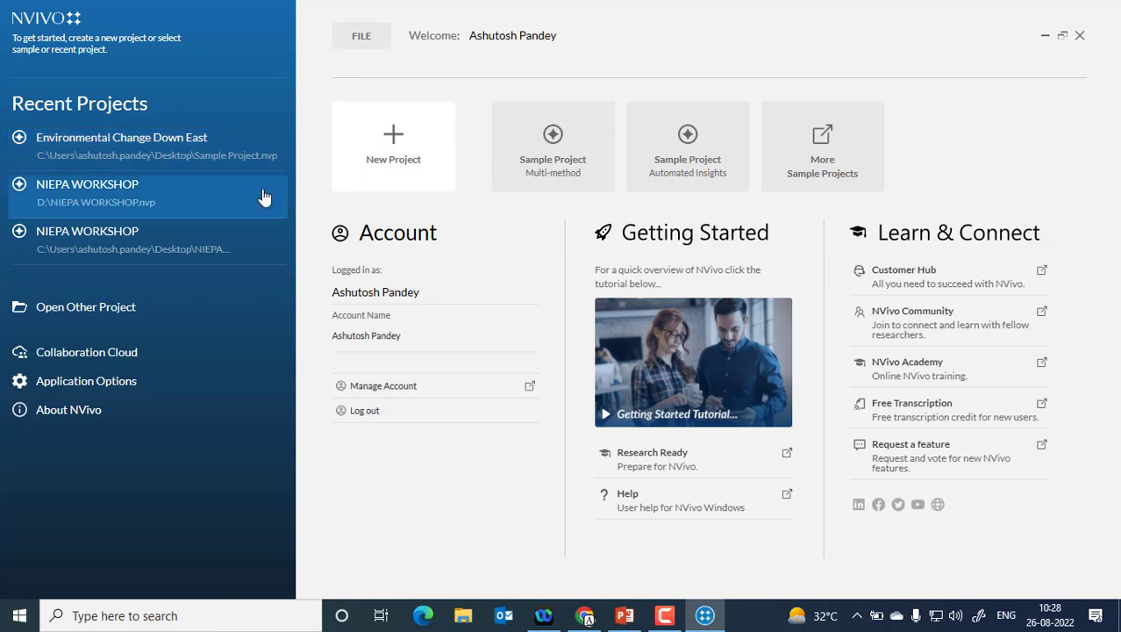
Open the NIEPA WORKSHOP project and select all 11 interviews, Barbara through William, in the Interview folder.
{"action": "left_click", "coordinate": [164, 188]}
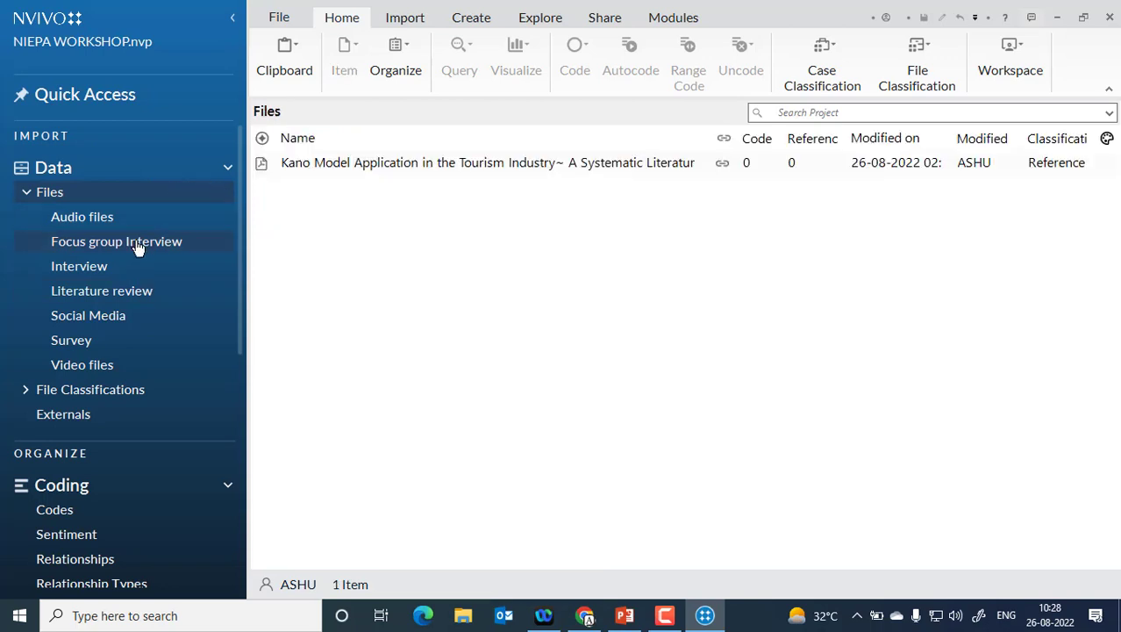
{"action": "left_click", "coordinate": [130, 271]}
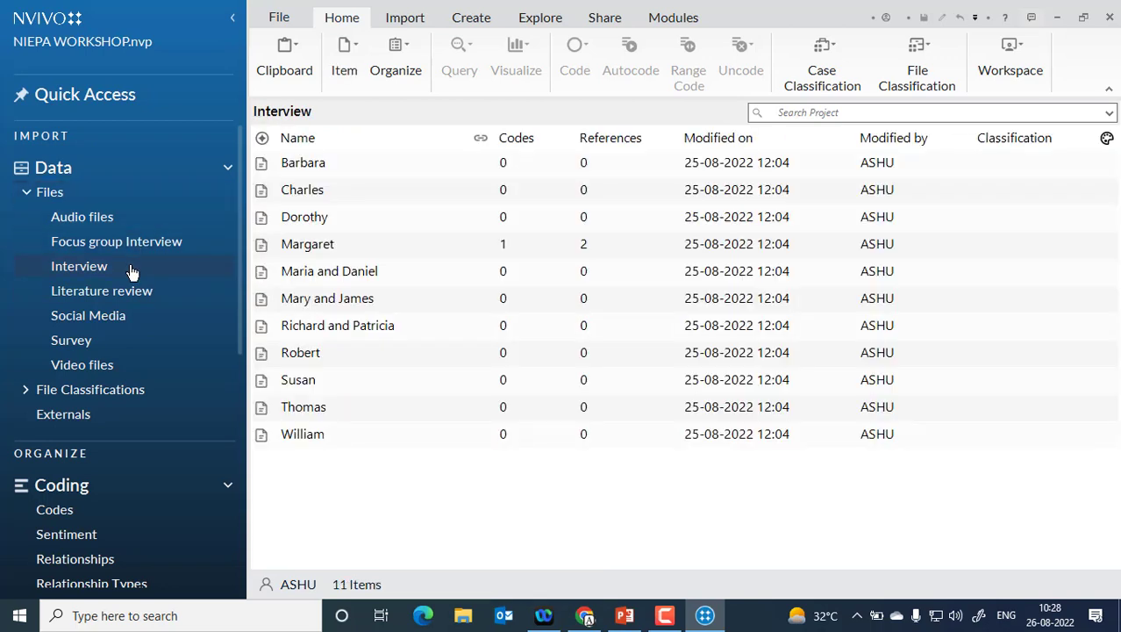
{"action": "left_click", "coordinate": [338, 172]}
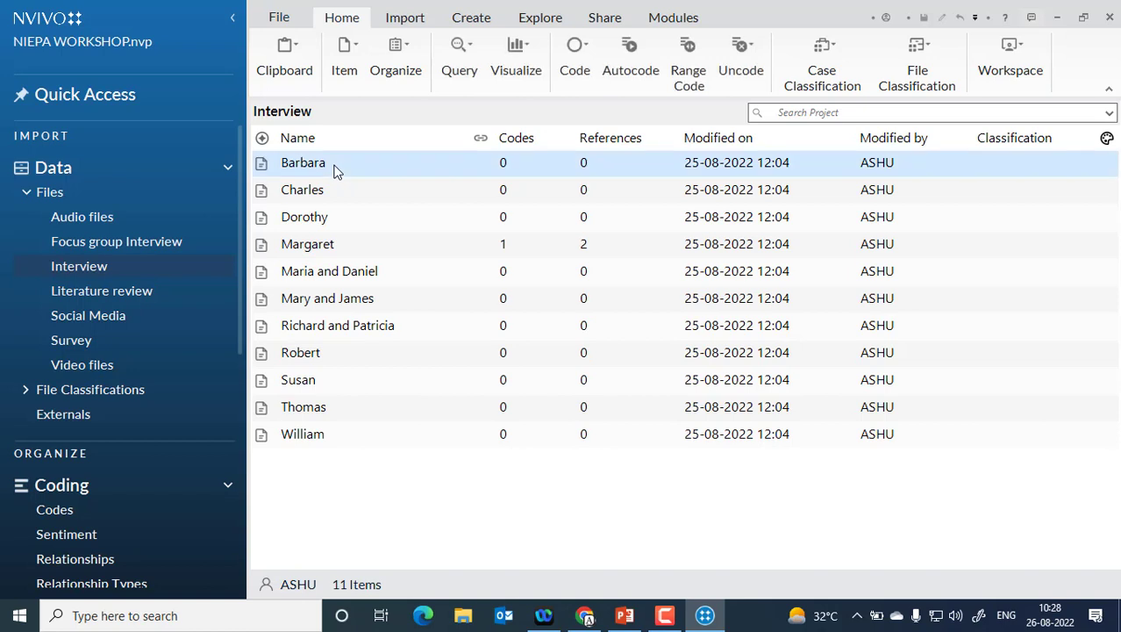
{"action": "key", "text": "shift+Down"}
{"action": "key", "text": "shift+Down"}
{"action": "key", "text": "shift+Down"}
{"action": "key", "text": "shift+Down"}
{"action": "key", "text": "shift+Down"}
{"action": "key", "text": "shift+Down"}
{"action": "key", "text": "shift+Down"}
{"action": "key", "text": "shift+Down"}
{"action": "key", "text": "shift+Down"}
{"action": "key", "text": "shift+Down"}
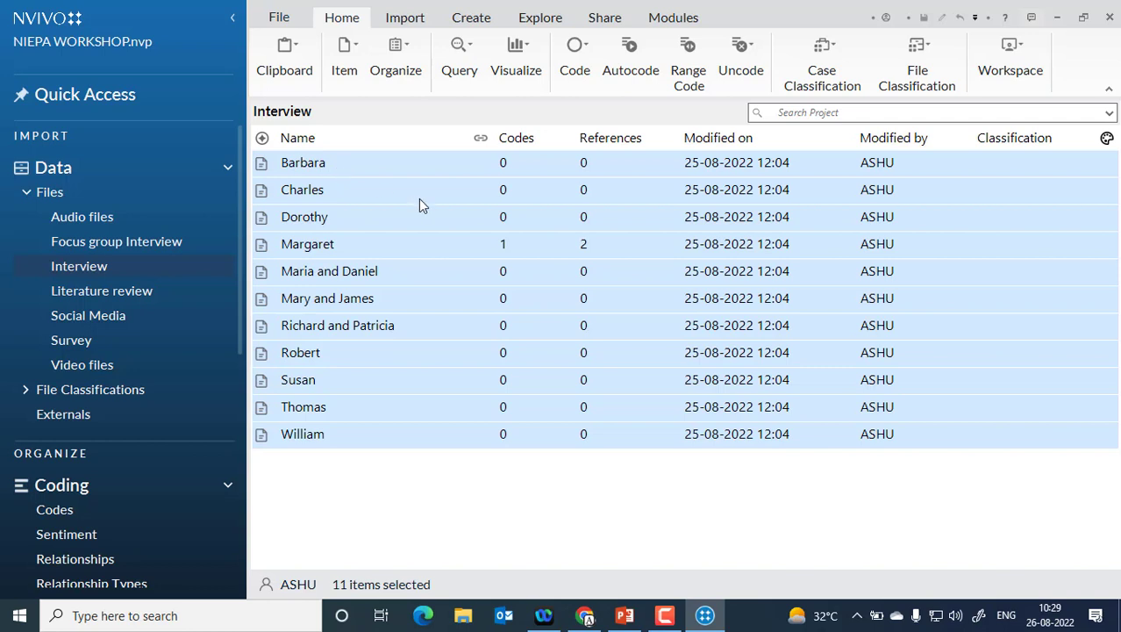
Start a new Word Frequency query from the Explore ribbon.
{"action": "left_click", "coordinate": [540, 20]}
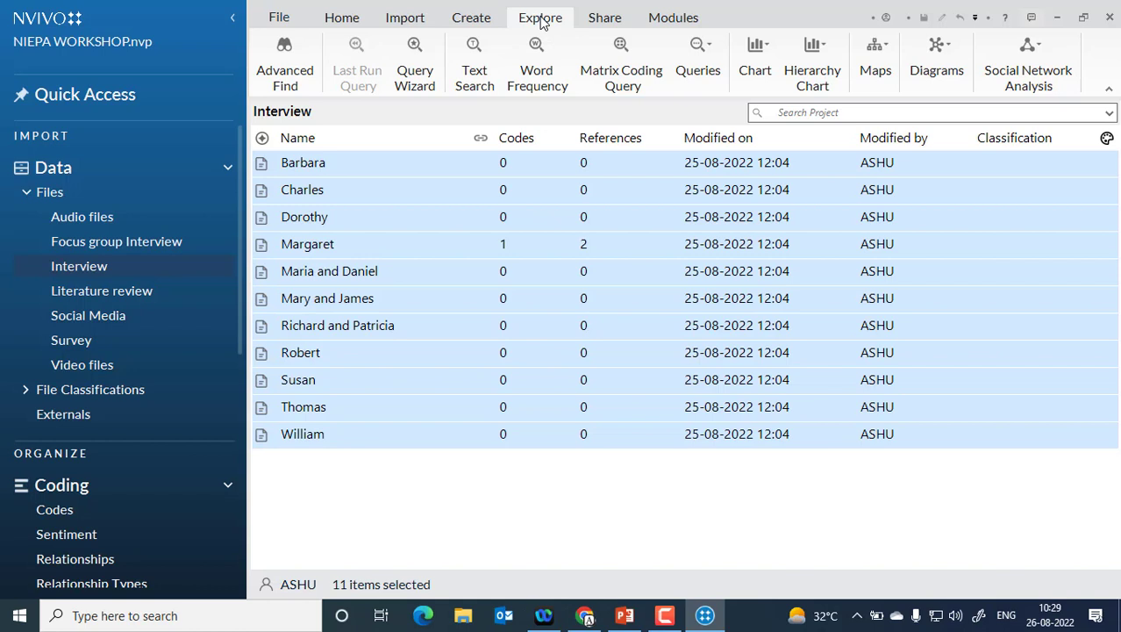
{"action": "left_click", "coordinate": [535, 77]}
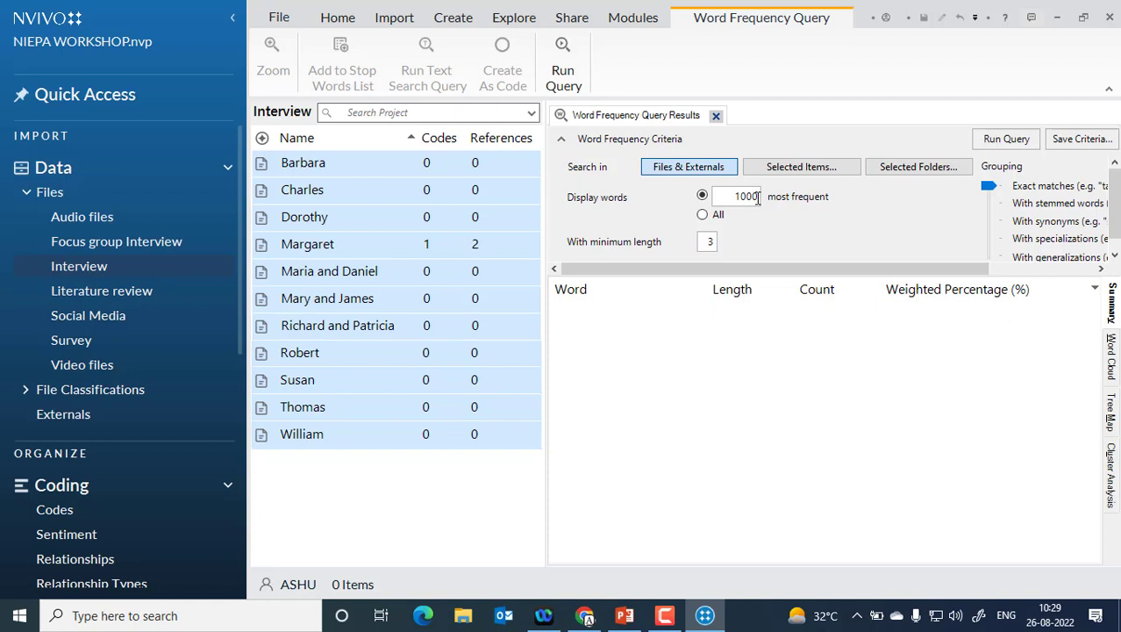
Limit the query to the 200 most frequent words with minimum length 5.
{"action": "key", "text": "BackSpace"}
{"action": "key", "text": "BackSpace"}
{"action": "key", "text": "BackSpace"}
{"action": "key", "text": "BackSpace"}
{"action": "type", "text": "200"}
{"action": "left_click", "coordinate": [711, 243]}
{"action": "key", "text": "BackSpace"}
{"action": "type", "text": "5"}
Set grouping to With stemmed words and run the word frequency query.
{"action": "scroll", "coordinate": [943, 277], "scroll_direction": "right", "scroll_amount": 3}
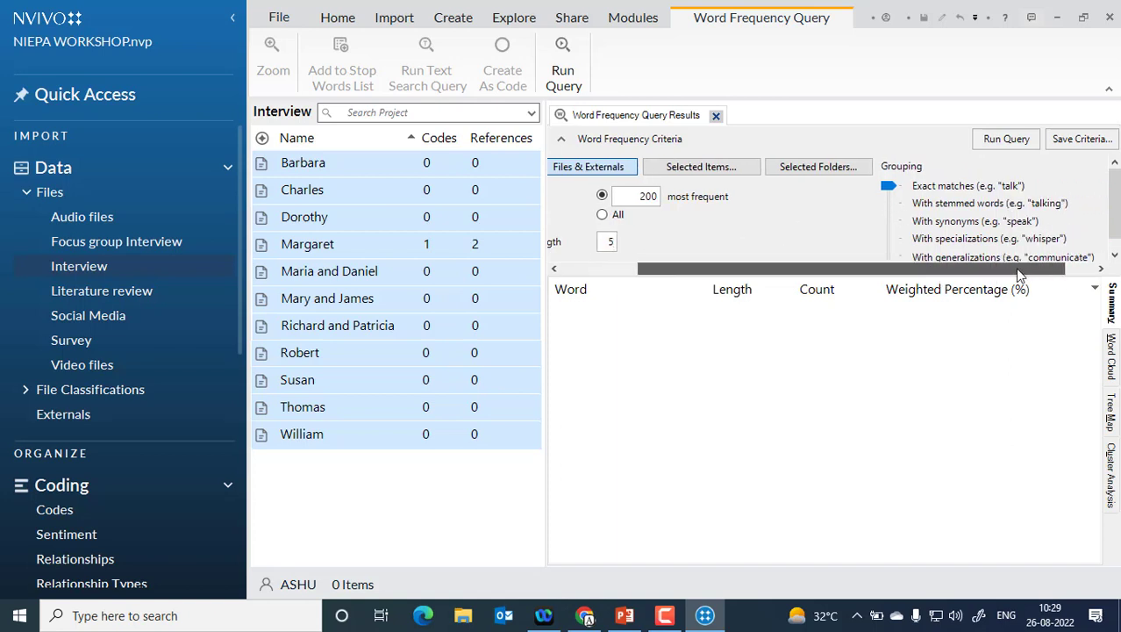
{"action": "scroll", "coordinate": [888, 191], "scroll_direction": "down", "scroll_amount": 1}
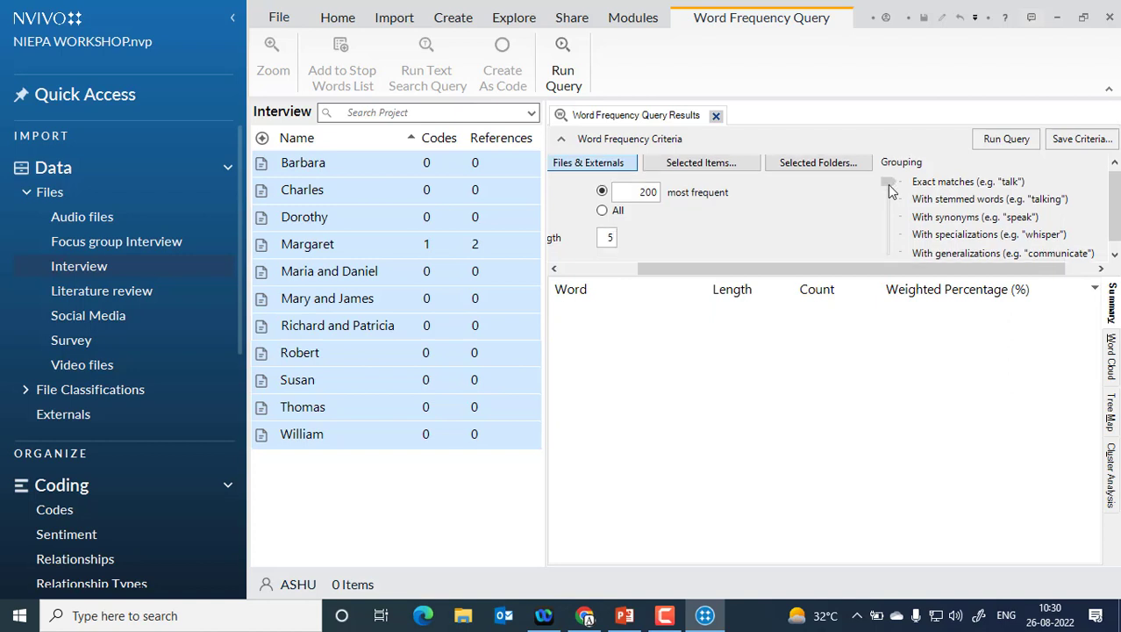
{"action": "left_click_drag", "start_coordinate": [888, 192], "coordinate": [889, 198]}
{"action": "left_click", "coordinate": [889, 198]}
{"action": "left_click_drag", "start_coordinate": [772, 276], "coordinate": [698, 279]}
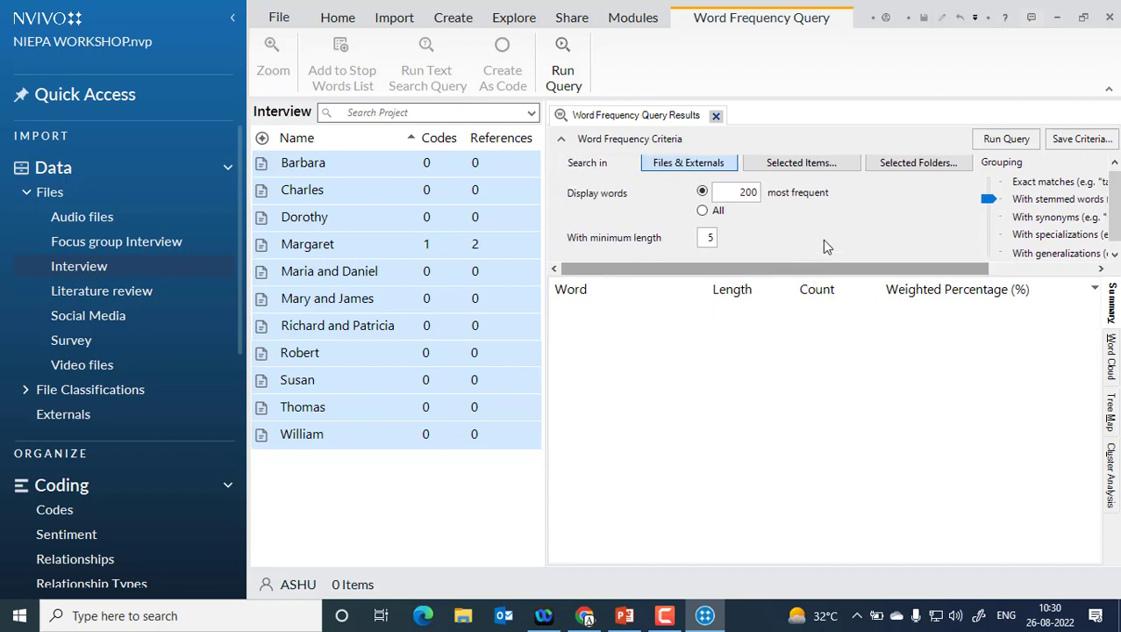
{"action": "left_click", "coordinate": [1007, 141]}
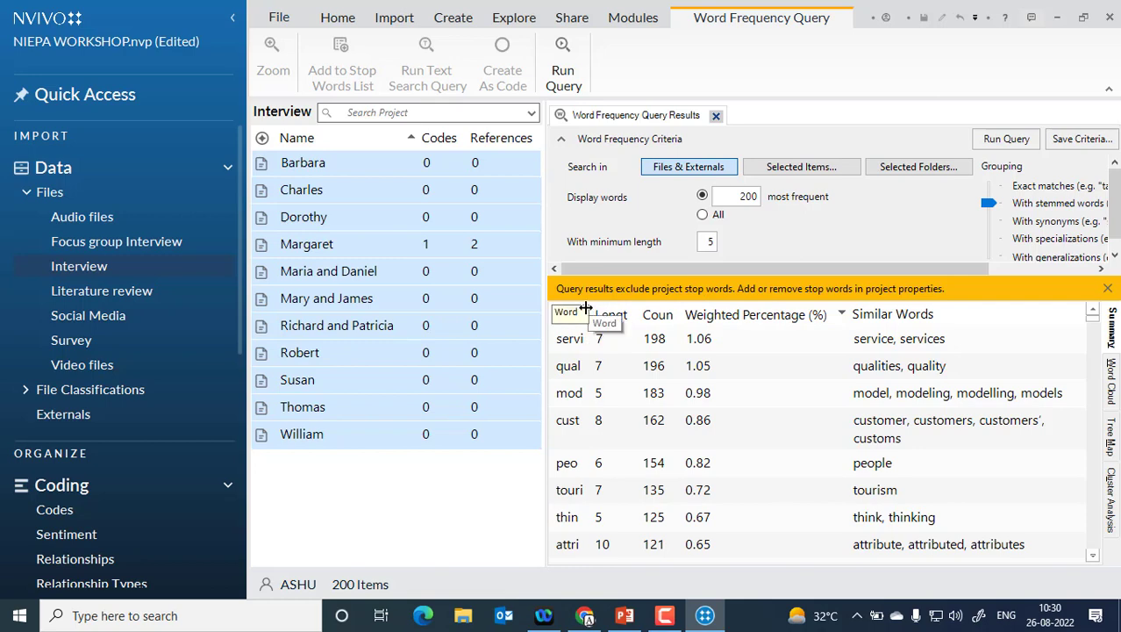
Widen the Word column and review the 200 results, e.g. papers (35), table (34), connection (33).
{"action": "left_click_drag", "start_coordinate": [589, 306], "coordinate": [672, 322]}
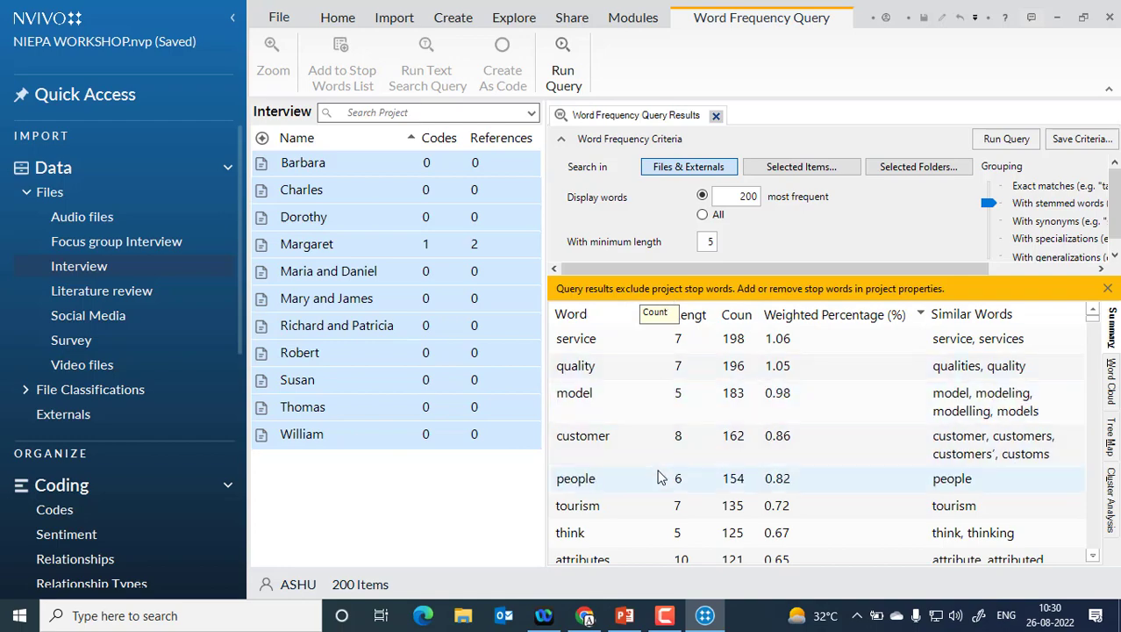
{"action": "scroll", "coordinate": [661, 477], "scroll_direction": "down", "scroll_amount": 20}
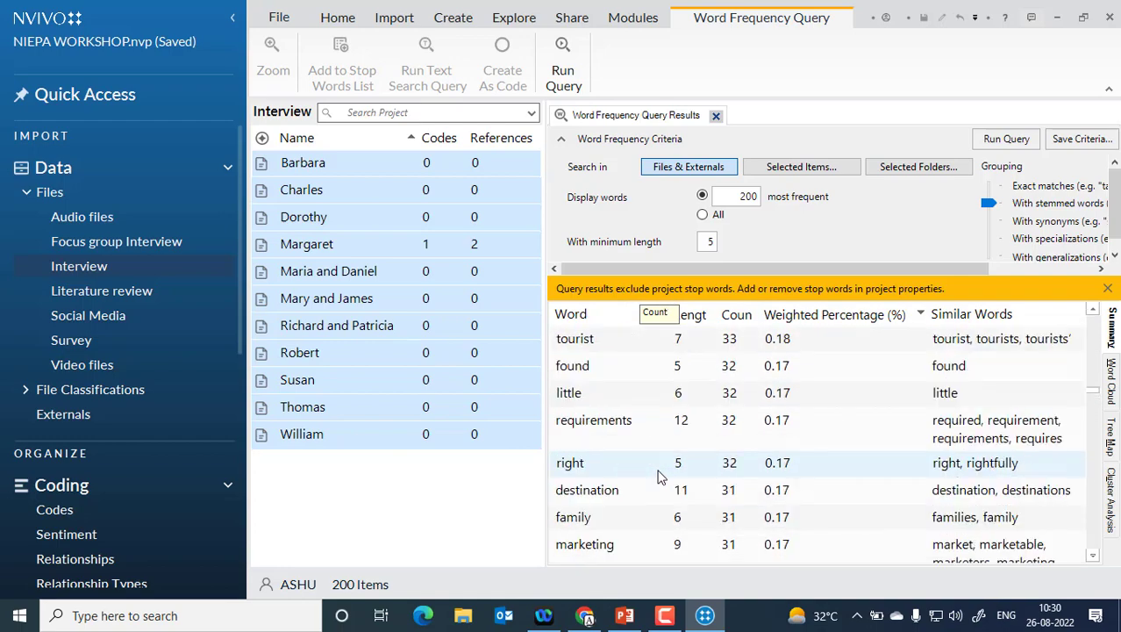
{"action": "scroll", "coordinate": [661, 476], "scroll_direction": "down", "scroll_amount": 10}
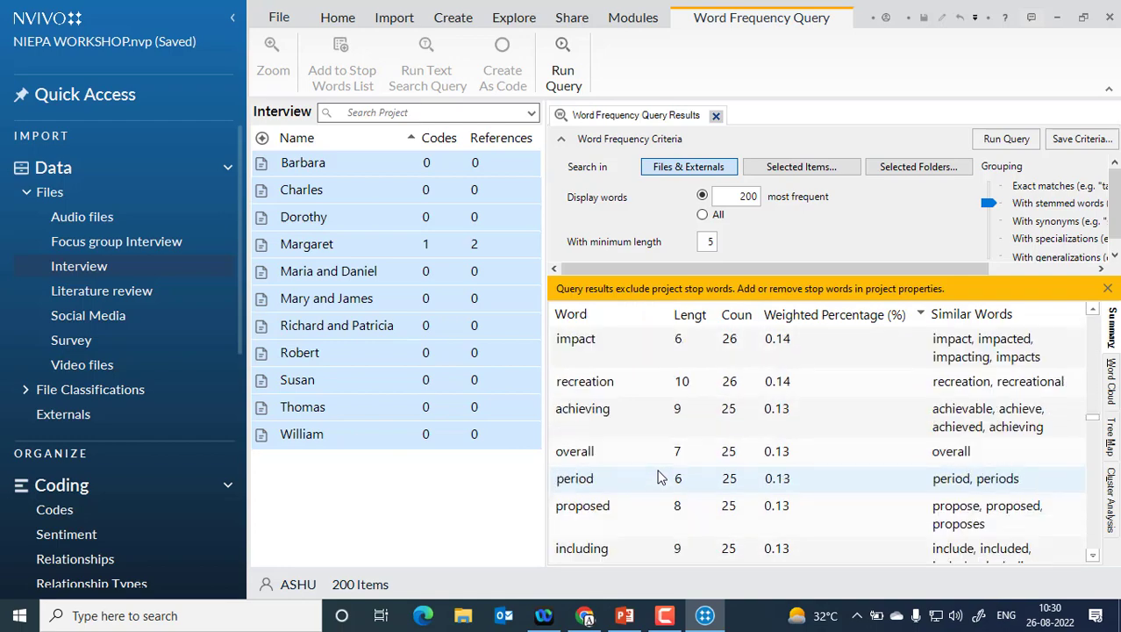
{"action": "scroll", "coordinate": [662, 476], "scroll_direction": "down", "scroll_amount": 15}
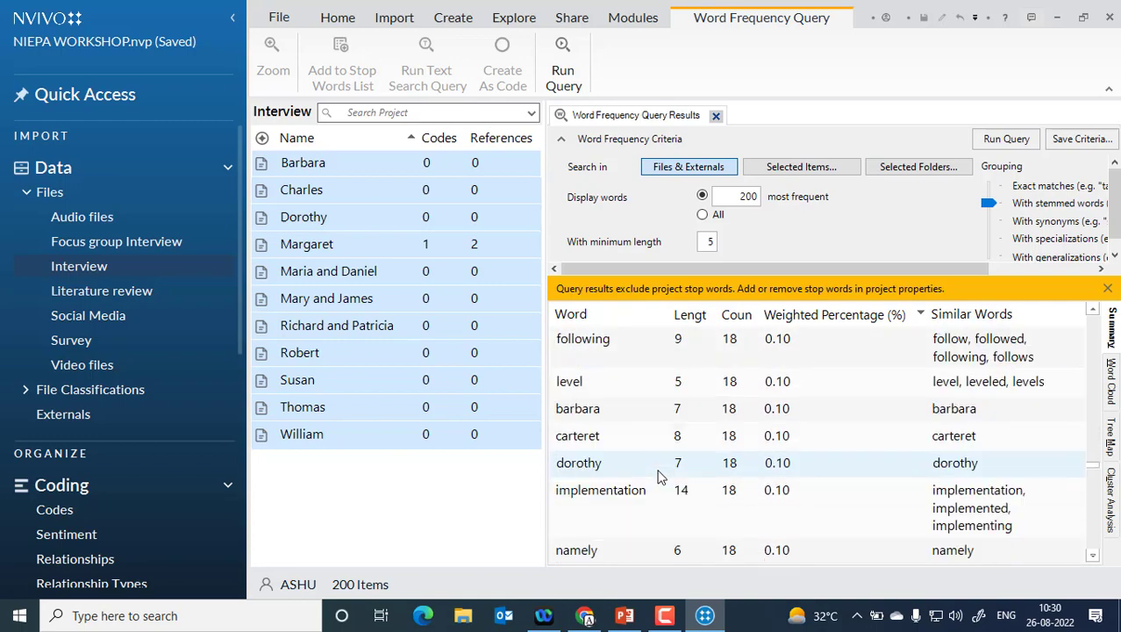
{"action": "scroll", "coordinate": [662, 476], "scroll_direction": "up", "scroll_amount": 8}
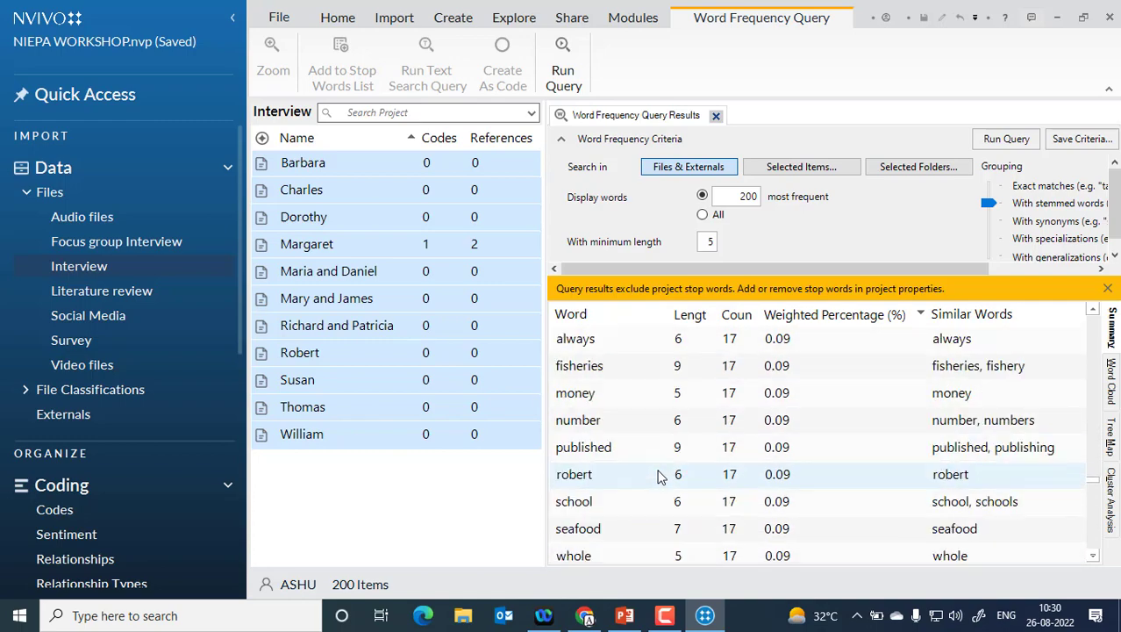
{"action": "scroll", "coordinate": [662, 476], "scroll_direction": "up", "scroll_amount": 10}
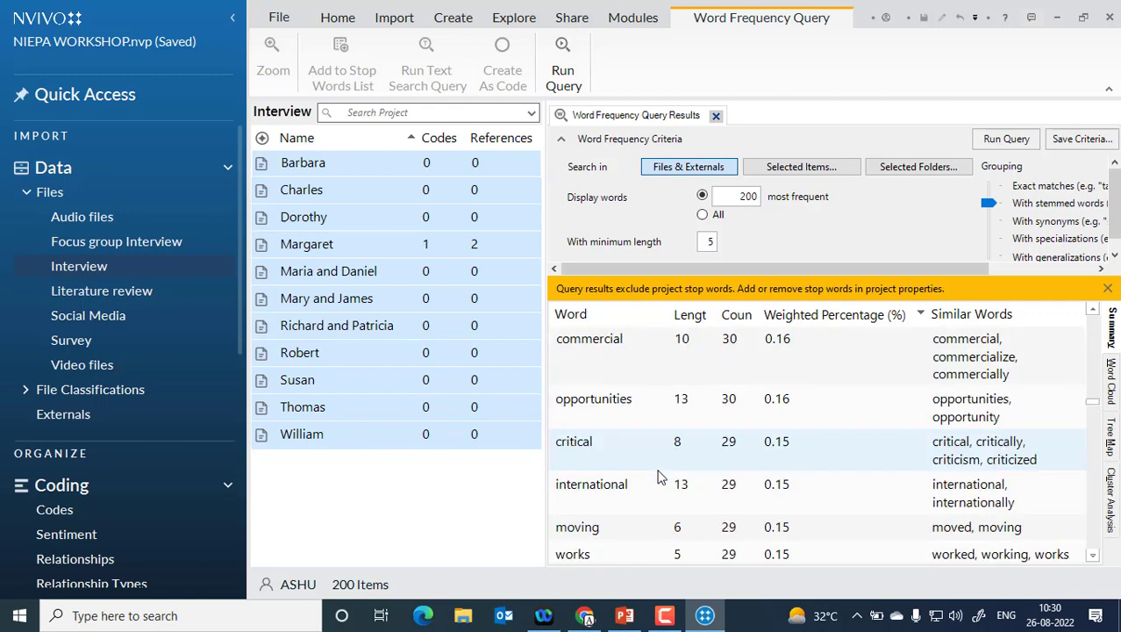
{"action": "scroll", "coordinate": [662, 476], "scroll_direction": "up", "scroll_amount": 3}
{"action": "scroll", "coordinate": [661, 477], "scroll_direction": "up", "scroll_amount": 1}
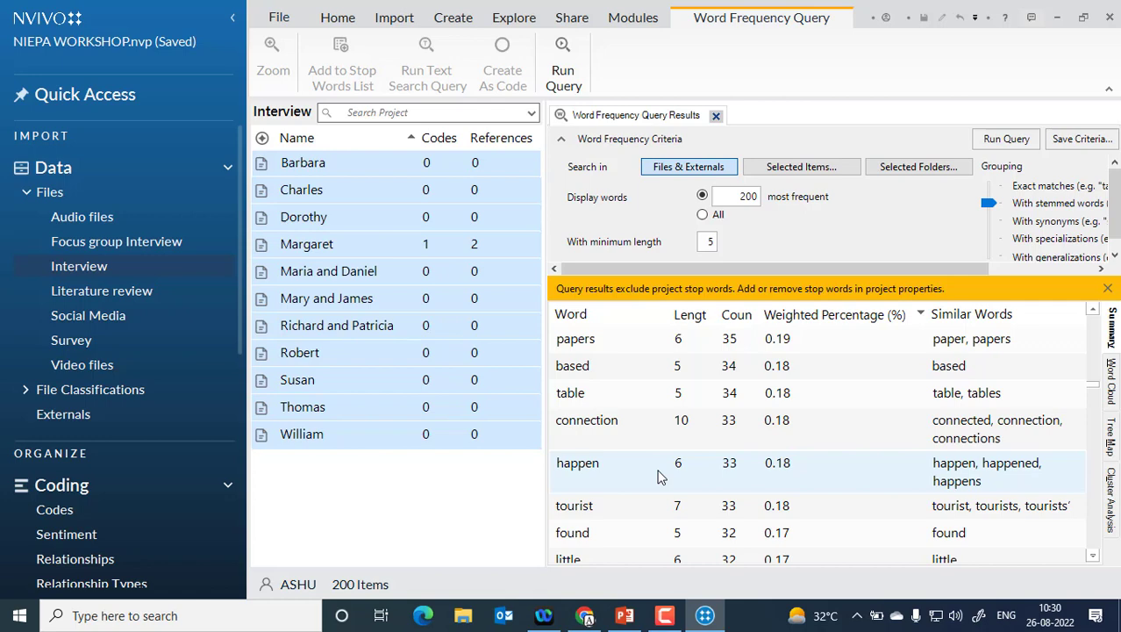
Add table and tables to the stop words and rerun the query without them.
{"action": "right_click", "coordinate": [577, 401]}
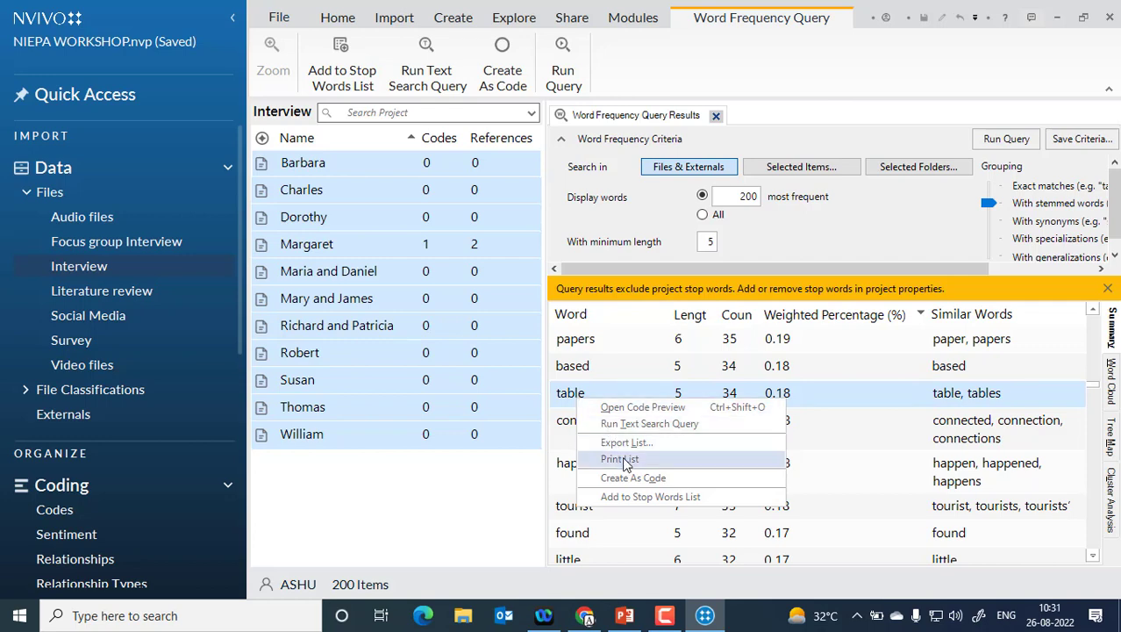
{"action": "left_click", "coordinate": [632, 498]}
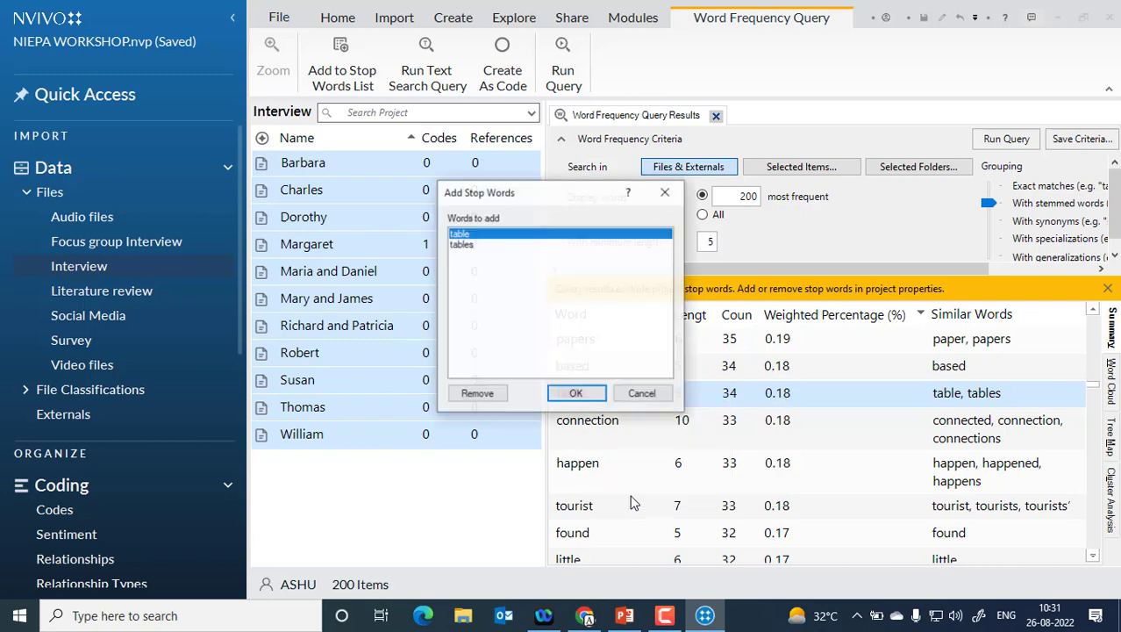
{"action": "left_click", "coordinate": [576, 394]}
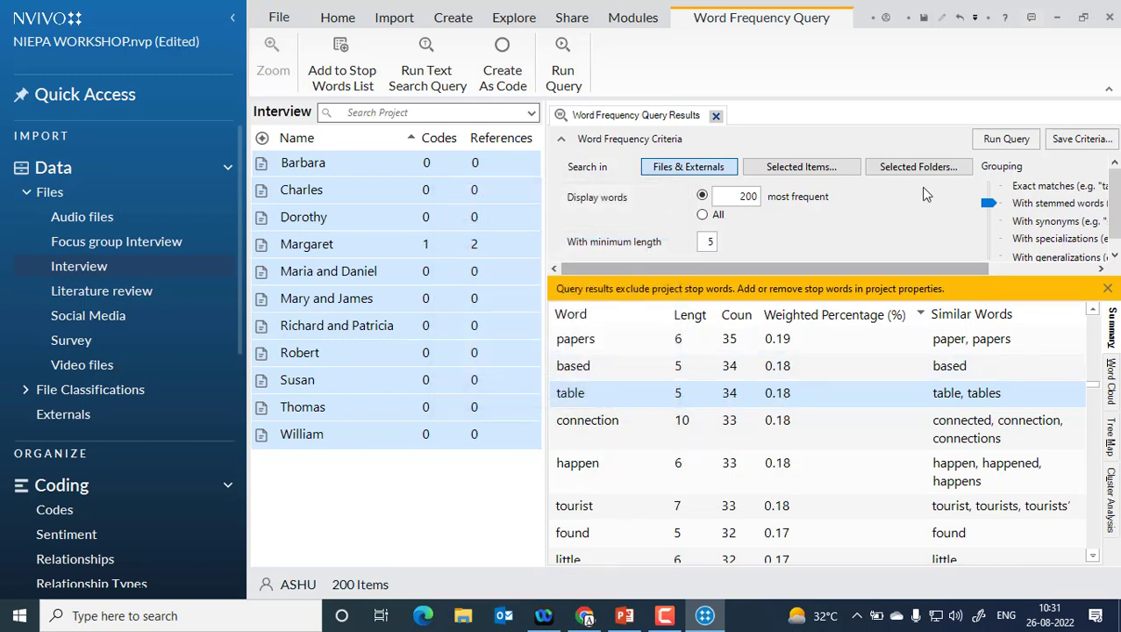
{"action": "left_click", "coordinate": [1013, 141]}
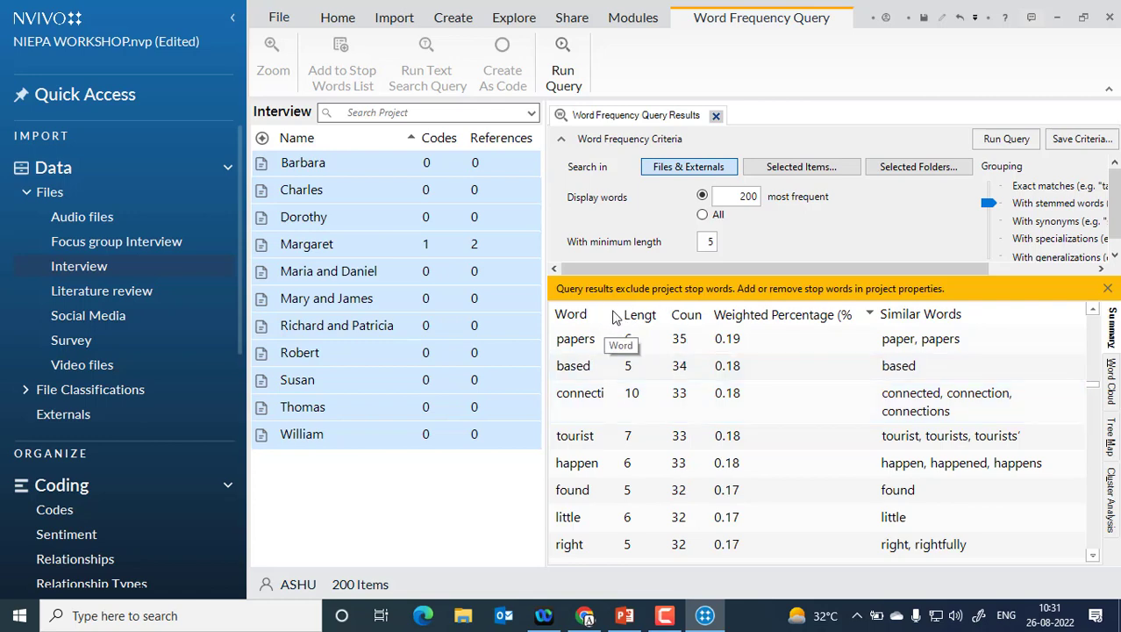
Sort the word results alphabetically and widen the Word column.
{"action": "left_click", "coordinate": [582, 317]}
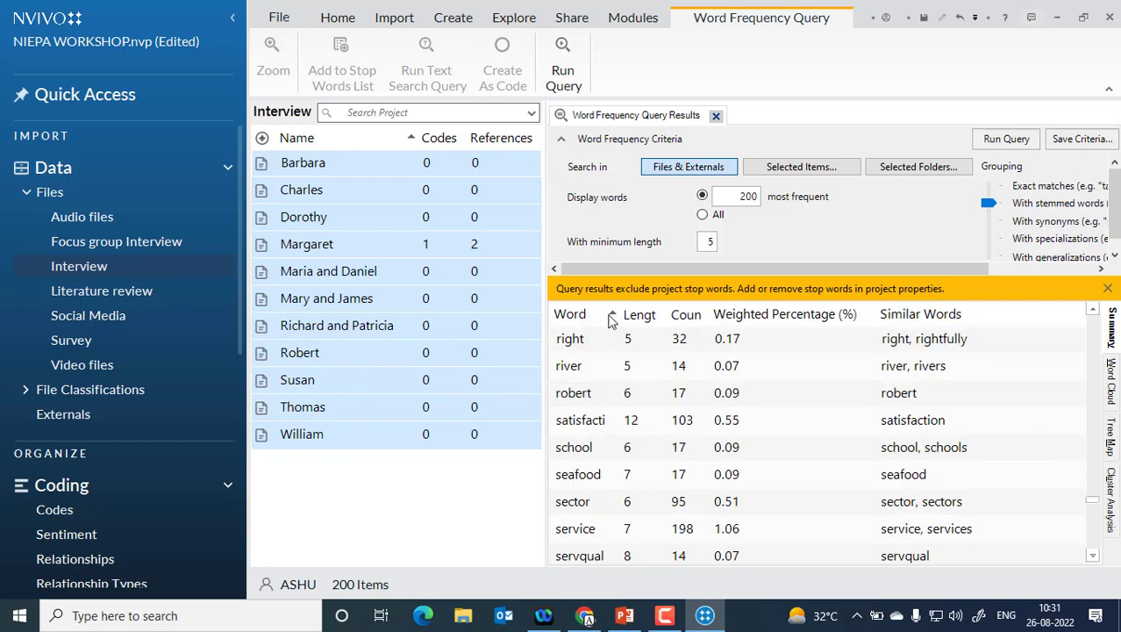
{"action": "left_click_drag", "start_coordinate": [617, 307], "coordinate": [664, 307]}
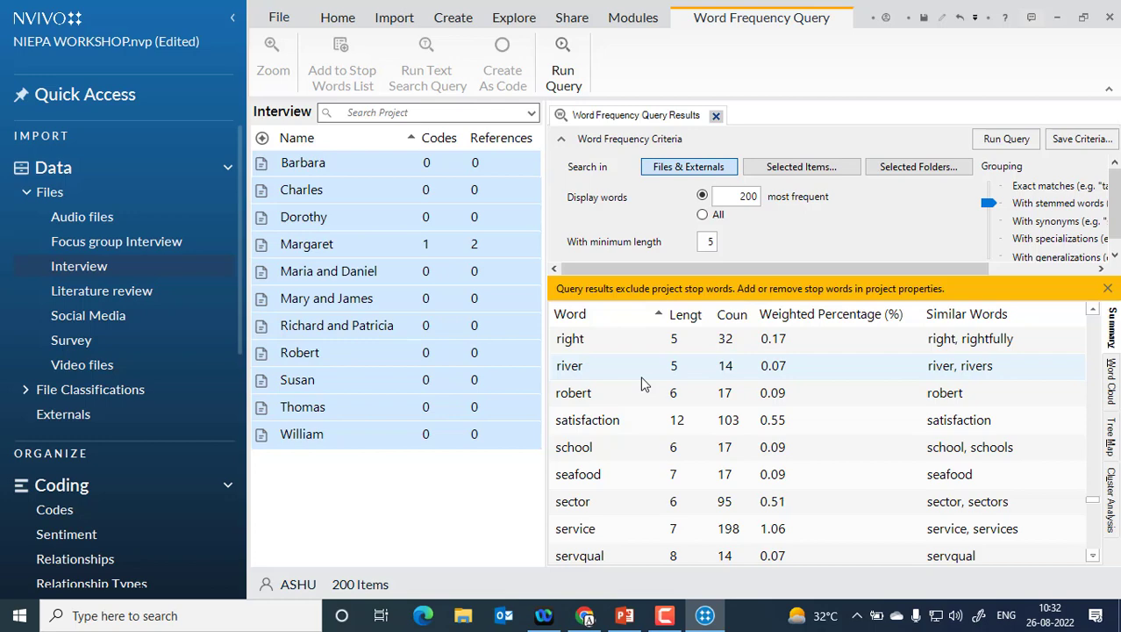
{"action": "scroll", "coordinate": [640, 384], "scroll_direction": "down", "scroll_amount": 7}
{"action": "scroll", "coordinate": [640, 384], "scroll_direction": "up", "scroll_amount": 6}
{"action": "scroll", "coordinate": [641, 383], "scroll_direction": "down", "scroll_amount": 15}
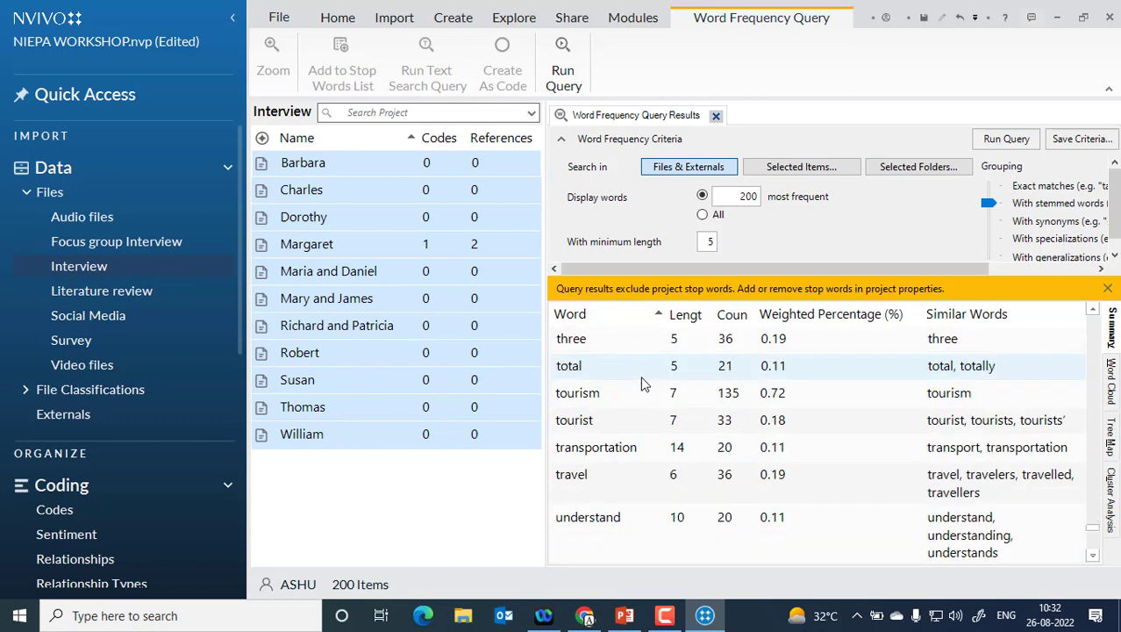
{"action": "scroll", "coordinate": [640, 384], "scroll_direction": "up", "scroll_amount": 12}
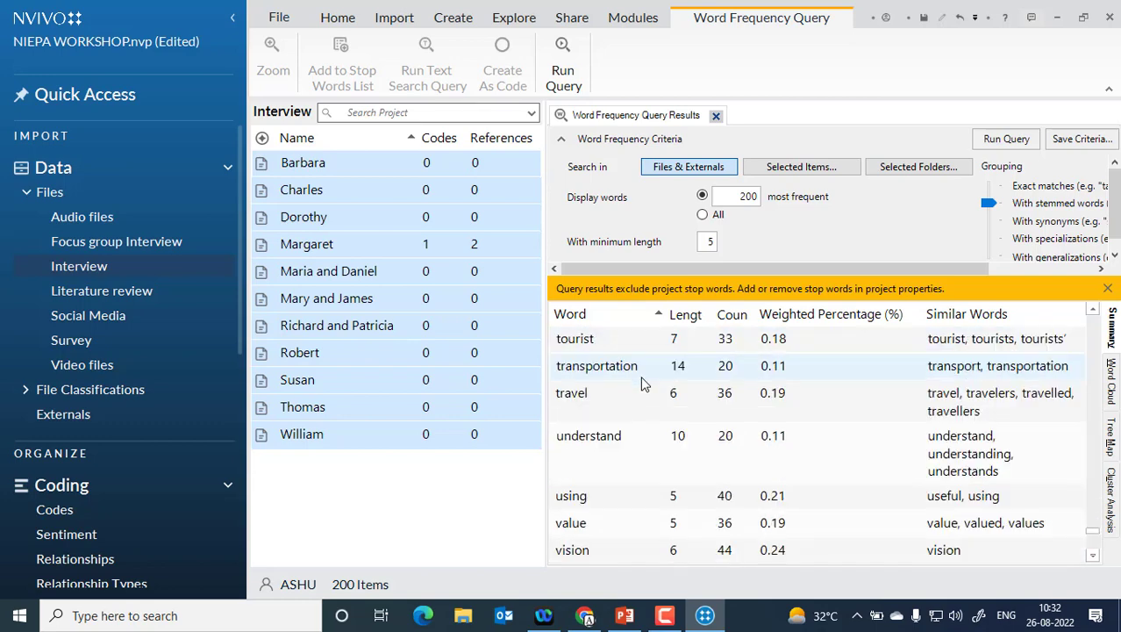
{"action": "scroll", "coordinate": [640, 384], "scroll_direction": "up", "scroll_amount": 3}
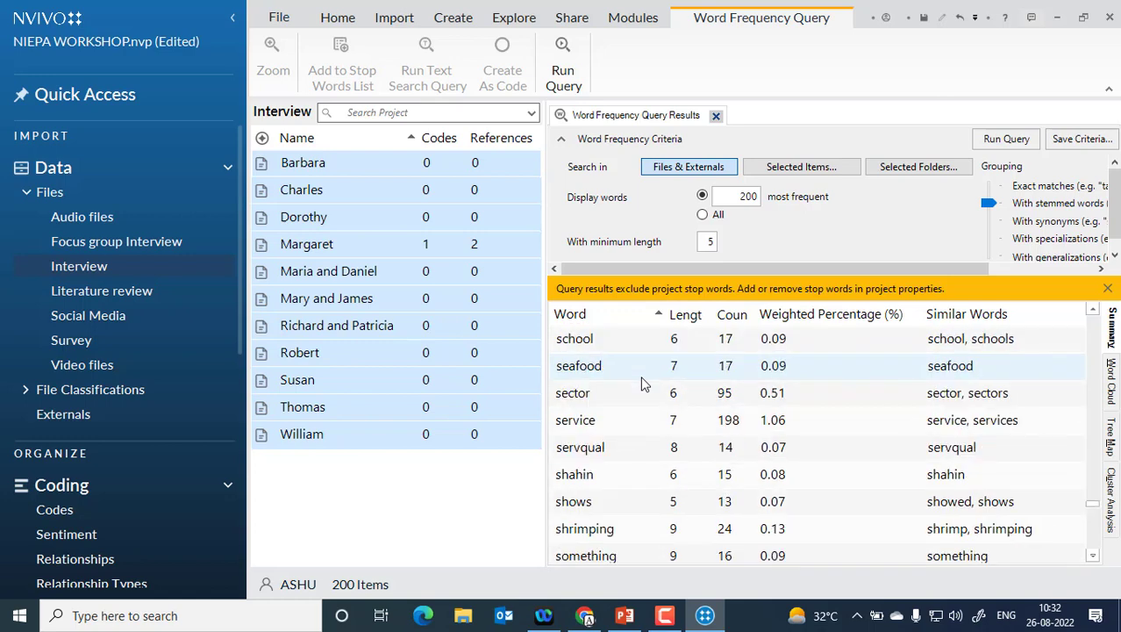
{"action": "scroll", "coordinate": [641, 383], "scroll_direction": "up", "scroll_amount": 3}
Find and select the word experiences (23 occurrences) in the sorted list.
{"action": "scroll", "coordinate": [640, 383], "scroll_direction": "down", "scroll_amount": 2}
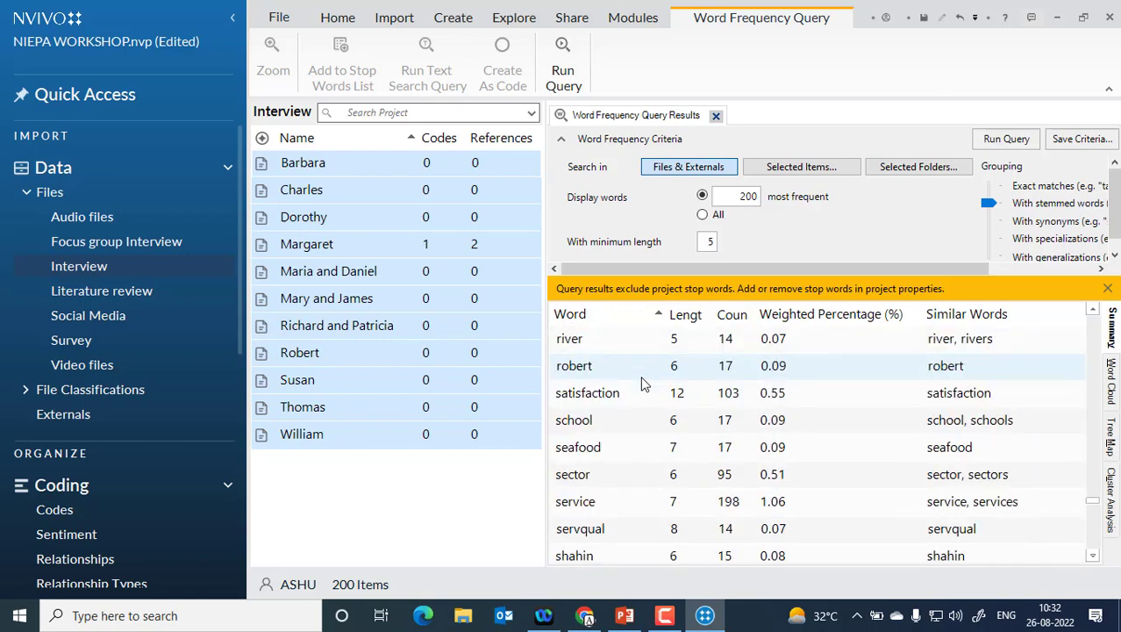
{"action": "scroll", "coordinate": [640, 383], "scroll_direction": "down", "scroll_amount": 5}
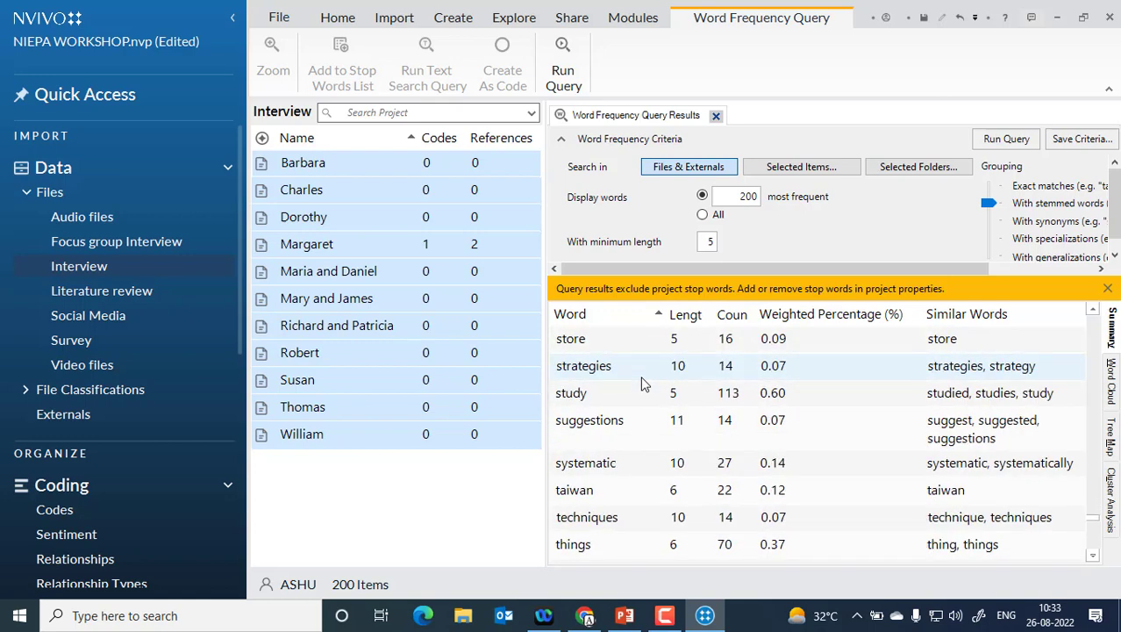
{"action": "scroll", "coordinate": [640, 384], "scroll_direction": "up", "scroll_amount": 15}
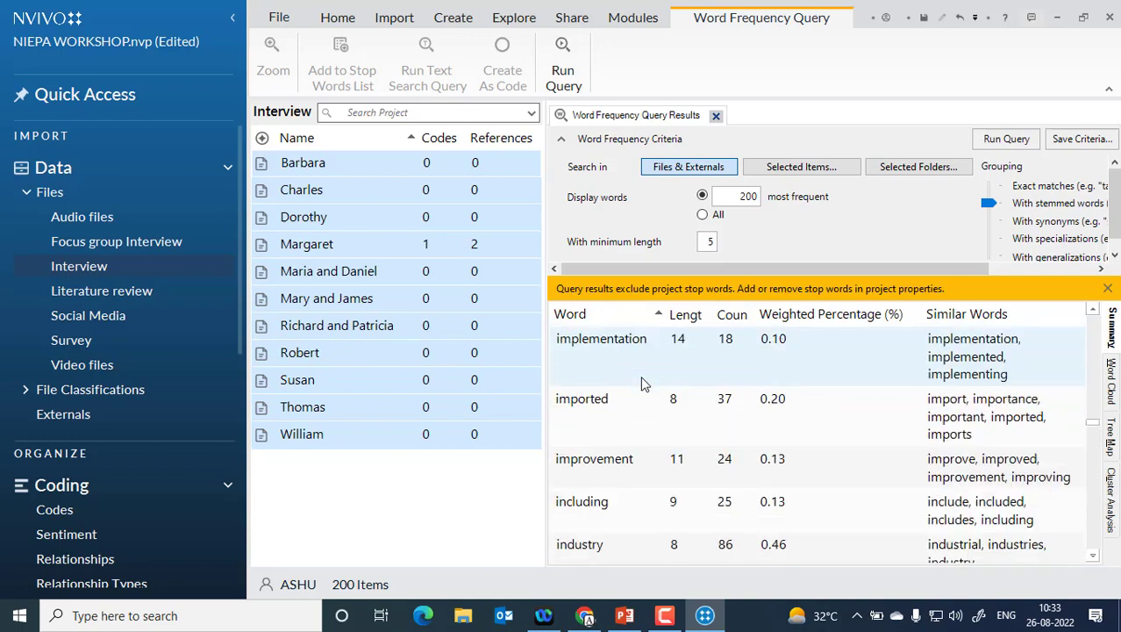
{"action": "scroll", "coordinate": [641, 383], "scroll_direction": "up", "scroll_amount": 2}
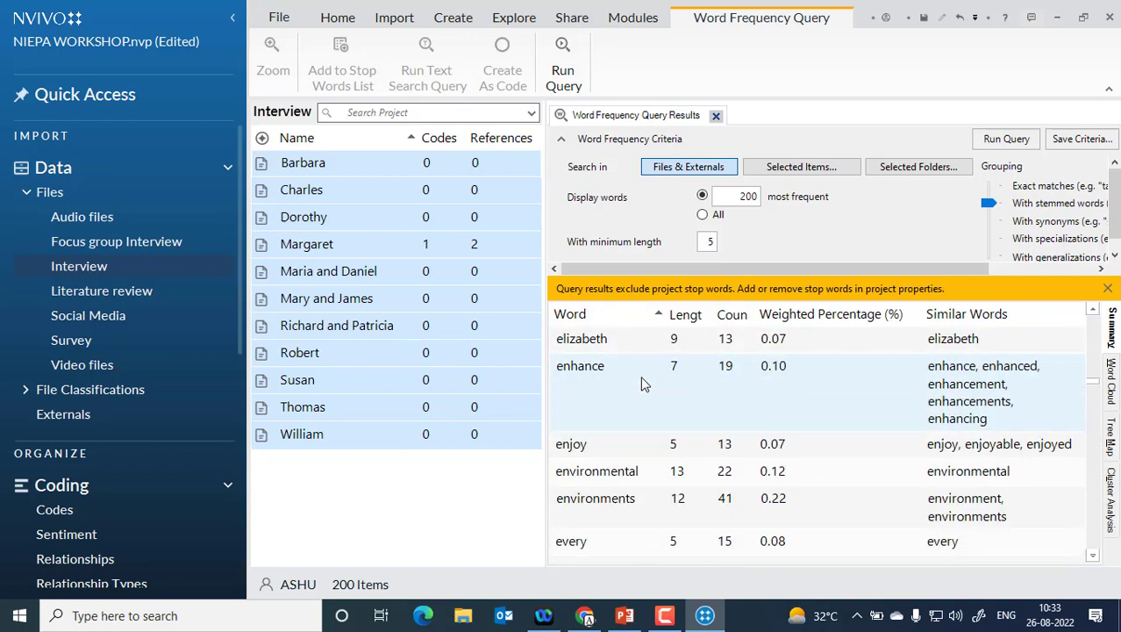
{"action": "scroll", "coordinate": [641, 383], "scroll_direction": "down", "scroll_amount": 2}
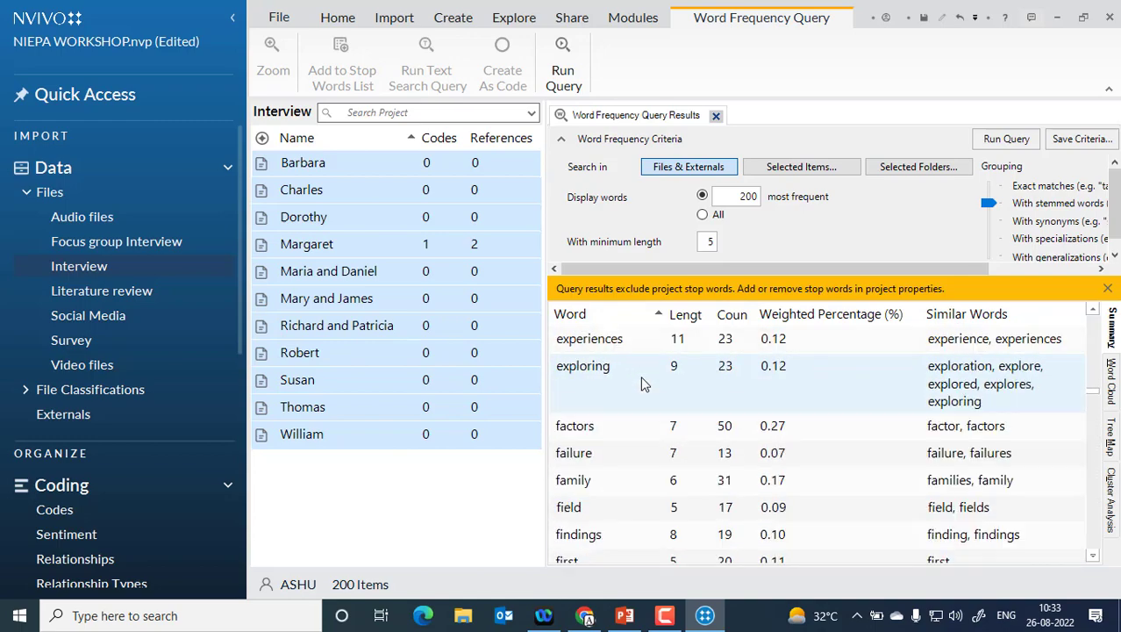
{"action": "left_click", "coordinate": [599, 347]}
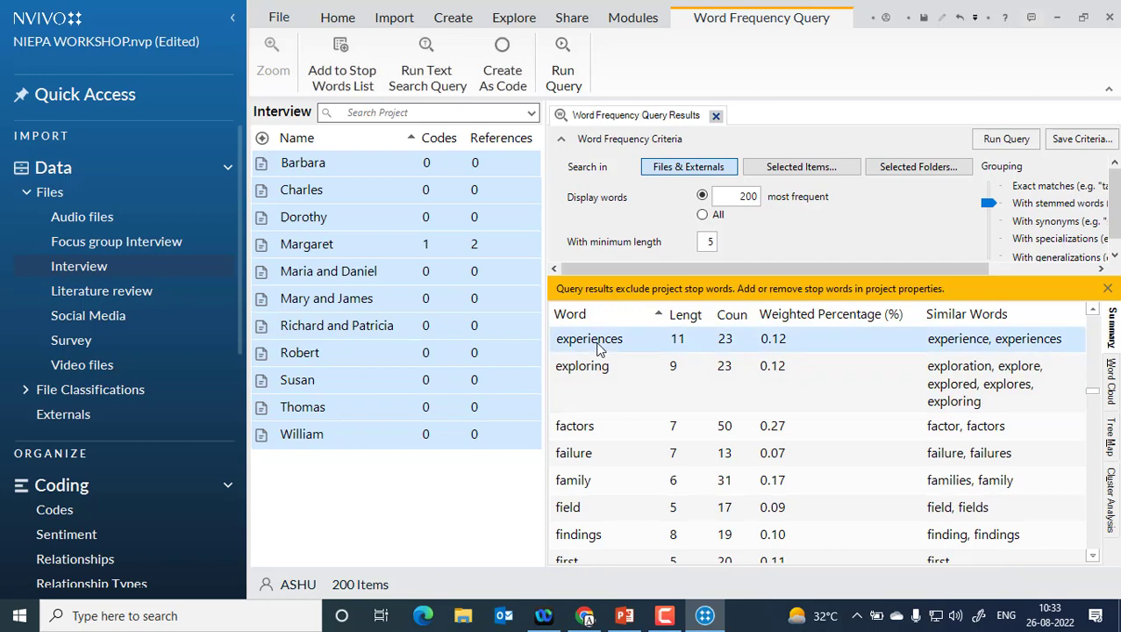
{"action": "right_click", "coordinate": [599, 348]}
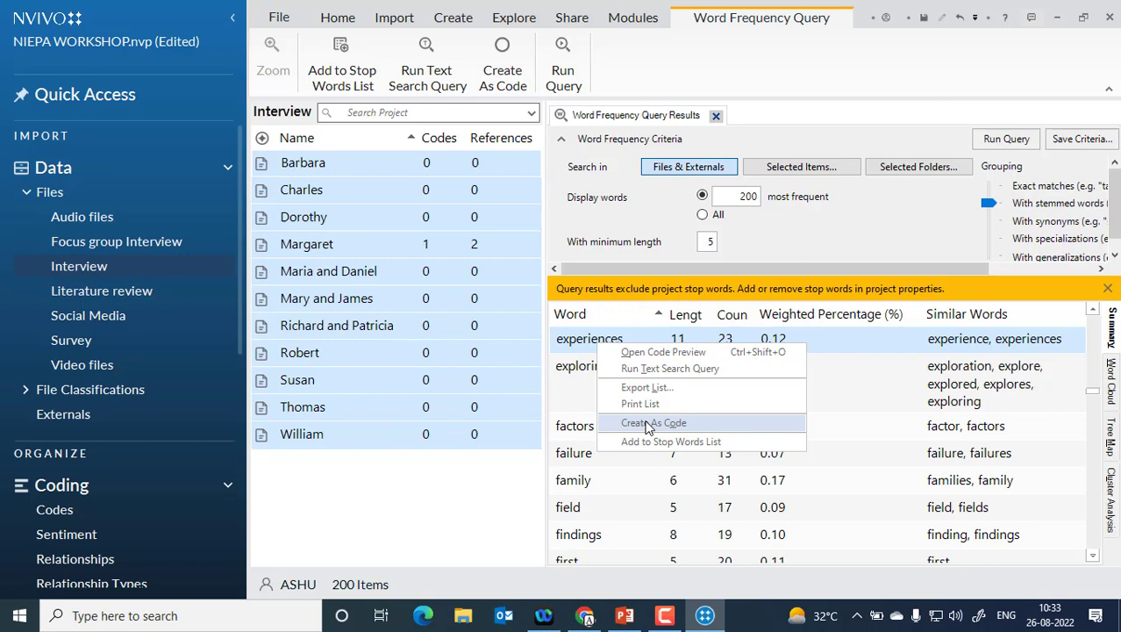
Create a code 'Beautiful Destination' under Codes from the word experiences.
{"action": "left_click", "coordinate": [648, 425]}
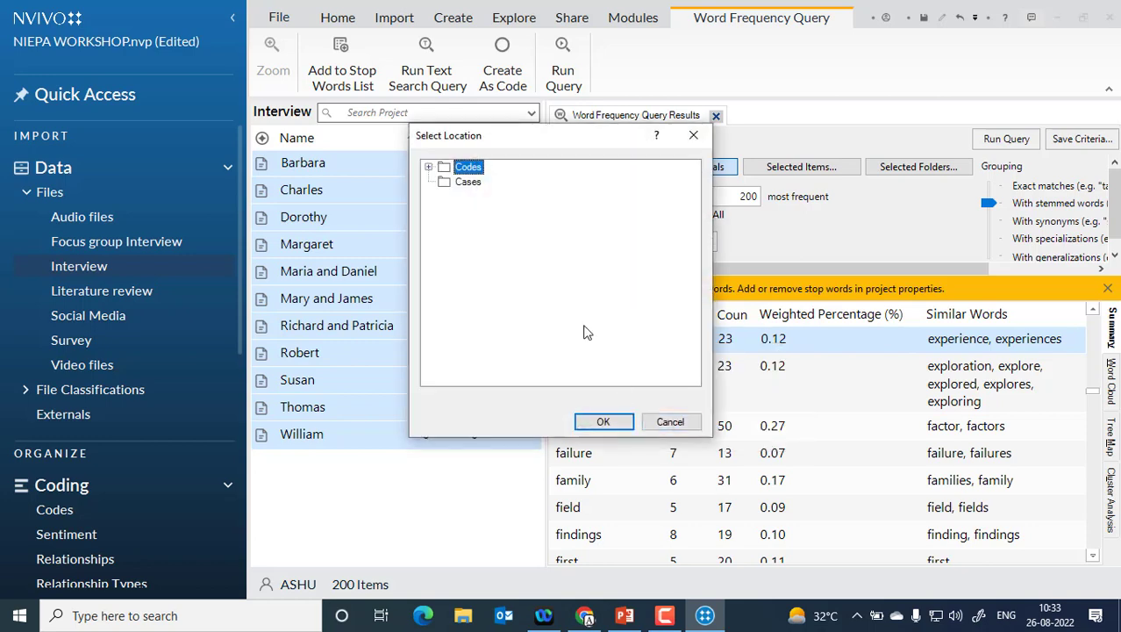
{"action": "left_click", "coordinate": [428, 167]}
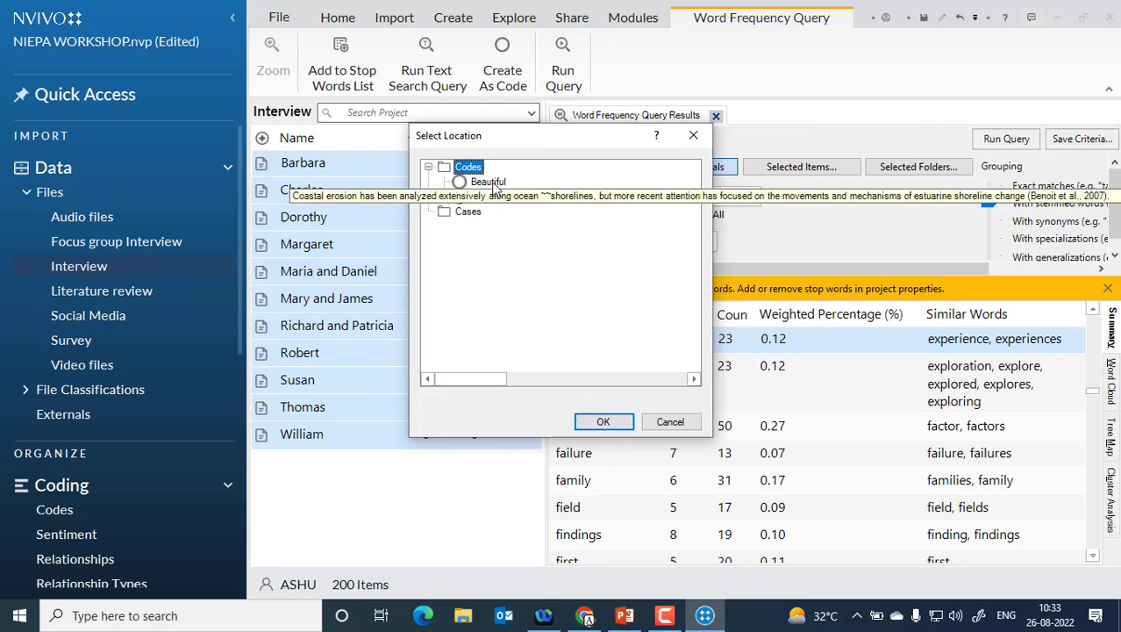
{"action": "left_click", "coordinate": [598, 425]}
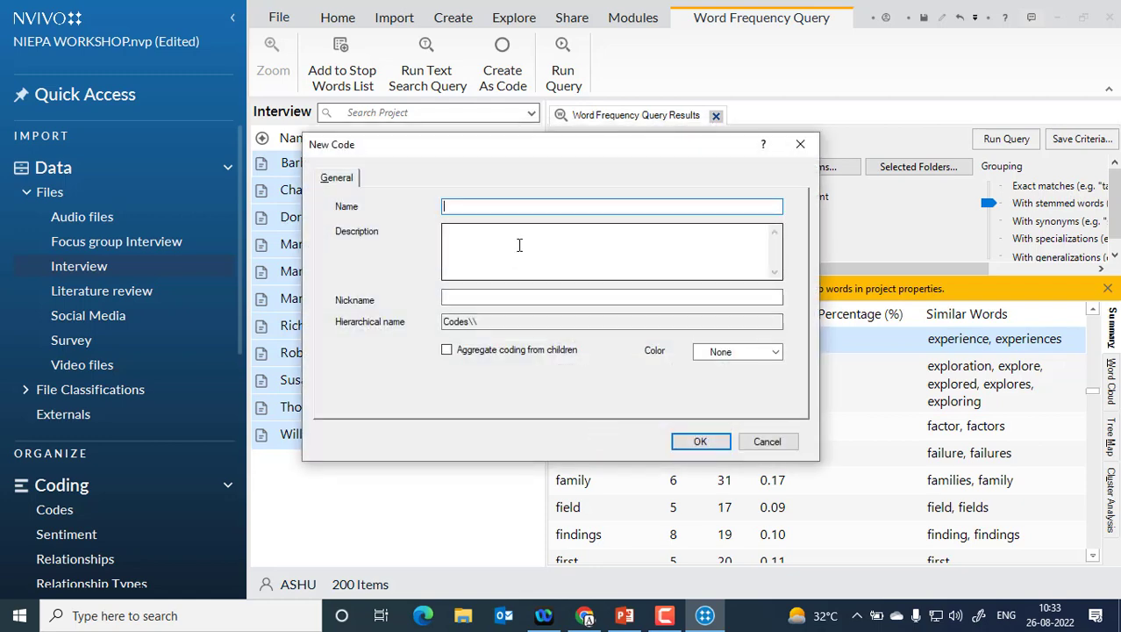
{"action": "type", "text": "Beauti"}
{"action": "type", "text": "Beautiful "}
{"action": "type", "text": "Des"}
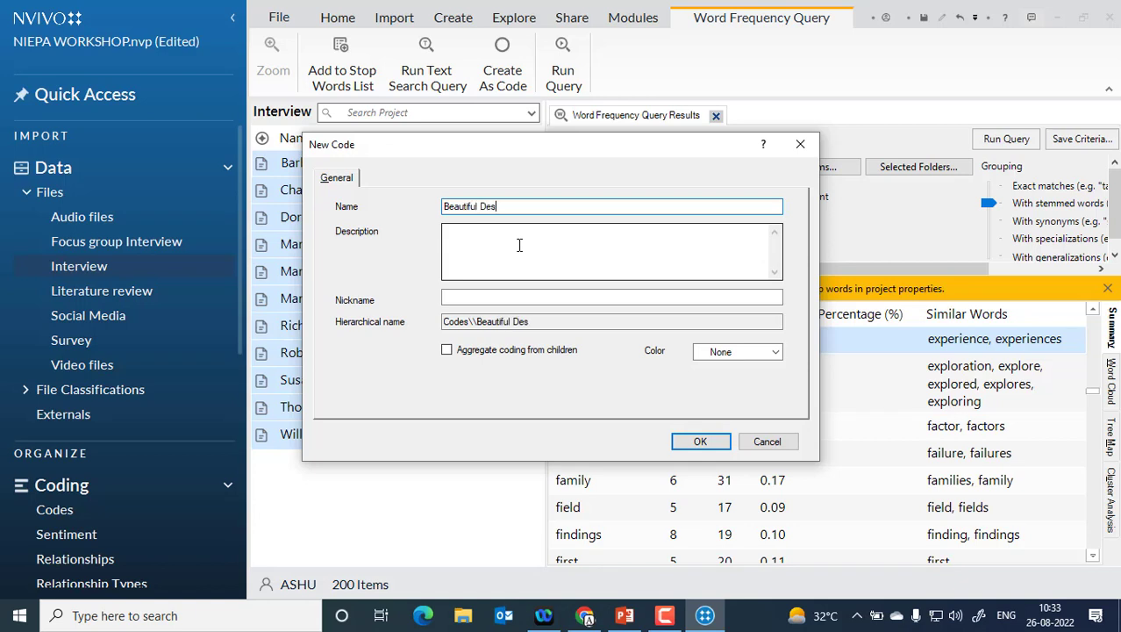
{"action": "type", "text": "tination"}
{"action": "left_click", "coordinate": [699, 443]}
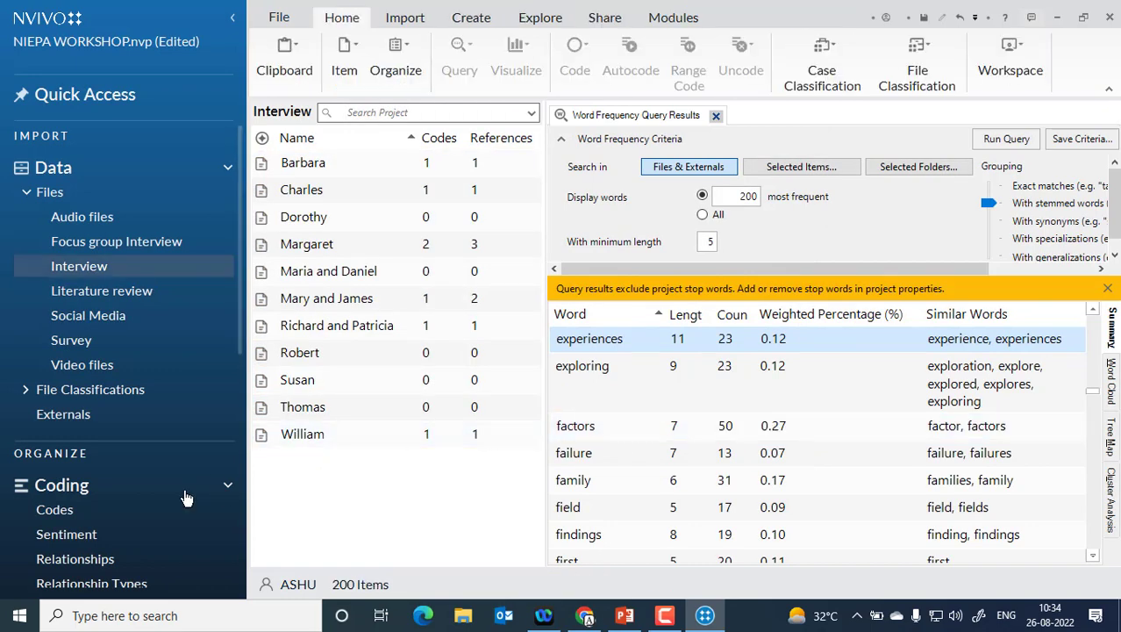
Open the Codes list and inspect Beautiful and Beautiful Destination (7 files, 23 references).
{"action": "left_click", "coordinate": [72, 516]}
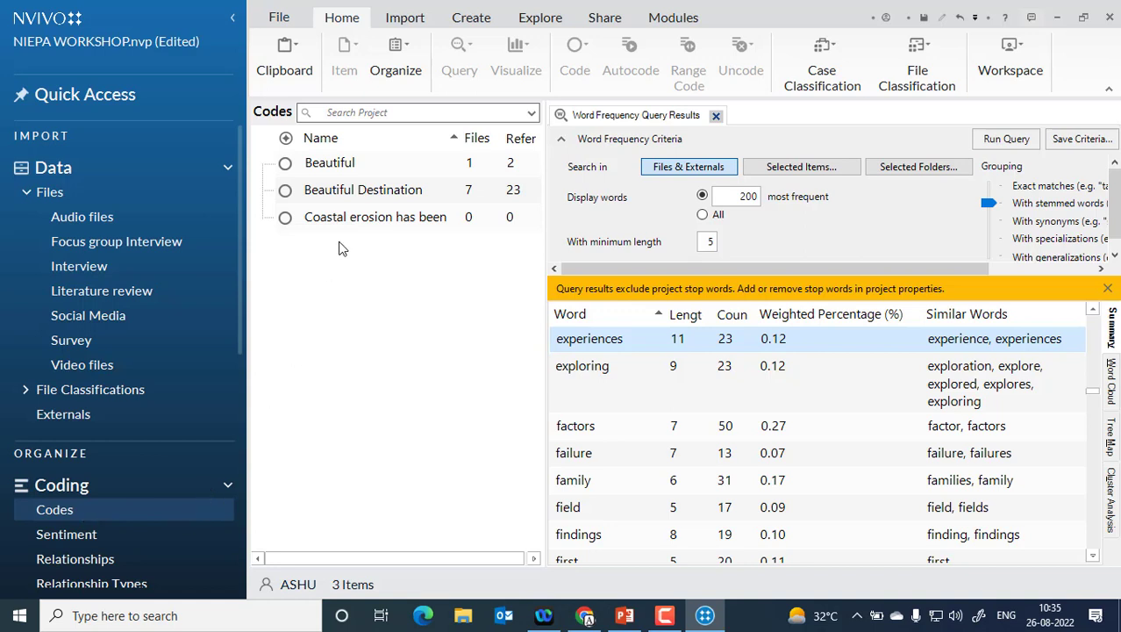
{"action": "left_click", "coordinate": [344, 167]}
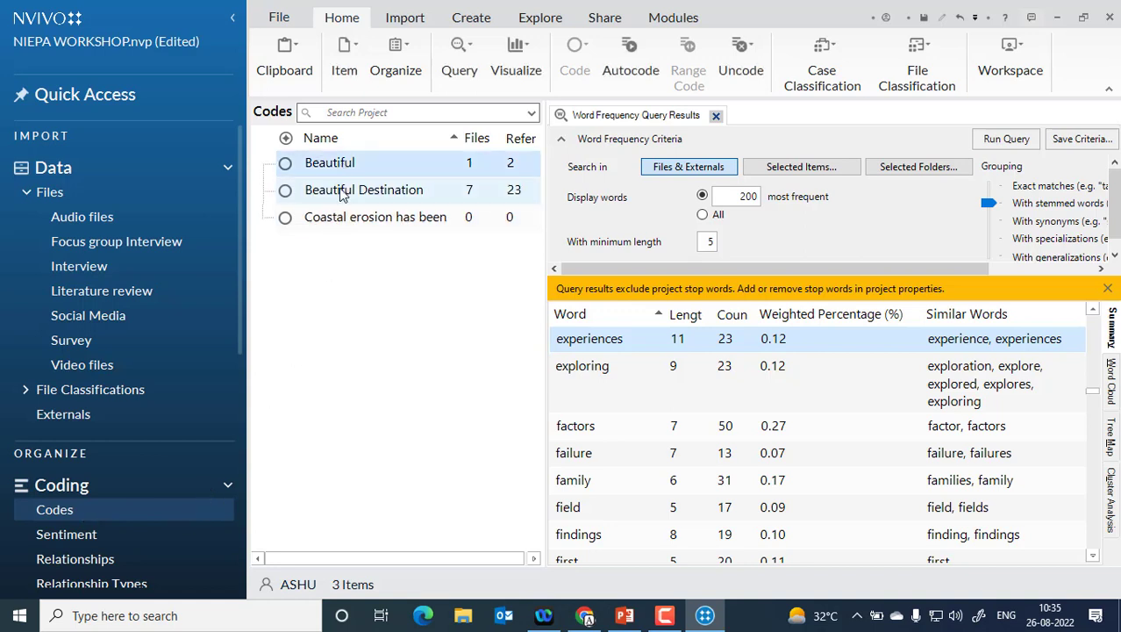
{"action": "left_click", "coordinate": [343, 195]}
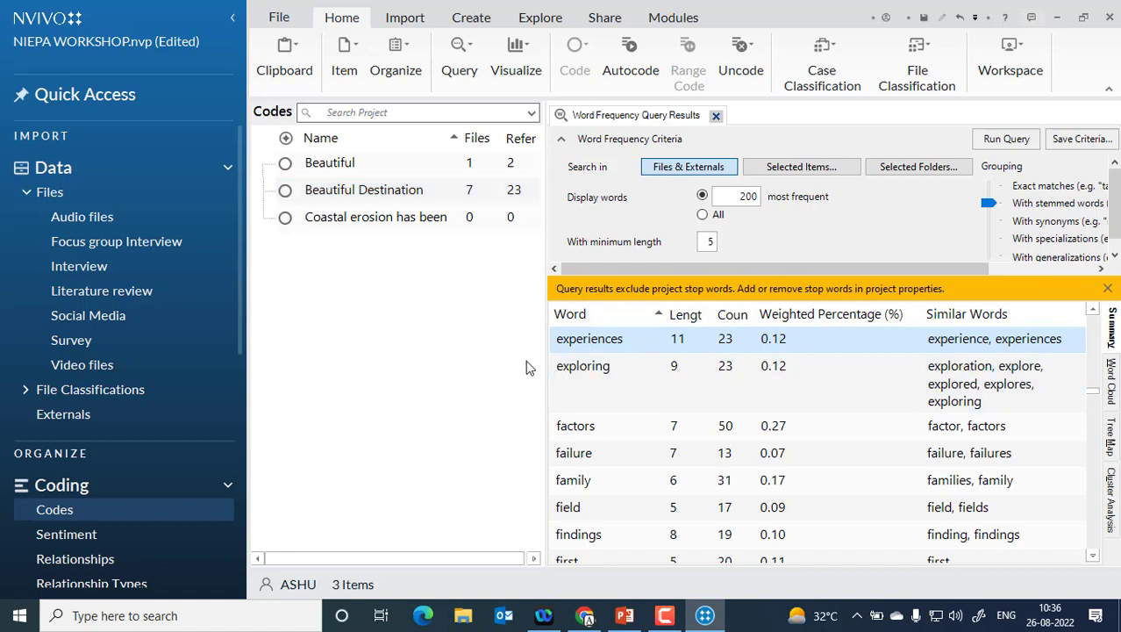
Dismiss the stop-words notice, close the word frequency results, and select the first interview file.
{"action": "left_click", "coordinate": [1111, 295]}
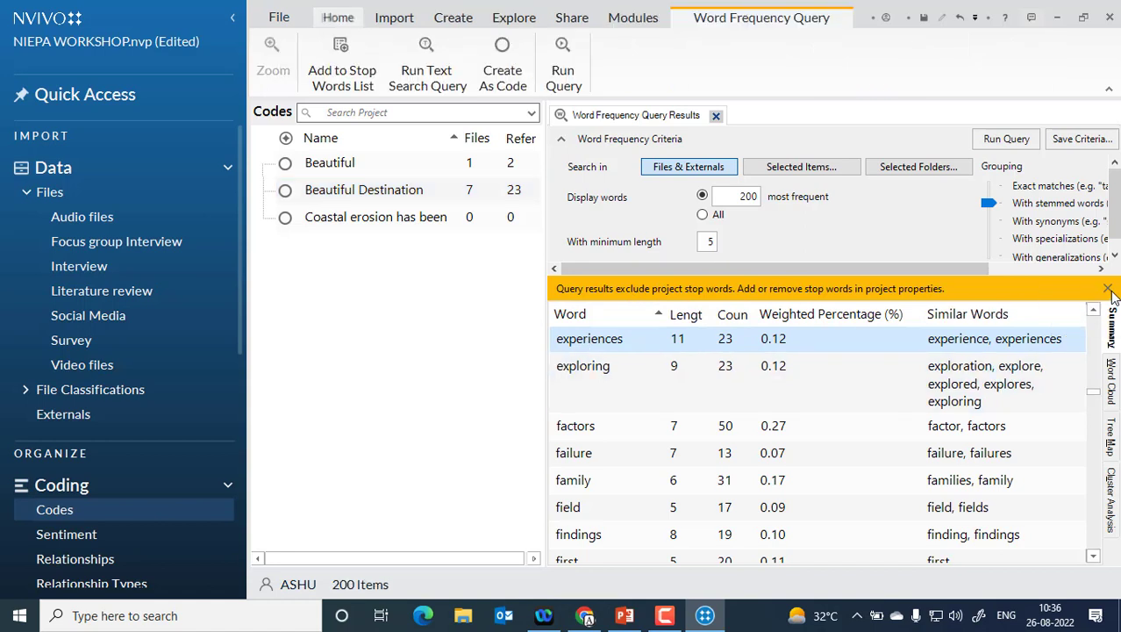
{"action": "left_click", "coordinate": [1109, 290]}
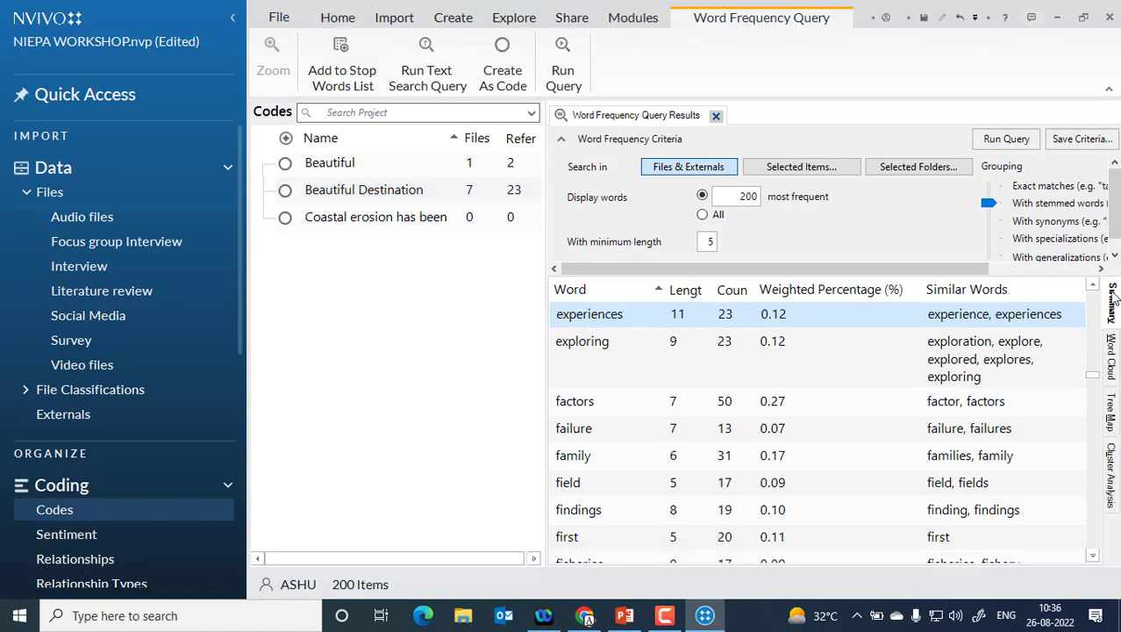
{"action": "left_click", "coordinate": [716, 115]}
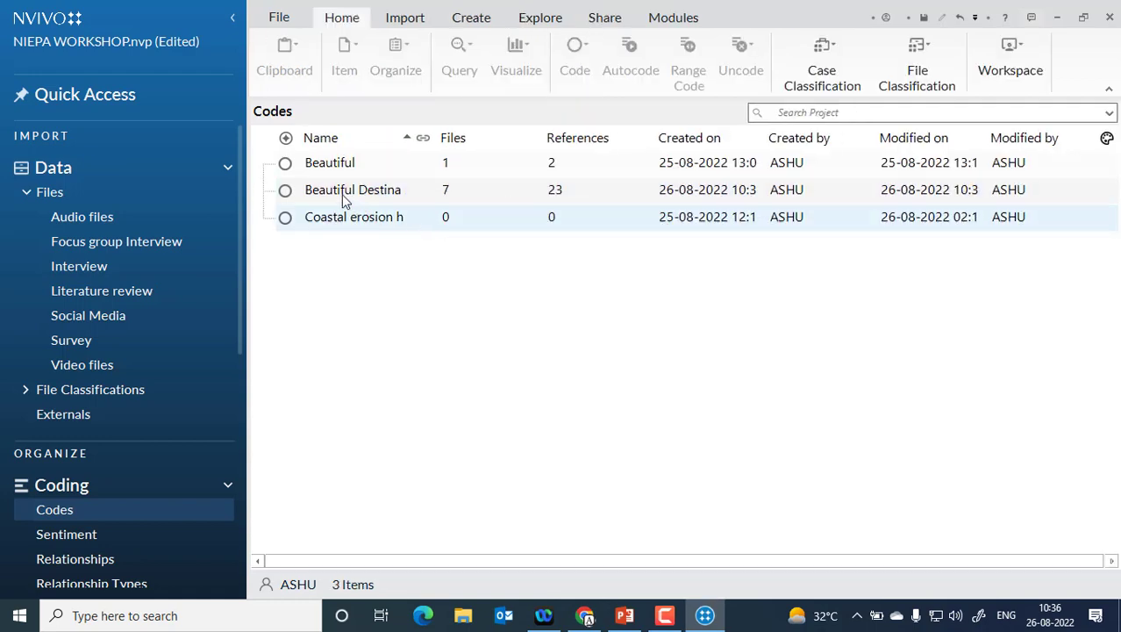
{"action": "left_click", "coordinate": [101, 275]}
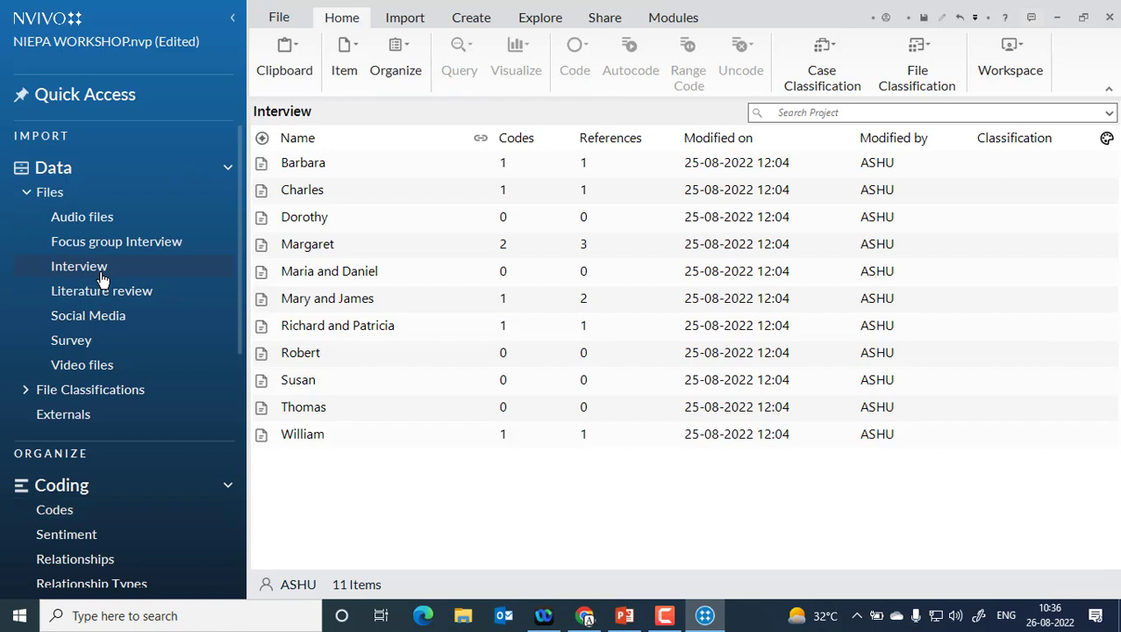
{"action": "left_click", "coordinate": [322, 170]}
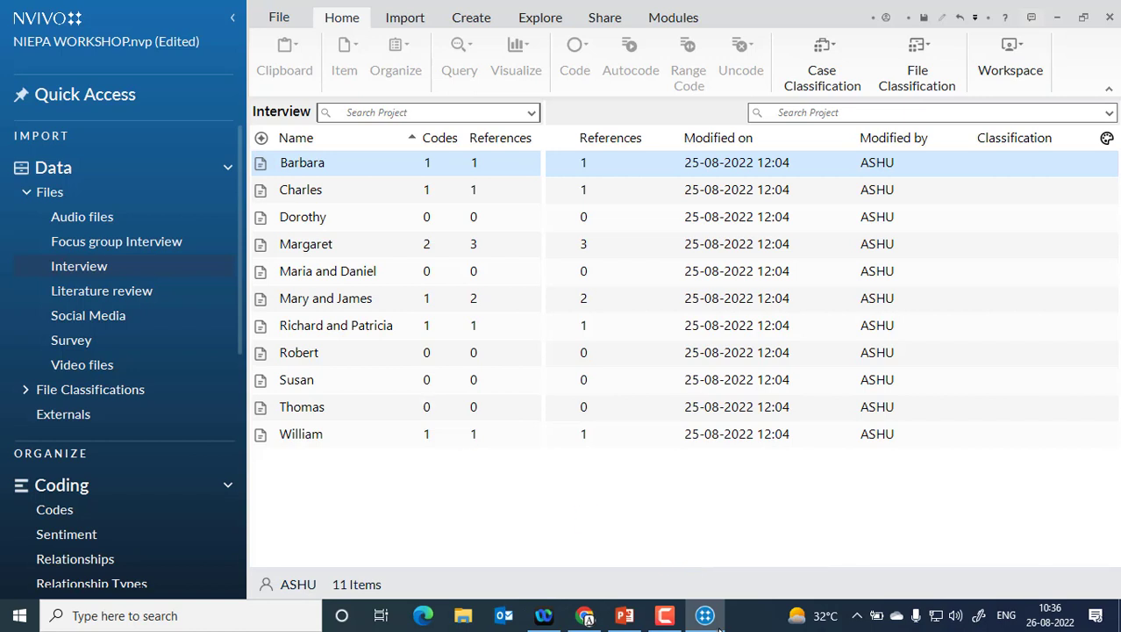
Minimize and restore NVivo, then close its window, which hangs as Not Responding.
{"action": "mouse_move", "coordinate": [711, 619]}
{"action": "left_click", "coordinate": [712, 623]}
{"action": "left_click", "coordinate": [707, 617]}
{"action": "left_click", "coordinate": [1107, 14]}
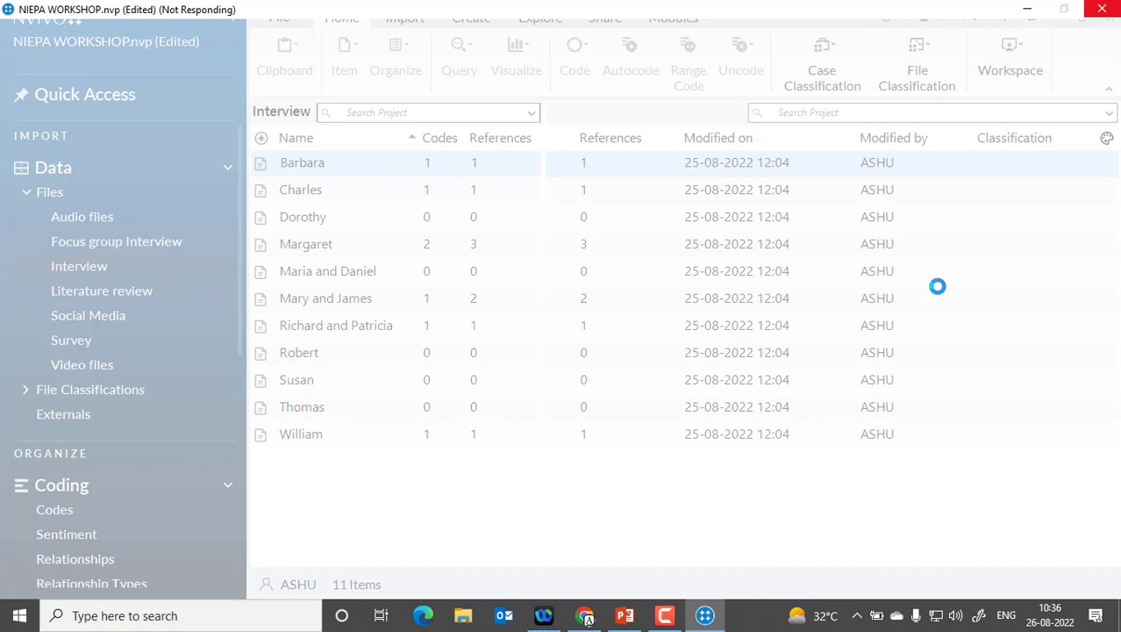
End the frozen NVivo task in Task Manager and close Task Manager.
{"action": "key", "text": "ctrl+shift+Escape"}
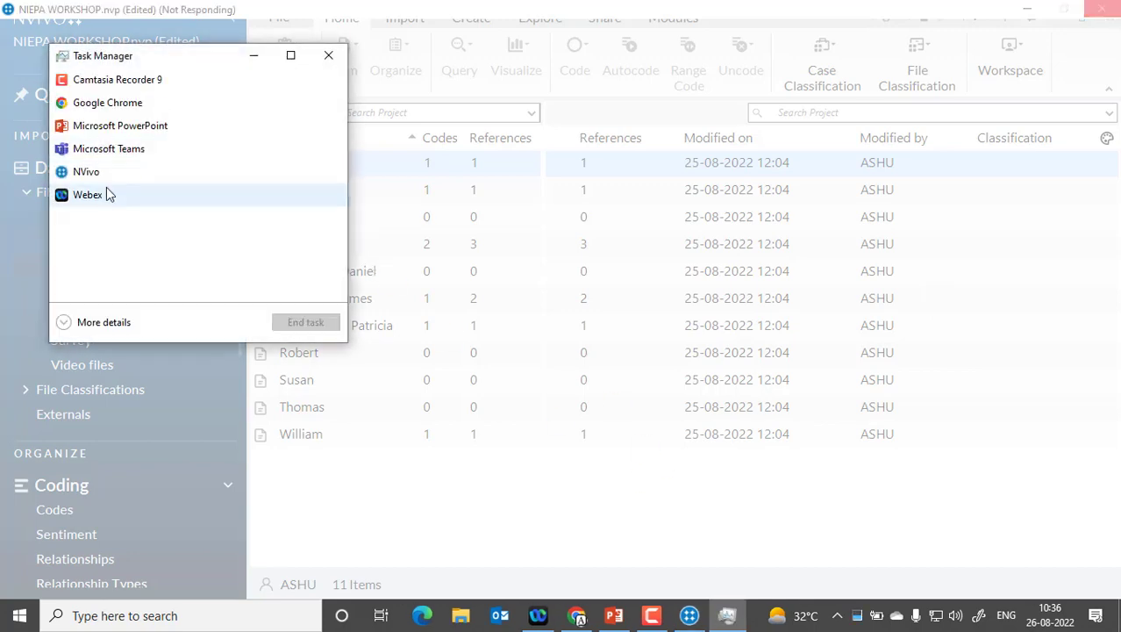
{"action": "left_click", "coordinate": [94, 175]}
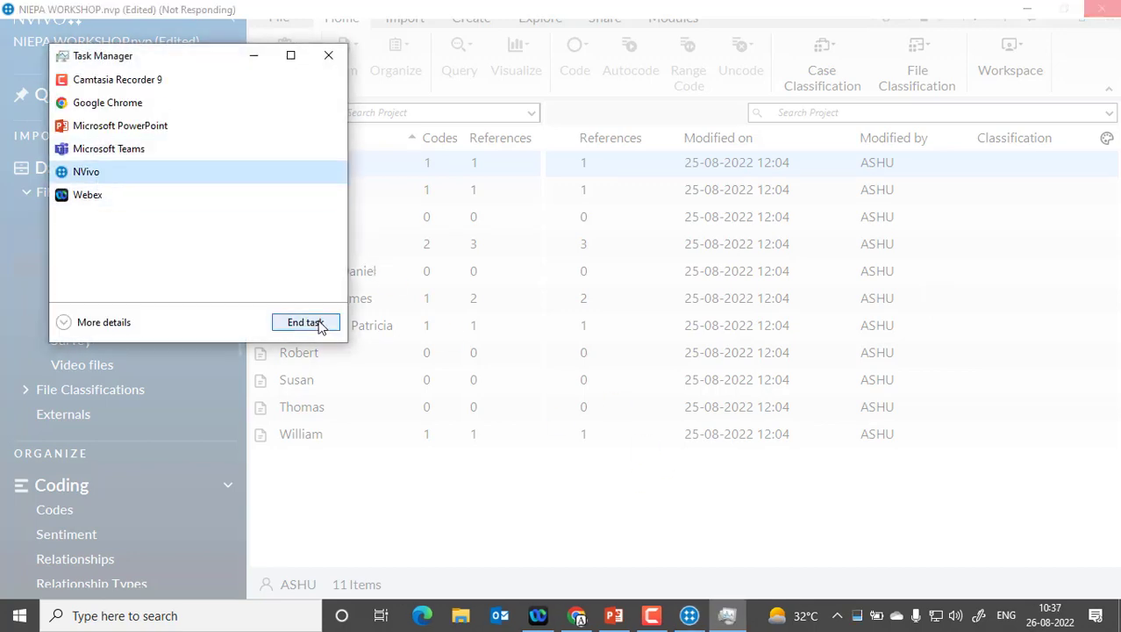
{"action": "left_click", "coordinate": [304, 322]}
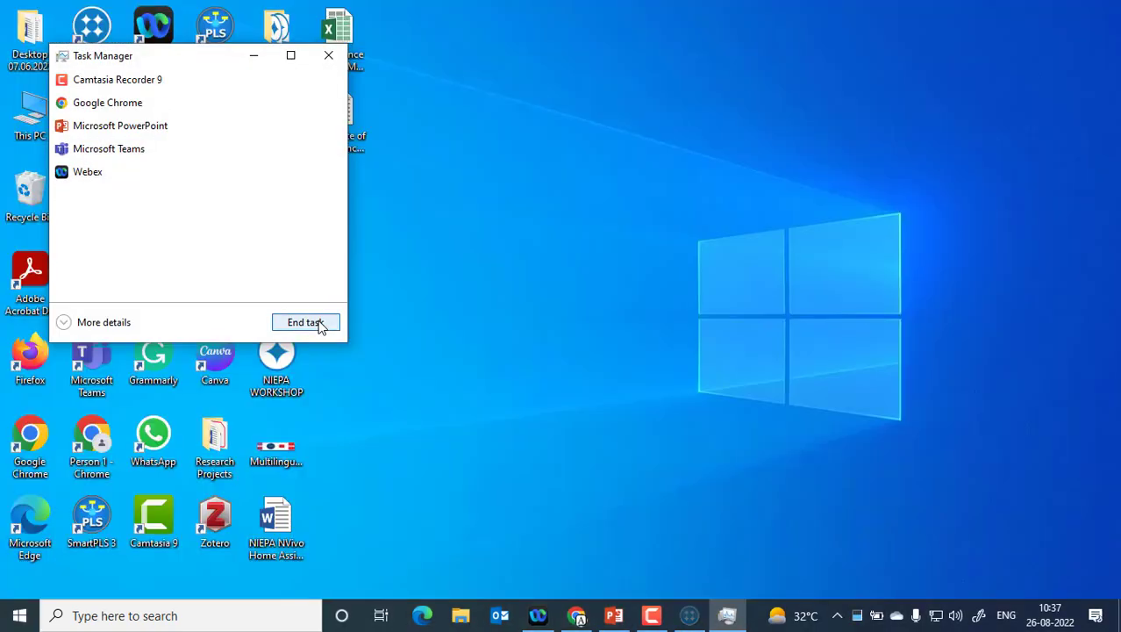
{"action": "left_click", "coordinate": [542, 316]}
{"action": "left_click", "coordinate": [329, 58]}
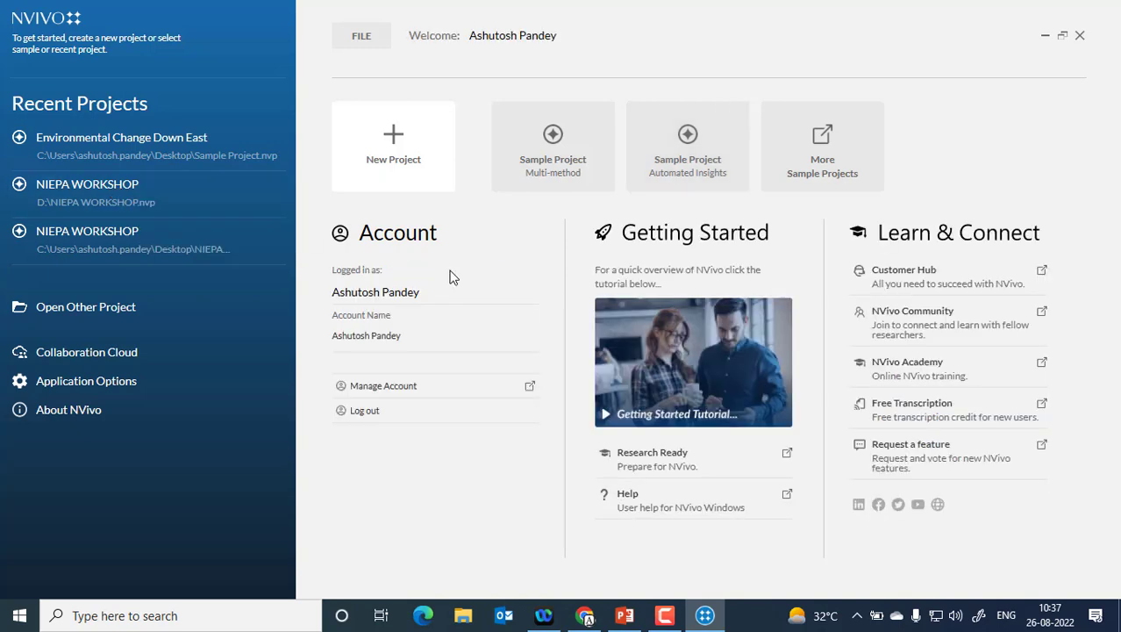
Reopen the NIEPA WORKSHOP project, list its 11 interview files, and select the one with 2 references.
{"action": "left_click", "coordinate": [102, 193]}
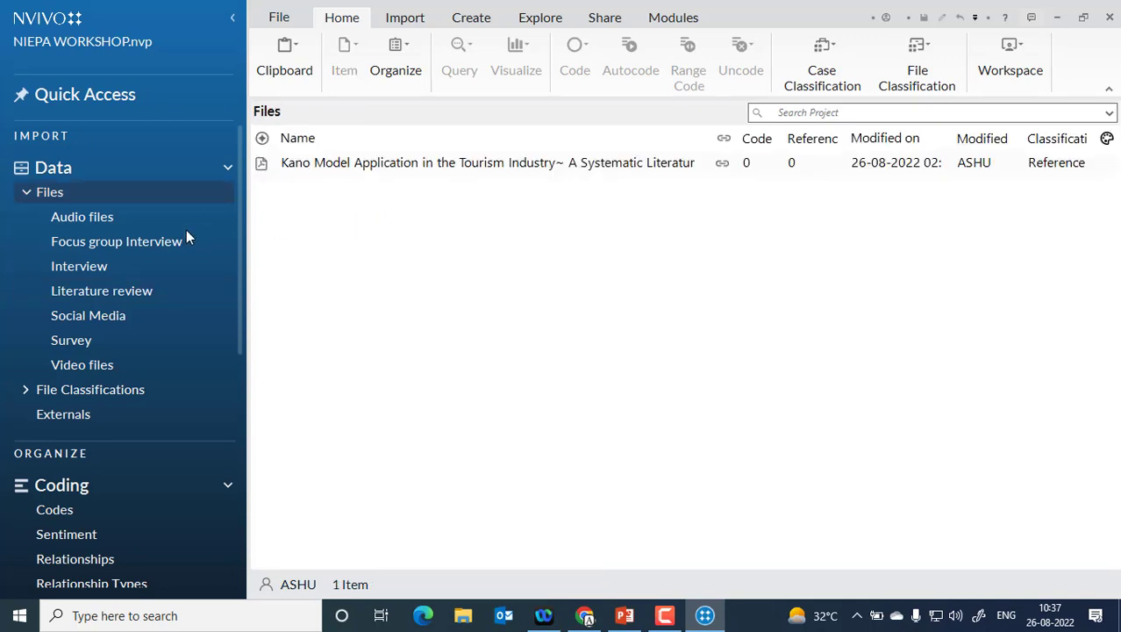
{"action": "left_click", "coordinate": [94, 272]}
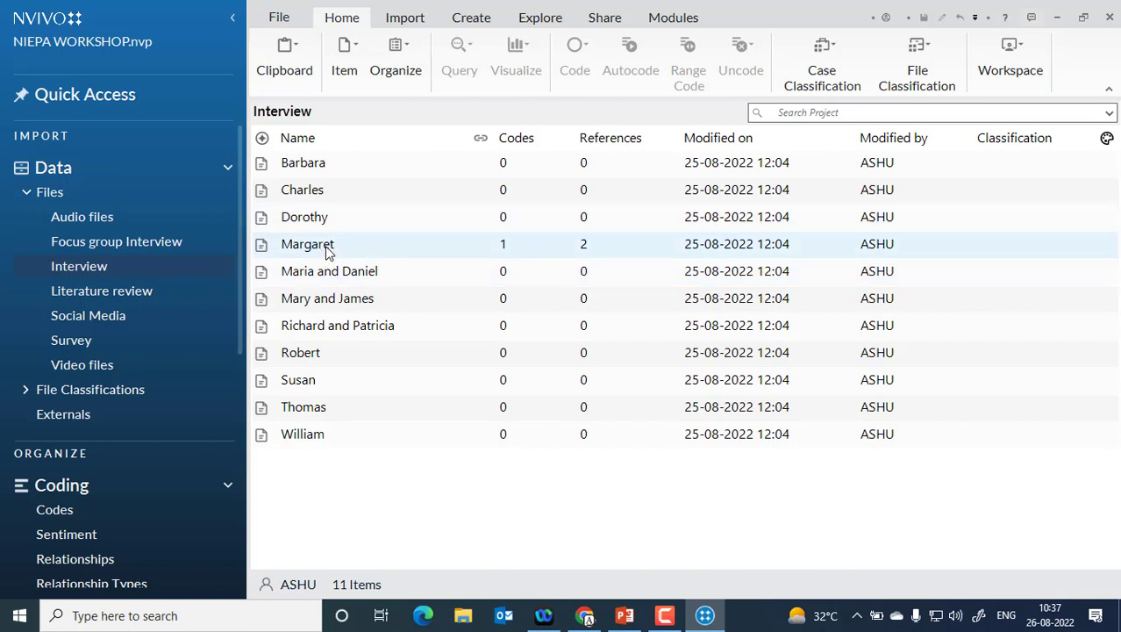
{"action": "left_click", "coordinate": [328, 252]}
Open the interview with 2 references and read through its Q.1 and Q.2 answers.
{"action": "double_click", "coordinate": [326, 251]}
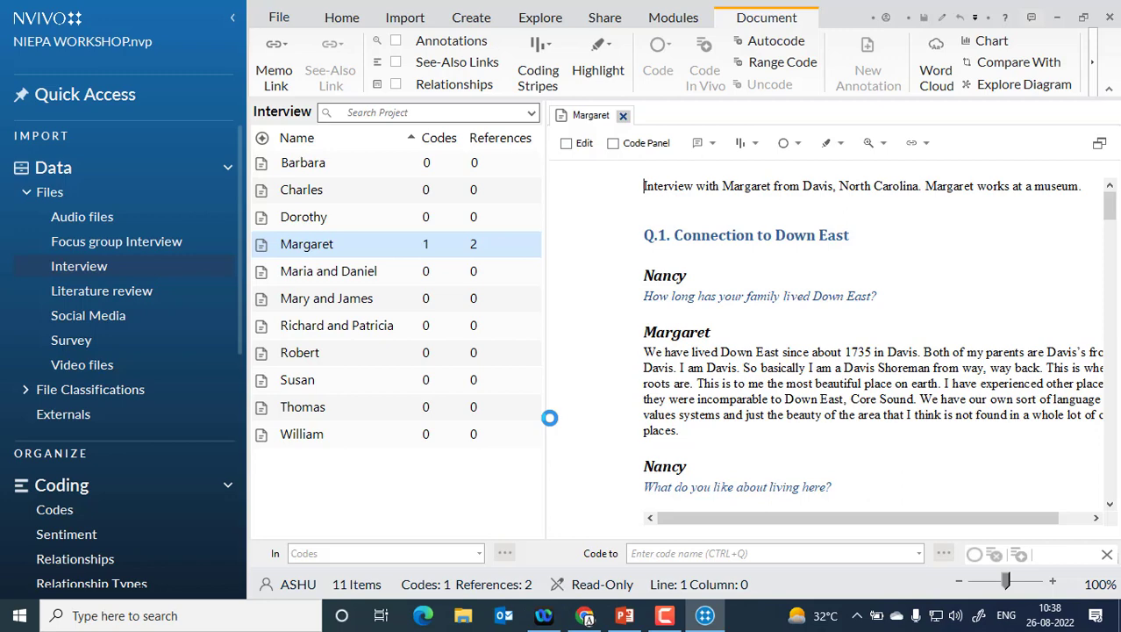
{"action": "scroll", "coordinate": [811, 376], "scroll_direction": "down", "scroll_amount": 3}
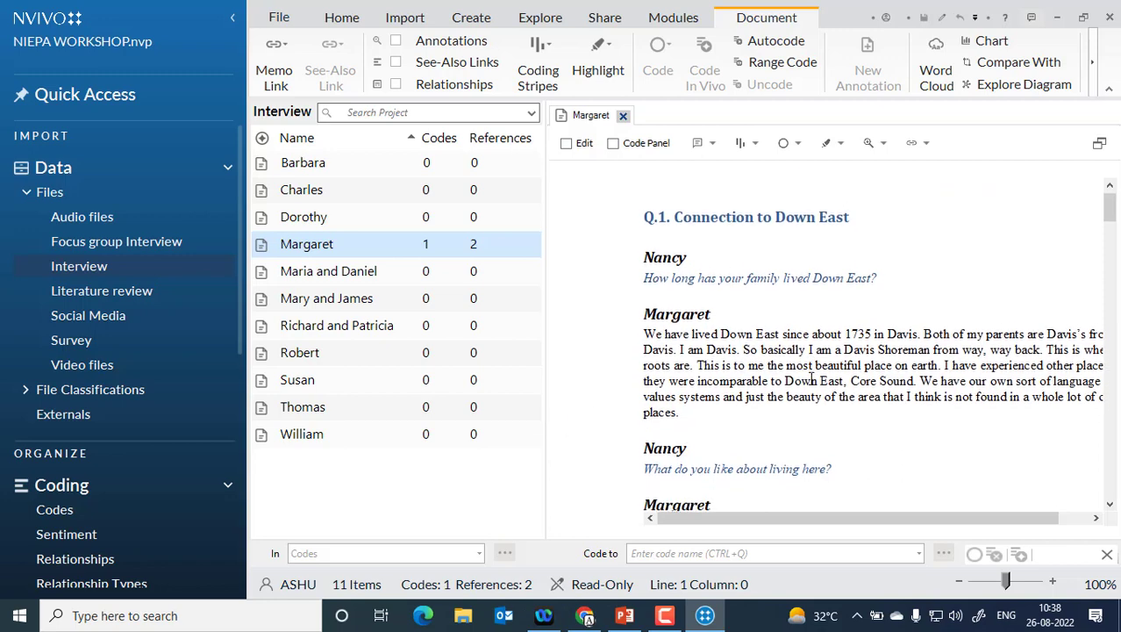
{"action": "scroll", "coordinate": [811, 377], "scroll_direction": "down", "scroll_amount": 4}
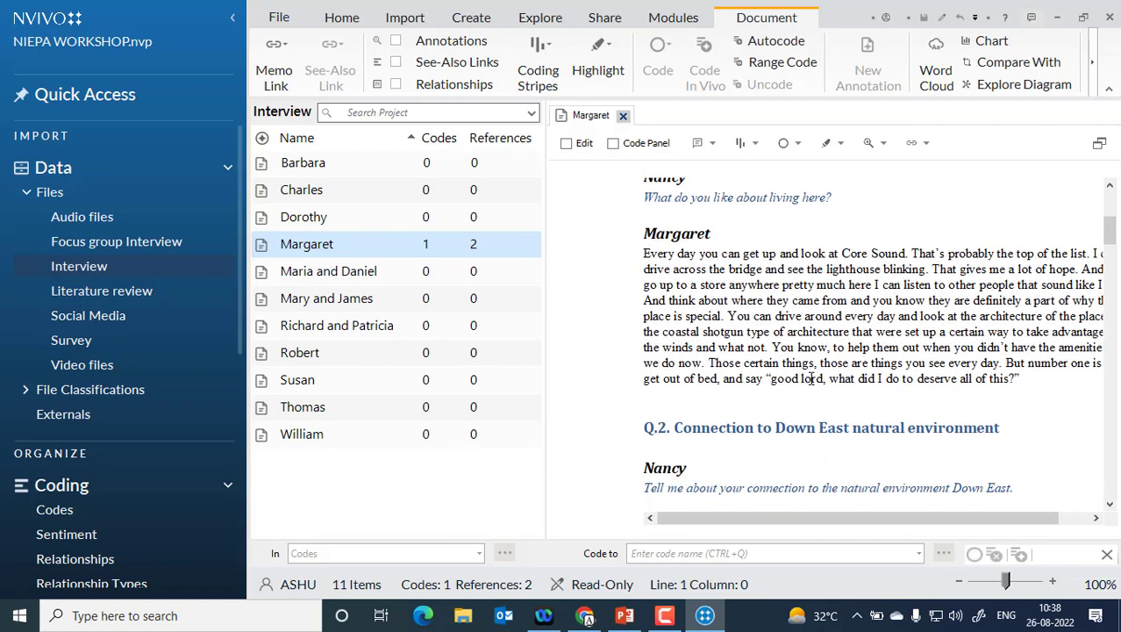
{"action": "scroll", "coordinate": [812, 377], "scroll_direction": "up", "scroll_amount": 7}
{"action": "scroll", "coordinate": [812, 375], "scroll_direction": "down", "scroll_amount": 1}
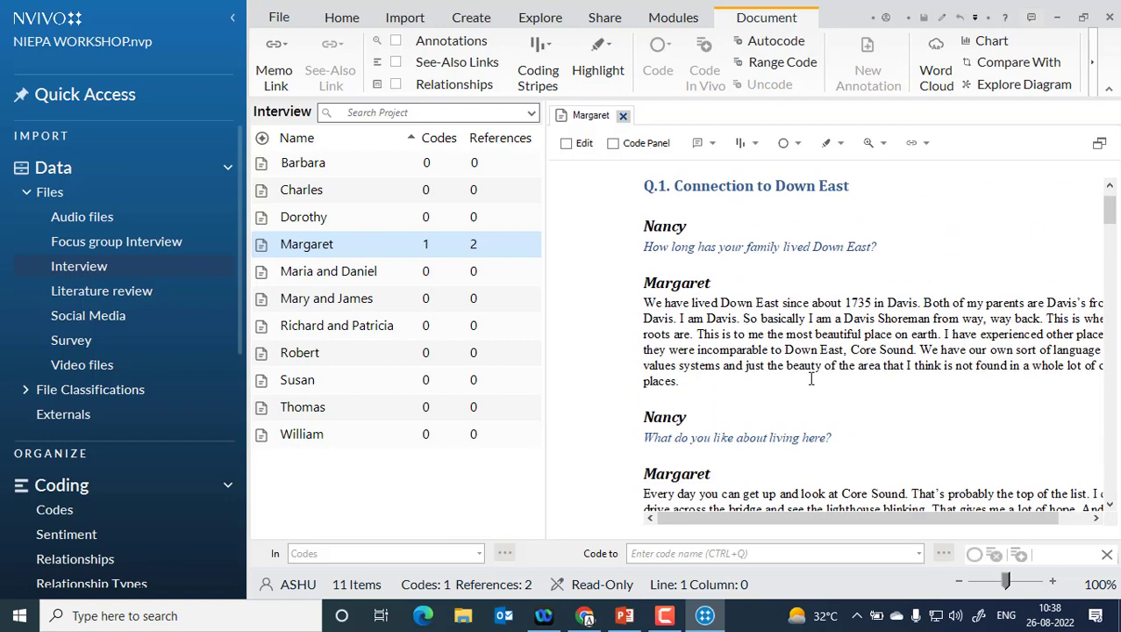
{"action": "scroll", "coordinate": [811, 378], "scroll_direction": "down", "scroll_amount": 1}
{"action": "scroll", "coordinate": [812, 376], "scroll_direction": "down", "scroll_amount": 1}
{"action": "scroll", "coordinate": [814, 375], "scroll_direction": "up", "scroll_amount": 2}
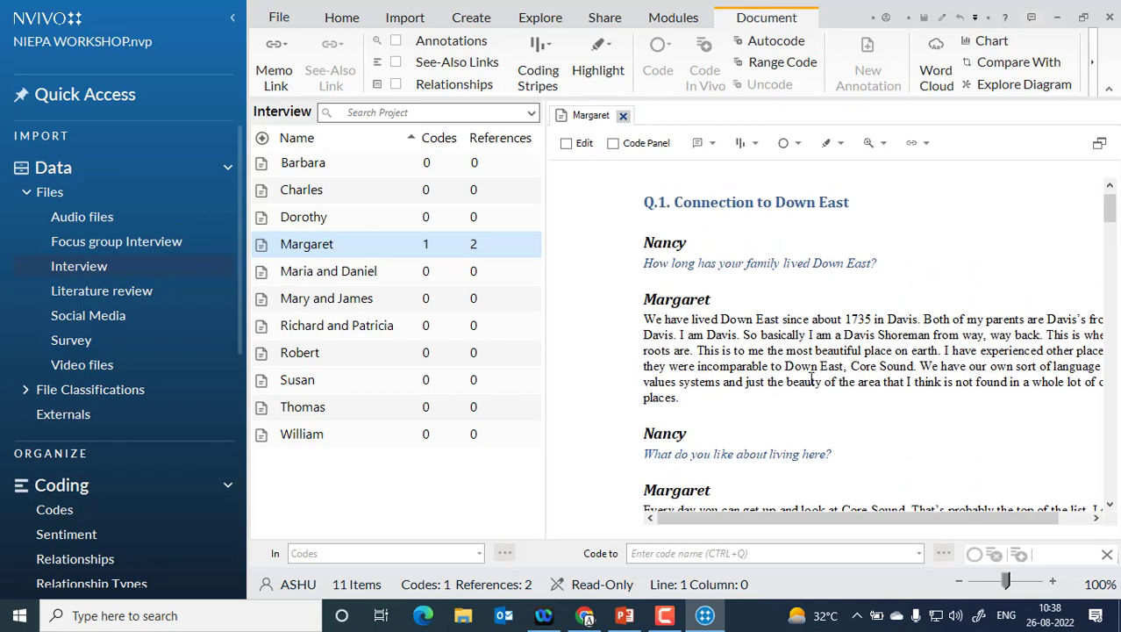
{"action": "scroll", "coordinate": [813, 222], "scroll_direction": "down", "scroll_amount": 9}
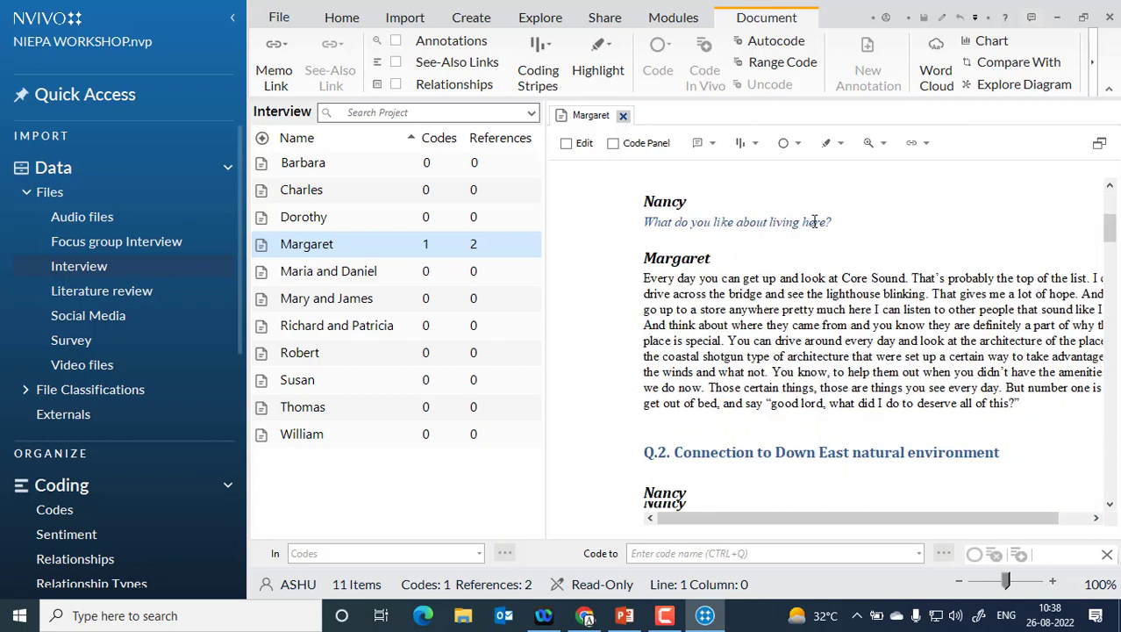
{"action": "scroll", "coordinate": [814, 223], "scroll_direction": "down", "scroll_amount": 3}
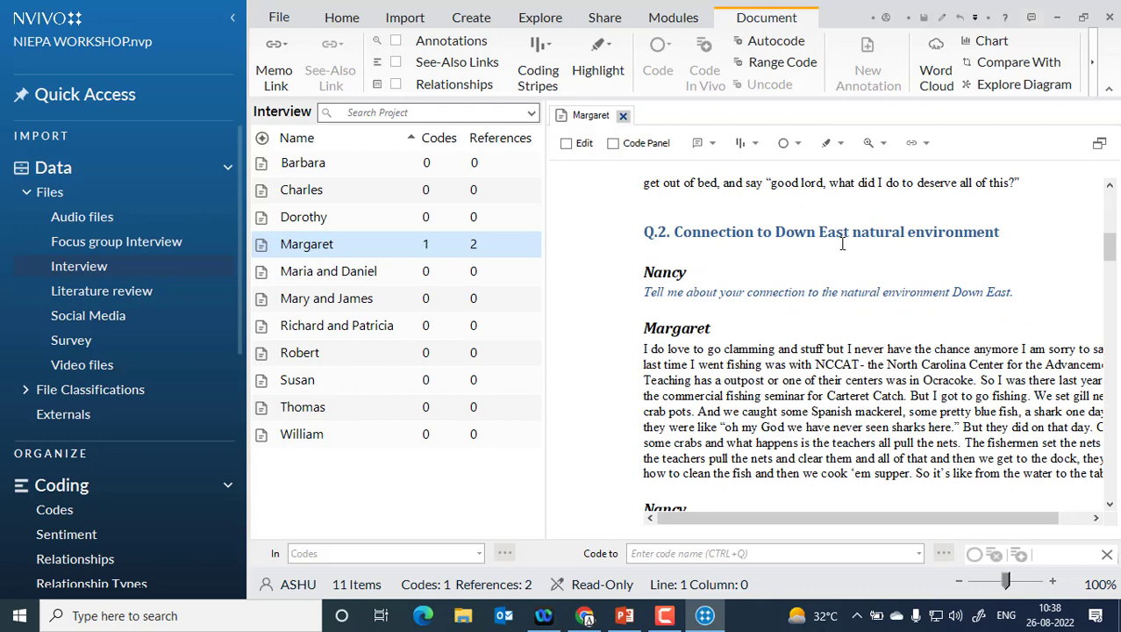
{"action": "scroll", "coordinate": [870, 243], "scroll_direction": "down", "scroll_amount": 5}
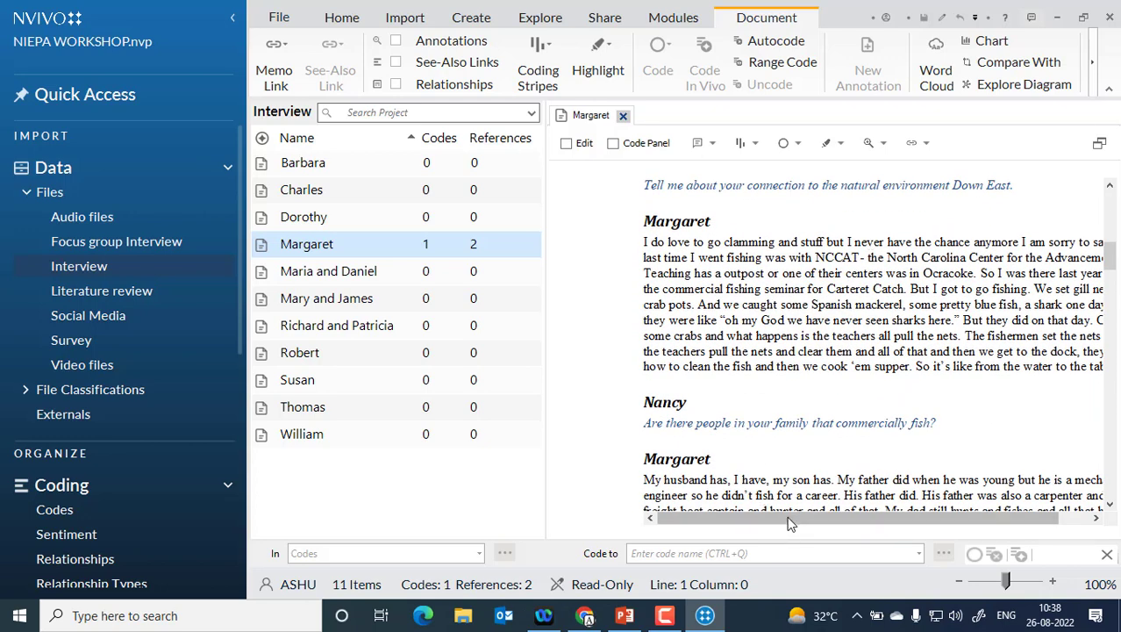
Select the clamming phrase in the Q.2 answer.
{"action": "left_click_drag", "start_coordinate": [794, 519], "coordinate": [772, 517]}
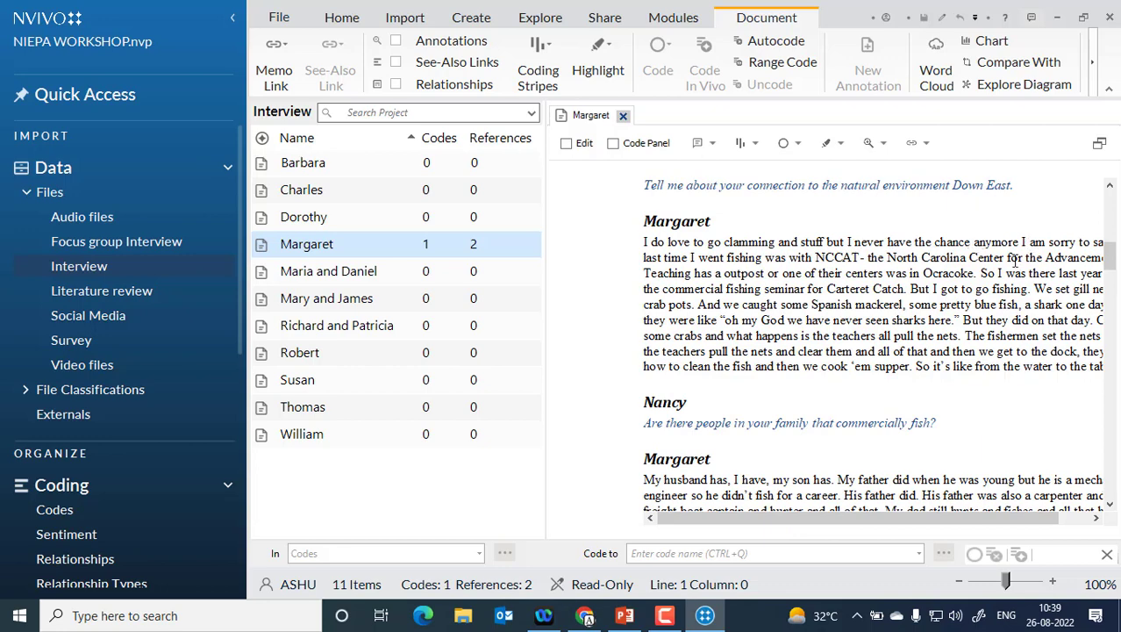
{"action": "left_click_drag", "start_coordinate": [901, 515], "coordinate": [794, 527]}
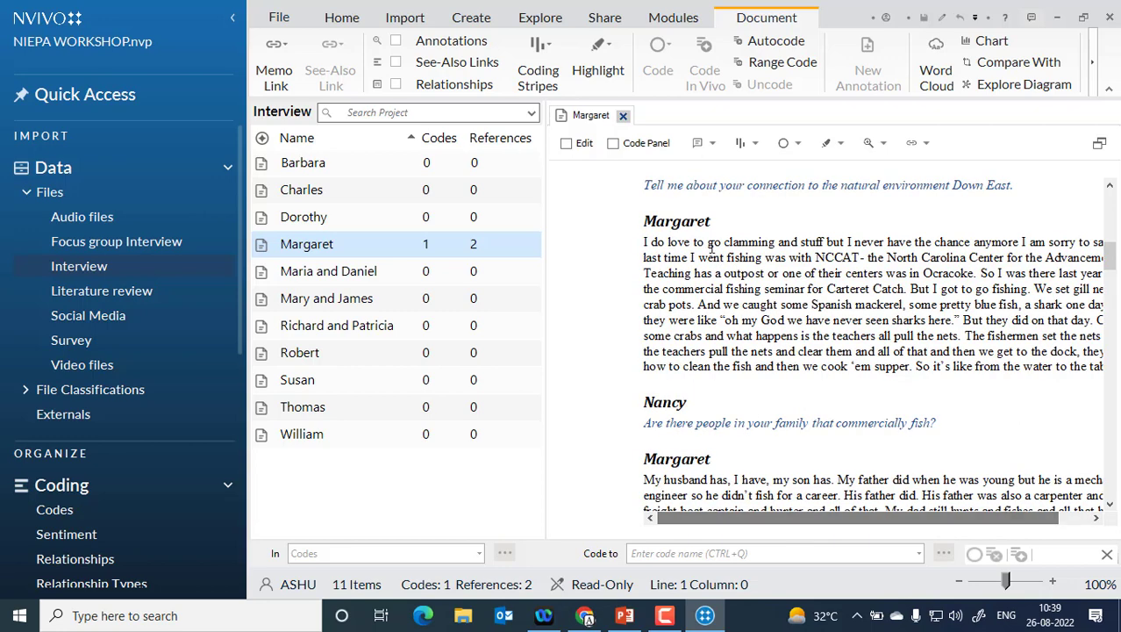
{"action": "left_click_drag", "start_coordinate": [725, 241], "coordinate": [1023, 239]}
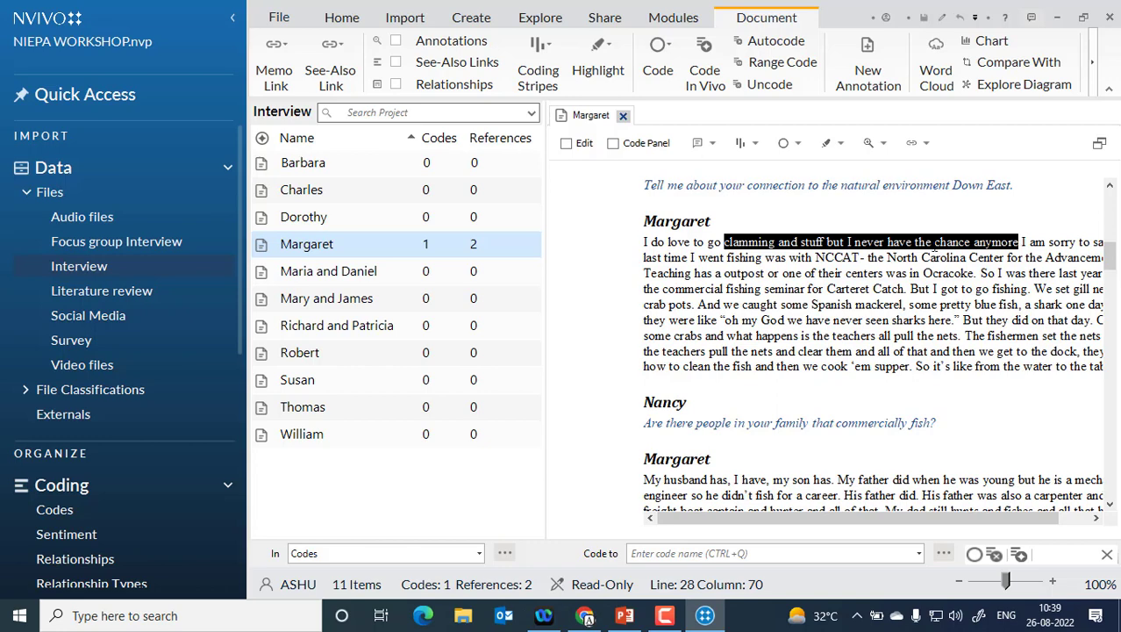
Code the selected clamming phrase to a newly created top-level code named Fishing.
{"action": "right_click", "coordinate": [738, 243]}
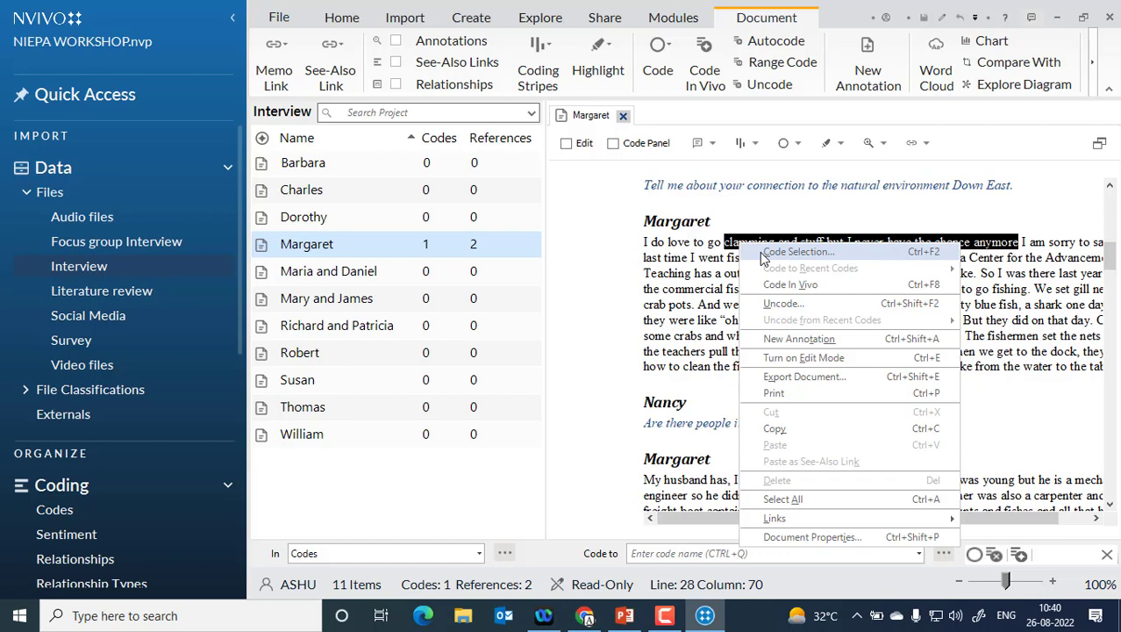
{"action": "left_click", "coordinate": [762, 254]}
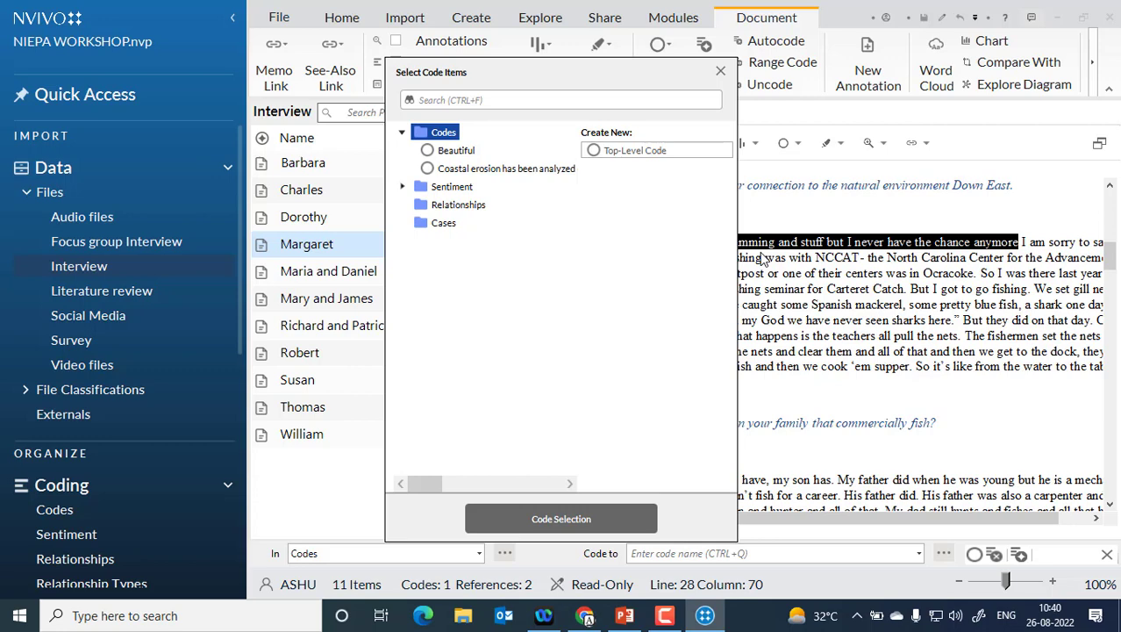
{"action": "left_click", "coordinate": [629, 150]}
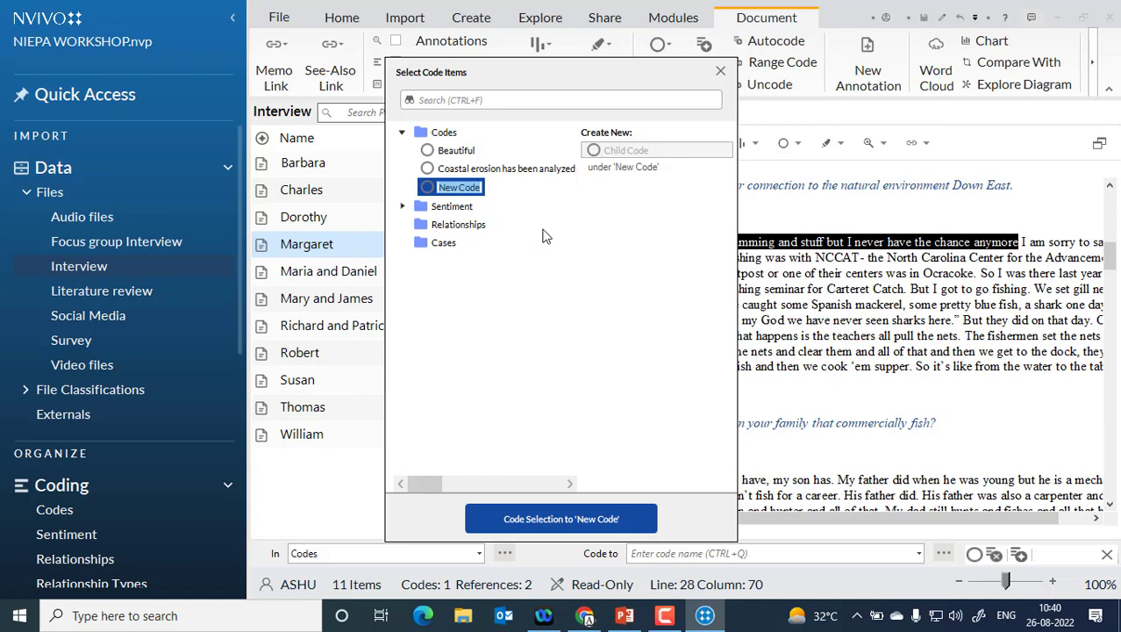
{"action": "type", "text": "Fishing"}
{"action": "key", "text": "Return"}
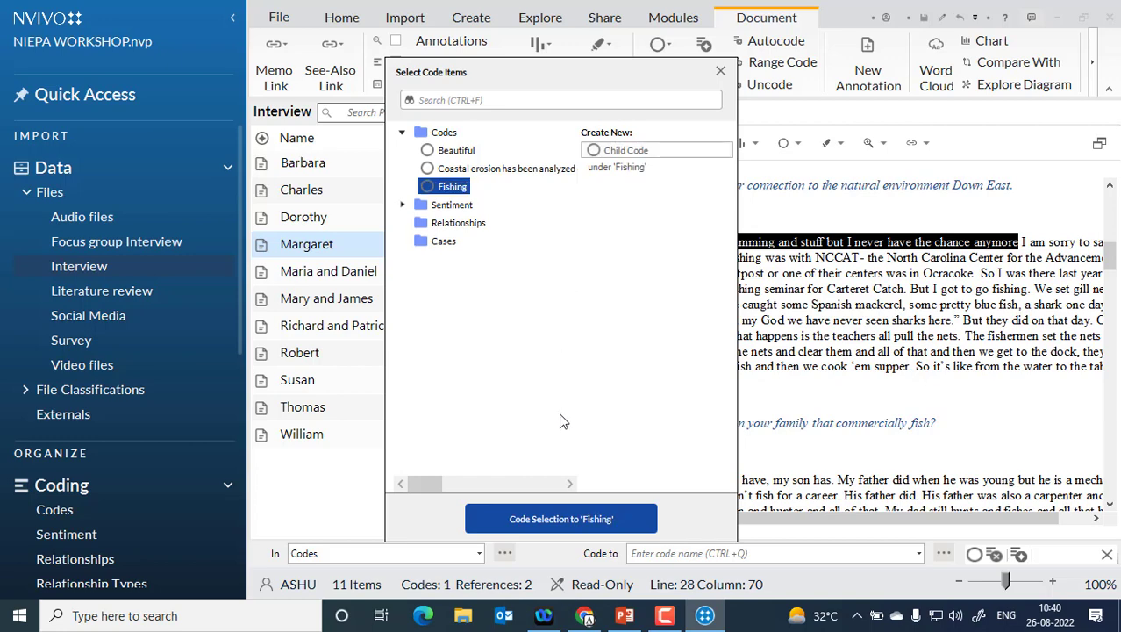
{"action": "left_click", "coordinate": [547, 519]}
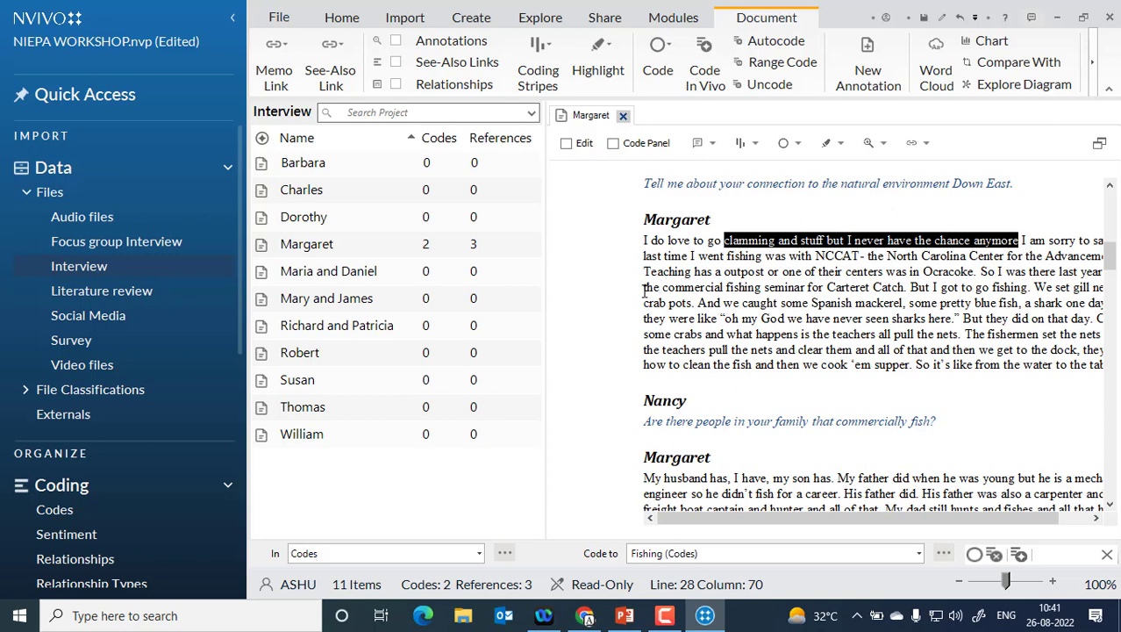
{"action": "left_click_drag", "start_coordinate": [644, 289], "coordinate": [973, 291]}
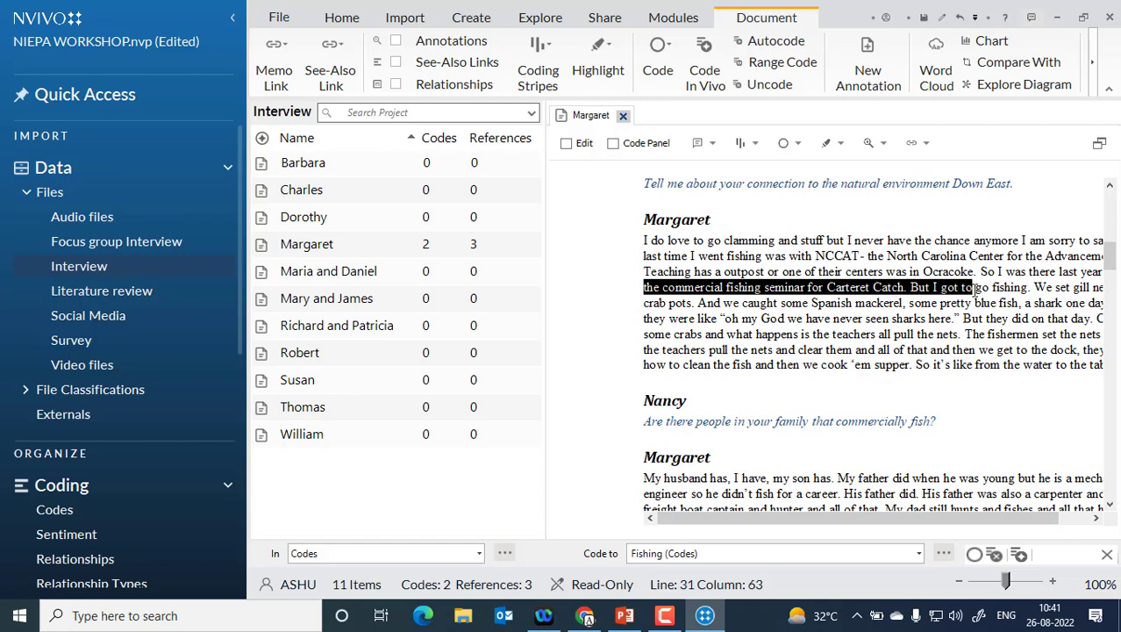
Select the 'So I was there last year…Carteret Catch.' seminar sentence and code it to Fishing.
{"action": "left_click", "coordinate": [909, 293]}
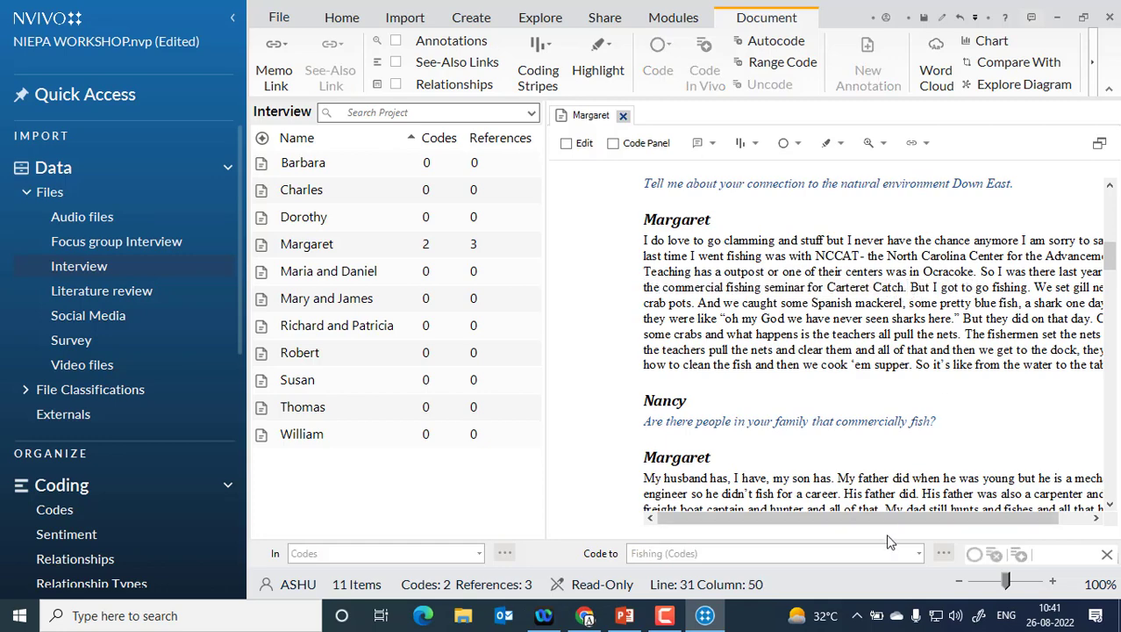
{"action": "left_click_drag", "start_coordinate": [904, 519], "coordinate": [934, 520]}
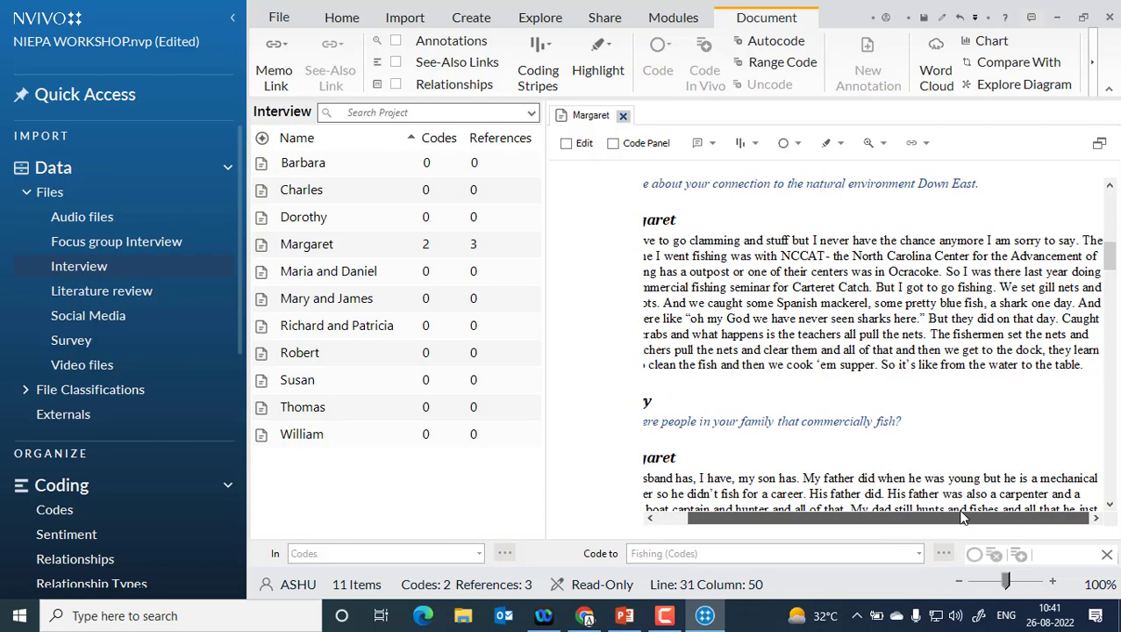
{"action": "left_click", "coordinate": [953, 273]}
{"action": "left_click_drag", "start_coordinate": [952, 273], "coordinate": [871, 294]}
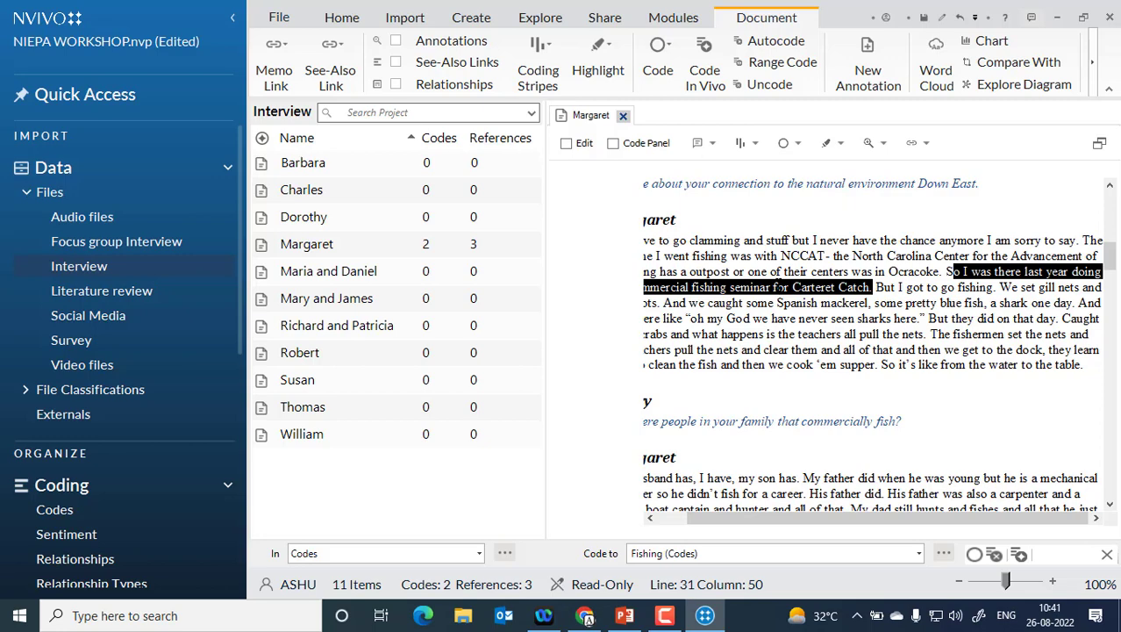
{"action": "right_click", "coordinate": [779, 286]}
{"action": "left_click", "coordinate": [798, 294]}
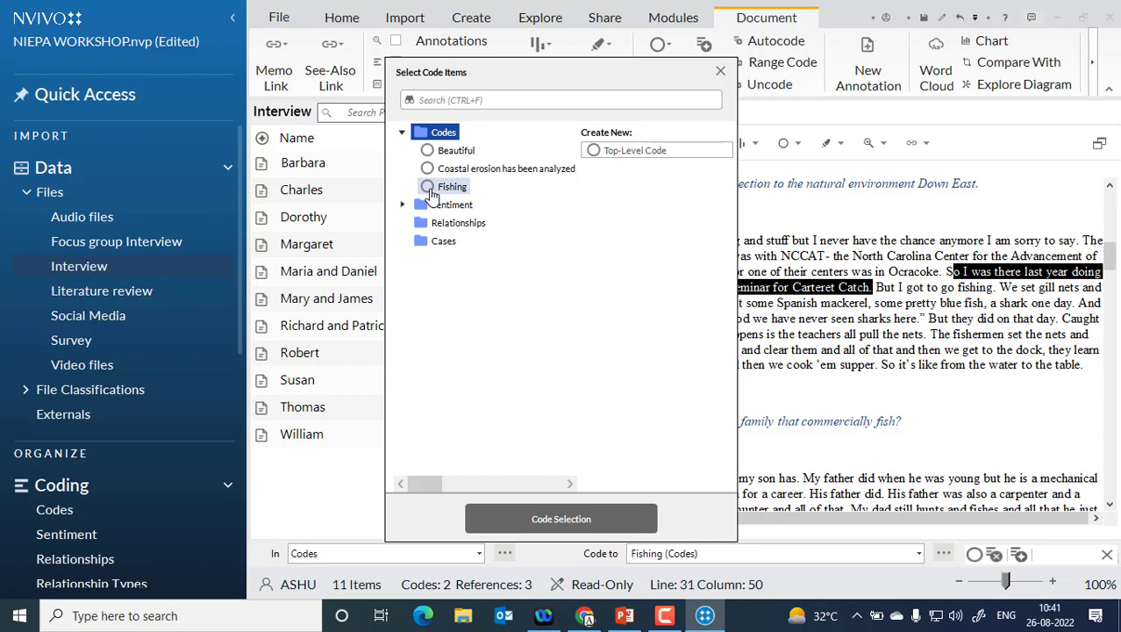
{"action": "left_click", "coordinate": [432, 193]}
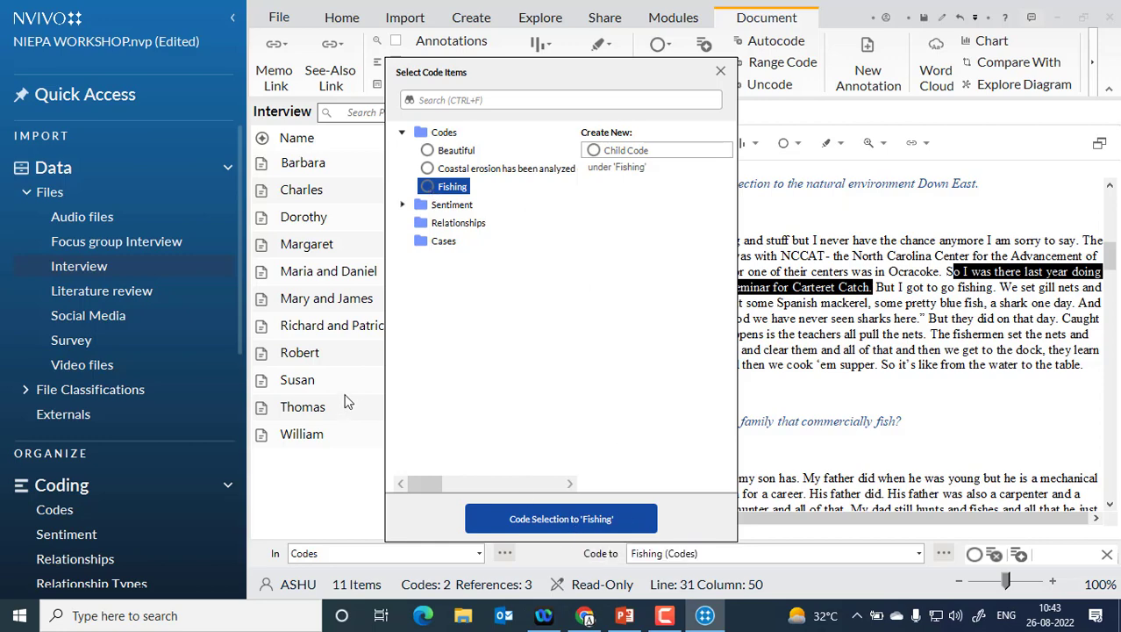
{"action": "left_click", "coordinate": [550, 519]}
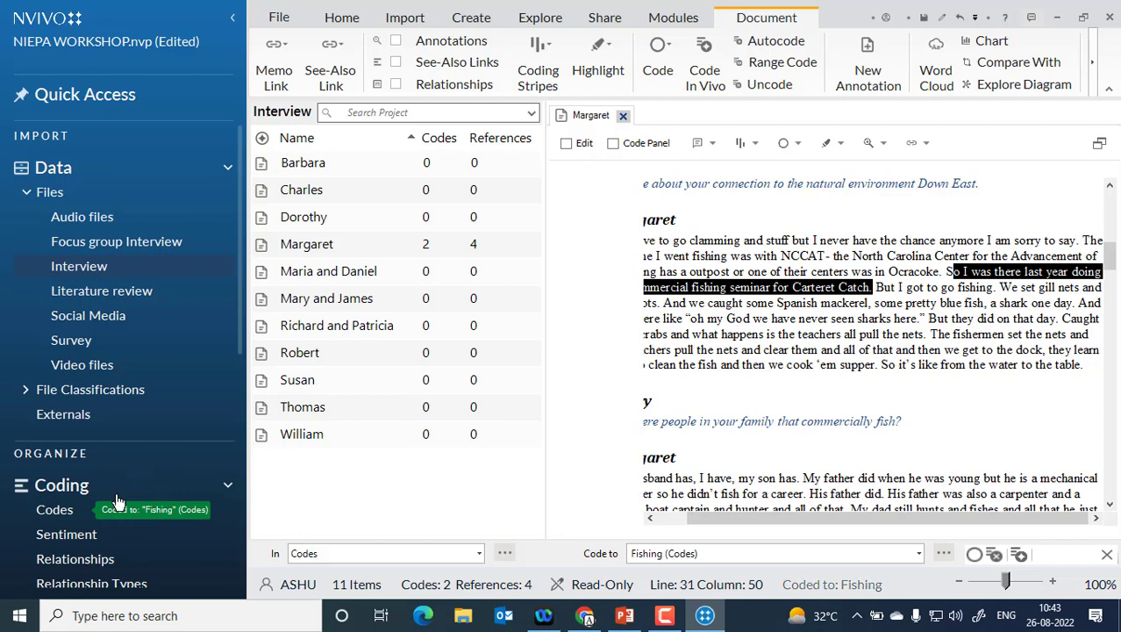
Show the Codes list, check Fishing's 1 file and 2 references, and close the transcript.
{"action": "left_click", "coordinate": [85, 512]}
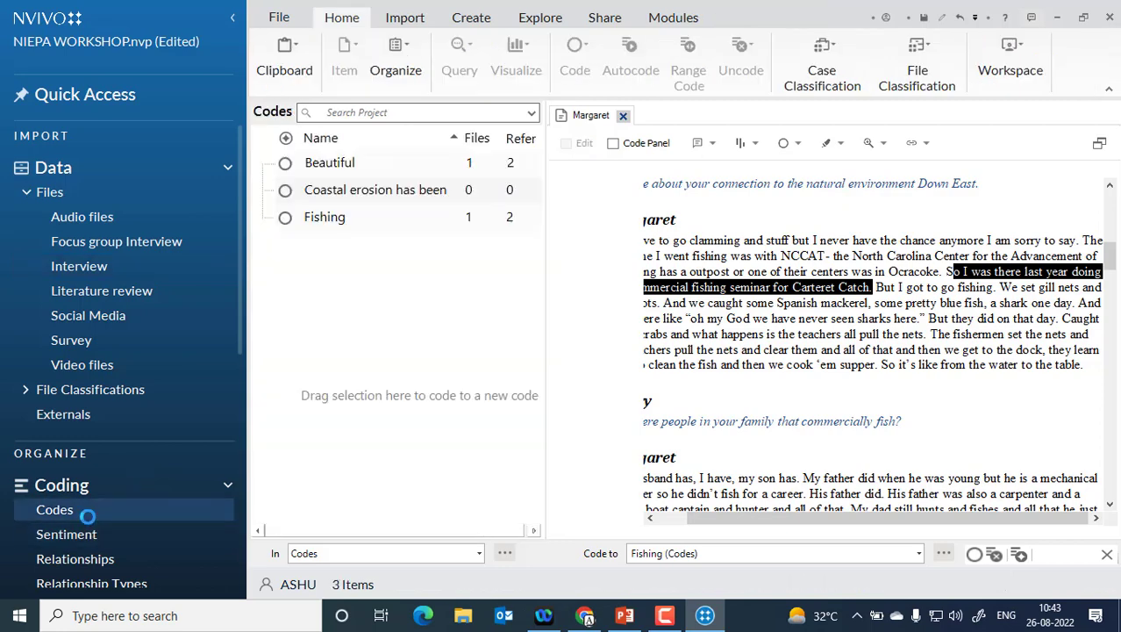
{"action": "left_click", "coordinate": [341, 227]}
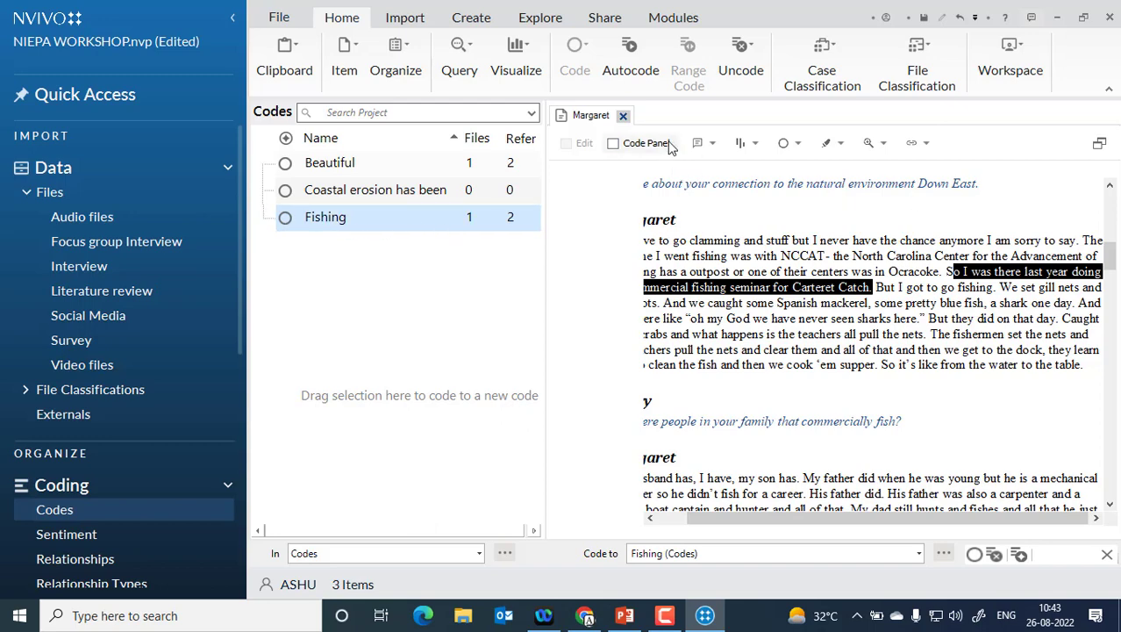
{"action": "left_click", "coordinate": [624, 116]}
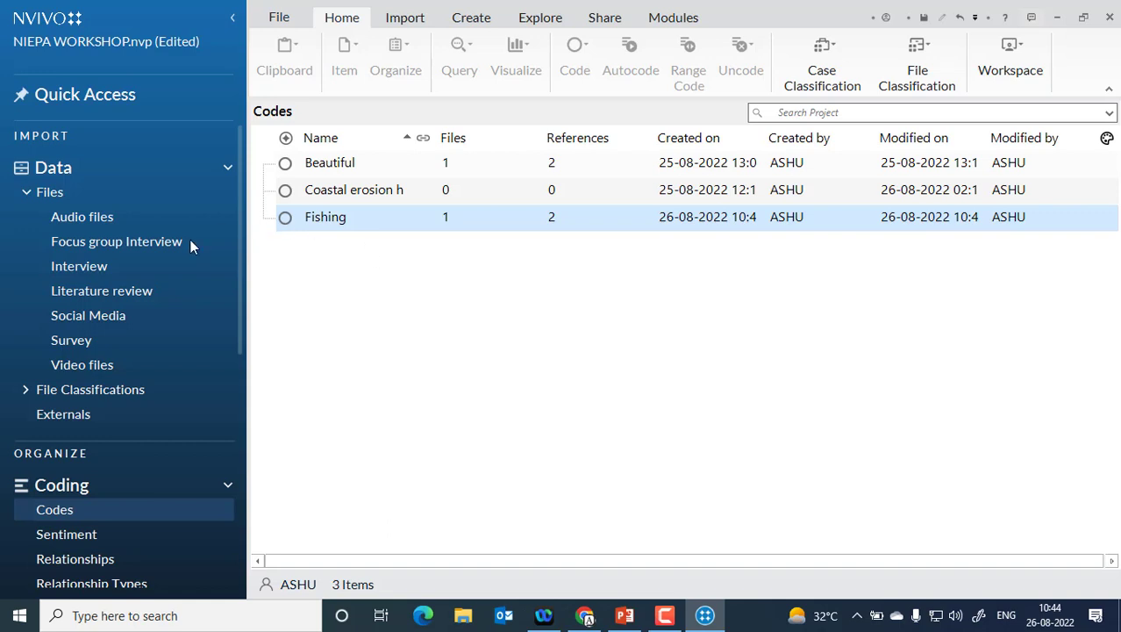
Select all 11 interview files and autocode them with Identify themes chosen.
{"action": "left_click", "coordinate": [93, 268]}
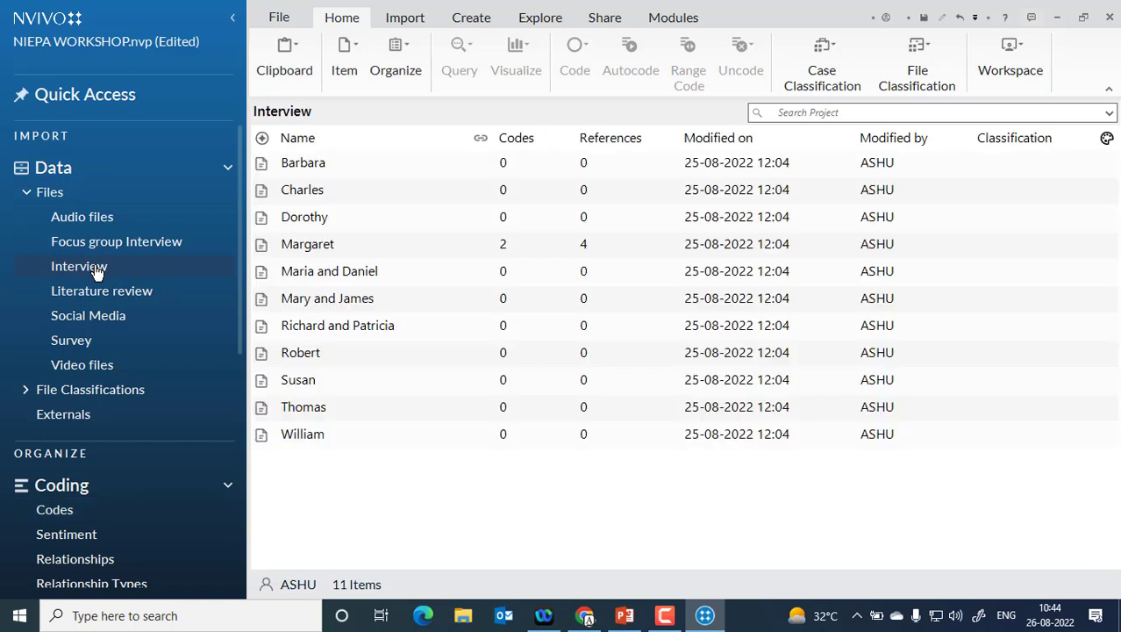
{"action": "left_click", "coordinate": [337, 175]}
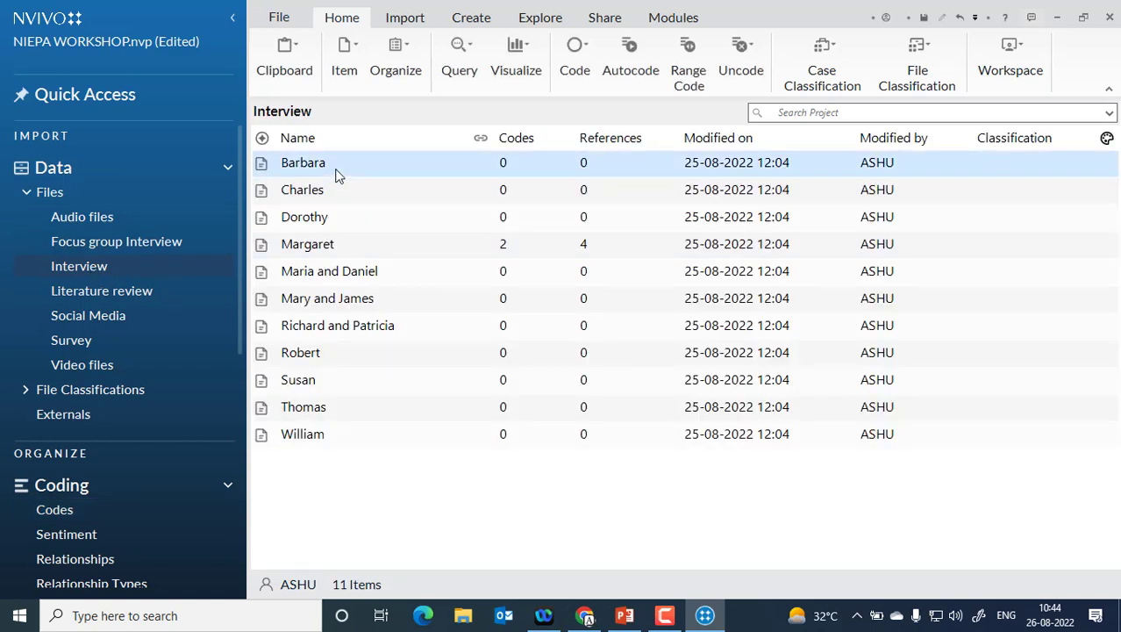
{"action": "key", "text": "shift+Down"}
{"action": "key", "text": "shift+Down"}
{"action": "key", "text": "shift+Down"}
{"action": "key", "text": "shift+Down"}
{"action": "key", "text": "shift+Down"}
{"action": "key", "text": "shift+Down"}
{"action": "key", "text": "shift+Down"}
{"action": "key", "text": "shift+Down"}
{"action": "key", "text": "shift+Down"}
{"action": "key", "text": "shift+Down"}
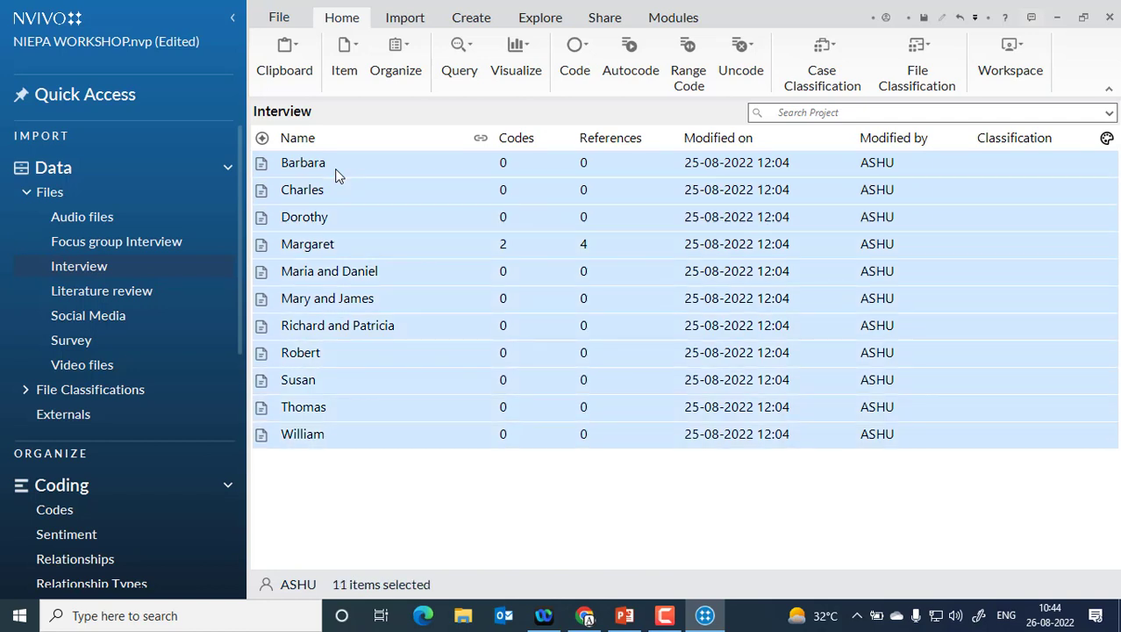
{"action": "right_click", "coordinate": [337, 174]}
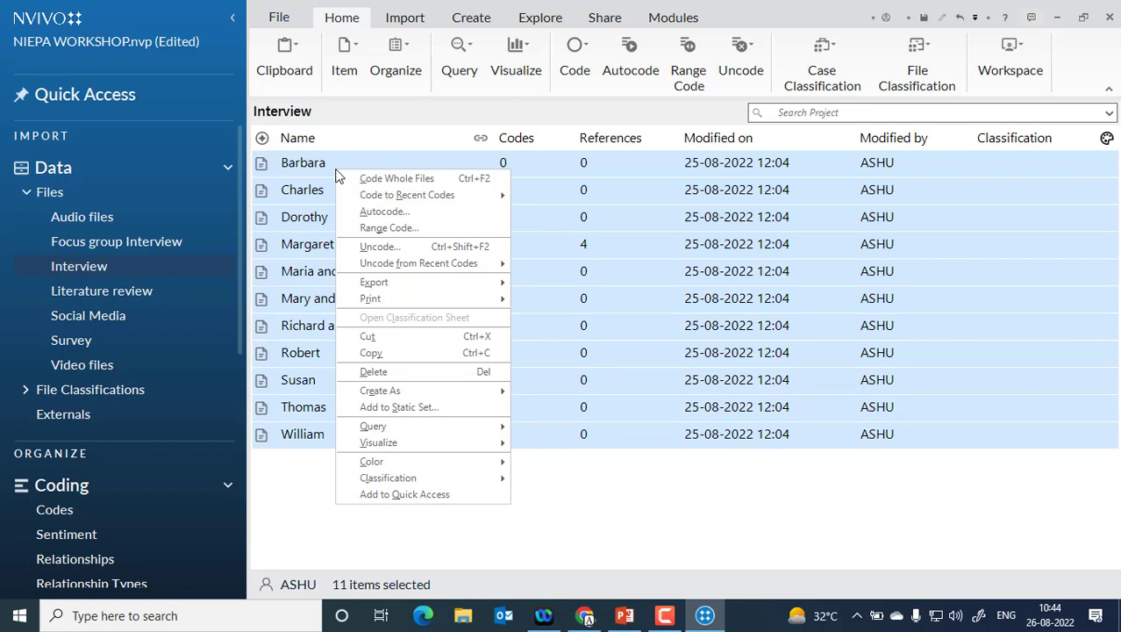
{"action": "left_click", "coordinate": [372, 213]}
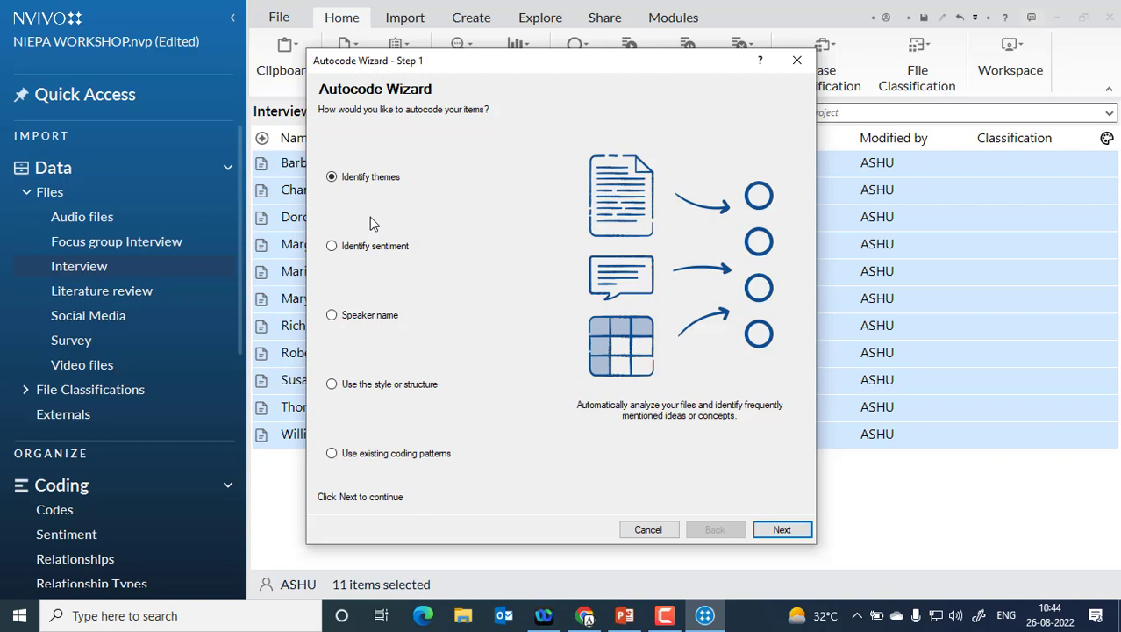
{"action": "left_click", "coordinate": [788, 531]}
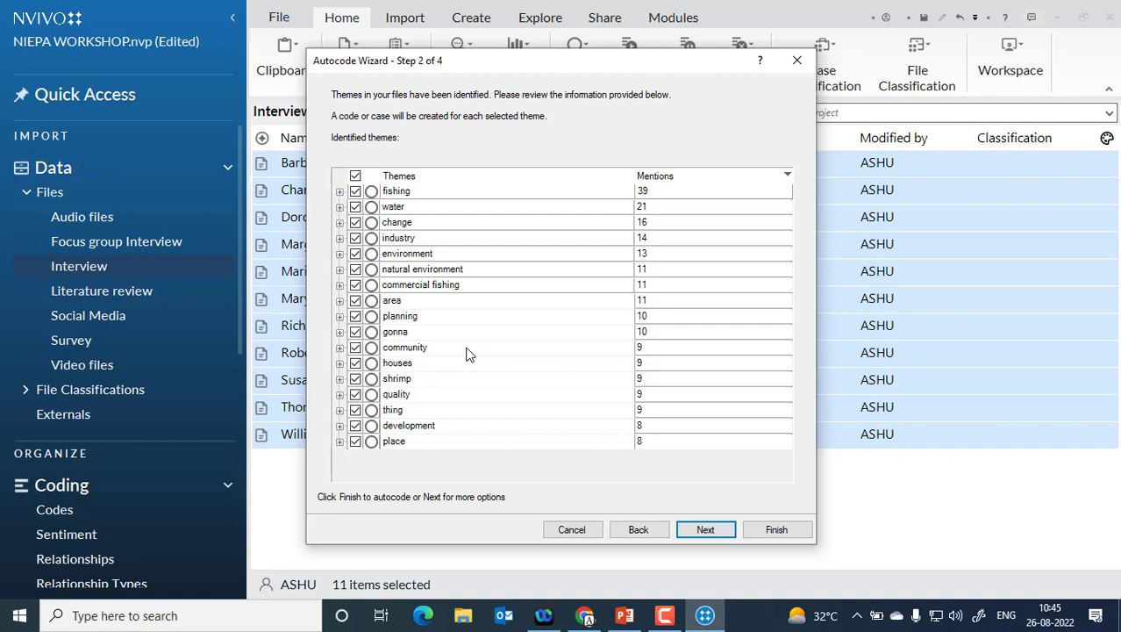
Uncheck the change and water themes and continue to step 3.
{"action": "left_click", "coordinate": [356, 223]}
{"action": "left_click", "coordinate": [355, 207]}
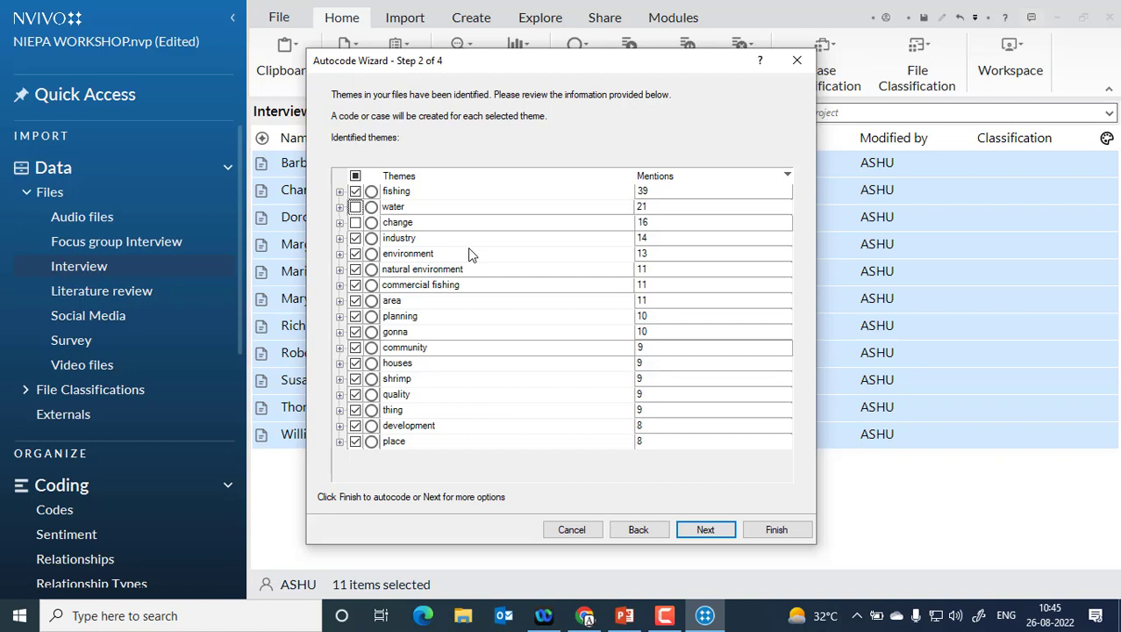
{"action": "left_click", "coordinate": [707, 532]}
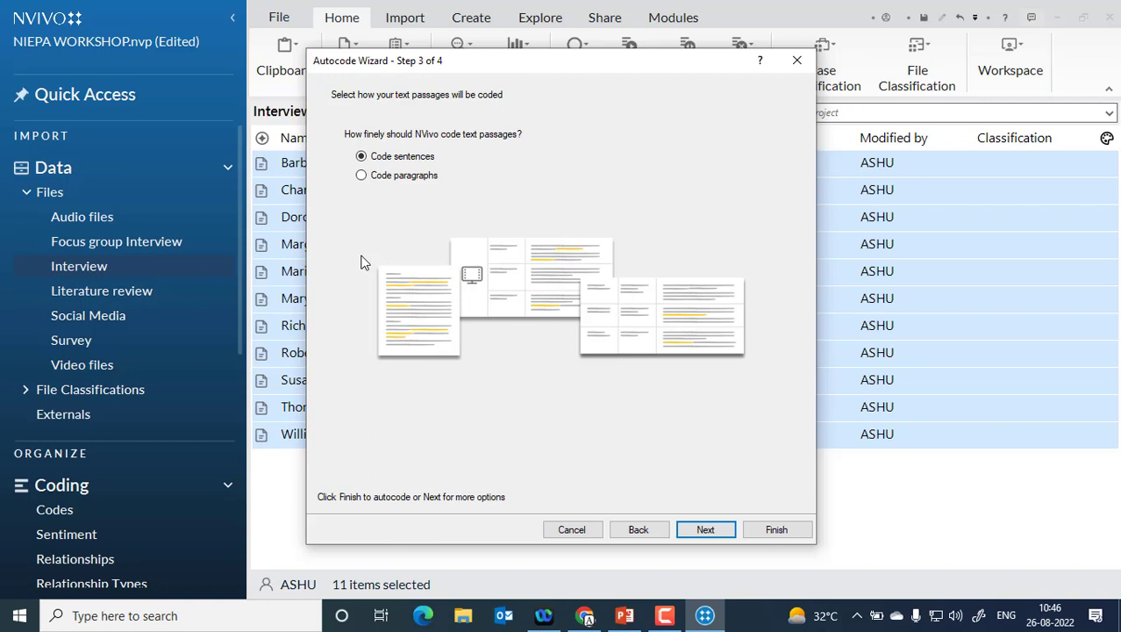
Choose Code paragraphs and finish autocoding into the 'Autocoded Themes' folder under Codes.
{"action": "left_click", "coordinate": [361, 176]}
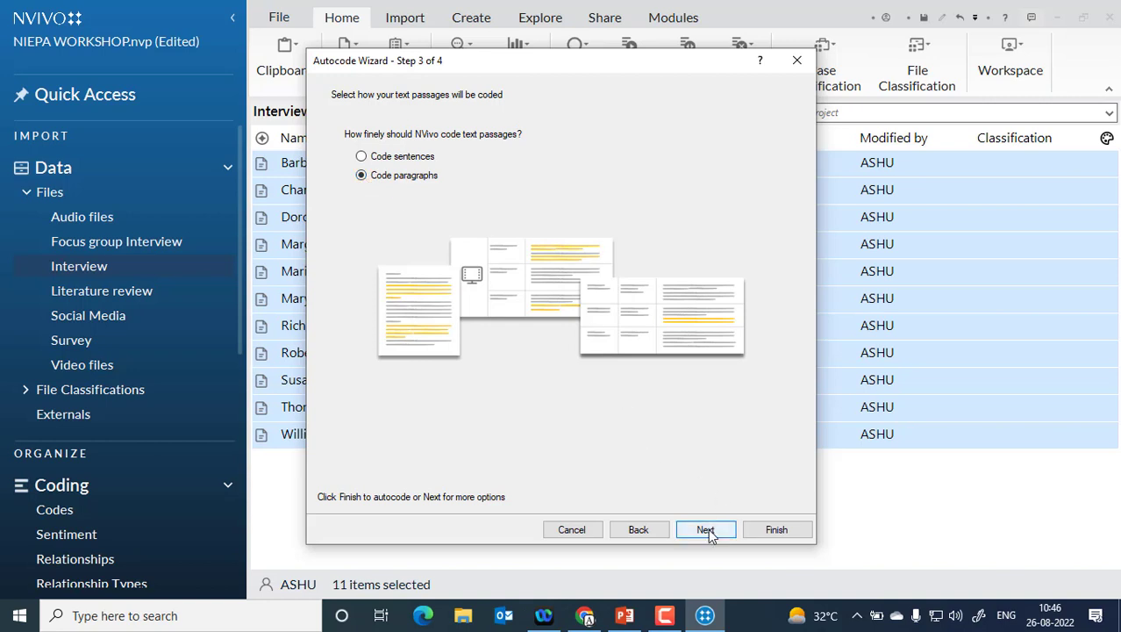
{"action": "left_click", "coordinate": [705, 529]}
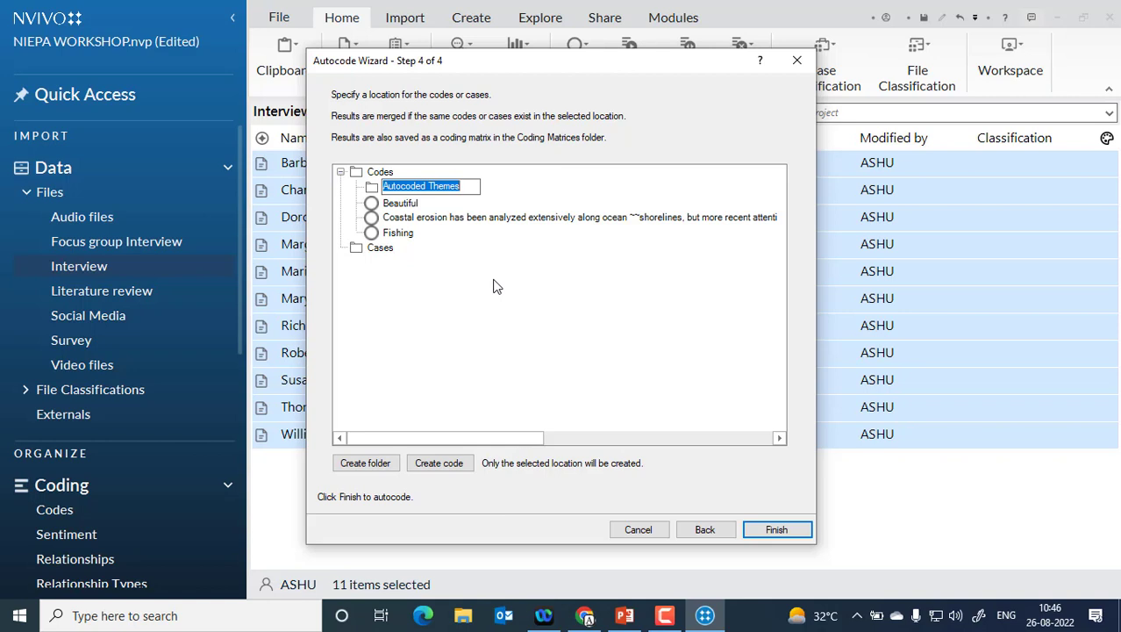
{"action": "left_click", "coordinate": [776, 530]}
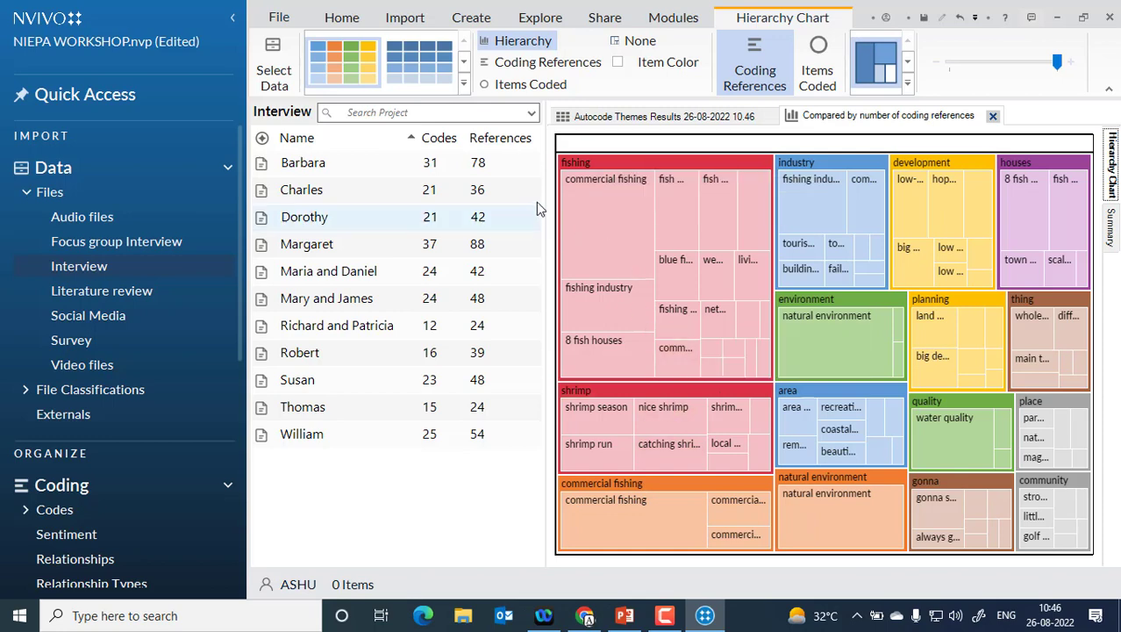
Drill into the fishing tile to see its subthemes, like commercial fishing and fishing industry (11 references).
{"action": "left_click", "coordinate": [599, 166]}
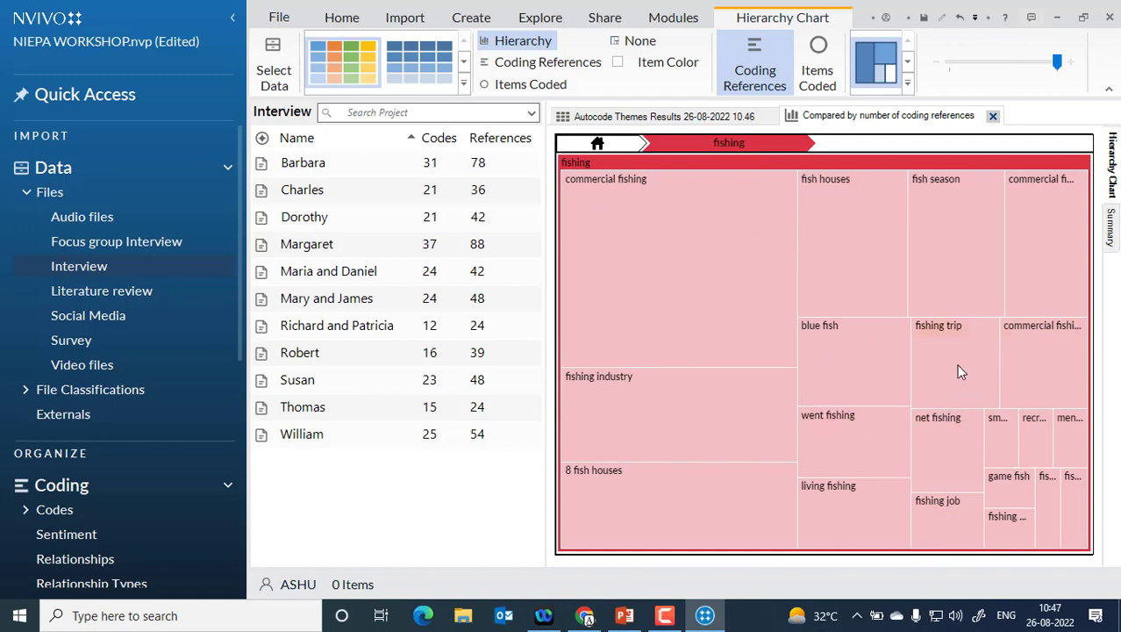
{"action": "mouse_move", "coordinate": [961, 371]}
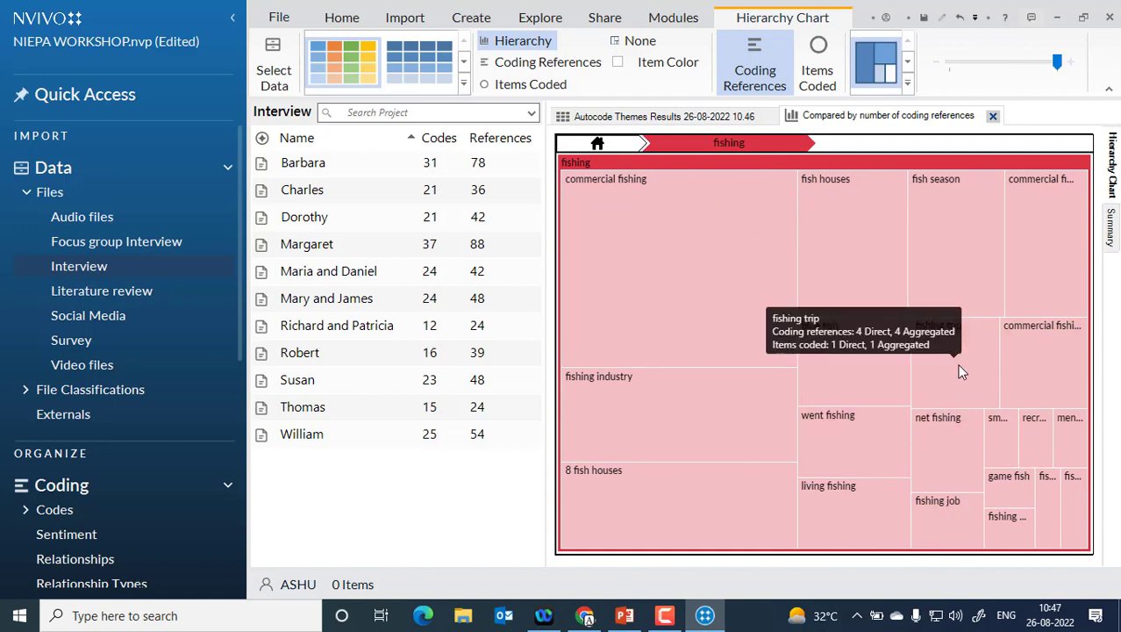
{"action": "mouse_move", "coordinate": [707, 420]}
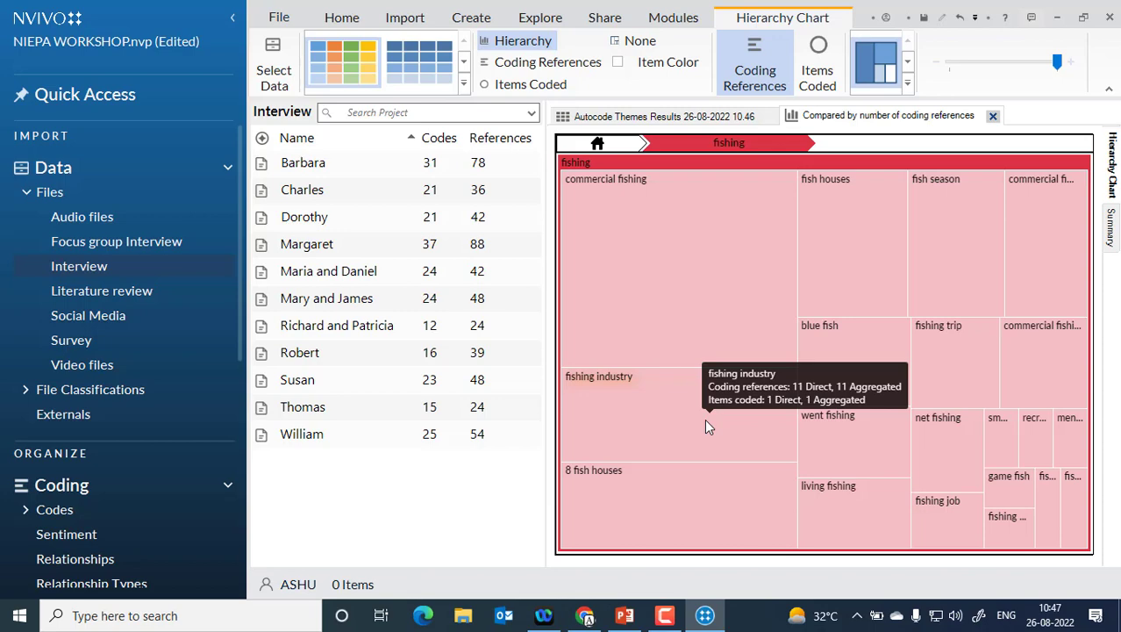
Drill into the industry and thing themes in turn from the all-themes overview.
{"action": "left_click", "coordinate": [599, 145]}
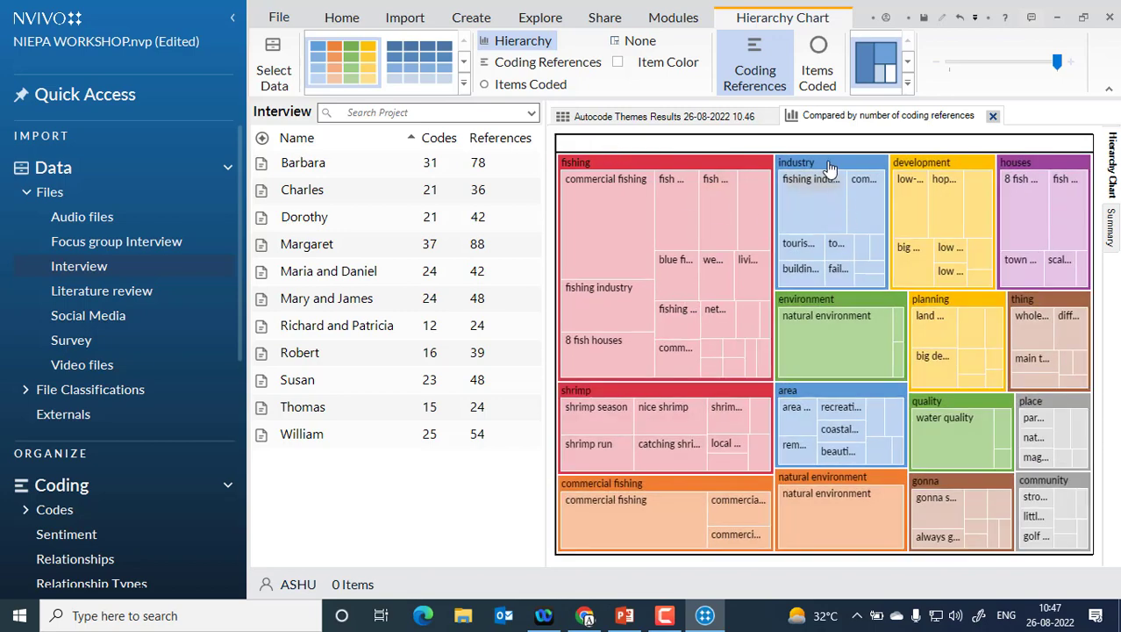
{"action": "left_click", "coordinate": [829, 167]}
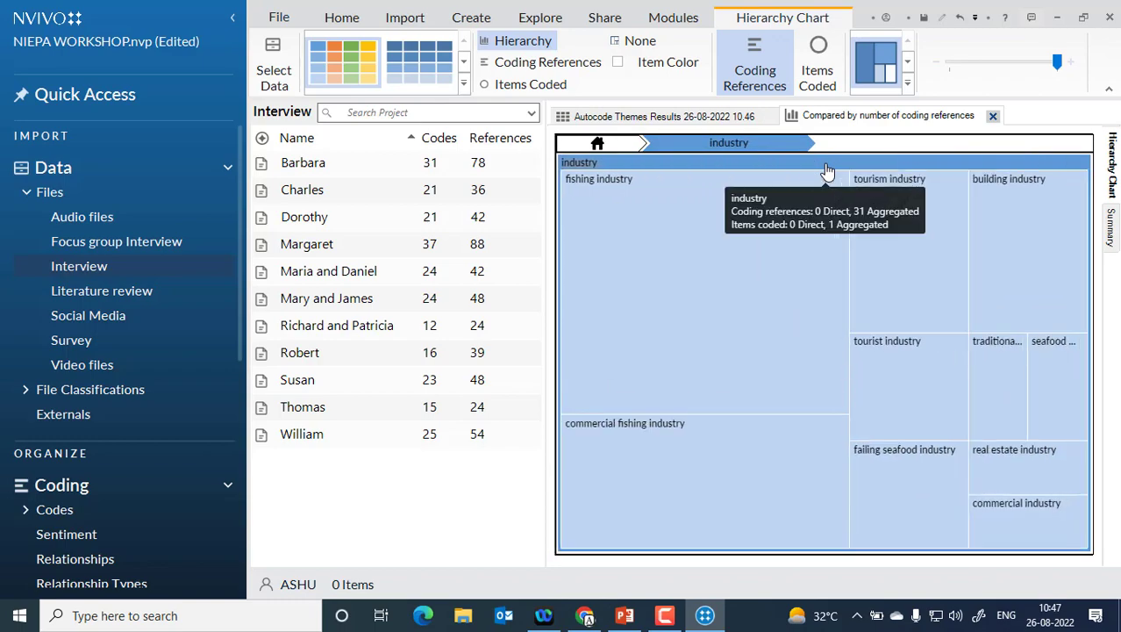
{"action": "left_click", "coordinate": [600, 145]}
{"action": "left_click", "coordinate": [1047, 358]}
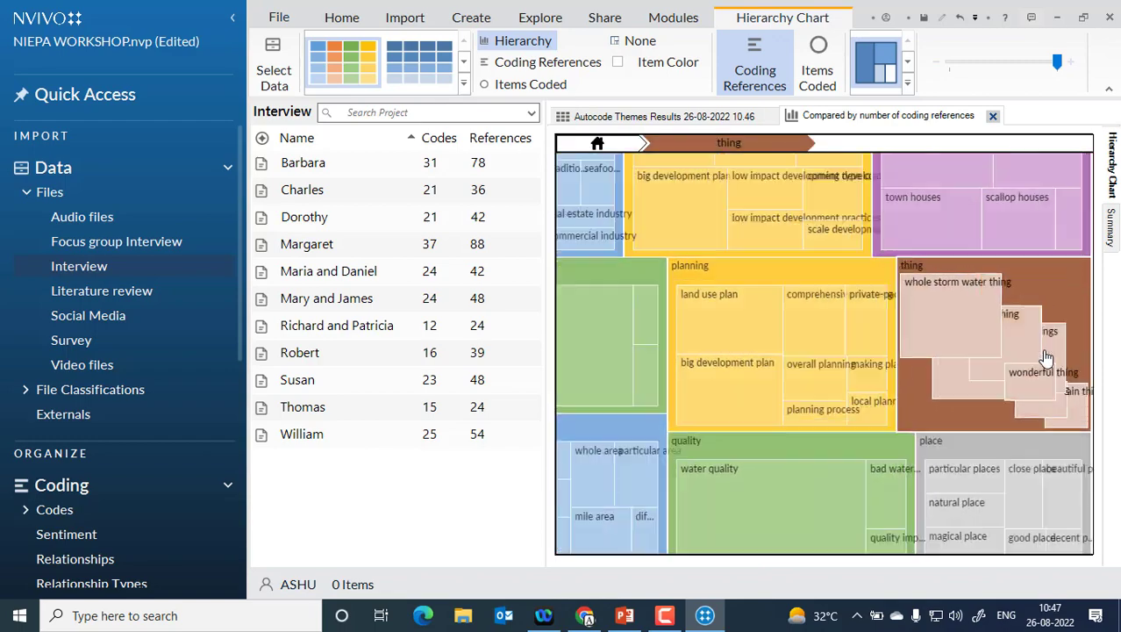
{"action": "left_click", "coordinate": [616, 150]}
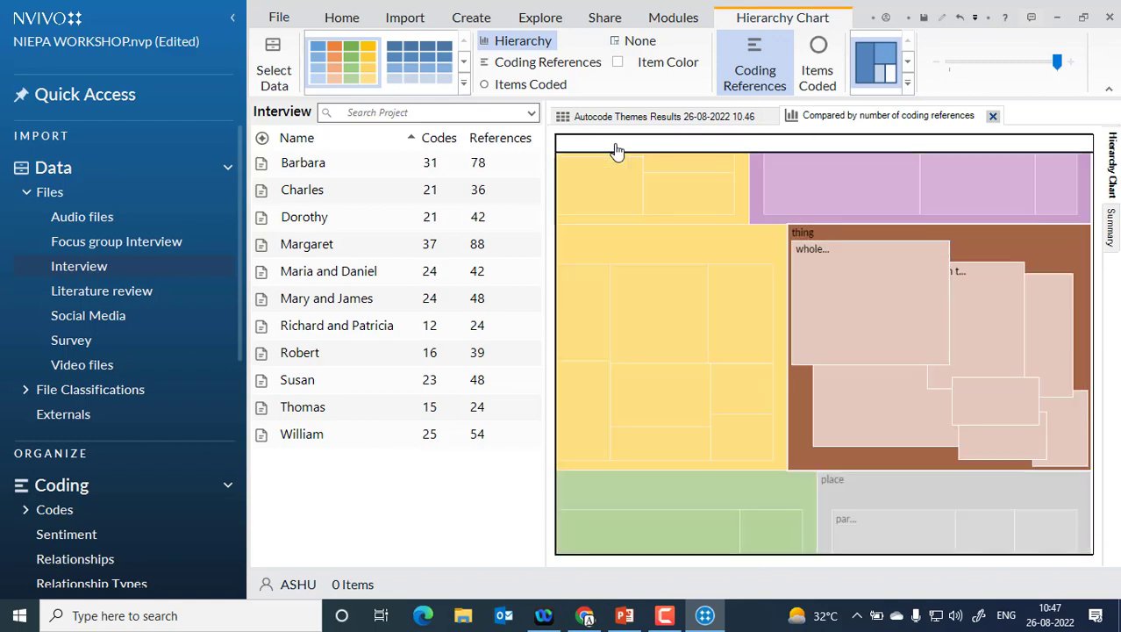
Reopen the thing theme, inspect its wonderful thing subcode, and return to the overview.
{"action": "left_click", "coordinate": [1051, 344]}
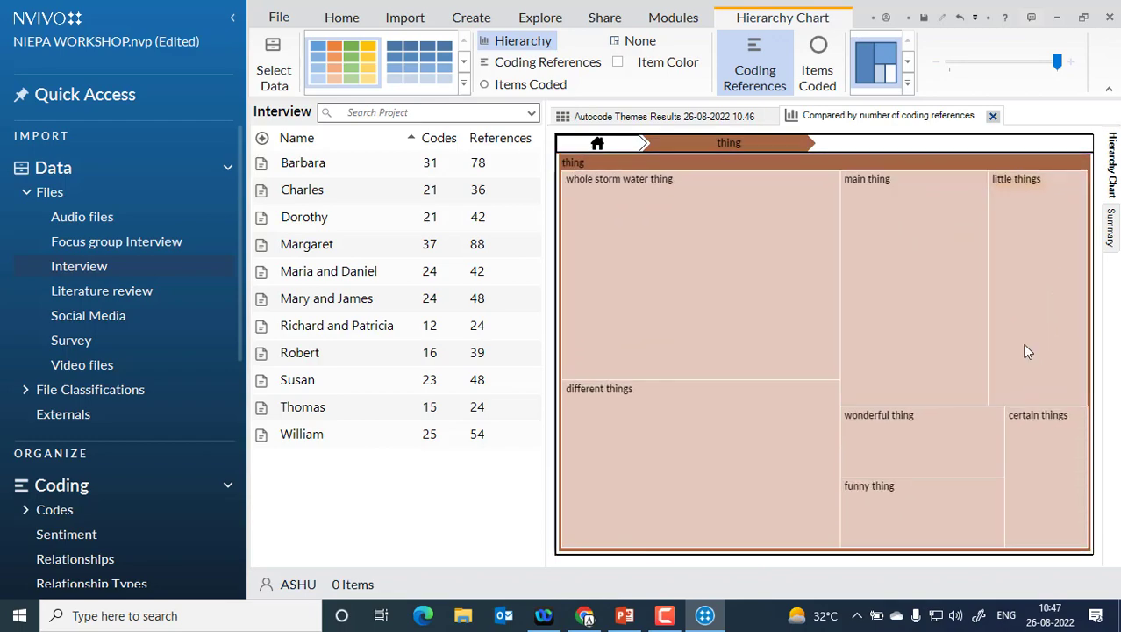
{"action": "right_click", "coordinate": [913, 420]}
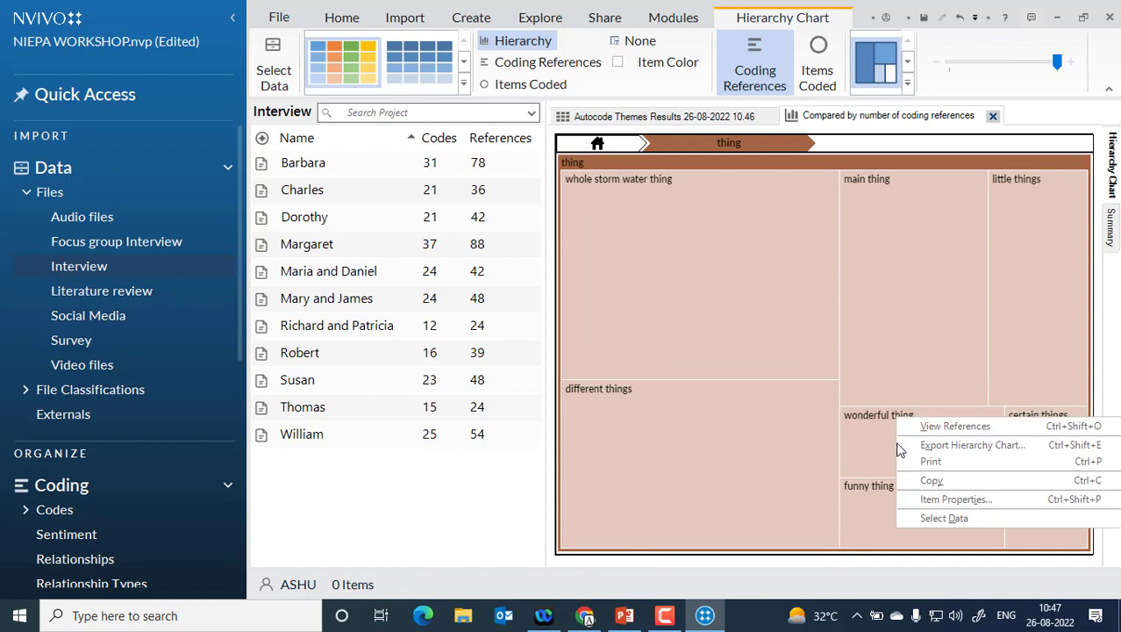
{"action": "left_click", "coordinate": [597, 146]}
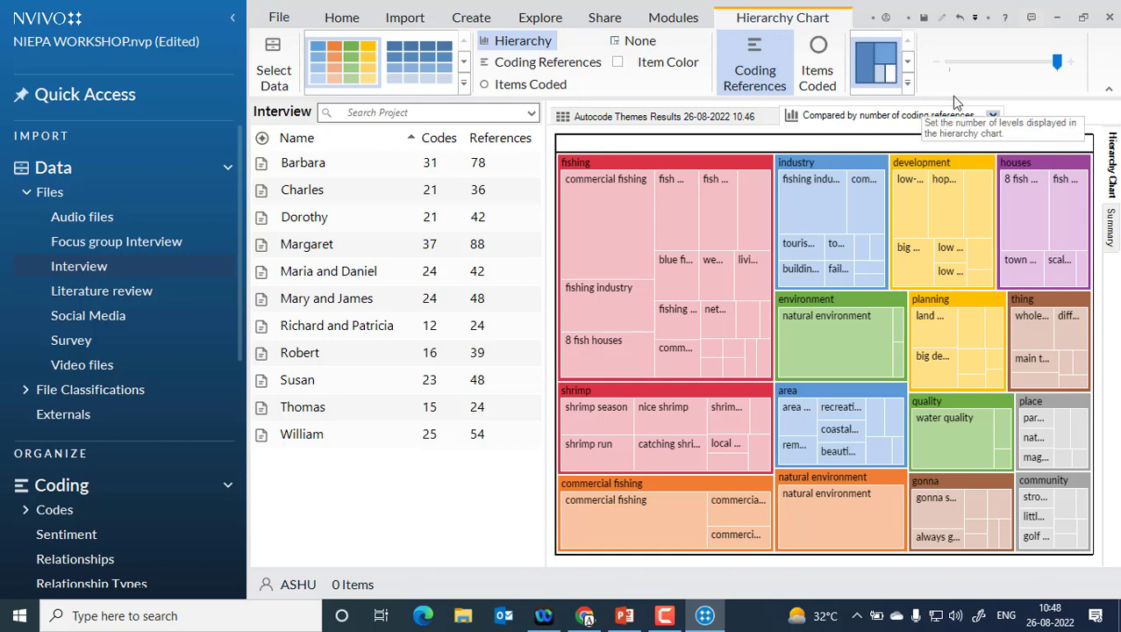
Close the hierarchy chart, then open the first interview transcript and scroll through it.
{"action": "left_click", "coordinate": [992, 114]}
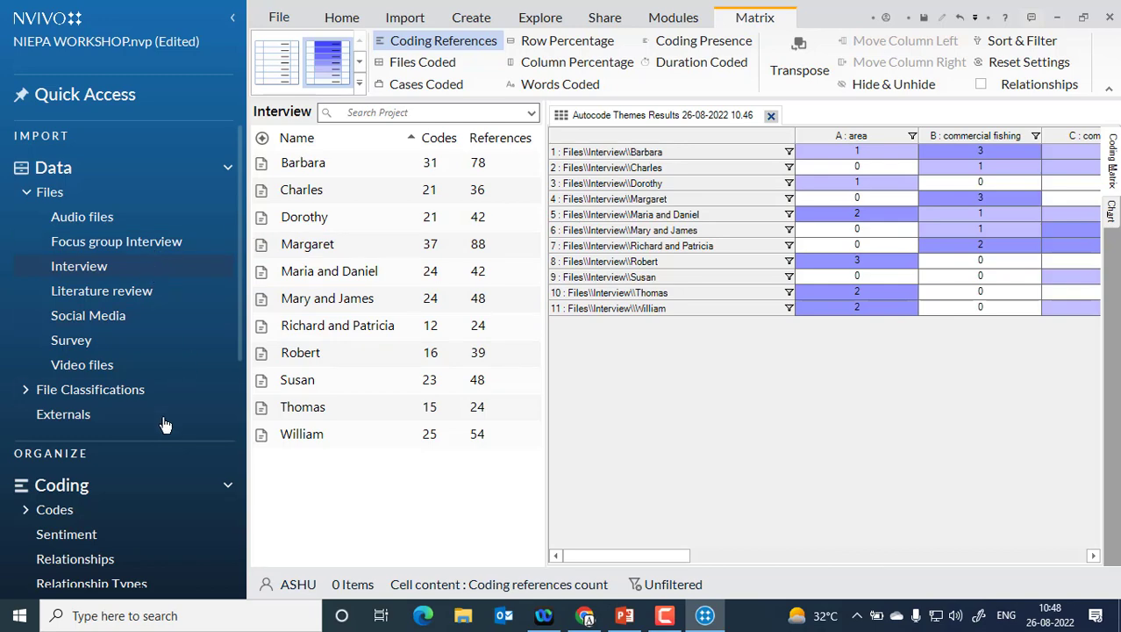
{"action": "left_click", "coordinate": [323, 172]}
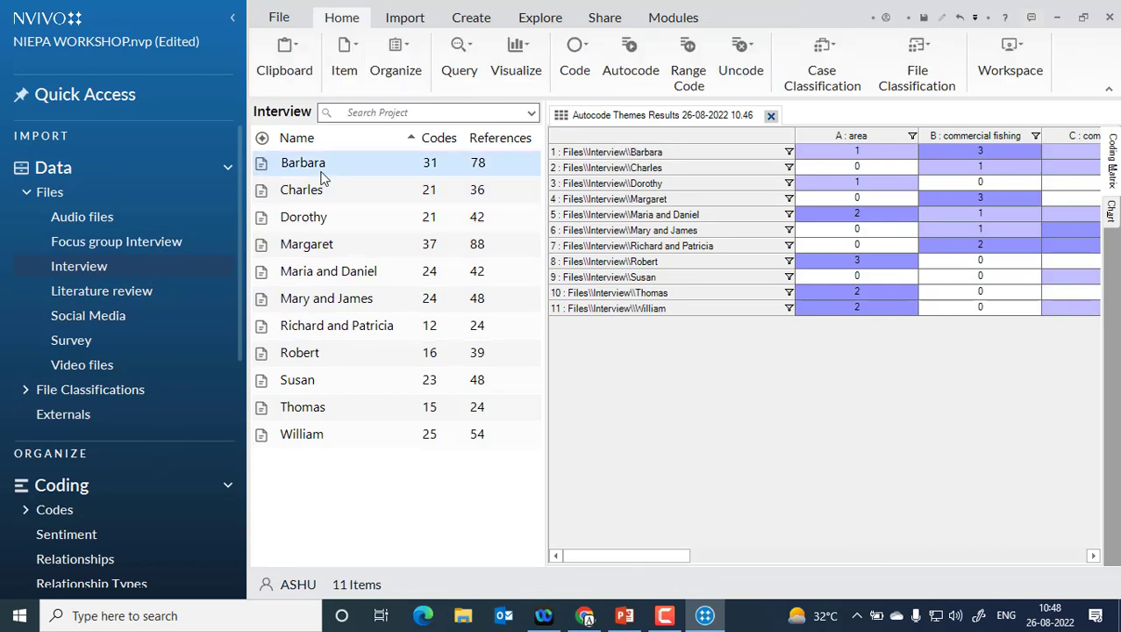
{"action": "double_click", "coordinate": [481, 169]}
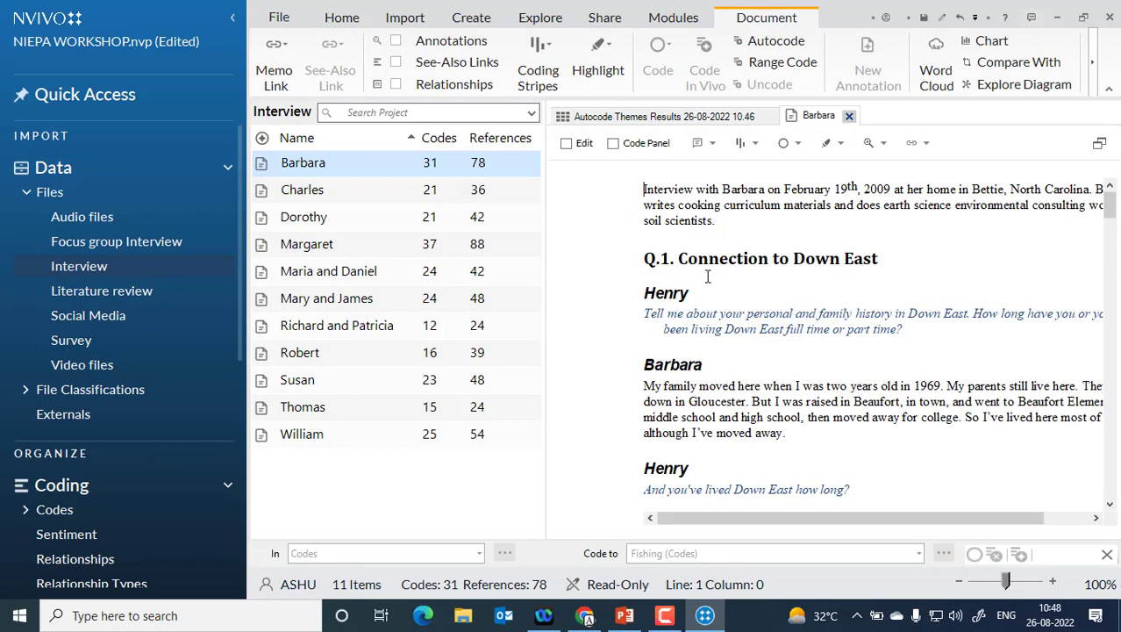
{"action": "scroll", "coordinate": [713, 281], "scroll_direction": "down", "scroll_amount": 5}
{"action": "scroll", "coordinate": [714, 281], "scroll_direction": "down", "scroll_amount": 5}
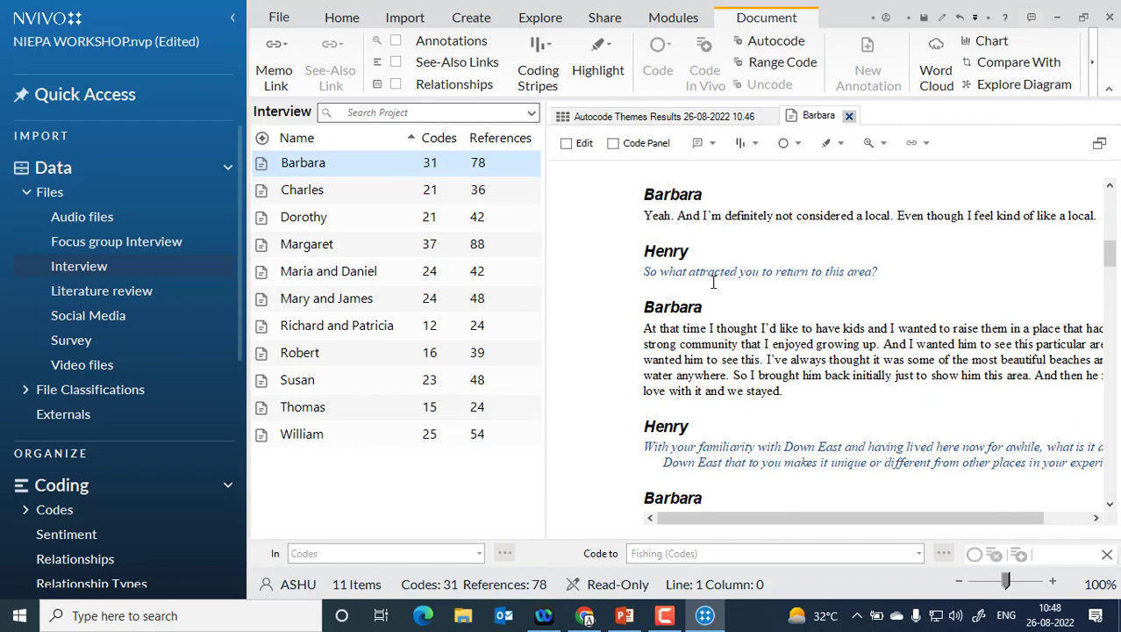
{"action": "scroll", "coordinate": [713, 281], "scroll_direction": "up", "scroll_amount": 10}
{"action": "scroll", "coordinate": [714, 282], "scroll_direction": "down", "scroll_amount": 10}
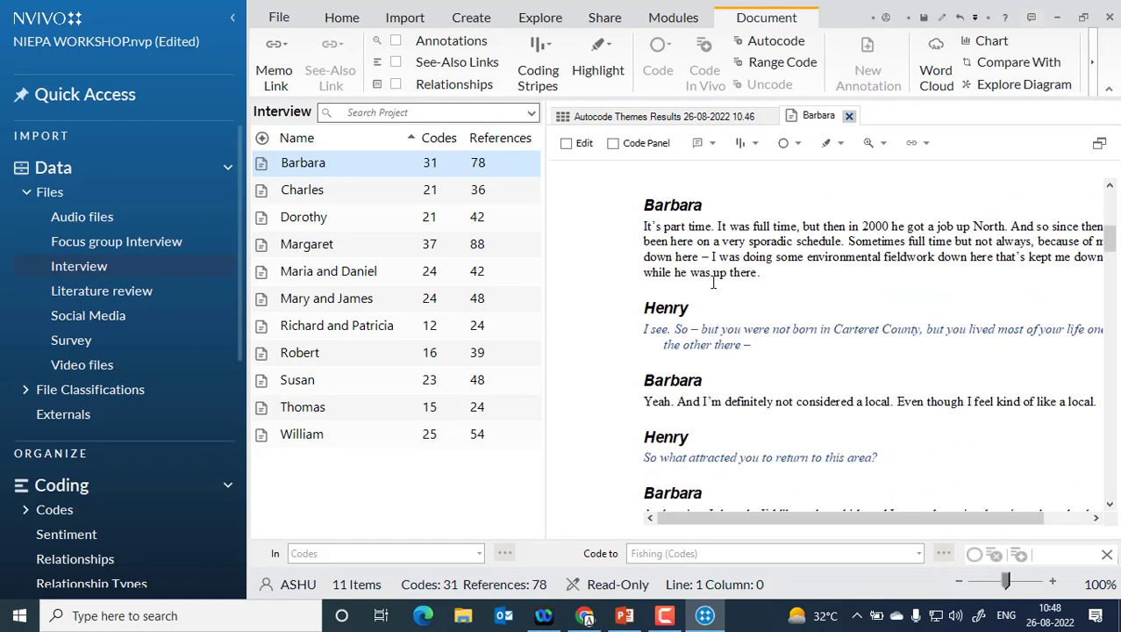
{"action": "scroll", "coordinate": [713, 281], "scroll_direction": "down", "scroll_amount": 8}
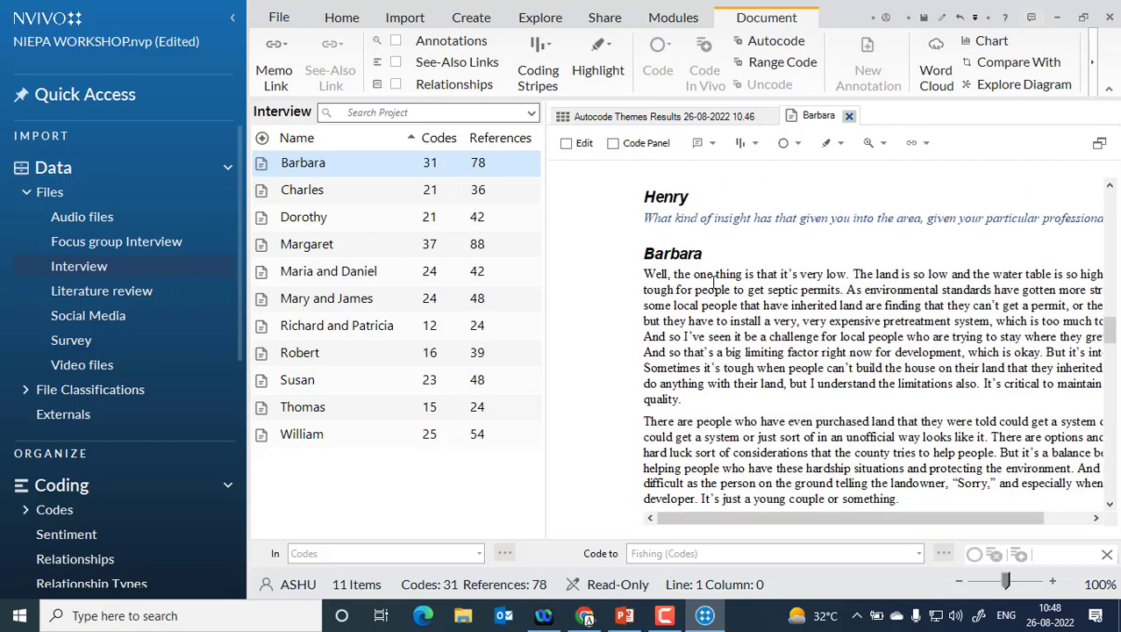
Scroll down the Interview list and select the third interview.
{"action": "left_click", "coordinate": [474, 171]}
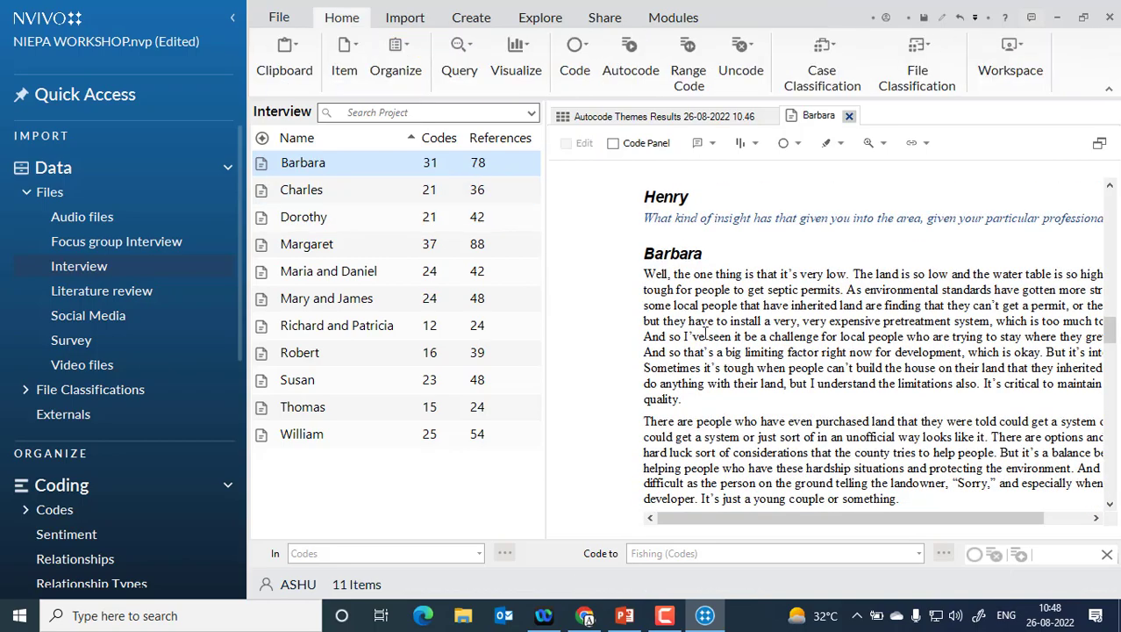
{"action": "scroll", "coordinate": [736, 365], "scroll_direction": "down", "scroll_amount": 6}
{"action": "scroll", "coordinate": [736, 365], "scroll_direction": "down", "scroll_amount": 15}
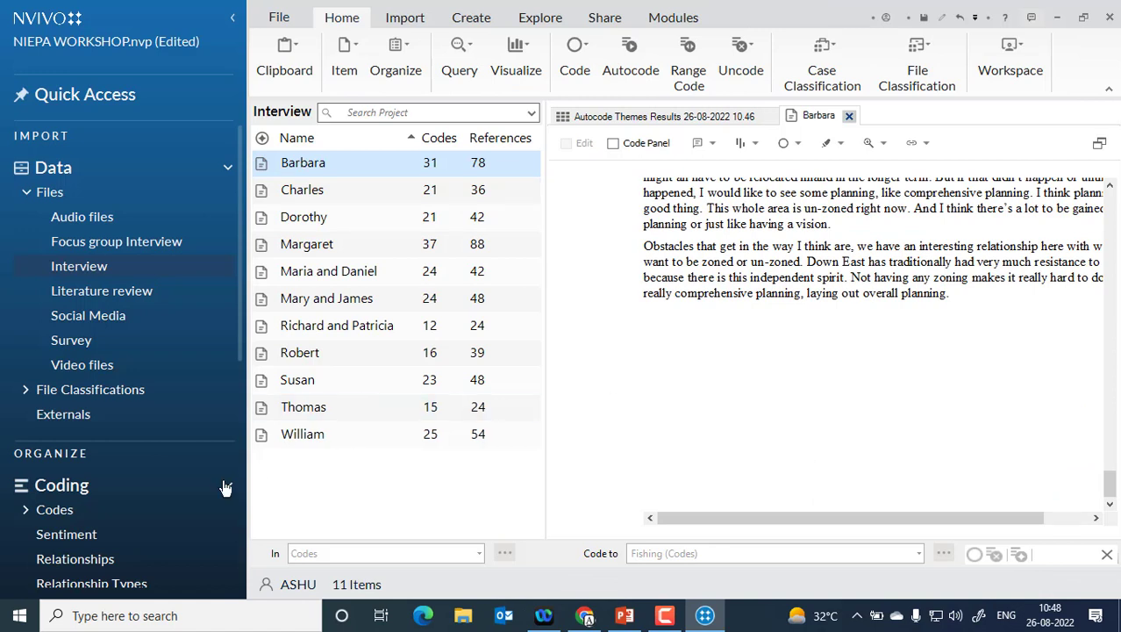
{"action": "left_click", "coordinate": [284, 225]}
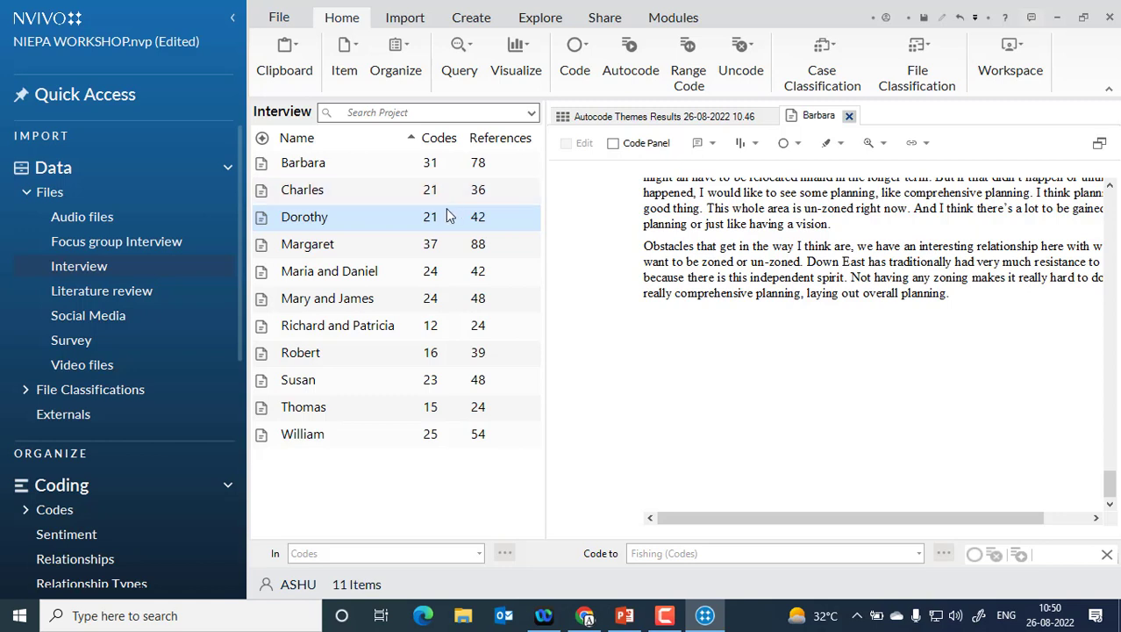
Switch to PowerPoint's Research Designs deck at slide 73, Thematic Analysis.
{"action": "left_click", "coordinate": [89, 267]}
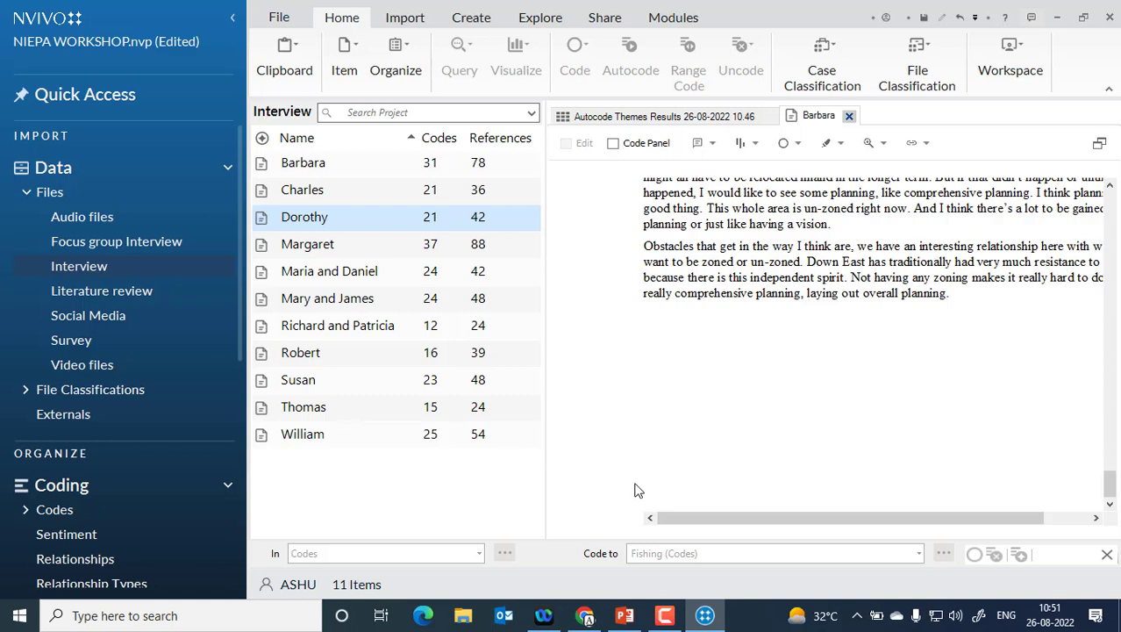
{"action": "left_click", "coordinate": [625, 615]}
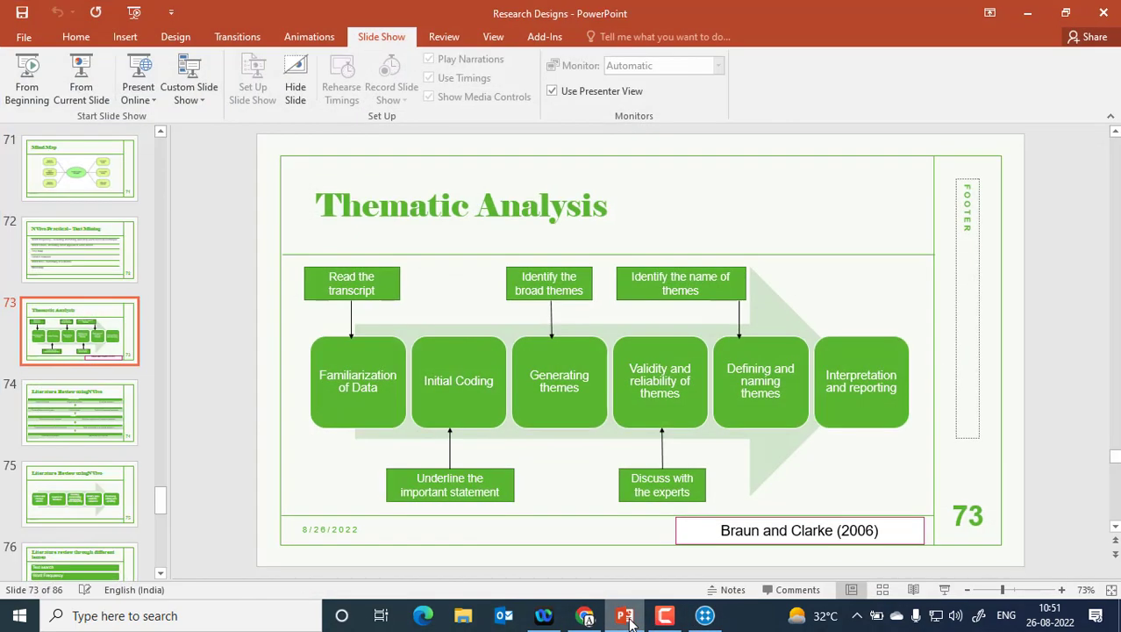
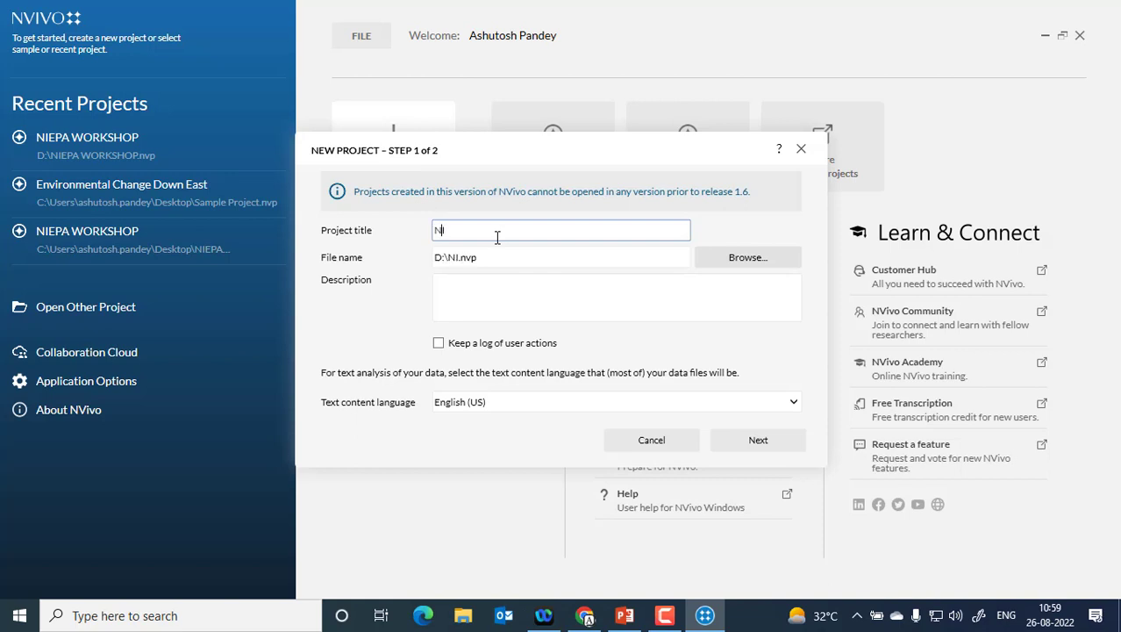
Correct the project title to 'NIEPA Literature'.
{"action": "key", "text": "BackSpace"}
{"action": "key", "text": "BackSpace"}
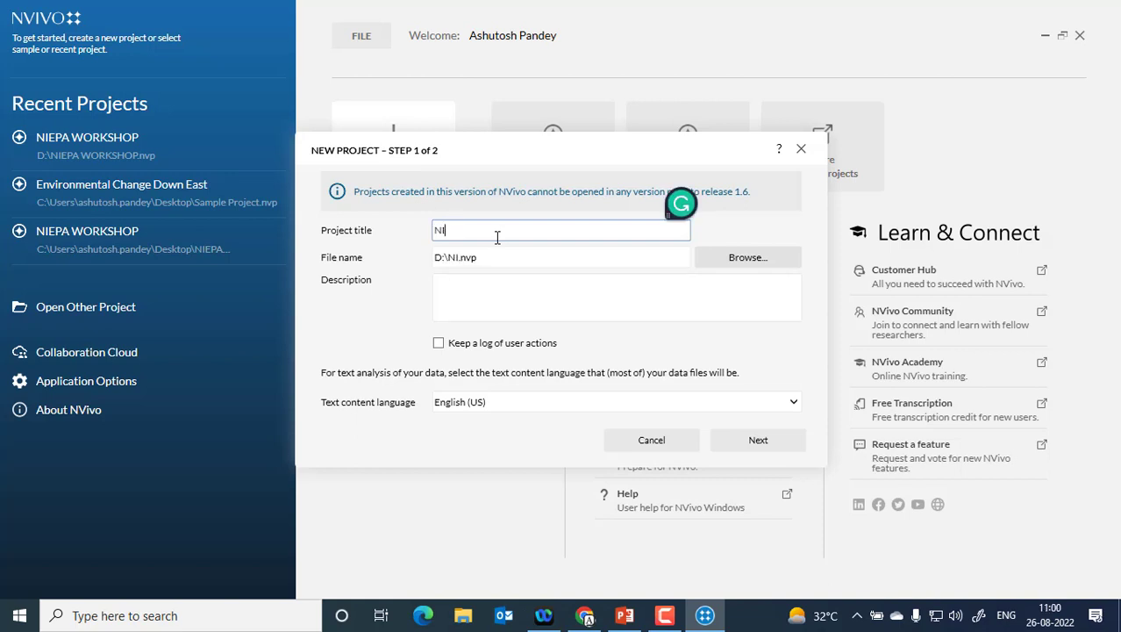
{"action": "type", "text": "EPA Literaturee"}
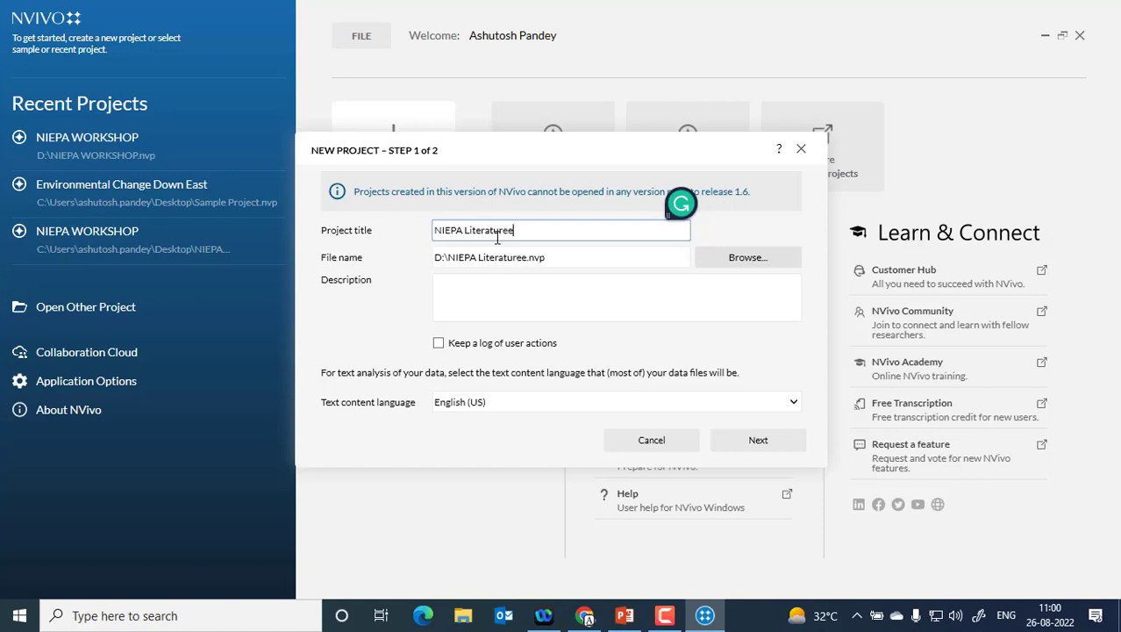
{"action": "key", "text": "BackSpace"}
Save the project file in the Desktop's NVIVO folder and continue to step 2.
{"action": "left_click", "coordinate": [736, 271]}
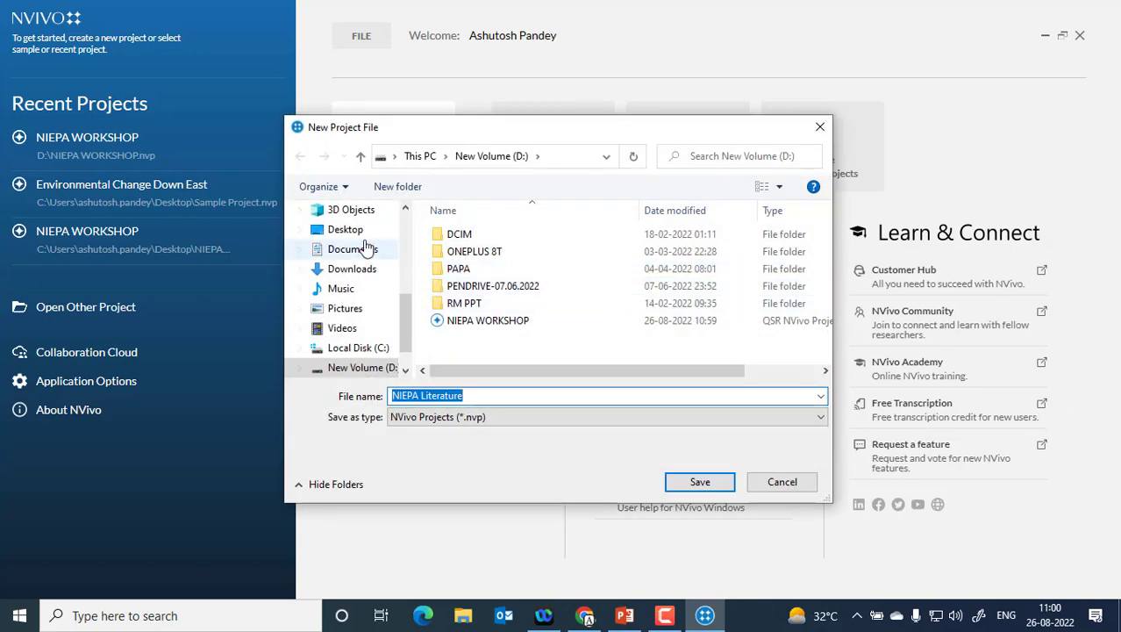
{"action": "left_click", "coordinate": [345, 230]}
{"action": "double_click", "coordinate": [478, 323]}
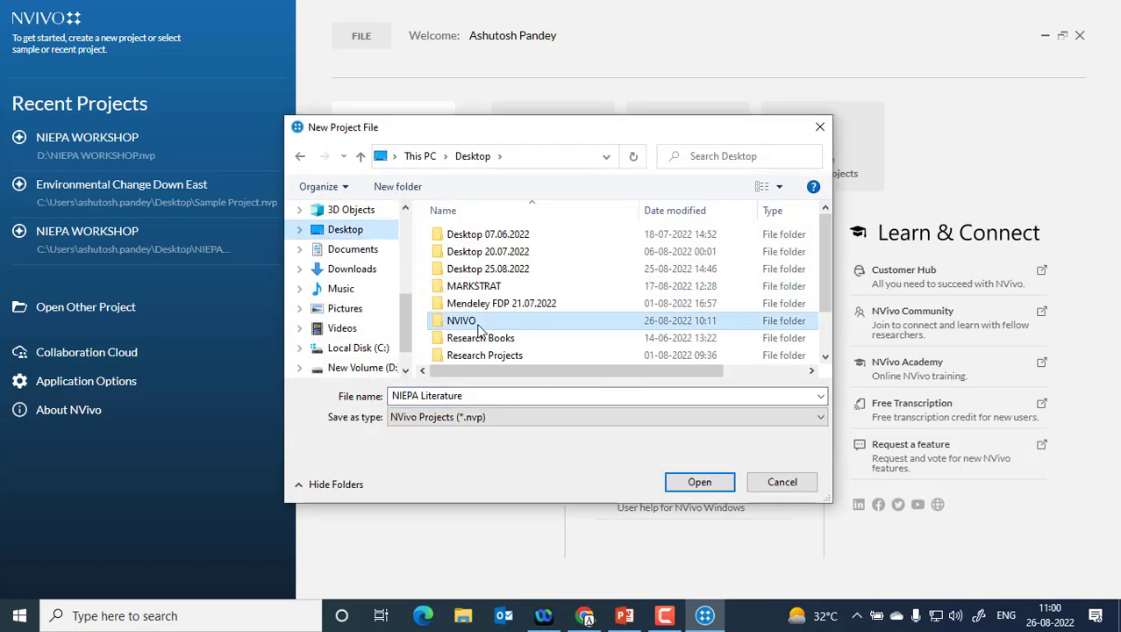
{"action": "left_click", "coordinate": [693, 483]}
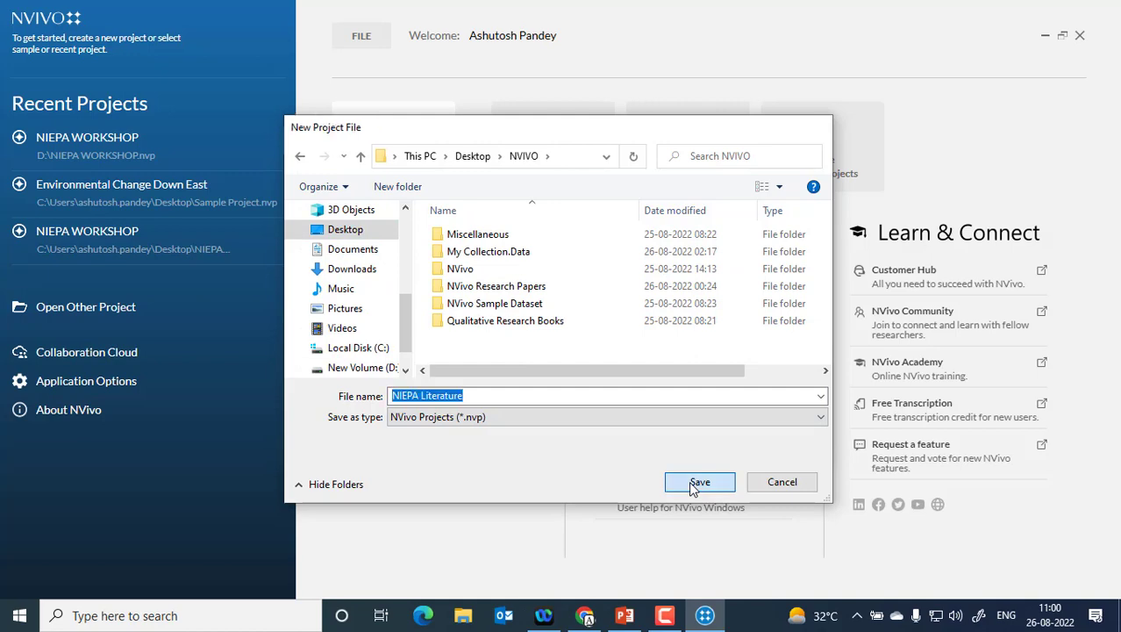
{"action": "left_click", "coordinate": [758, 441]}
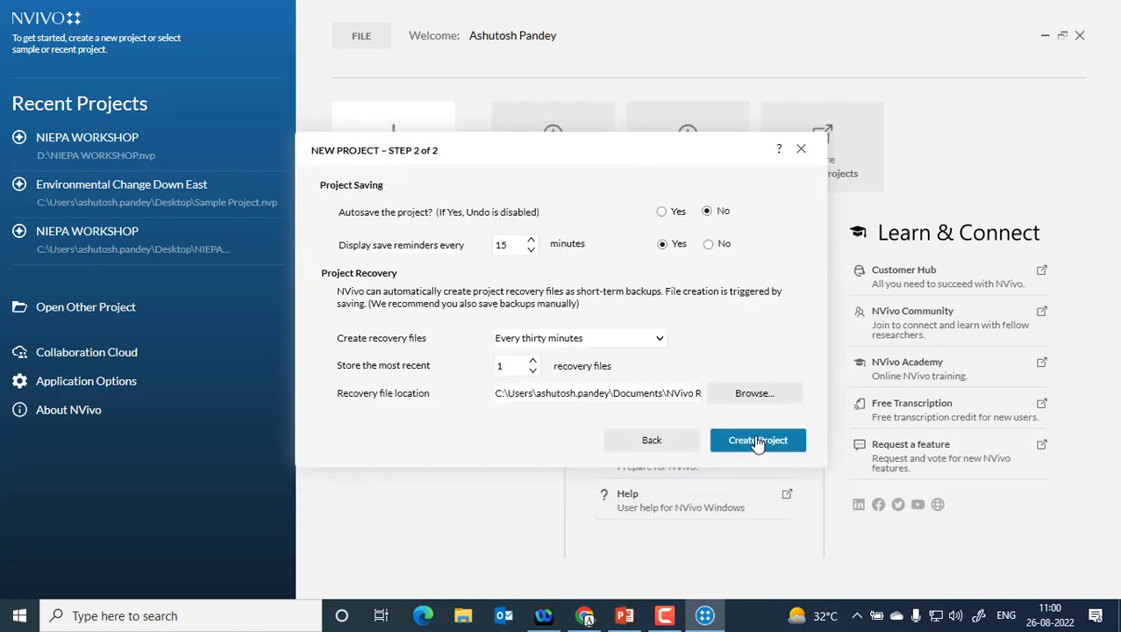
Create the NIEPA Literature project, then preview the Mendeley bibliography import picker and close it.
{"action": "left_click", "coordinate": [758, 441]}
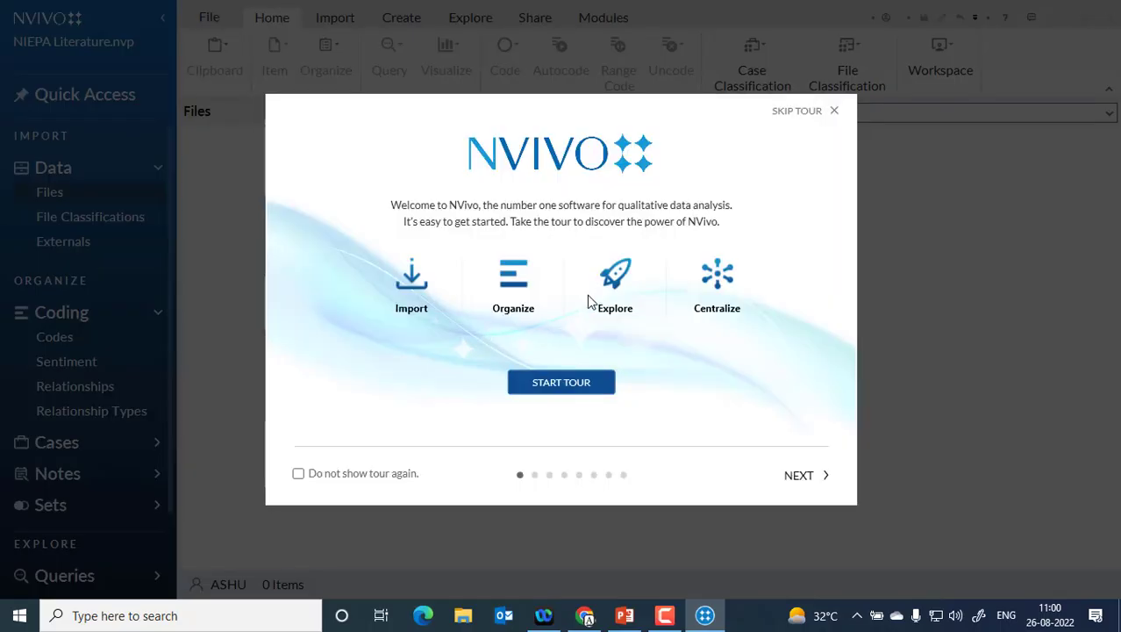
{"action": "left_click", "coordinate": [835, 112]}
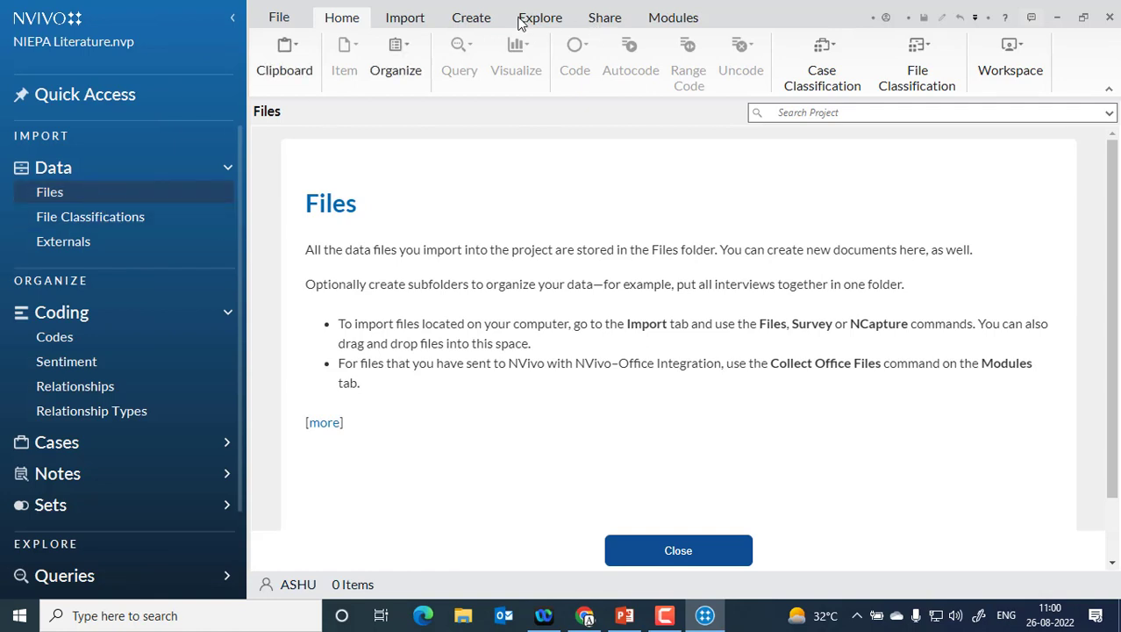
{"action": "left_click", "coordinate": [393, 25]}
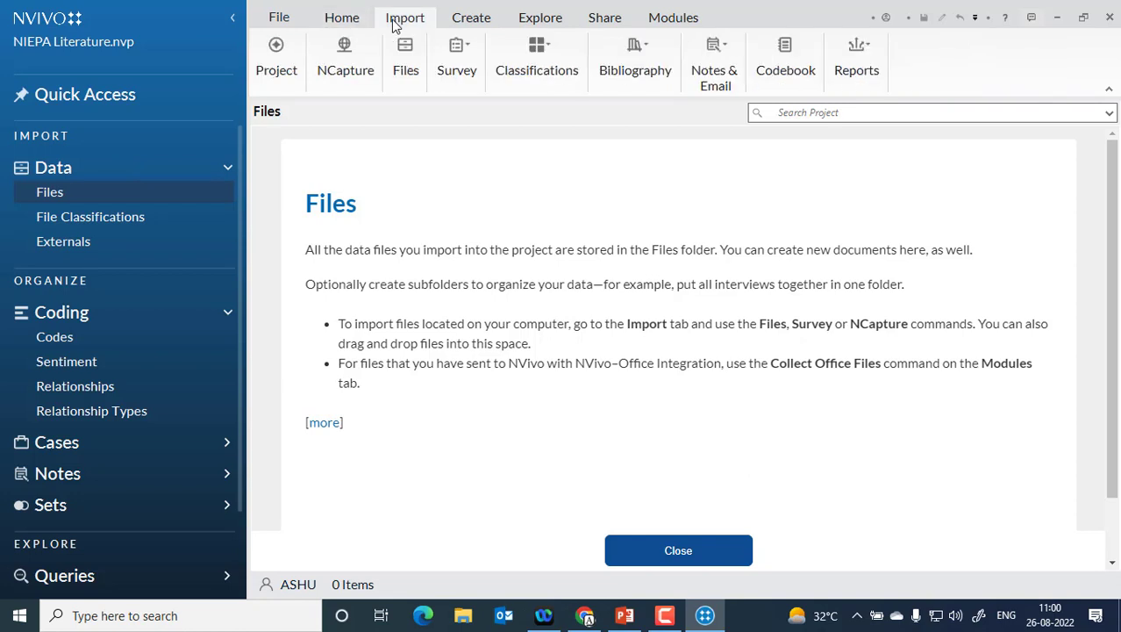
{"action": "left_click", "coordinate": [651, 50]}
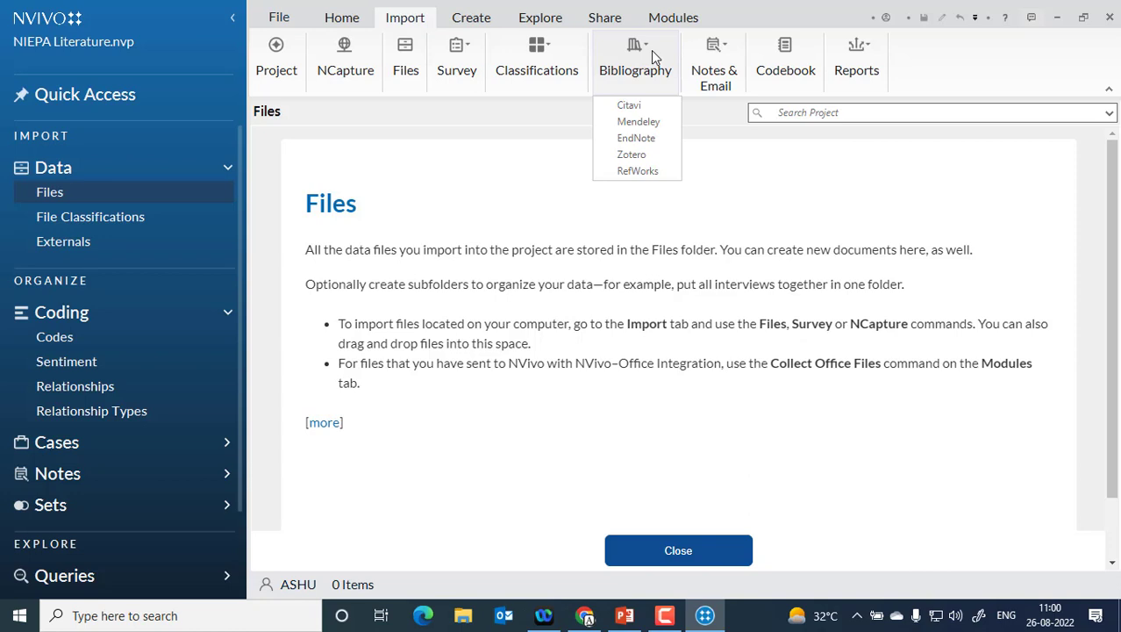
{"action": "left_click", "coordinate": [639, 122]}
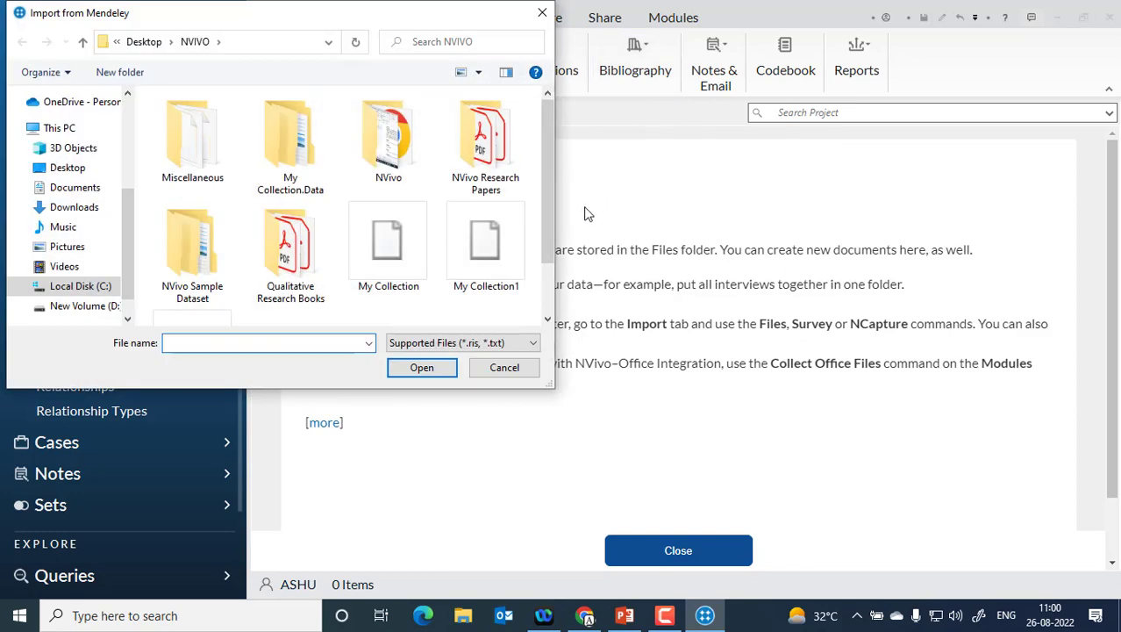
{"action": "left_click_drag", "start_coordinate": [546, 177], "coordinate": [541, 223]}
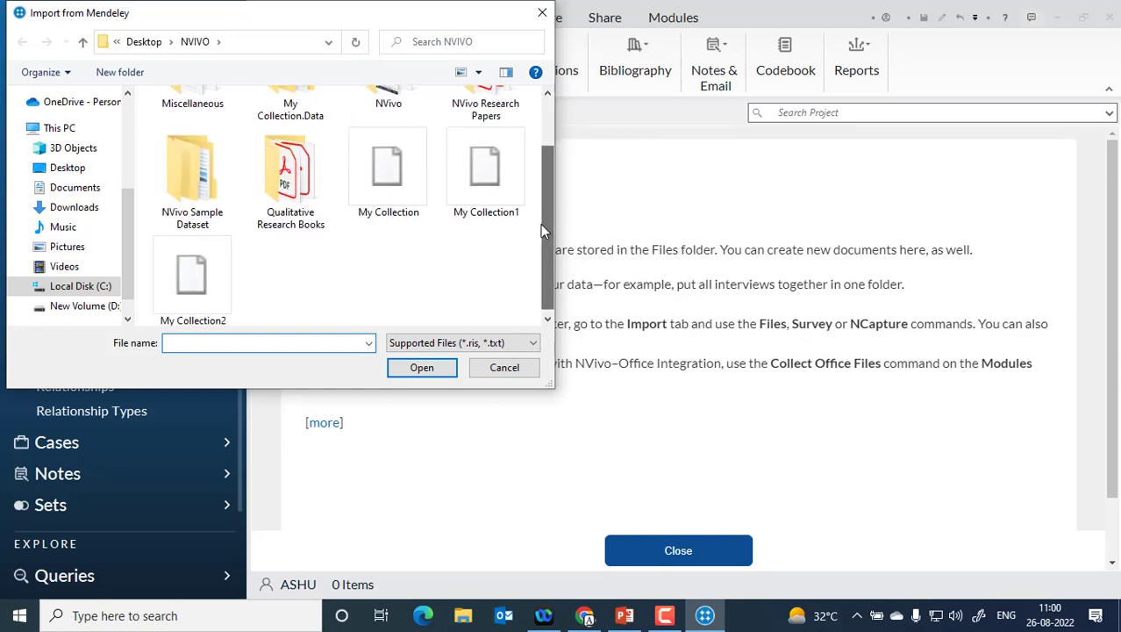
{"action": "left_click", "coordinate": [543, 12]}
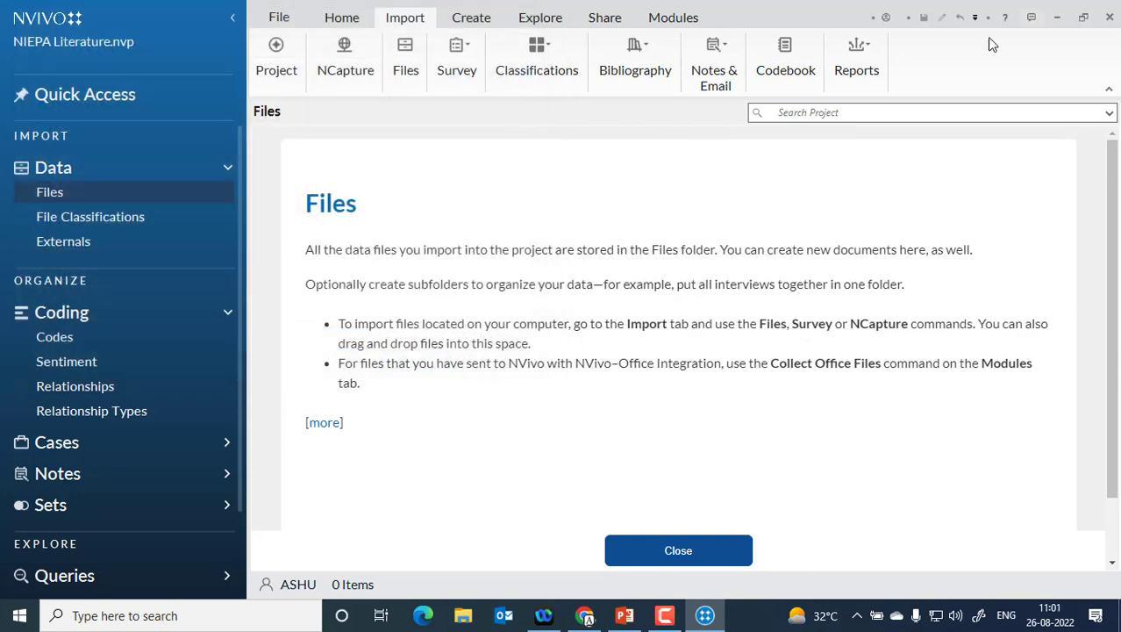
Launch Mendeley Desktop and sign in with the account e-mail and password.
{"action": "left_click", "coordinate": [1057, 18]}
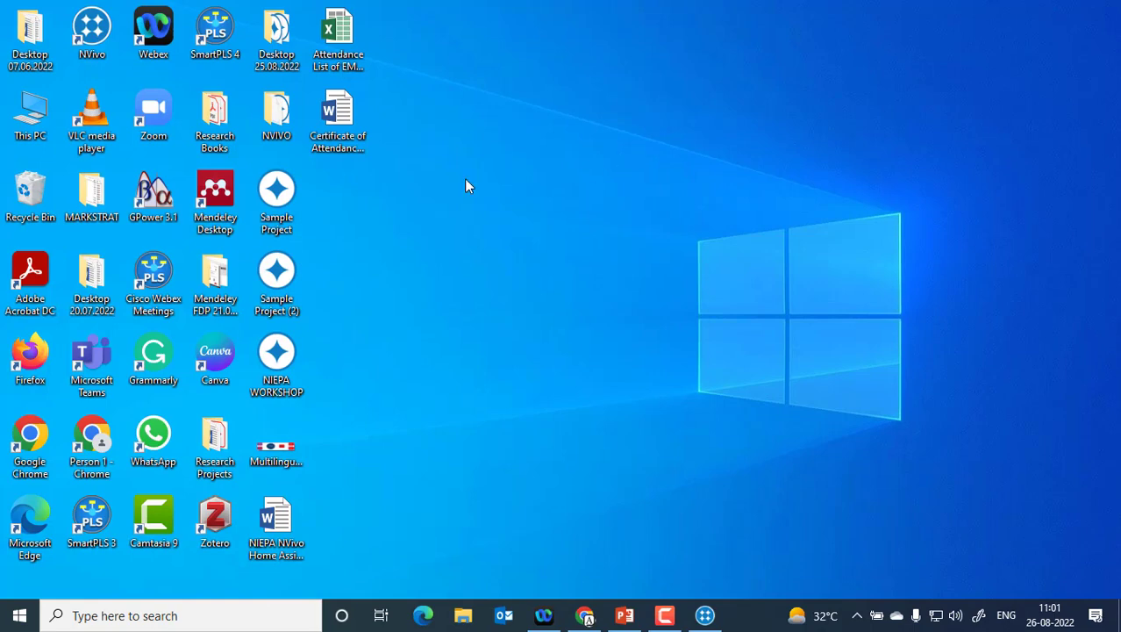
{"action": "double_click", "coordinate": [224, 195]}
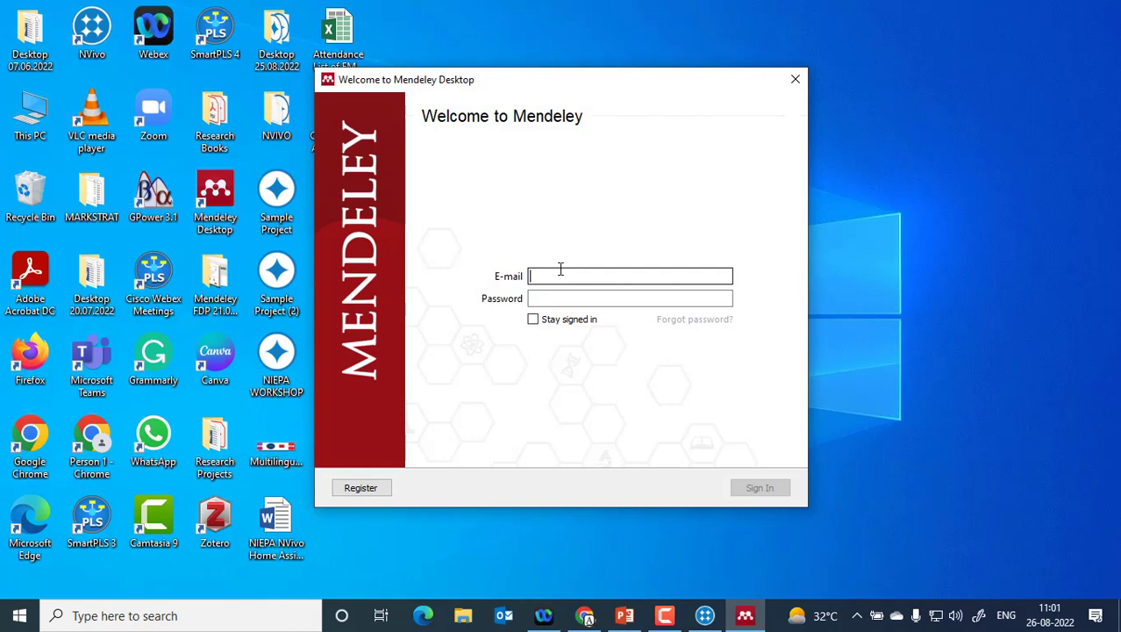
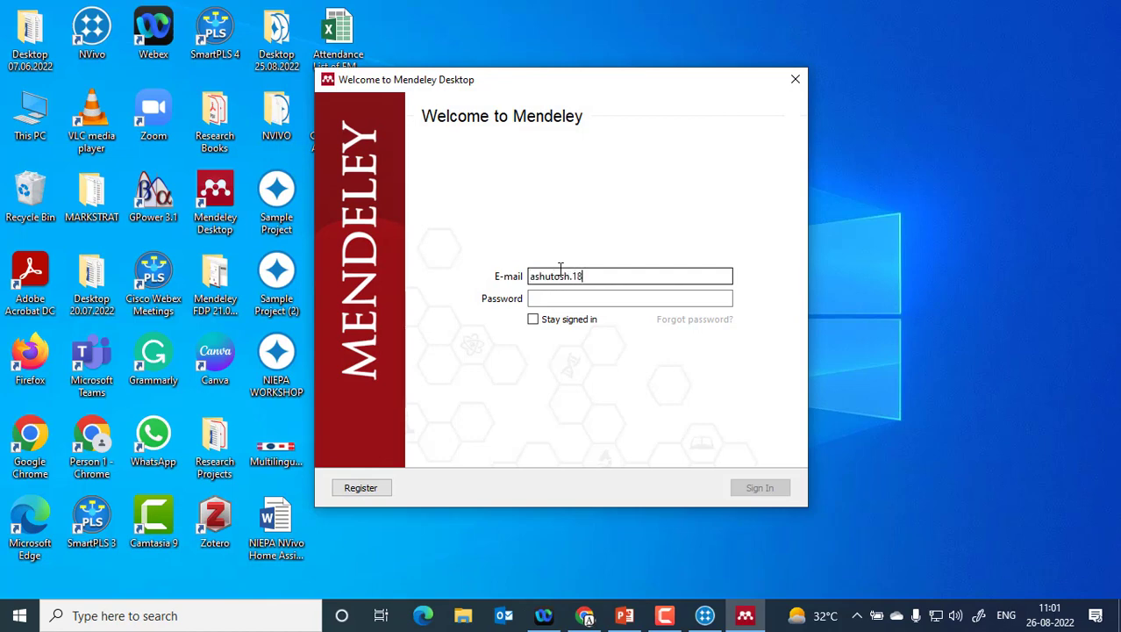
{"action": "left_click", "coordinate": [550, 298]}
{"action": "type", "text": "•"}
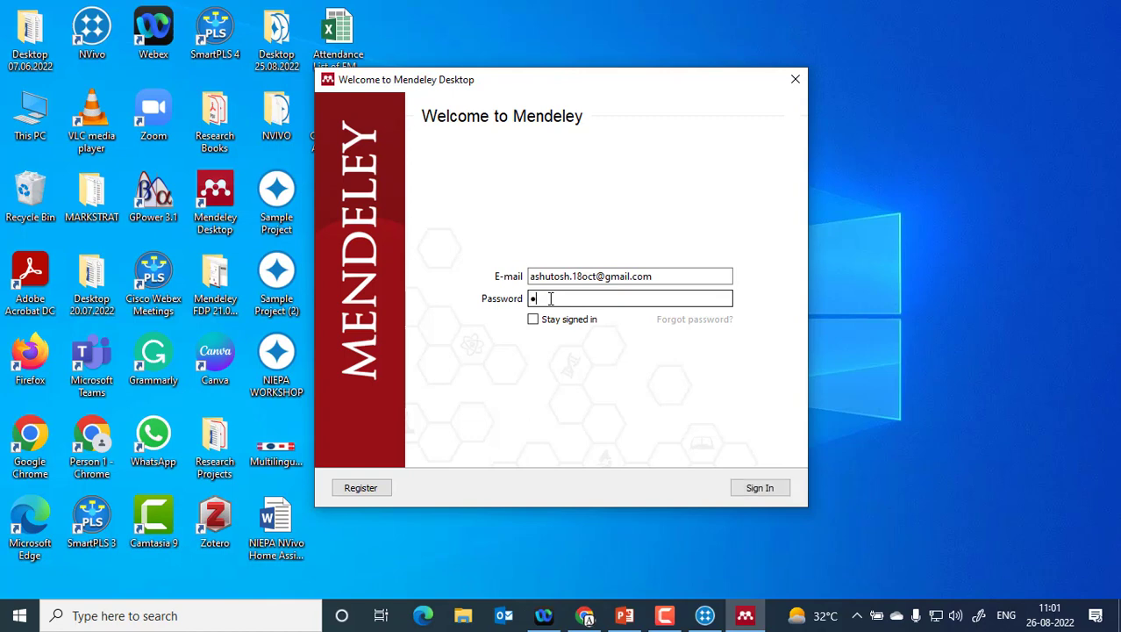
{"action": "type", "text": "•••••••••"}
{"action": "left_click", "coordinate": [781, 495]}
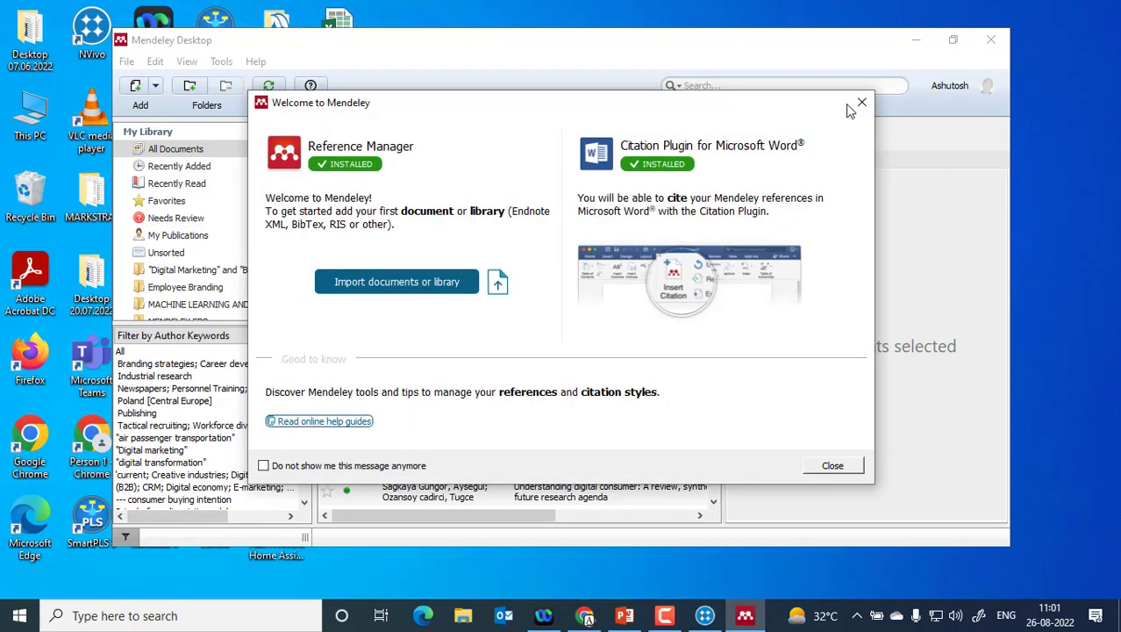
{"action": "left_click", "coordinate": [863, 103]}
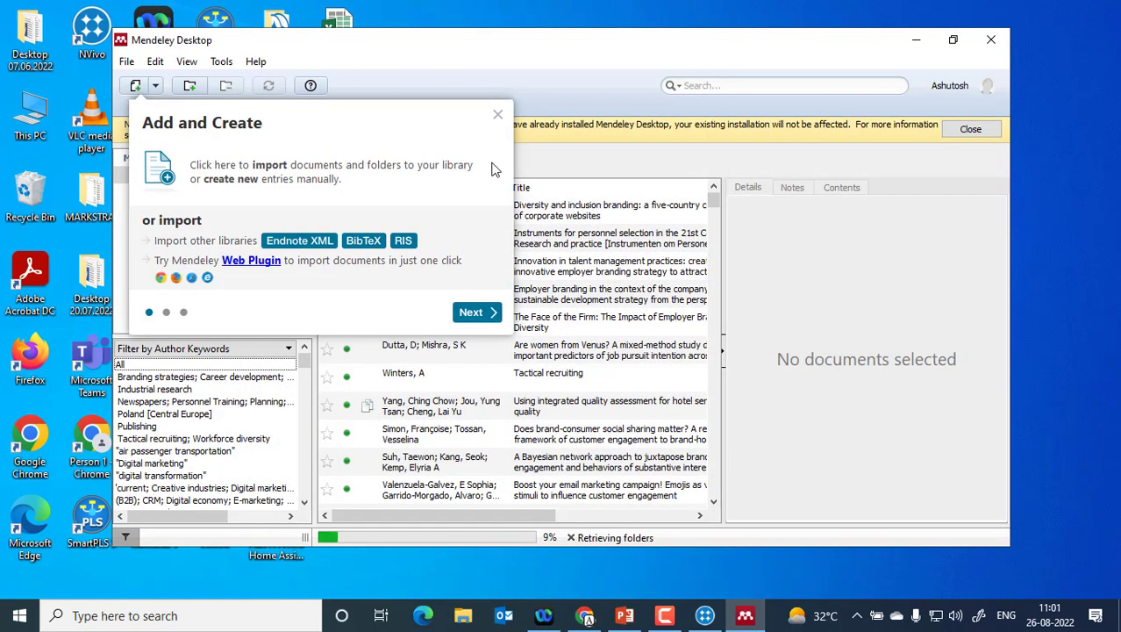
Maximize Mendeley, browse the marketing folders, sort by PDF, and return to All Documents.
{"action": "left_click", "coordinate": [497, 116]}
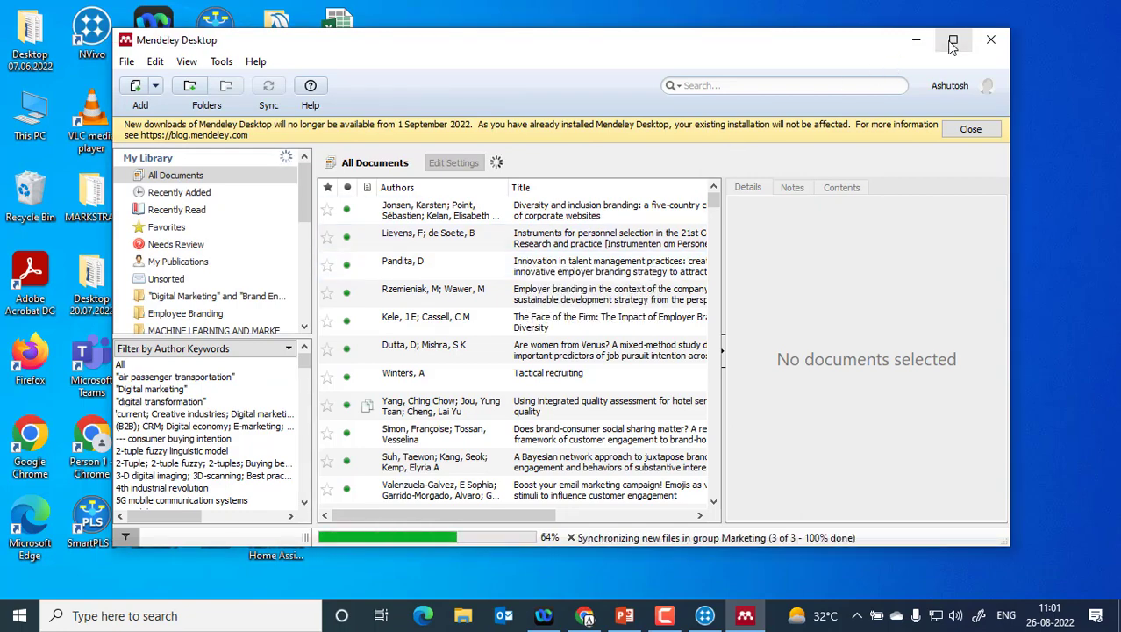
{"action": "left_click", "coordinate": [952, 43]}
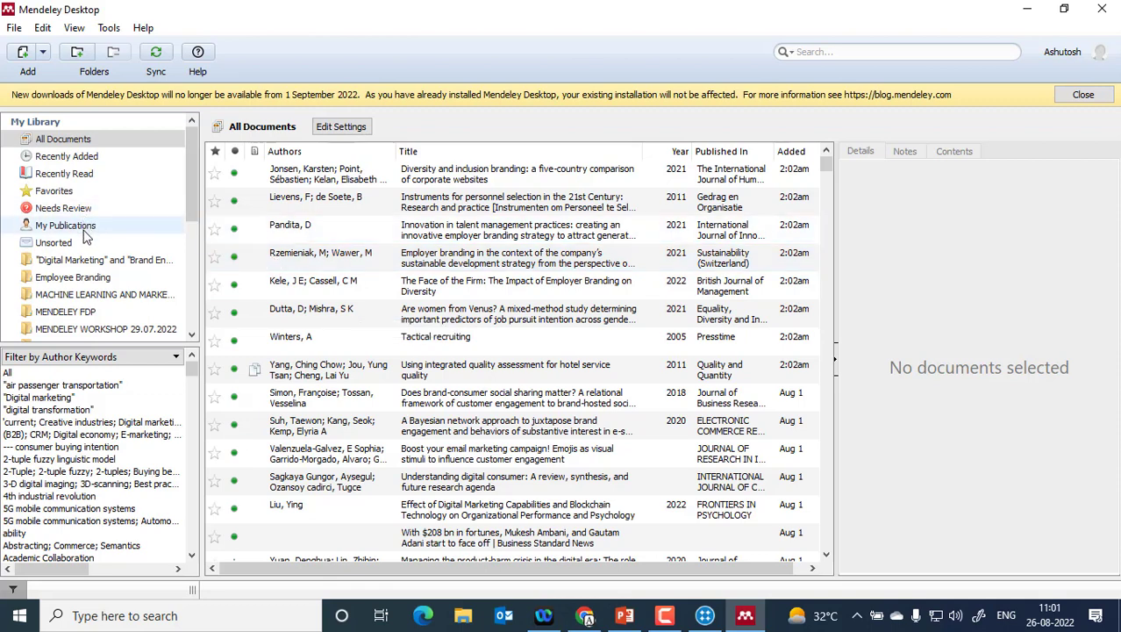
{"action": "left_click", "coordinate": [79, 262]}
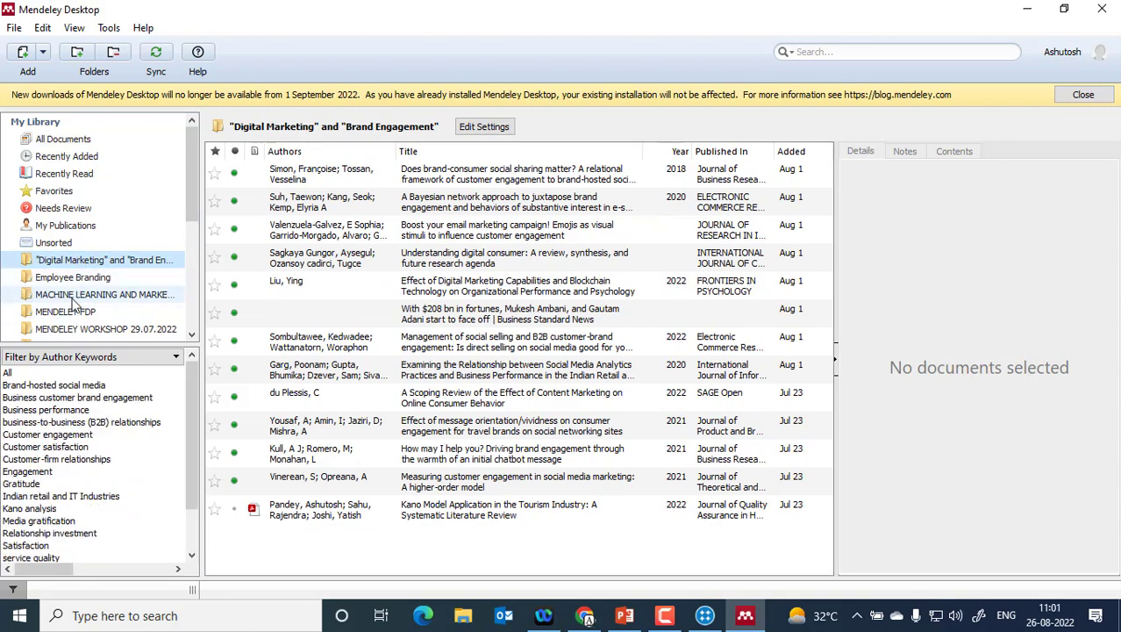
{"action": "left_click", "coordinate": [76, 294]}
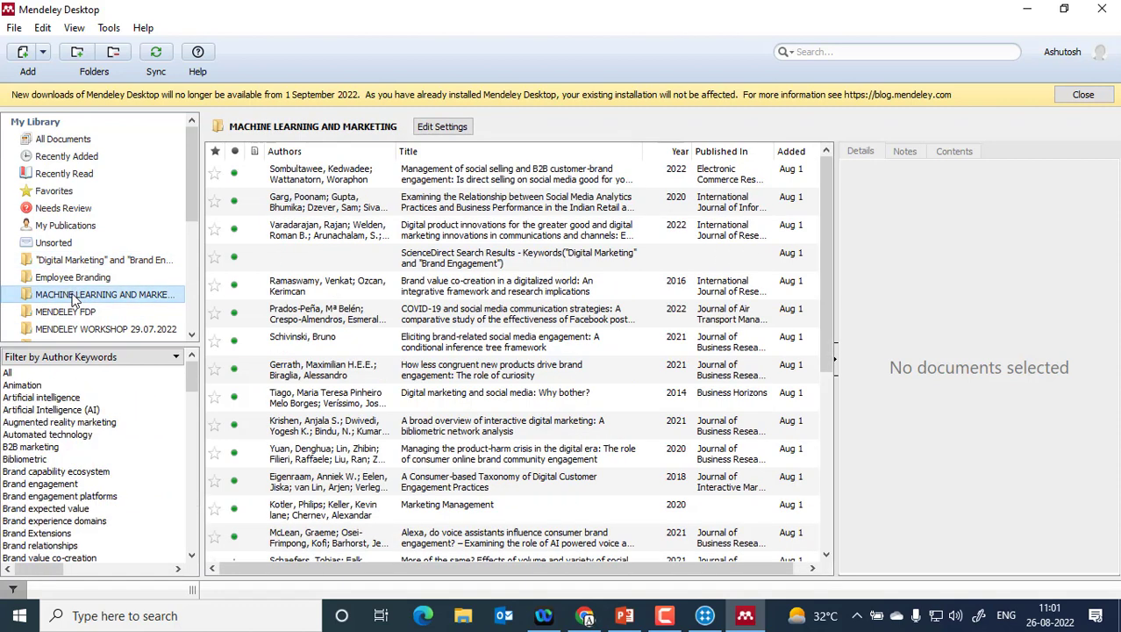
{"action": "left_click", "coordinate": [255, 151]}
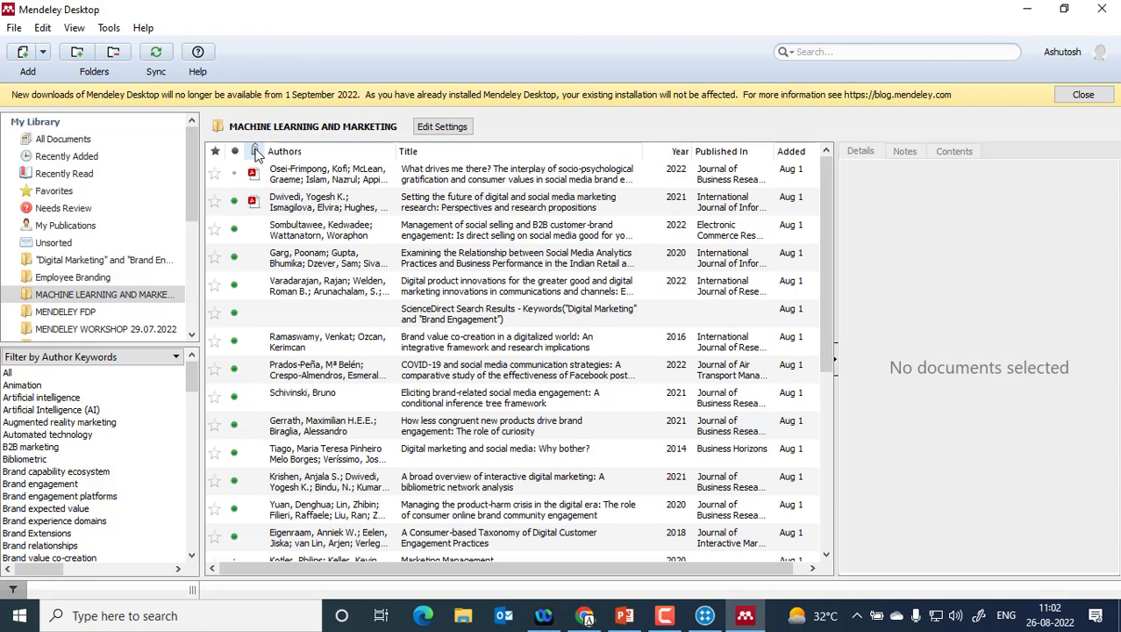
{"action": "left_click", "coordinate": [88, 144]}
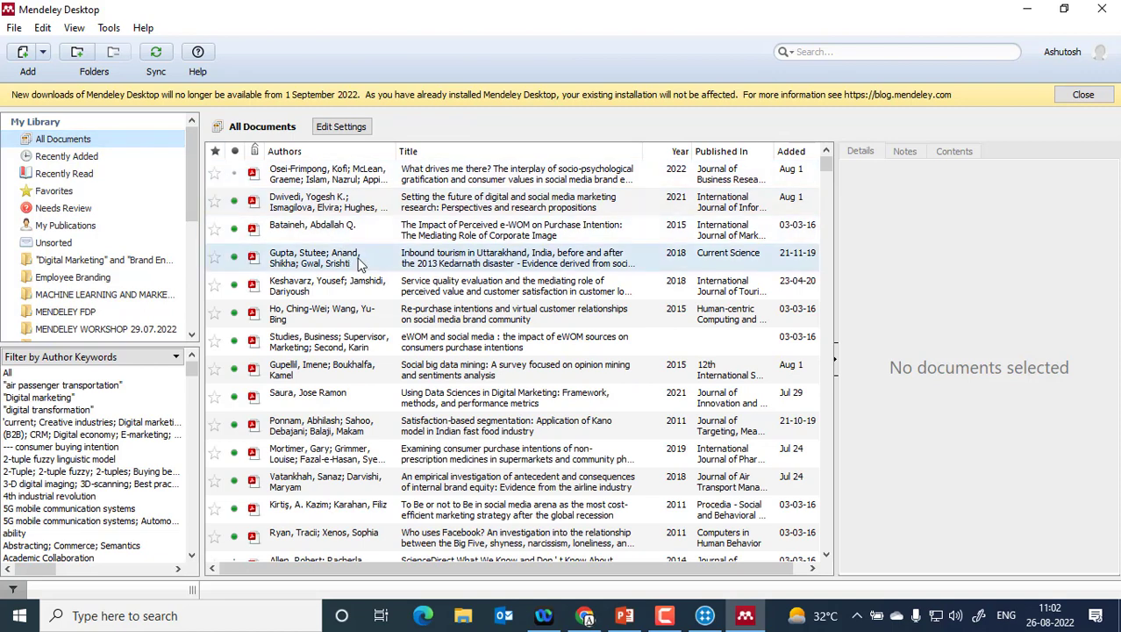
Select the first 18 documents at the top of the list.
{"action": "left_click", "coordinate": [281, 176]}
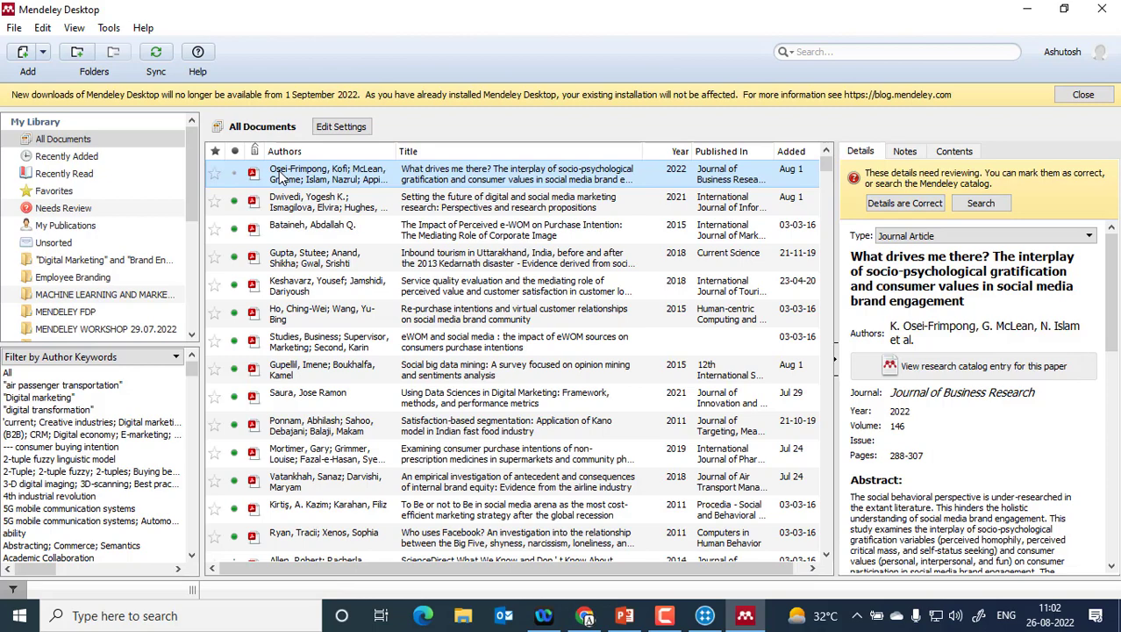
{"action": "key", "text": "shift+Down"}
{"action": "key", "text": "shift+Down"}
{"action": "key", "text": "shift+Down"}
{"action": "key", "text": "shift+Down"}
{"action": "key", "text": "shift+Down"}
{"action": "key", "text": "shift+Down"}
{"action": "key", "text": "shift+Down"}
{"action": "key", "text": "shift+Down"}
{"action": "key", "text": "shift+Down"}
{"action": "key", "text": "shift+Down"}
{"action": "key", "text": "shift+Down"}
{"action": "key", "text": "shift+Down"}
{"action": "key", "text": "shift+Down"}
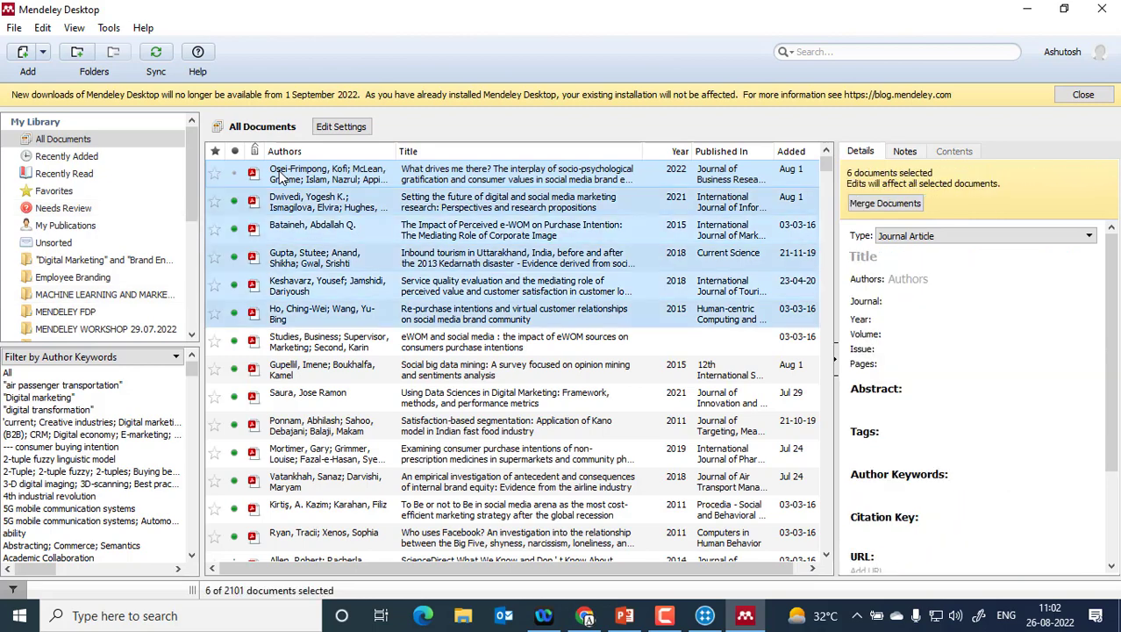
{"action": "key", "text": "shift+Down"}
{"action": "key", "text": "shift+Down"}
{"action": "key", "text": "shift+Down"}
{"action": "key", "text": "shift+Down"}
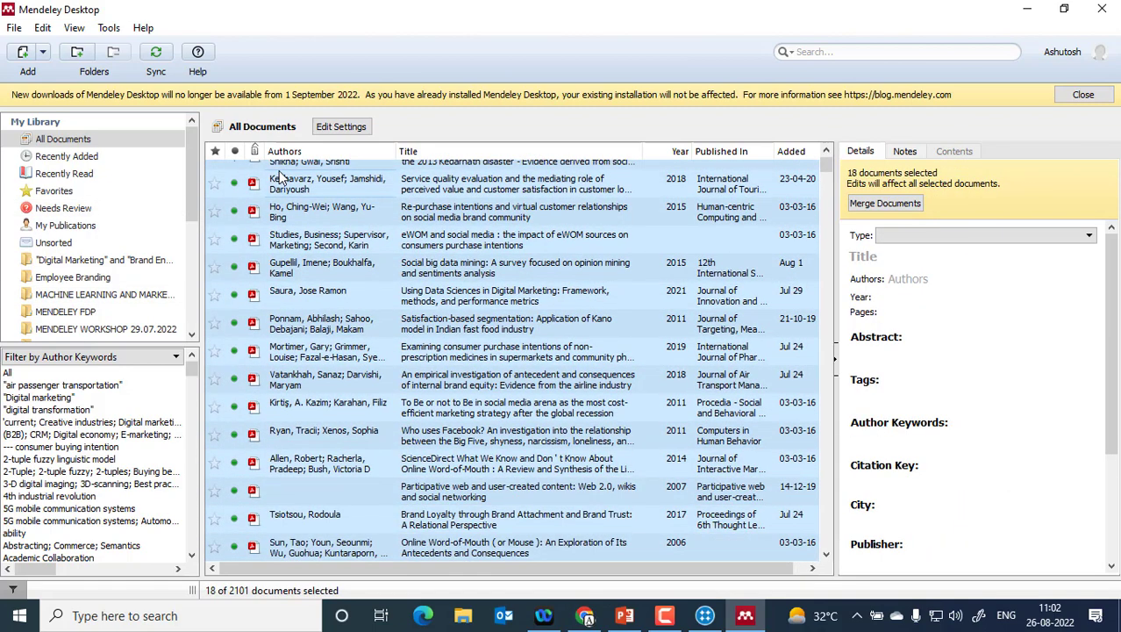
Export the selected documents with RIS as the file format.
{"action": "right_click", "coordinate": [334, 326]}
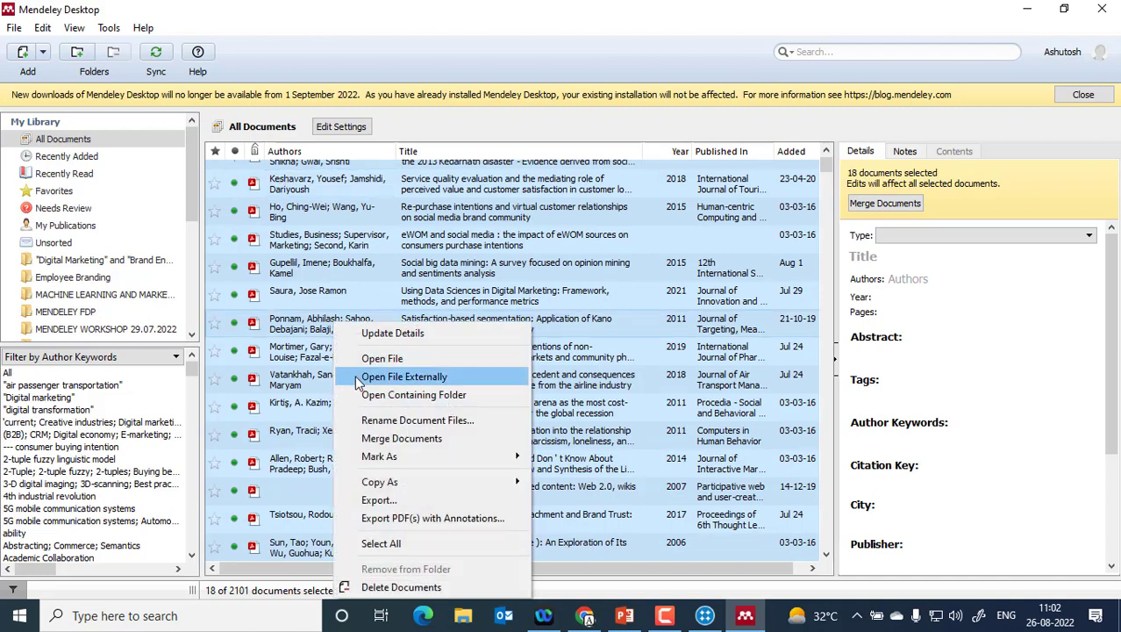
{"action": "mouse_move", "coordinate": [422, 465]}
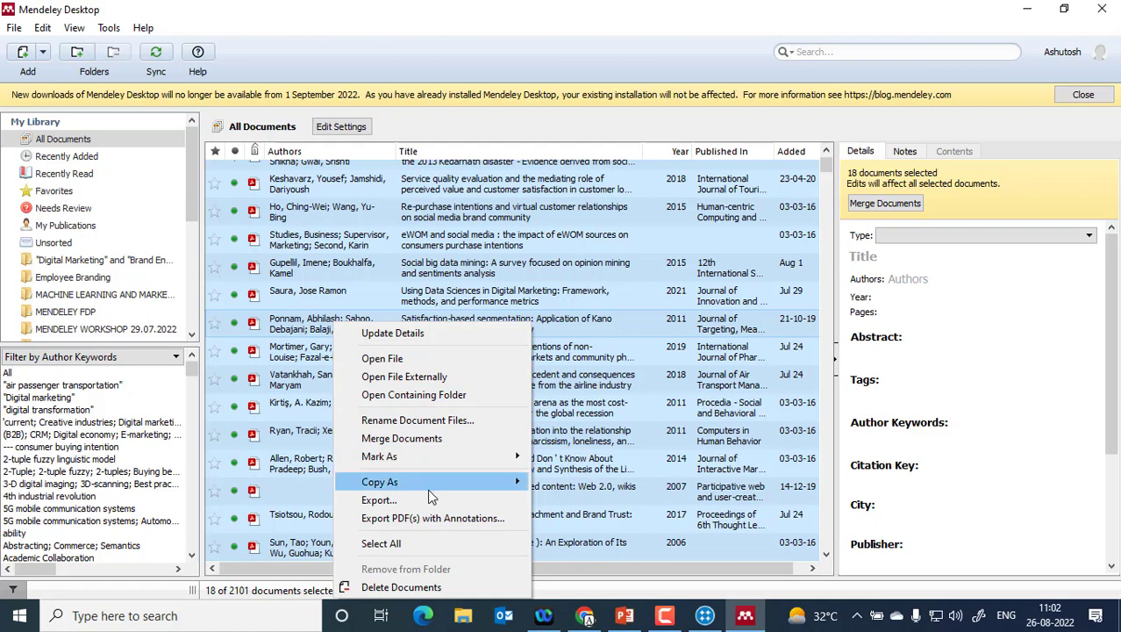
{"action": "left_click", "coordinate": [426, 499]}
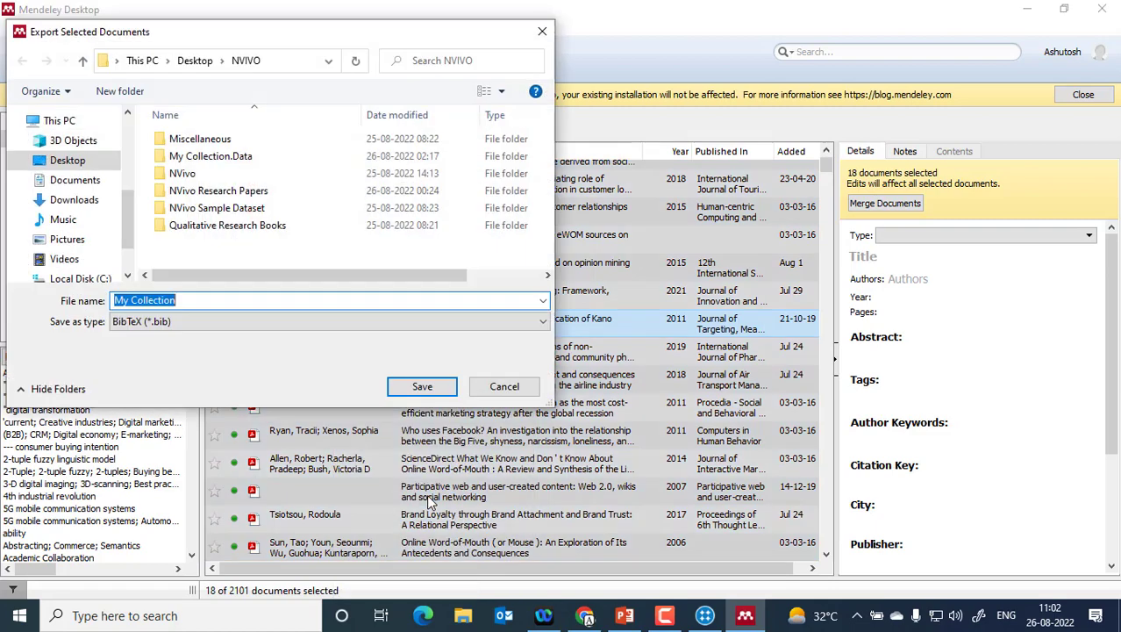
{"action": "left_click", "coordinate": [218, 322]}
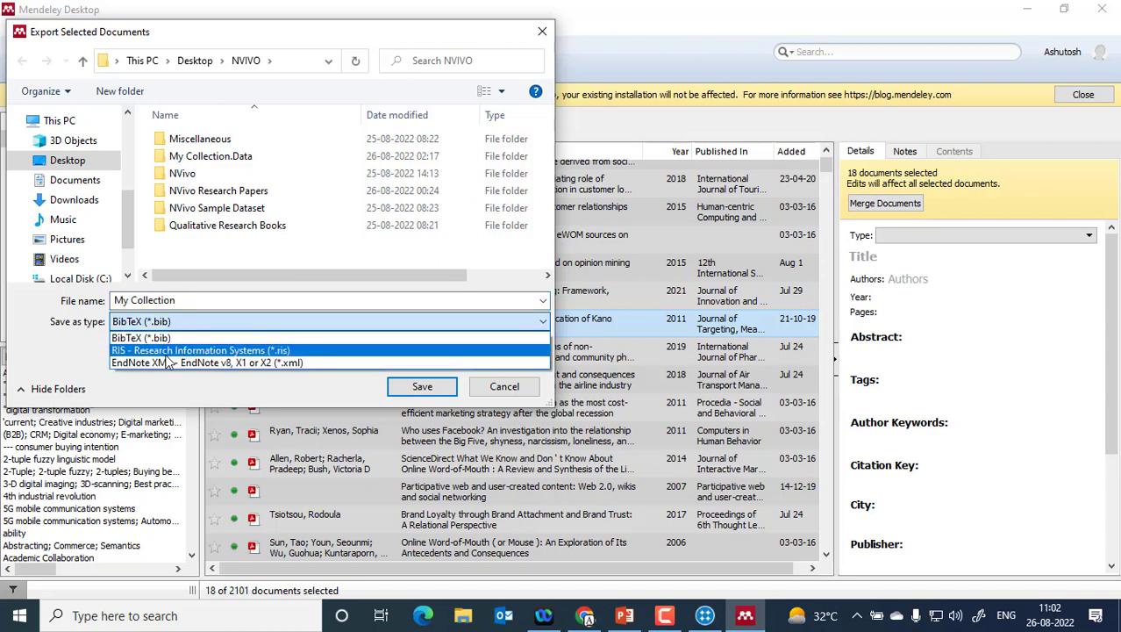
{"action": "left_click", "coordinate": [167, 354]}
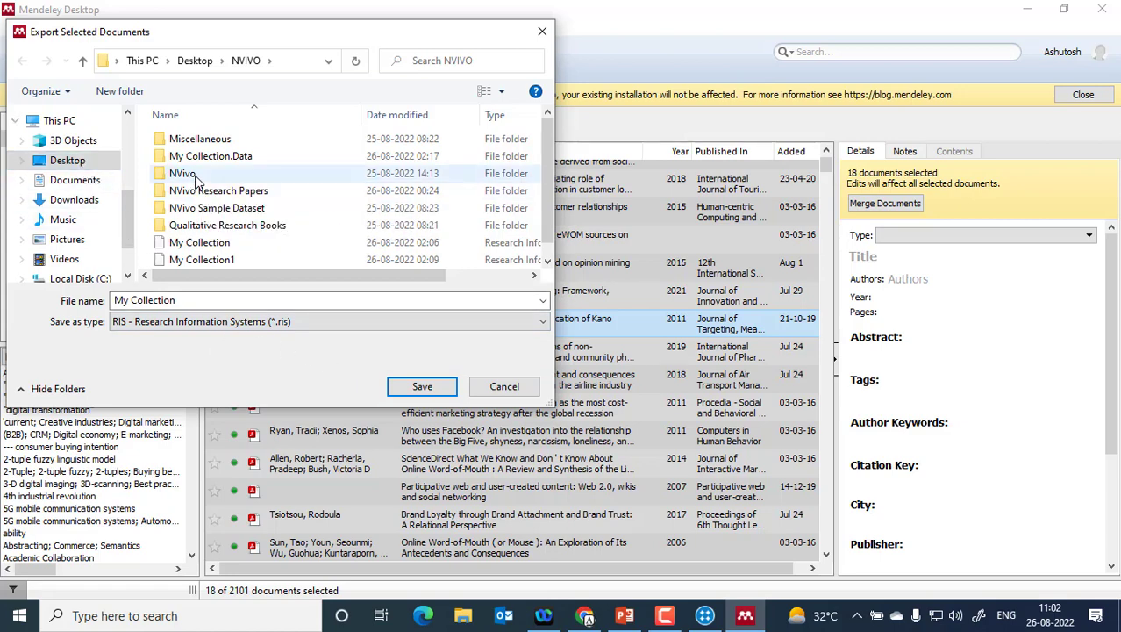
Save the export as NIEPA LITERATURE1 in Desktop > NVIVO and return to NVivo.
{"action": "left_click", "coordinate": [74, 163]}
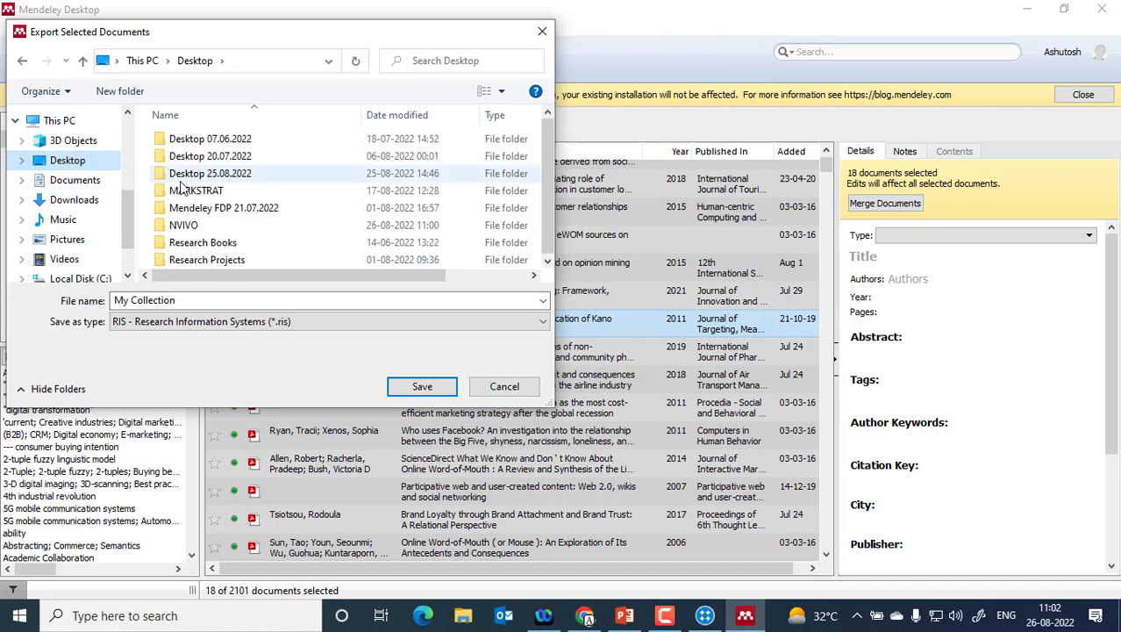
{"action": "double_click", "coordinate": [188, 222]}
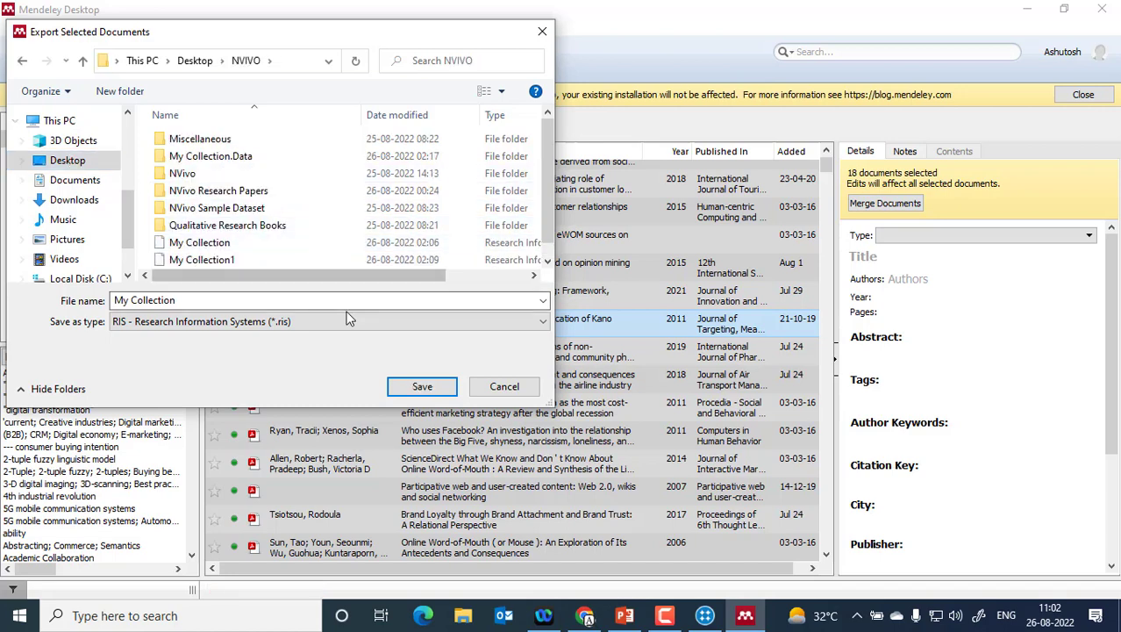
{"action": "left_click", "coordinate": [210, 300]}
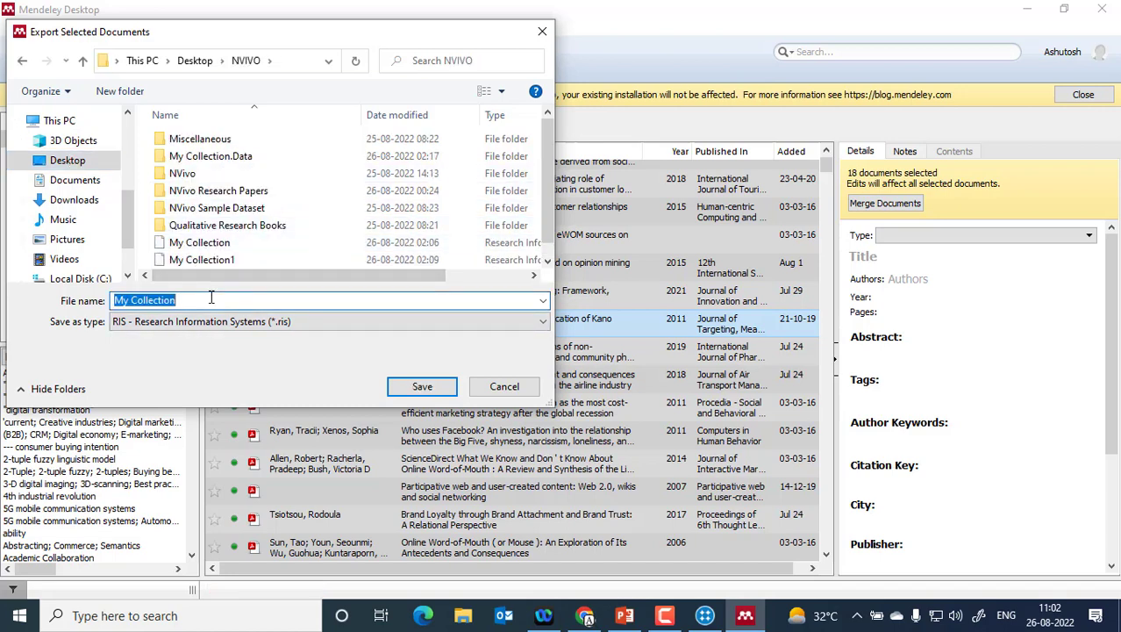
{"action": "type", "text": "NIEPA LITERATURE"}
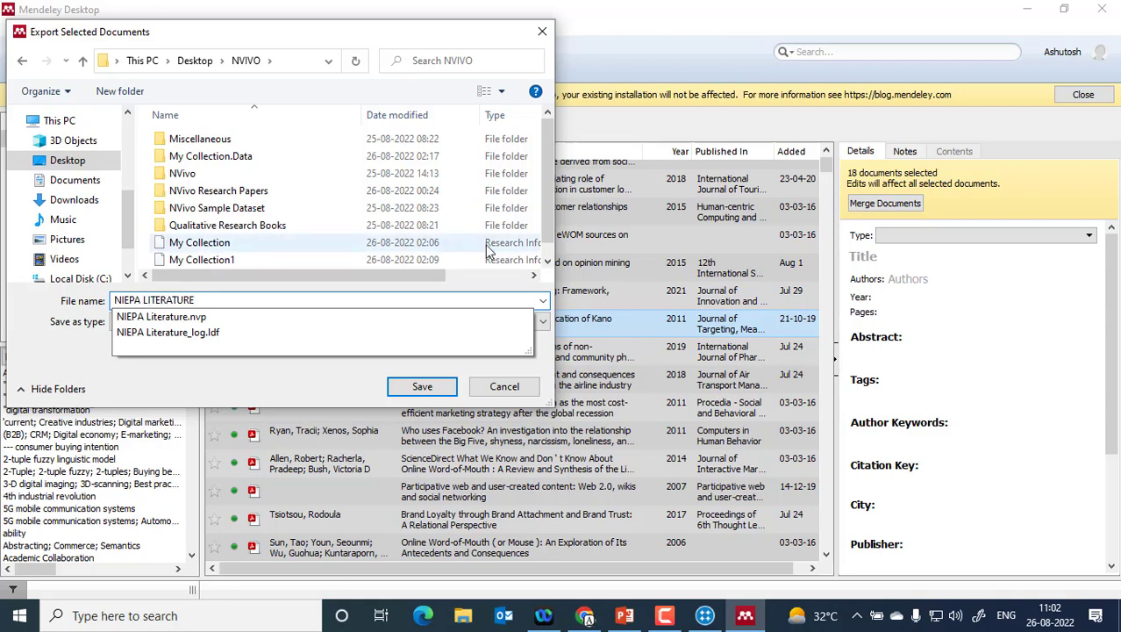
{"action": "type", "text": "1"}
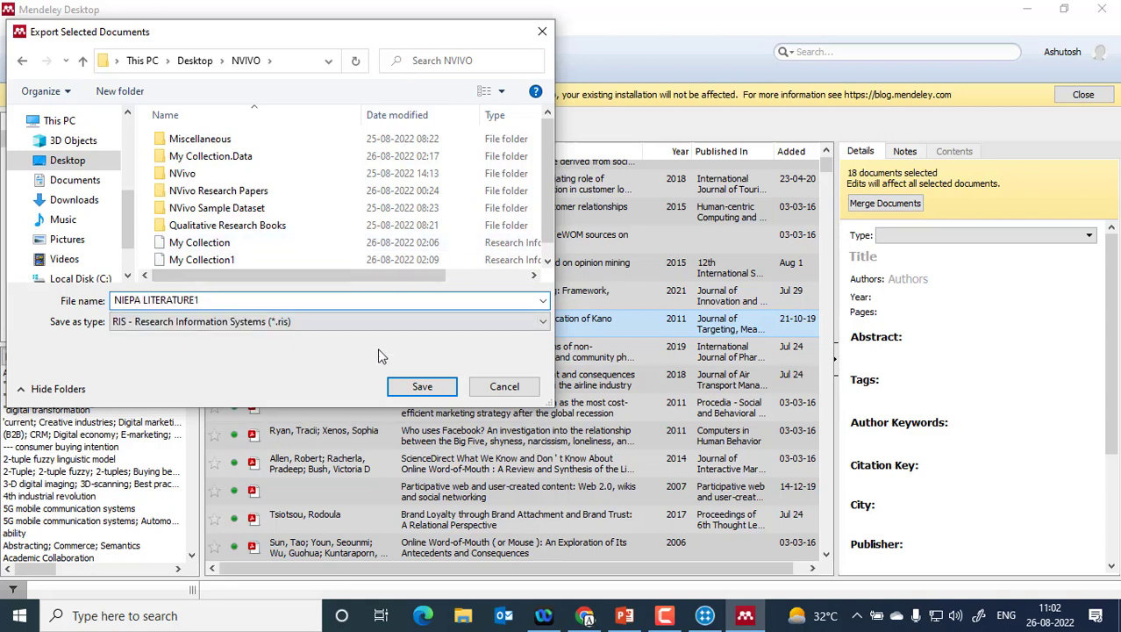
{"action": "left_click", "coordinate": [422, 384]}
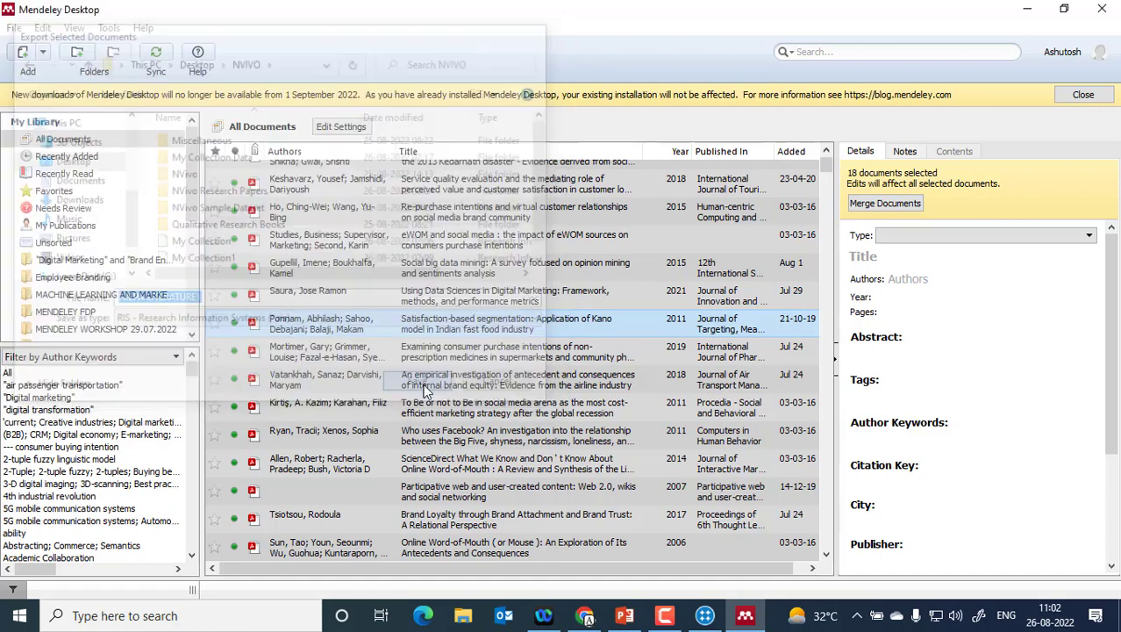
{"action": "left_click", "coordinate": [745, 616]}
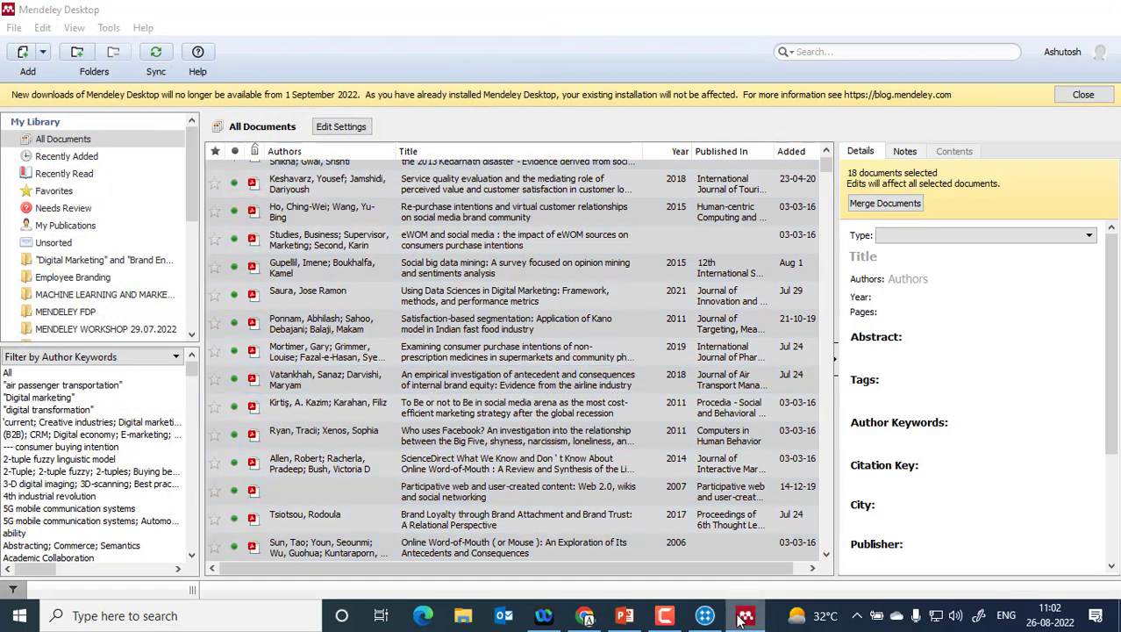
{"action": "left_click", "coordinate": [705, 615]}
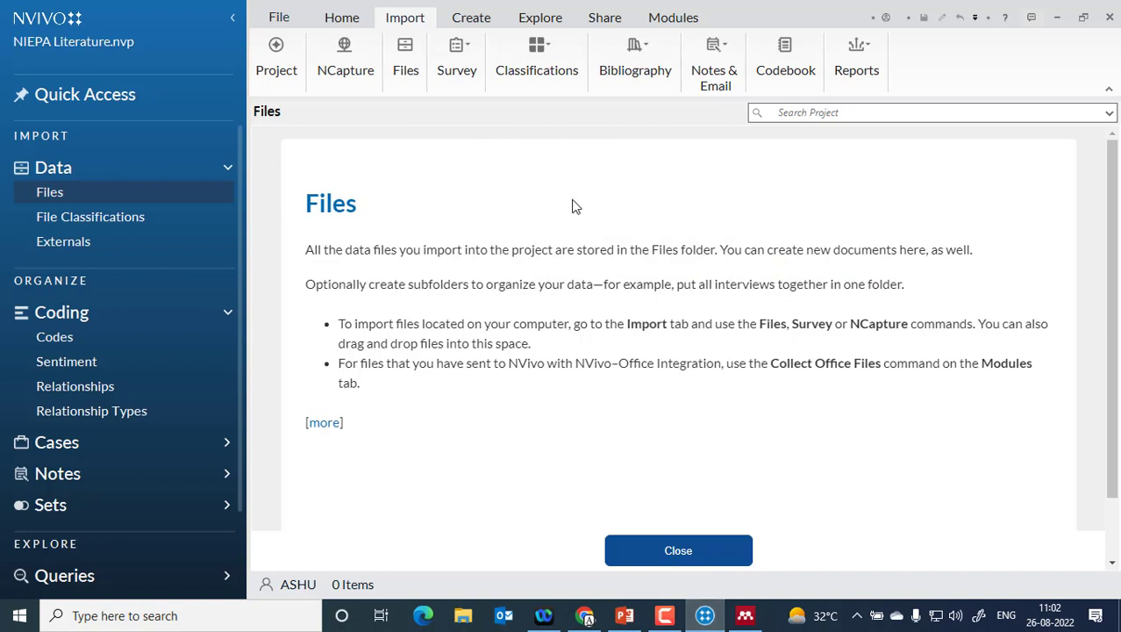
Load NIEPA LITERATURE1.ris from the NVIVO folder into NVivo's Import from Mendeley dialog.
{"action": "left_click", "coordinate": [646, 74]}
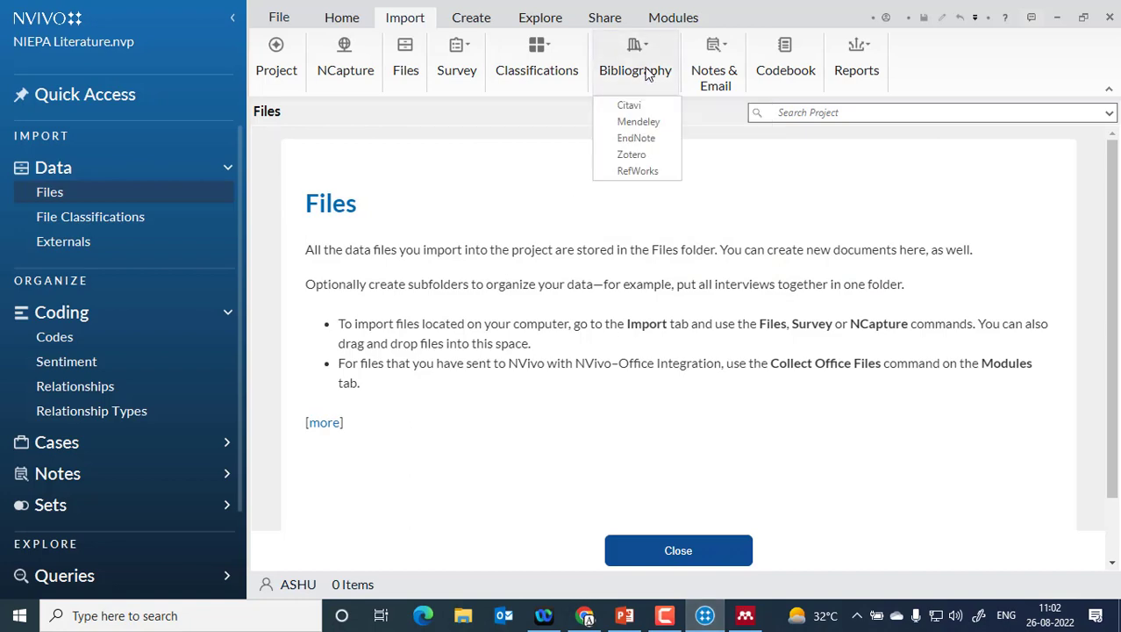
{"action": "left_click", "coordinate": [633, 122]}
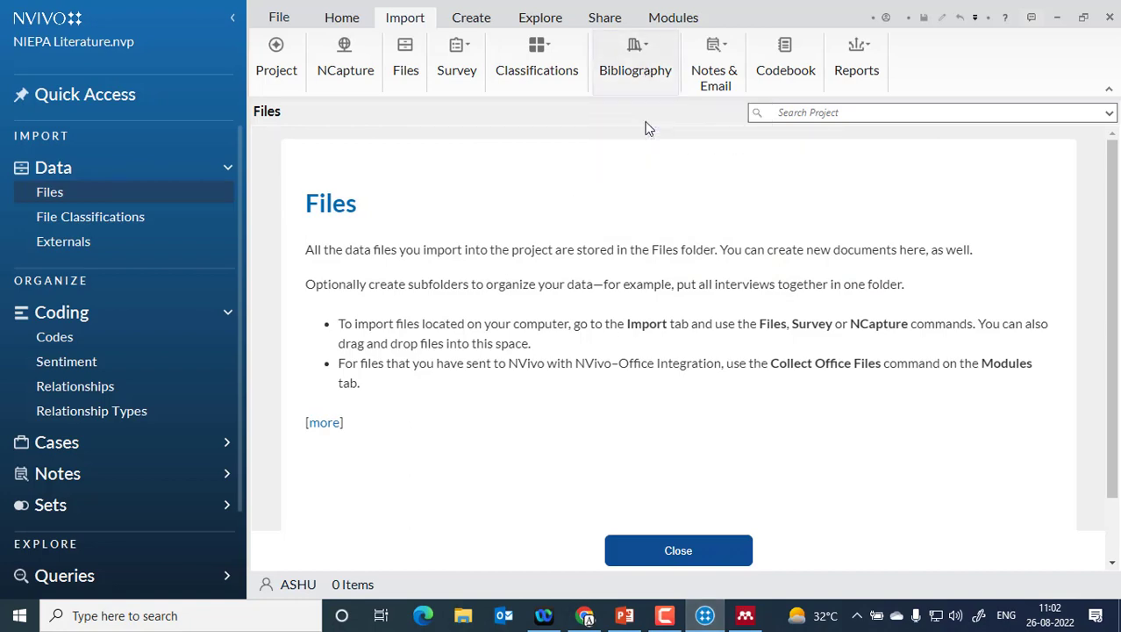
{"action": "scroll", "coordinate": [400, 220], "scroll_direction": "down", "scroll_amount": 2}
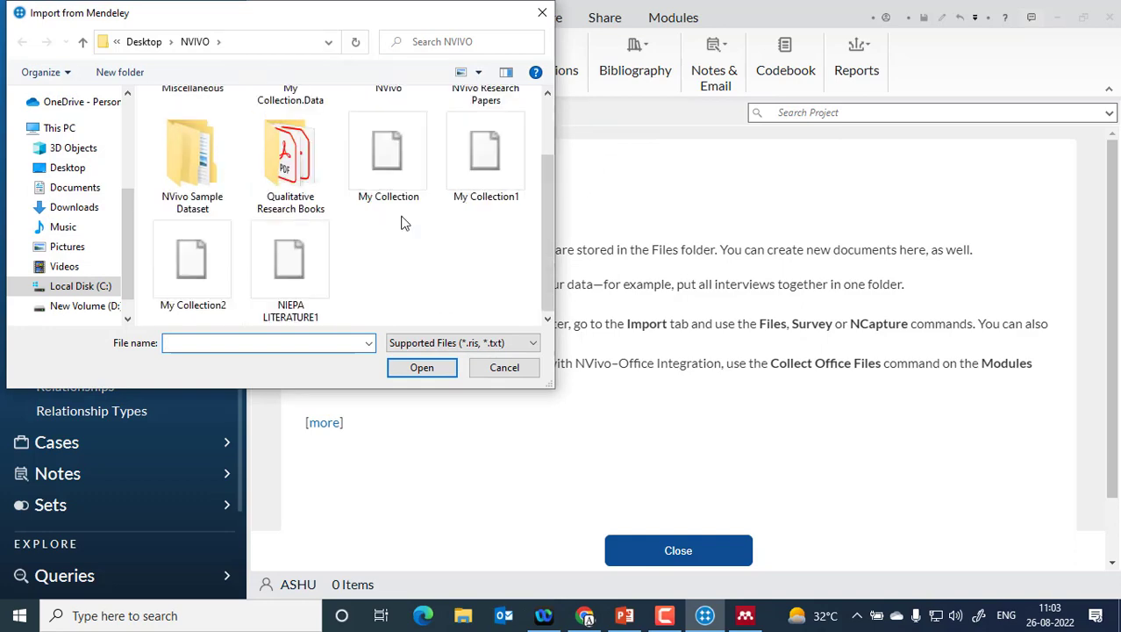
{"action": "double_click", "coordinate": [296, 264]}
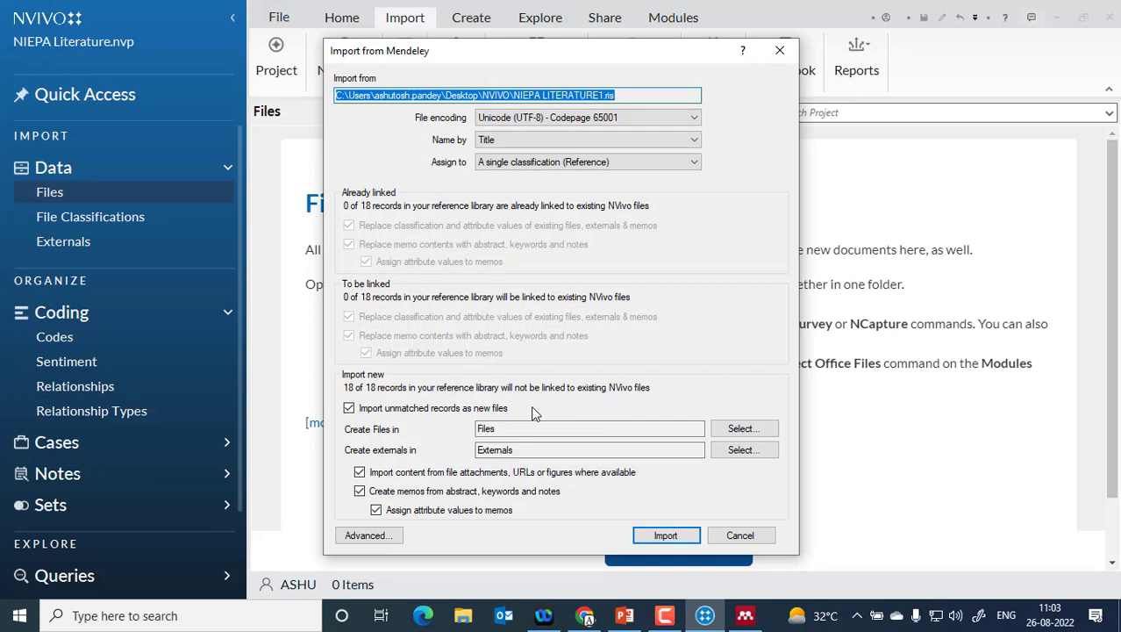
Import the 18 Mendeley records as new files classified as Reference.
{"action": "left_click", "coordinate": [669, 536]}
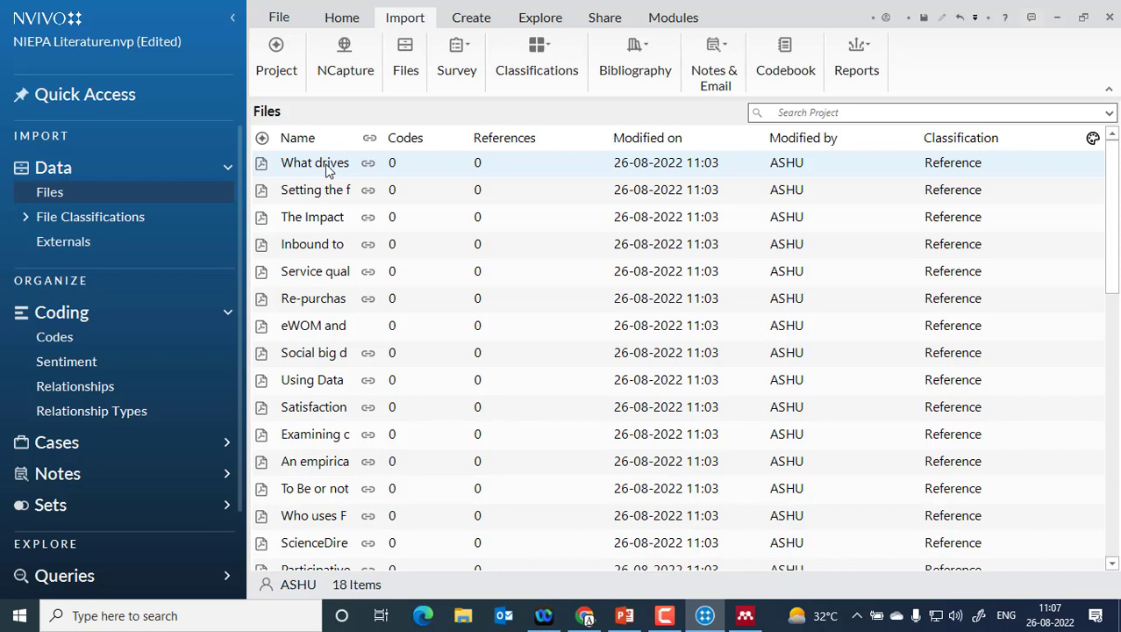
Open the 'What drives me there' PDF, scroll to page 290 and widen its view.
{"action": "left_click", "coordinate": [352, 230]}
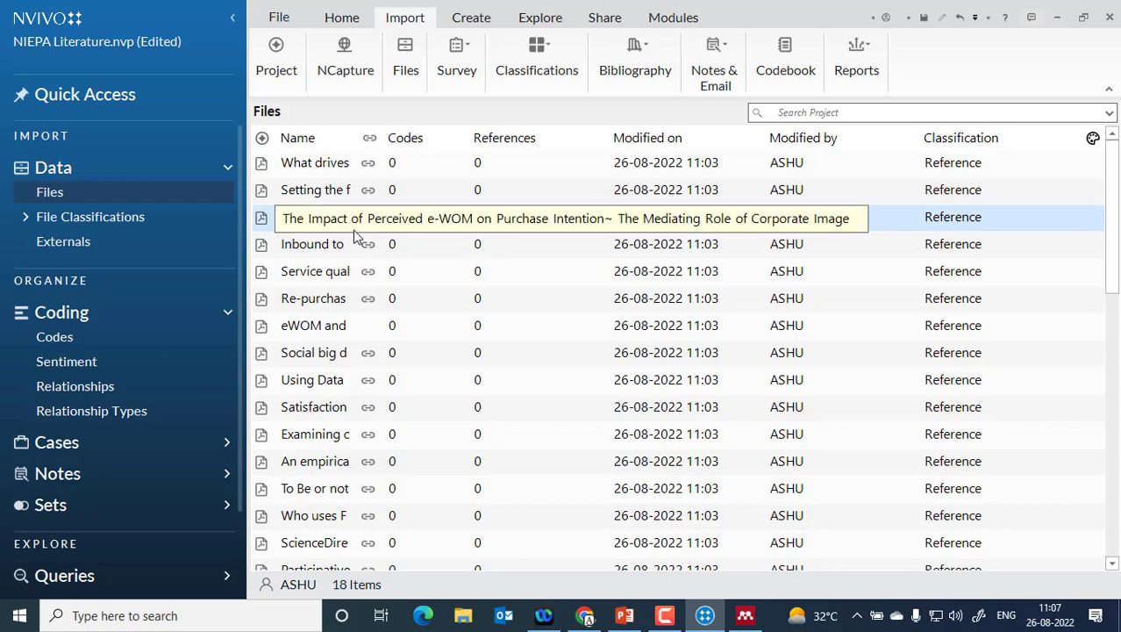
{"action": "left_click", "coordinate": [321, 166]}
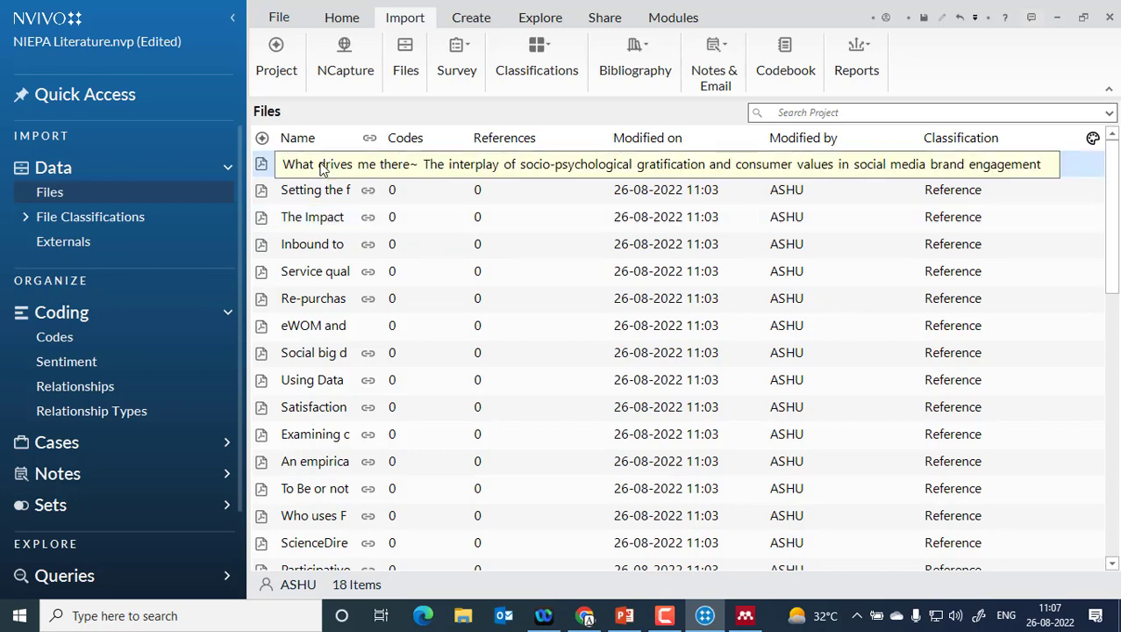
{"action": "double_click", "coordinate": [322, 166]}
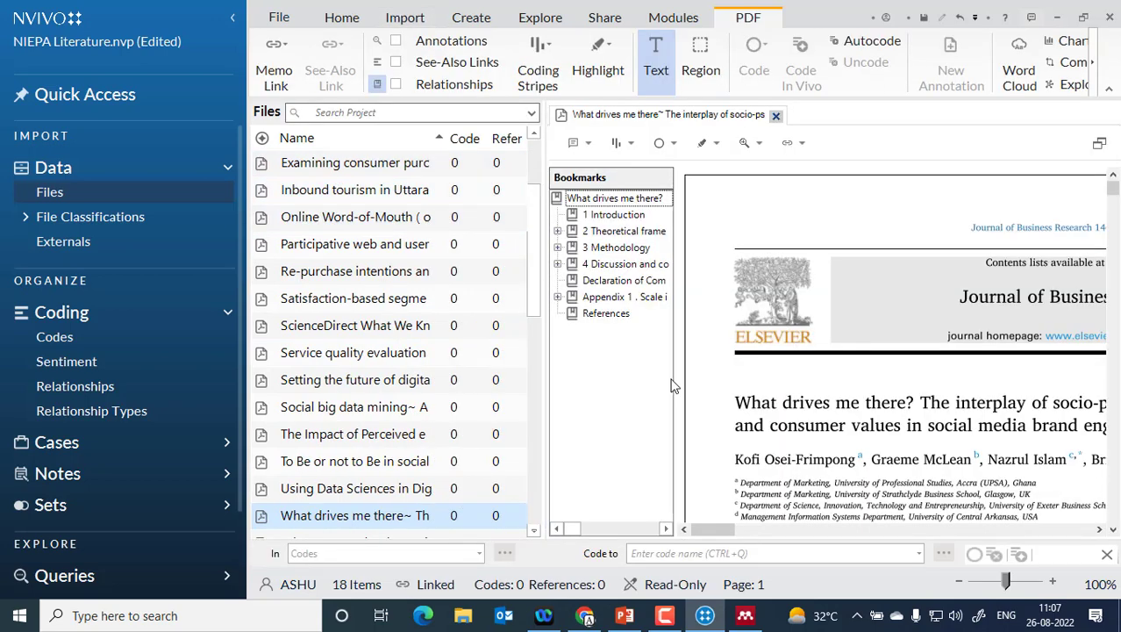
{"action": "left_click_drag", "start_coordinate": [714, 530], "coordinate": [834, 555]}
{"action": "scroll", "coordinate": [898, 451], "scroll_direction": "down", "scroll_amount": 10}
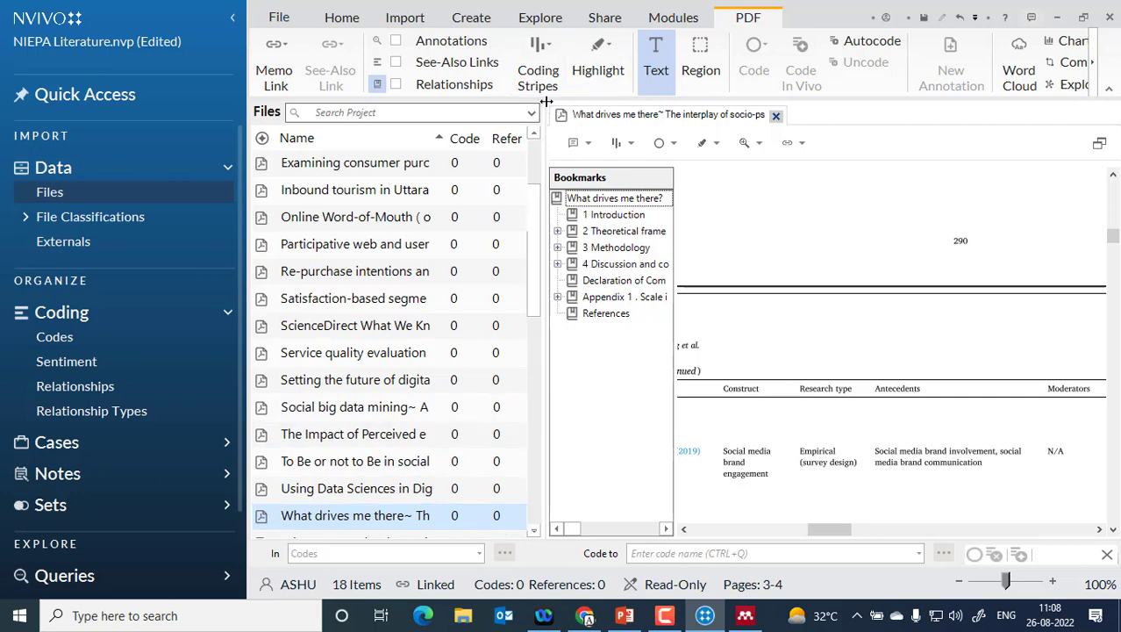
{"action": "left_click_drag", "start_coordinate": [544, 105], "coordinate": [343, 98]}
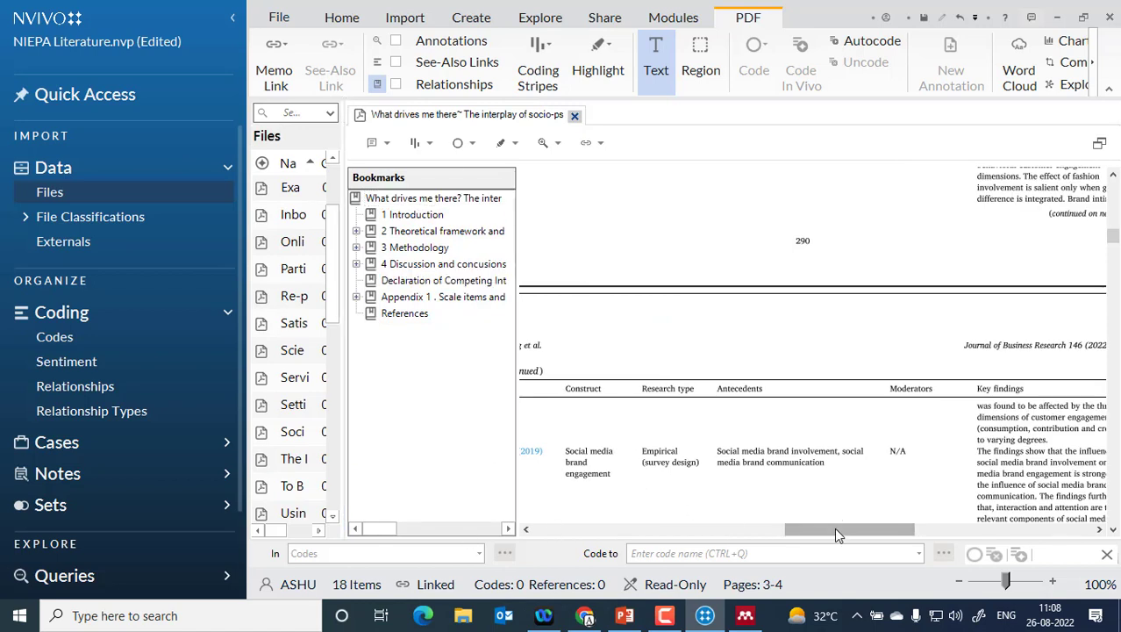
{"action": "left_click_drag", "start_coordinate": [834, 527], "coordinate": [761, 555]}
{"action": "left_click", "coordinate": [296, 220]}
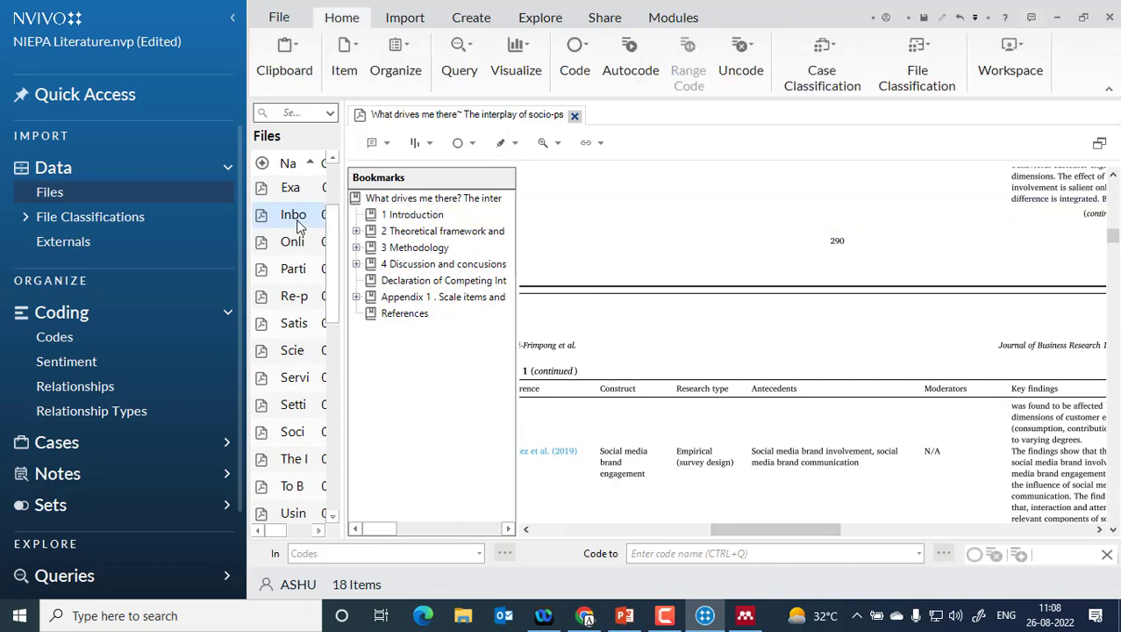
Open the Inbound tourism and Participative web PDFs, checking the latter's 002, 003 and 015-016 bookmarks.
{"action": "double_click", "coordinate": [298, 225]}
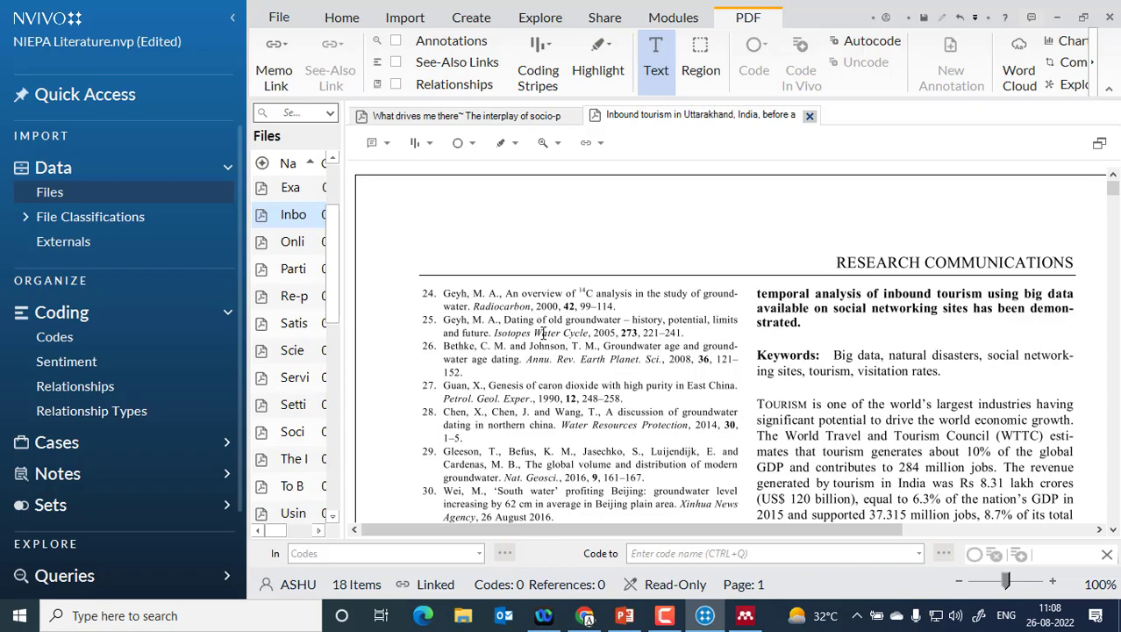
{"action": "scroll", "coordinate": [543, 333], "scroll_direction": "down", "scroll_amount": 20}
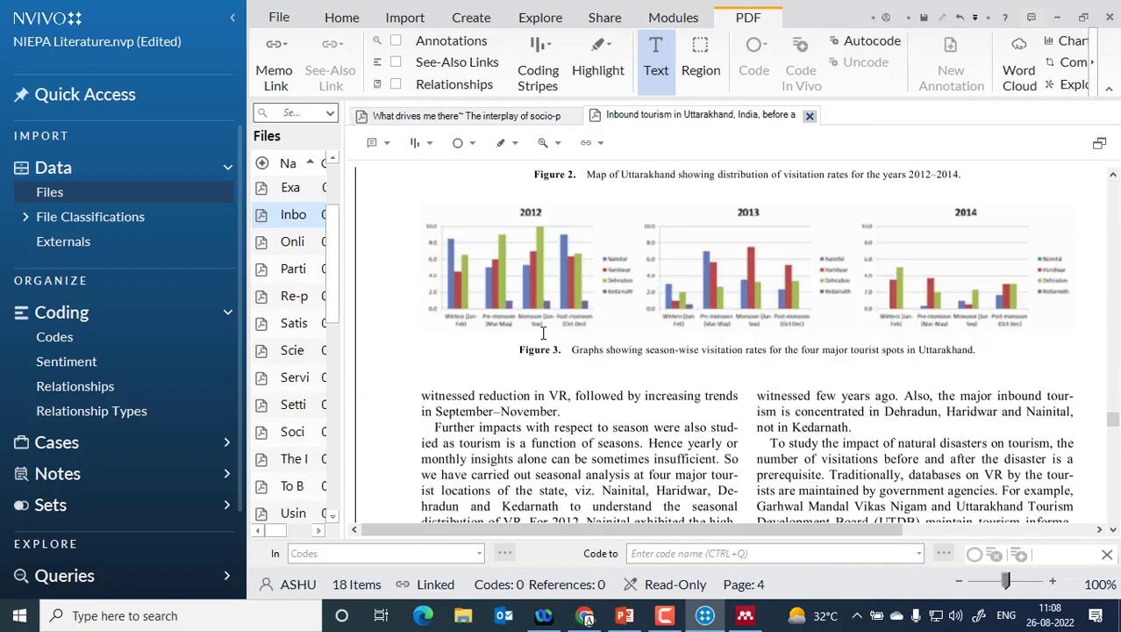
{"action": "left_click", "coordinate": [299, 273]}
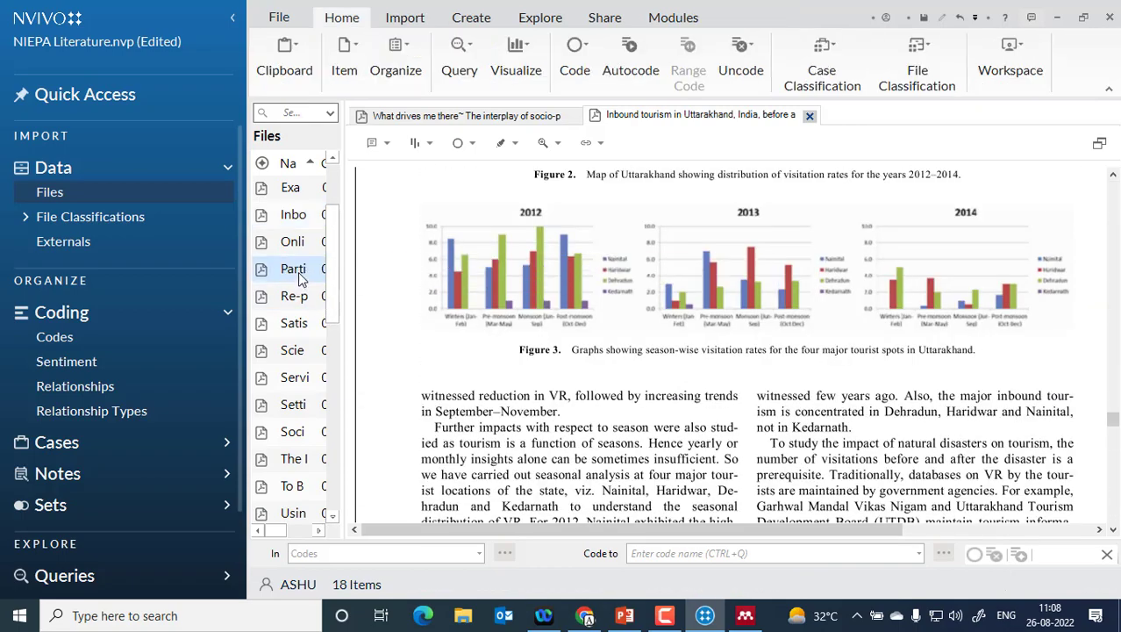
{"action": "double_click", "coordinate": [299, 273]}
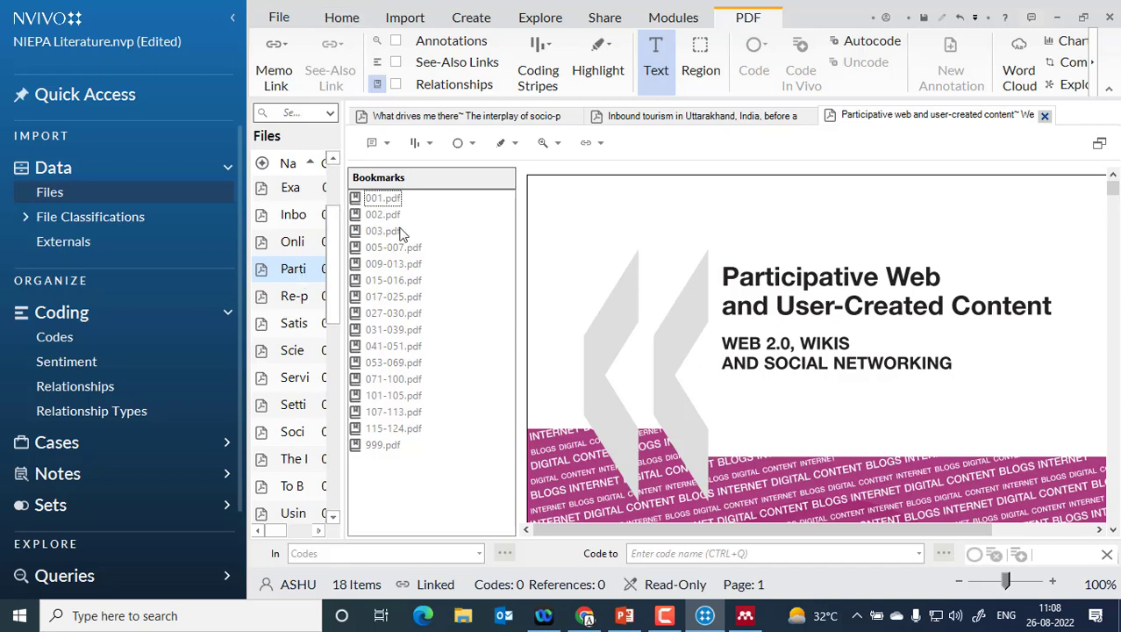
{"action": "left_click", "coordinate": [382, 218]}
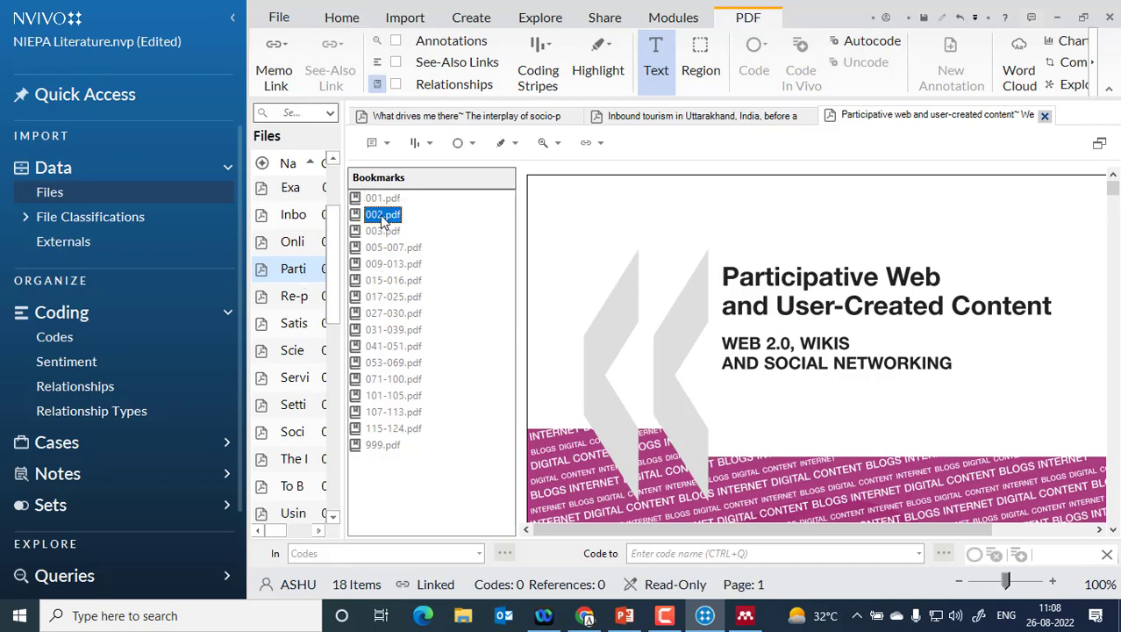
{"action": "left_click", "coordinate": [384, 231]}
{"action": "left_click", "coordinate": [383, 282]}
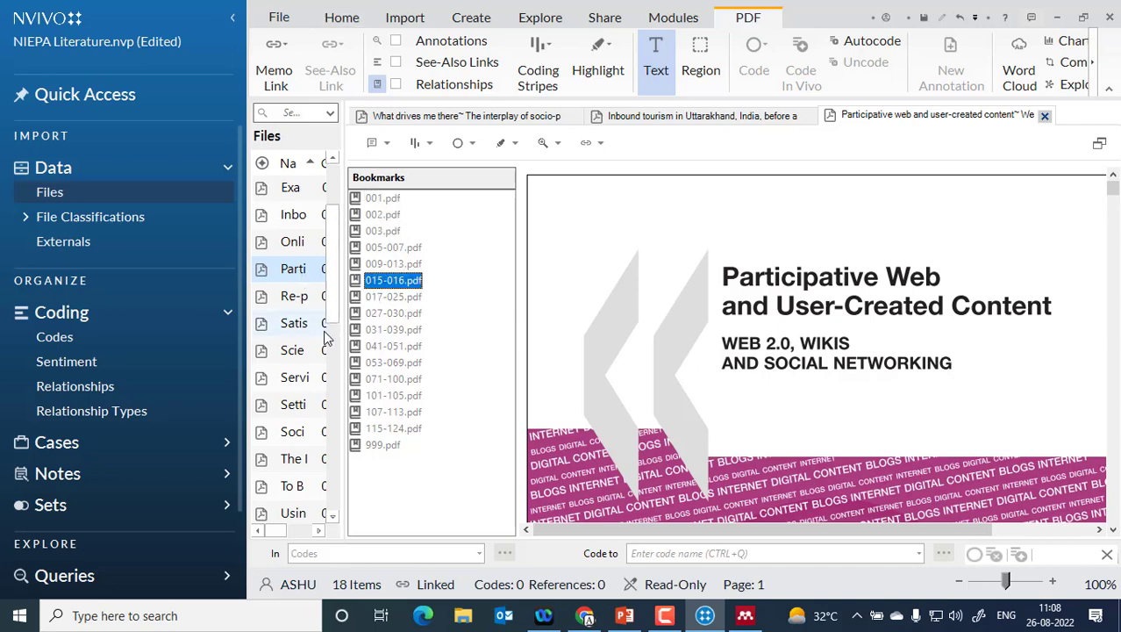
Open Re-purchase intentions at Literatures and hypotheses development and select 'Digital customer relationships'.
{"action": "left_click", "coordinate": [293, 297]}
{"action": "double_click", "coordinate": [293, 298]}
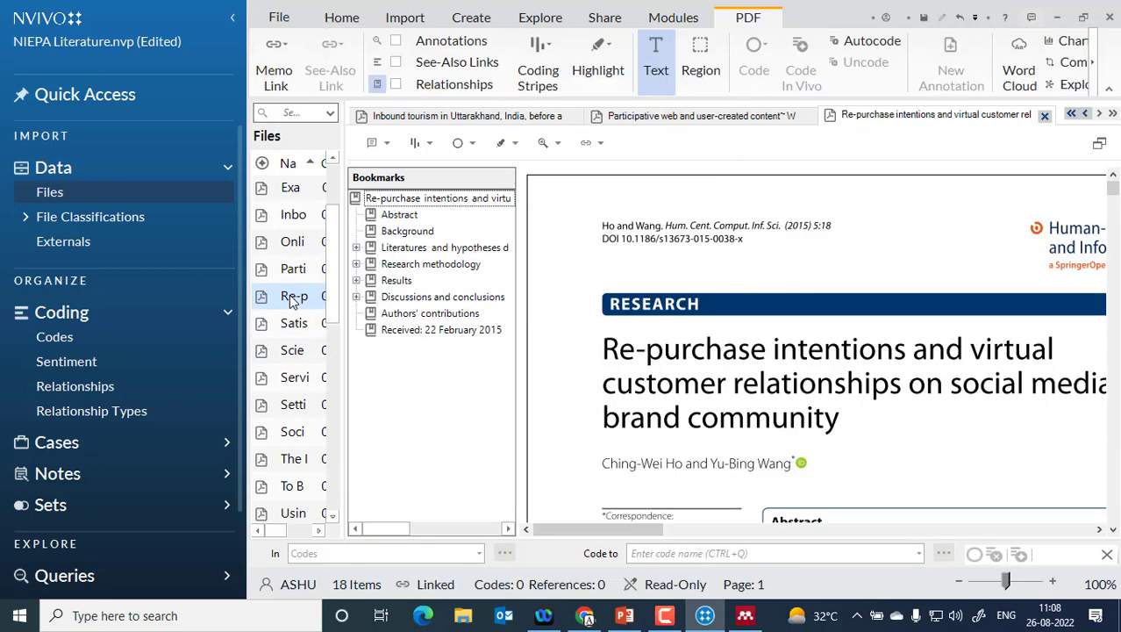
{"action": "left_click", "coordinate": [406, 216]}
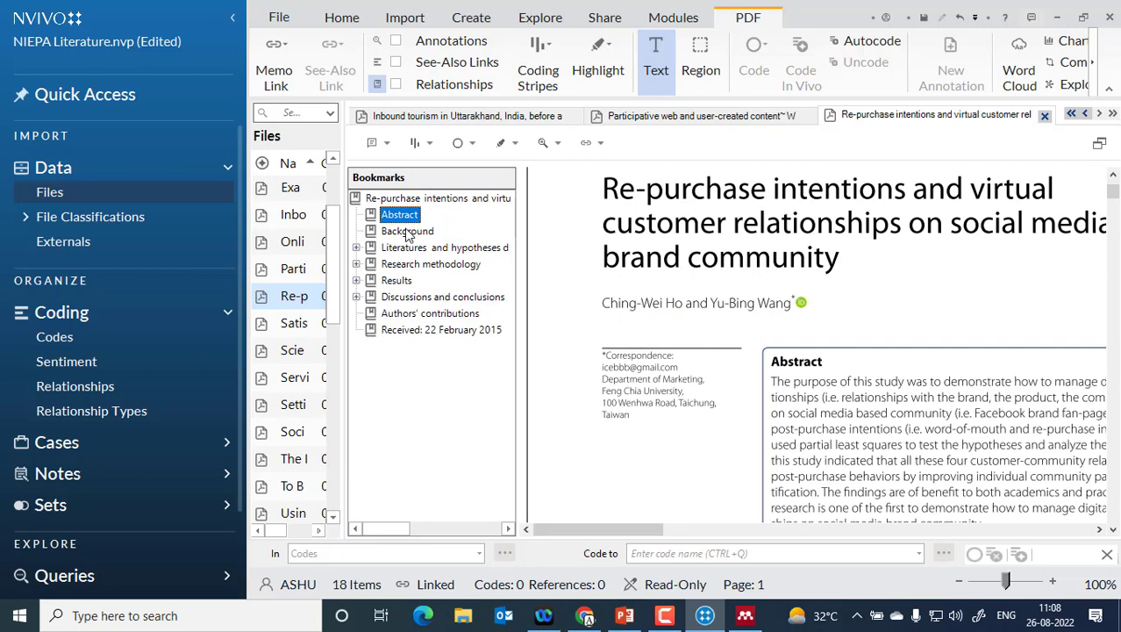
{"action": "left_click", "coordinate": [407, 231]}
{"action": "left_click", "coordinate": [408, 248]}
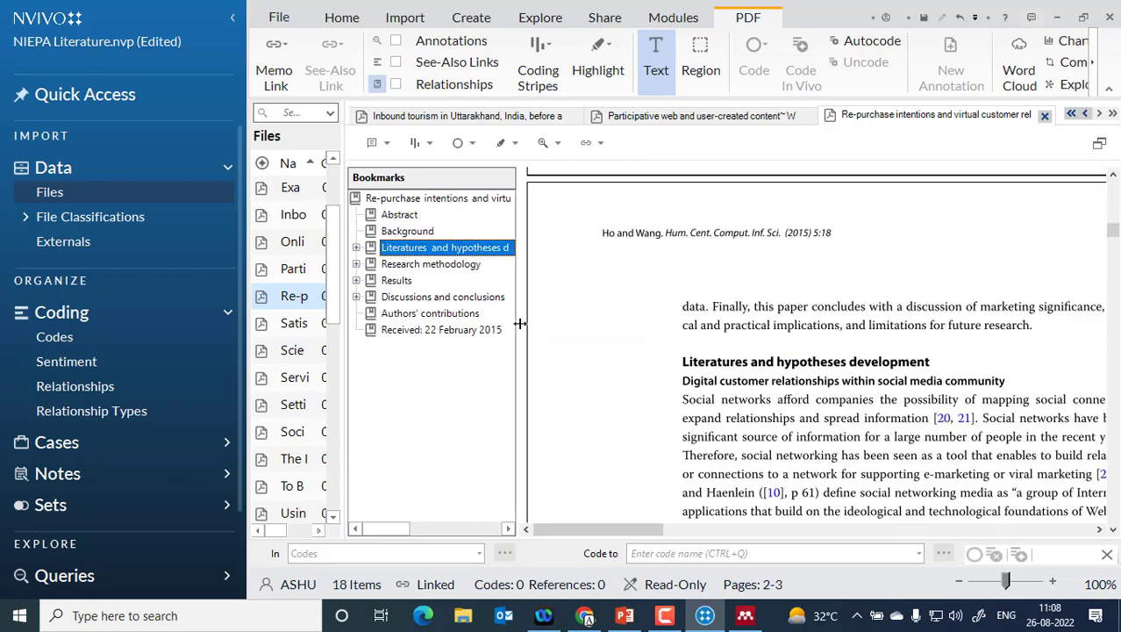
{"action": "left_click_drag", "start_coordinate": [520, 323], "coordinate": [406, 321]}
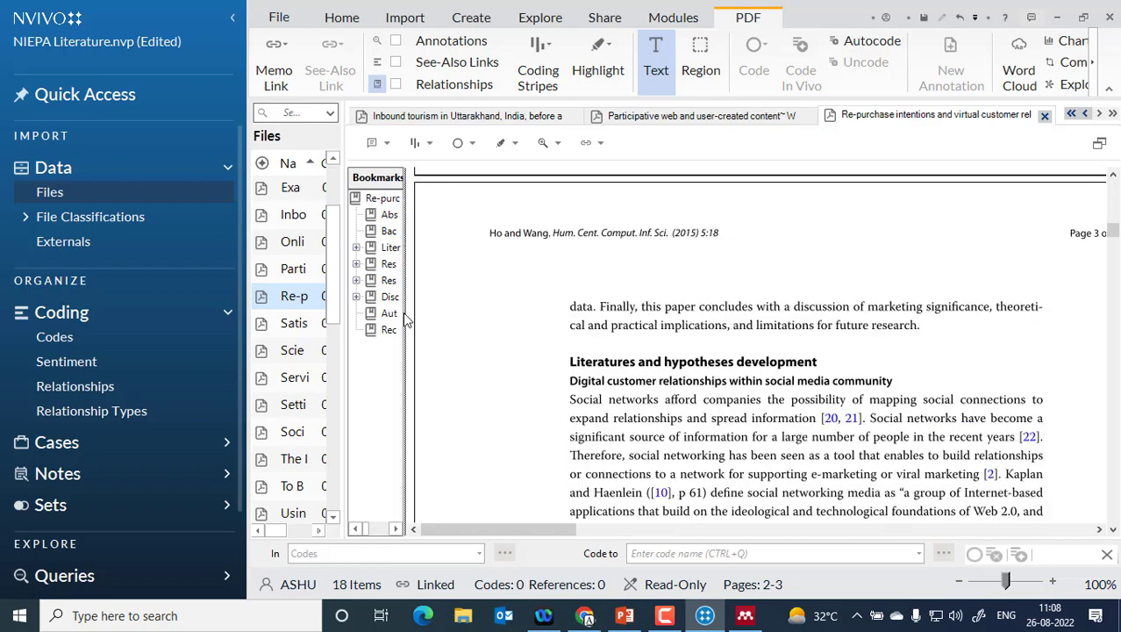
{"action": "scroll", "coordinate": [630, 391], "scroll_direction": "down", "scroll_amount": 10}
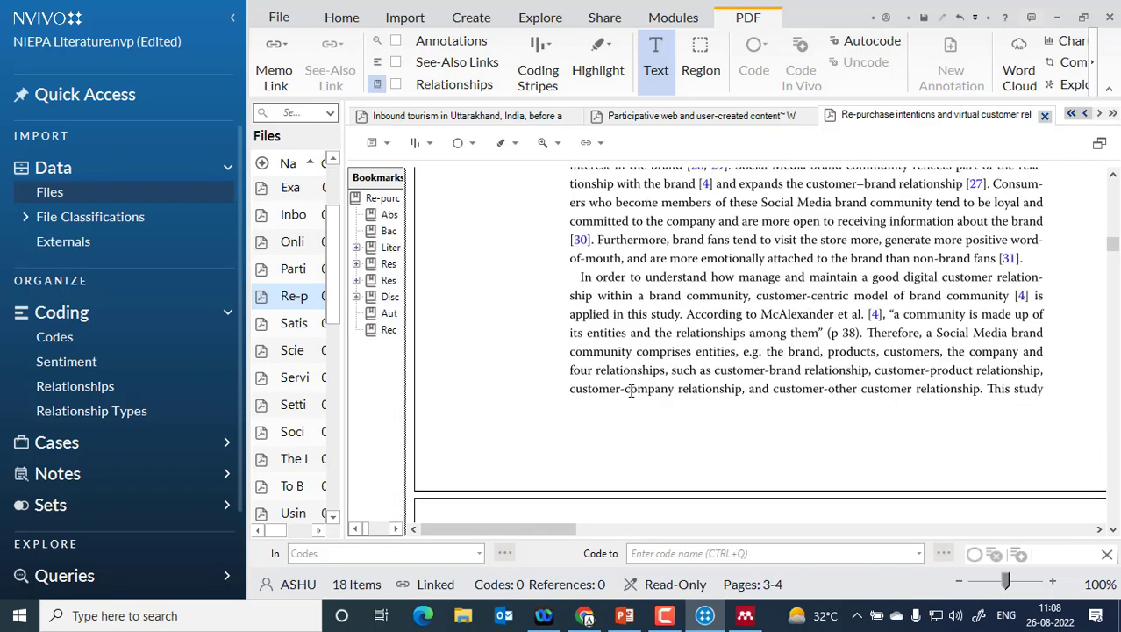
{"action": "scroll", "coordinate": [630, 390], "scroll_direction": "up", "scroll_amount": 8}
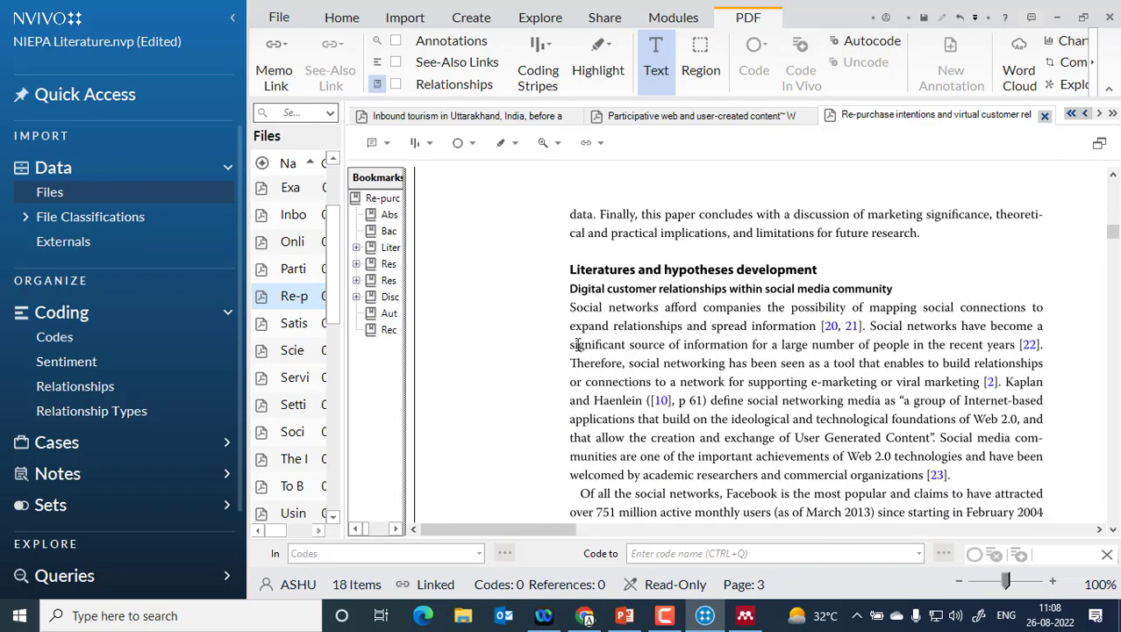
{"action": "left_click_drag", "start_coordinate": [570, 289], "coordinate": [728, 295]}
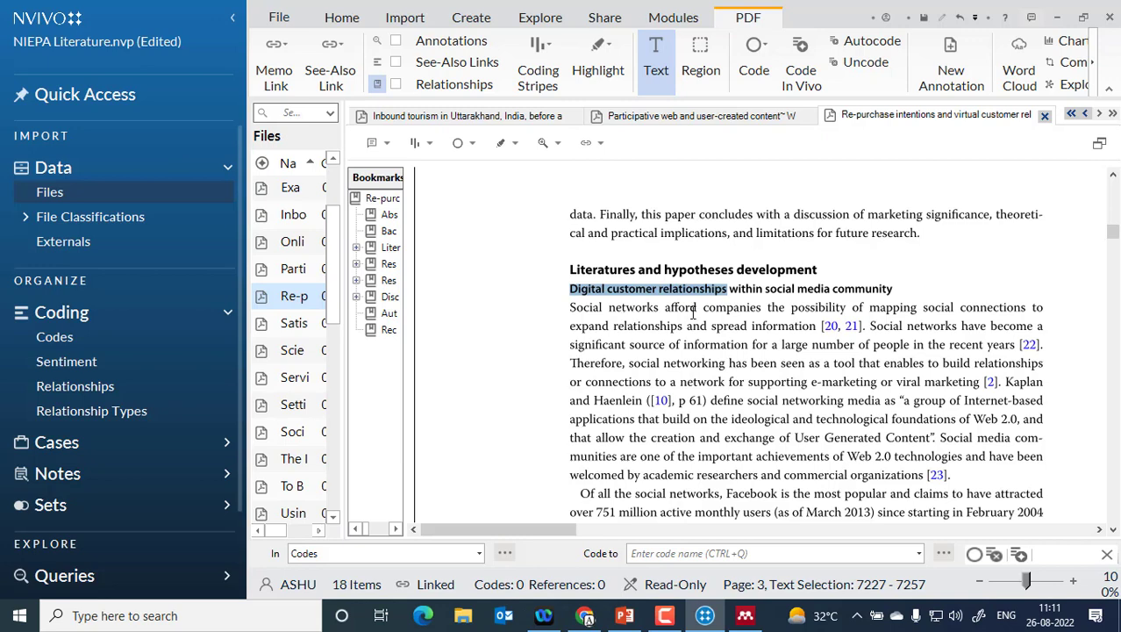
Start Code Selection on the heading and create a top-level code, New Code.
{"action": "right_click", "coordinate": [578, 296]}
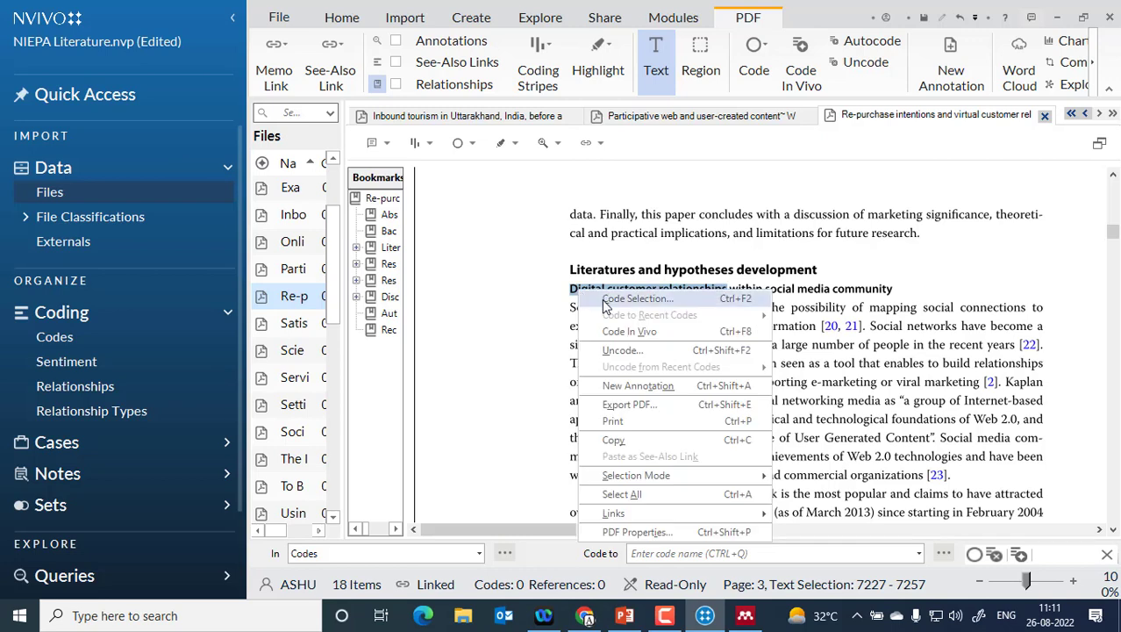
{"action": "left_click", "coordinate": [607, 299]}
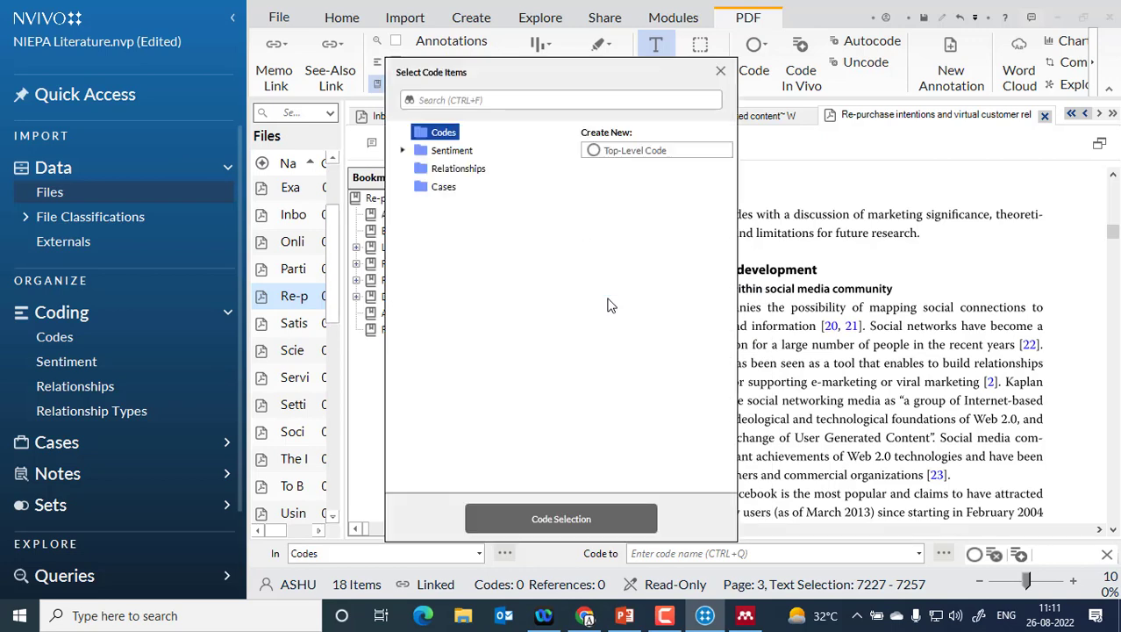
{"action": "left_click", "coordinate": [614, 152]}
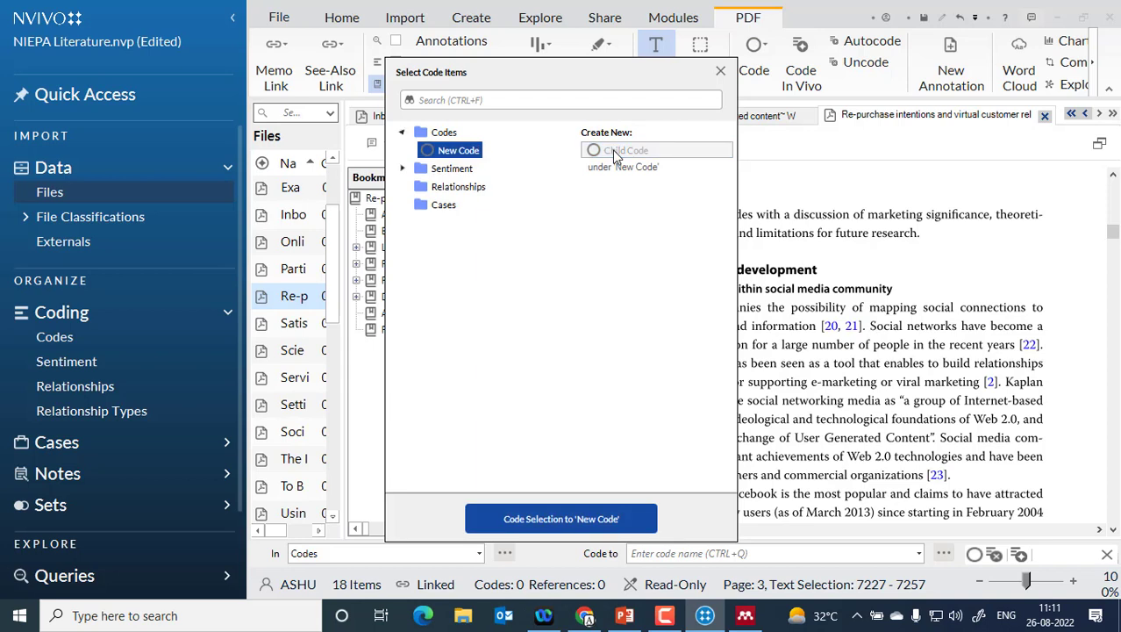
{"action": "left_click", "coordinate": [435, 187]}
{"action": "left_click", "coordinate": [455, 151]}
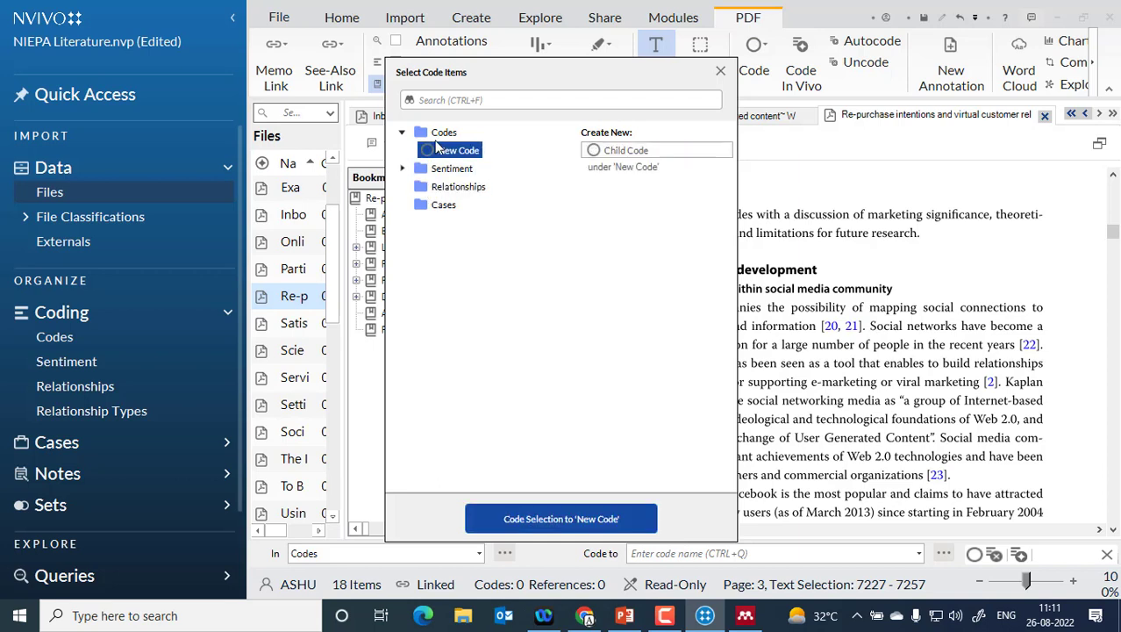
Add child code 'Digital Customer relationship' under New Code and code the heading to it.
{"action": "left_click", "coordinate": [595, 152]}
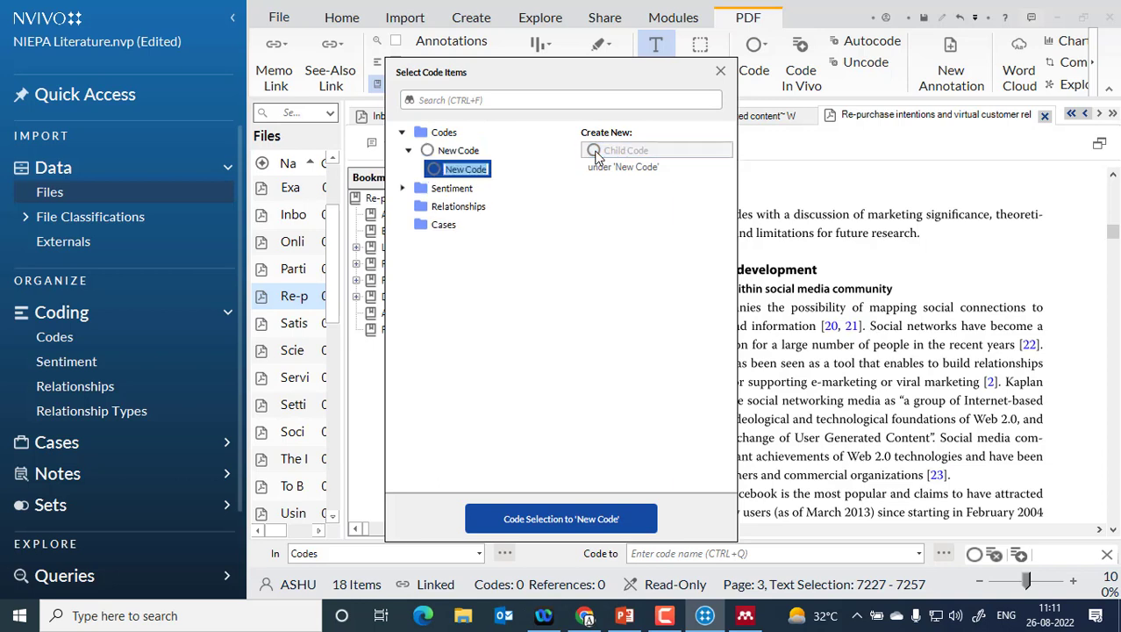
{"action": "type", "text": "Digital Customer"}
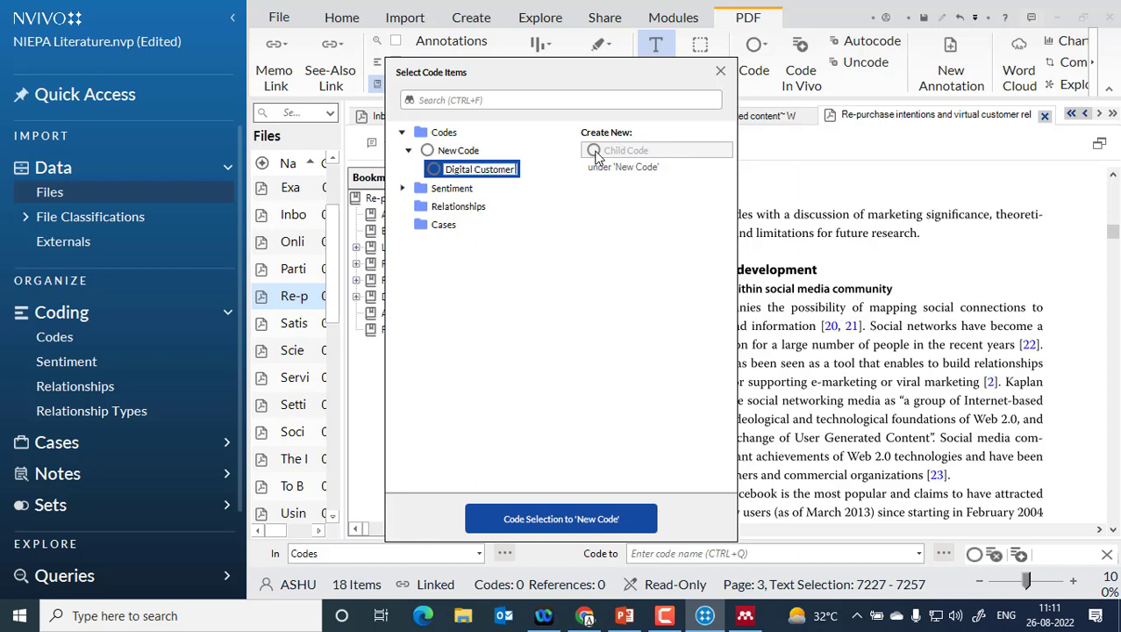
{"action": "type", "text": " relationship"}
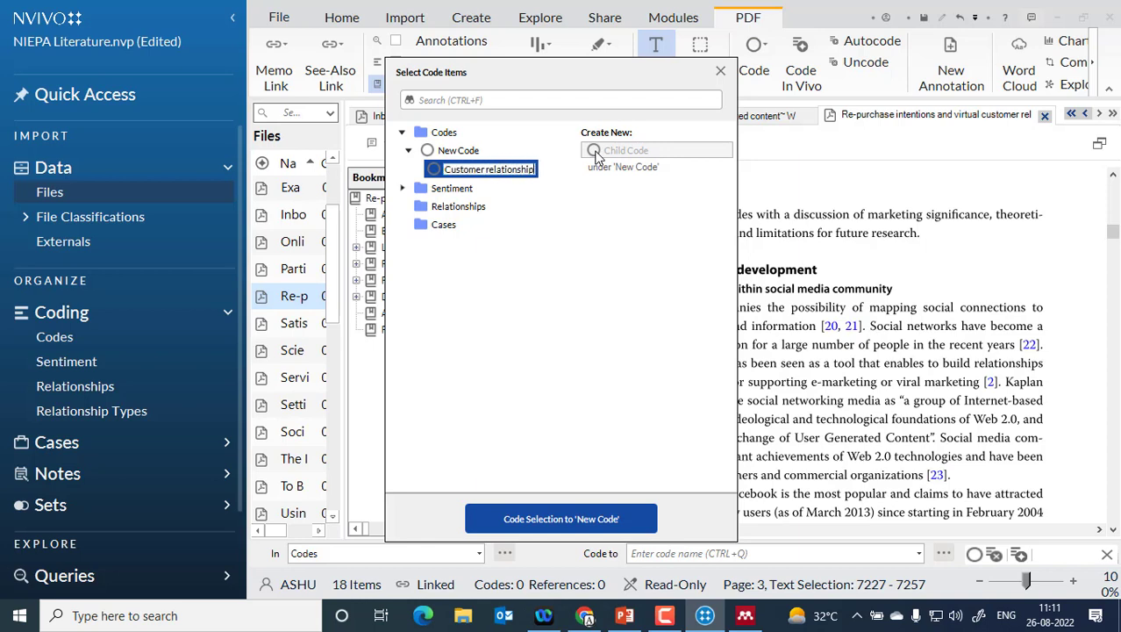
{"action": "key", "text": "Return"}
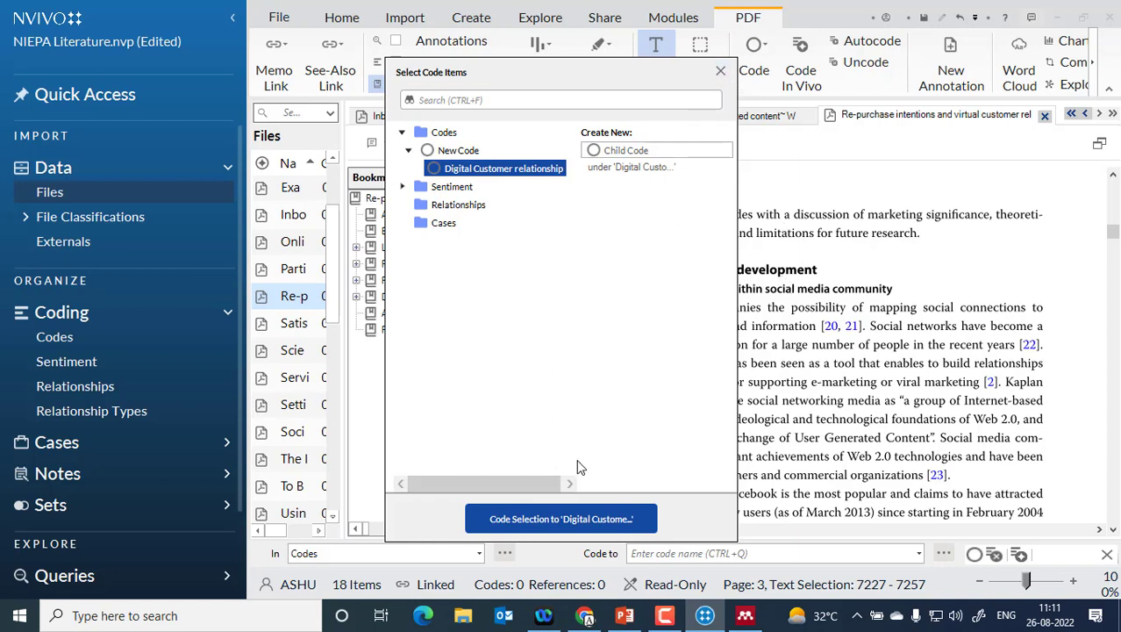
{"action": "left_click", "coordinate": [548, 519]}
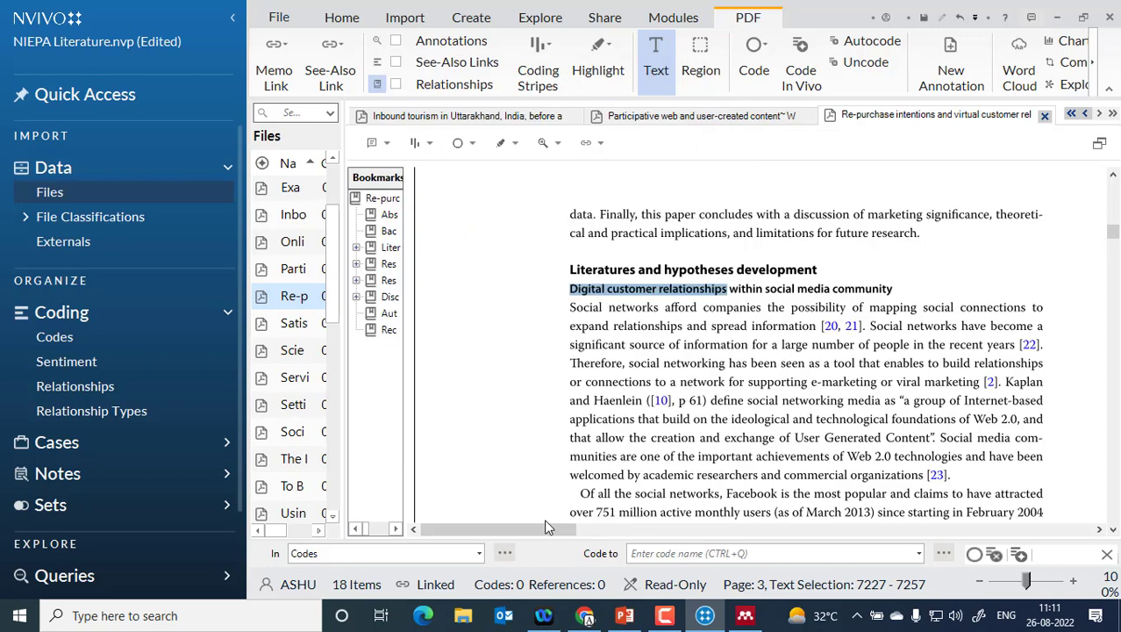
Select the sentence about social networks mapping connections and bring up its Code Selection options.
{"action": "left_click", "coordinate": [572, 307]}
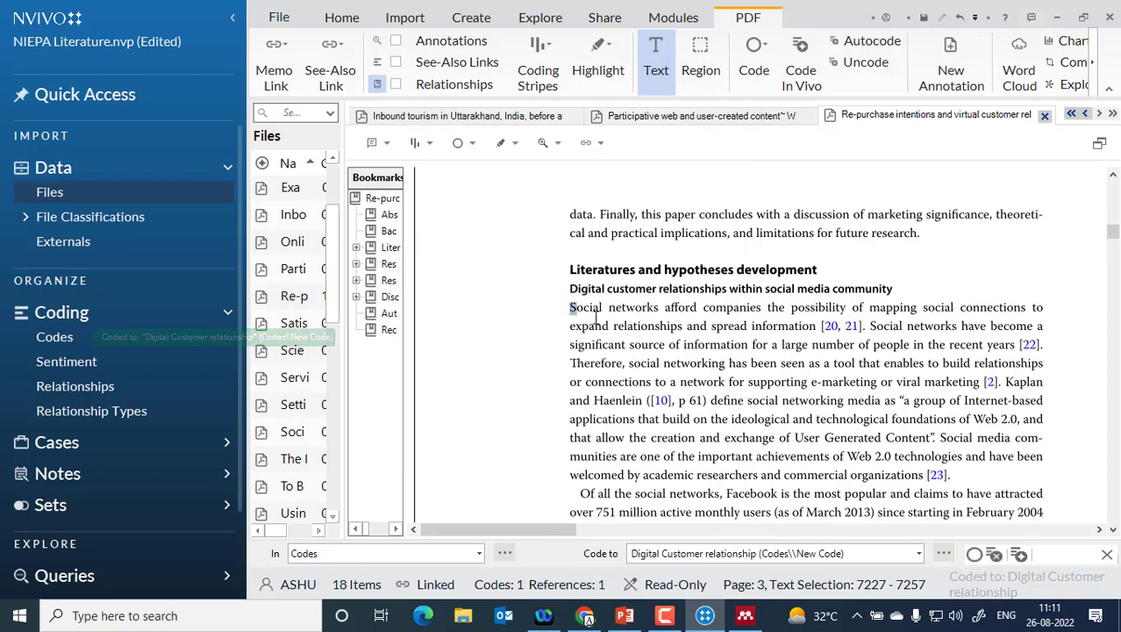
{"action": "left_click_drag", "start_coordinate": [596, 317], "coordinate": [817, 327]}
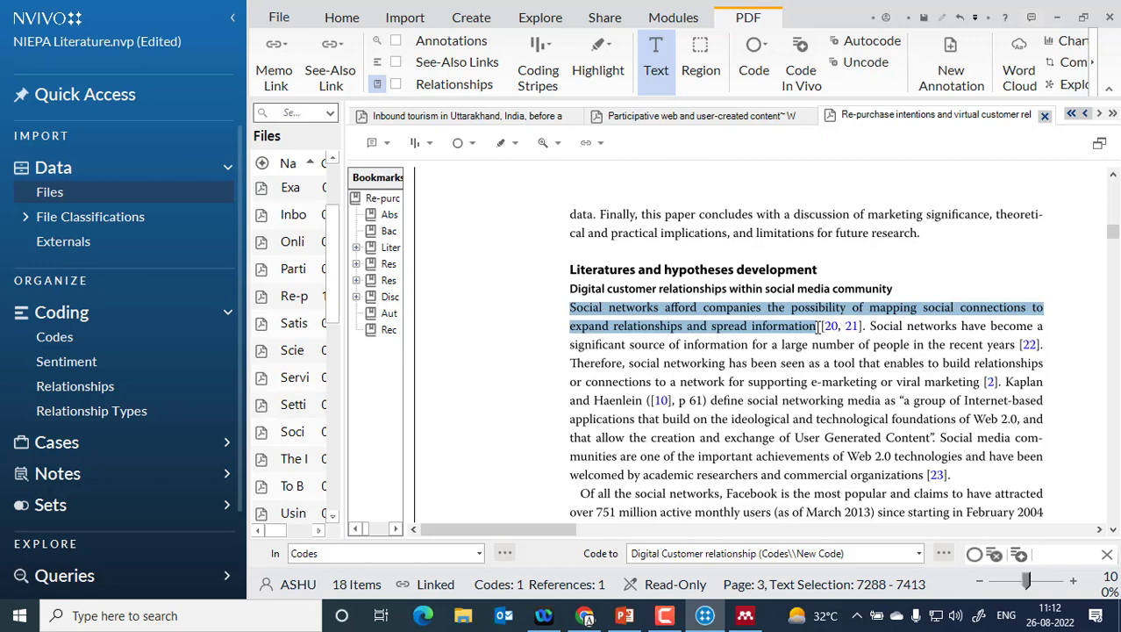
{"action": "right_click", "coordinate": [713, 332]}
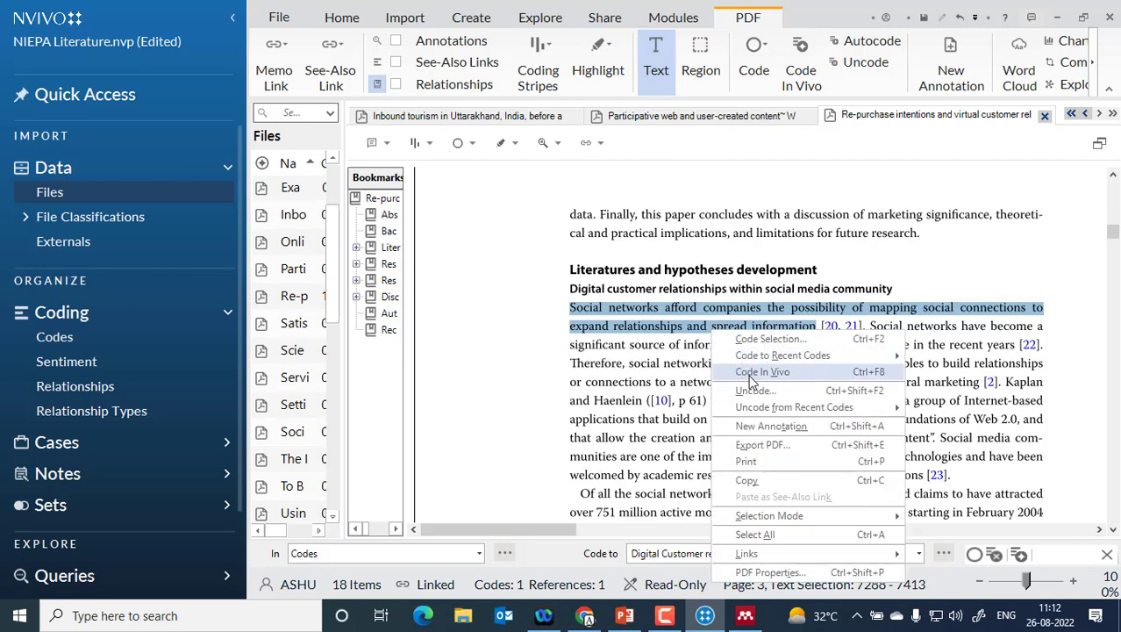
{"action": "mouse_move", "coordinate": [751, 360]}
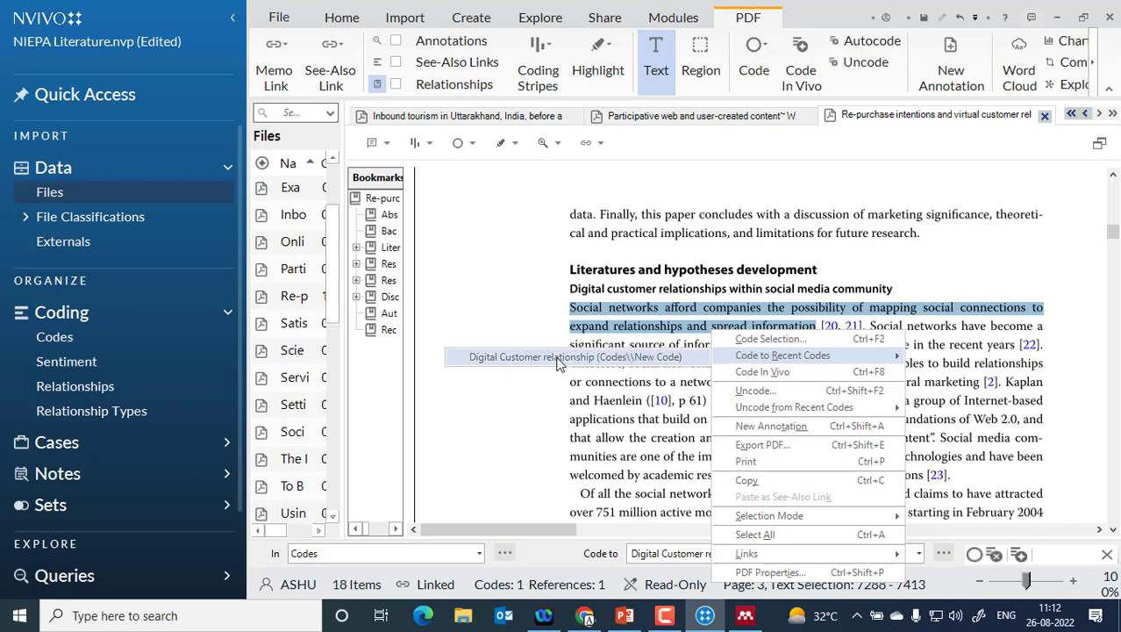
{"action": "left_click", "coordinate": [761, 342]}
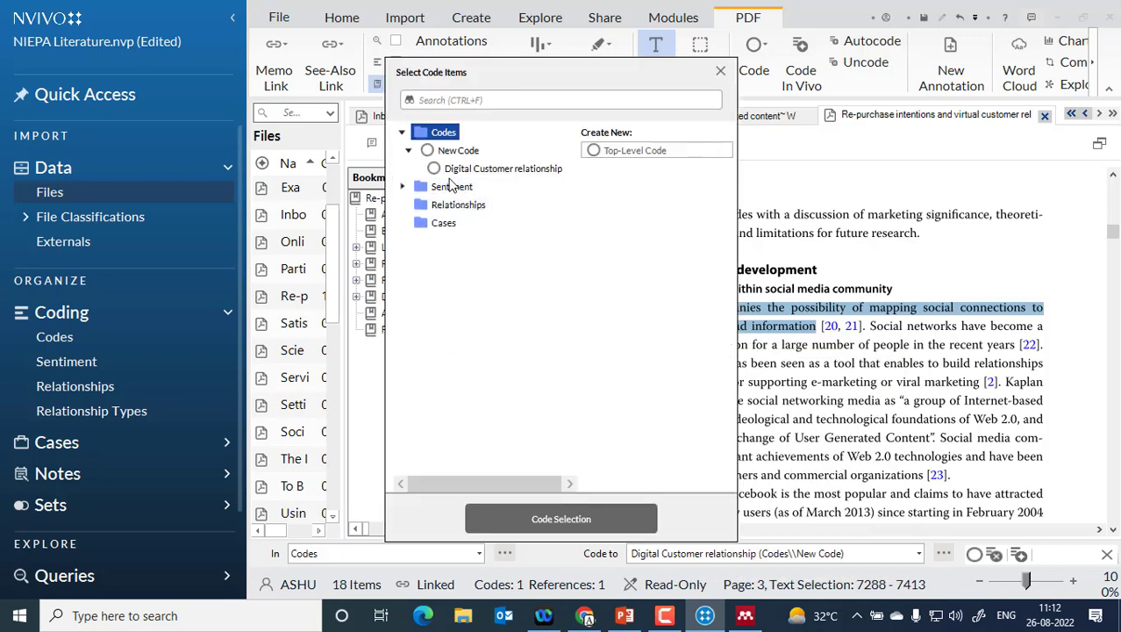
Code the selected sentence to Digital Customer relationship in the Select Code Items dialog.
{"action": "left_click", "coordinate": [437, 173]}
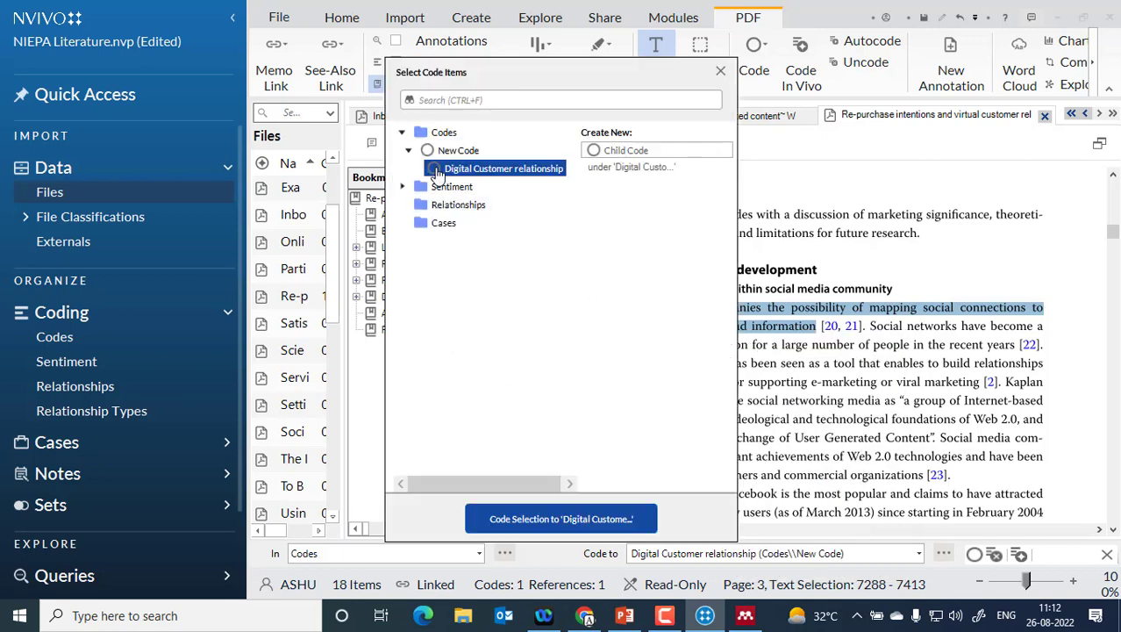
{"action": "left_click", "coordinate": [514, 519]}
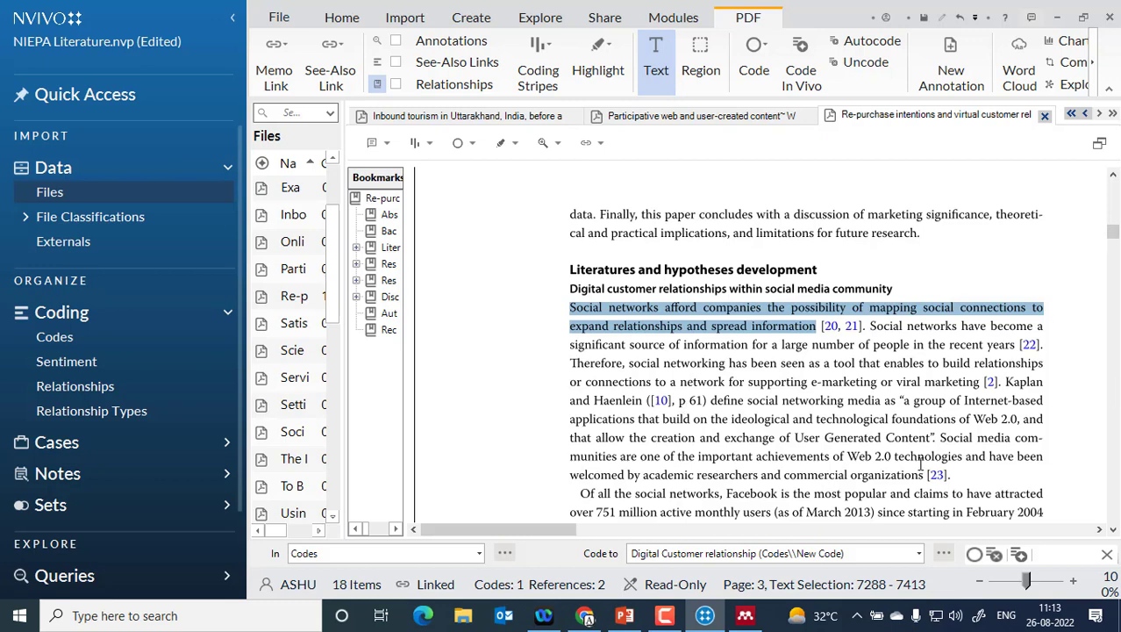
Reselect the 'Social networks afford companies…' sentence and open its context menu.
{"action": "left_click", "coordinate": [805, 411]}
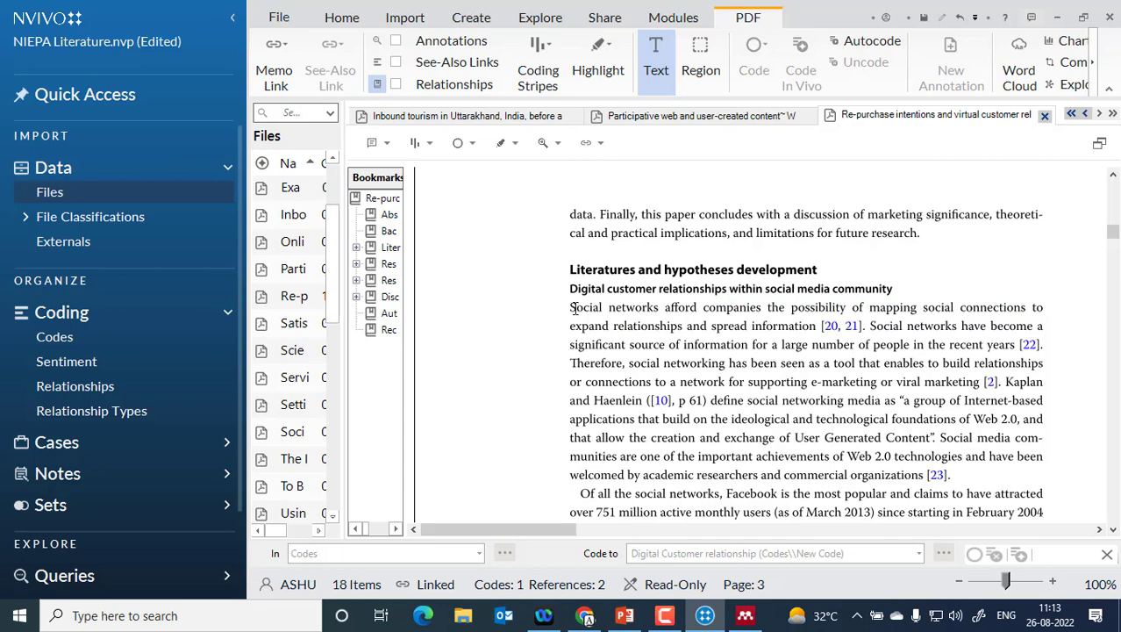
{"action": "left_click_drag", "start_coordinate": [577, 307], "coordinate": [815, 325]}
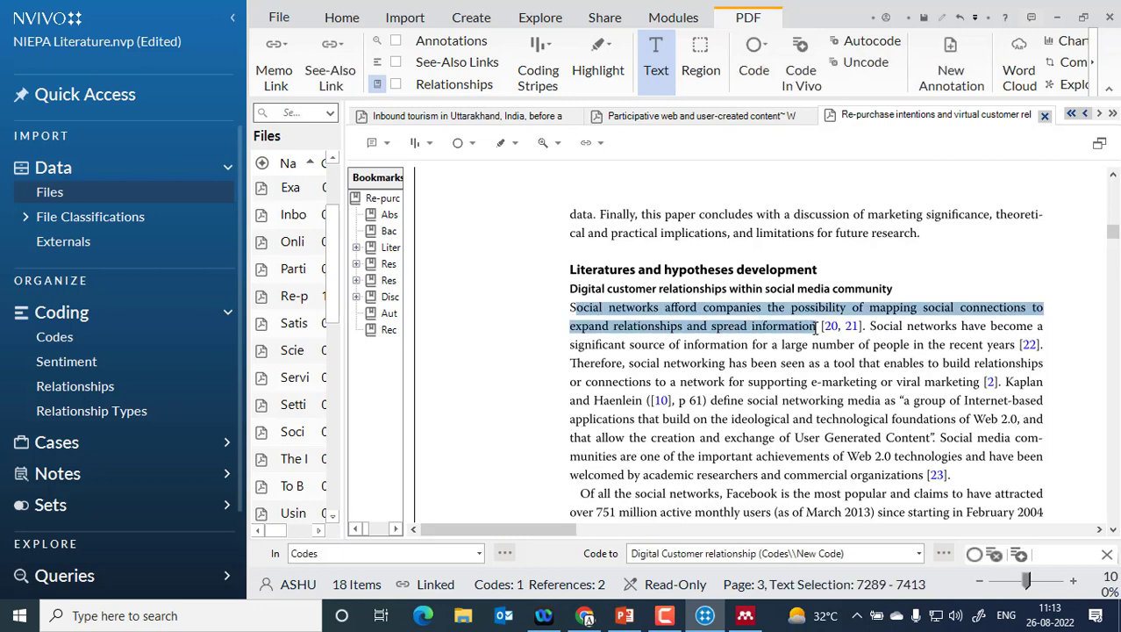
{"action": "left_click", "coordinate": [781, 356]}
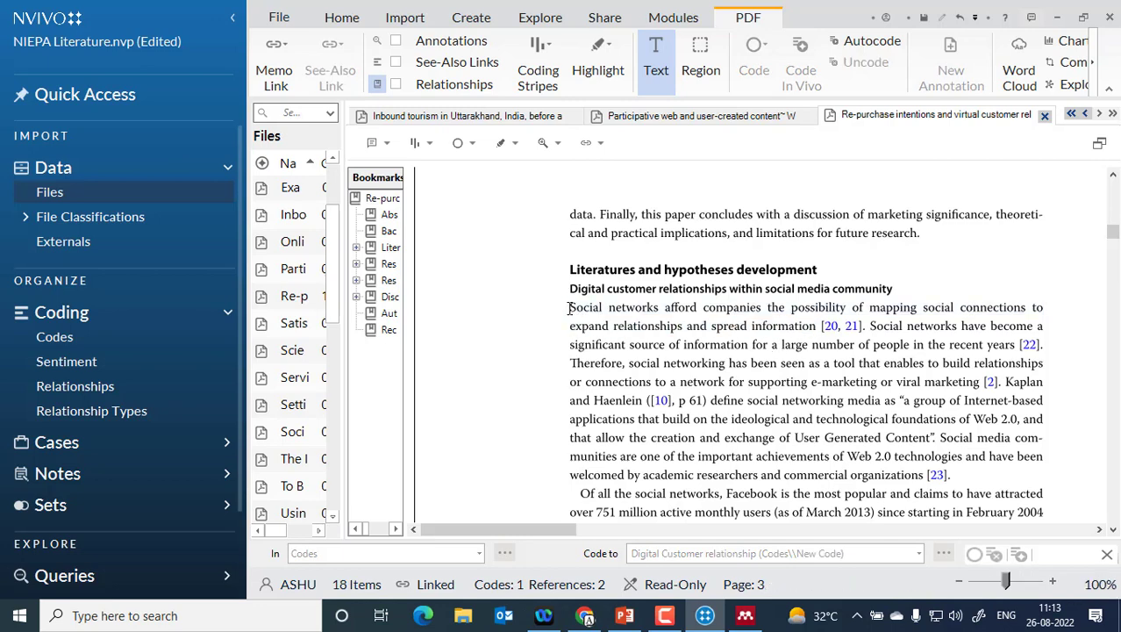
{"action": "mouse_move", "coordinate": [569, 307]}
{"action": "left_mouse_down"}
{"action": "mouse_move", "coordinate": [775, 313]}
{"action": "mouse_move", "coordinate": [815, 329]}
{"action": "left_mouse_up"}
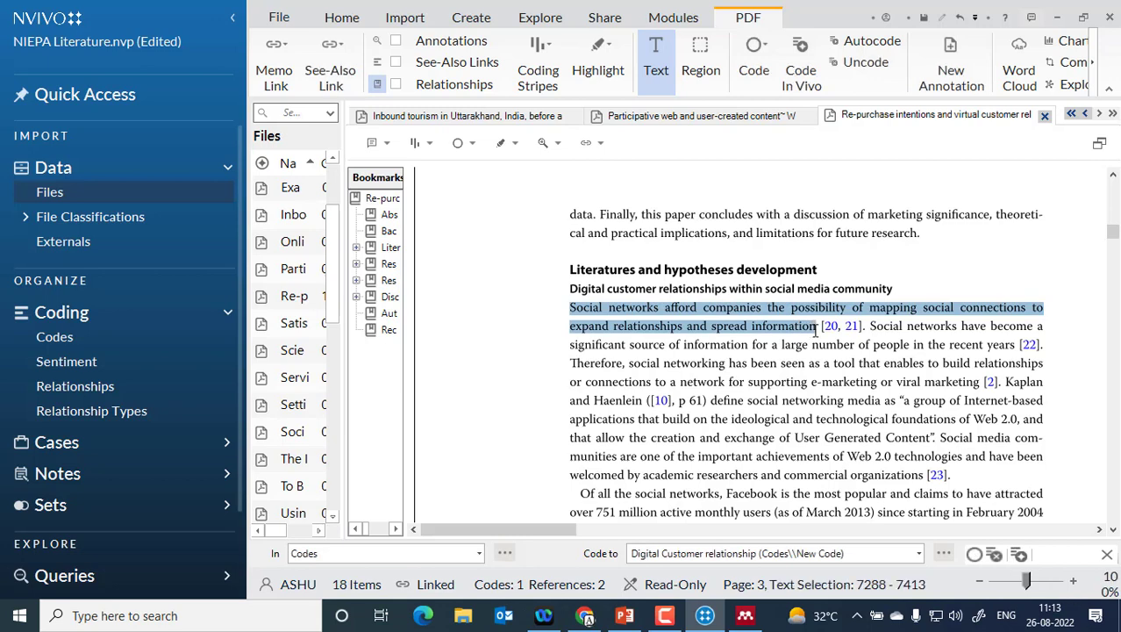
{"action": "right_click", "coordinate": [740, 335]}
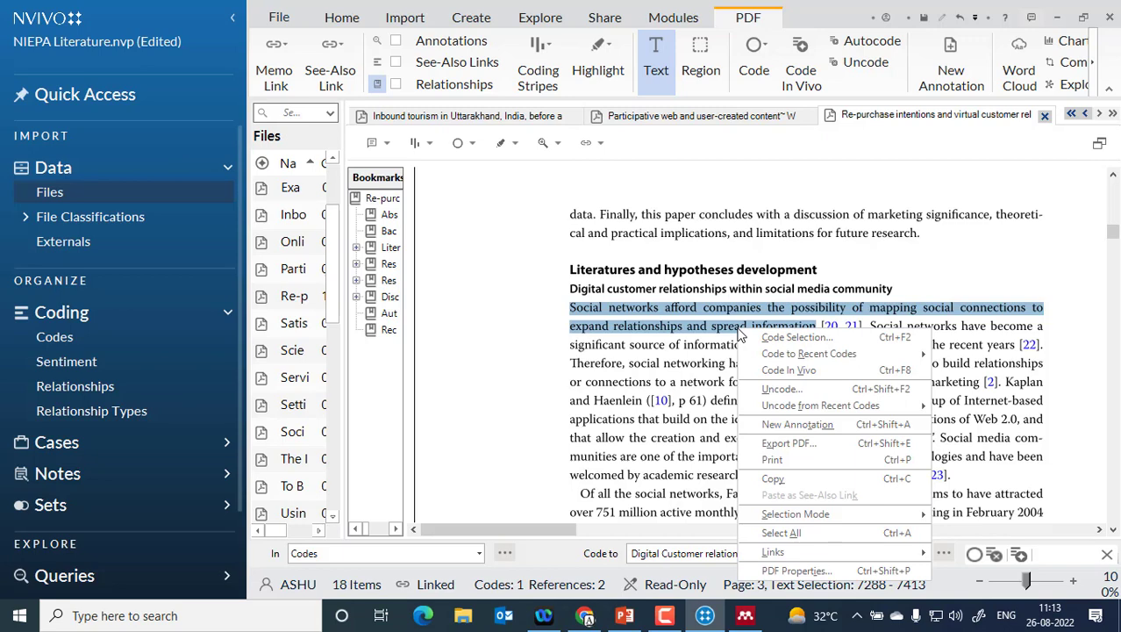
Annotate the sentence: 'Required to be used while writing introduction. It talks about social network importance.'.
{"action": "left_click", "coordinate": [776, 426]}
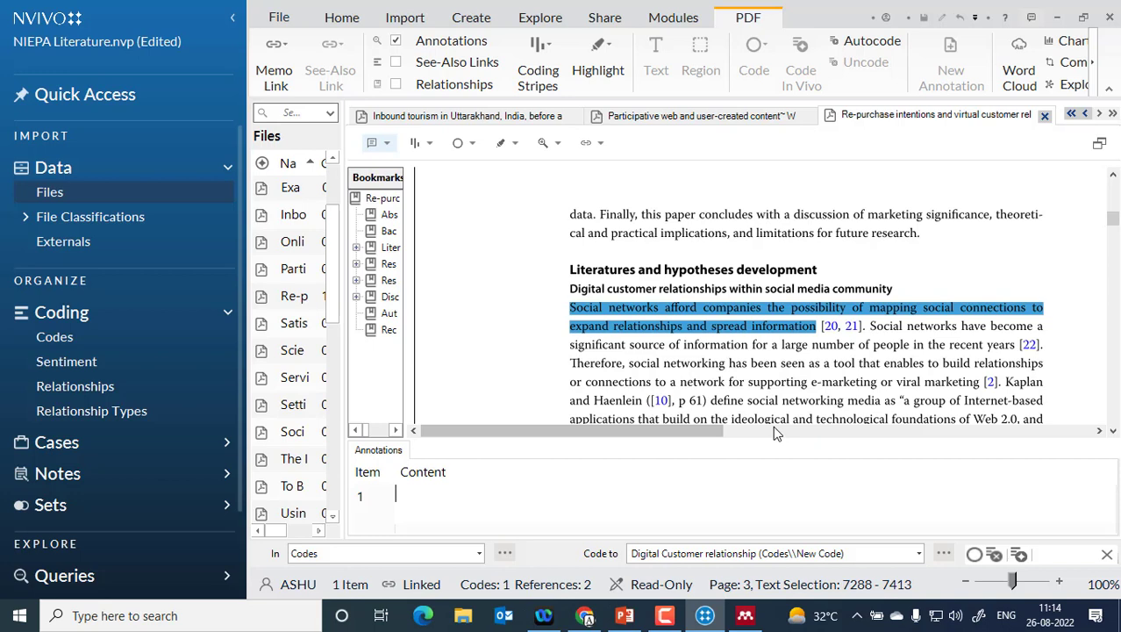
{"action": "type", "text": "Requ"}
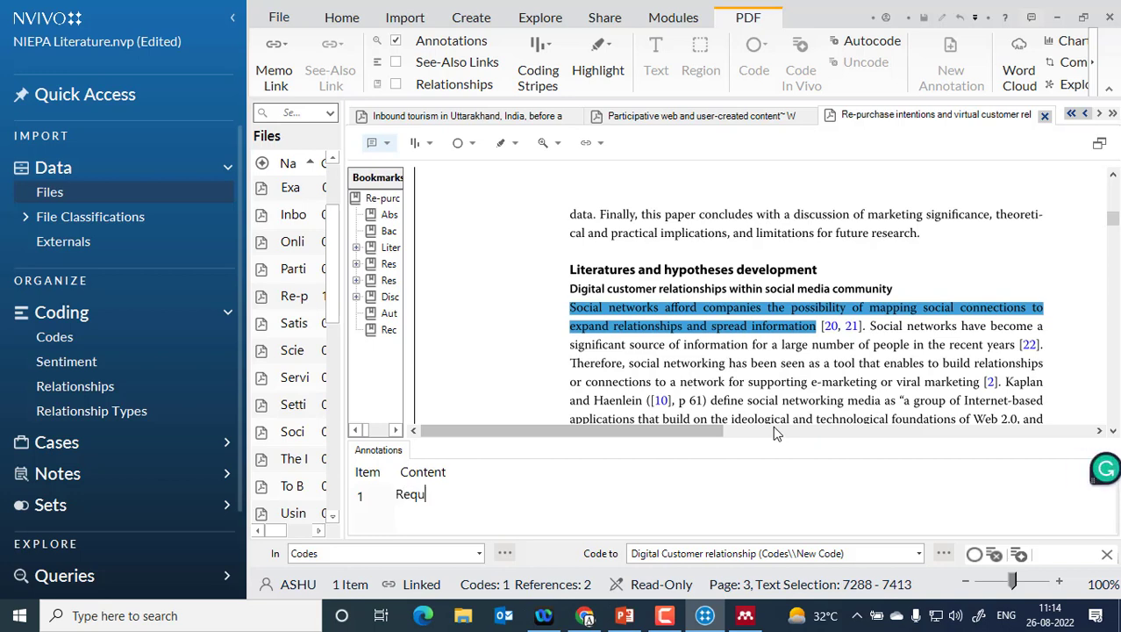
{"action": "type", "text": "ired to be used whi"}
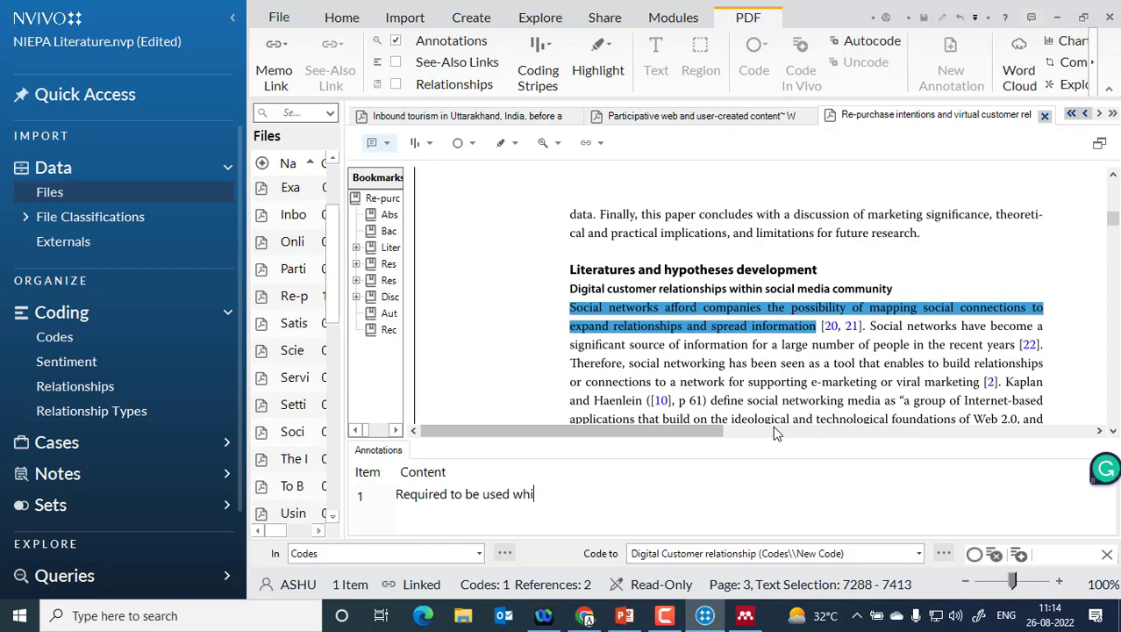
{"action": "type", "text": "le writing introduction"}
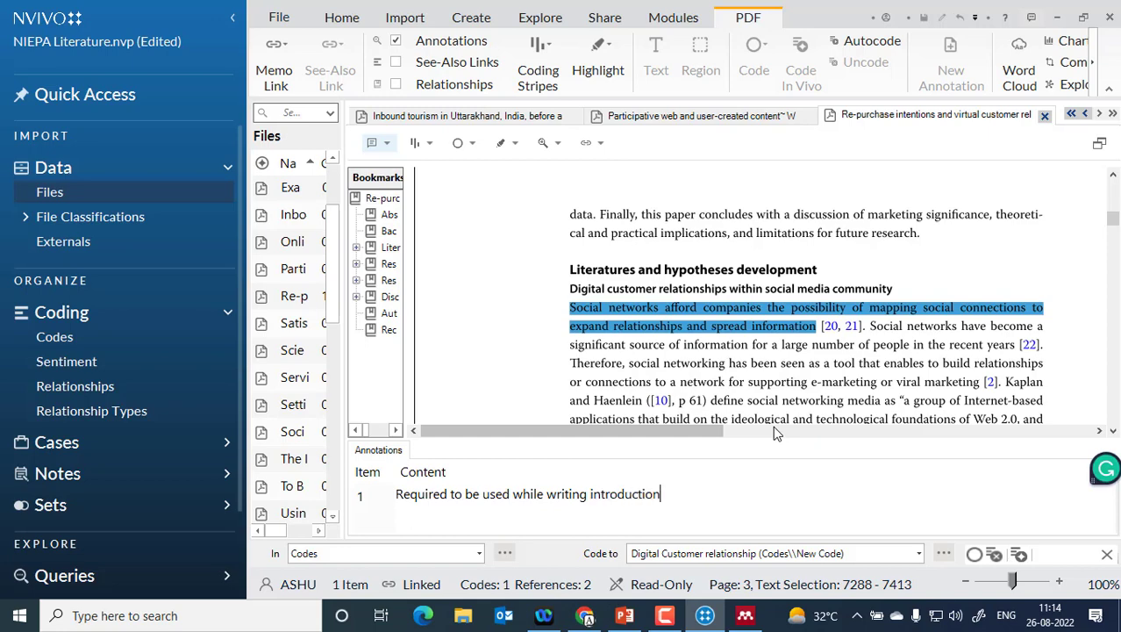
{"action": "type", "text": ". It "}
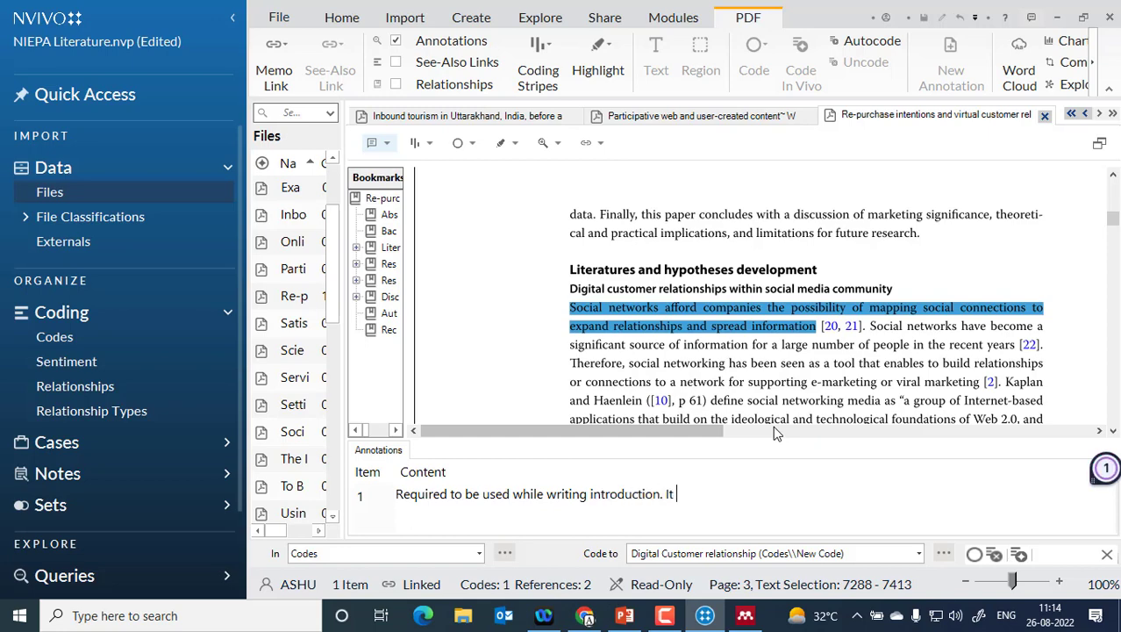
{"action": "type", "text": "talks about"}
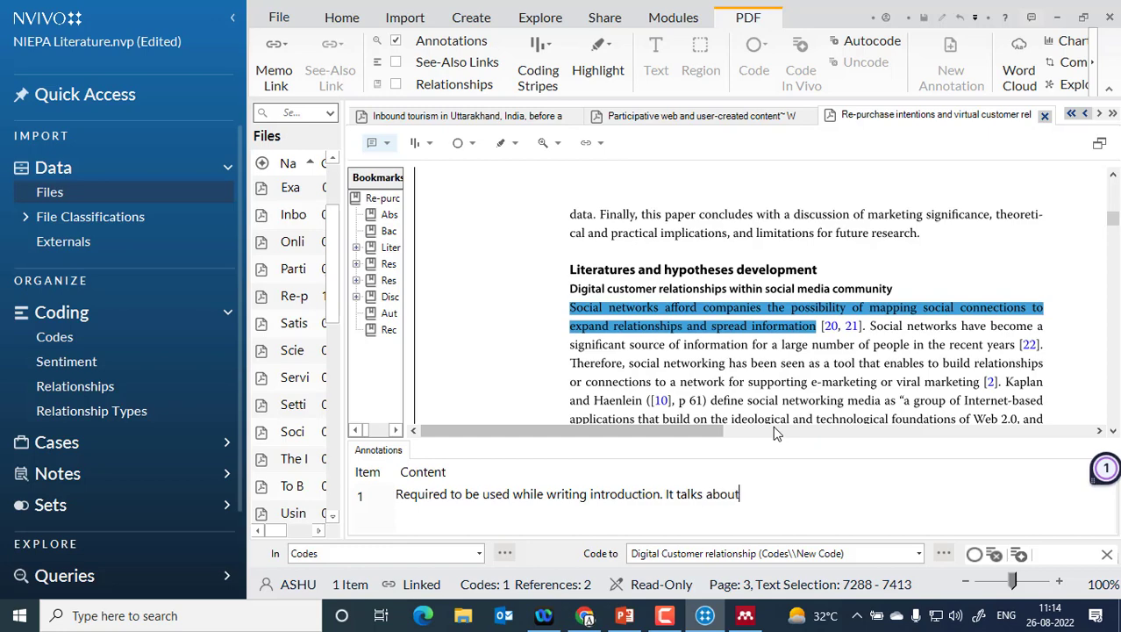
{"action": "type", "text": " social net"}
{"action": "type", "text": "wor"}
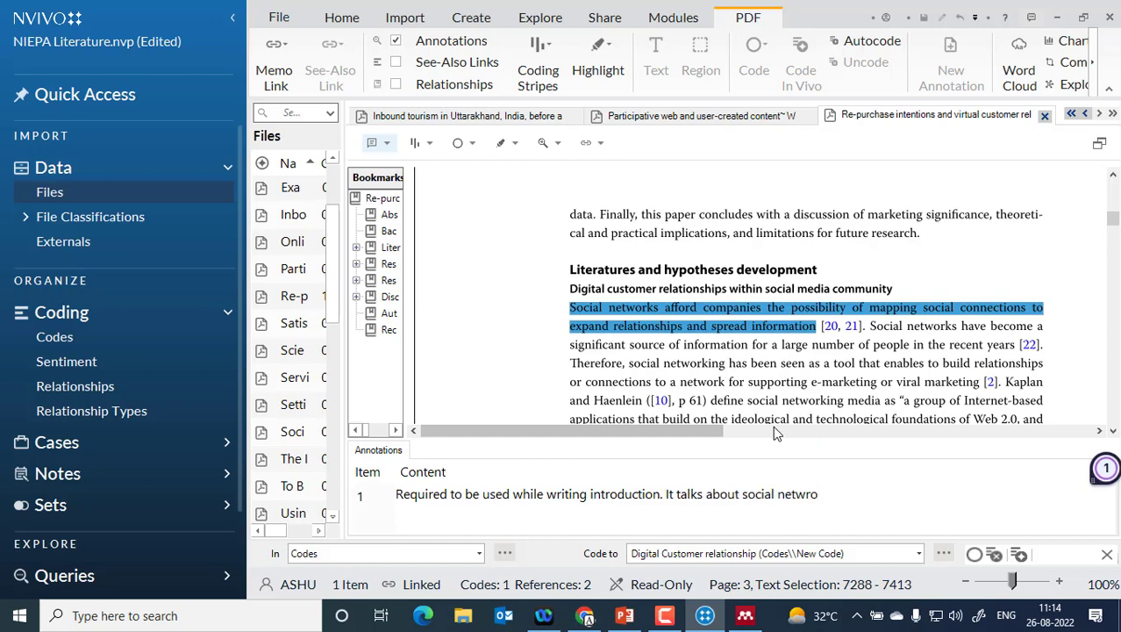
{"action": "key", "text": "BackSpace"}
{"action": "key", "text": "BackSpace"}
{"action": "type", "text": "ork importance."}
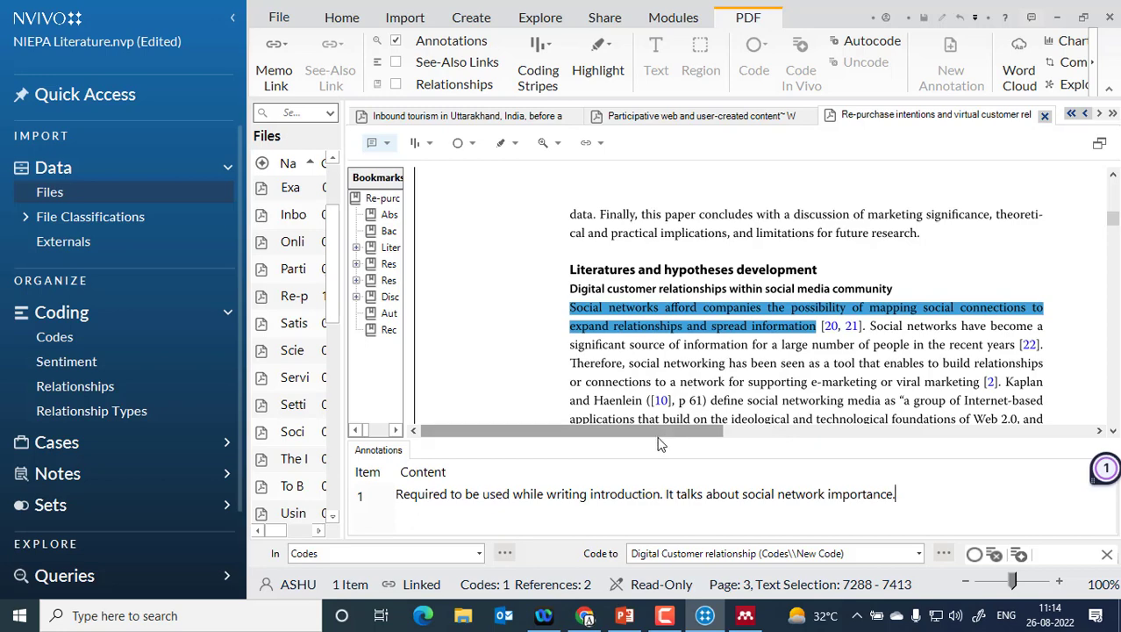
{"action": "left_click", "coordinate": [517, 374]}
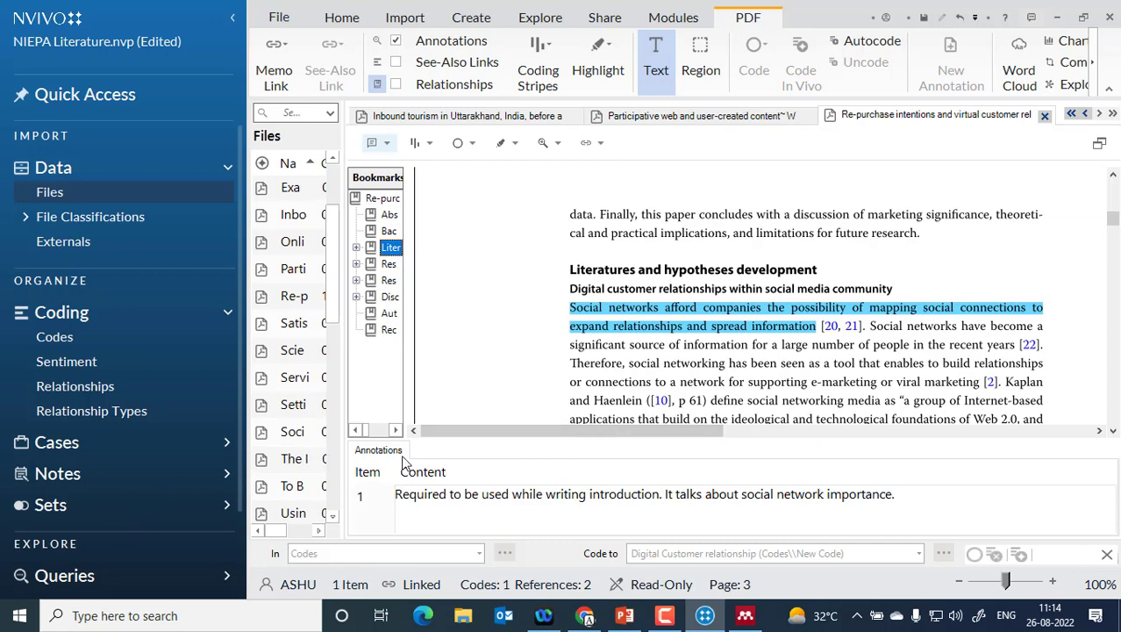
Show the Annotations list under Notes and select the Re-purchase paper's annotation entry.
{"action": "left_click_drag", "start_coordinate": [240, 409], "coordinate": [233, 498]}
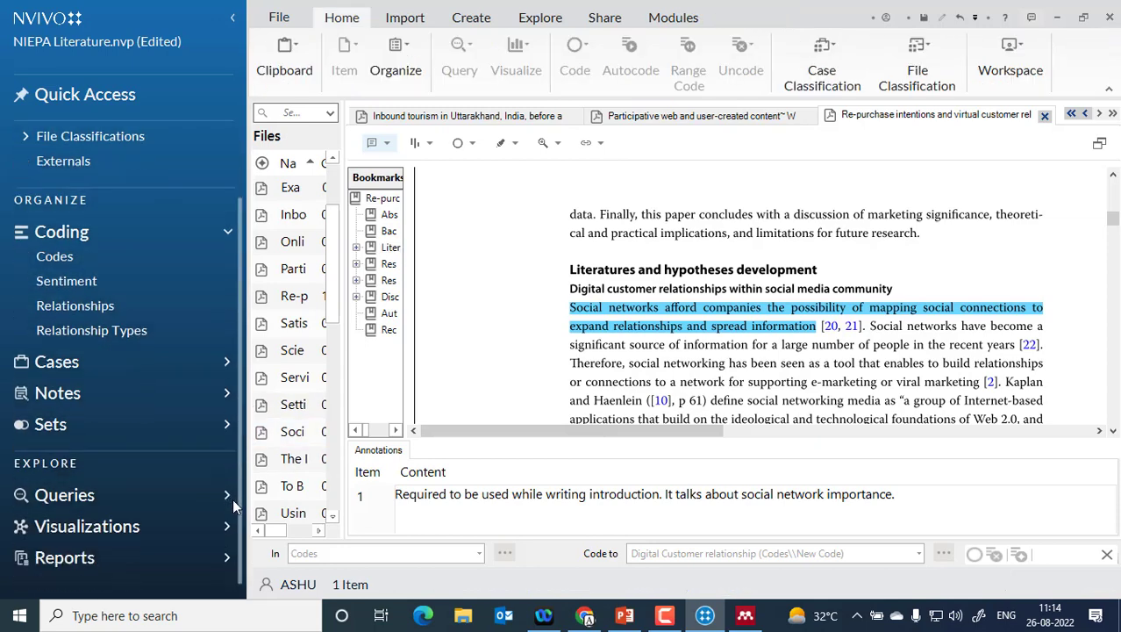
{"action": "left_click", "coordinate": [213, 402]}
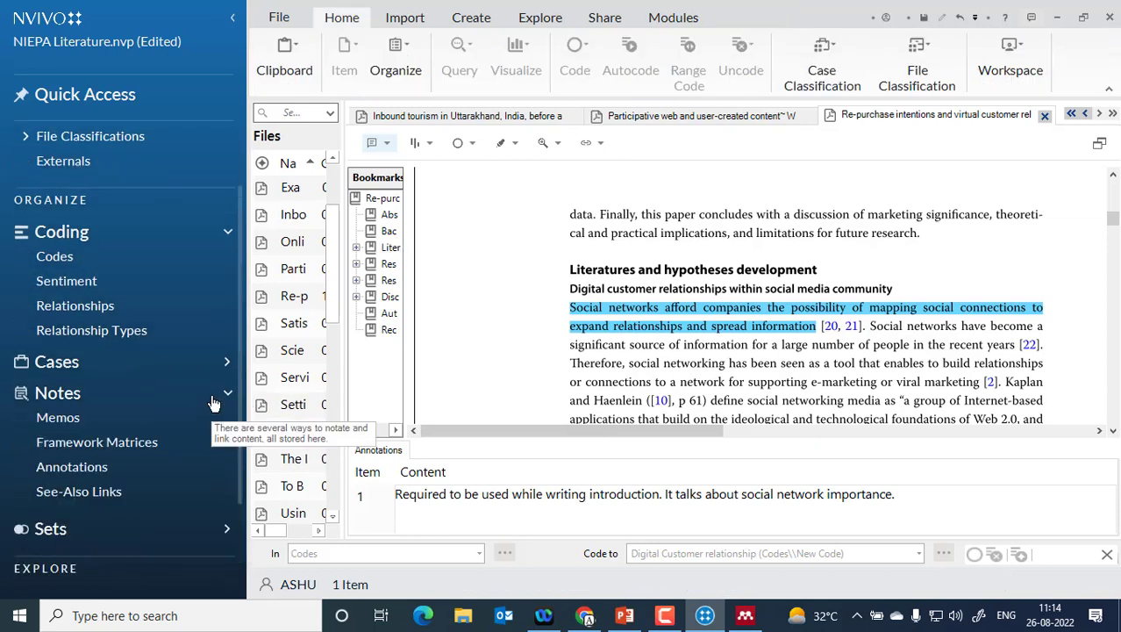
{"action": "left_click", "coordinate": [103, 472]}
{"action": "left_click", "coordinate": [279, 187]}
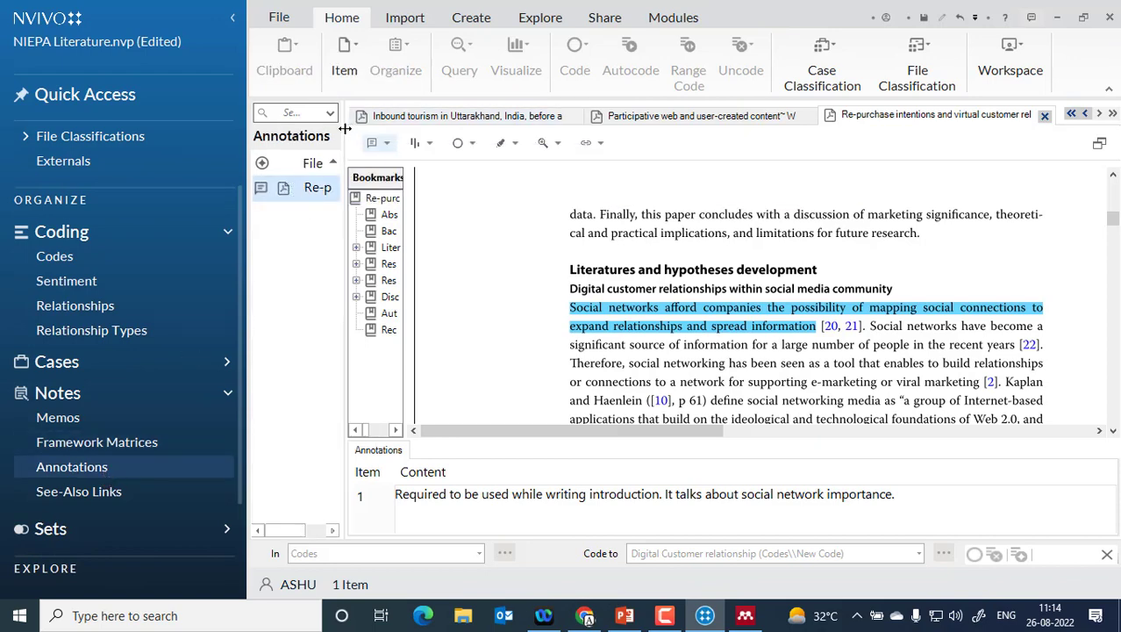
{"action": "left_click_drag", "start_coordinate": [344, 125], "coordinate": [525, 123]}
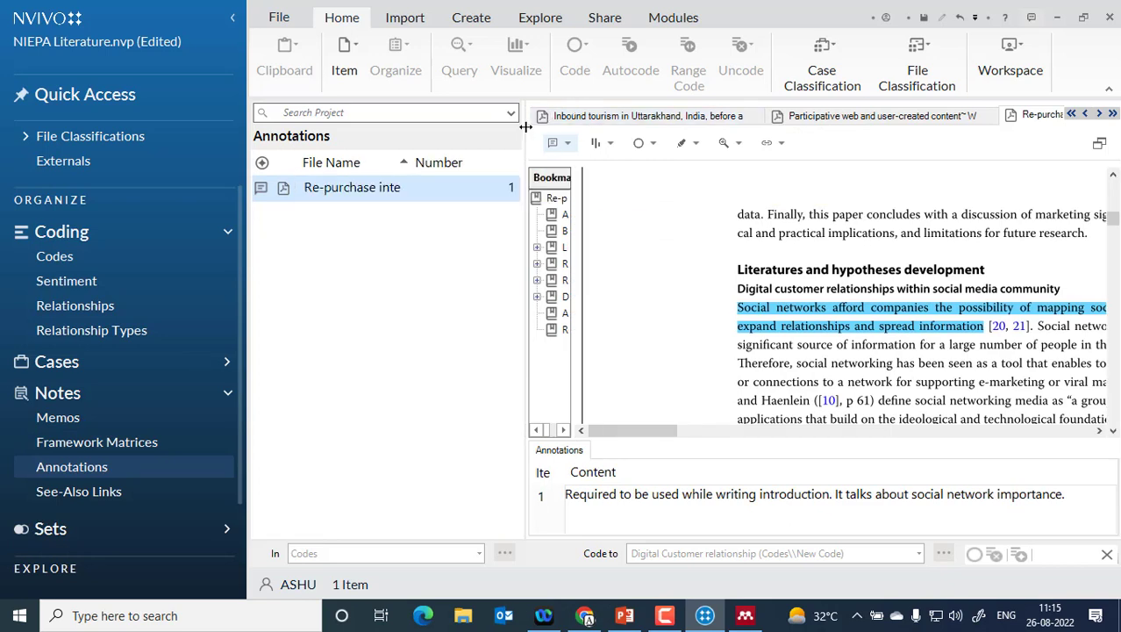
{"action": "left_click_drag", "start_coordinate": [525, 130], "coordinate": [447, 140]}
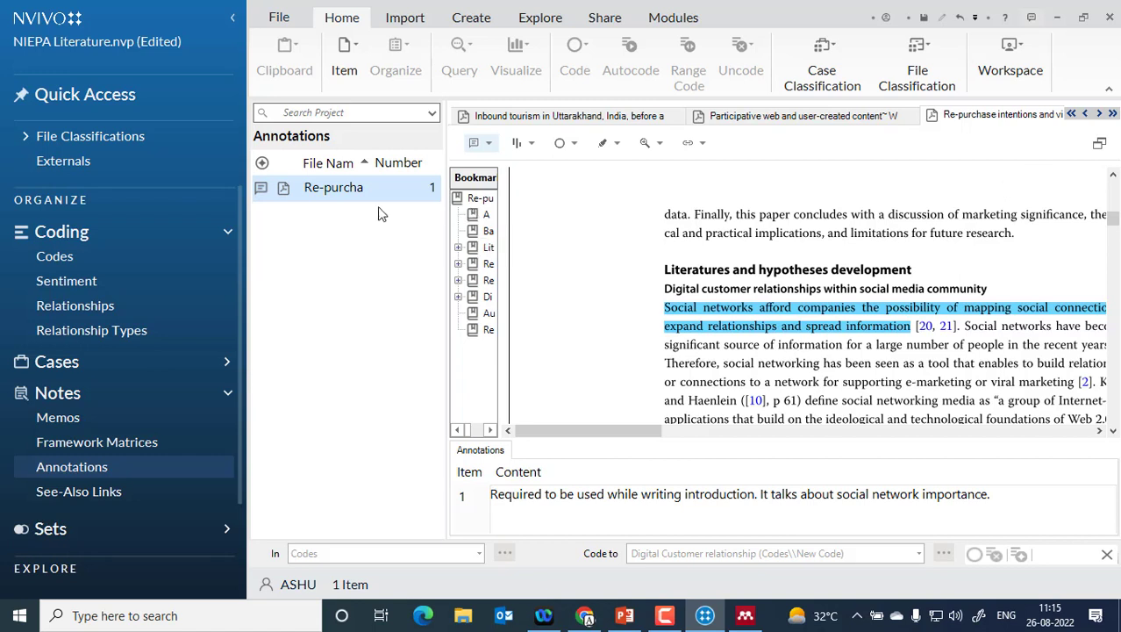
Close the Re-purchase intentions, Participative web, Inbound tourism and What drives me there tabs.
{"action": "left_click", "coordinate": [935, 115]}
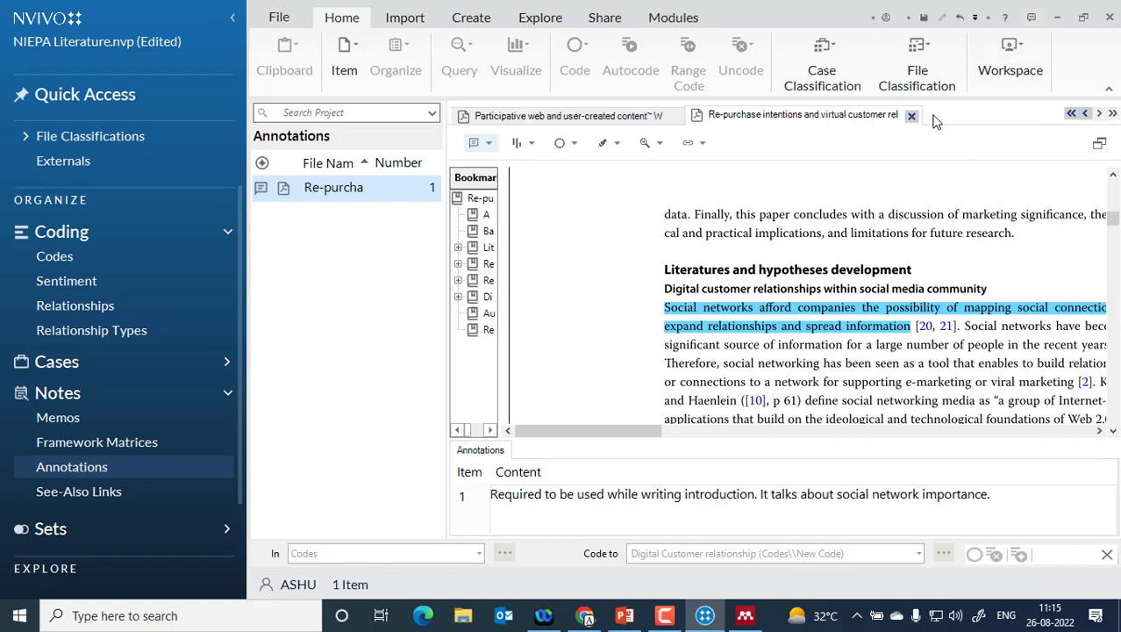
{"action": "left_click", "coordinate": [912, 116]}
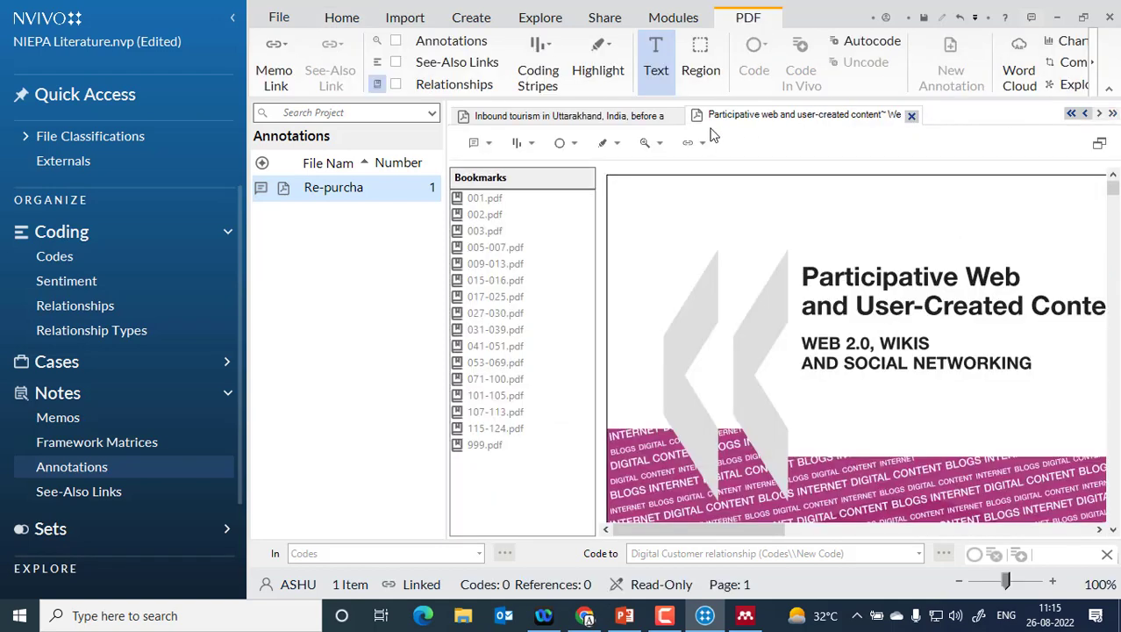
{"action": "left_click", "coordinate": [912, 116]}
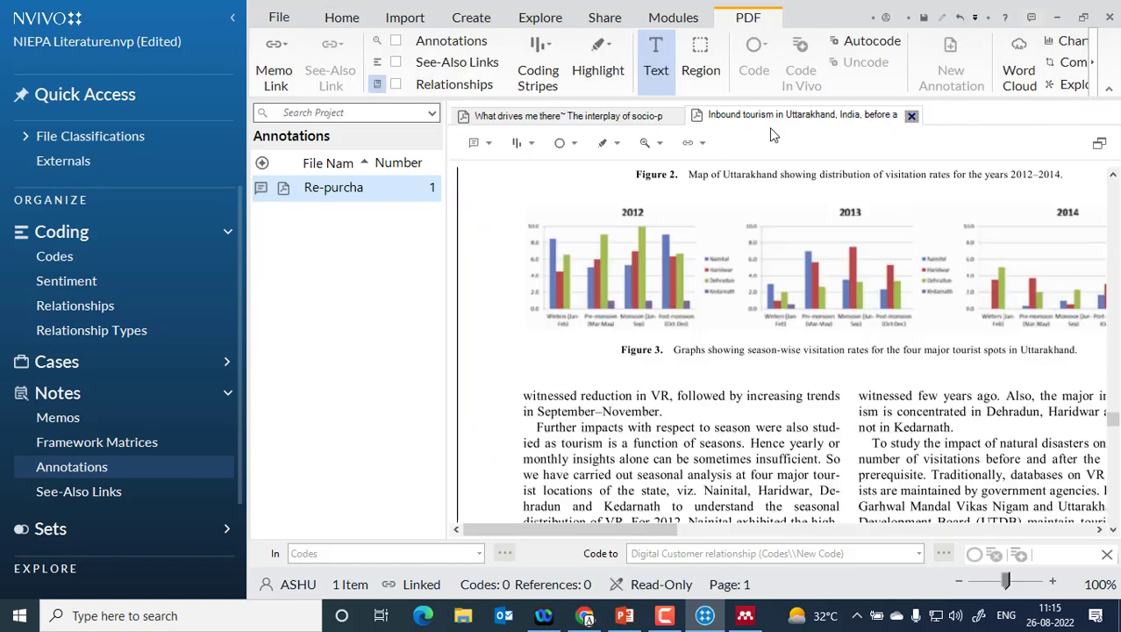
{"action": "left_click", "coordinate": [912, 117]}
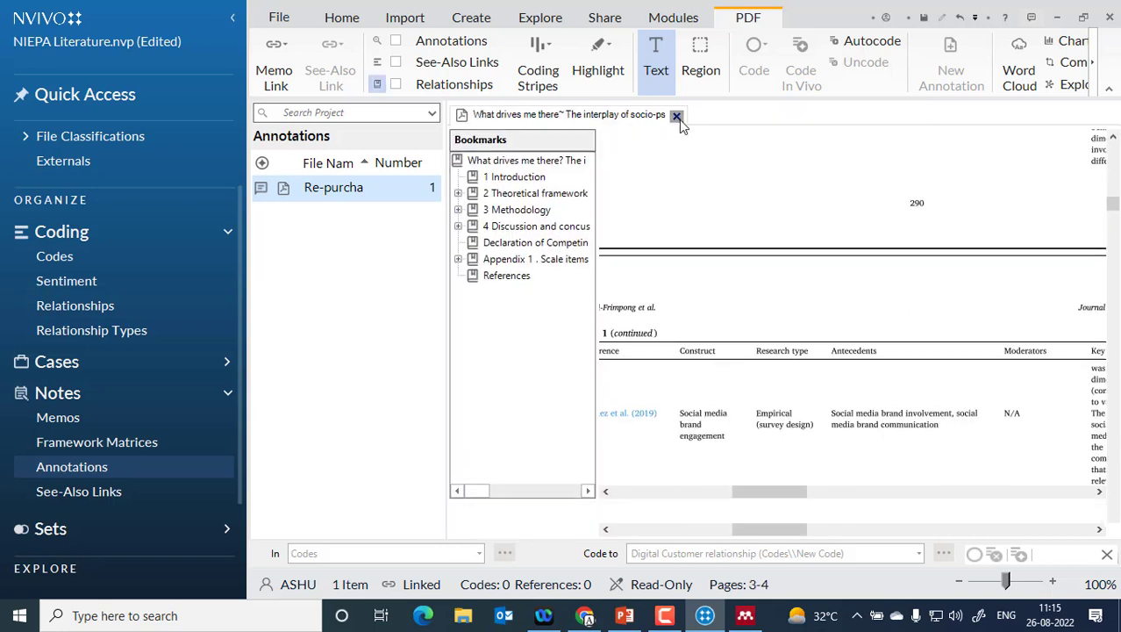
{"action": "left_click", "coordinate": [676, 116]}
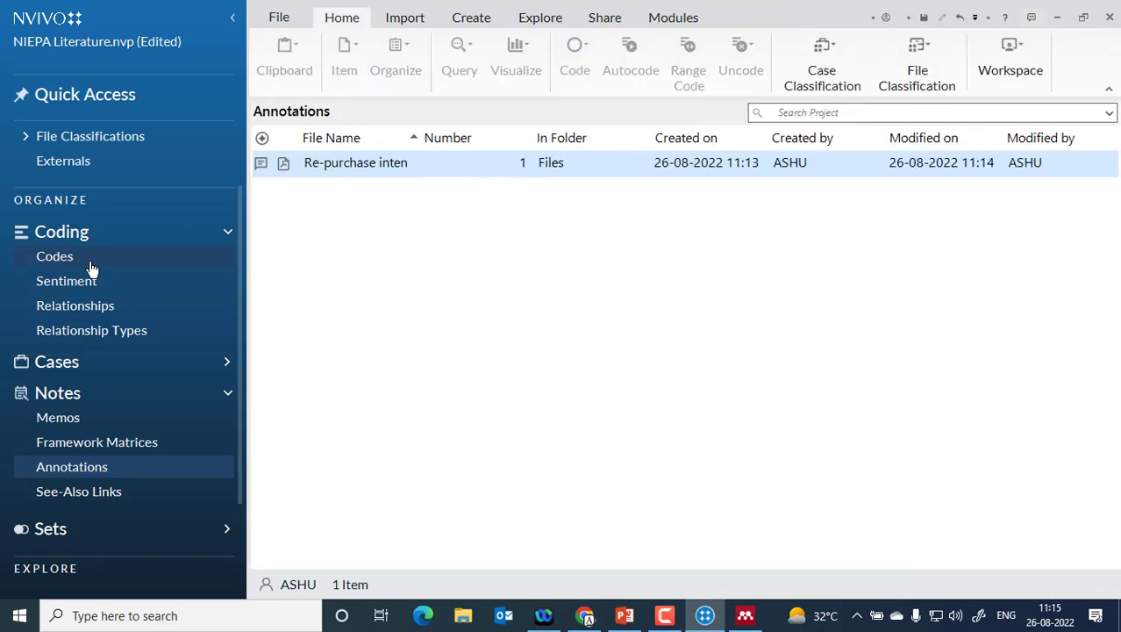
Shift-select the first five files in the Files list and bring up the Explore ribbon.
{"action": "left_click", "coordinate": [104, 139]}
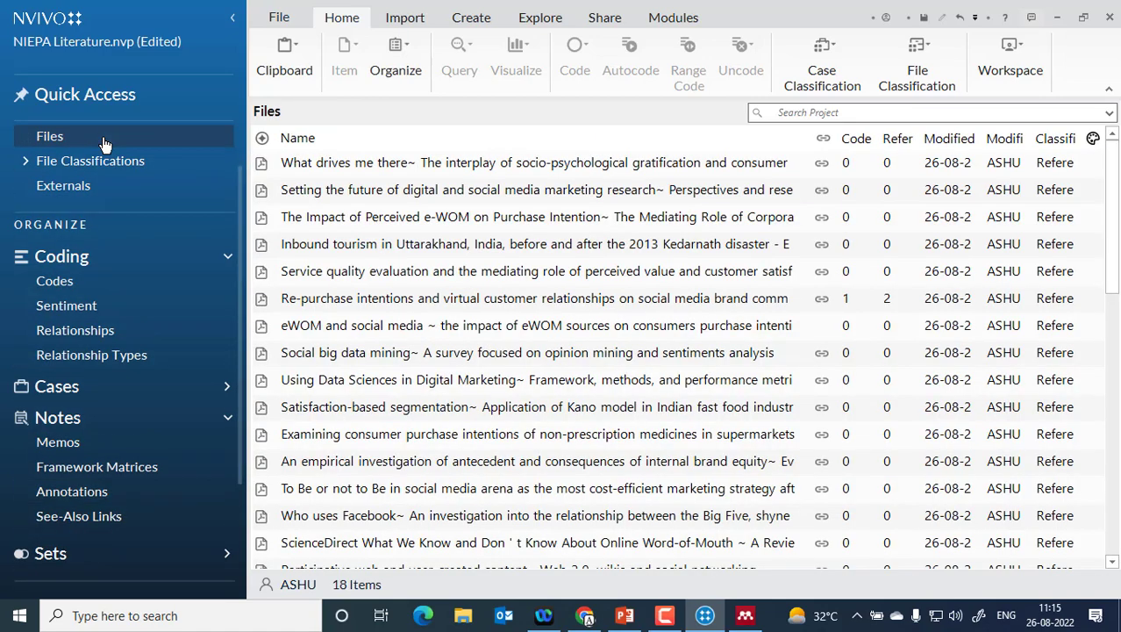
{"action": "left_click", "coordinate": [401, 166]}
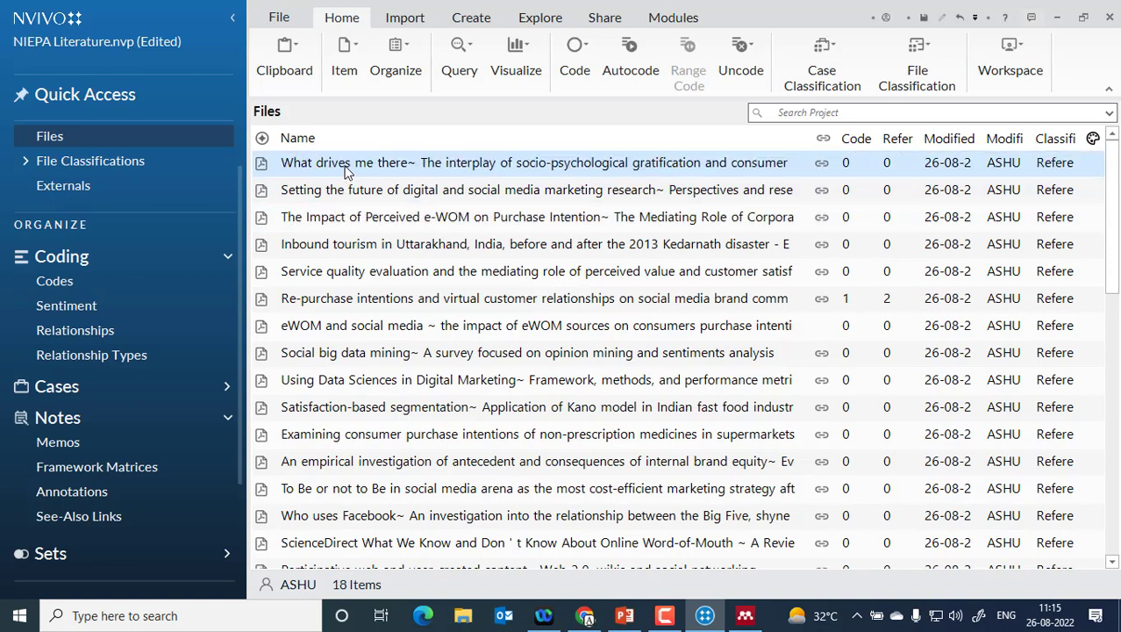
{"action": "key", "text": "shift+Down"}
{"action": "key", "text": "shift+Down"}
{"action": "key", "text": "shift+Down"}
{"action": "key", "text": "shift+Down"}
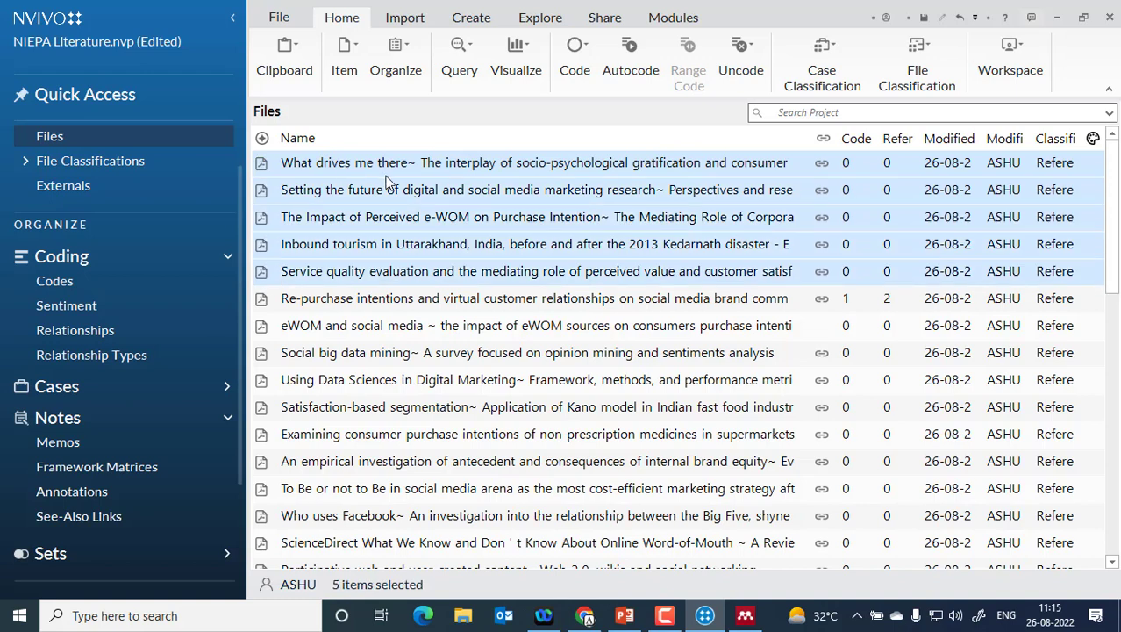
{"action": "right_click", "coordinate": [471, 225]}
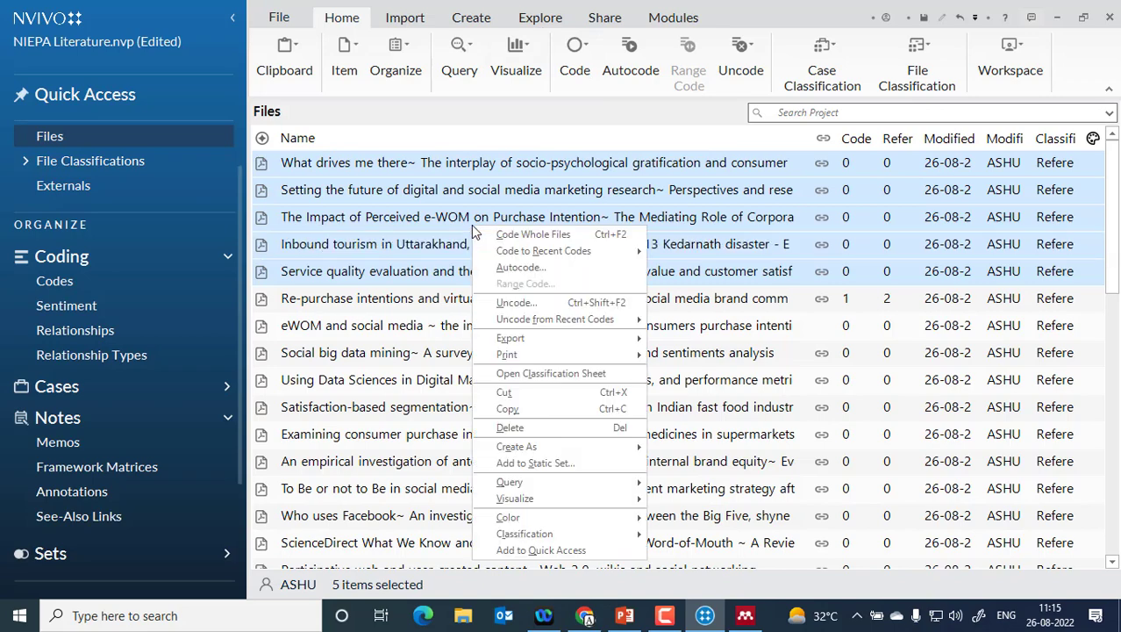
{"action": "left_click", "coordinate": [535, 19]}
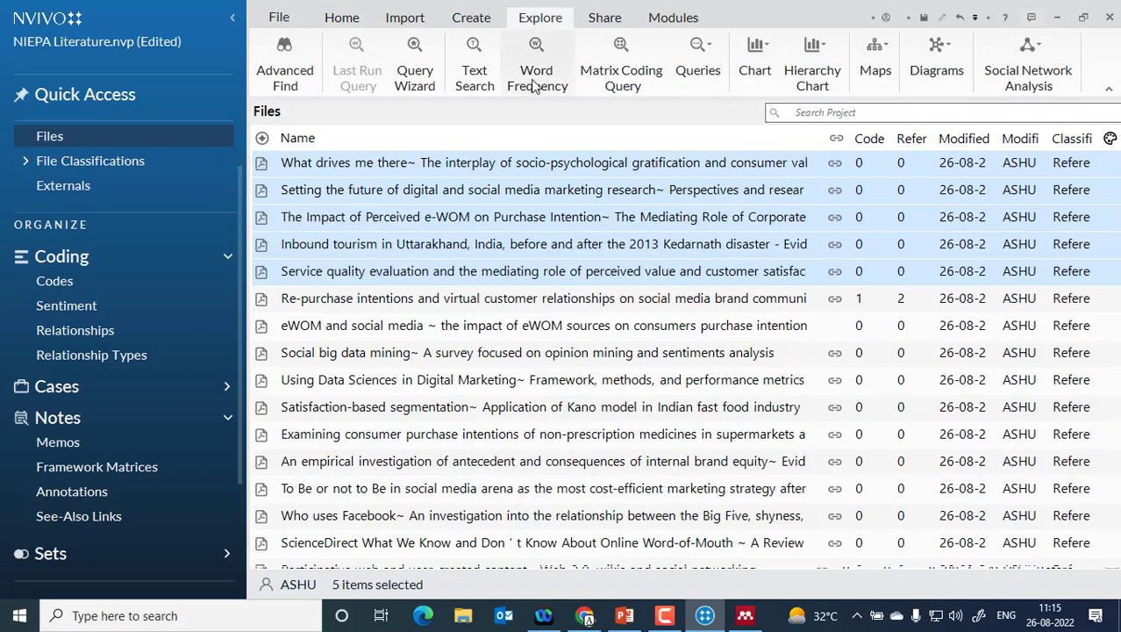
Start a Word Frequency query searching only the first, second and fourth articles.
{"action": "left_click", "coordinate": [536, 77]}
{"action": "left_click", "coordinate": [701, 167]}
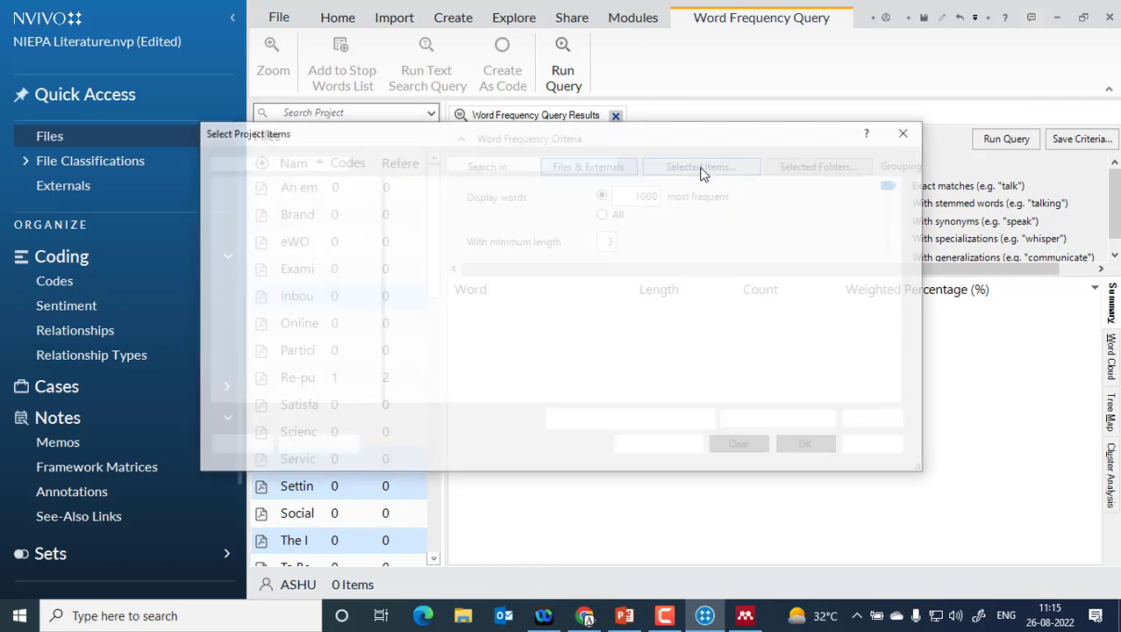
{"action": "left_click", "coordinate": [392, 200]}
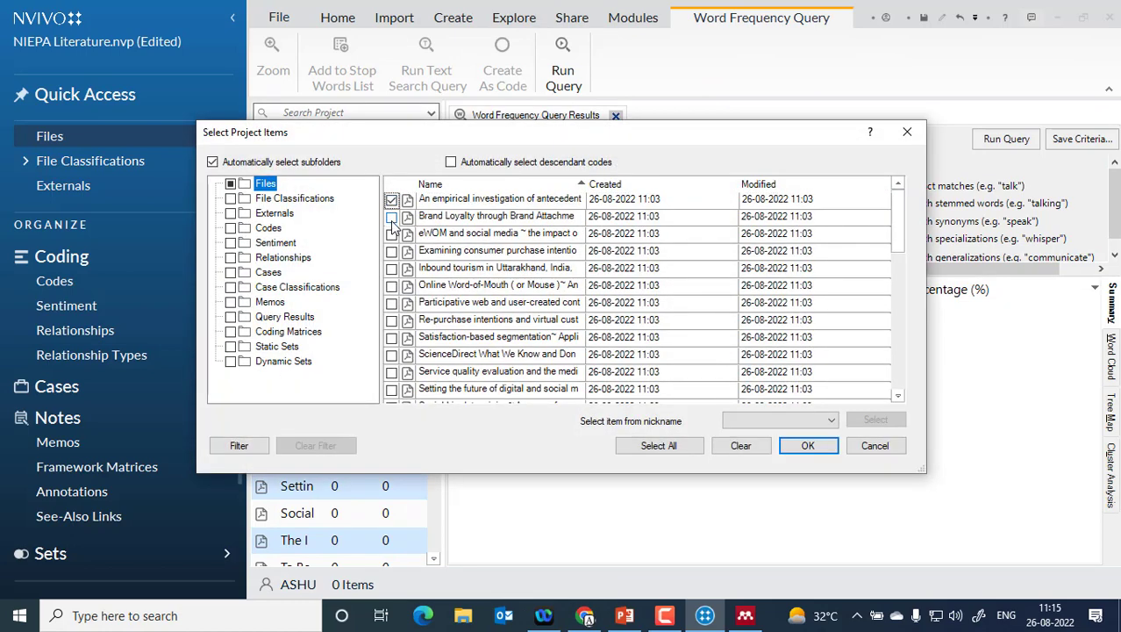
{"action": "left_click", "coordinate": [391, 217]}
{"action": "left_click", "coordinate": [391, 251]}
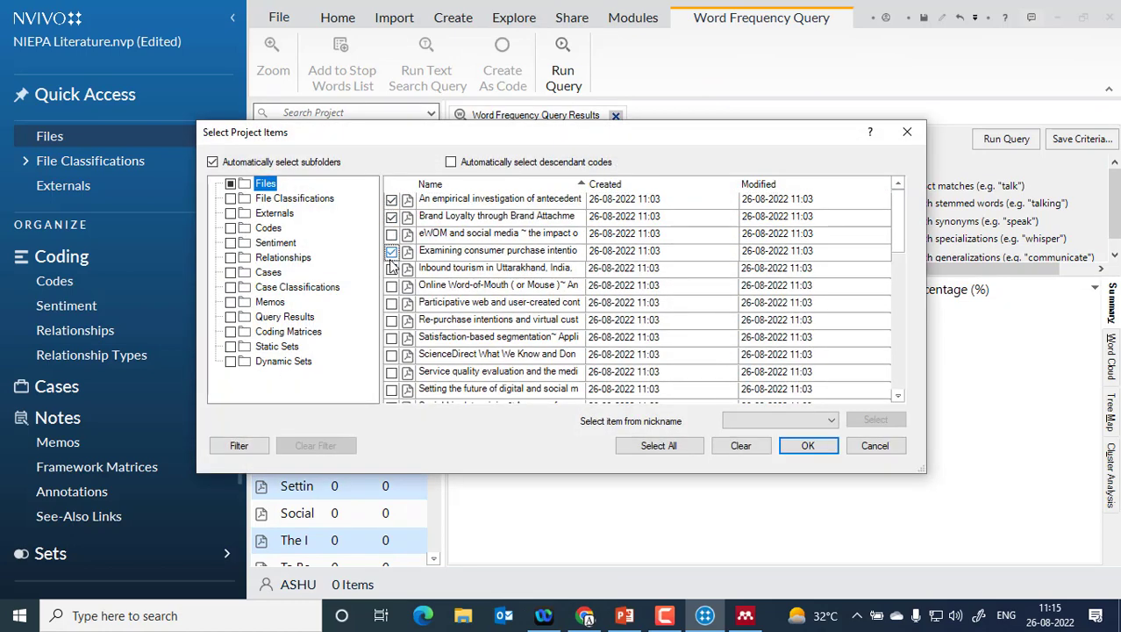
{"action": "left_click", "coordinate": [805, 445]}
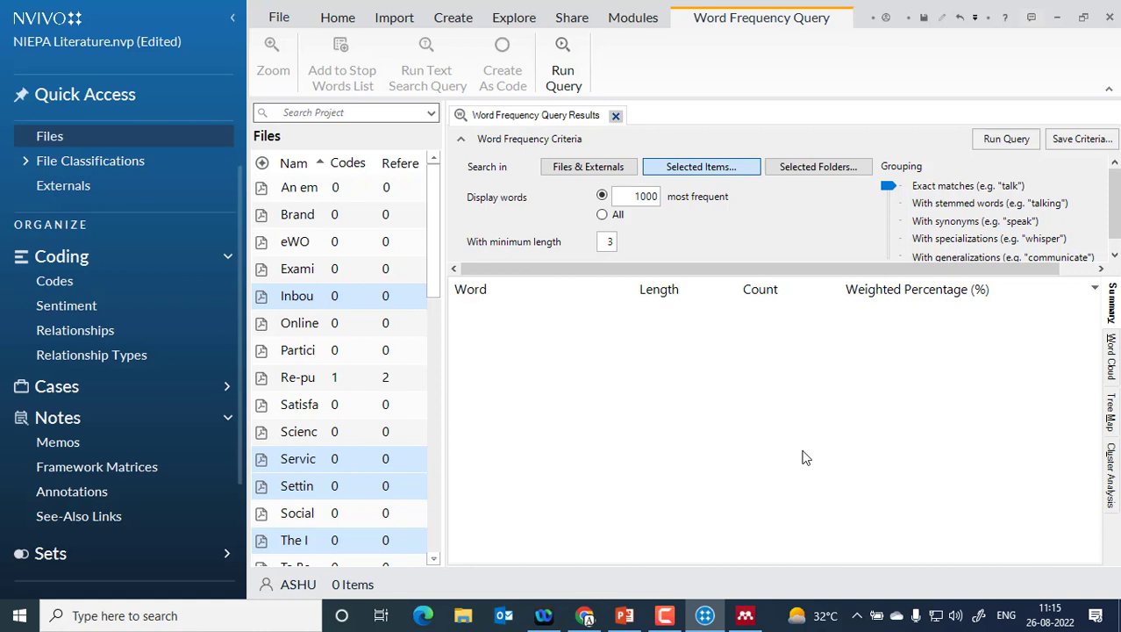
Run the query for the 100 most frequent words, minimum length 5, exact matches grouping.
{"action": "left_click", "coordinate": [657, 195]}
{"action": "key", "text": "BackSpace"}
{"action": "key", "text": "BackSpace"}
{"action": "key", "text": "BackSpace"}
{"action": "key", "text": "BackSpace"}
{"action": "type", "text": "100"}
{"action": "left_click", "coordinate": [611, 243]}
{"action": "key", "text": "BackSpace"}
{"action": "left_click", "coordinate": [893, 209]}
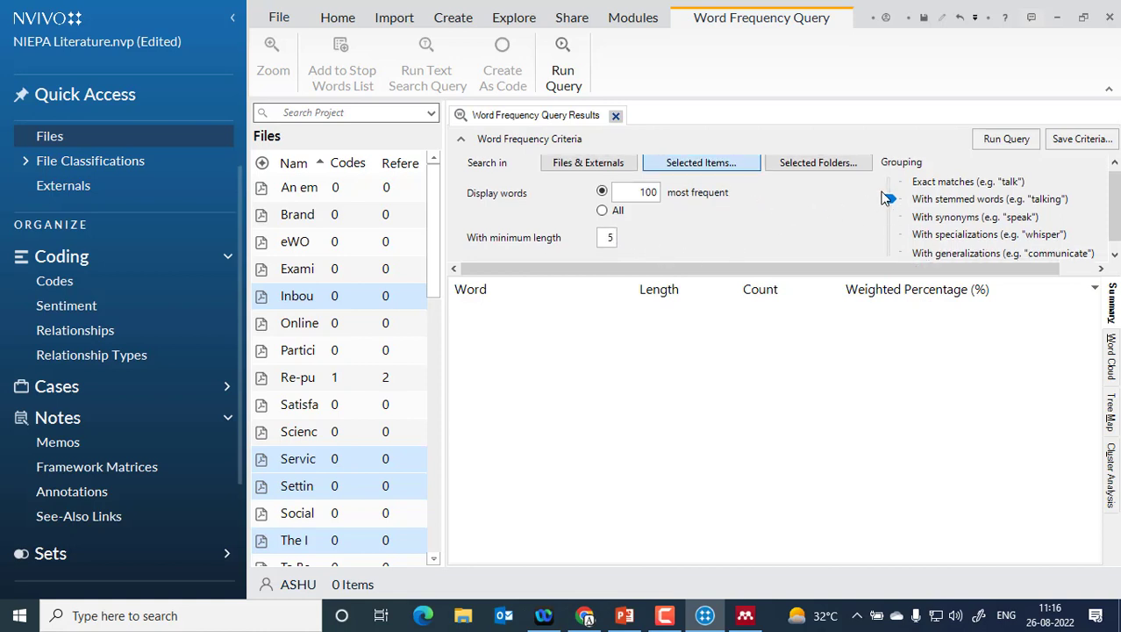
{"action": "left_click_drag", "start_coordinate": [889, 200], "coordinate": [888, 189]}
{"action": "left_click", "coordinate": [1006, 139]}
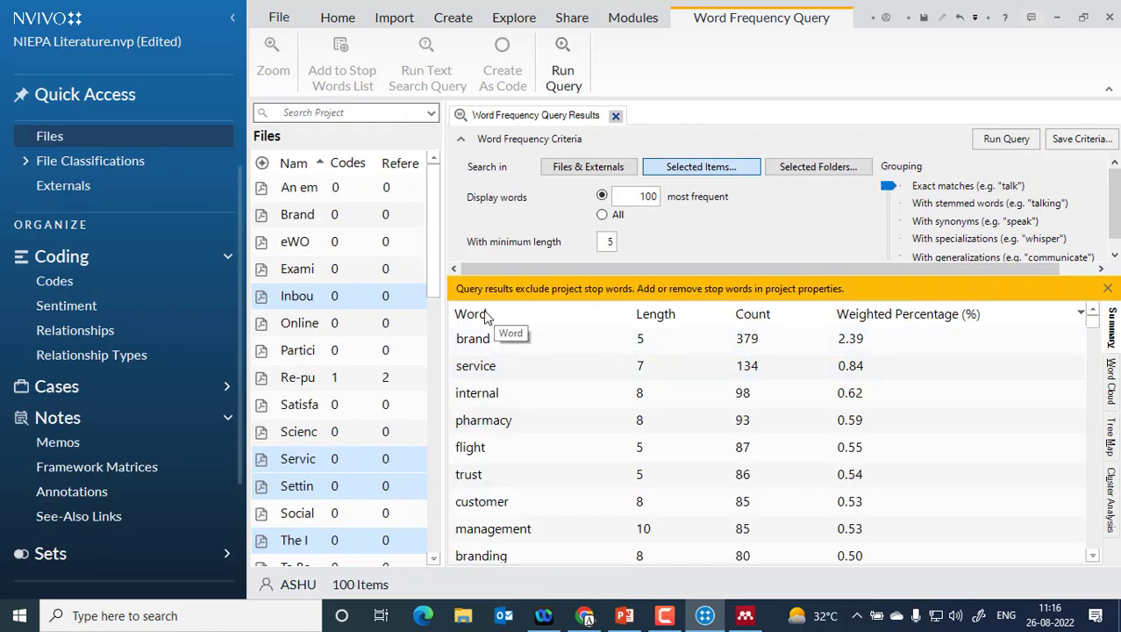
Sort the results by word and select the branding row.
{"action": "left_click", "coordinate": [490, 320]}
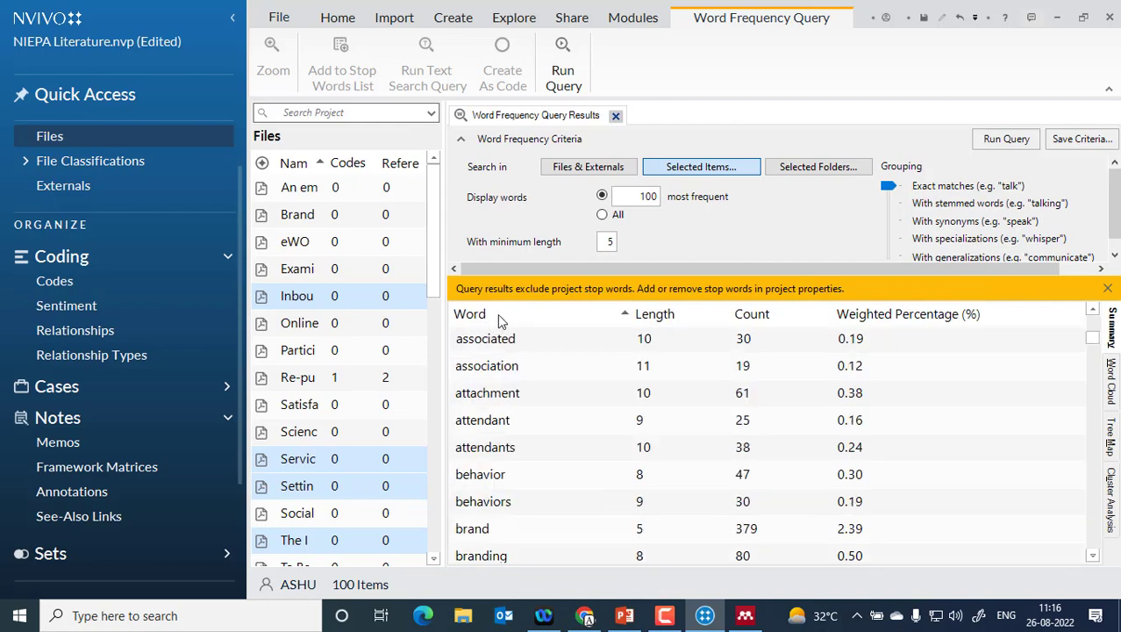
{"action": "left_click", "coordinate": [475, 317]}
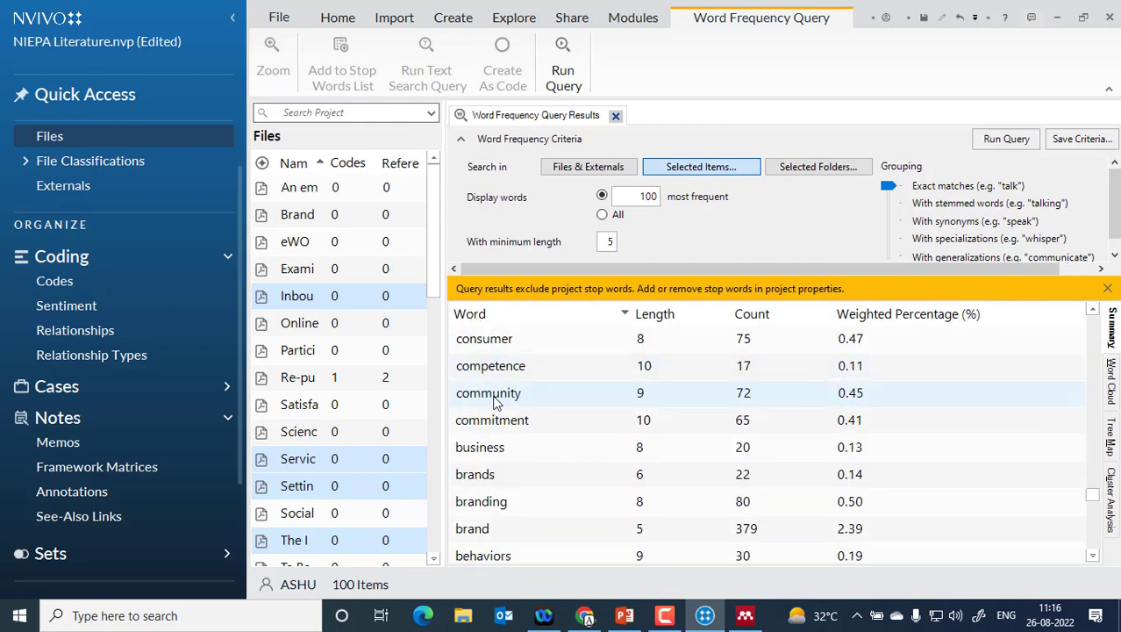
{"action": "scroll", "coordinate": [494, 399], "scroll_direction": "down", "scroll_amount": 3}
{"action": "scroll", "coordinate": [494, 400], "scroll_direction": "up", "scroll_amount": 15}
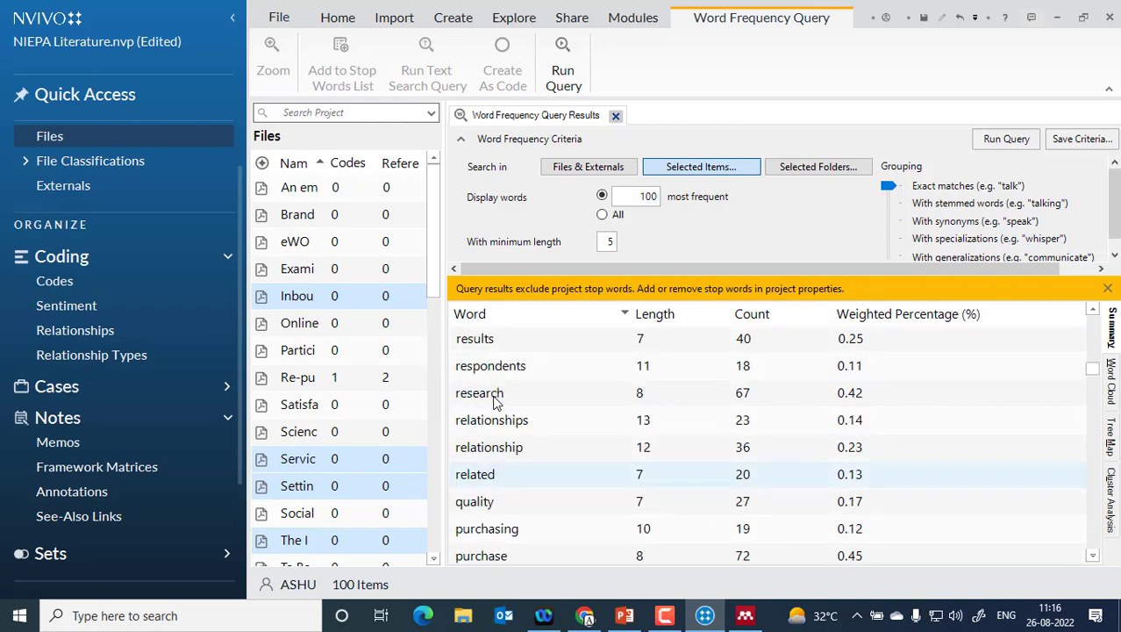
{"action": "scroll", "coordinate": [494, 399], "scroll_direction": "up", "scroll_amount": 5}
{"action": "scroll", "coordinate": [494, 400], "scroll_direction": "down", "scroll_amount": 12}
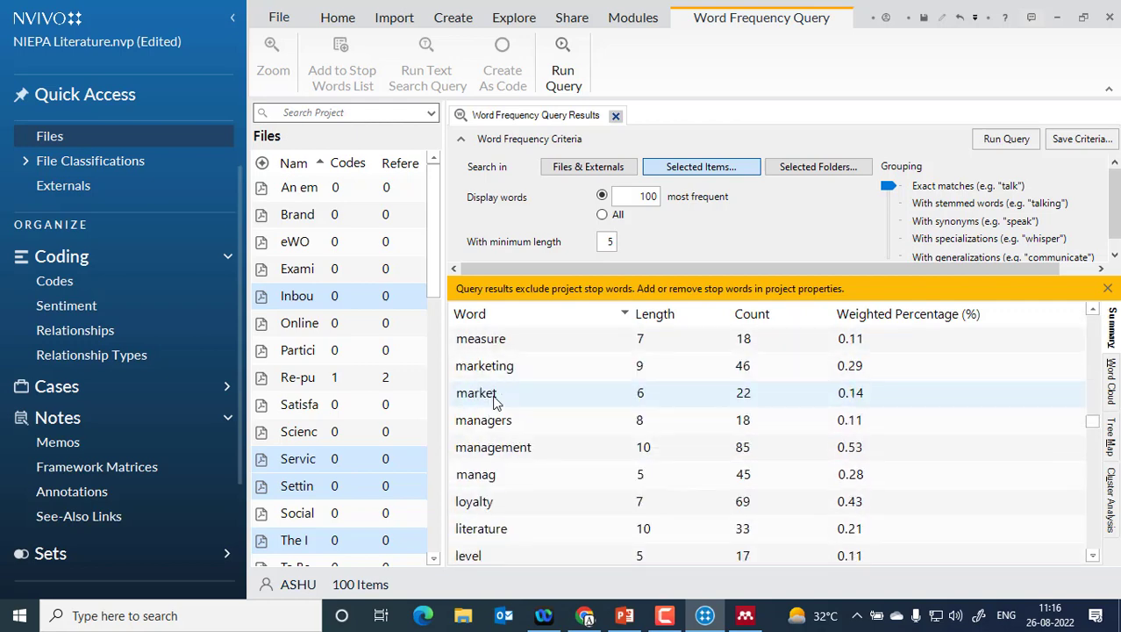
{"action": "scroll", "coordinate": [494, 400], "scroll_direction": "down", "scroll_amount": 1}
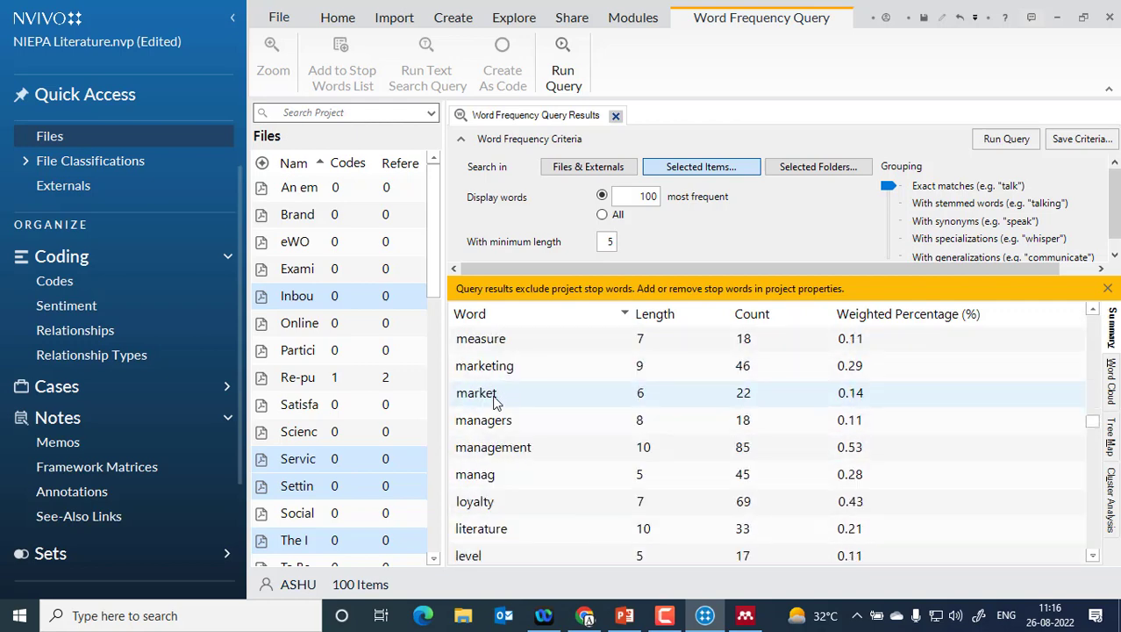
{"action": "scroll", "coordinate": [494, 399], "scroll_direction": "down", "scroll_amount": 4}
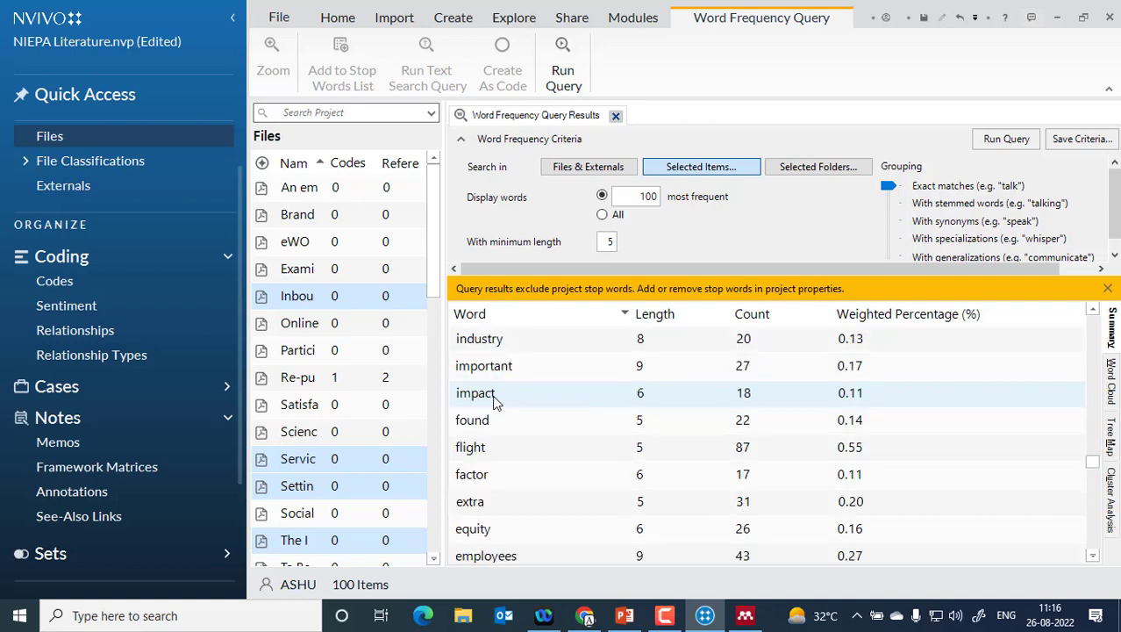
{"action": "scroll", "coordinate": [496, 401], "scroll_direction": "down", "scroll_amount": 8}
{"action": "scroll", "coordinate": [496, 401], "scroll_direction": "up", "scroll_amount": 1}
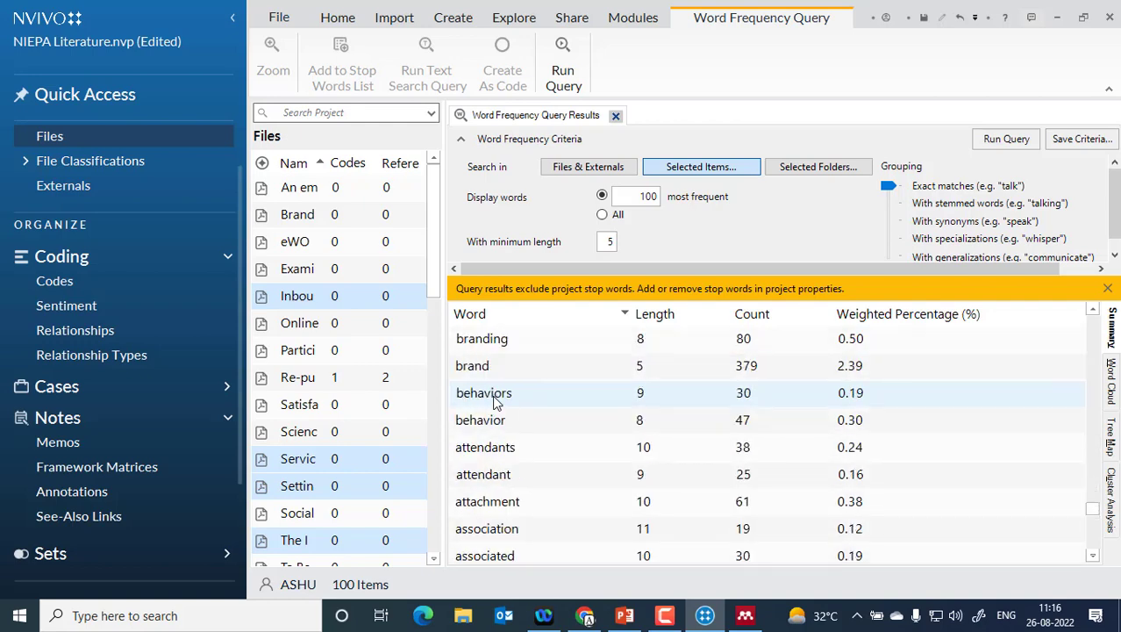
{"action": "scroll", "coordinate": [495, 401], "scroll_direction": "up", "scroll_amount": 1}
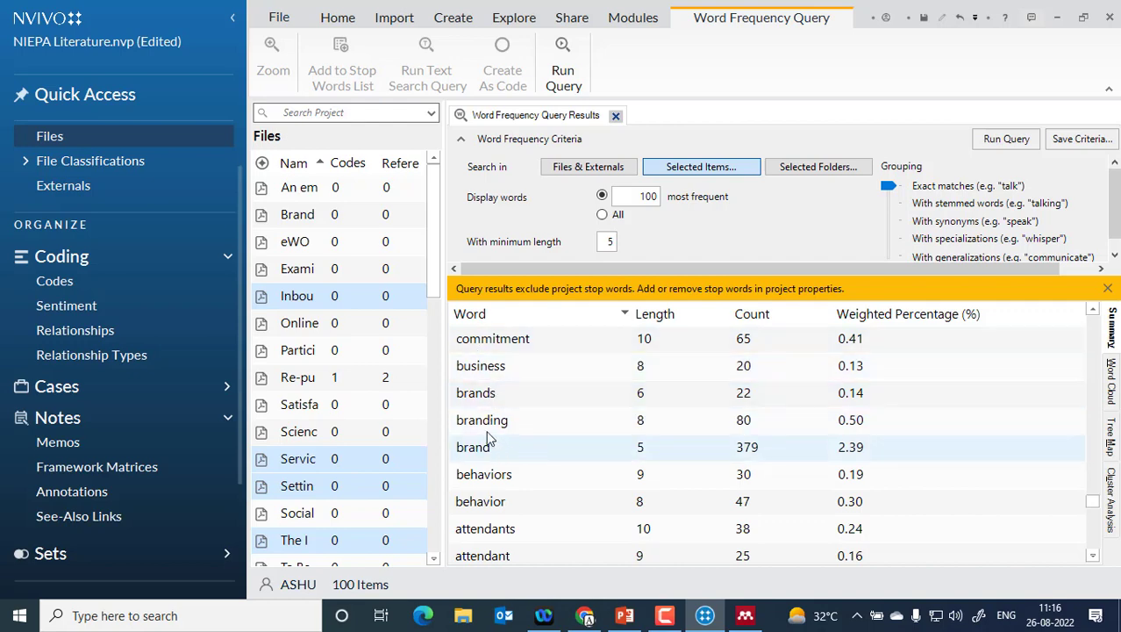
{"action": "left_click", "coordinate": [489, 435]}
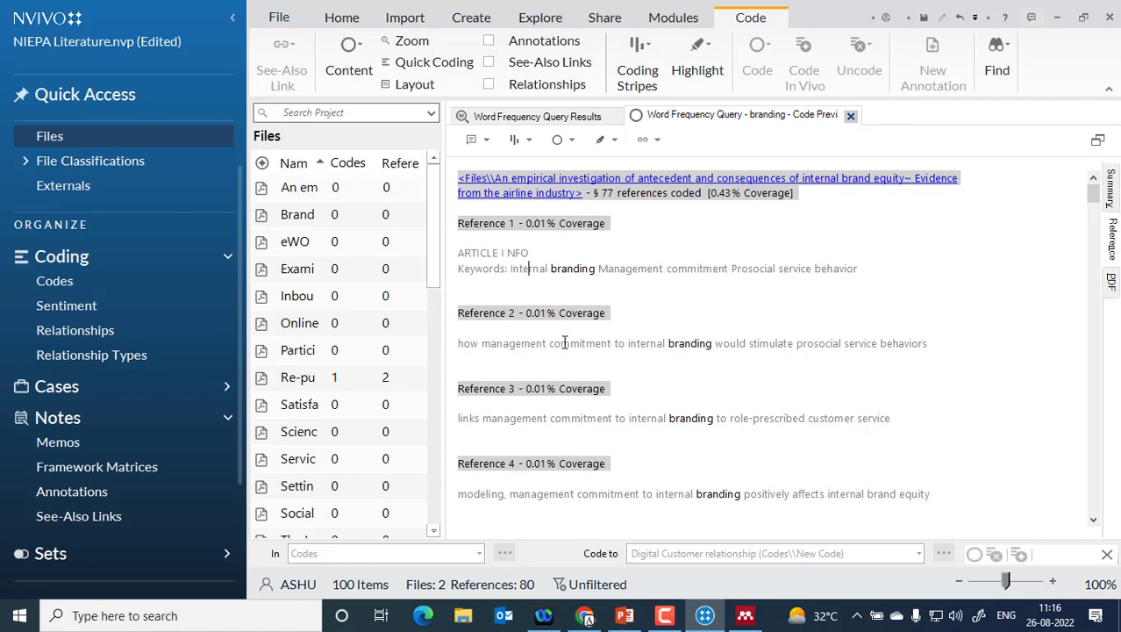
Preview the branding references and open their internal brand equity source article.
{"action": "scroll", "coordinate": [563, 342], "scroll_direction": "down", "scroll_amount": 5}
{"action": "scroll", "coordinate": [562, 341], "scroll_direction": "down", "scroll_amount": 6}
{"action": "scroll", "coordinate": [565, 343], "scroll_direction": "up", "scroll_amount": 11}
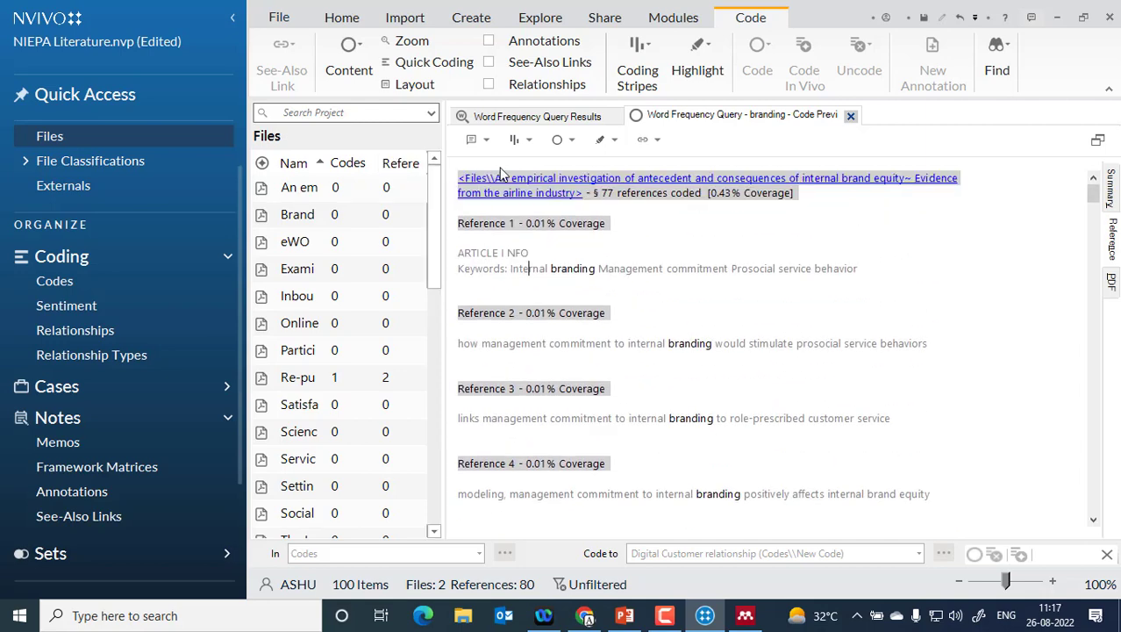
{"action": "left_click", "coordinate": [537, 295]}
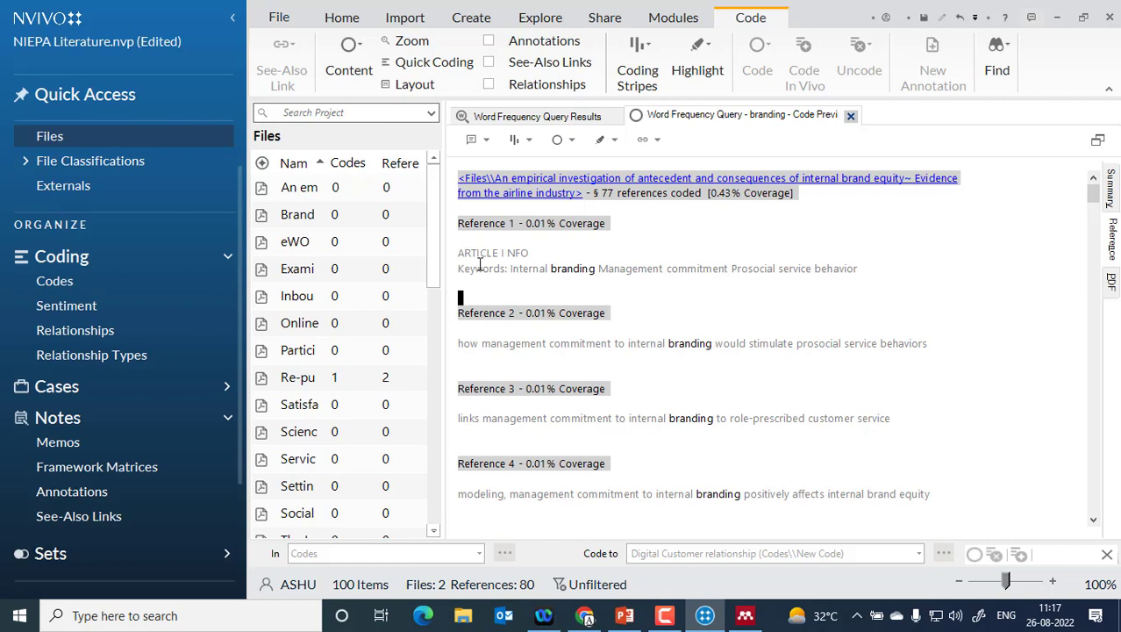
{"action": "left_click", "coordinate": [498, 283]}
{"action": "left_click", "coordinate": [674, 400]}
{"action": "left_click", "coordinate": [513, 189]}
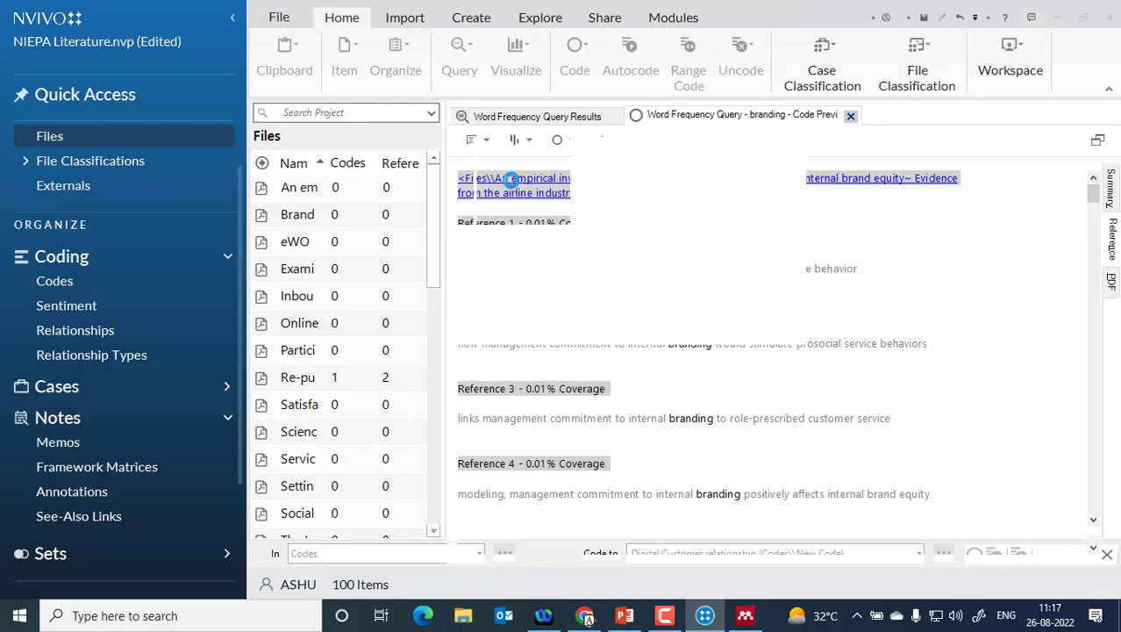
Look over the internal brand equity article PDF, then close its tab.
{"action": "left_click", "coordinate": [523, 199]}
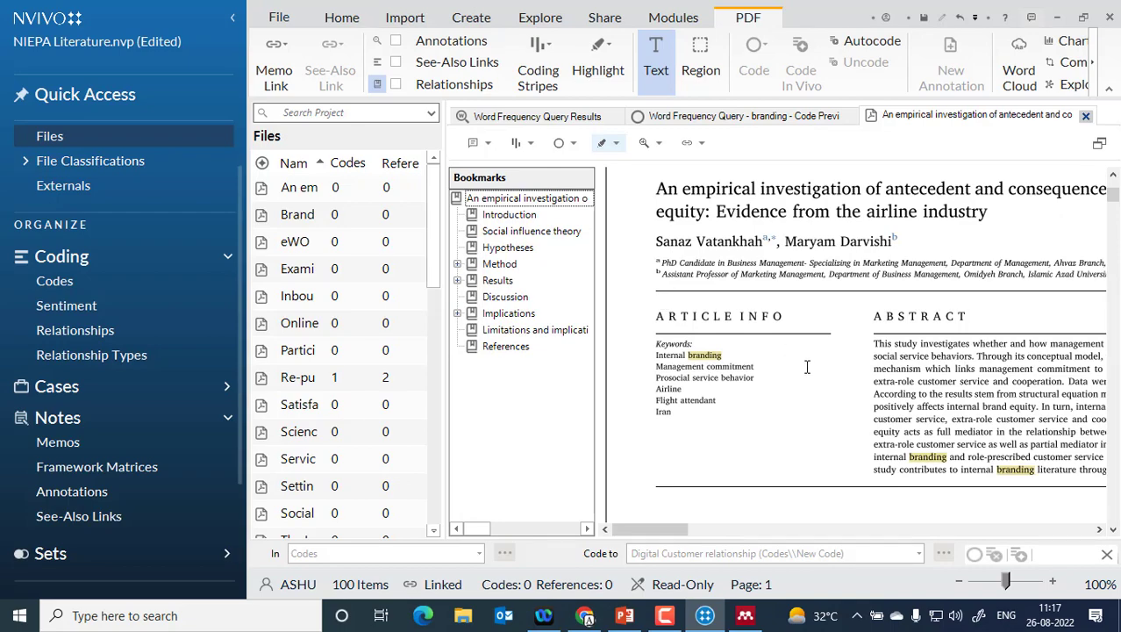
{"action": "scroll", "coordinate": [808, 367], "scroll_direction": "down", "scroll_amount": 15}
{"action": "scroll", "coordinate": [807, 367], "scroll_direction": "up", "scroll_amount": 5}
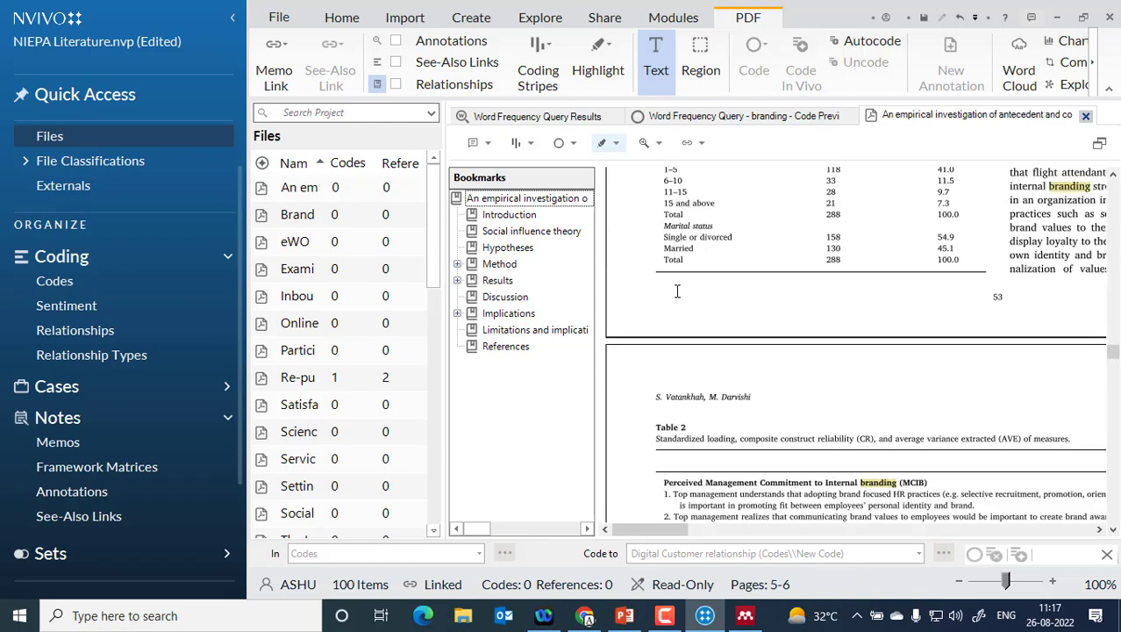
{"action": "left_click", "coordinate": [1086, 117]}
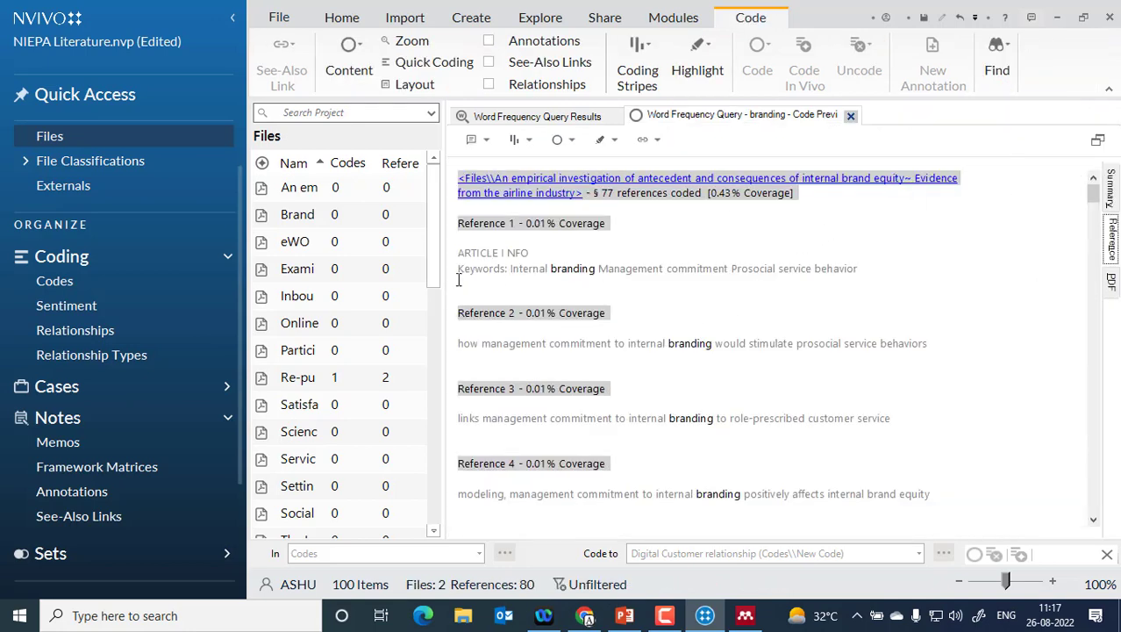
Close the branding Code Preview to return to the word frequency results table.
{"action": "left_click", "coordinate": [850, 116]}
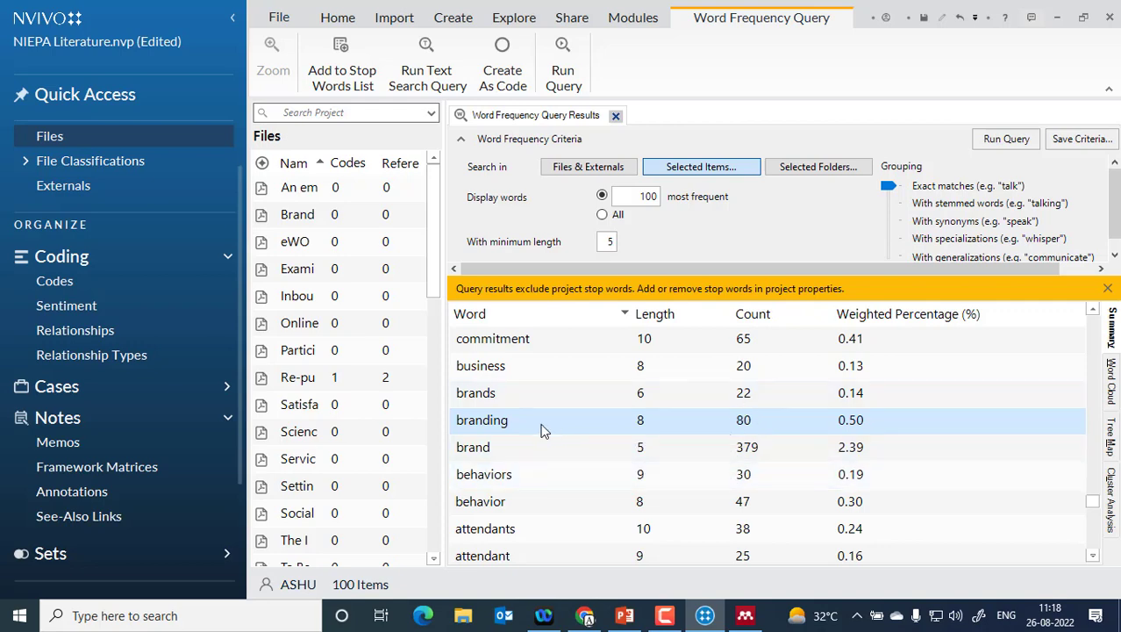
Save the project, reopen the branding references preview, and show the Files list beside it.
{"action": "key", "text": "ctrl+s"}
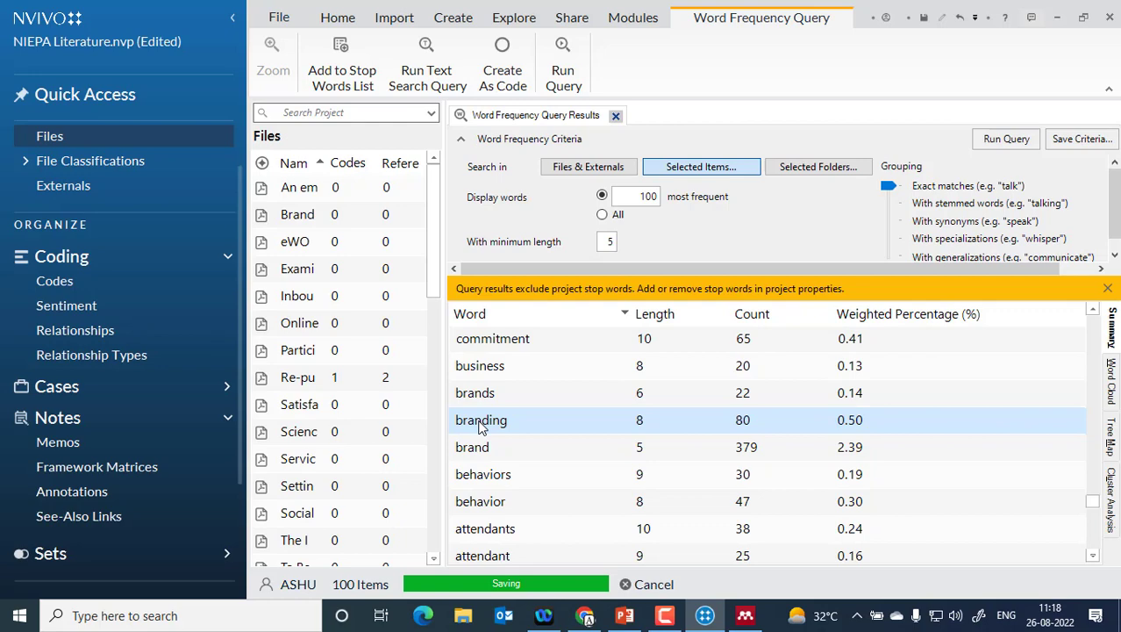
{"action": "double_click", "coordinate": [480, 421]}
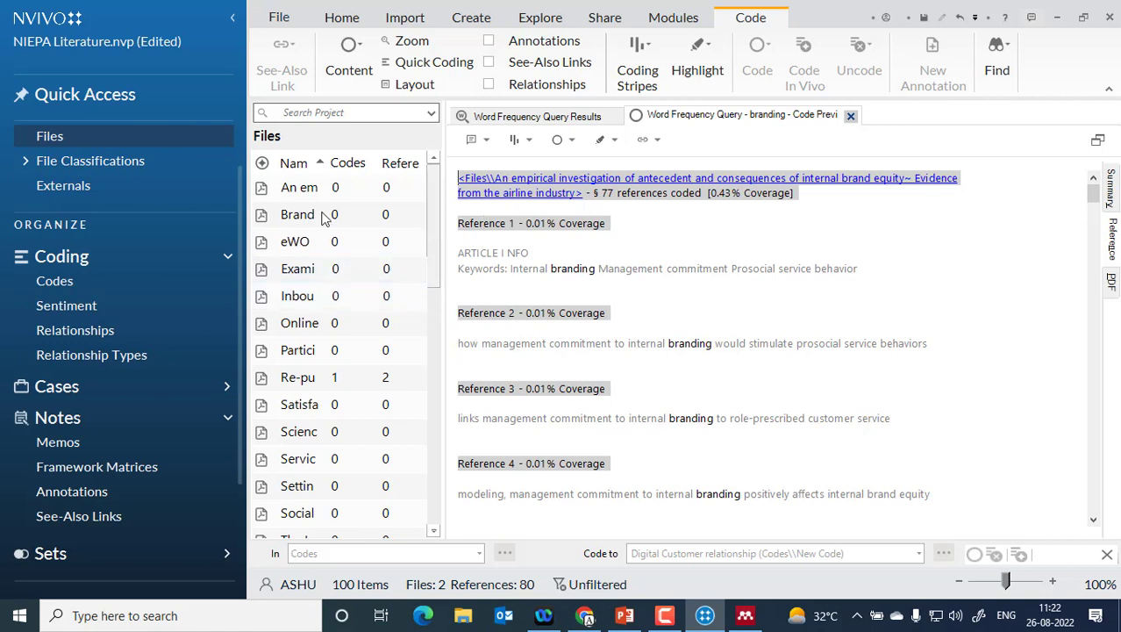
{"action": "left_click", "coordinate": [120, 138]}
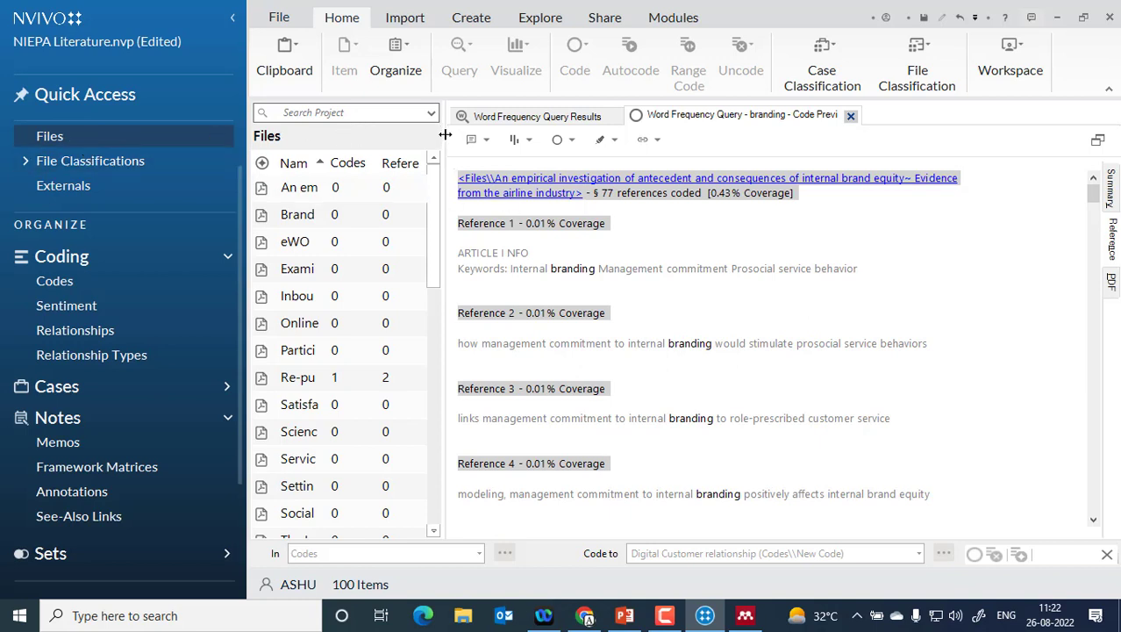
Start a new Word Frequency Query for the 500 most frequent words with minimum length 5.
{"action": "left_click_drag", "start_coordinate": [445, 134], "coordinate": [772, 135]}
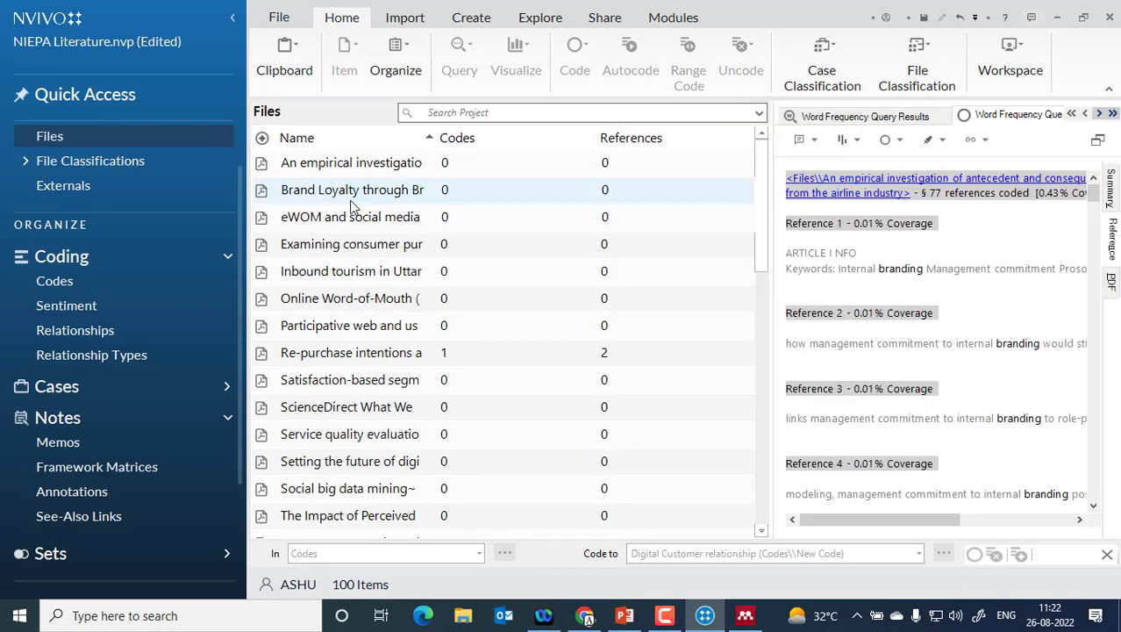
{"action": "left_click", "coordinate": [540, 22]}
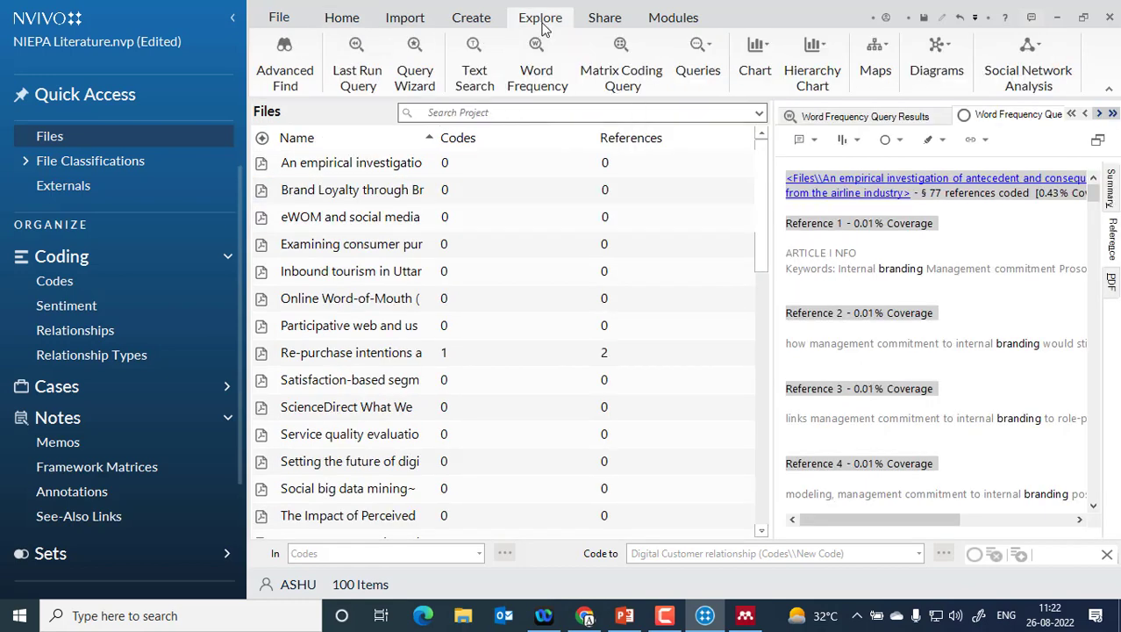
{"action": "left_click", "coordinate": [538, 66]}
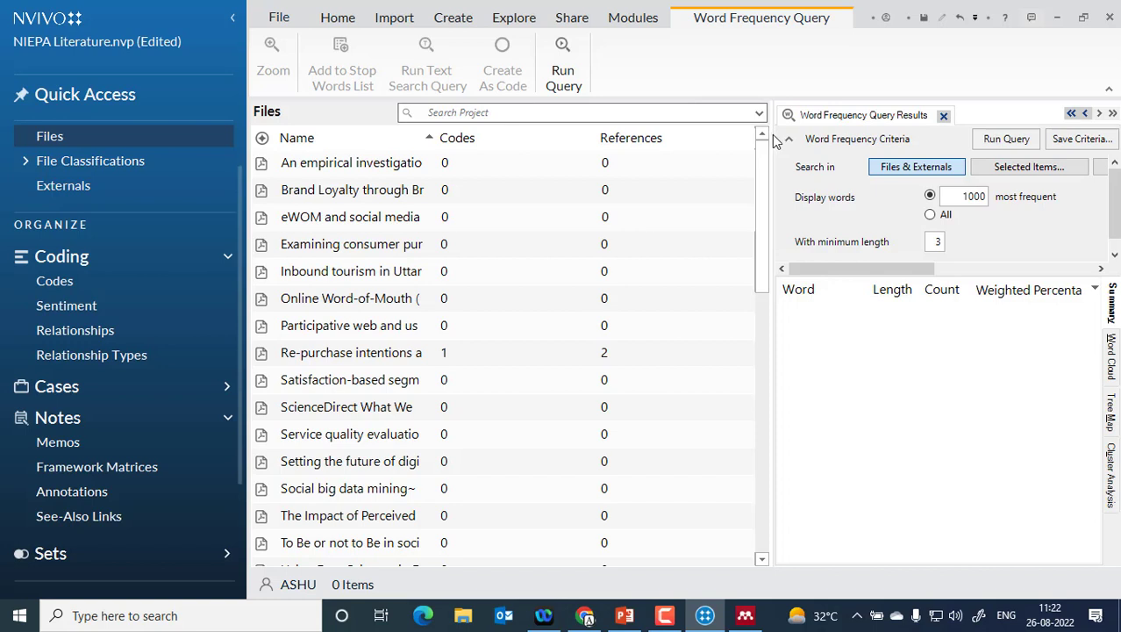
{"action": "left_click_drag", "start_coordinate": [773, 132], "coordinate": [659, 132]}
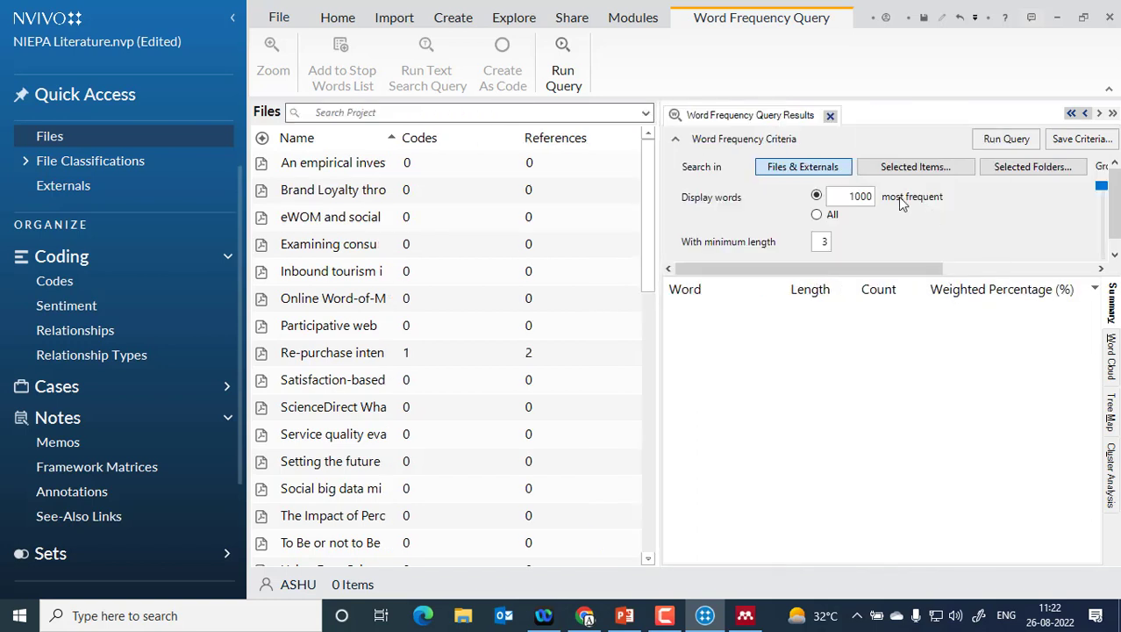
{"action": "left_click", "coordinate": [870, 198]}
{"action": "key", "text": "BackSpace"}
{"action": "key", "text": "BackSpace"}
{"action": "key", "text": "BackSpace"}
{"action": "type", "text": "50"}
{"action": "left_click", "coordinate": [824, 244]}
{"action": "key", "text": "BackSpace"}
{"action": "type", "text": "5"}
{"action": "left_click", "coordinate": [1101, 187]}
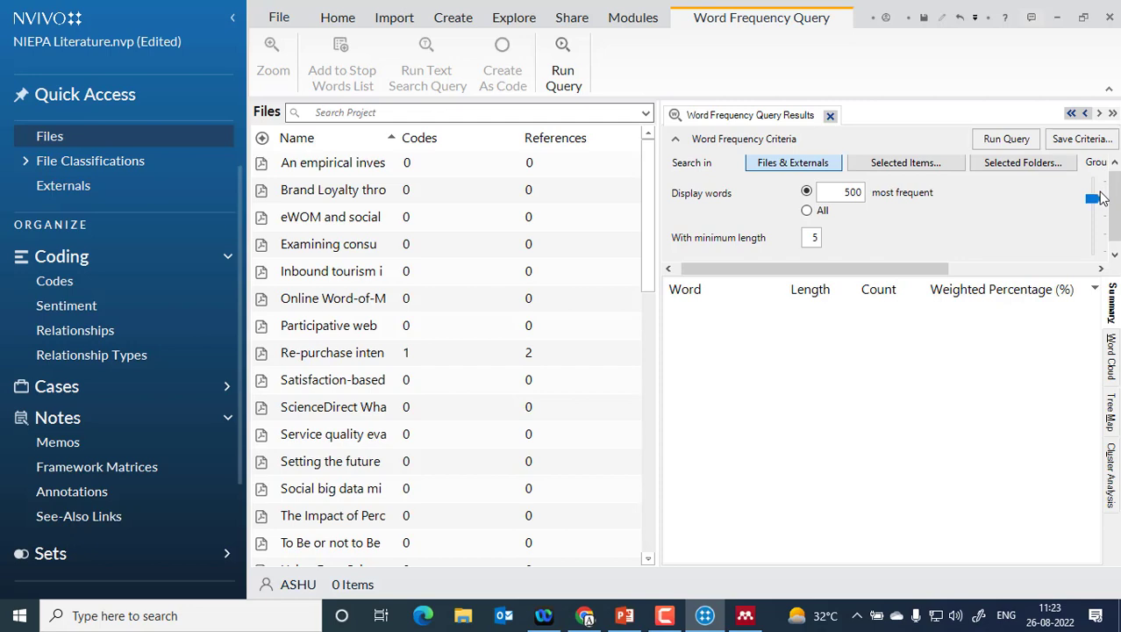
Run the word frequency query and dismiss the stop-words notice above the results.
{"action": "left_click", "coordinate": [1018, 141]}
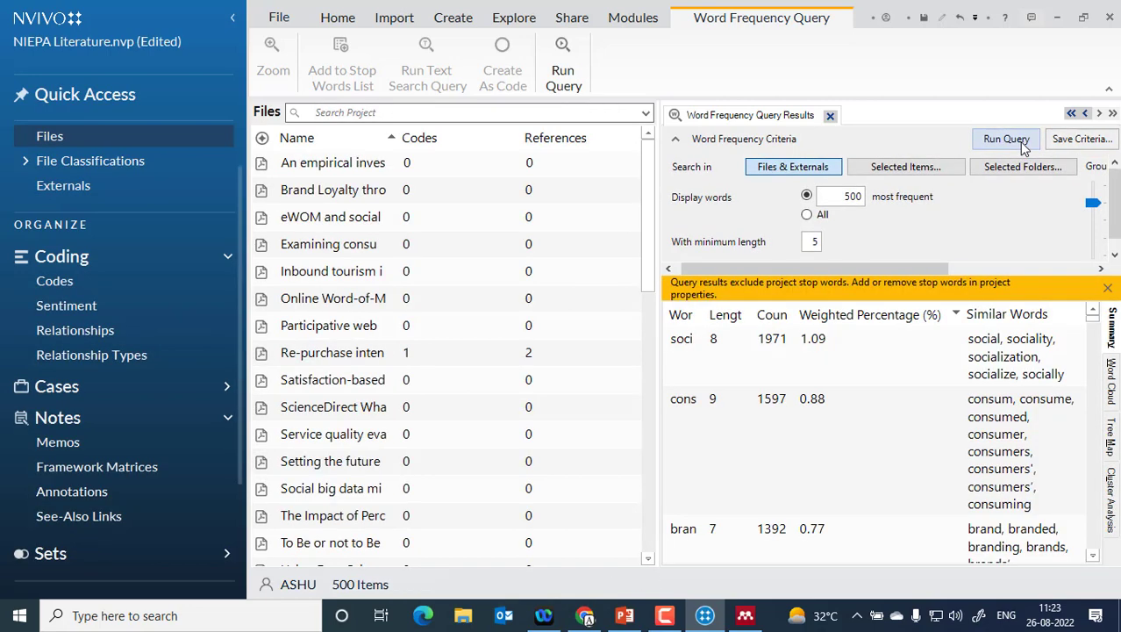
{"action": "scroll", "coordinate": [1105, 251], "scroll_direction": "down", "scroll_amount": 1}
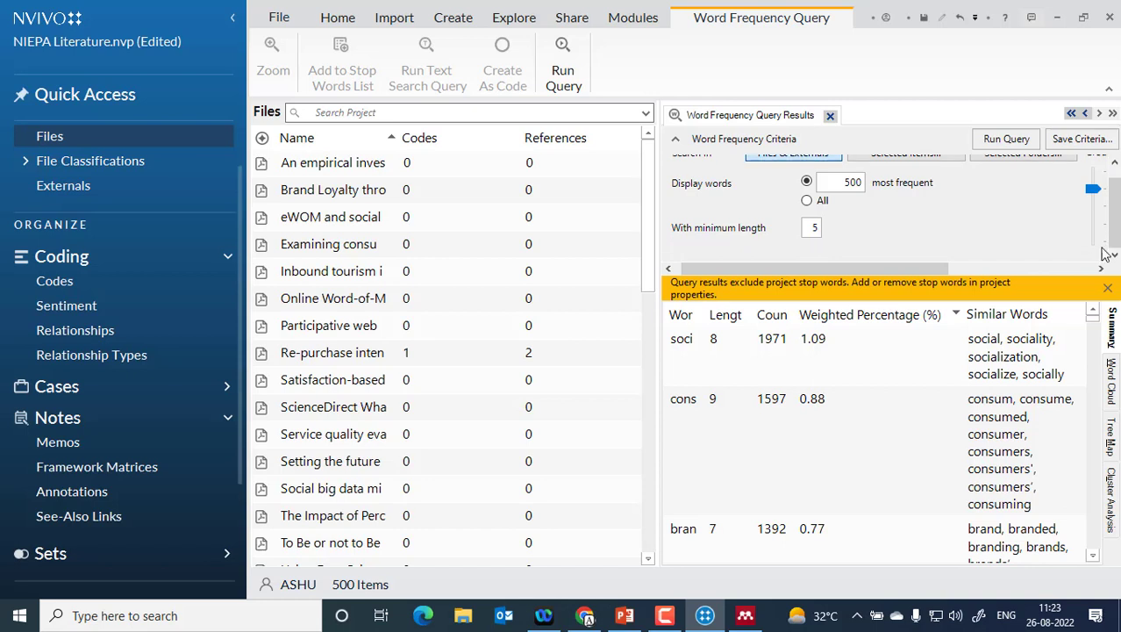
{"action": "left_click", "coordinate": [1111, 300]}
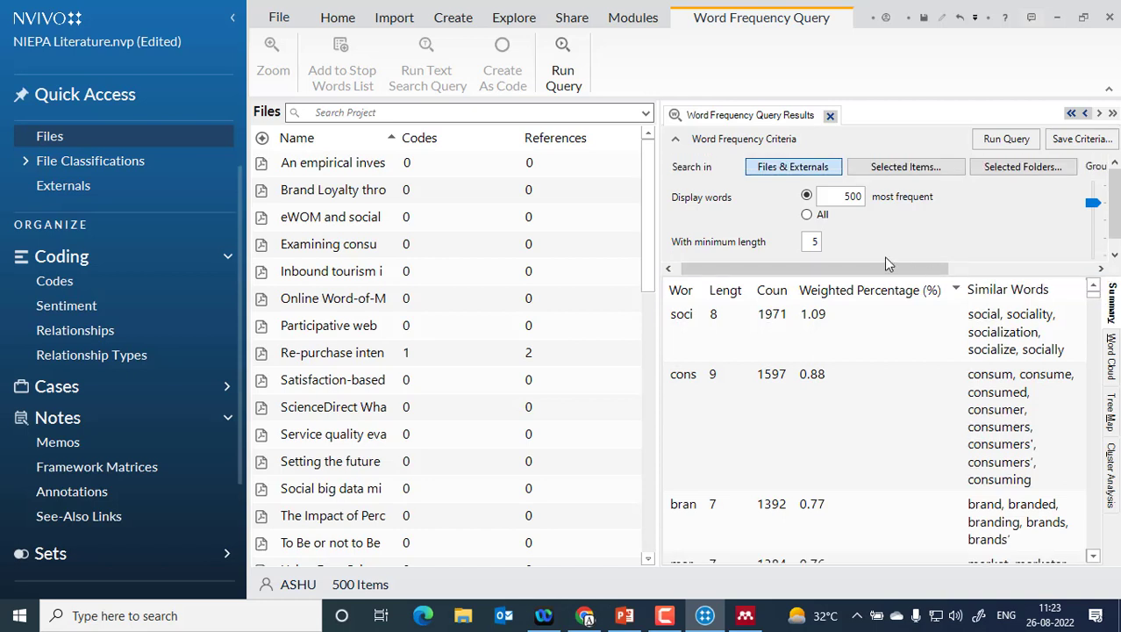
Widen the Word column and review top words socially and consuming with their similar words.
{"action": "left_click", "coordinate": [768, 338]}
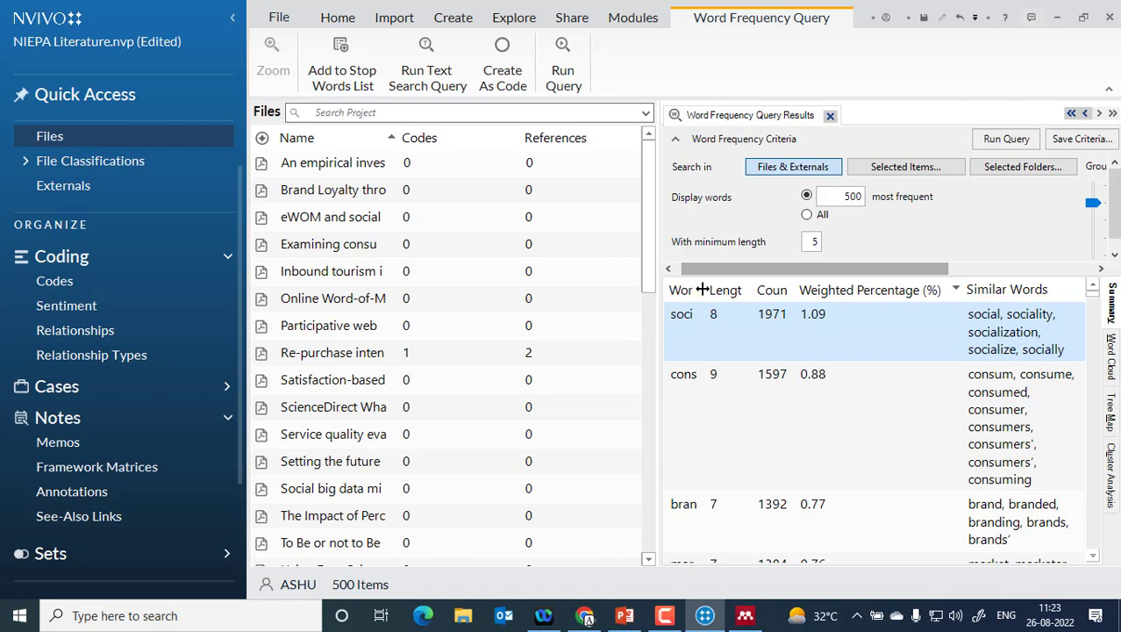
{"action": "left_click_drag", "start_coordinate": [708, 290], "coordinate": [763, 289]}
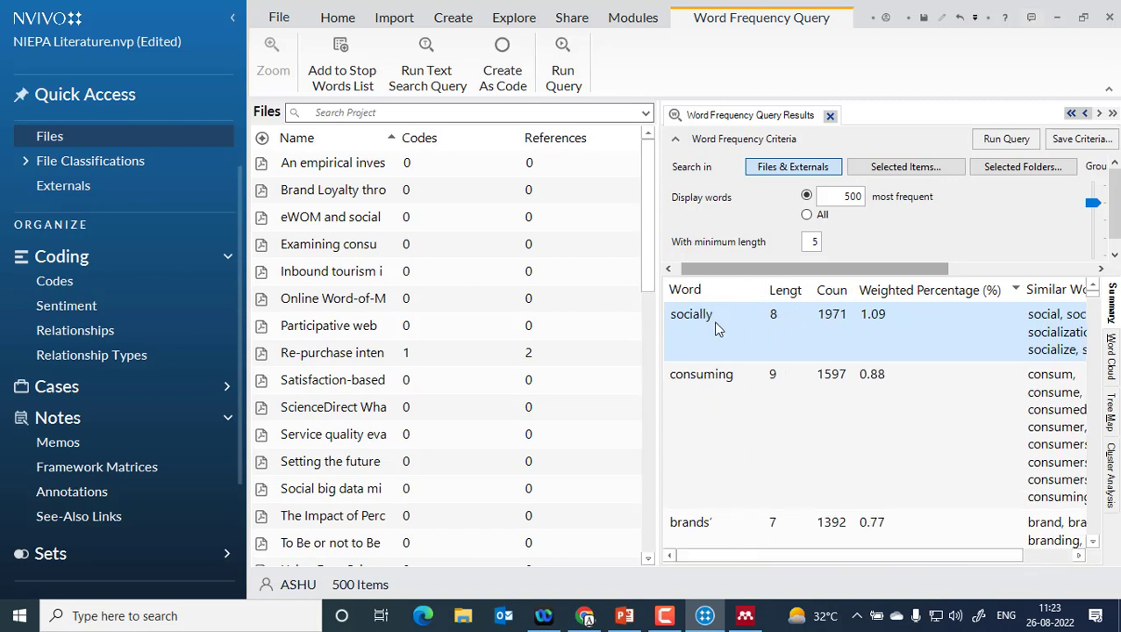
{"action": "left_click", "coordinate": [836, 370], "text": "ctrl"}
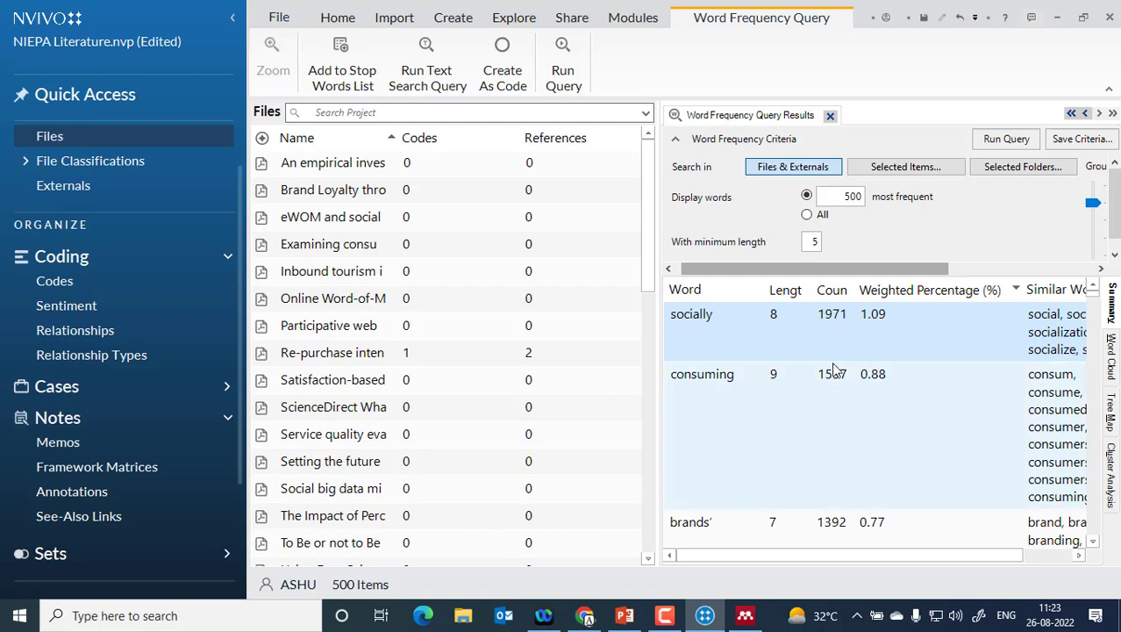
{"action": "scroll", "coordinate": [861, 406], "scroll_direction": "down", "scroll_amount": 15}
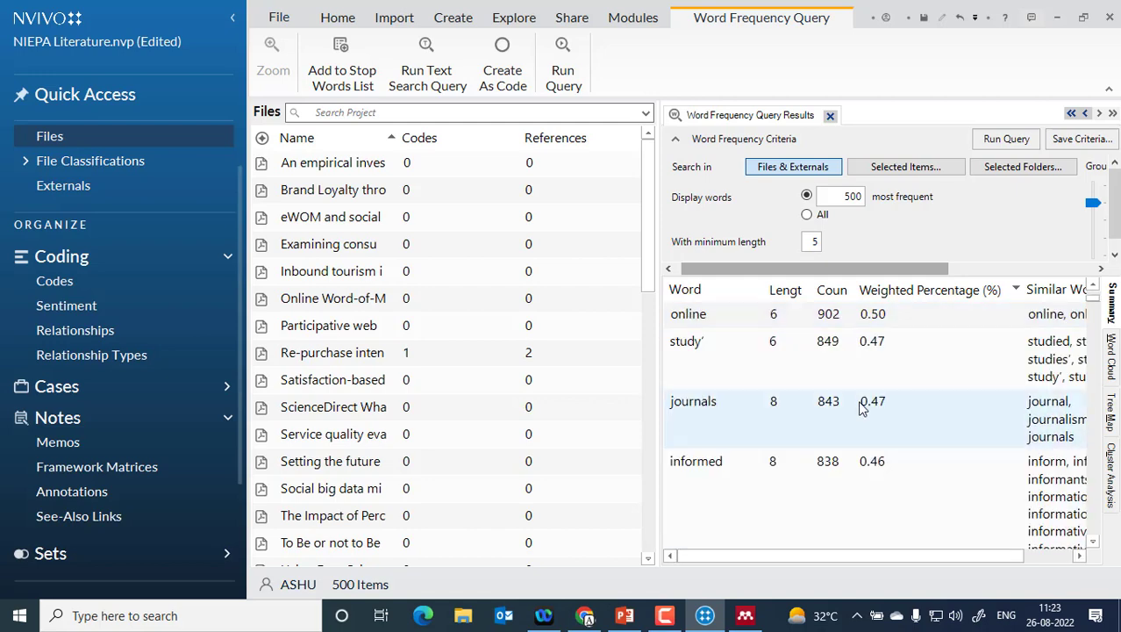
{"action": "scroll", "coordinate": [861, 405], "scroll_direction": "up", "scroll_amount": 15}
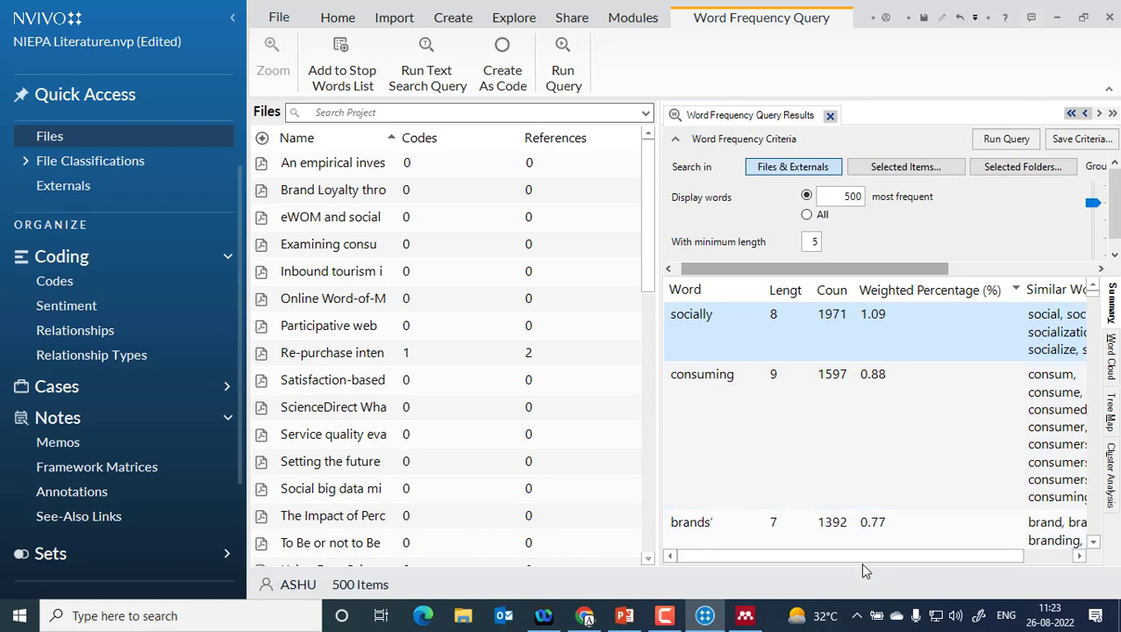
{"action": "left_click_drag", "start_coordinate": [862, 557], "coordinate": [781, 630]}
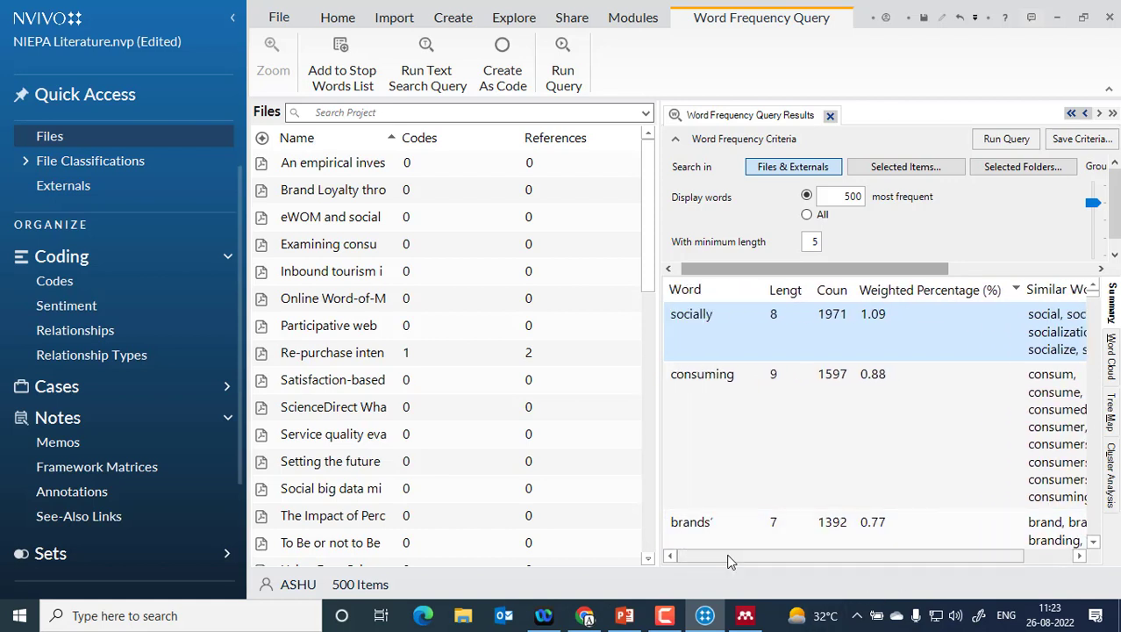
{"action": "left_click_drag", "start_coordinate": [730, 555], "coordinate": [790, 556]}
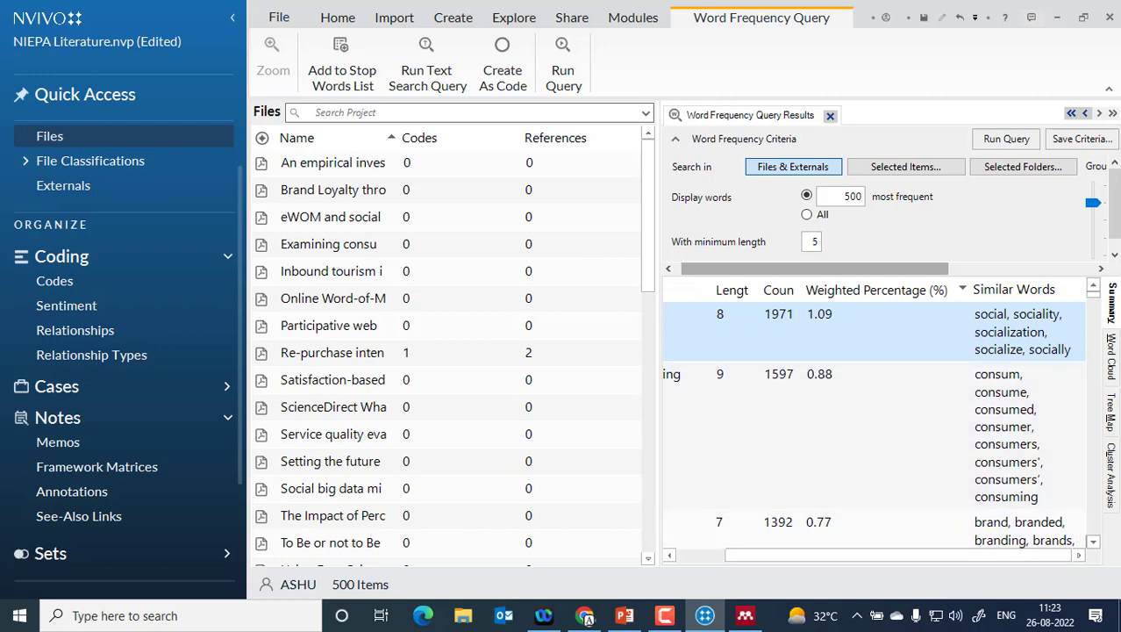
Switch the results to the Word Cloud view, showing consuming, socially, markets and media.
{"action": "left_click", "coordinate": [1111, 356]}
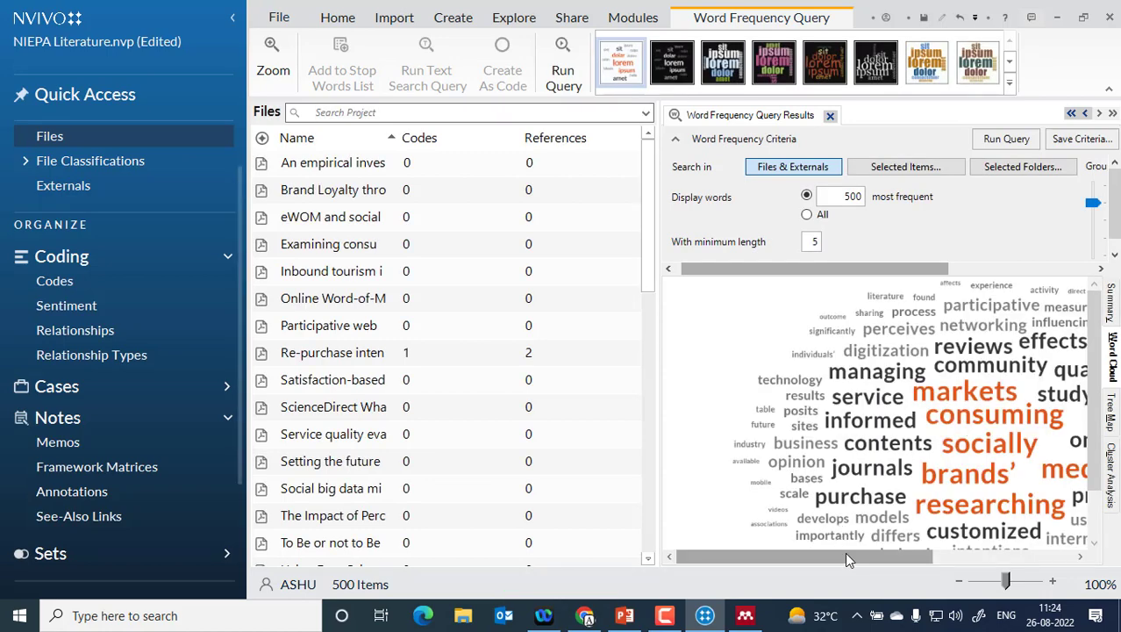
{"action": "left_click_drag", "start_coordinate": [896, 549], "coordinate": [972, 546]}
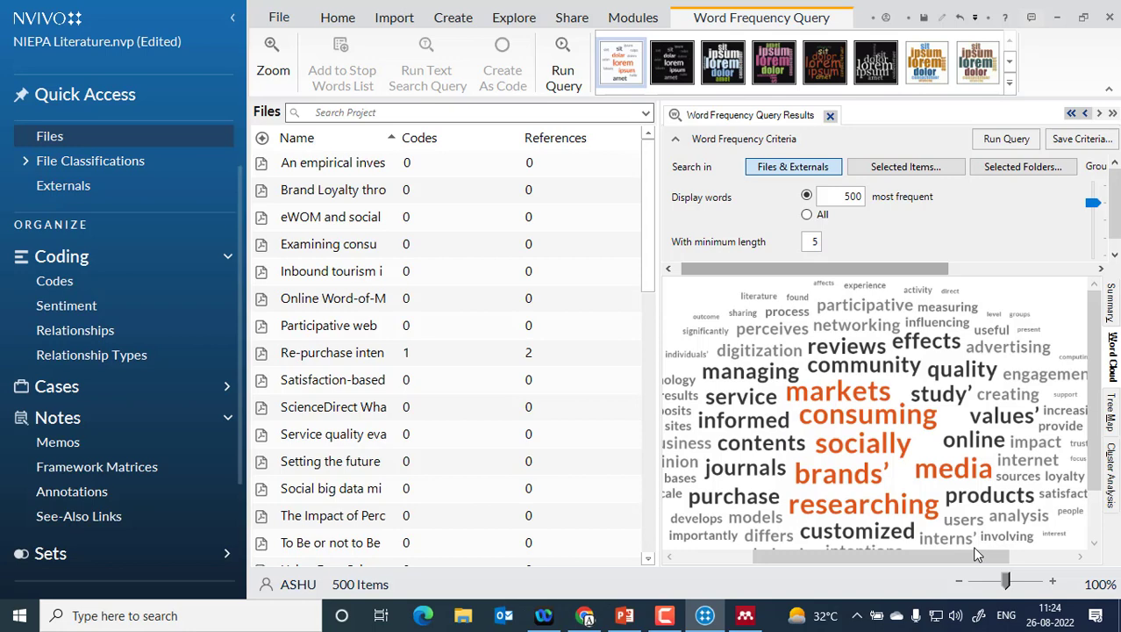
Run a text search for 'community' from the word cloud and open the internal brand equity article's PDF.
{"action": "right_click", "coordinate": [848, 375]}
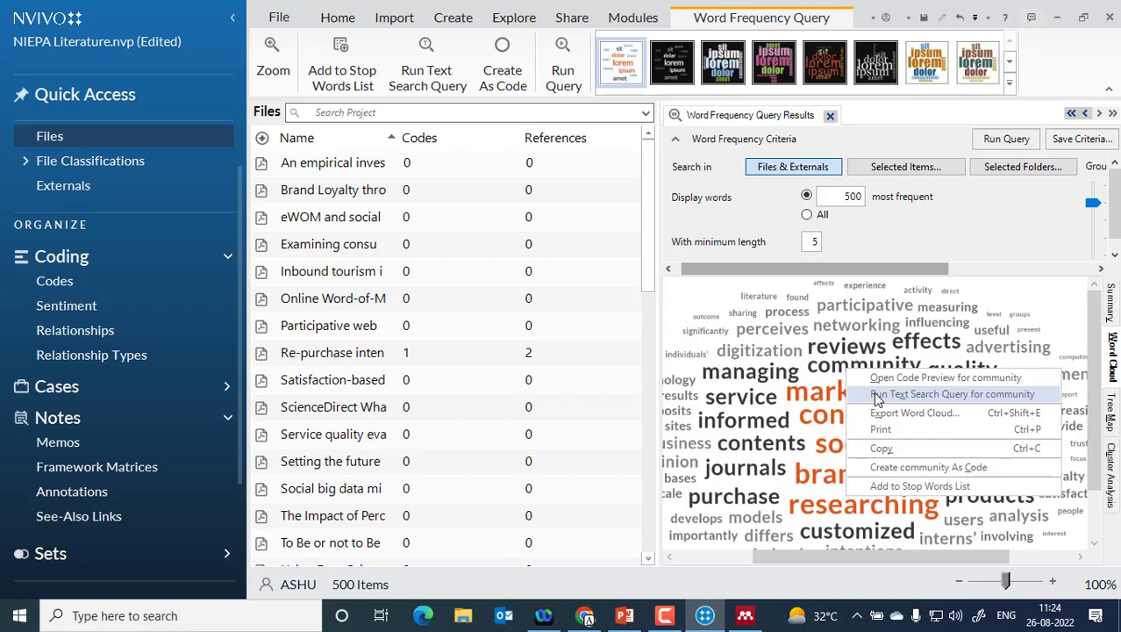
{"action": "left_click", "coordinate": [877, 396]}
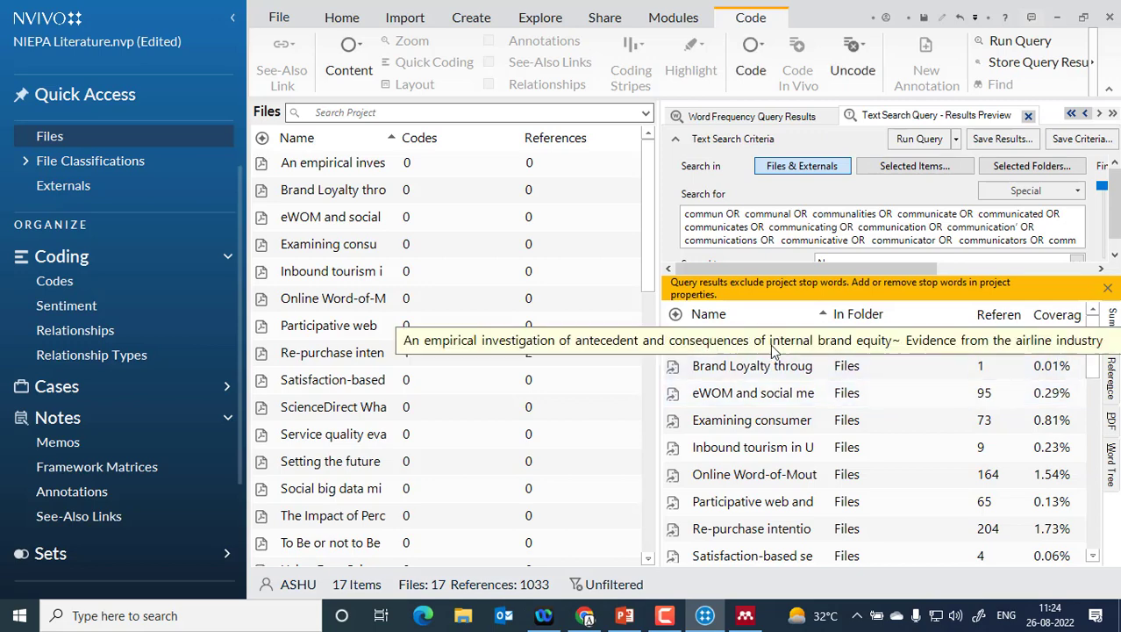
{"action": "left_click", "coordinate": [773, 349]}
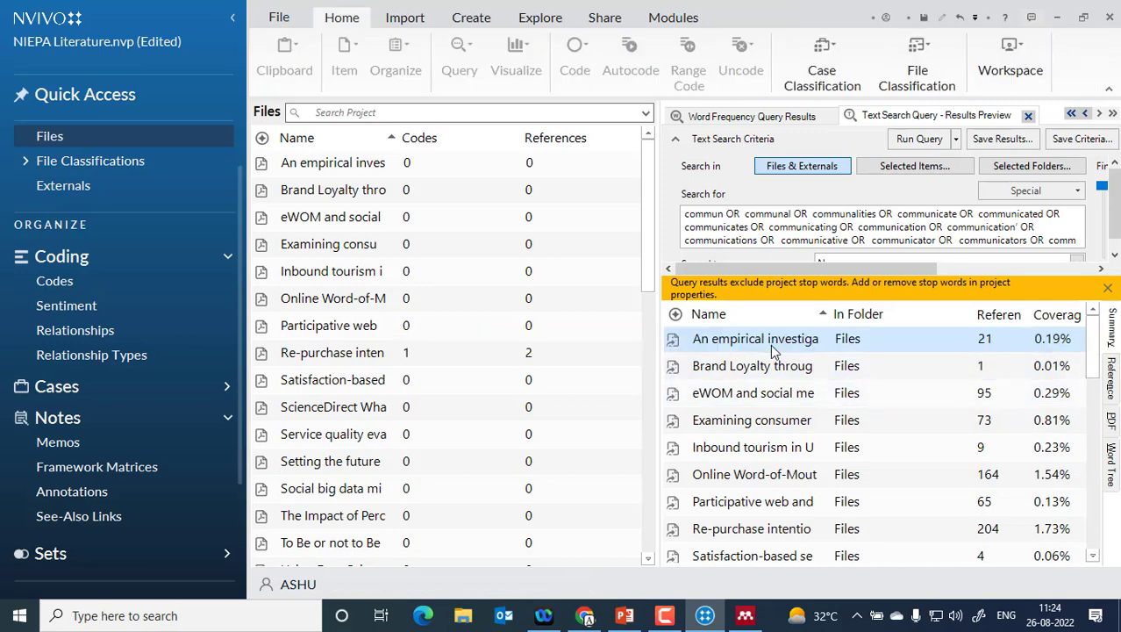
{"action": "double_click", "coordinate": [774, 350]}
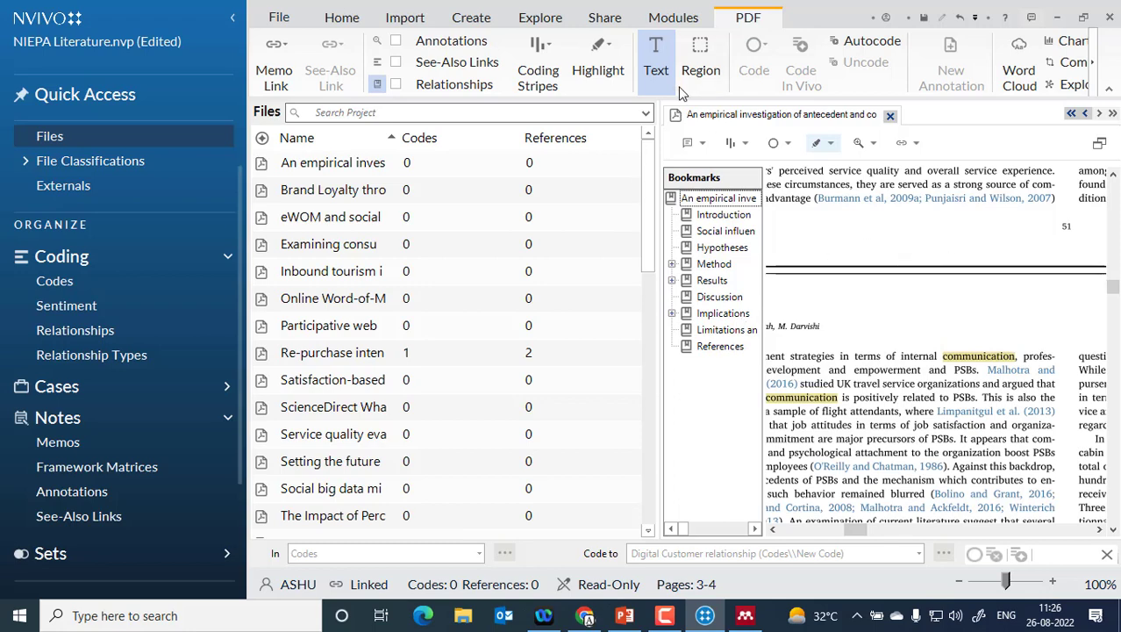
Run a Word Frequency query, then start a new Text Search Query with empty search text.
{"action": "left_click", "coordinate": [651, 79]}
{"action": "left_click", "coordinate": [654, 77]}
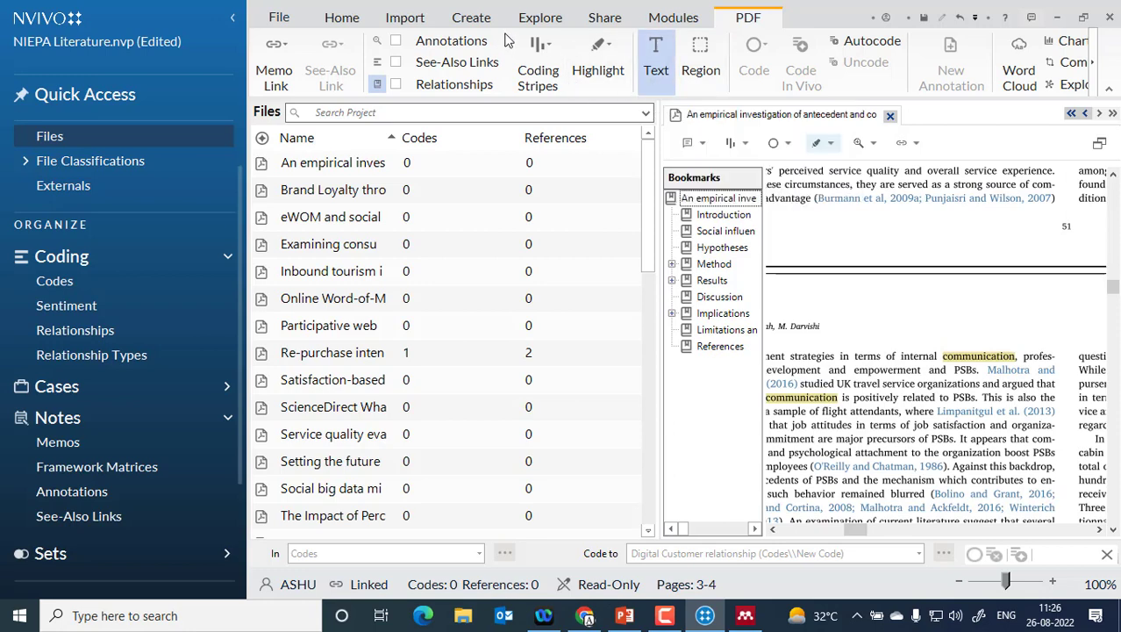
{"action": "left_click", "coordinate": [482, 18]}
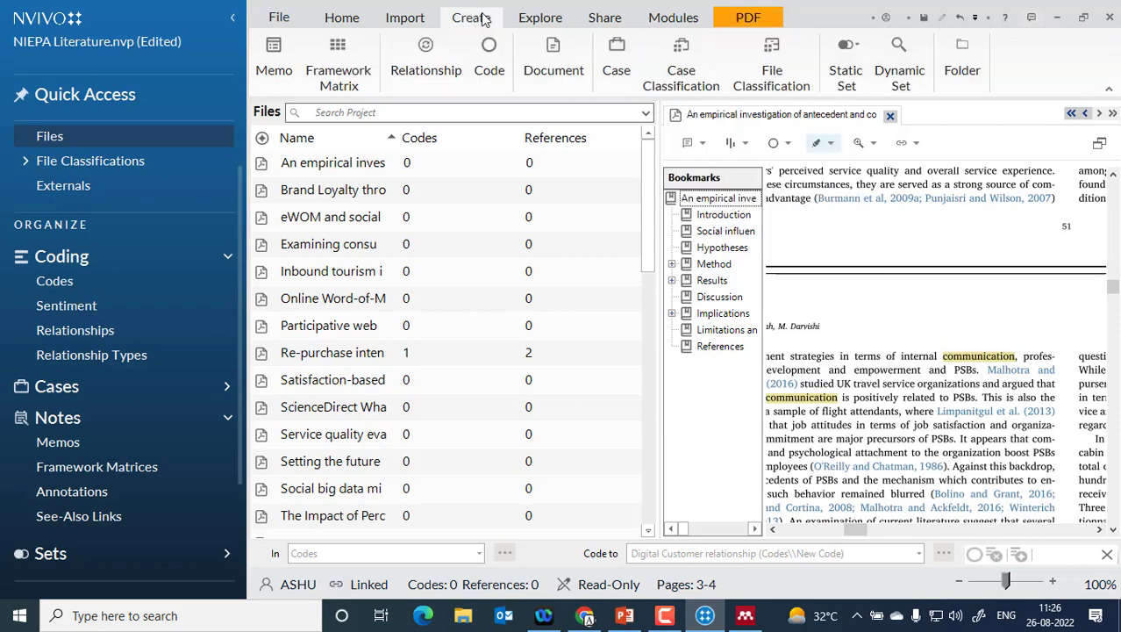
{"action": "left_click", "coordinate": [540, 19]}
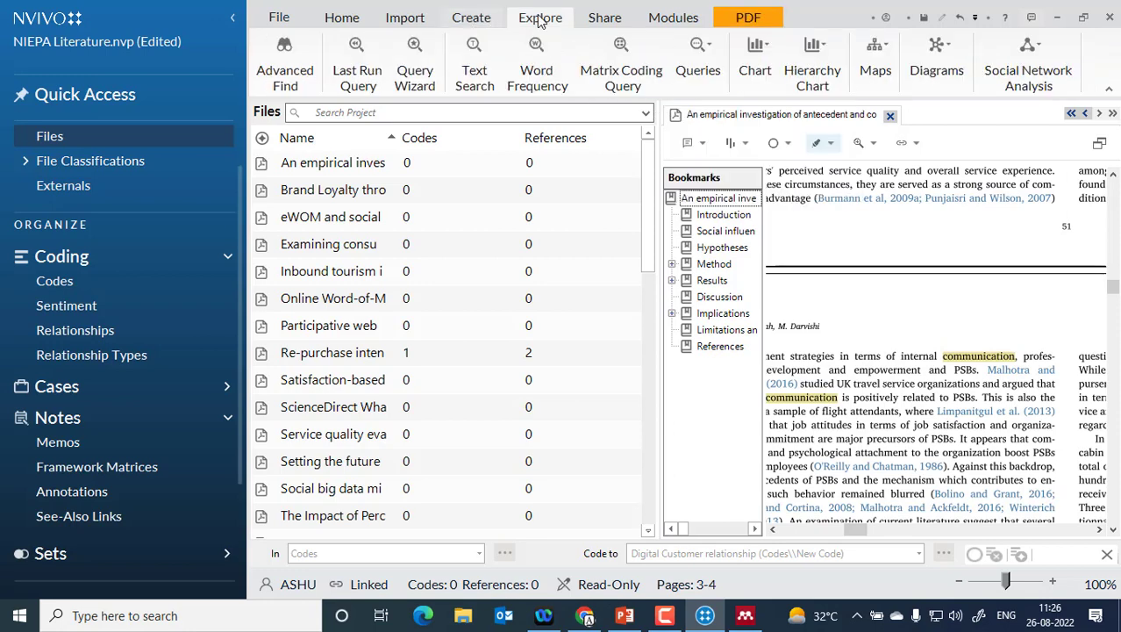
{"action": "left_click", "coordinate": [539, 77]}
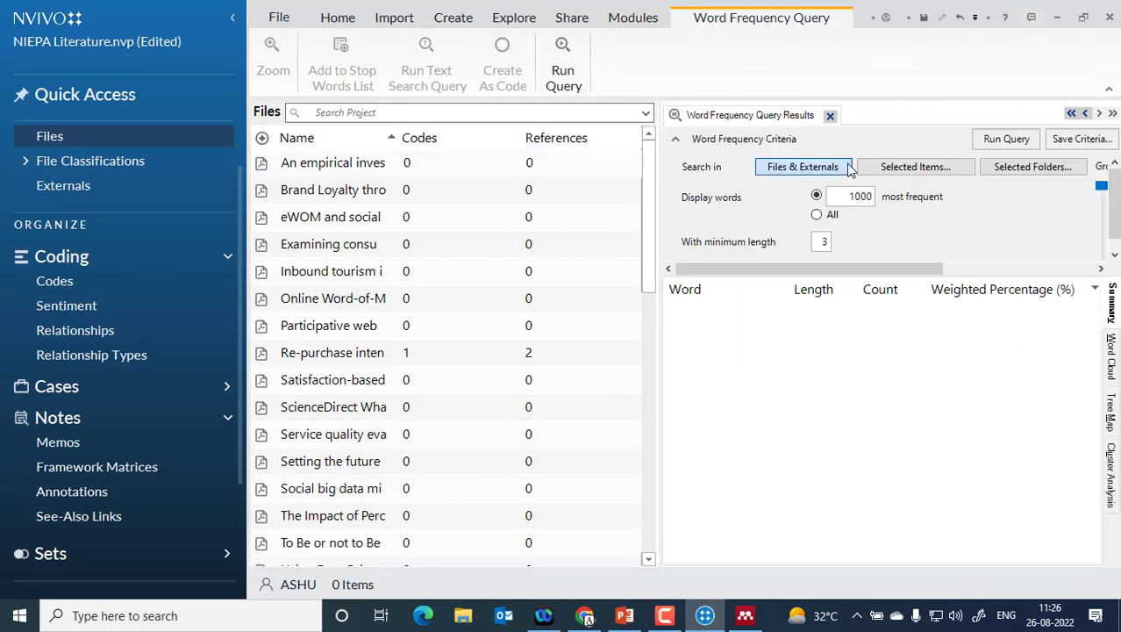
{"action": "left_click", "coordinate": [514, 22]}
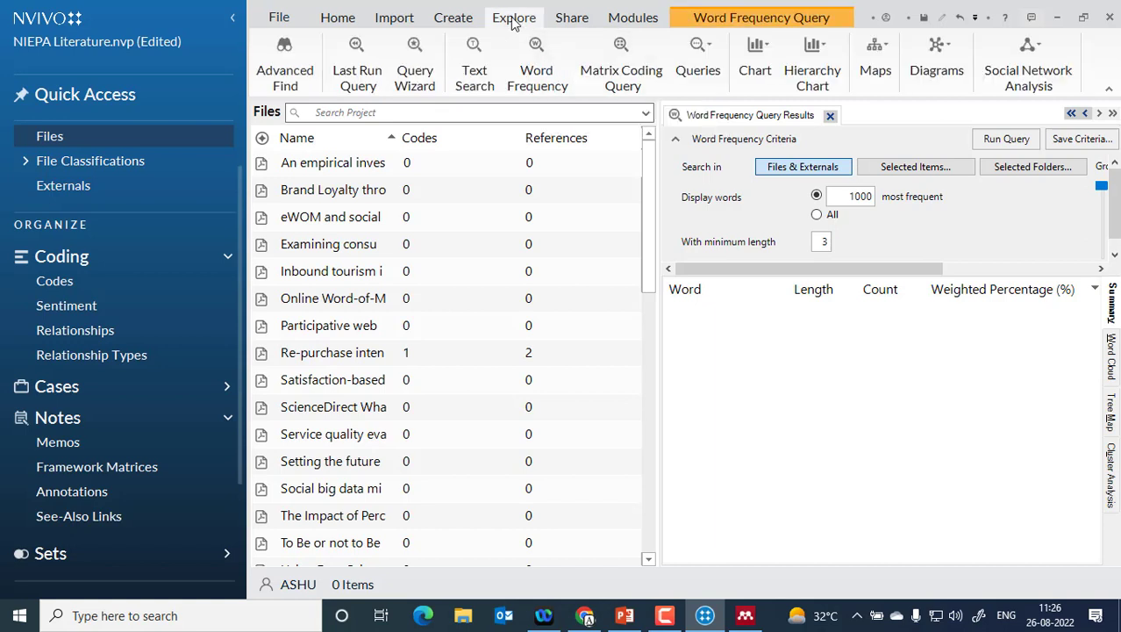
{"action": "left_click", "coordinate": [475, 78]}
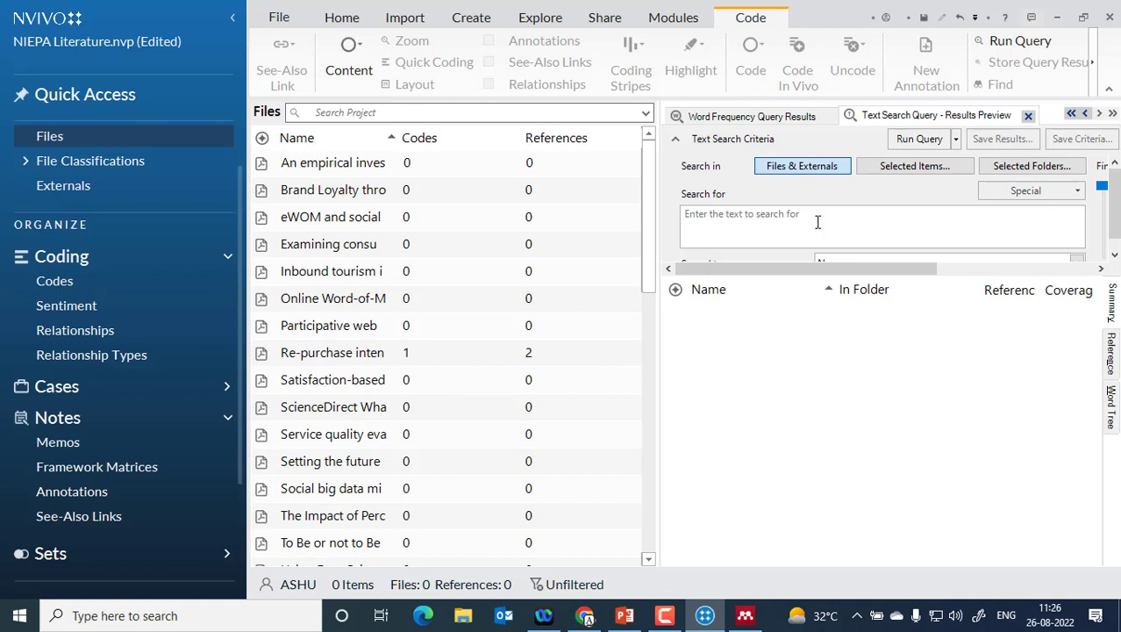
Search for 'Digital community', returning 17 files with 1527 references.
{"action": "left_click", "coordinate": [817, 222]}
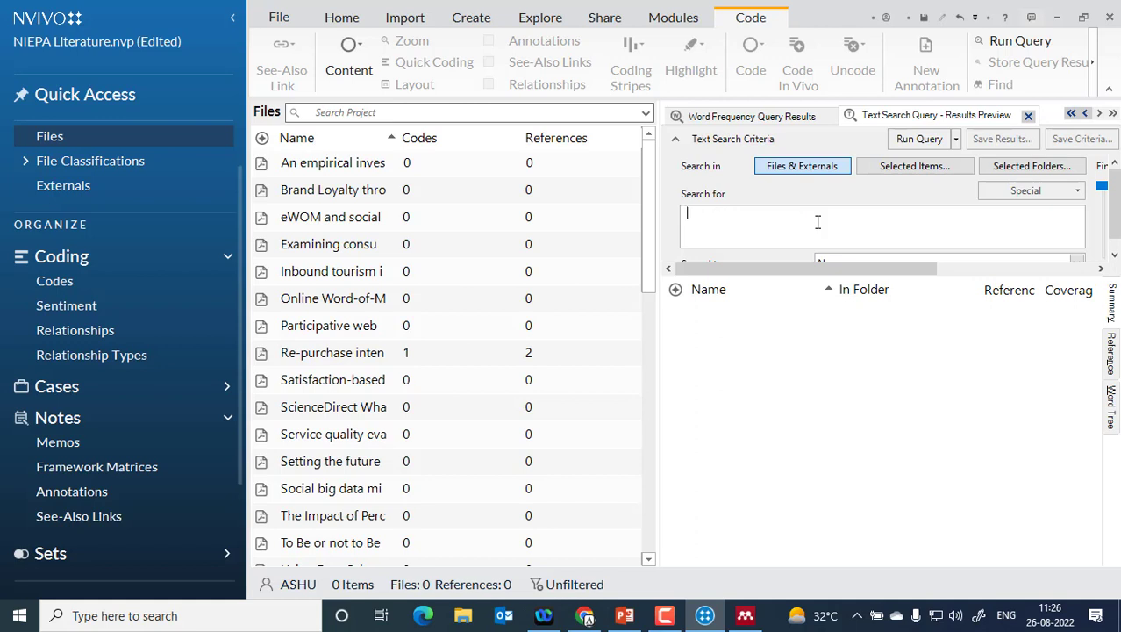
{"action": "type", "text": "Digital community"}
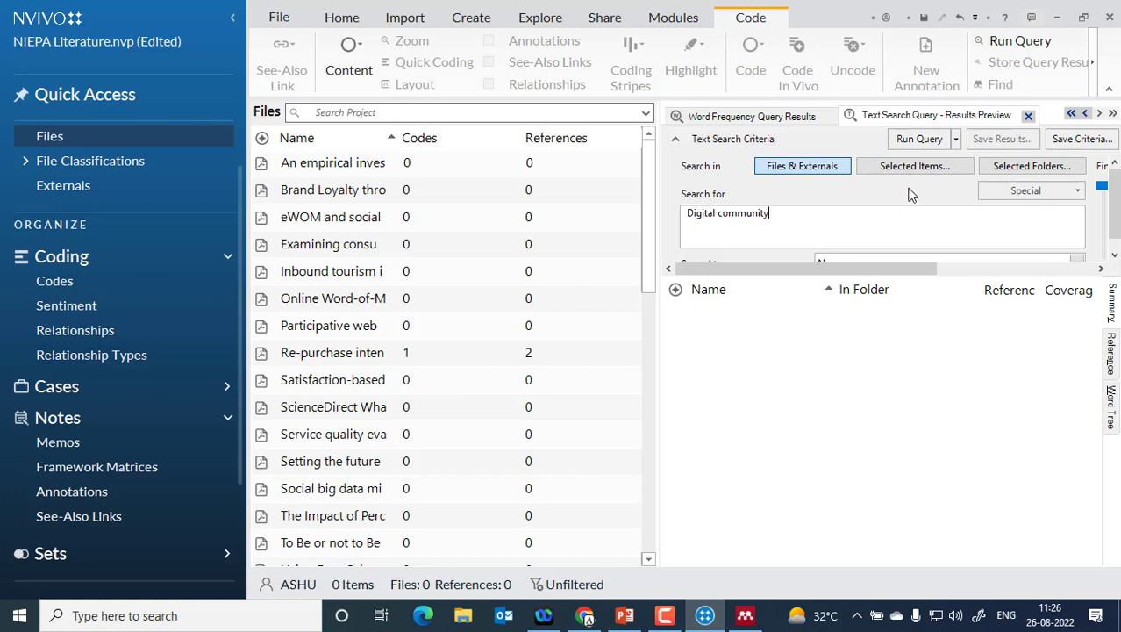
{"action": "left_click", "coordinate": [1103, 192]}
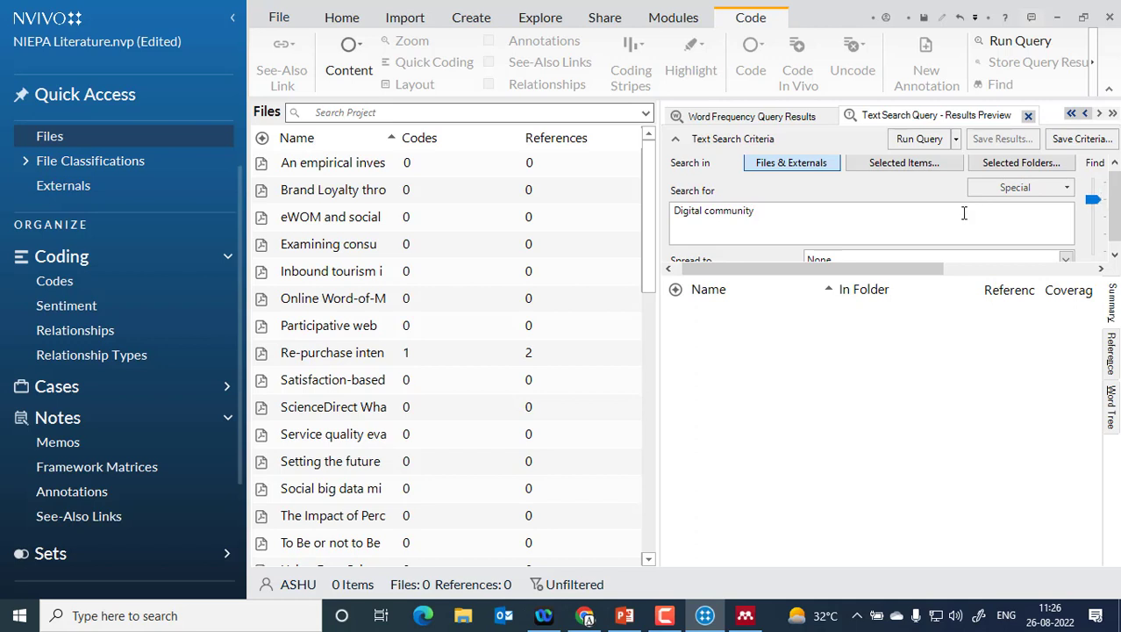
{"action": "left_click_drag", "start_coordinate": [1115, 202], "coordinate": [1118, 224]}
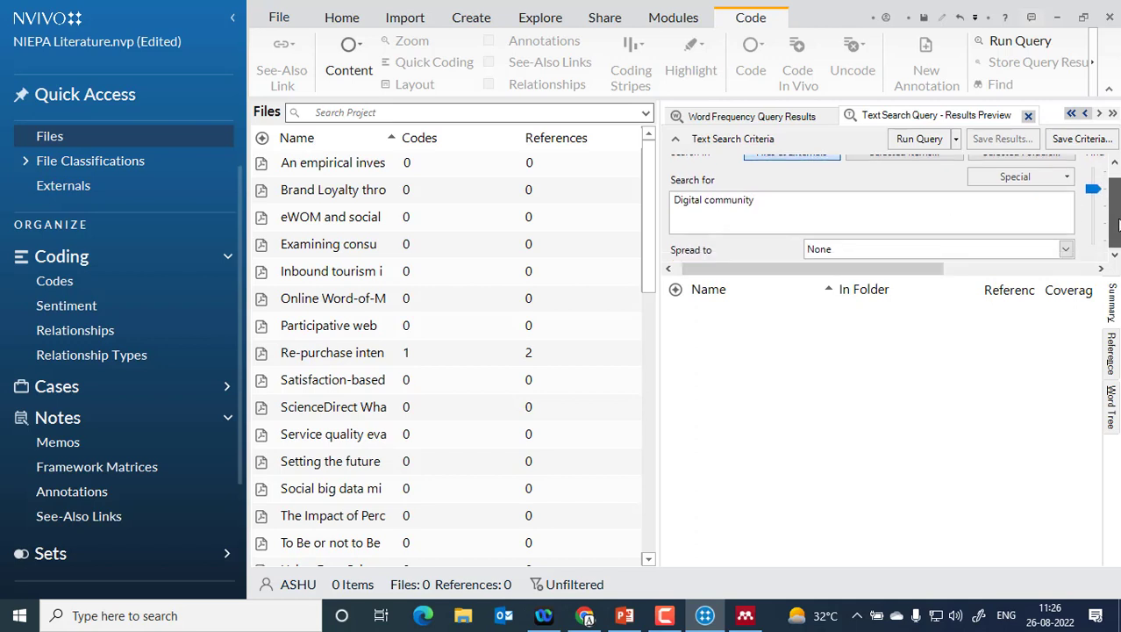
{"action": "left_click", "coordinate": [907, 142]}
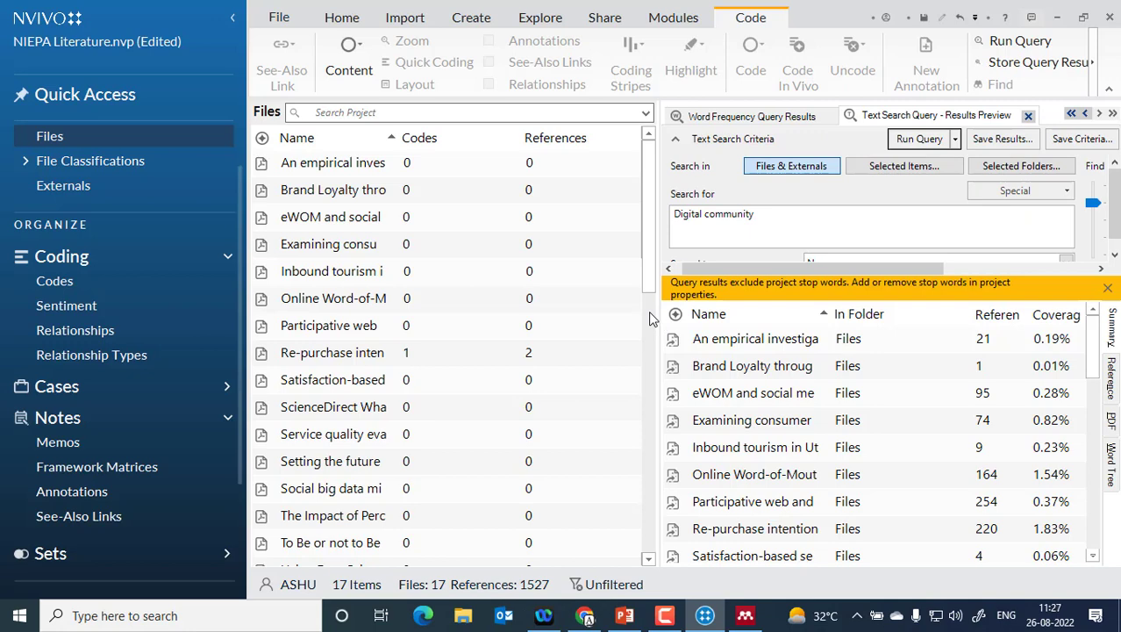
{"action": "left_click_drag", "start_coordinate": [1109, 227], "coordinate": [1110, 246]}
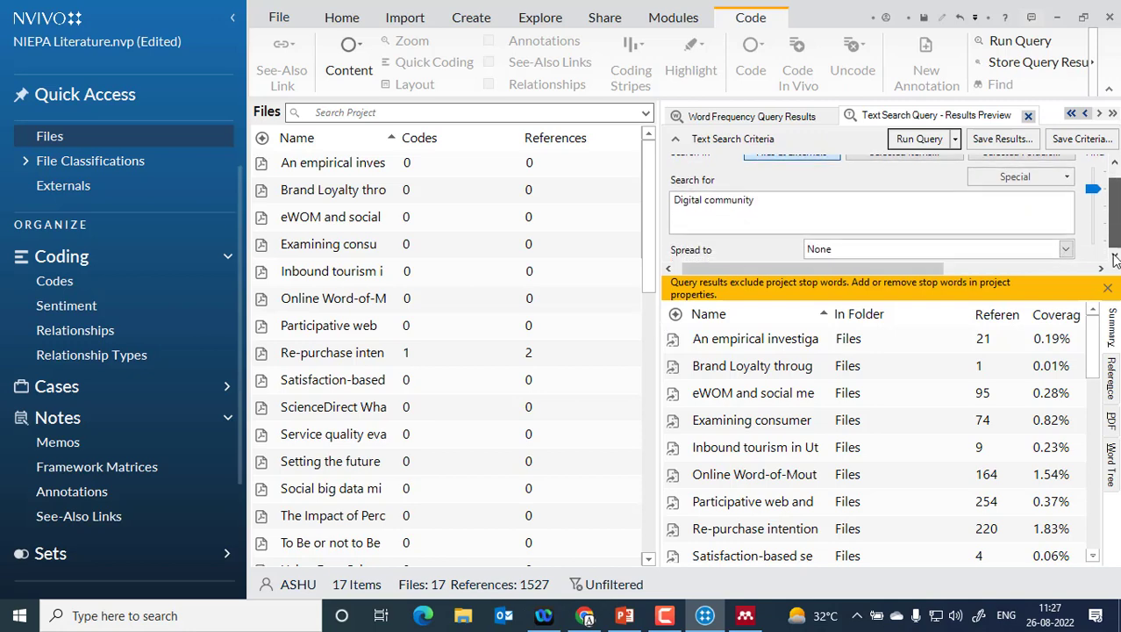
Set the match spread to Narrow Context, dismiss the stop-words notice, and show the Reference view.
{"action": "left_click", "coordinate": [1064, 251]}
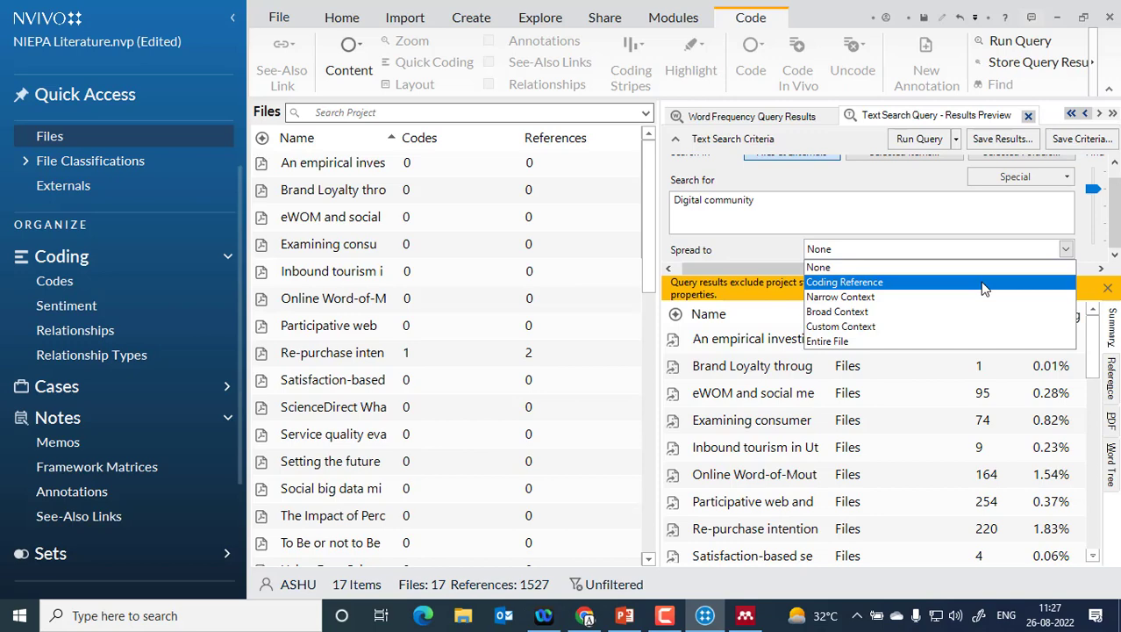
{"action": "left_click", "coordinate": [906, 314]}
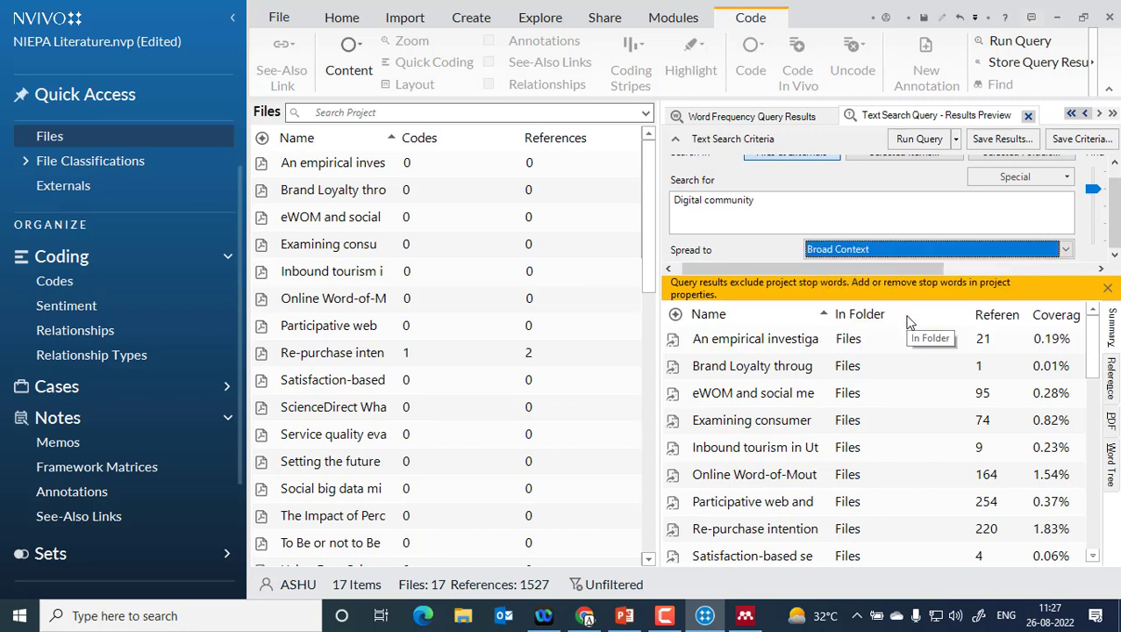
{"action": "left_click", "coordinate": [1109, 291]}
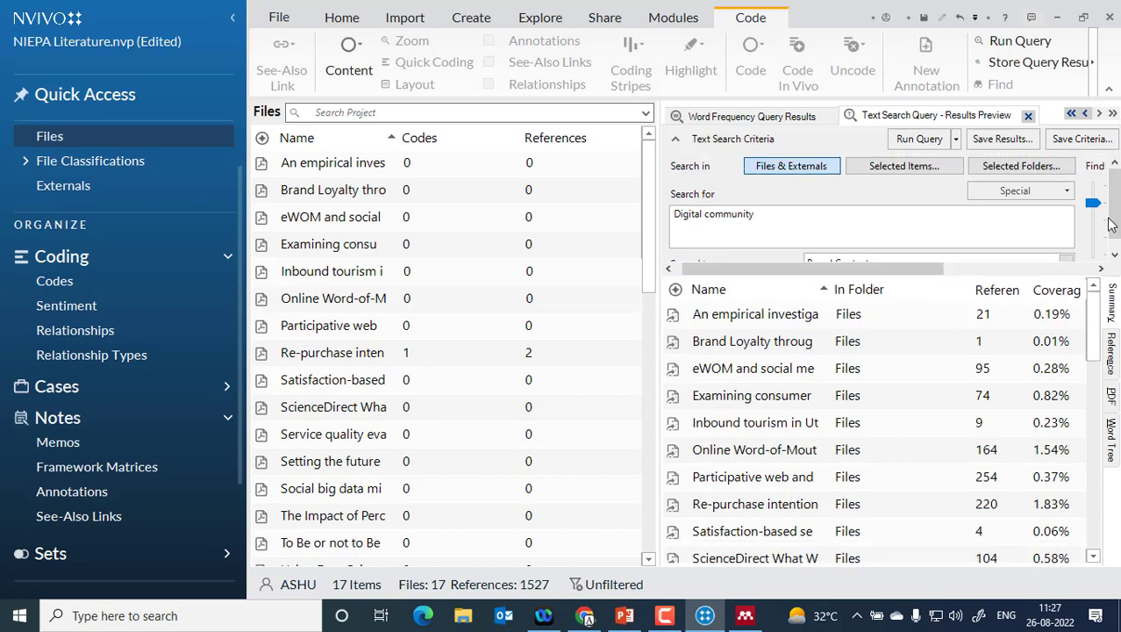
{"action": "left_click_drag", "start_coordinate": [1110, 224], "coordinate": [1111, 233]}
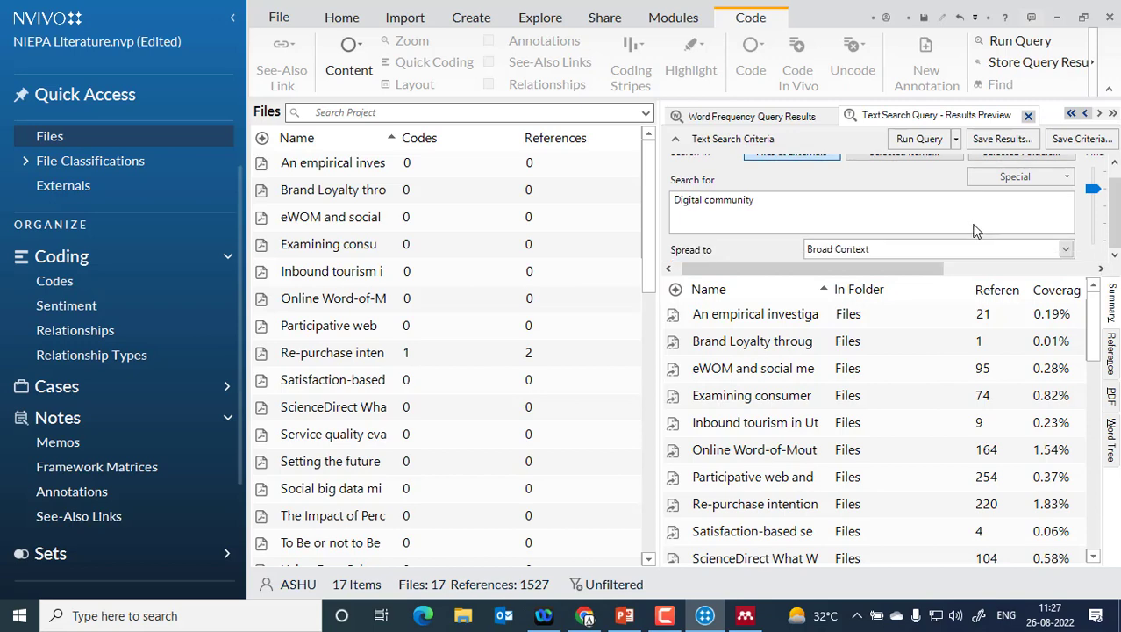
{"action": "left_click", "coordinate": [1060, 250]}
{"action": "left_click", "coordinate": [956, 275]}
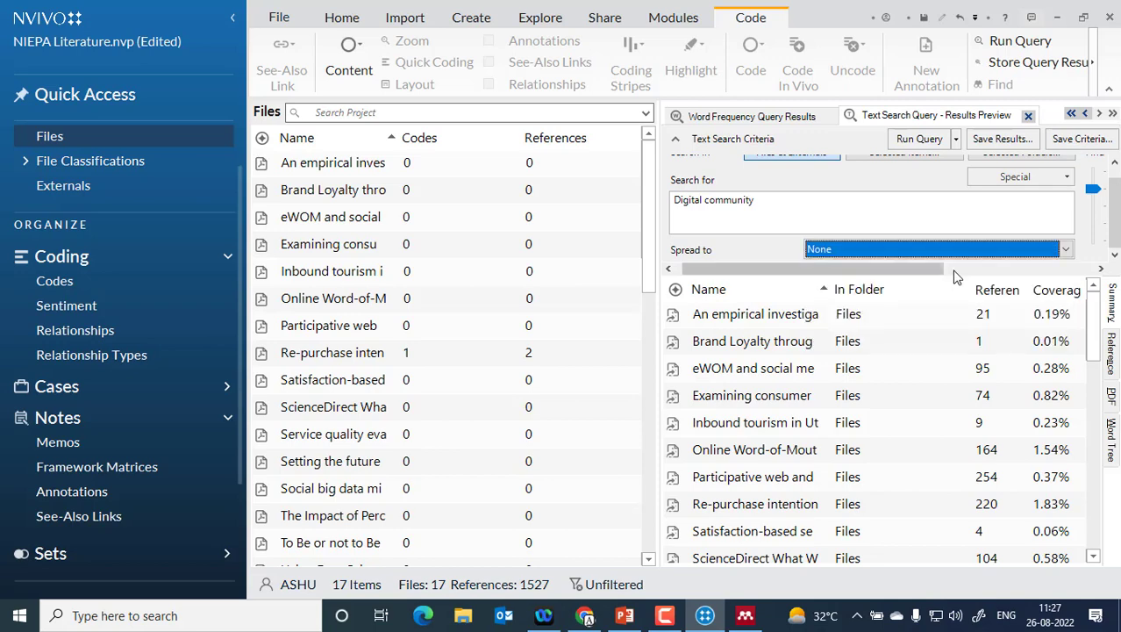
{"action": "left_click", "coordinate": [1070, 252]}
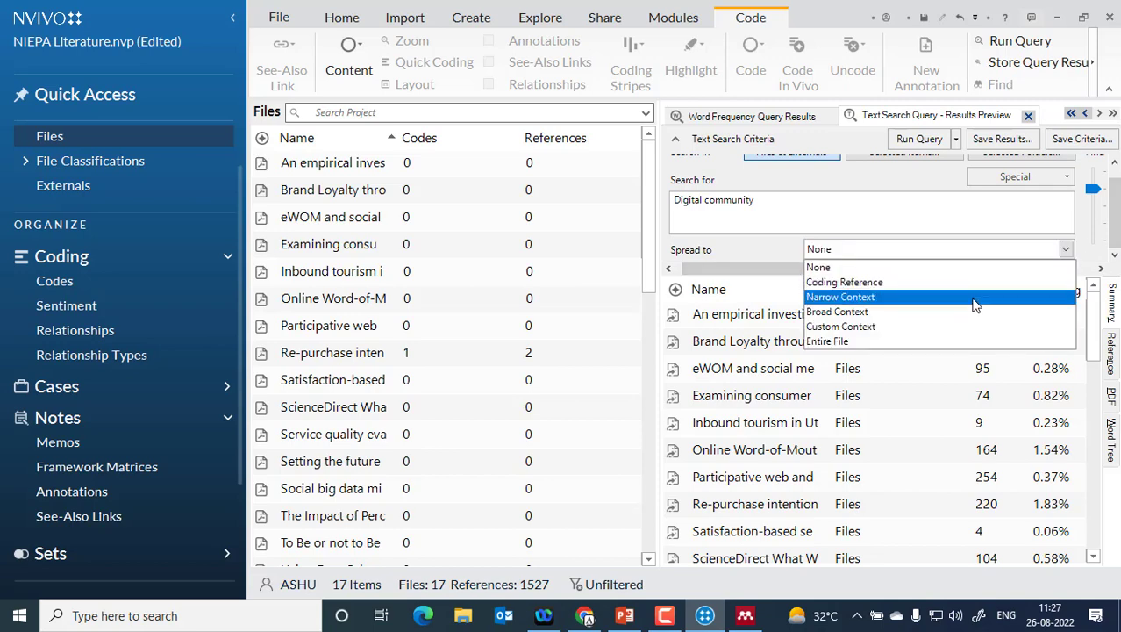
{"action": "left_click", "coordinate": [974, 298]}
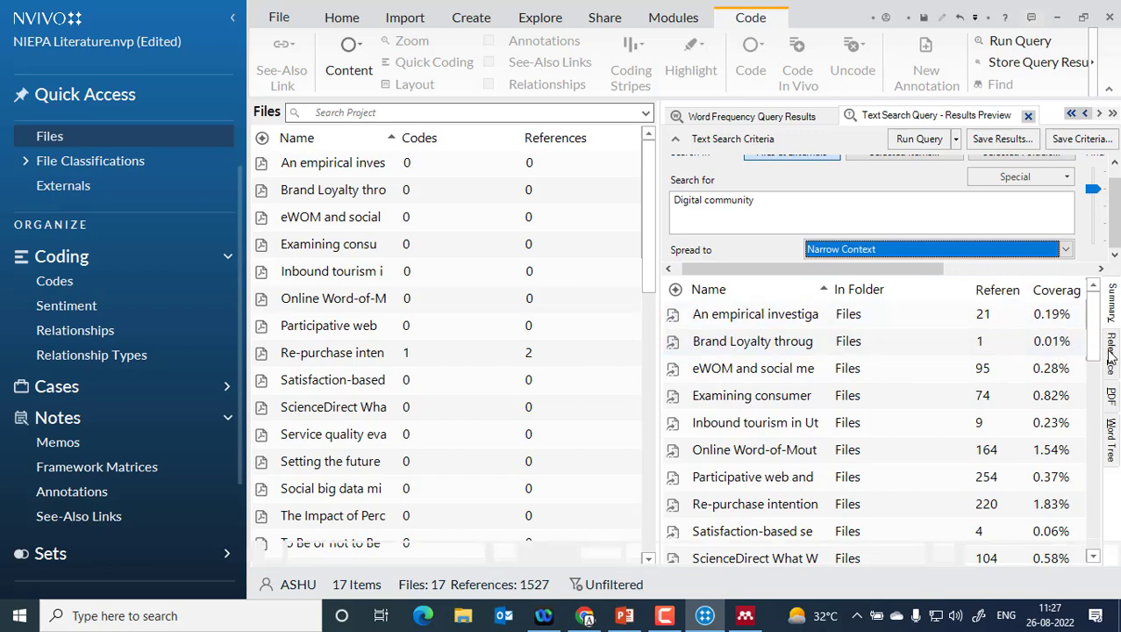
{"action": "left_click", "coordinate": [1111, 354]}
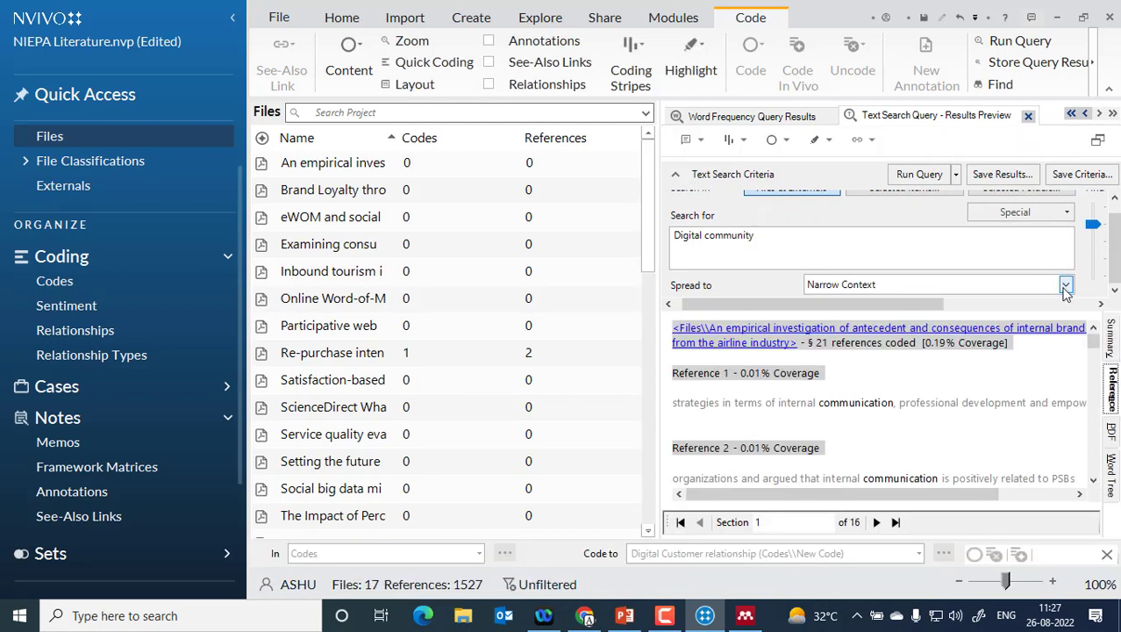
{"action": "left_click", "coordinate": [1065, 285]}
{"action": "left_click", "coordinate": [953, 317]}
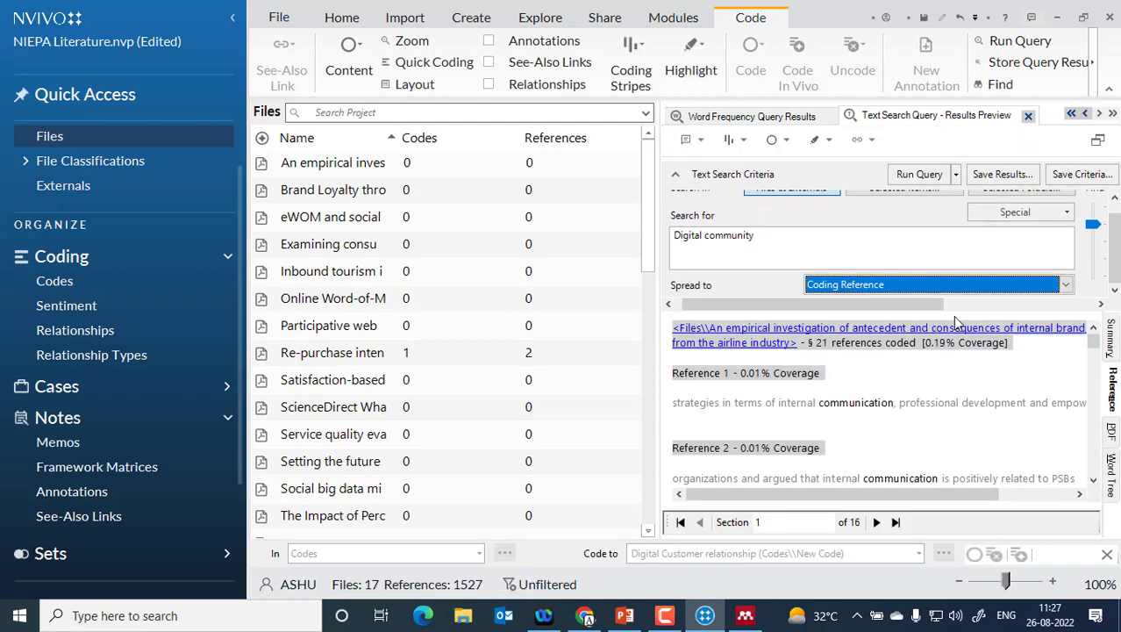
{"action": "left_click", "coordinate": [1065, 286]}
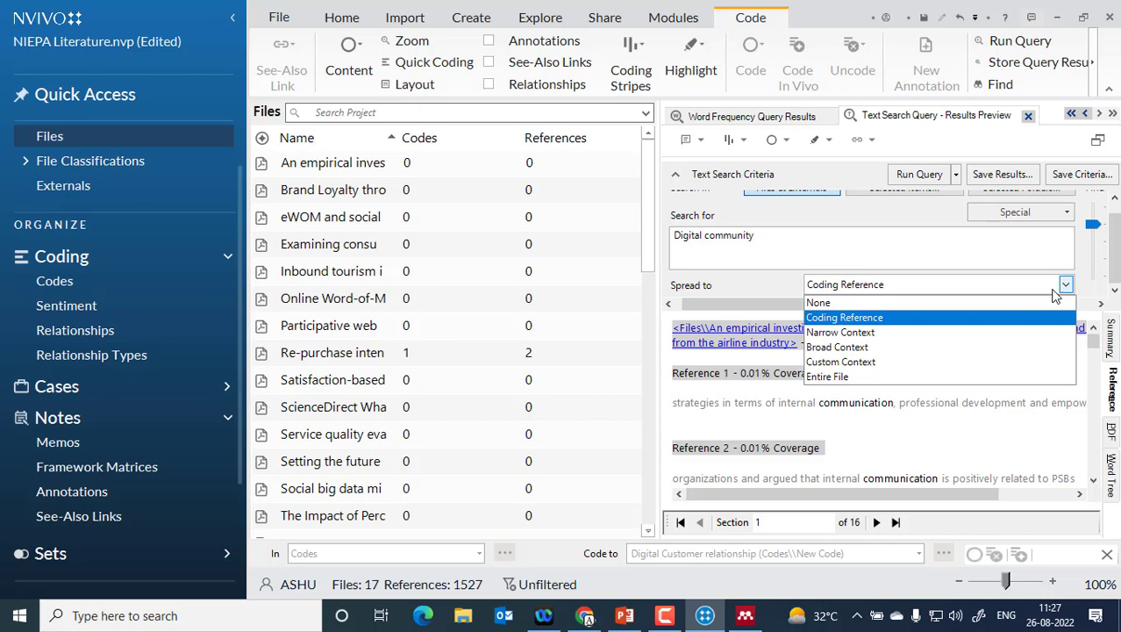
{"action": "left_click", "coordinate": [973, 332]}
{"action": "left_click", "coordinate": [1111, 342]}
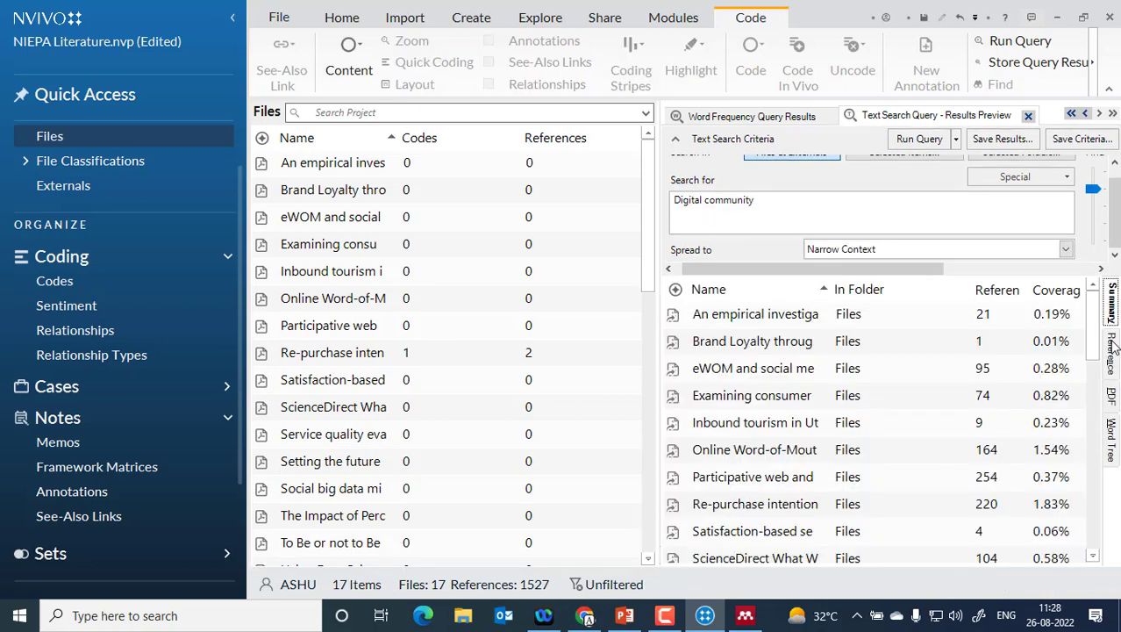
{"action": "left_click", "coordinate": [1111, 355]}
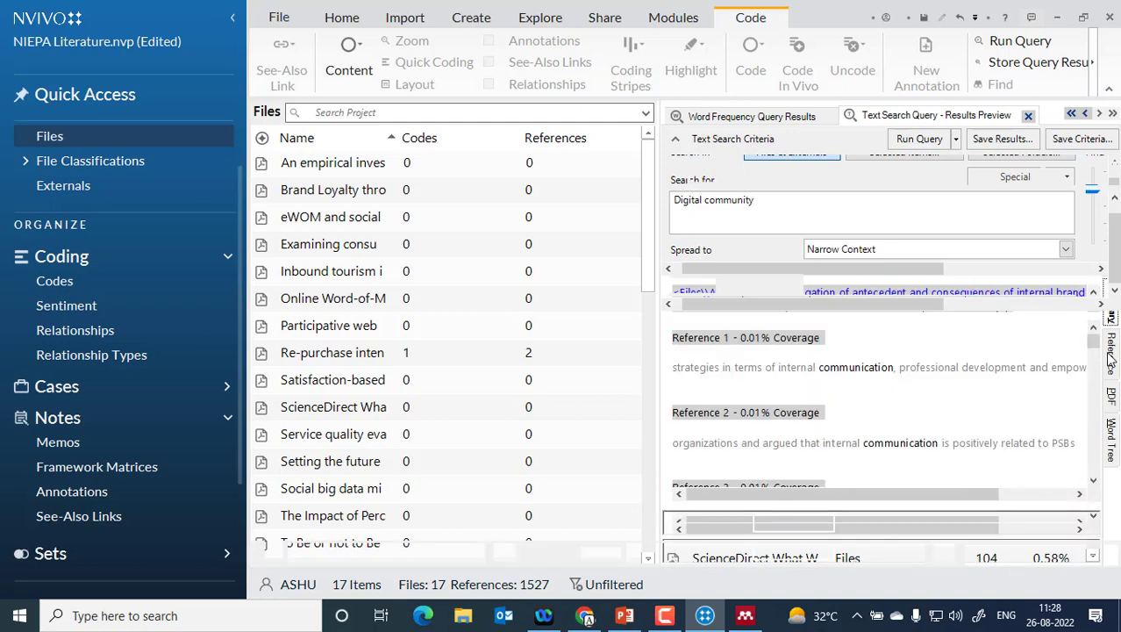
{"action": "scroll", "coordinate": [924, 363], "scroll_direction": "down", "scroll_amount": 20}
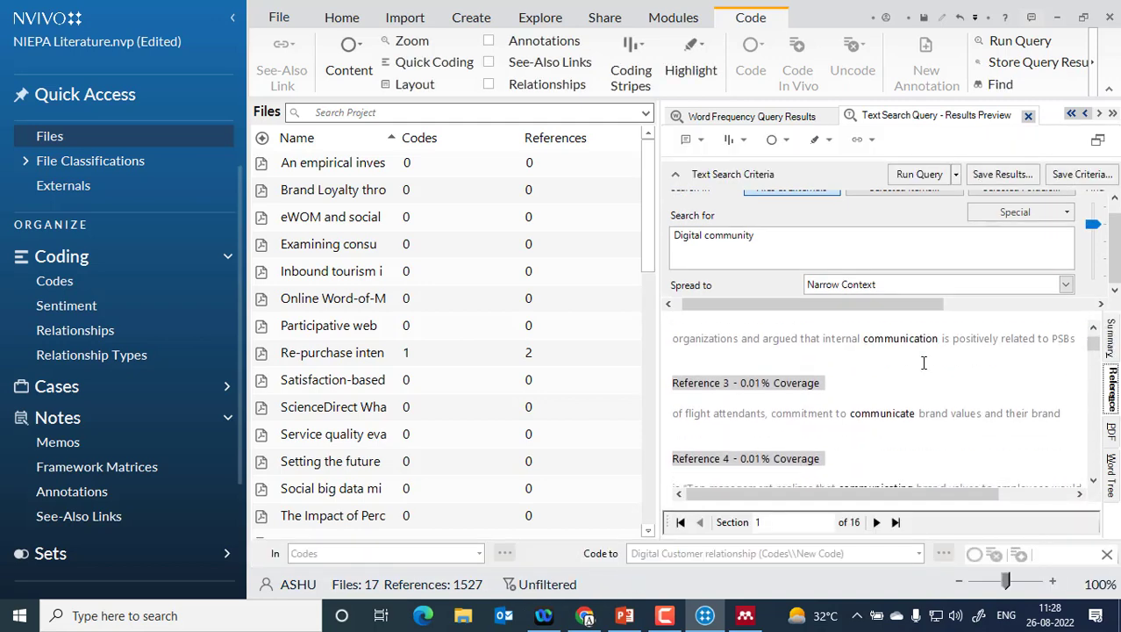
{"action": "scroll", "coordinate": [924, 363], "scroll_direction": "up", "scroll_amount": 20}
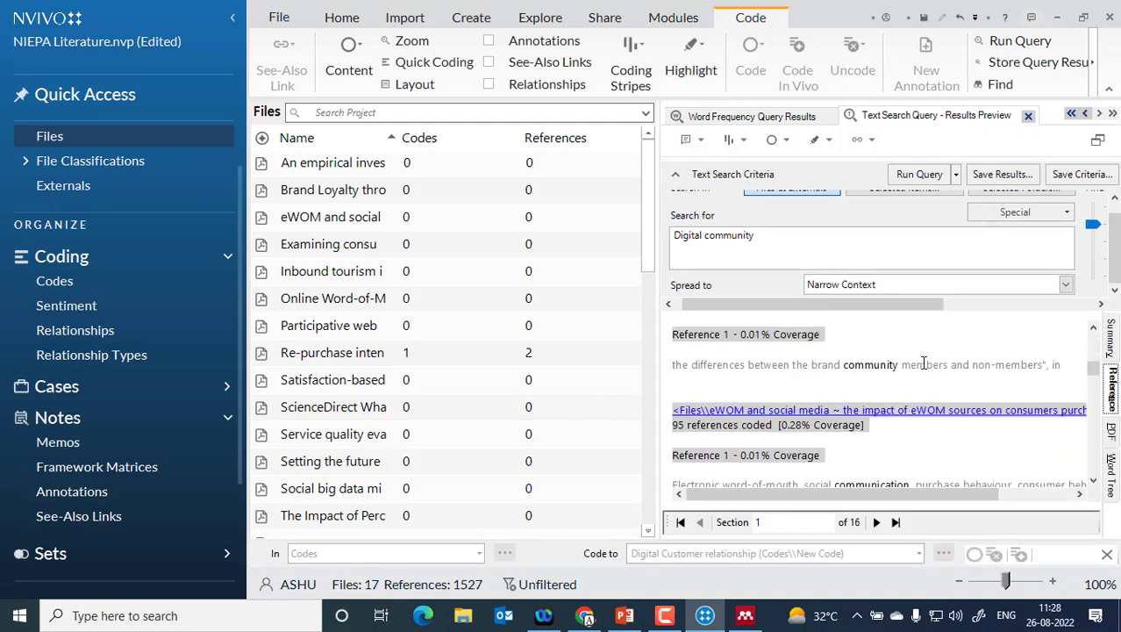
{"action": "scroll", "coordinate": [924, 363], "scroll_direction": "up", "scroll_amount": 5}
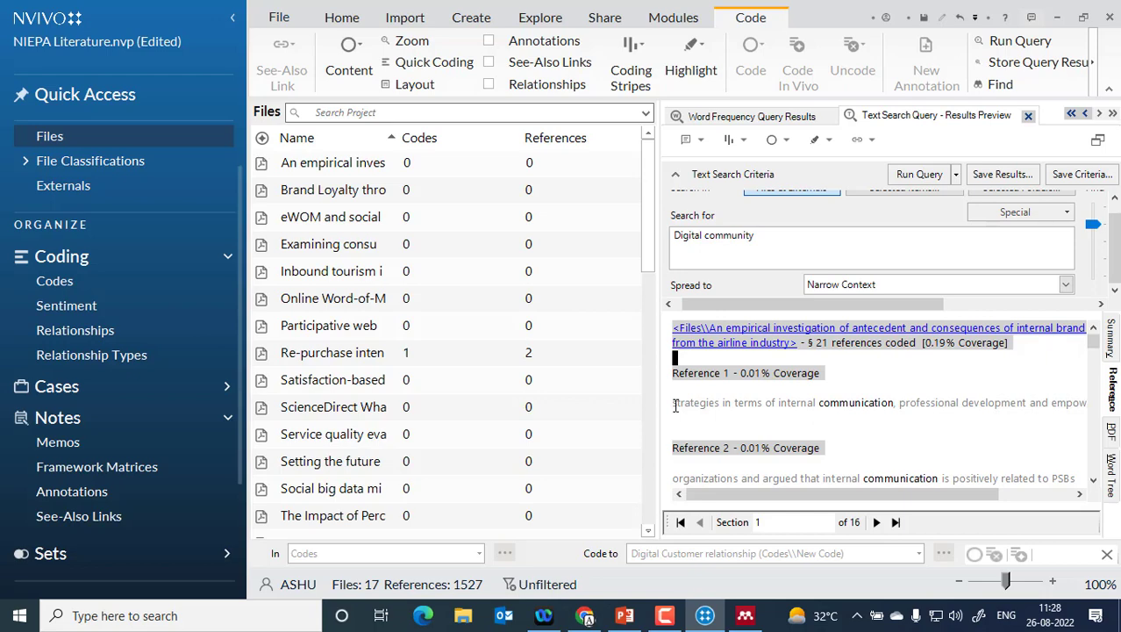
{"action": "scroll", "coordinate": [761, 415], "scroll_direction": "down", "scroll_amount": 5}
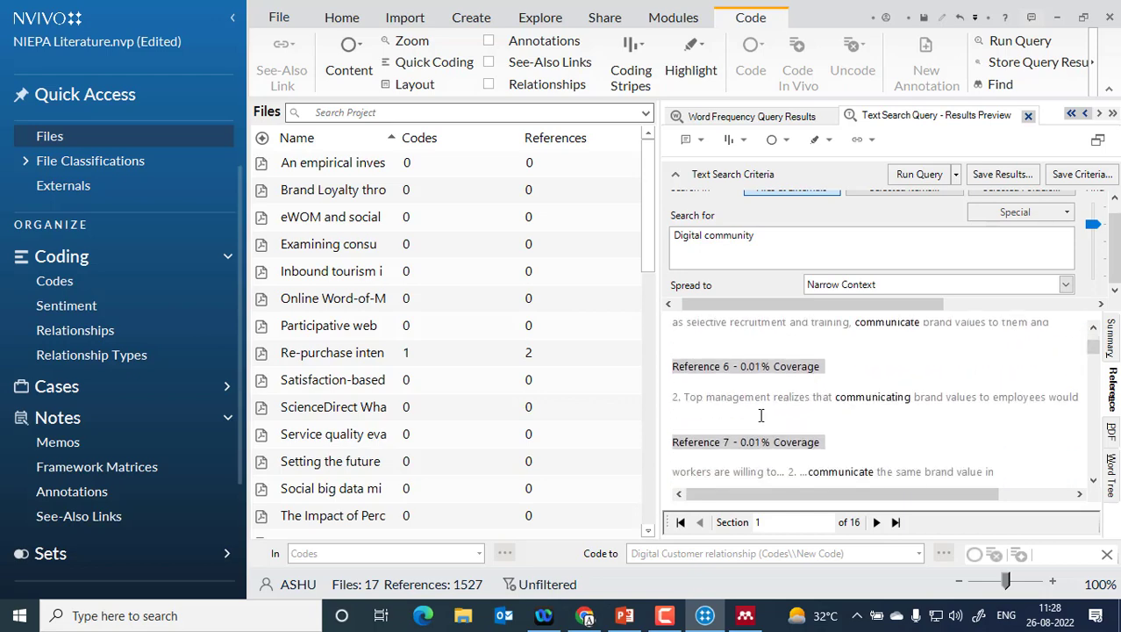
{"action": "scroll", "coordinate": [761, 415], "scroll_direction": "down", "scroll_amount": 2}
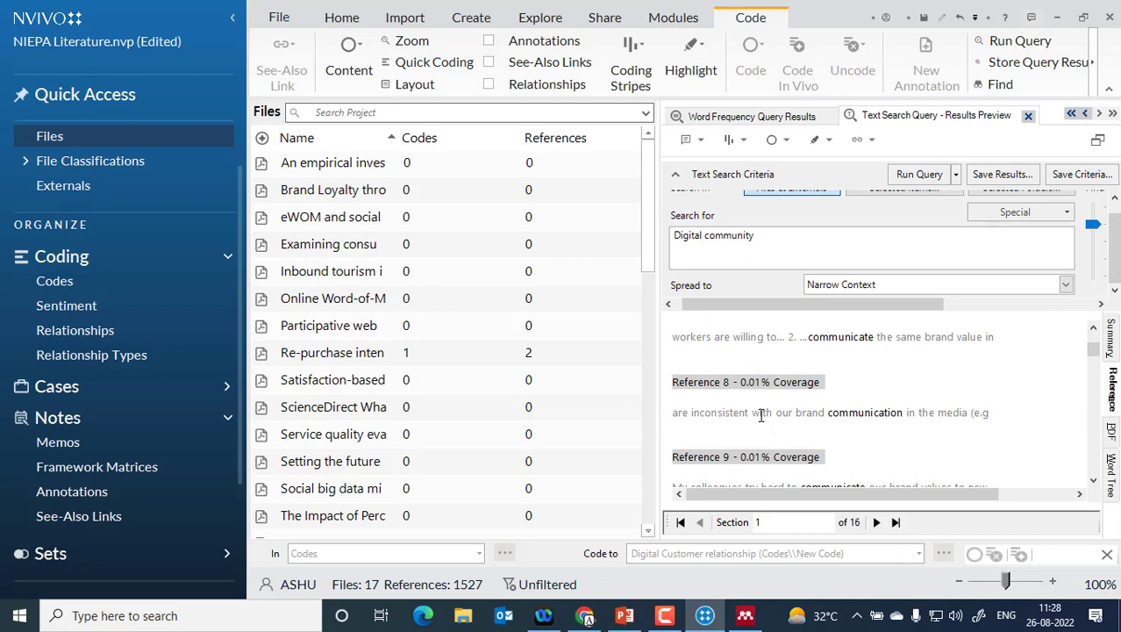
{"action": "scroll", "coordinate": [762, 415], "scroll_direction": "down", "scroll_amount": 10}
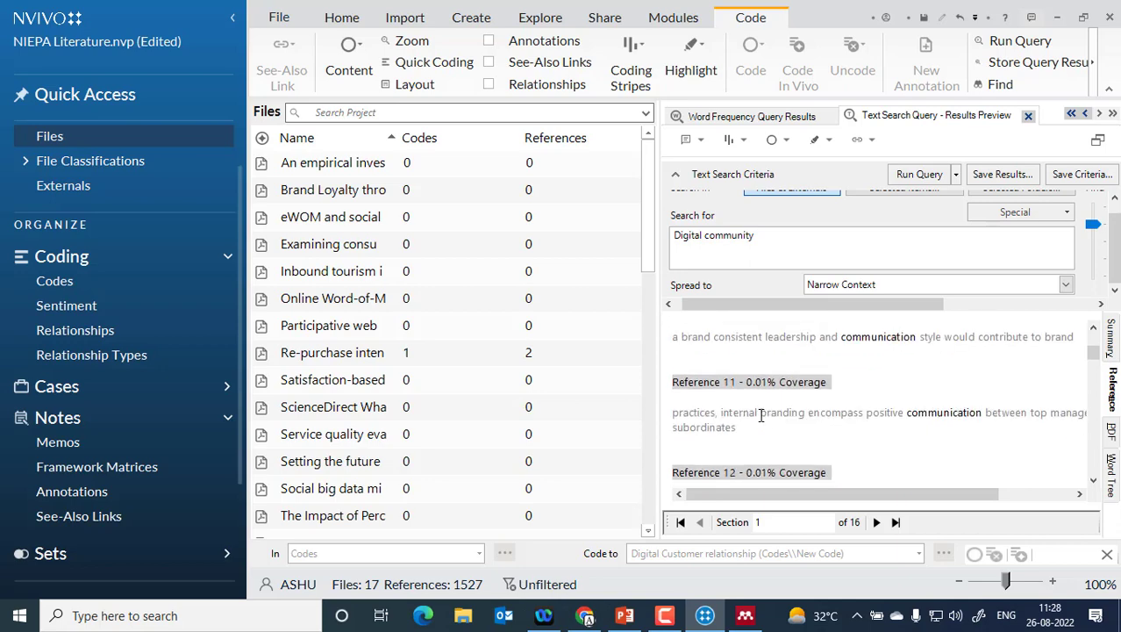
{"action": "scroll", "coordinate": [761, 415], "scroll_direction": "down", "scroll_amount": 12}
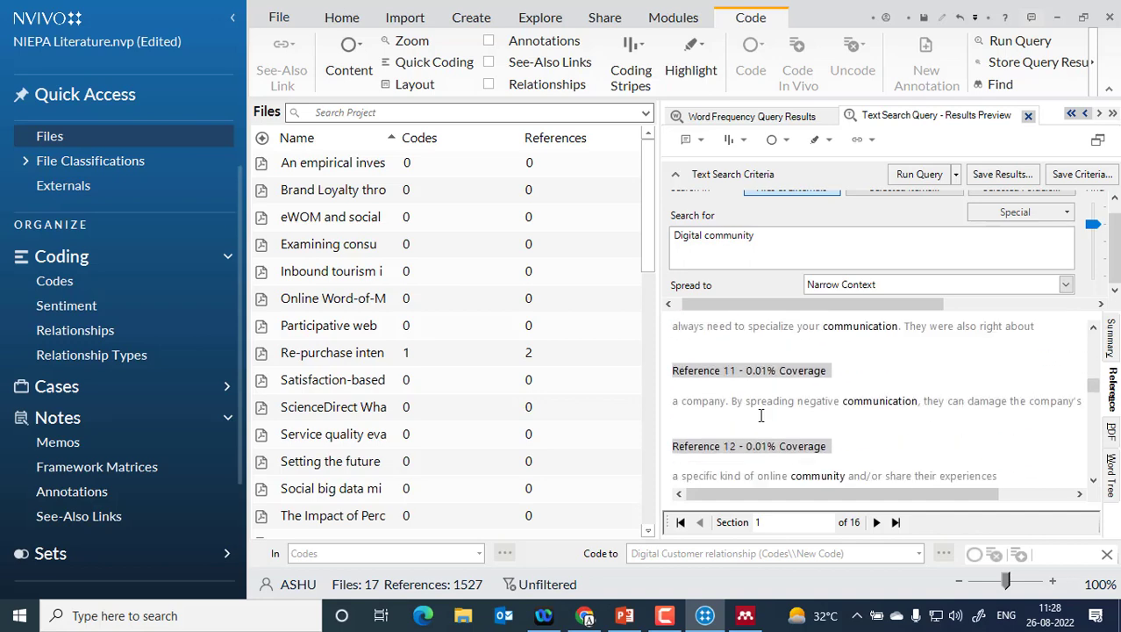
{"action": "scroll", "coordinate": [761, 415], "scroll_direction": "down", "scroll_amount": 20}
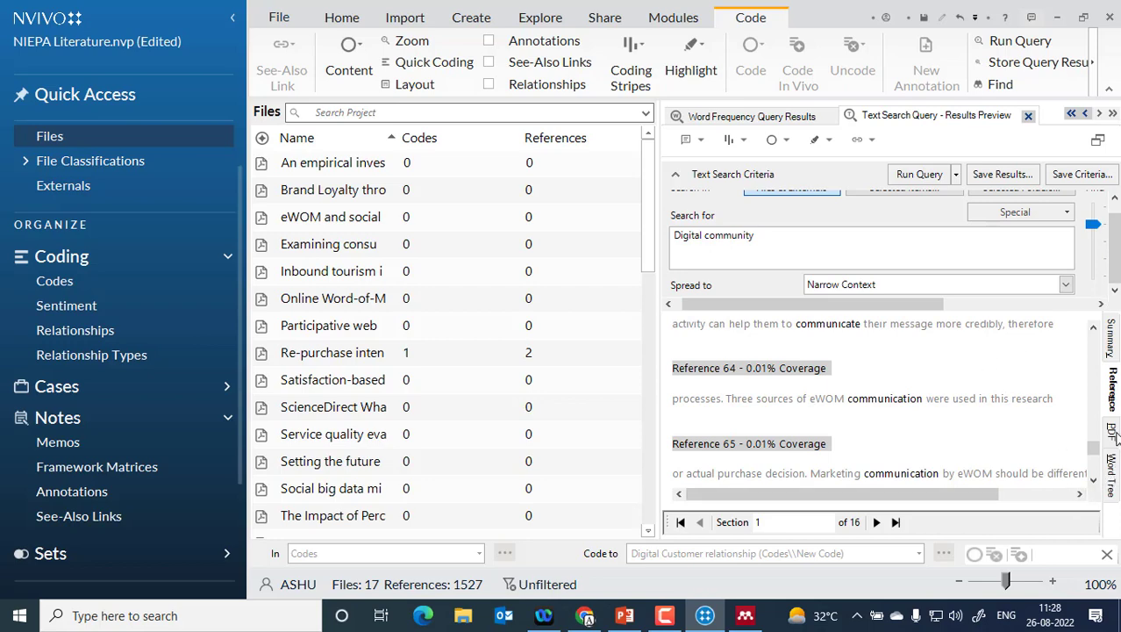
Preview the hits in the PDF and Word Tree views, then return to the per-file Summary.
{"action": "left_click", "coordinate": [1113, 432]}
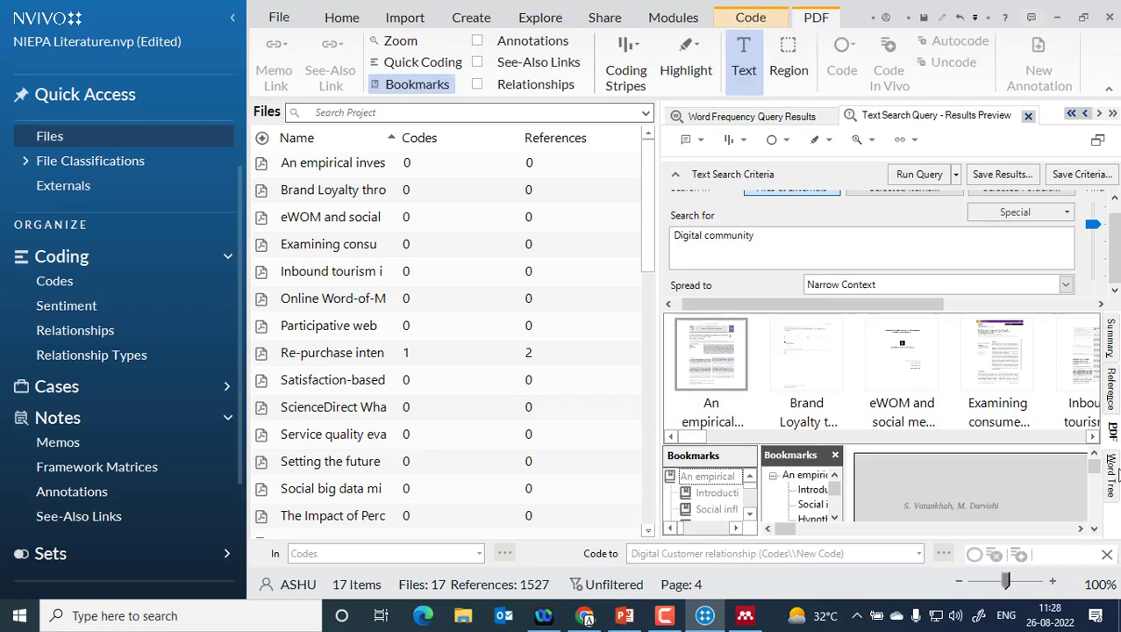
{"action": "left_click", "coordinate": [1113, 467]}
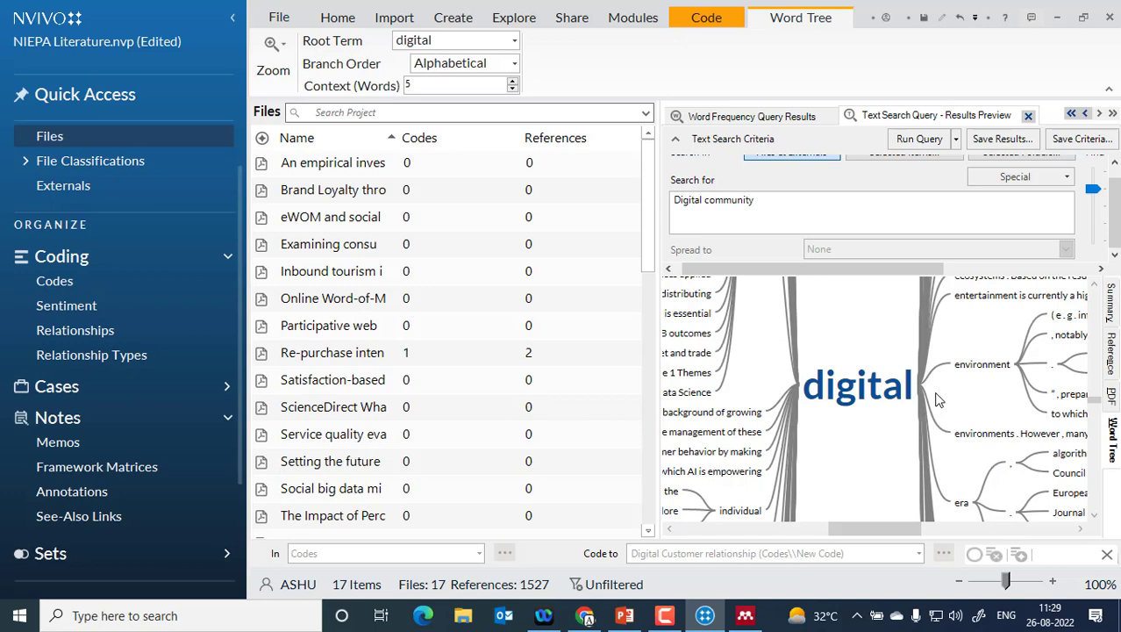
{"action": "left_click", "coordinate": [1113, 304]}
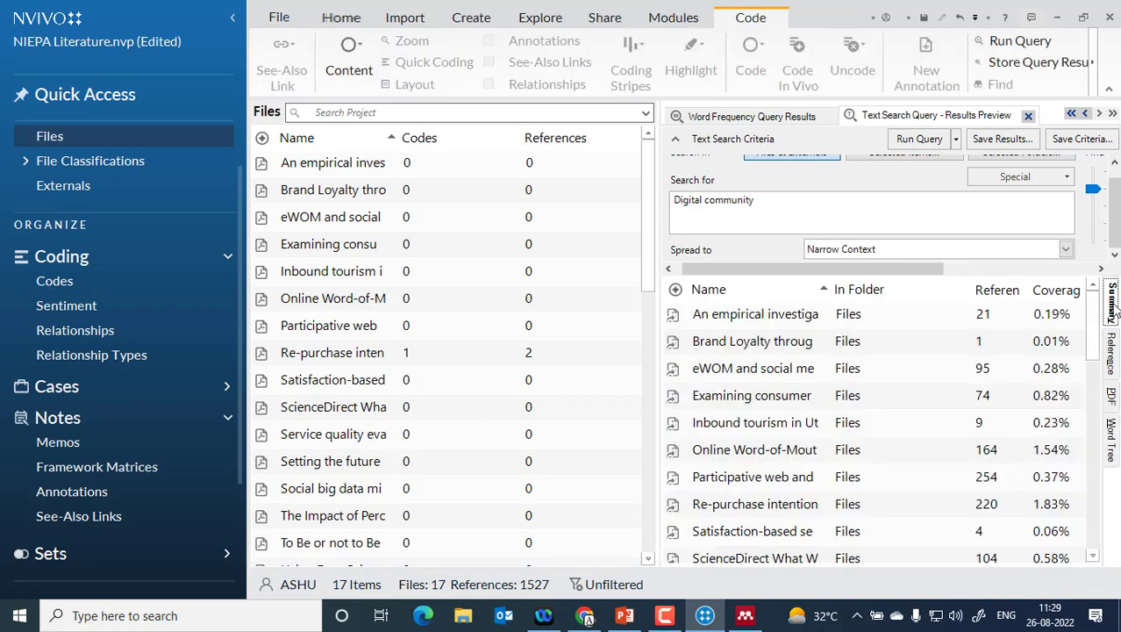
Return to the Reference view and scroll the Digital community passages to References 11 and 12.
{"action": "left_click", "coordinate": [1111, 355]}
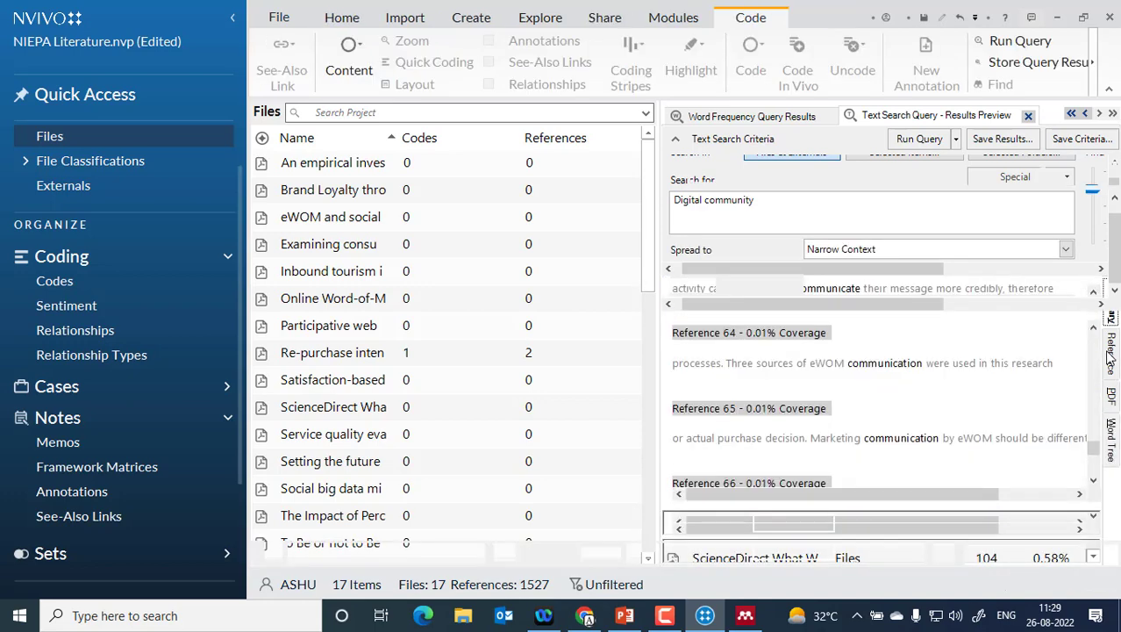
{"action": "left_click", "coordinate": [829, 382]}
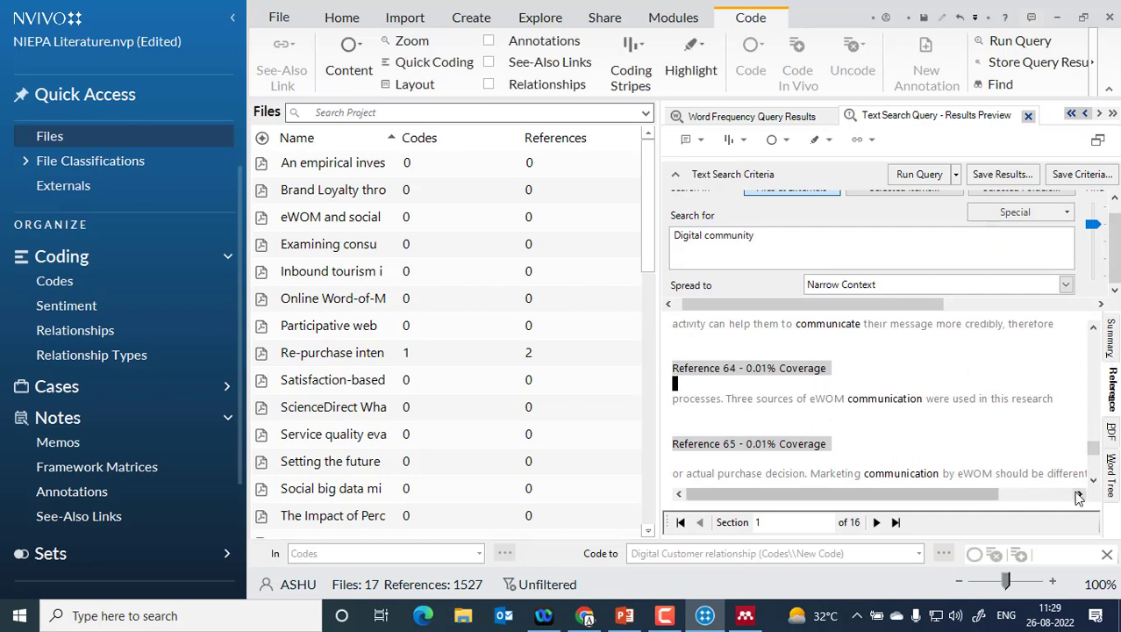
{"action": "left_click_drag", "start_coordinate": [1093, 447], "coordinate": [1091, 356]}
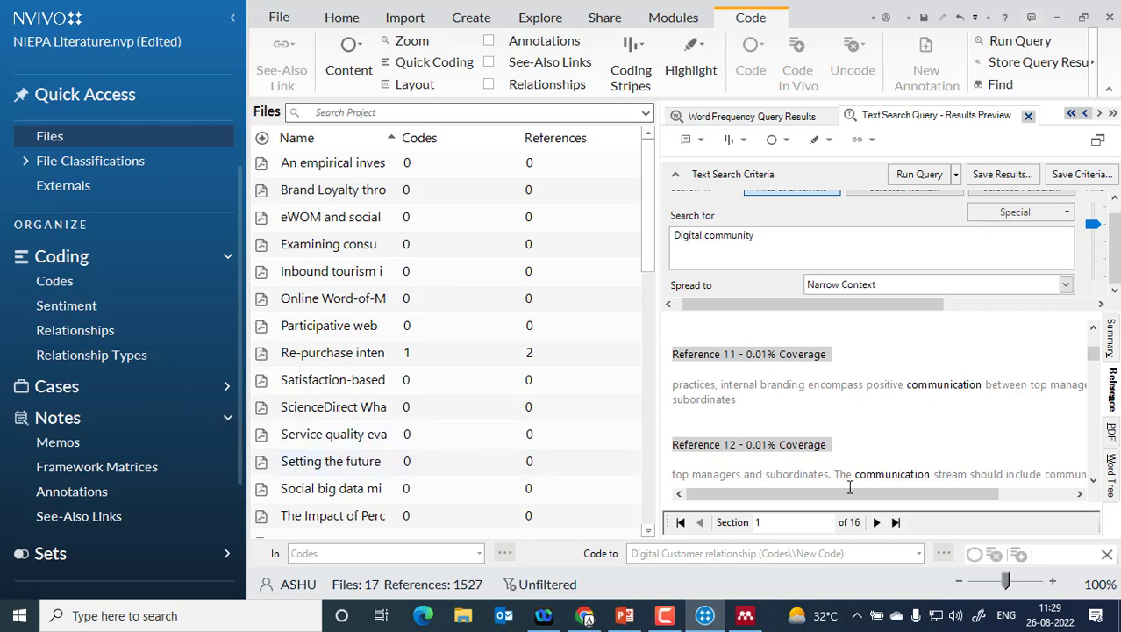
{"action": "right_click", "coordinate": [871, 343]}
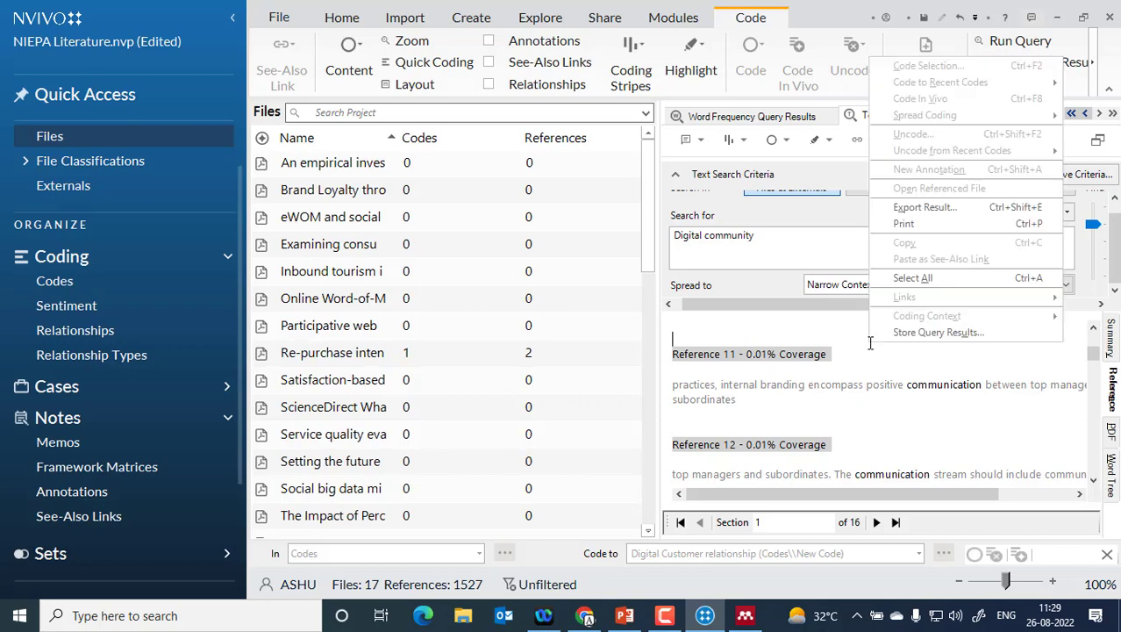
{"action": "left_click", "coordinate": [923, 208]}
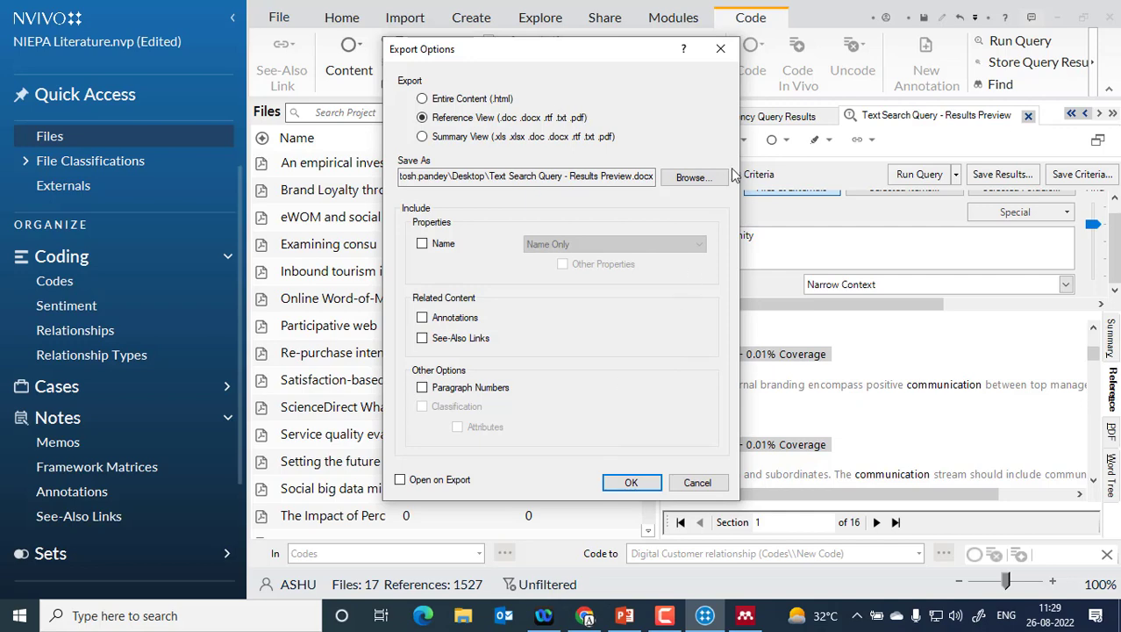
{"action": "left_click", "coordinate": [720, 50]}
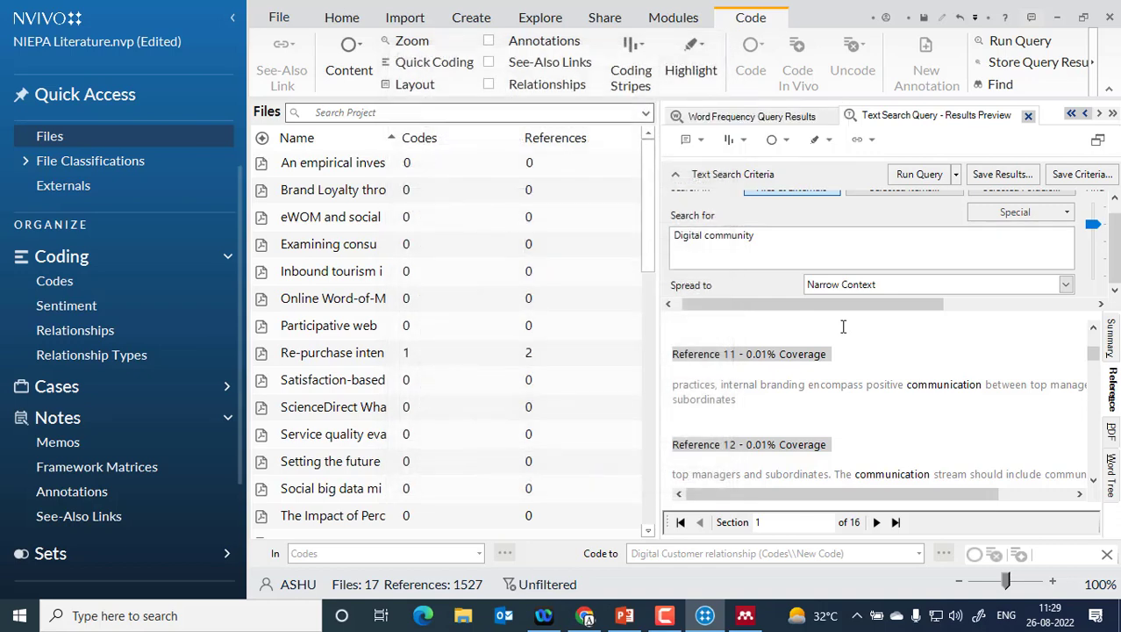
Close the Text Search, Word Frequency and PDF tabs, leaving the branding code preview.
{"action": "left_click", "coordinate": [595, 468]}
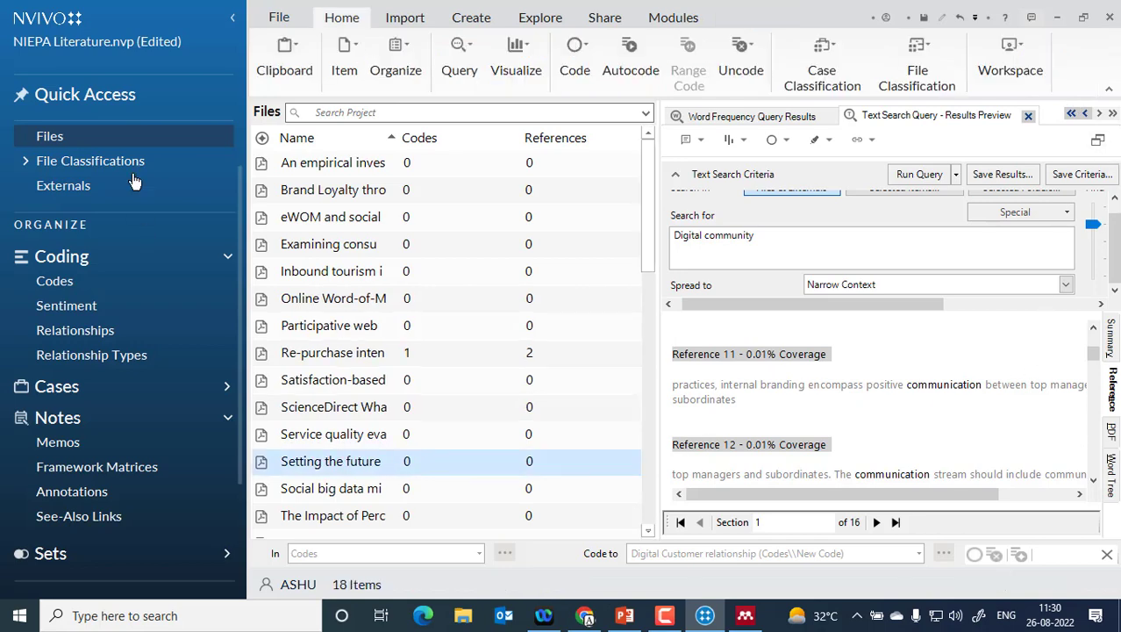
{"action": "left_click", "coordinate": [1028, 116]}
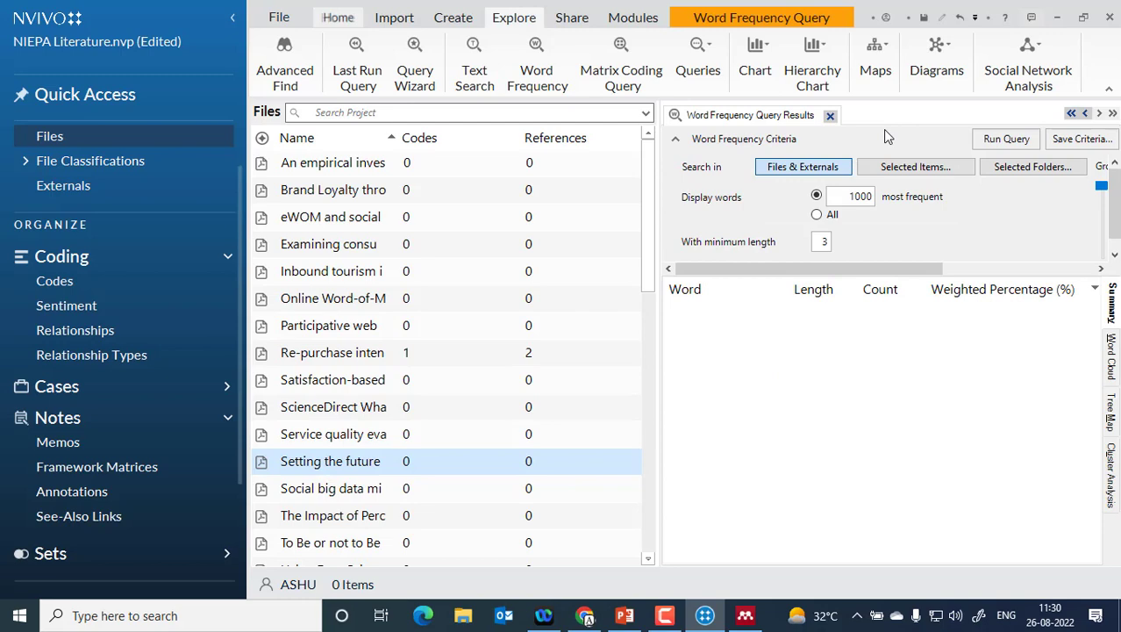
{"action": "left_click", "coordinate": [830, 117]}
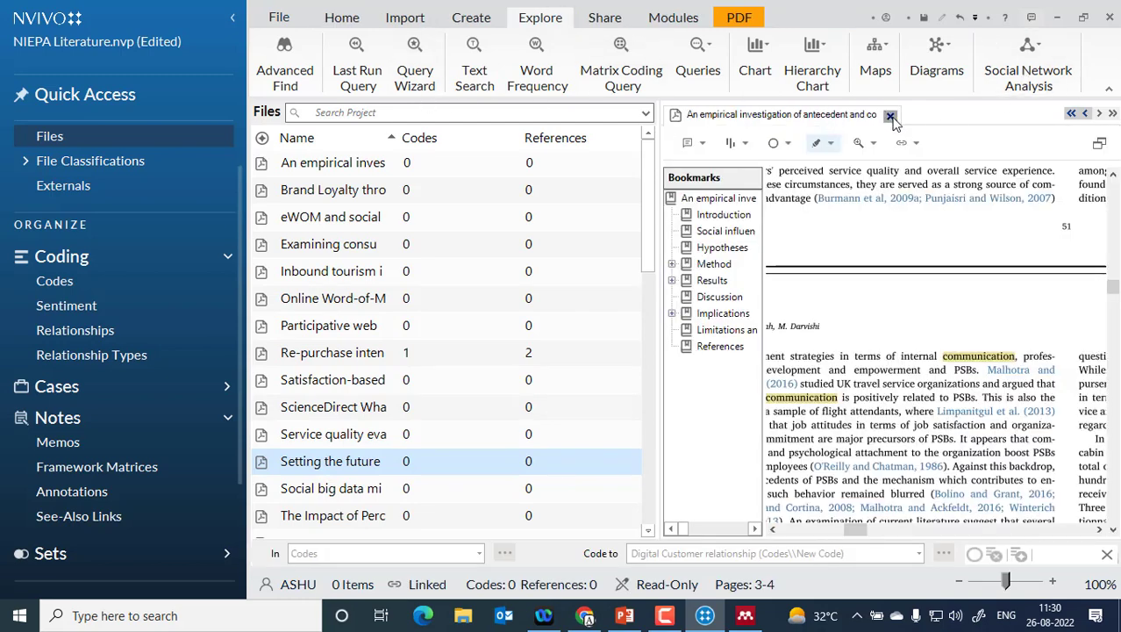
{"action": "left_click", "coordinate": [890, 117]}
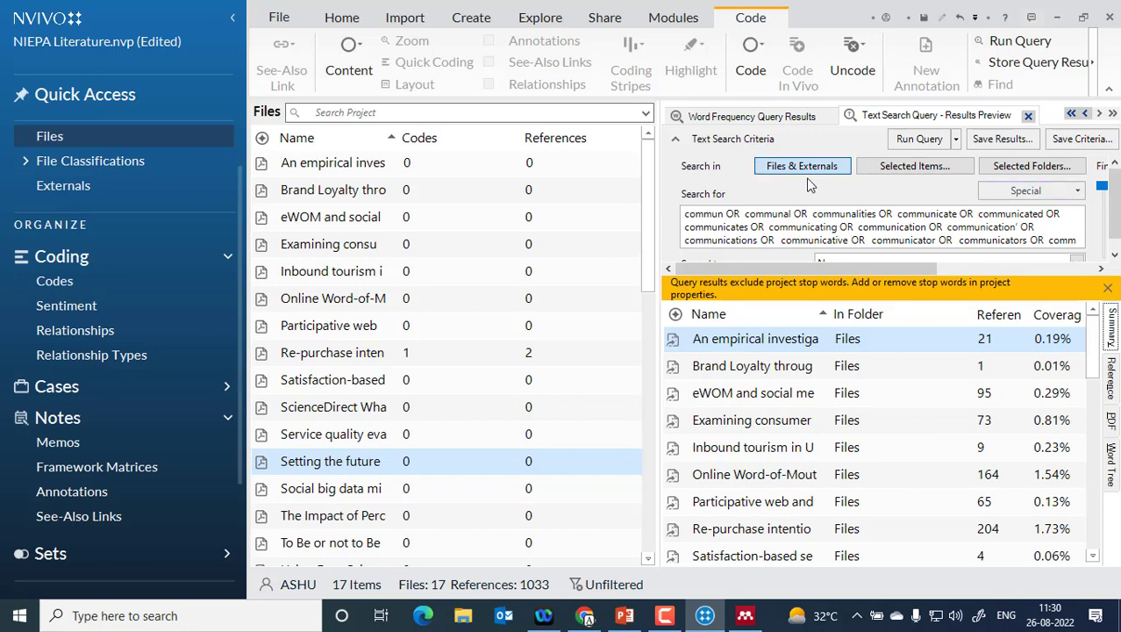
{"action": "left_click", "coordinate": [133, 143]}
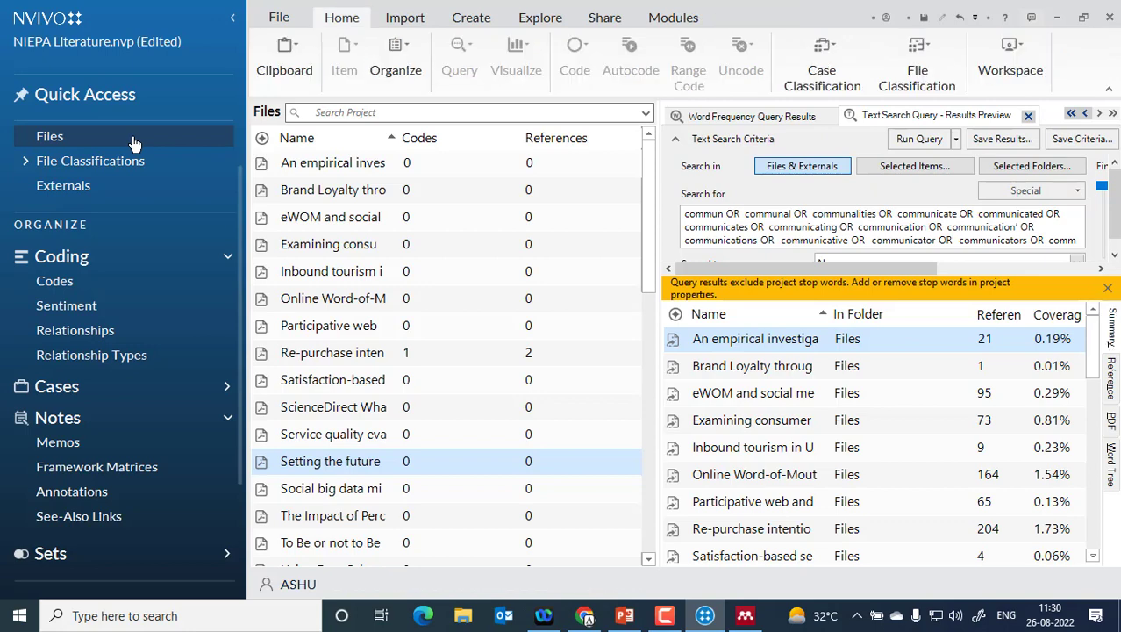
{"action": "left_click", "coordinate": [1029, 116]}
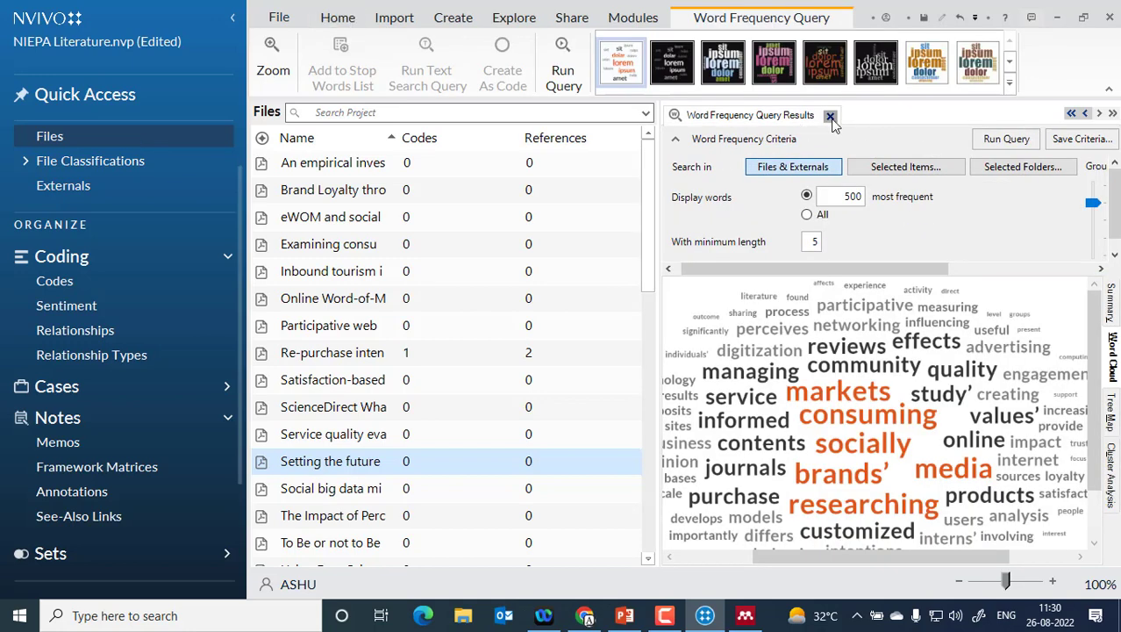
{"action": "left_click", "coordinate": [830, 116]}
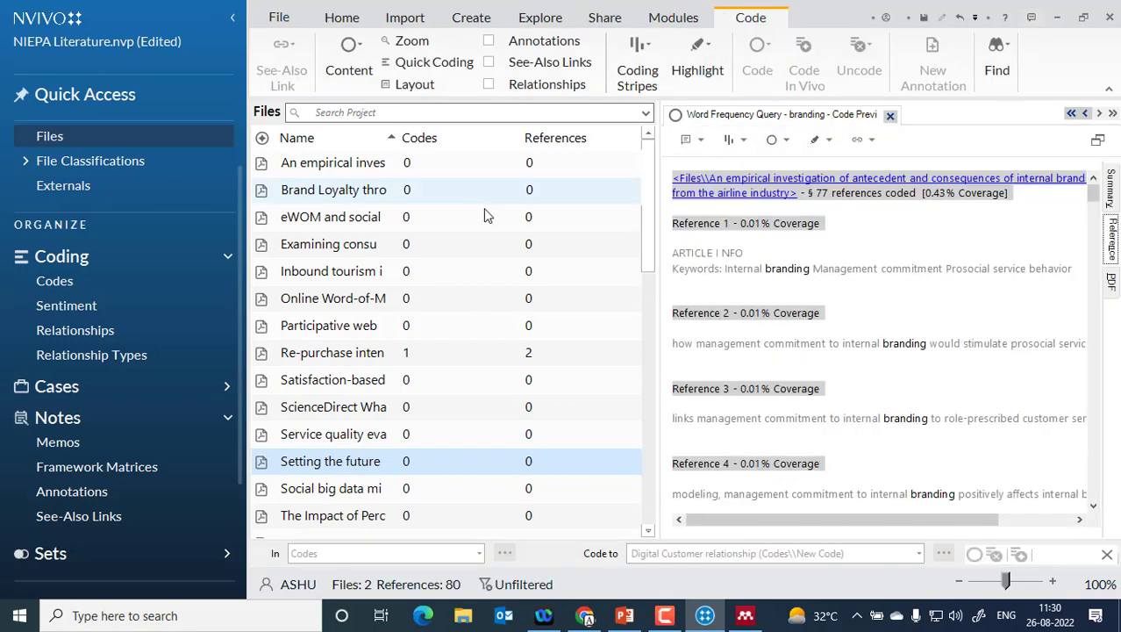
{"action": "left_click", "coordinate": [349, 172]}
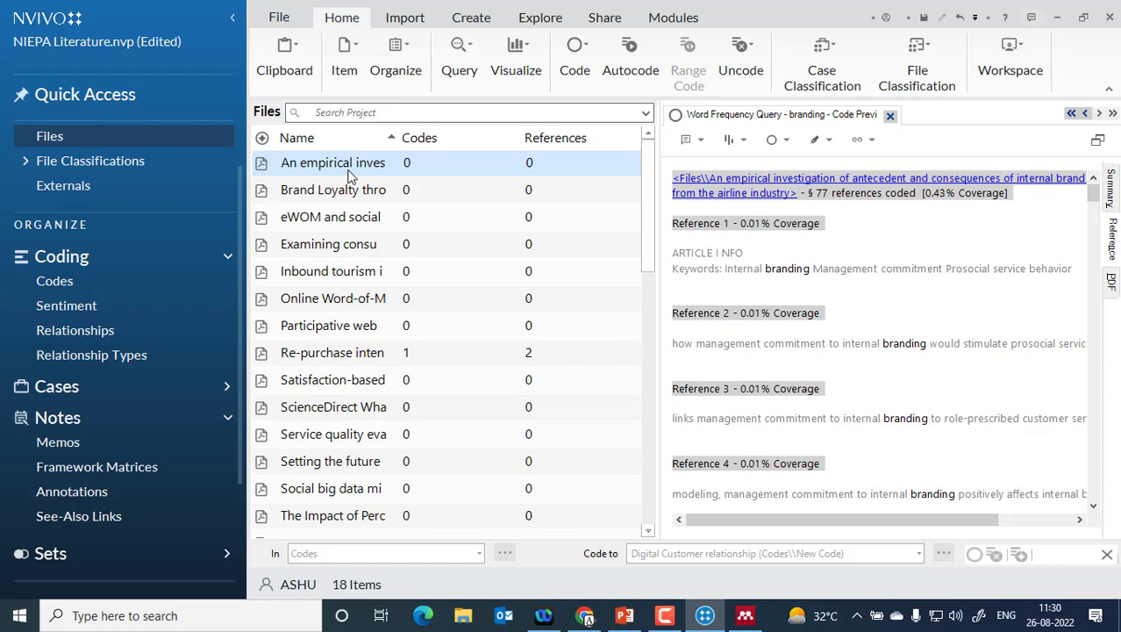
Create a Matrix Coding Query with five files as rows, including eWOM and Uttarakhand tourism.
{"action": "left_click", "coordinate": [537, 19]}
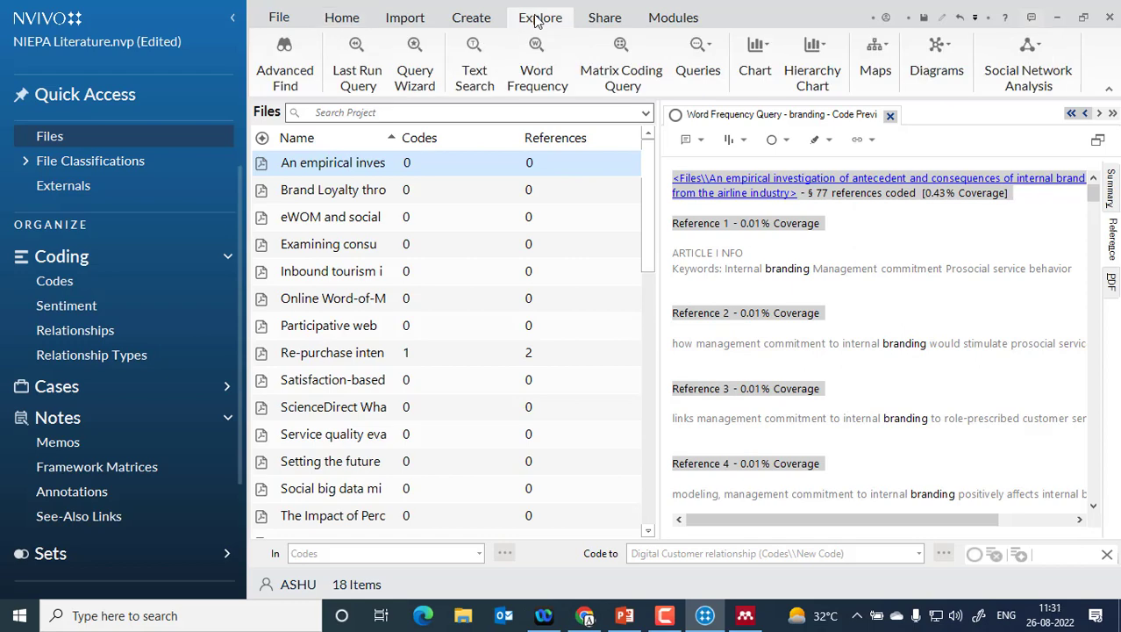
{"action": "left_click", "coordinate": [618, 71]}
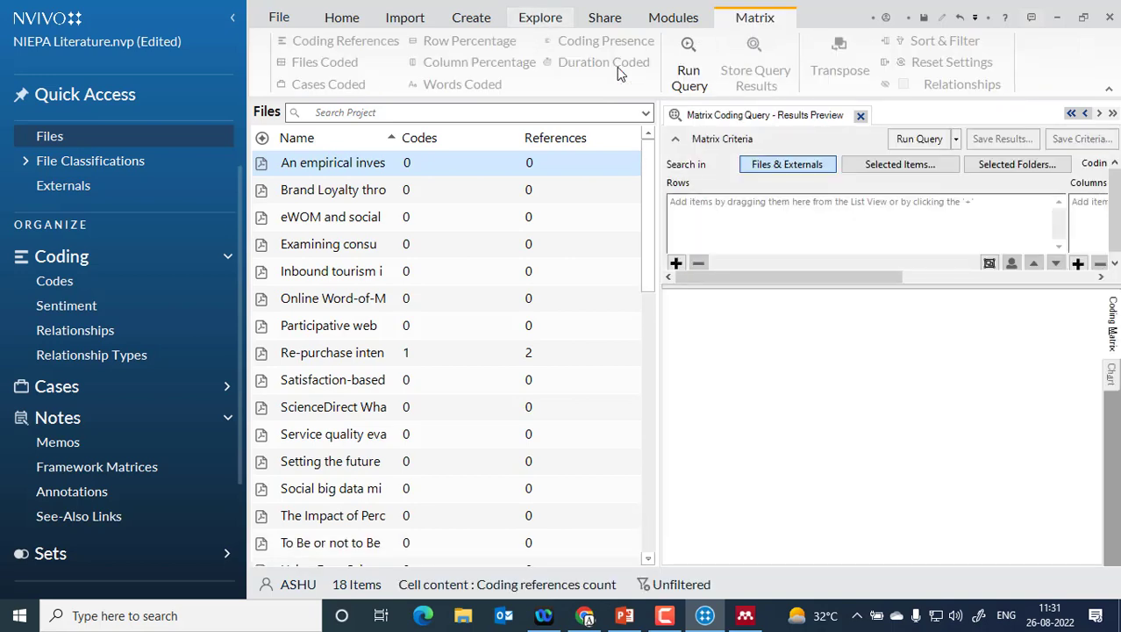
{"action": "left_click", "coordinate": [676, 260]}
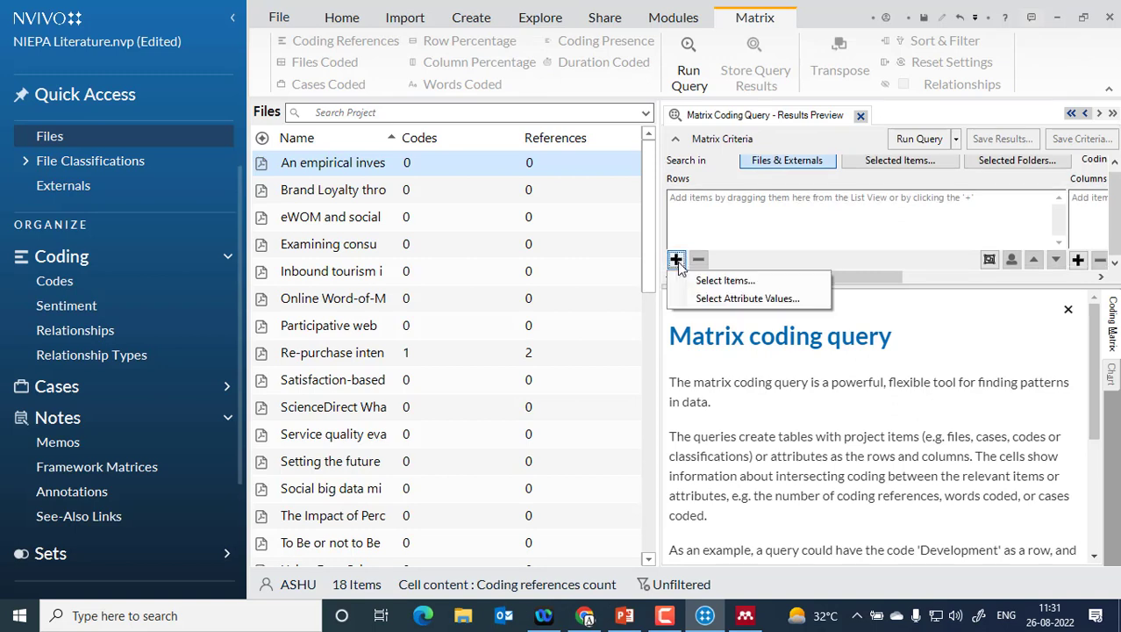
{"action": "left_click", "coordinate": [718, 281]}
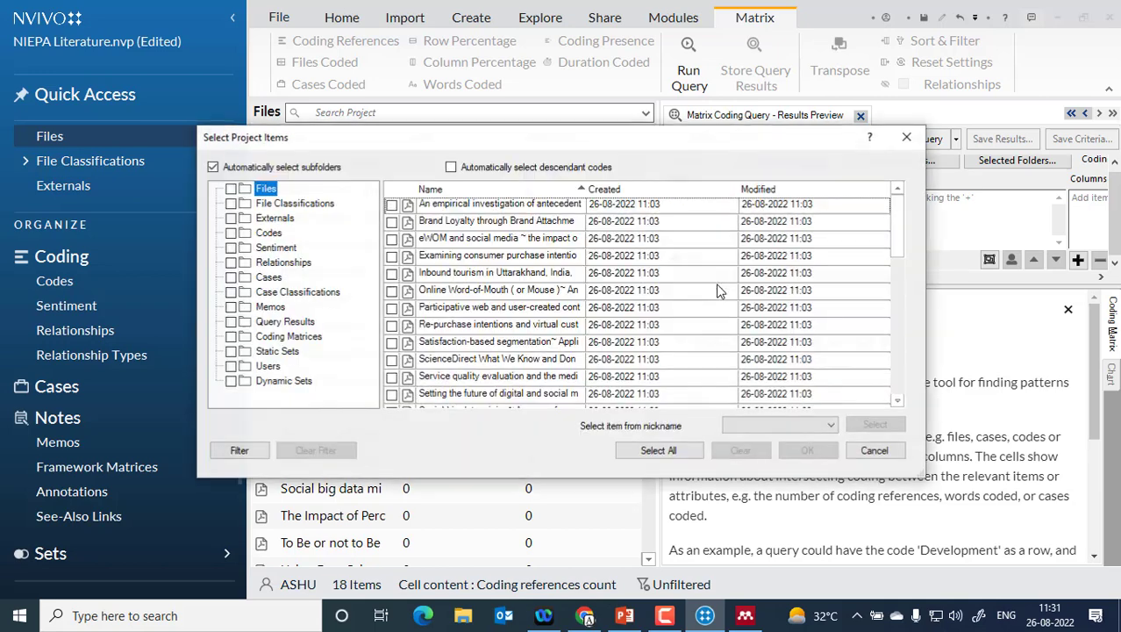
{"action": "left_click", "coordinate": [391, 204]}
{"action": "left_click", "coordinate": [392, 222]}
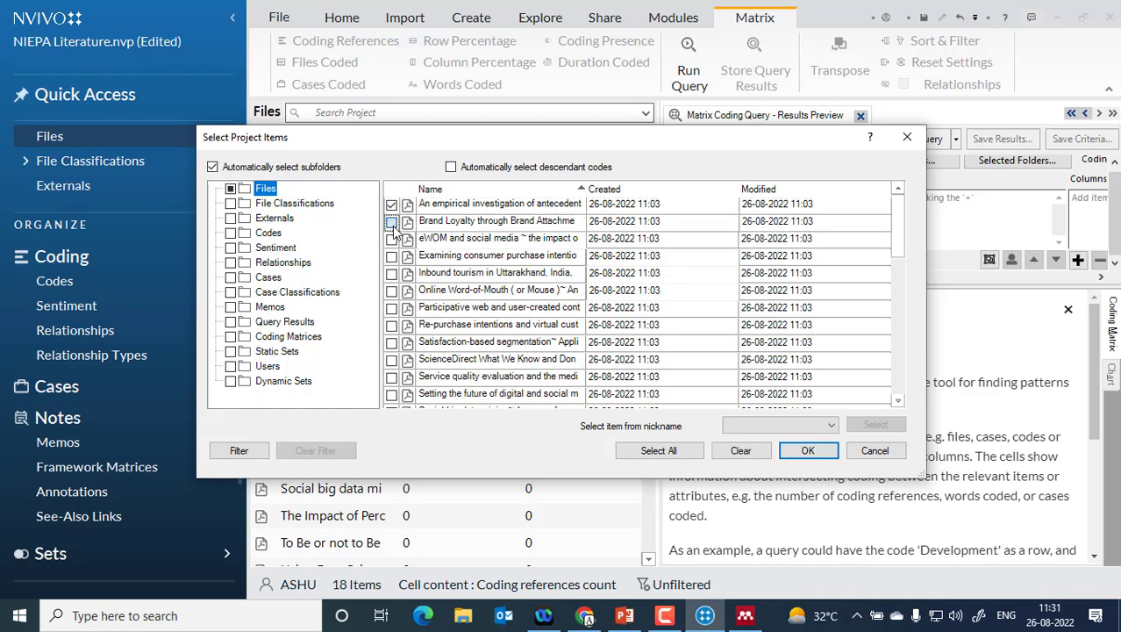
{"action": "left_click", "coordinate": [392, 255]}
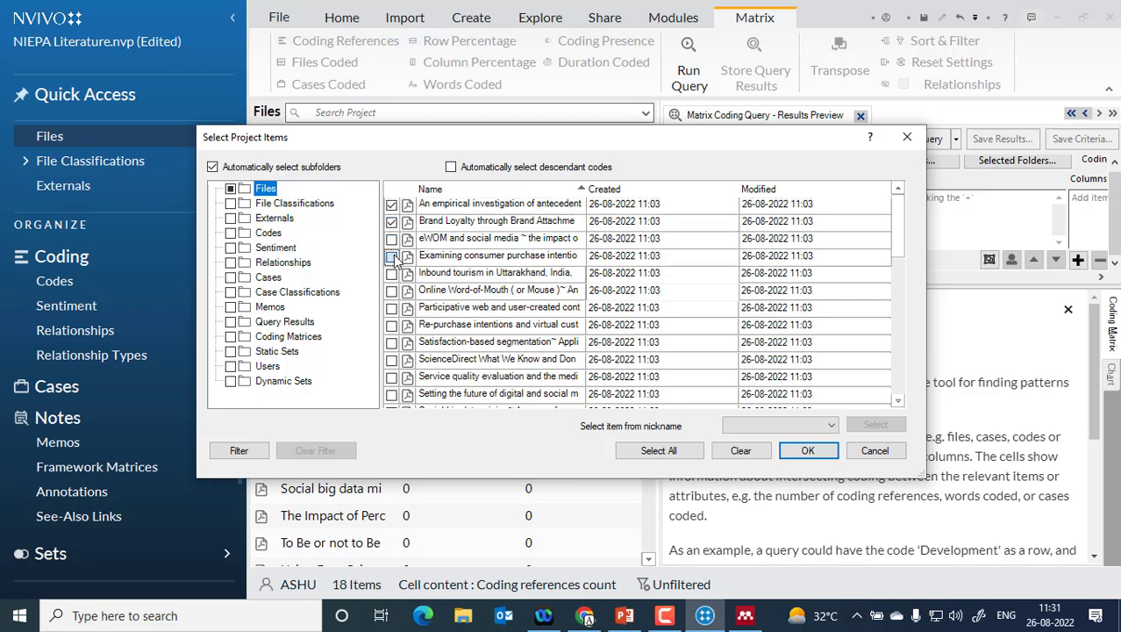
{"action": "left_click", "coordinate": [392, 239]}
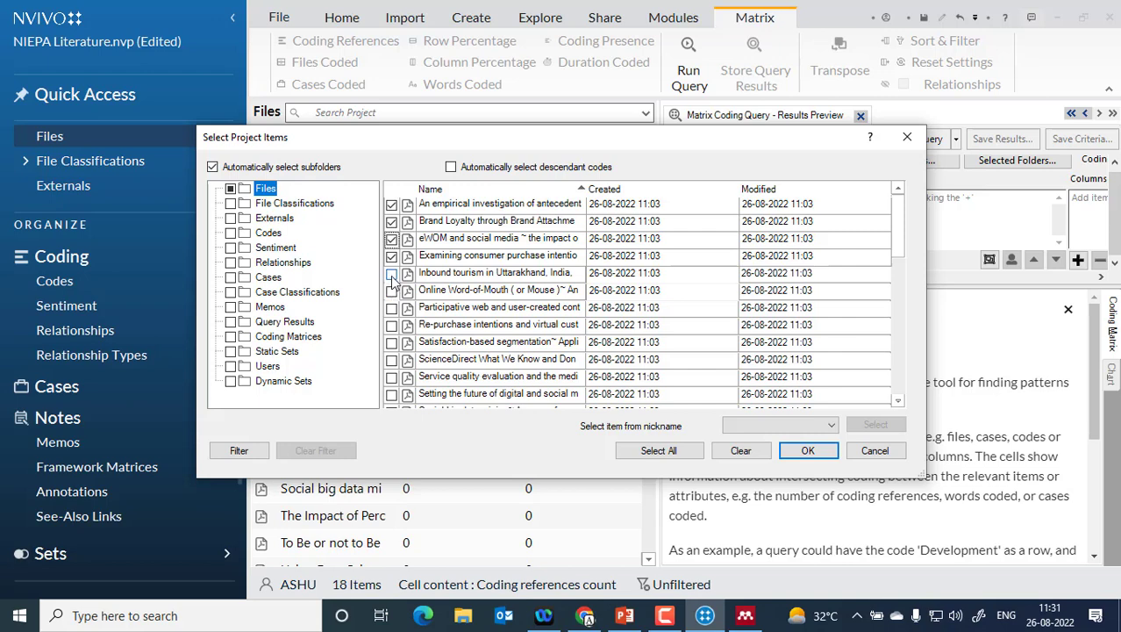
{"action": "left_click", "coordinate": [391, 273]}
{"action": "left_click", "coordinate": [808, 451]}
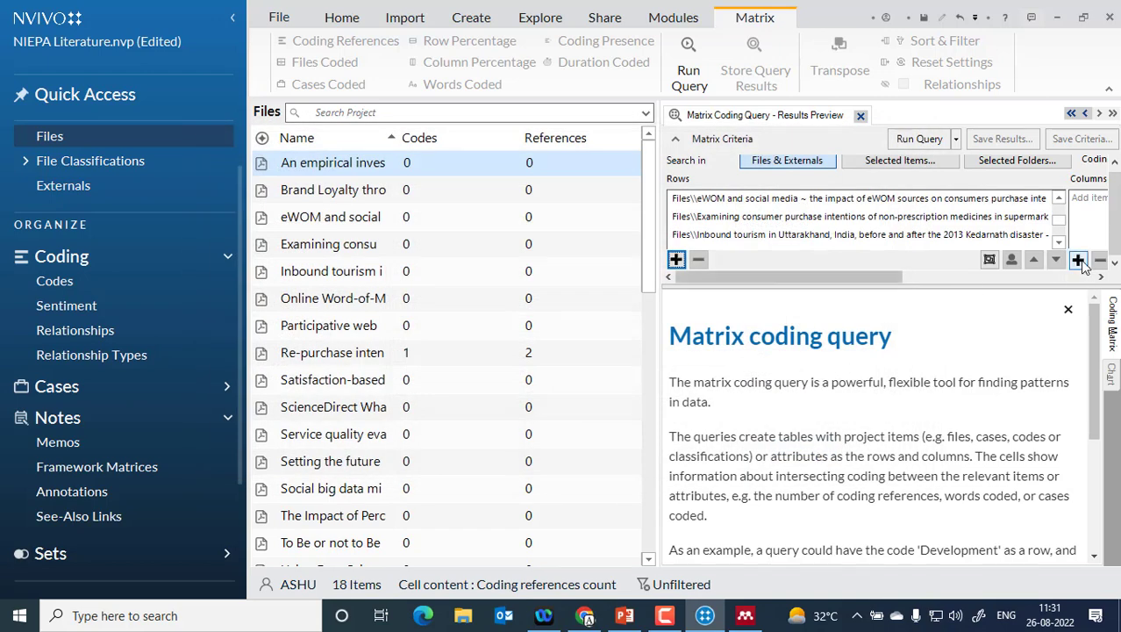
{"action": "left_click", "coordinate": [1078, 260]}
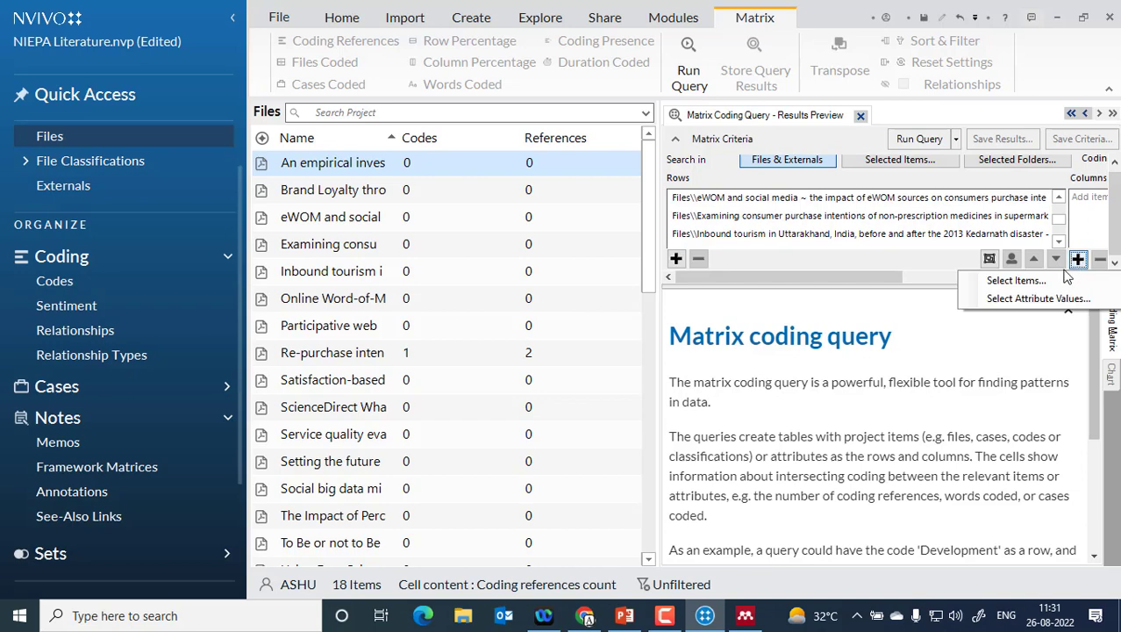
{"action": "left_click", "coordinate": [1053, 281]}
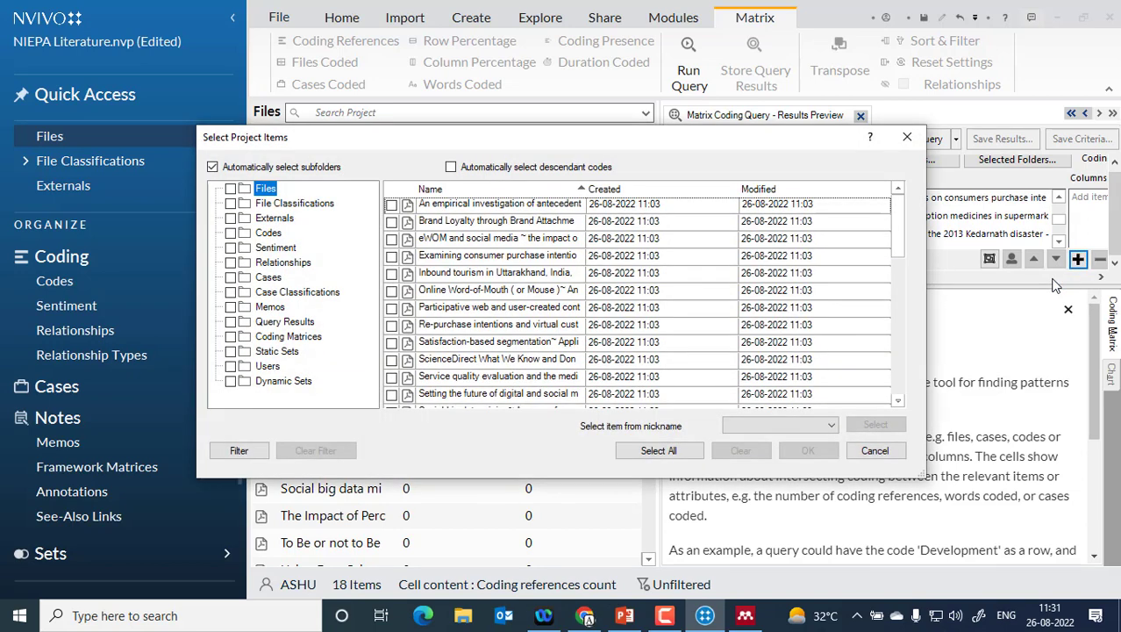
{"action": "left_click_drag", "start_coordinate": [610, 142], "coordinate": [694, 106]}
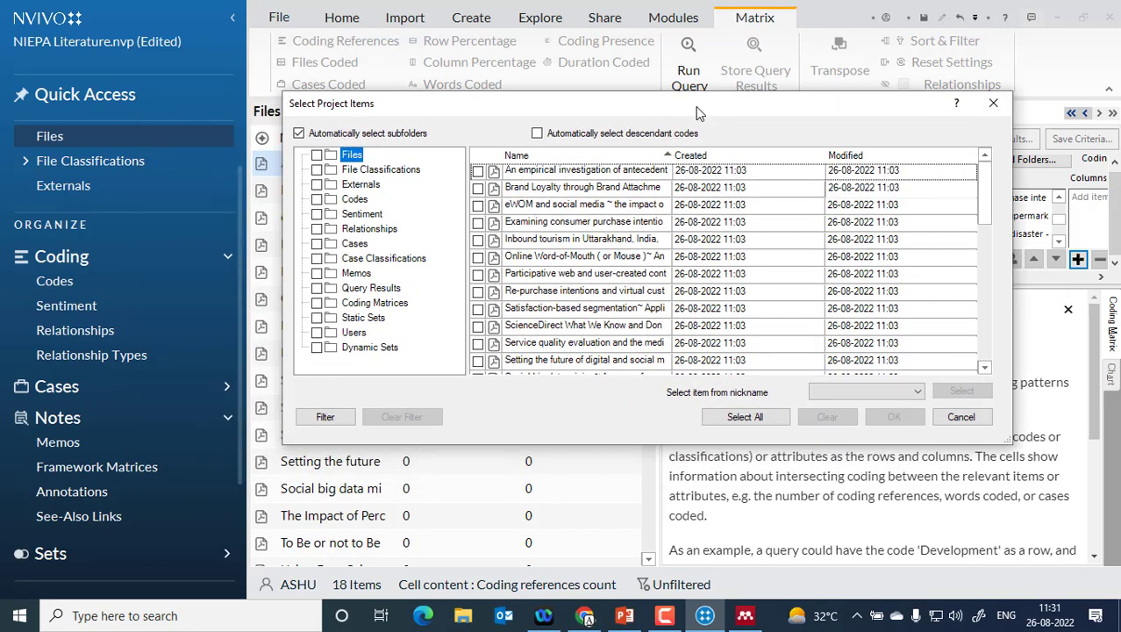
{"action": "left_click", "coordinate": [317, 200]}
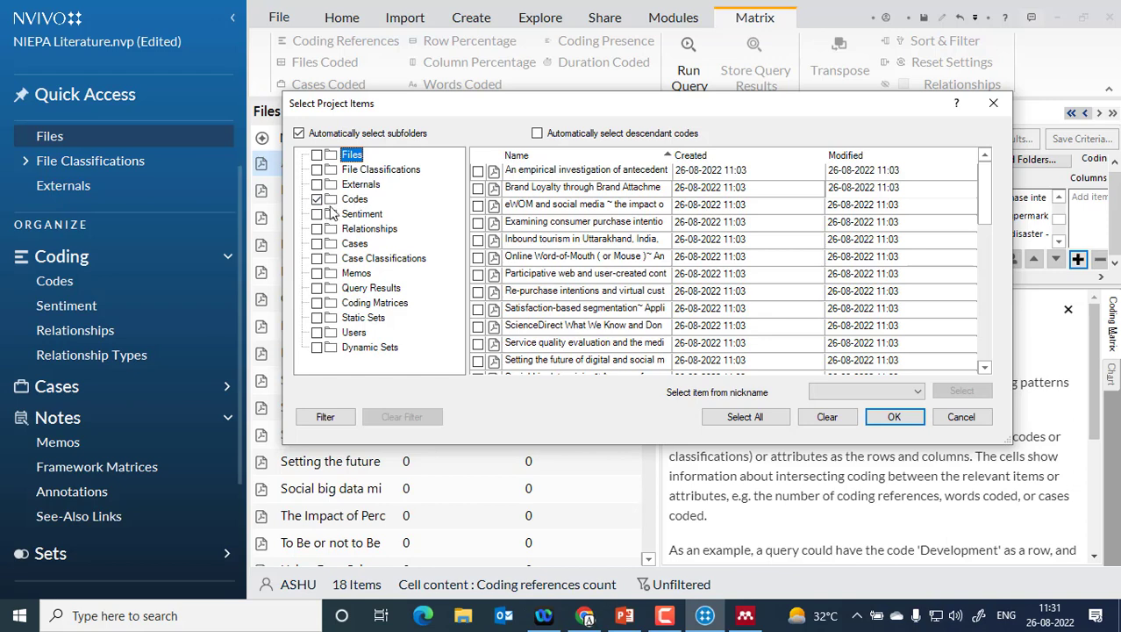
{"action": "left_click", "coordinate": [334, 202]}
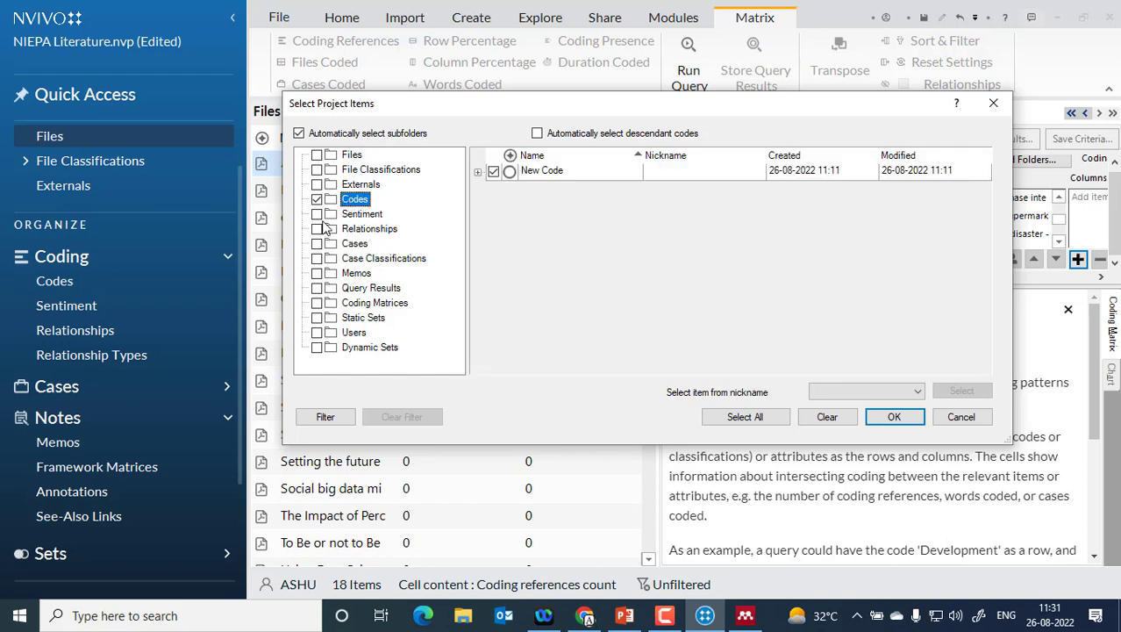
{"action": "left_click", "coordinate": [317, 200]}
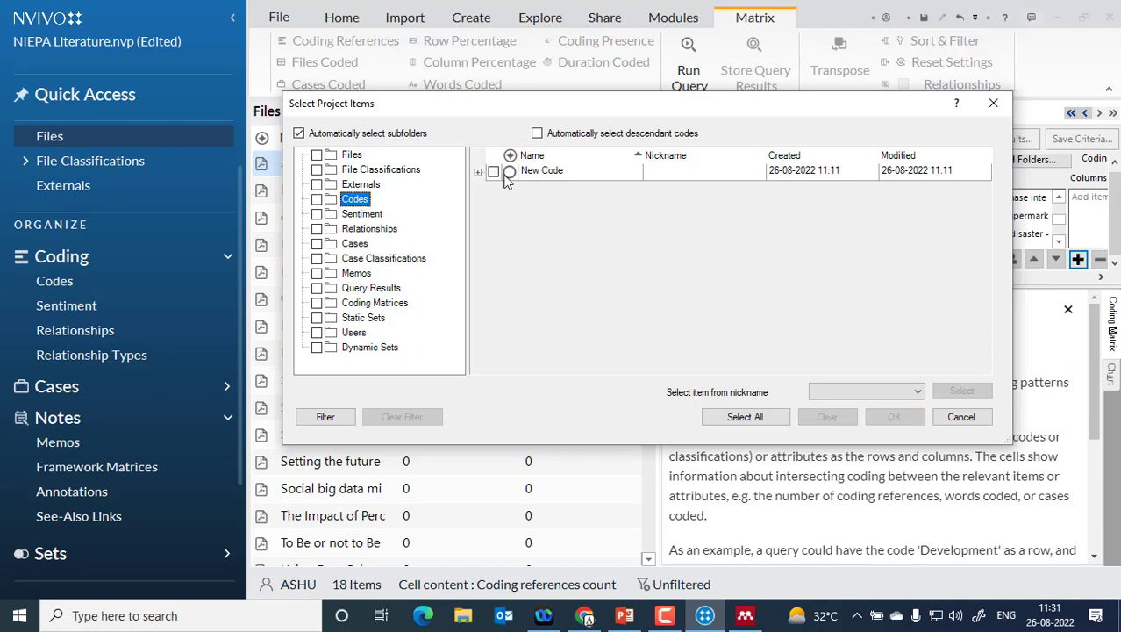
{"action": "left_click", "coordinate": [994, 103]}
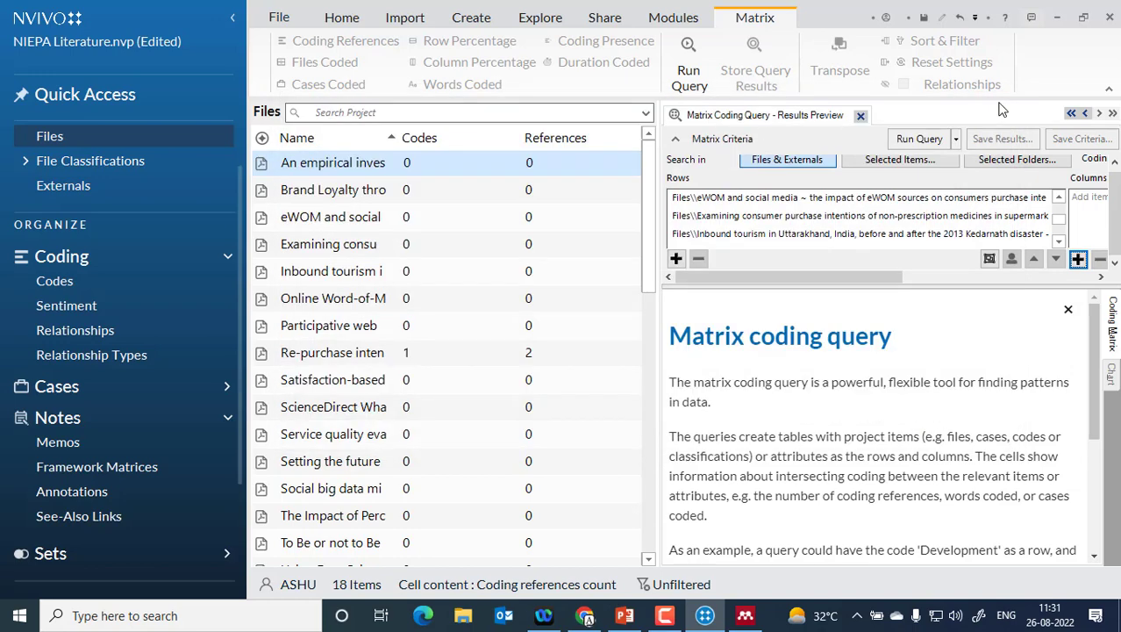
Close the Matrix Coding Query, branding Code Preview and Word Frequency results tabs.
{"action": "left_click", "coordinate": [861, 115]}
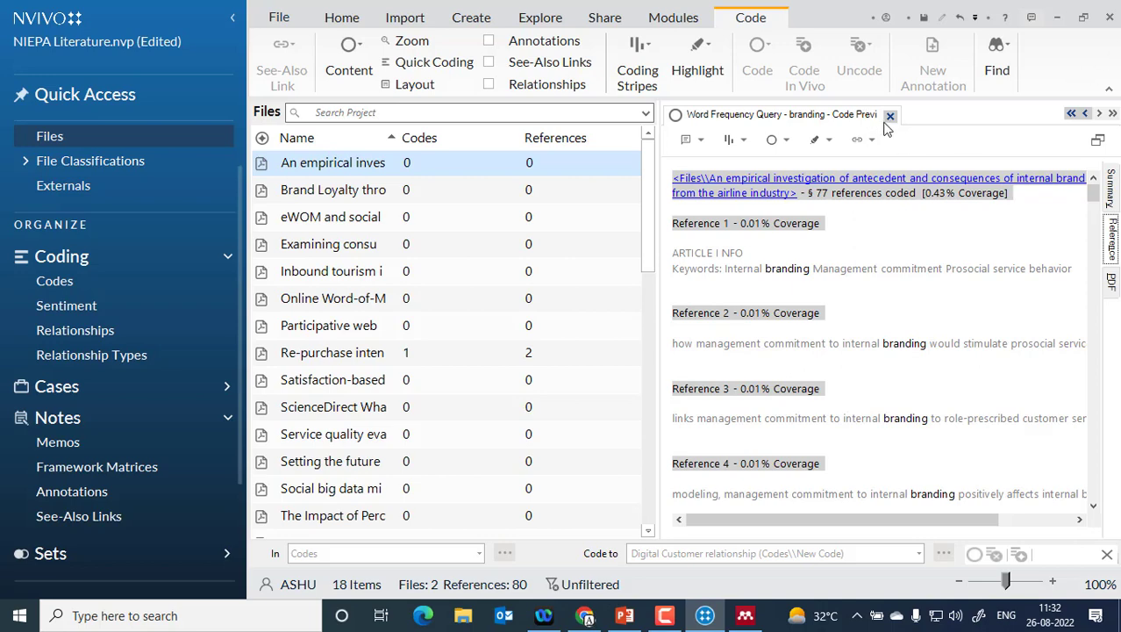
{"action": "left_click", "coordinate": [890, 116]}
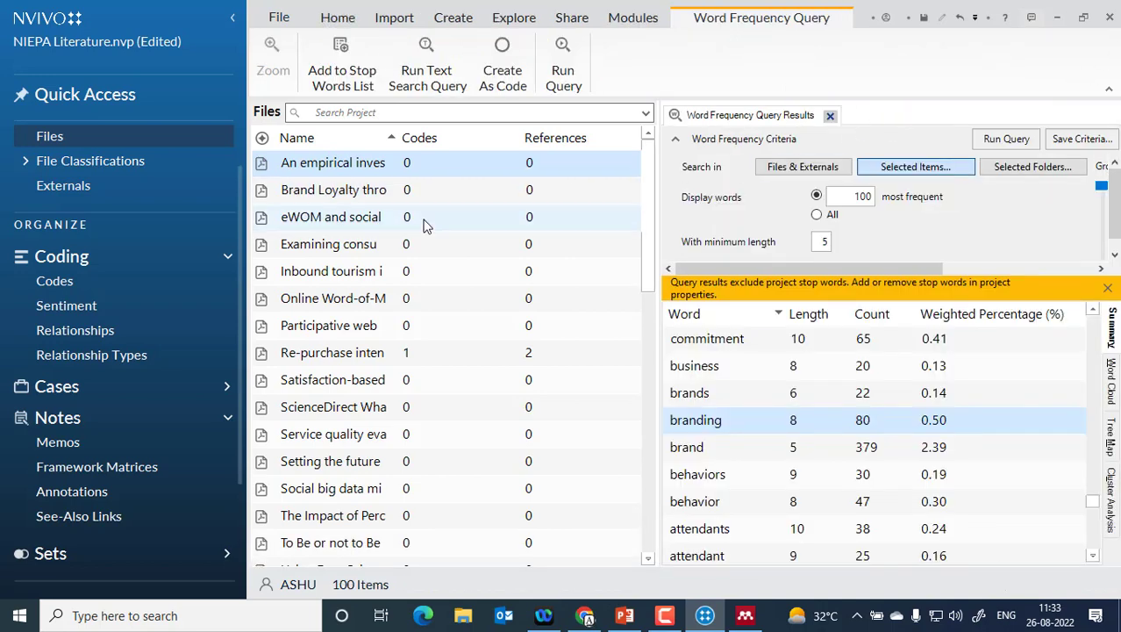
{"action": "left_click", "coordinate": [830, 115]}
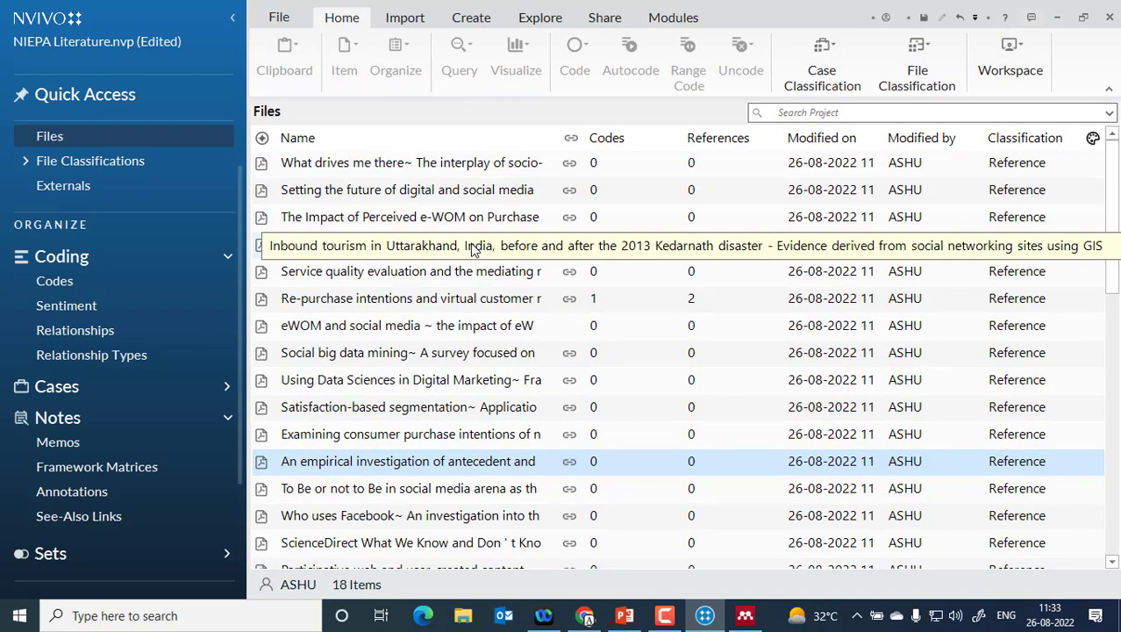
Select all 18 files and autocode them with Identify themes, keeping every suggested theme.
{"action": "left_click", "coordinate": [397, 168]}
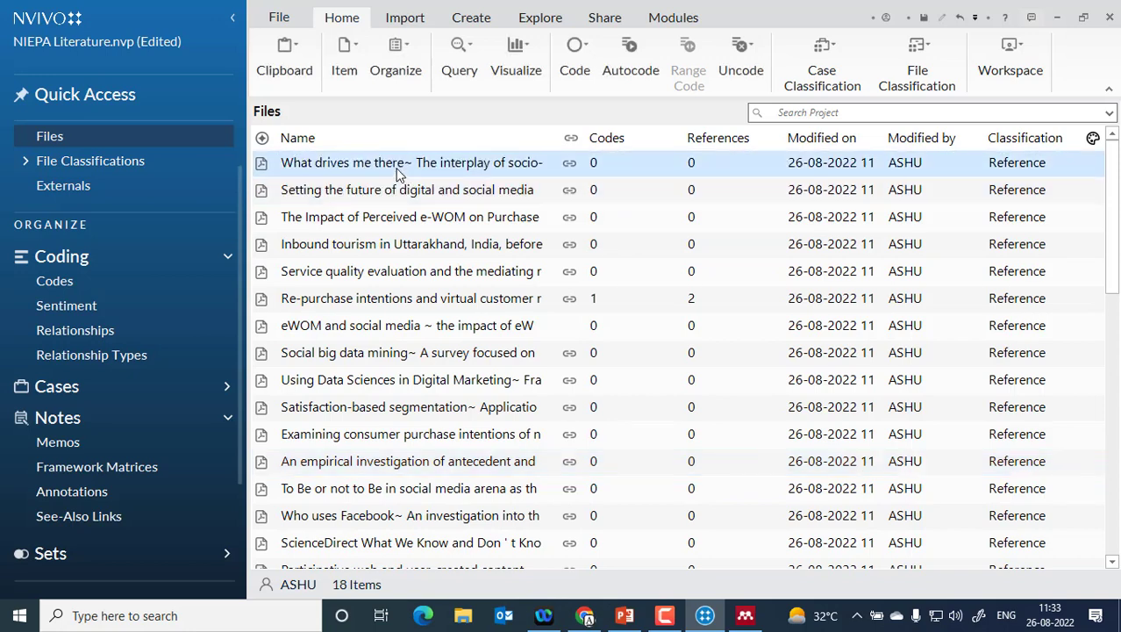
{"action": "key", "text": "shift+Down"}
{"action": "key", "text": "shift+Down"}
{"action": "key", "text": "shift+Down"}
{"action": "key", "text": "shift+Down"}
{"action": "key", "text": "shift+Down"}
{"action": "key", "text": "shift+Down"}
{"action": "key", "text": "shift+Down"}
{"action": "key", "text": "shift+Down"}
{"action": "key", "text": "shift+Down"}
{"action": "key", "text": "shift+Down"}
{"action": "key", "text": "shift+Down"}
{"action": "key", "text": "shift+Down"}
{"action": "key", "text": "shift+Down"}
{"action": "key", "text": "shift+Down"}
{"action": "key", "text": "shift+Down"}
{"action": "key", "text": "shift+Down"}
{"action": "key", "text": "shift+Down"}
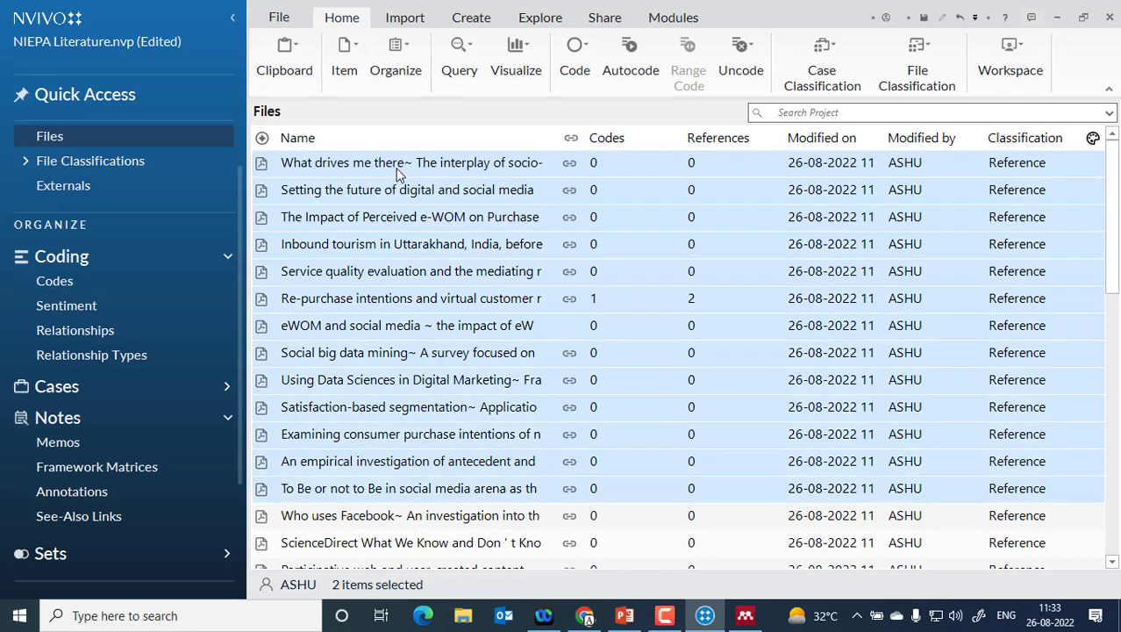
{"action": "right_click", "coordinate": [364, 202]}
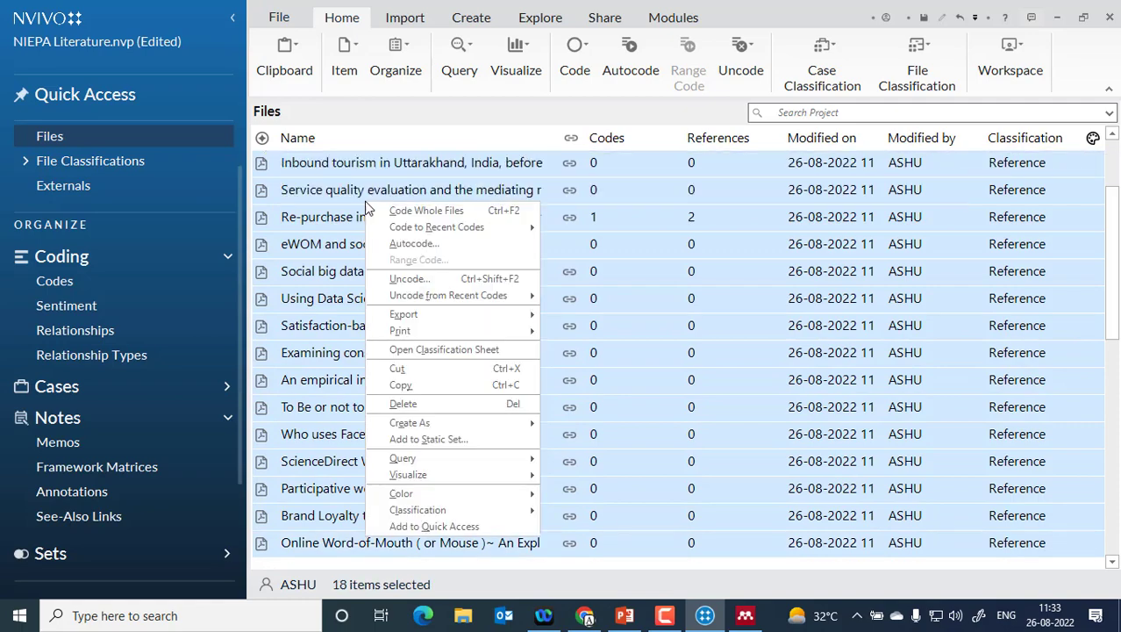
{"action": "left_click", "coordinate": [402, 244]}
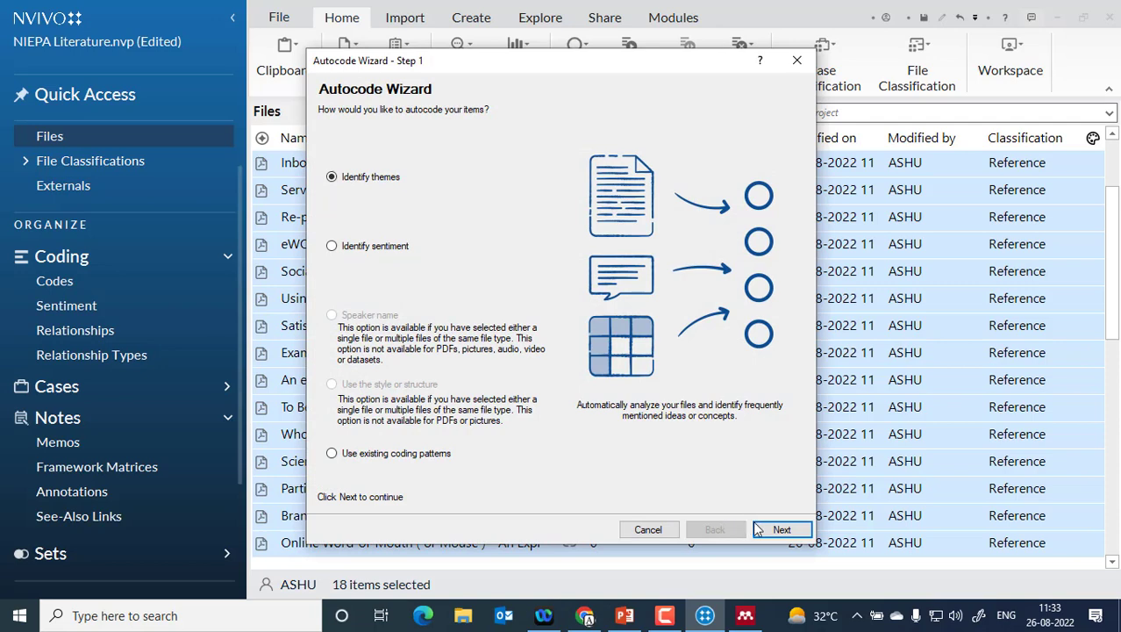
{"action": "left_click", "coordinate": [778, 530]}
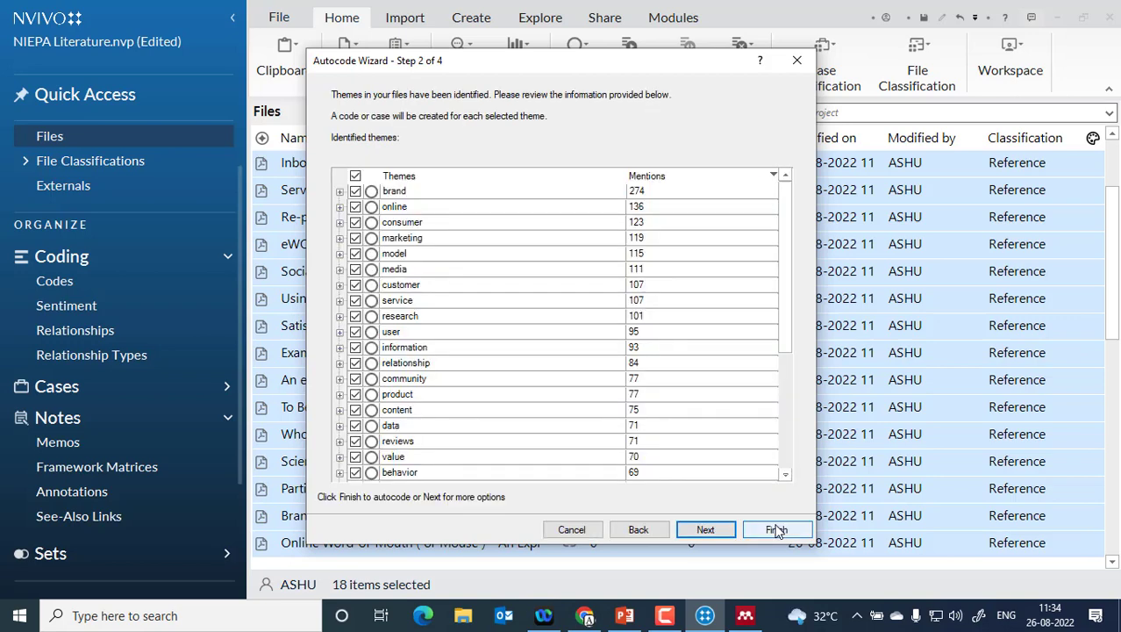
{"action": "left_click", "coordinate": [776, 530]}
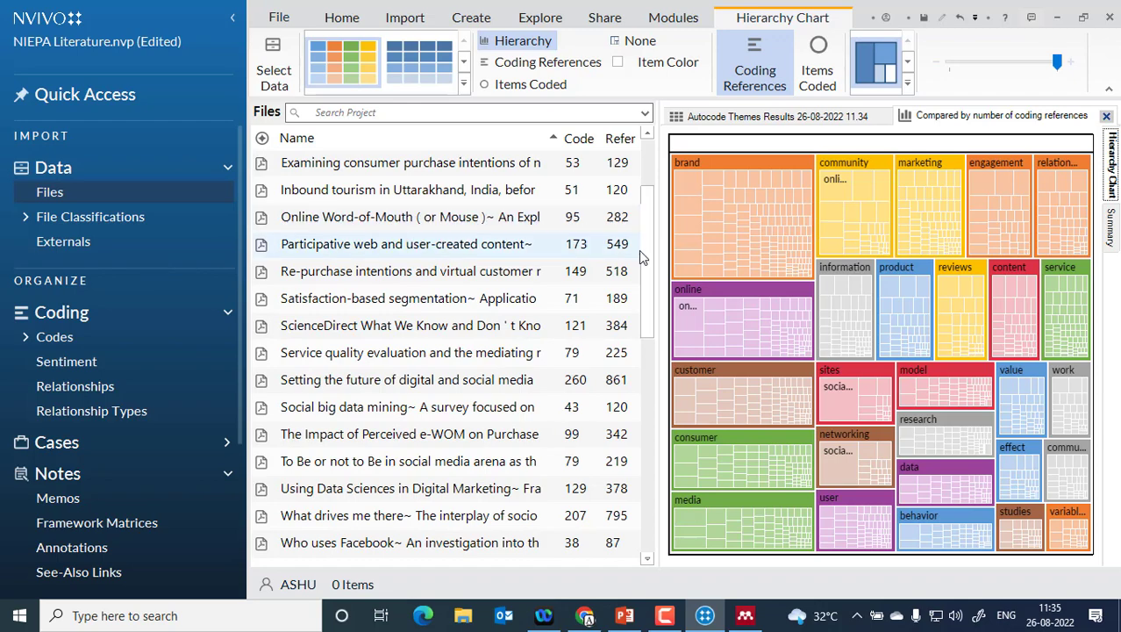
Close the theme comparison chart and Autocode Themes Results tabs.
{"action": "left_click", "coordinate": [1107, 115]}
{"action": "left_click", "coordinate": [885, 116]}
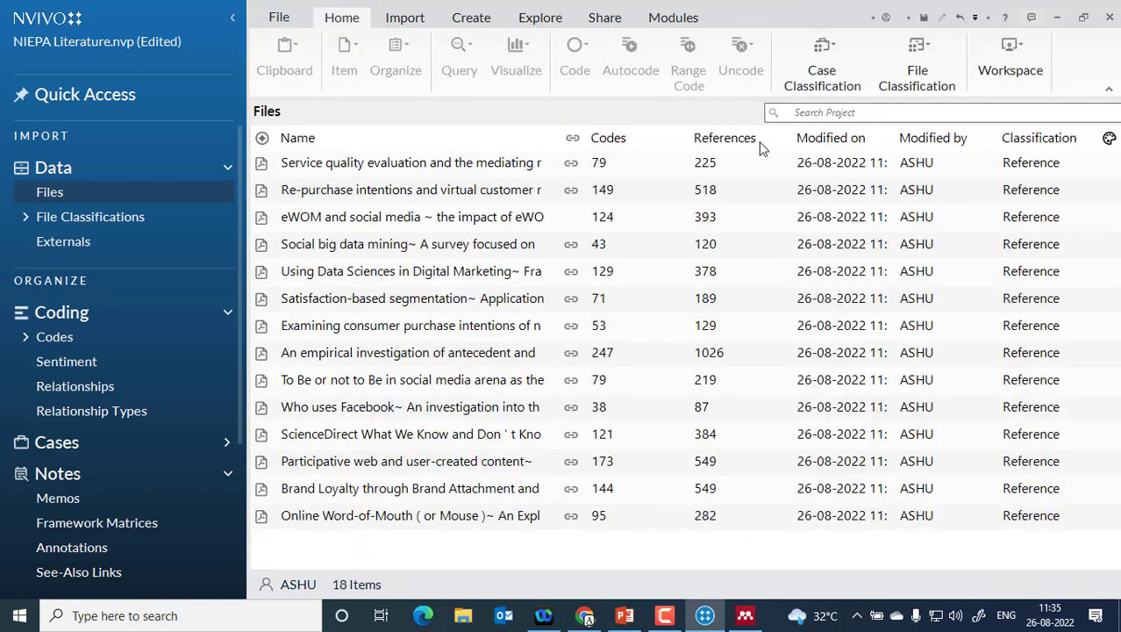
{"action": "left_click", "coordinate": [392, 169]}
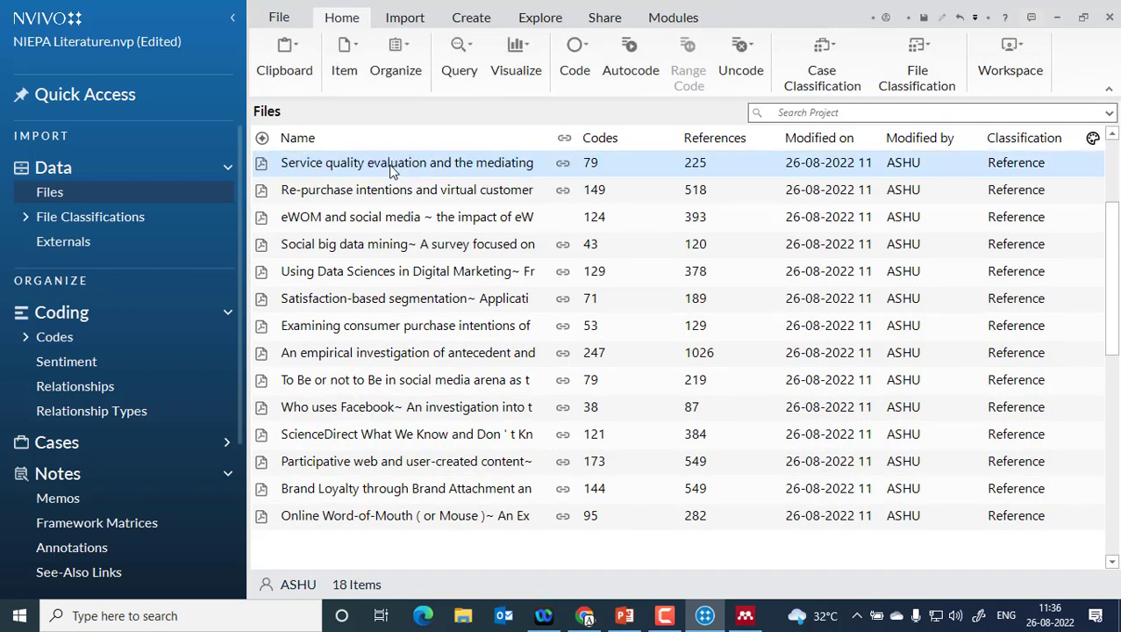
Create a Matrix Coding Query with the first five files as rows and narrow the Files list.
{"action": "left_click", "coordinate": [547, 21]}
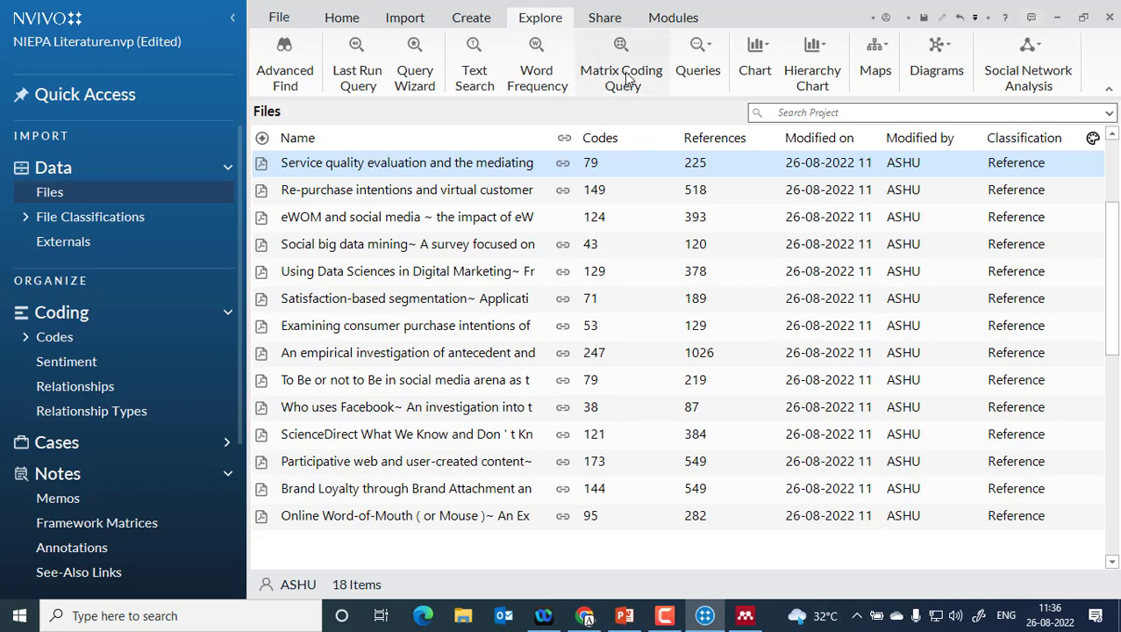
{"action": "left_click", "coordinate": [622, 70]}
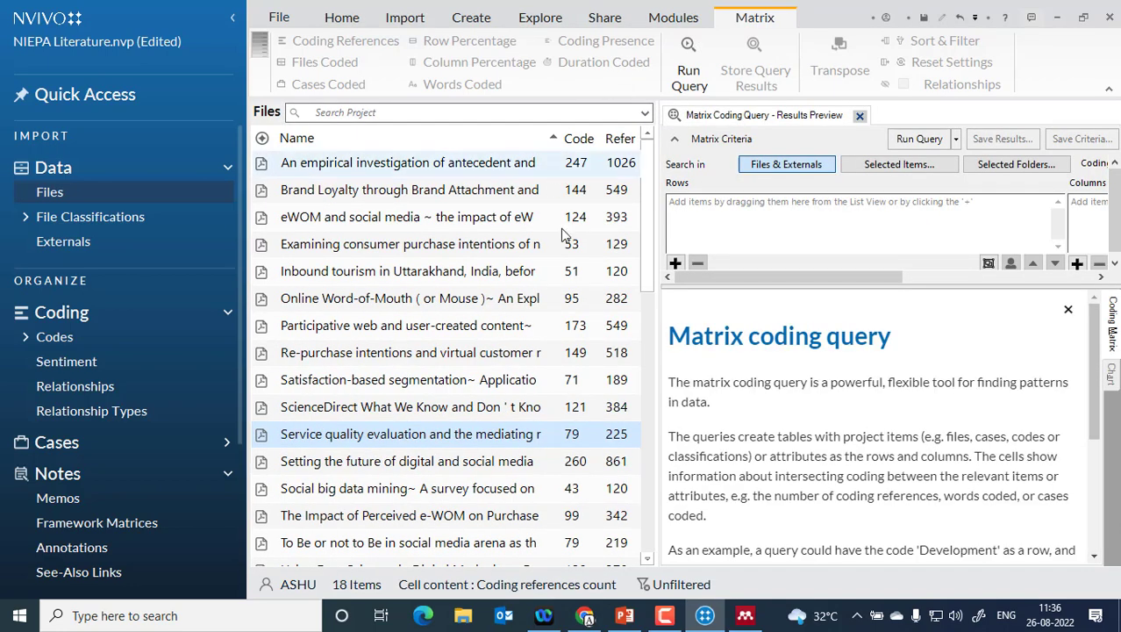
{"action": "left_click", "coordinate": [676, 259]}
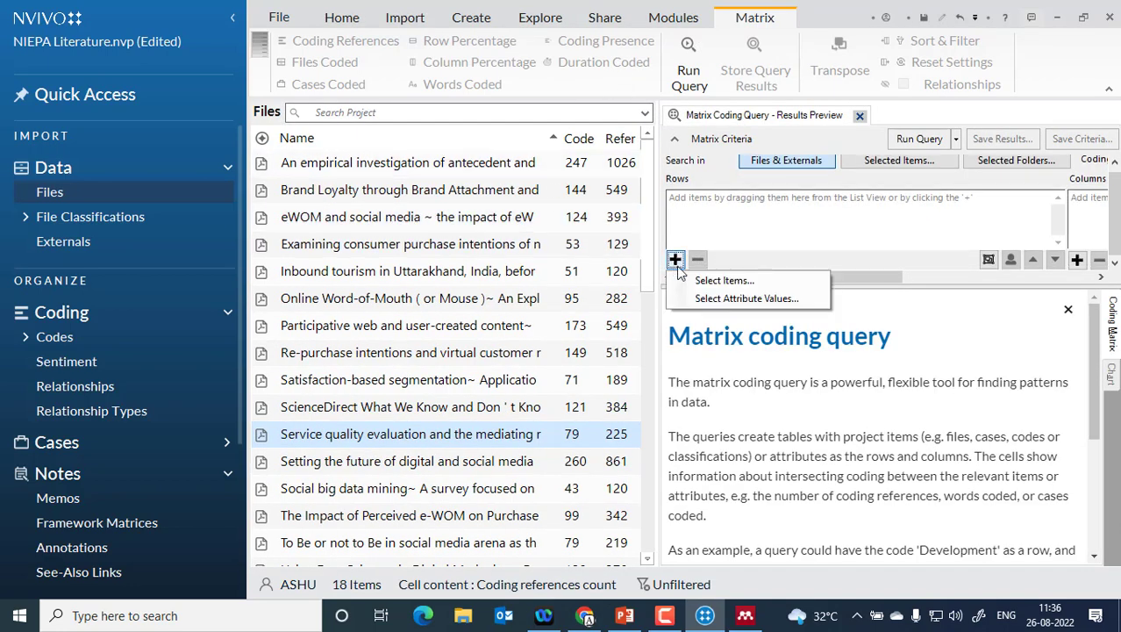
{"action": "left_click", "coordinate": [715, 280]}
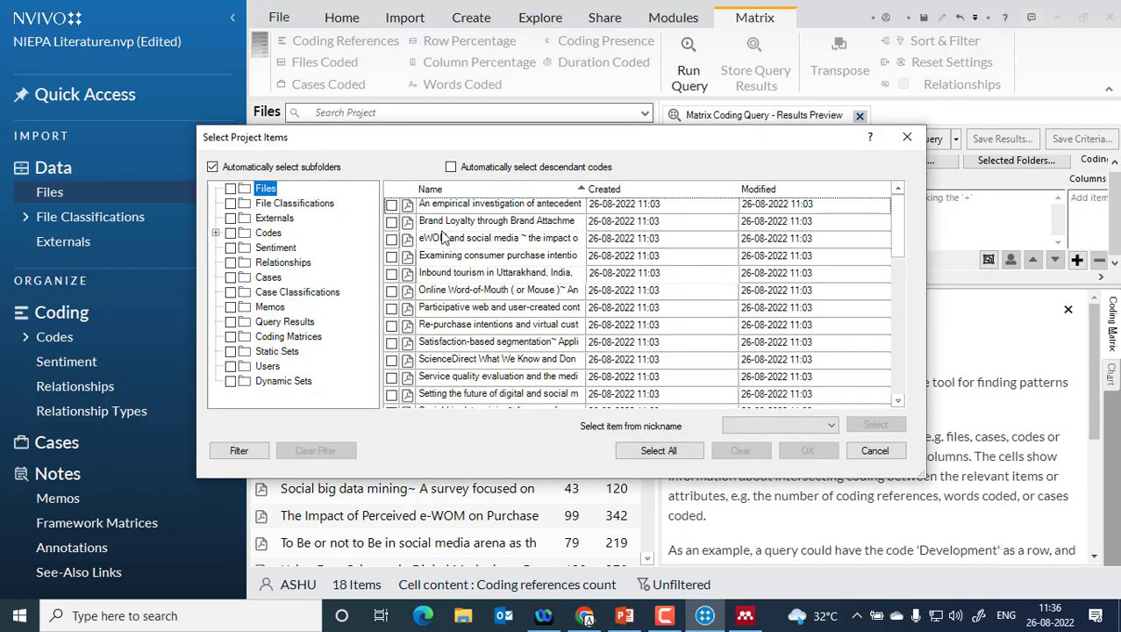
{"action": "left_click", "coordinate": [391, 204]}
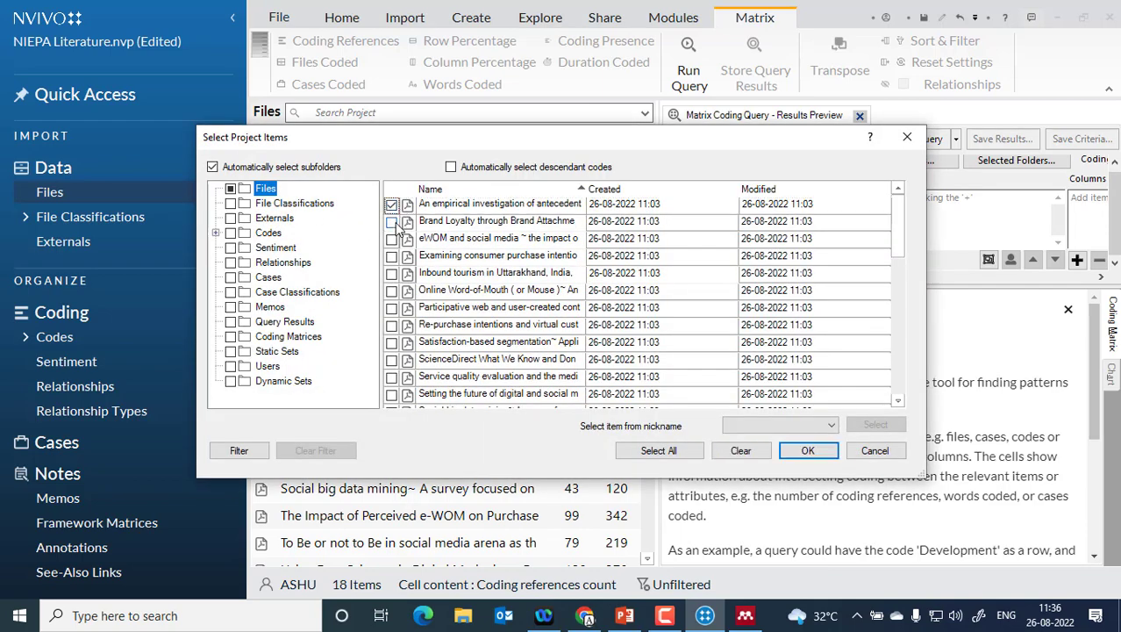
{"action": "left_click", "coordinate": [391, 222]}
{"action": "left_click", "coordinate": [391, 239]}
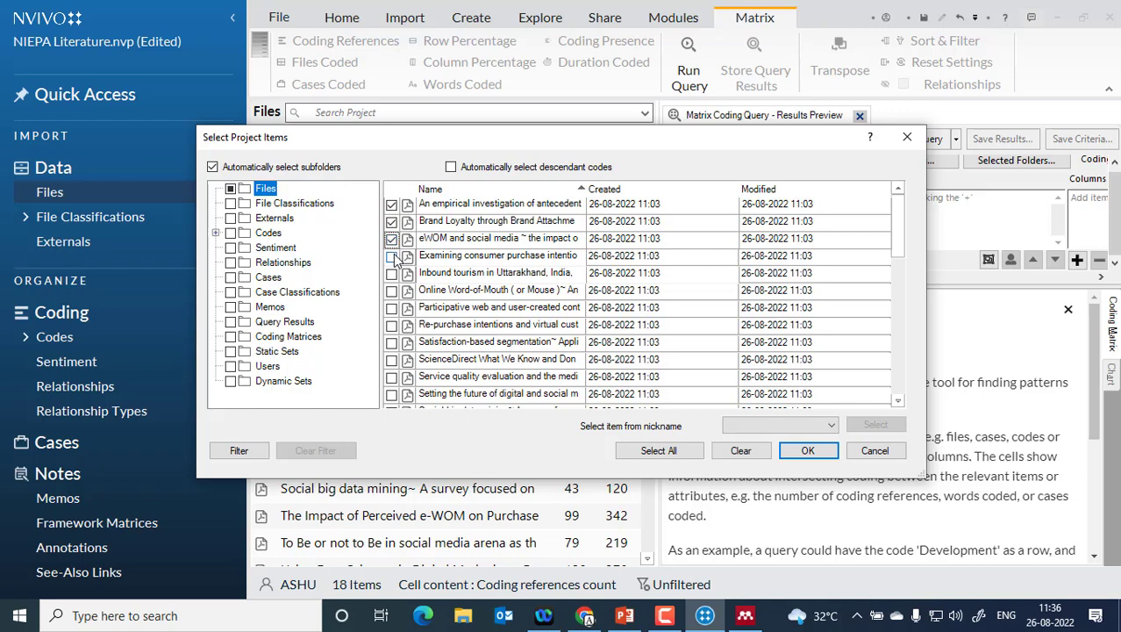
{"action": "left_click", "coordinate": [392, 257]}
{"action": "left_click", "coordinate": [391, 273]}
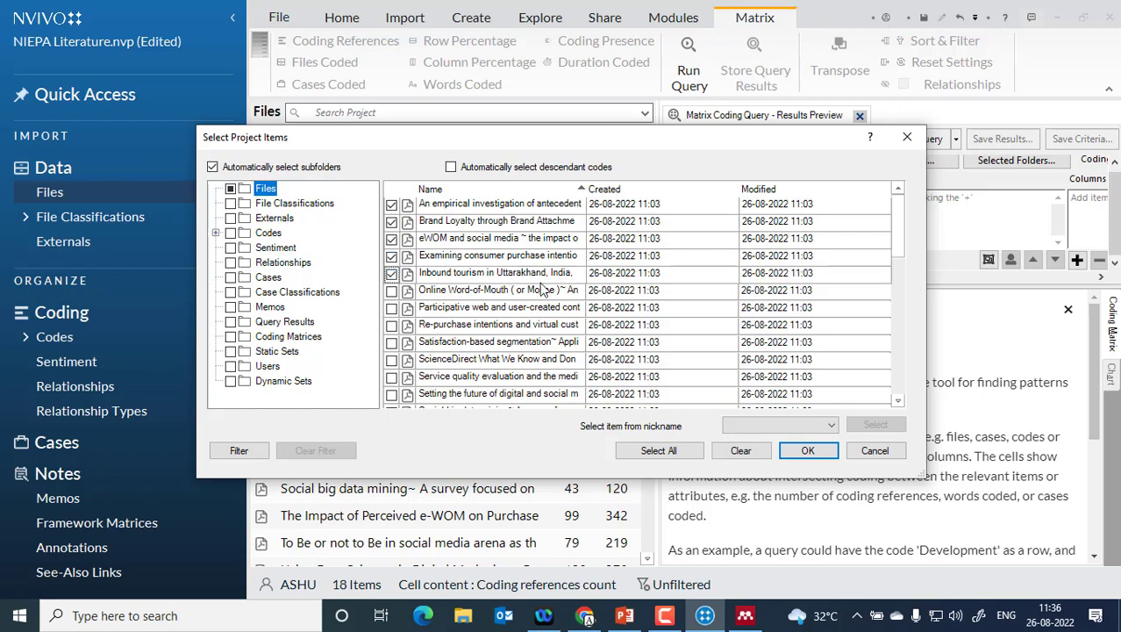
{"action": "left_click", "coordinate": [808, 451]}
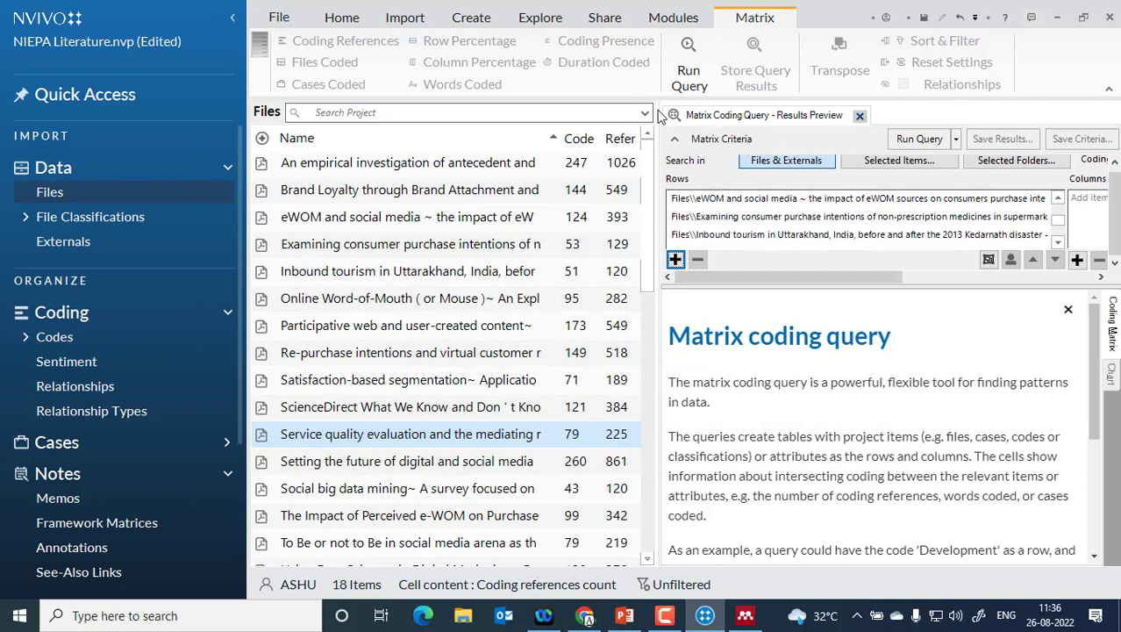
{"action": "left_click_drag", "start_coordinate": [659, 116], "coordinate": [482, 118]}
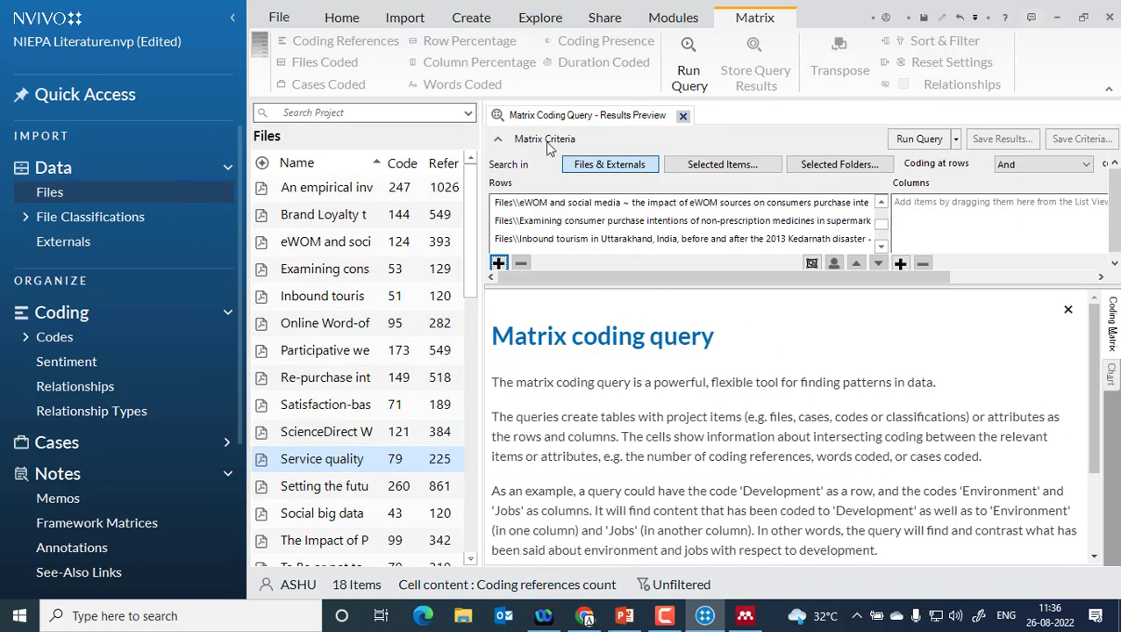
Choose specific items for the matrix columns and expand Codes > Autocoded Themes.
{"action": "scroll", "coordinate": [903, 268], "scroll_direction": "down", "scroll_amount": 1}
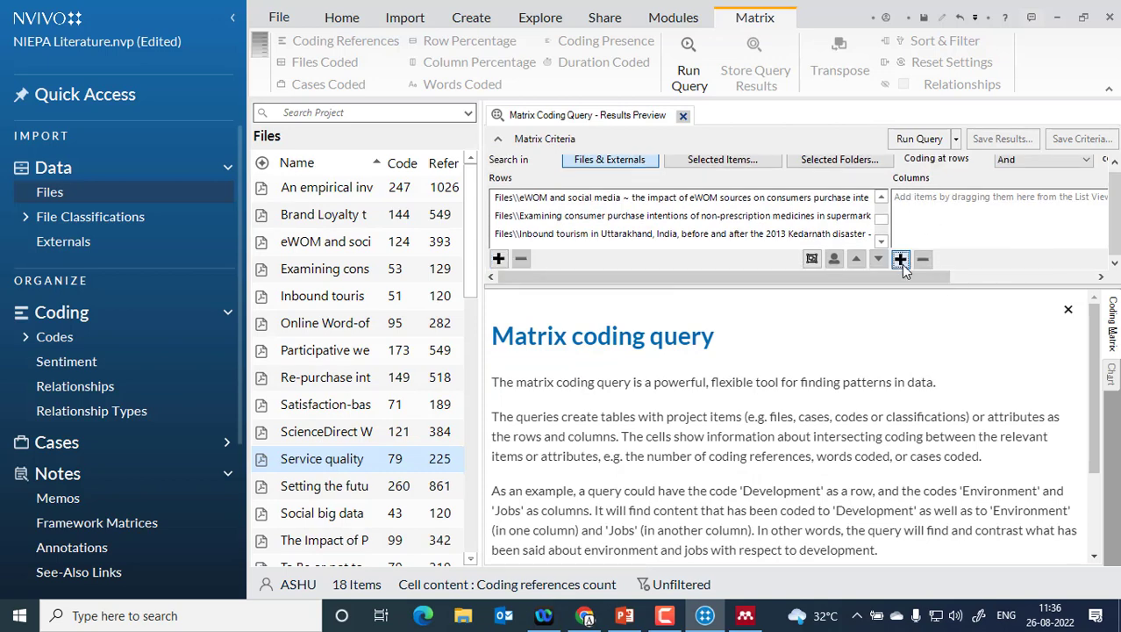
{"action": "left_click", "coordinate": [901, 260]}
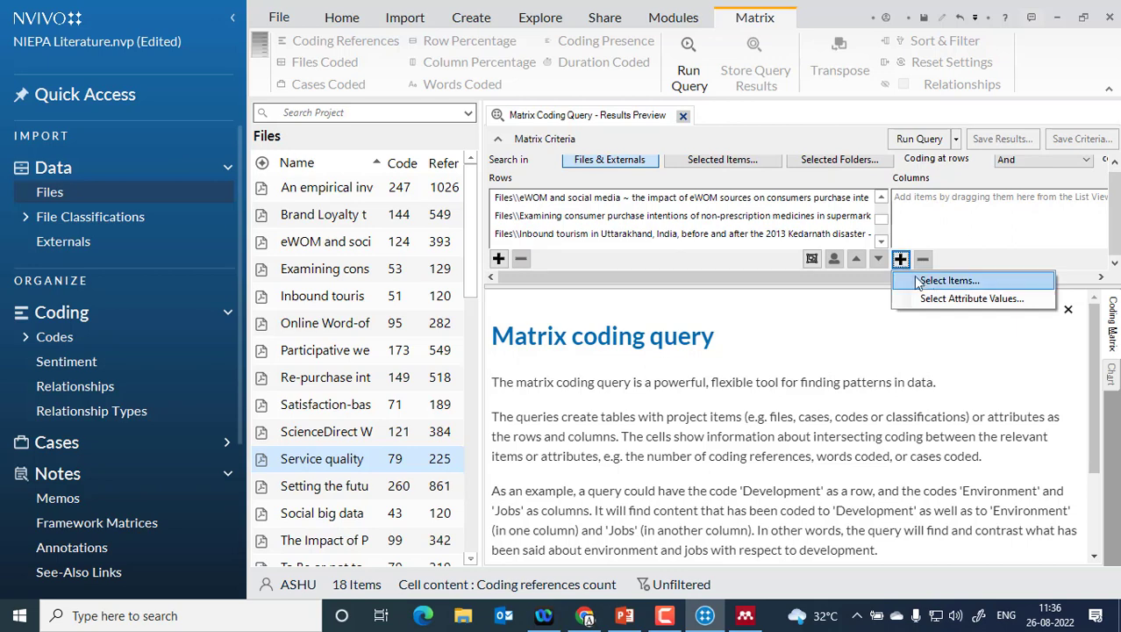
{"action": "left_click", "coordinate": [948, 281]}
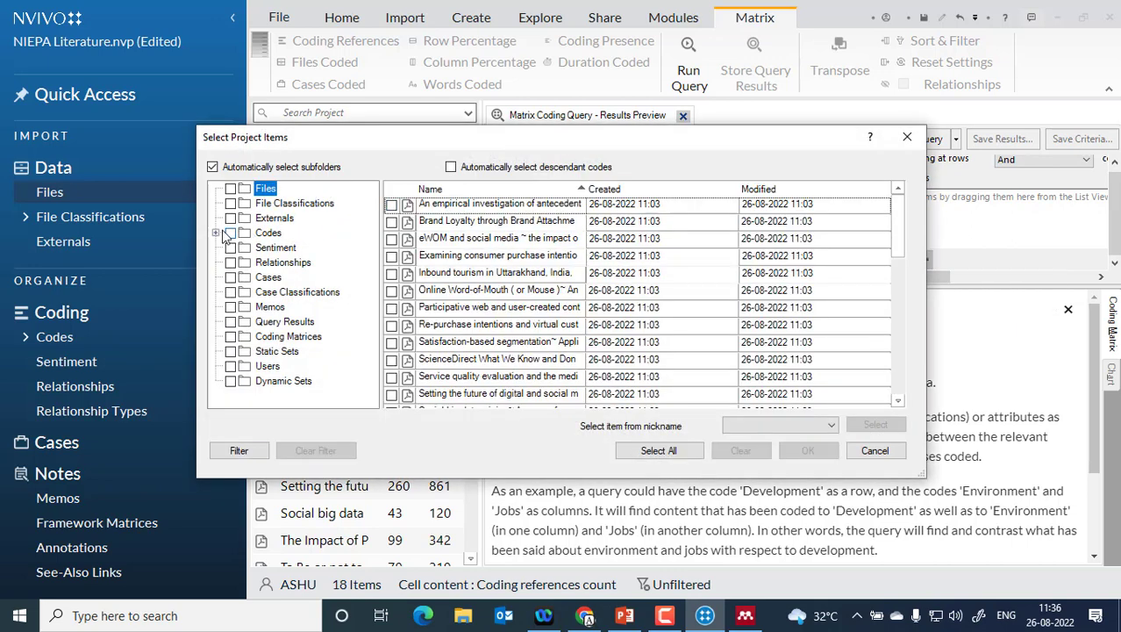
{"action": "left_click", "coordinate": [216, 234]}
{"action": "left_click", "coordinate": [298, 249]}
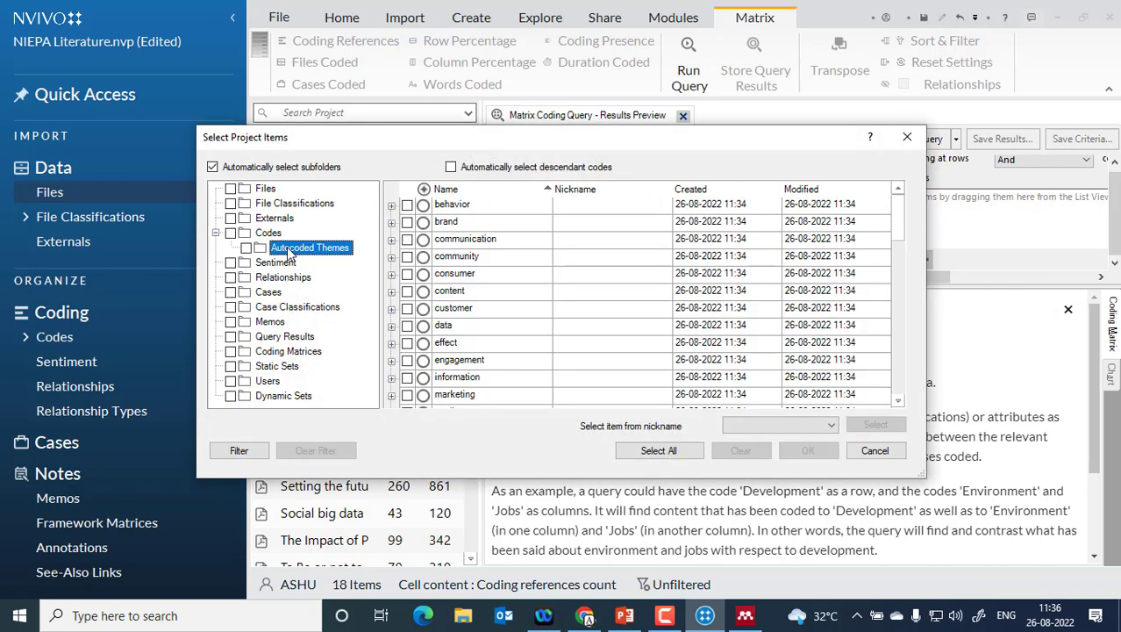
Add behavior, brand, communication, community and consumer as columns, then run the matrix query.
{"action": "left_click", "coordinate": [407, 204]}
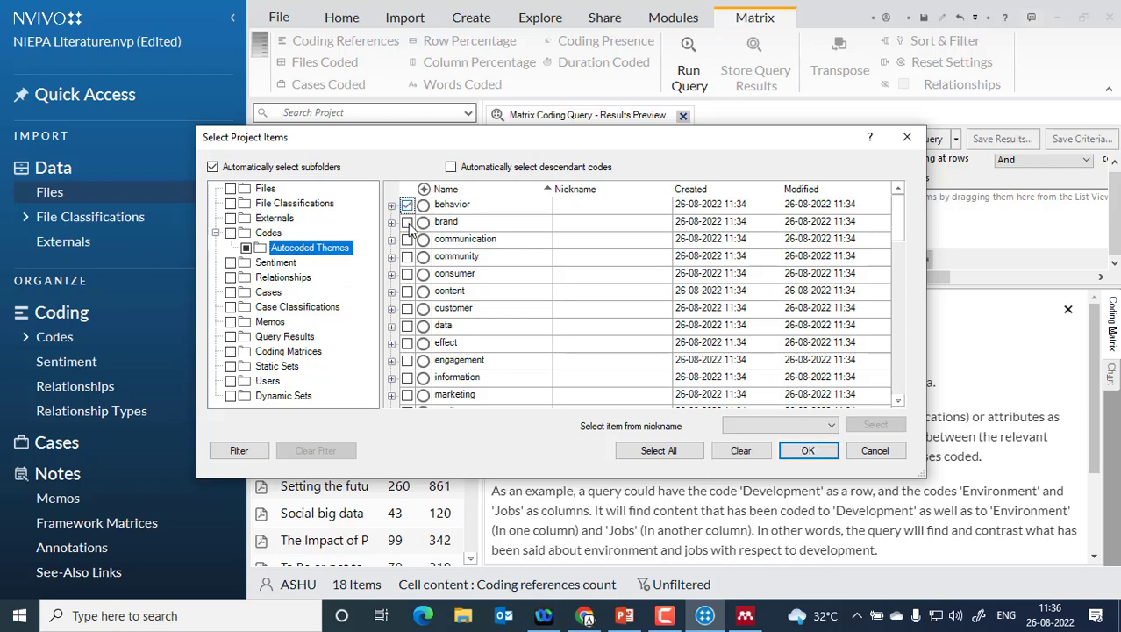
{"action": "left_click", "coordinate": [407, 222]}
{"action": "left_click", "coordinate": [407, 239]}
{"action": "left_click", "coordinate": [407, 256]}
{"action": "left_click", "coordinate": [408, 274]}
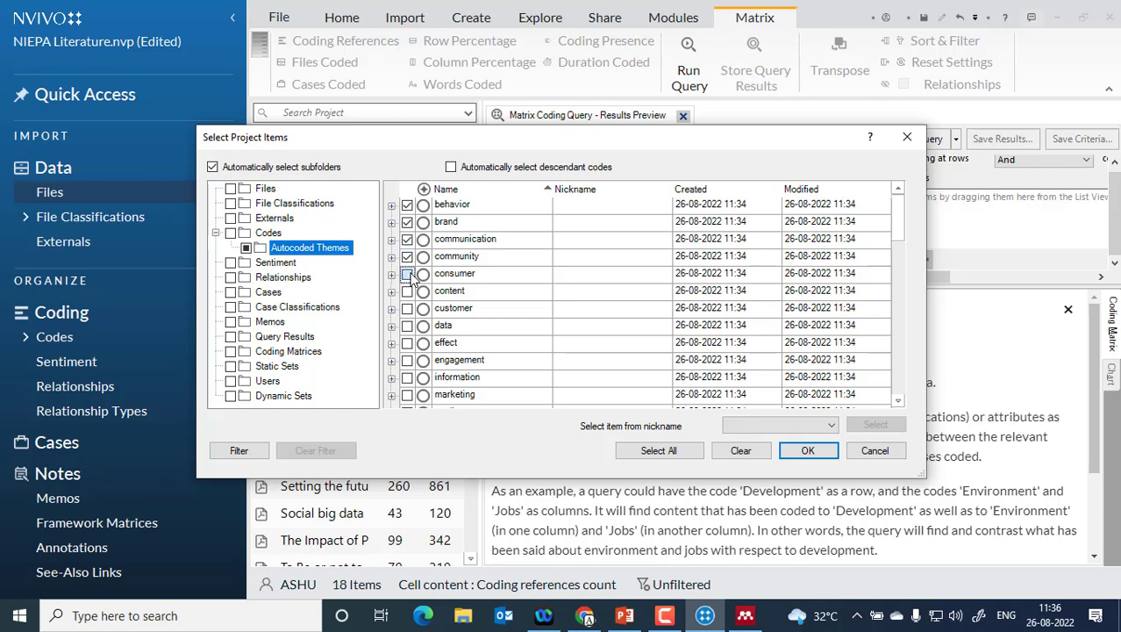
{"action": "left_click", "coordinate": [808, 451]}
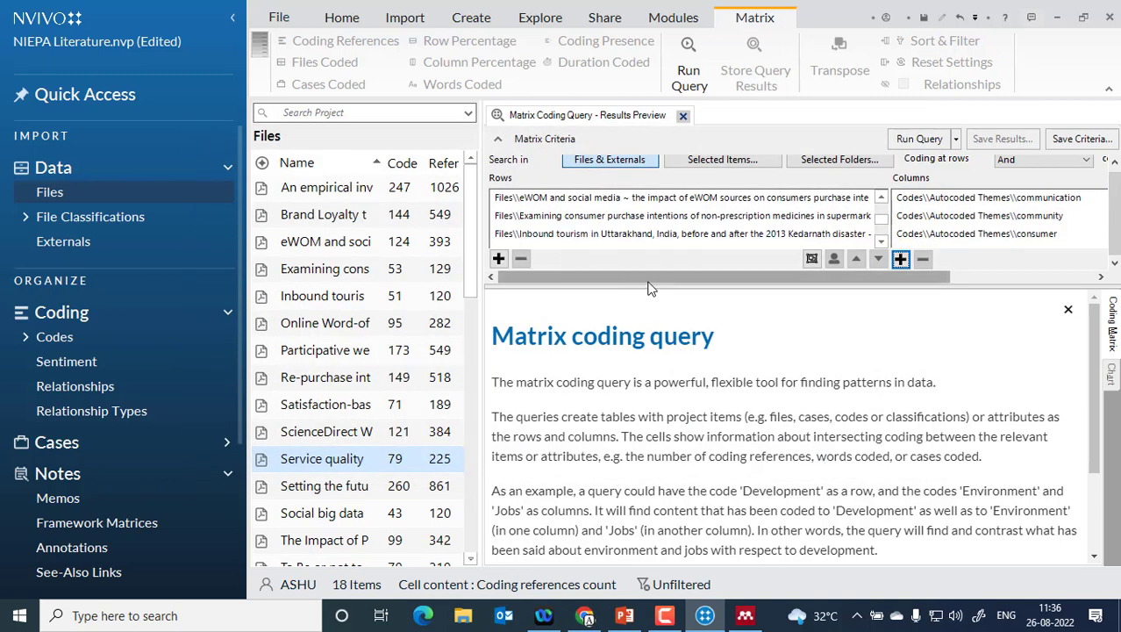
{"action": "left_click", "coordinate": [913, 141]}
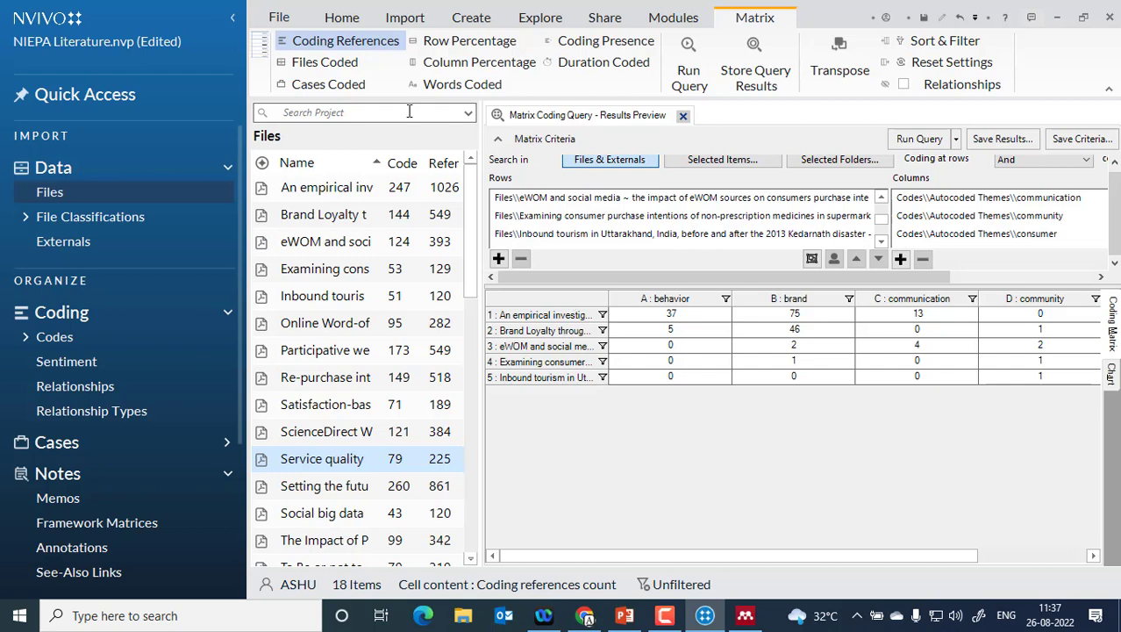
Collapse the navigation pane and shade the matrix counts with Blue-White, after trying Green-Yellow-Red.
{"action": "left_click_drag", "start_coordinate": [248, 64], "coordinate": [172, 61]}
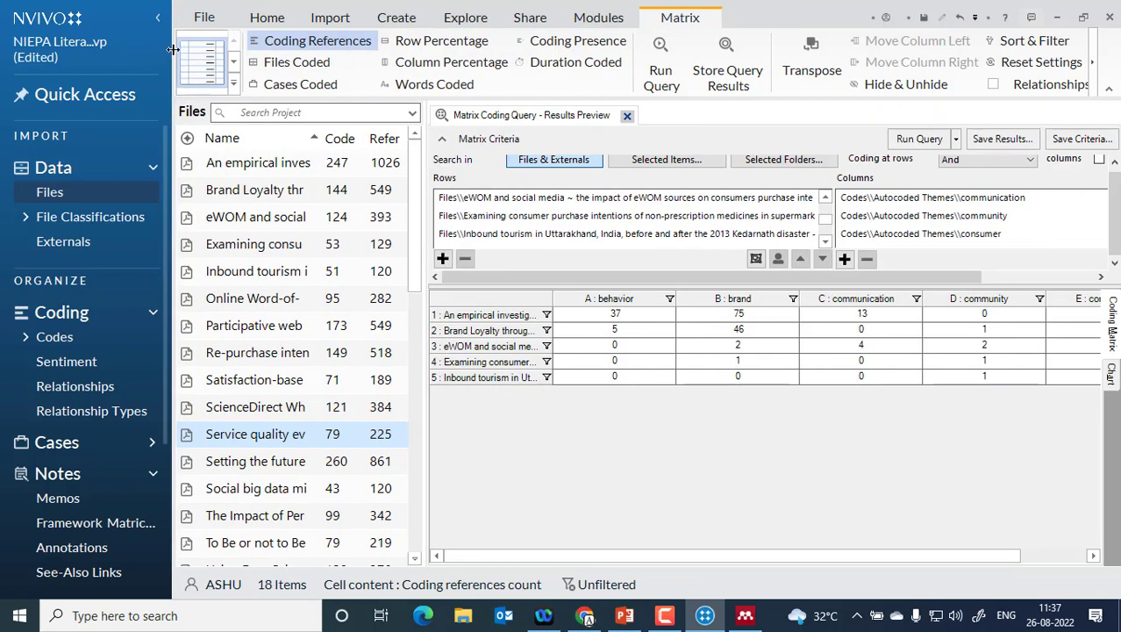
{"action": "left_click_drag", "start_coordinate": [173, 50], "coordinate": [82, 56]}
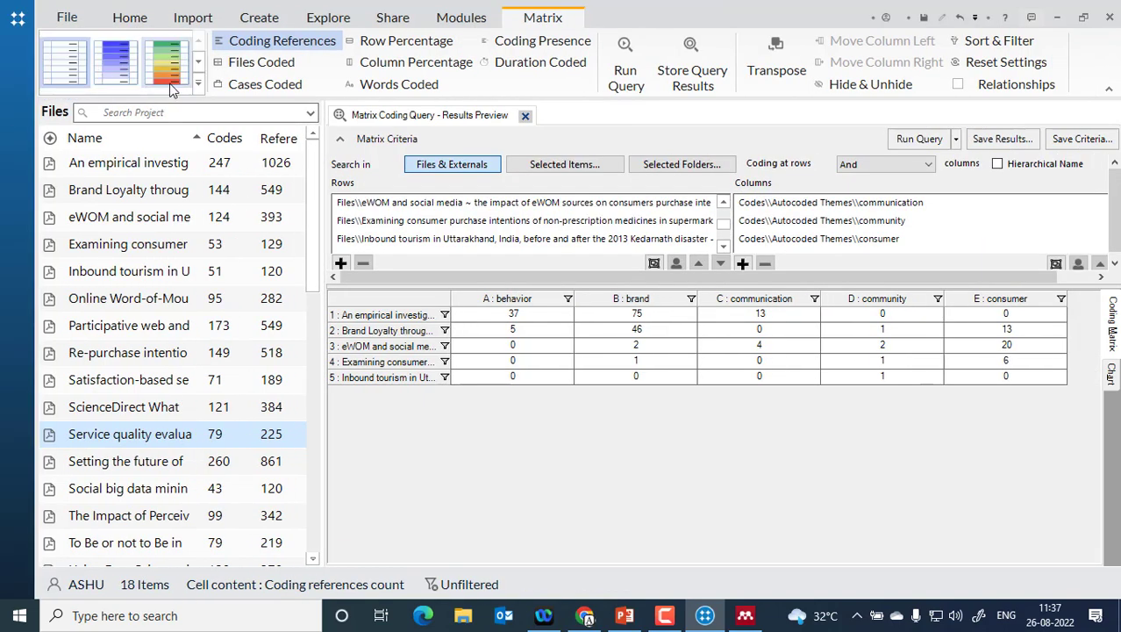
{"action": "left_click", "coordinate": [112, 59]}
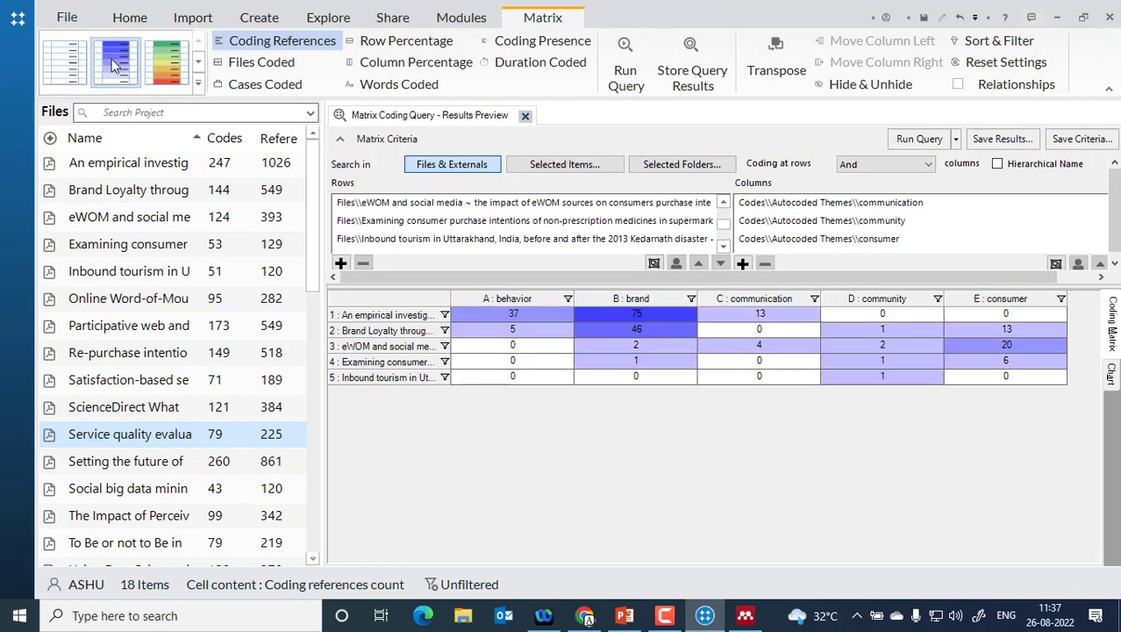
{"action": "left_click", "coordinate": [169, 61]}
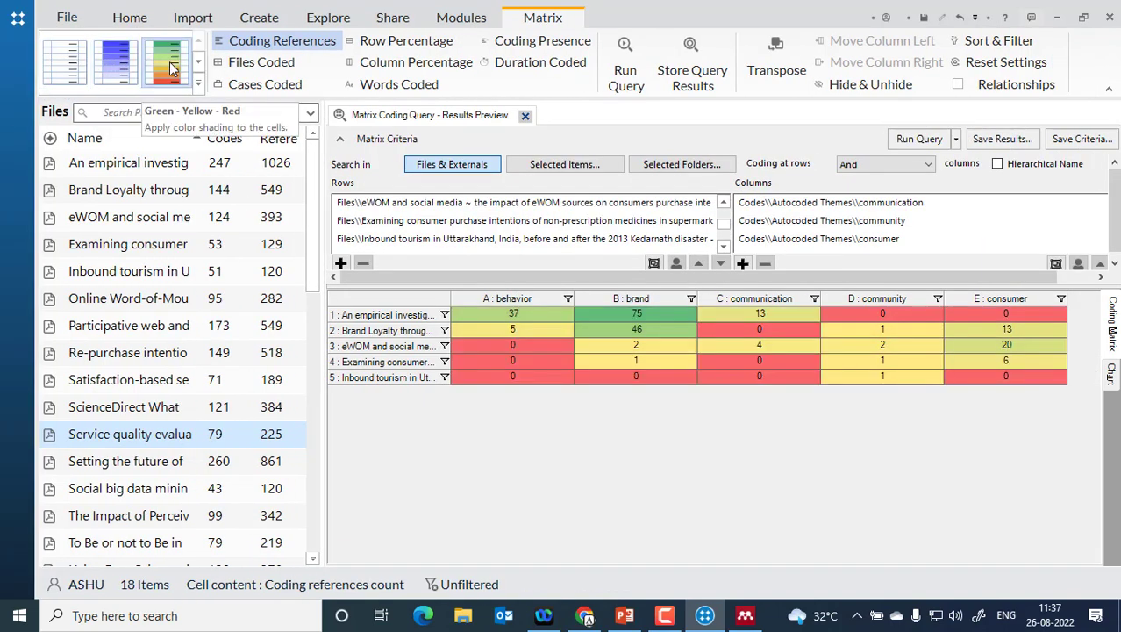
{"action": "left_click", "coordinate": [114, 61]}
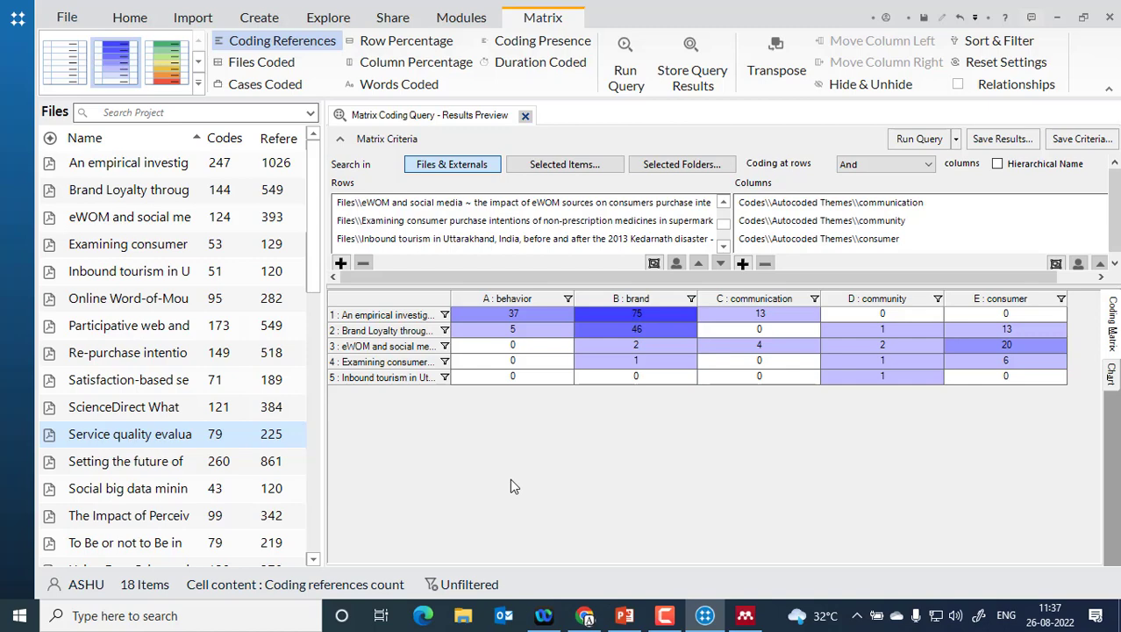
{"action": "left_click", "coordinate": [445, 316]}
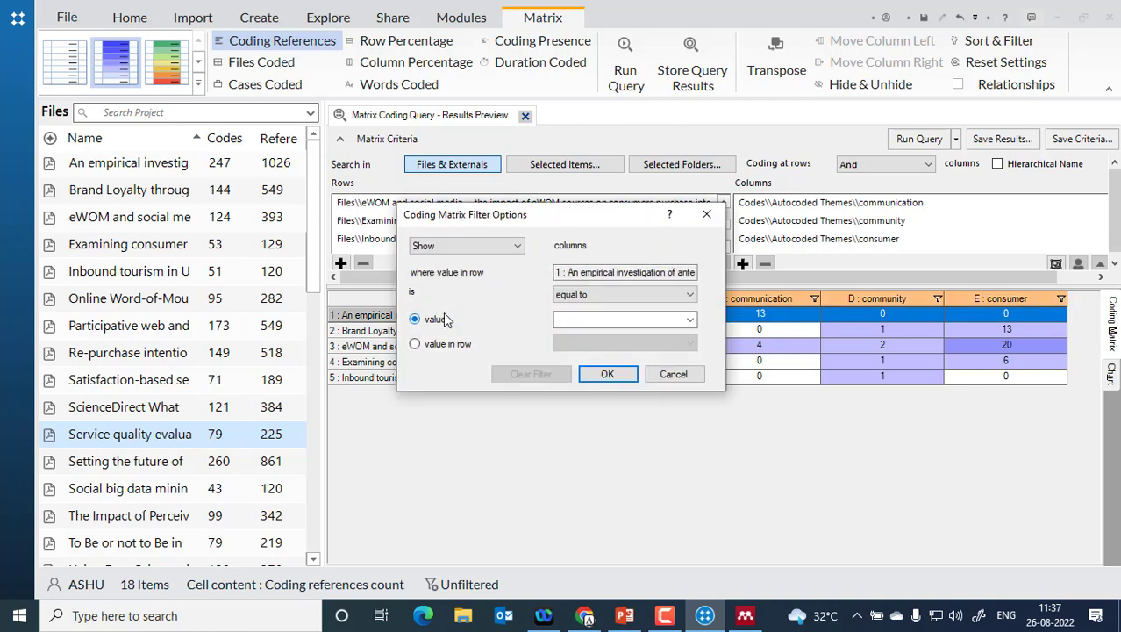
Close the row-1 filter options without filtering, then drag the row header border wider.
{"action": "left_click", "coordinate": [507, 247]}
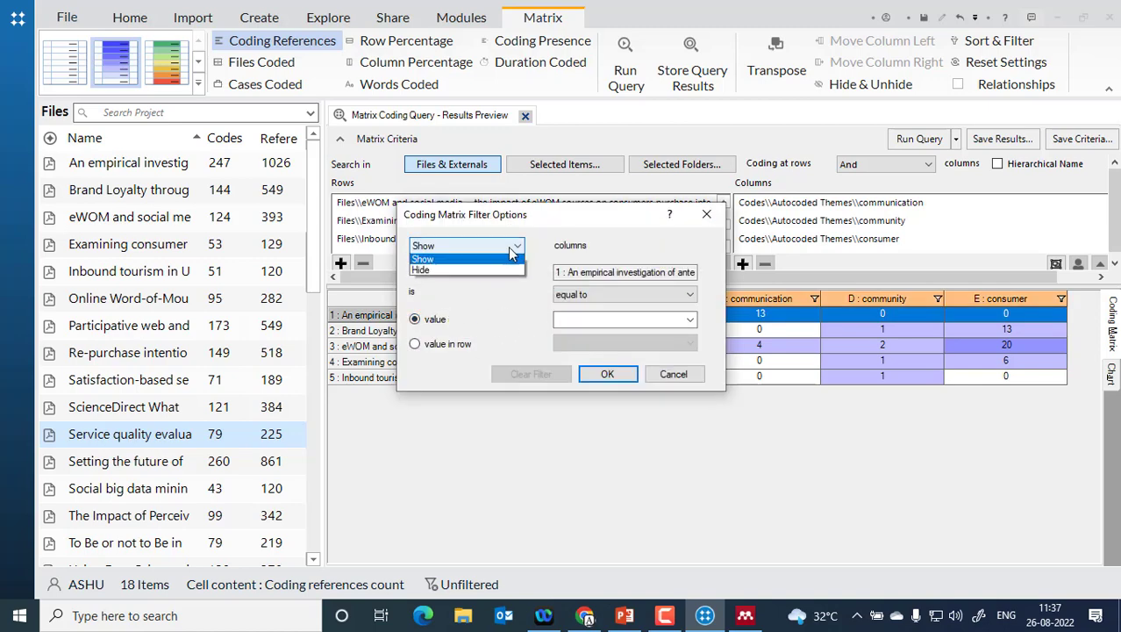
{"action": "left_click", "coordinate": [513, 258]}
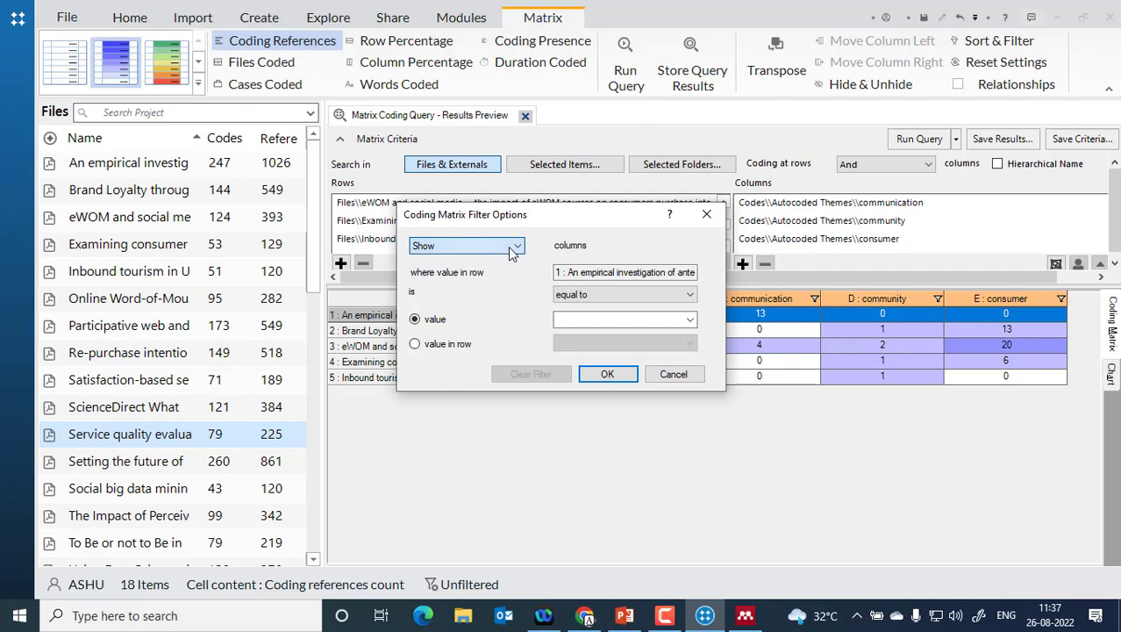
{"action": "left_click", "coordinate": [624, 384]}
{"action": "left_click", "coordinate": [616, 367]}
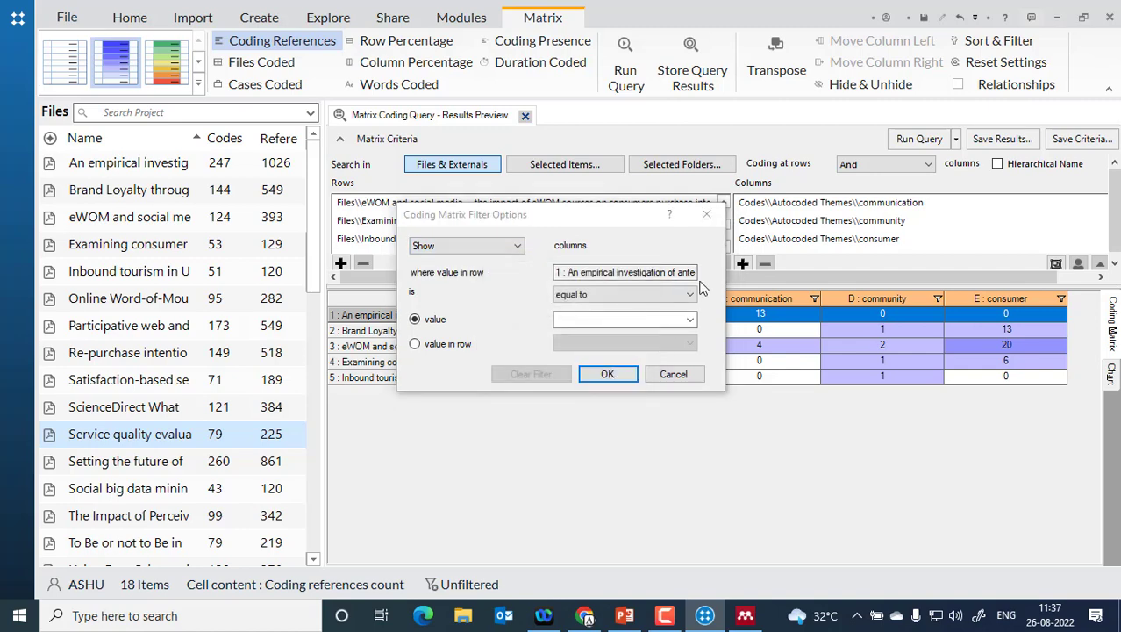
{"action": "left_click", "coordinate": [706, 214]}
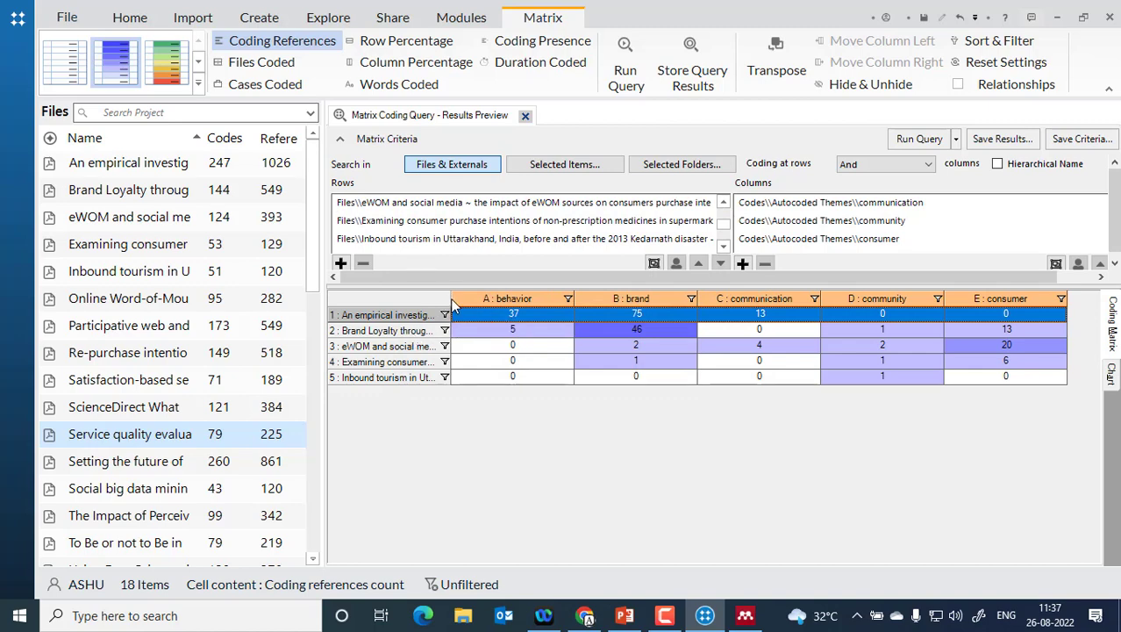
{"action": "left_click_drag", "start_coordinate": [449, 300], "coordinate": [492, 297]}
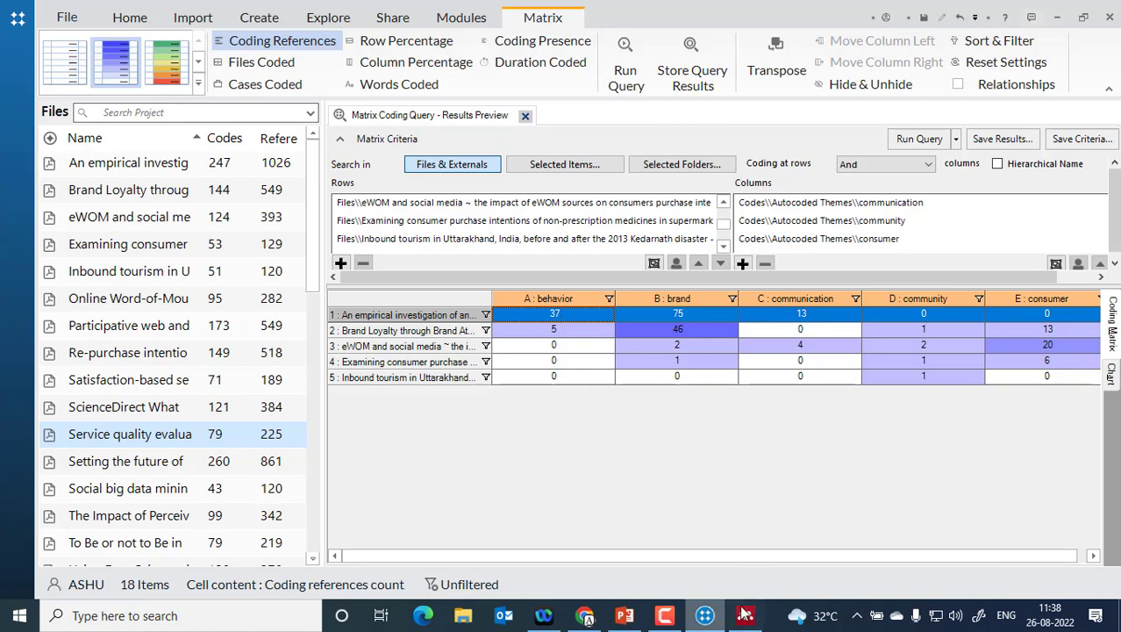
Start the slide show from slide 78, Twitter Mining using NVivo.
{"action": "left_click", "coordinate": [665, 615]}
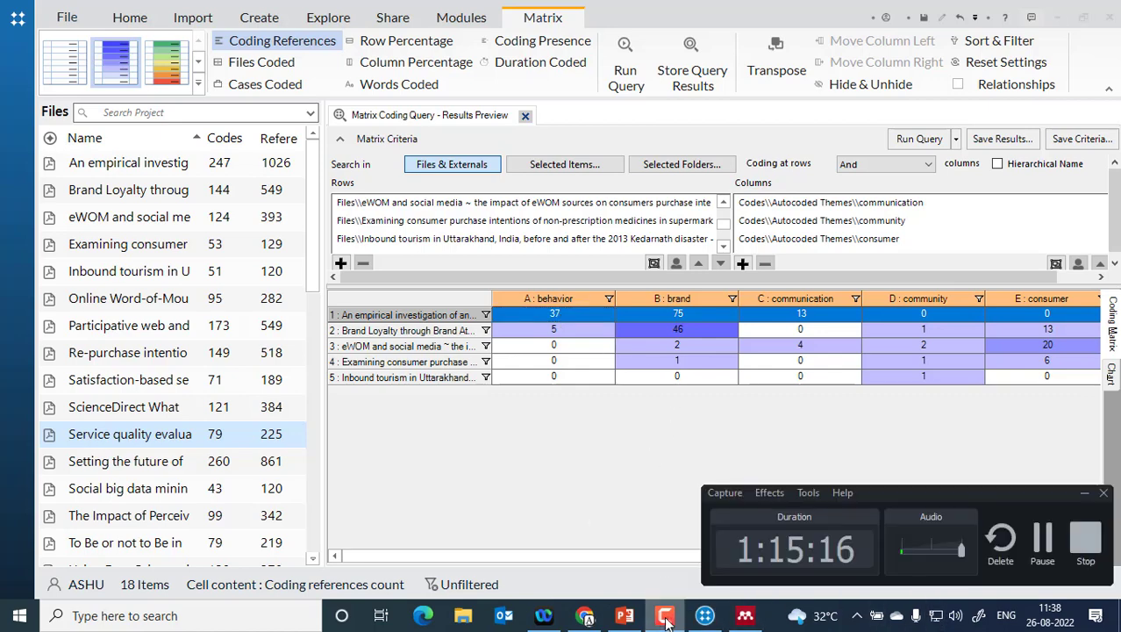
{"action": "left_click", "coordinate": [1085, 544]}
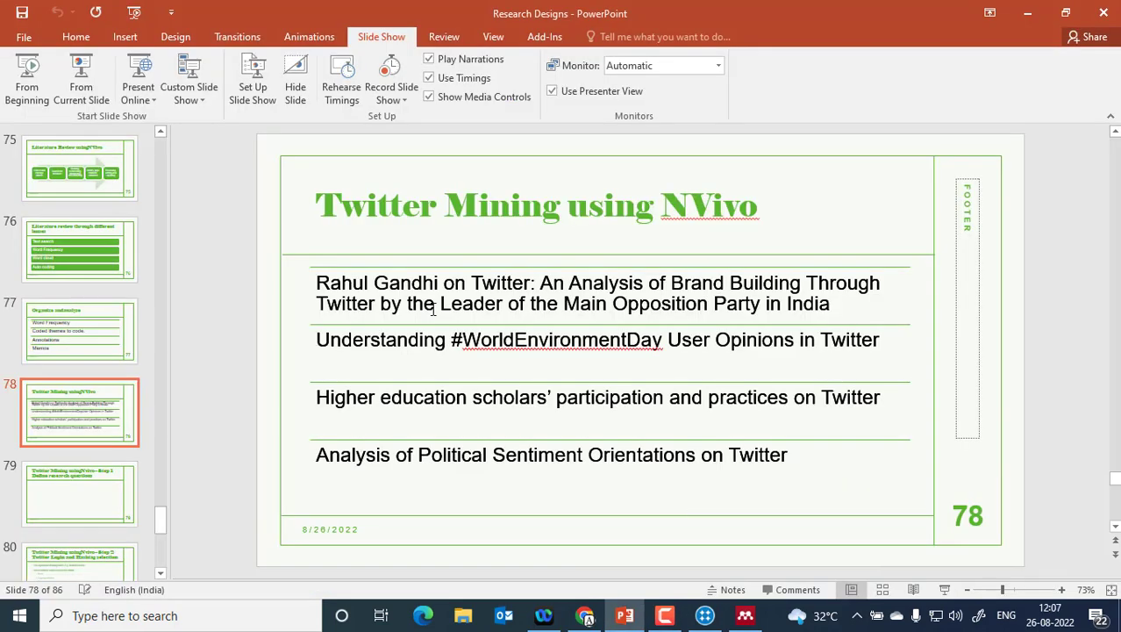
{"action": "left_click", "coordinate": [88, 90]}
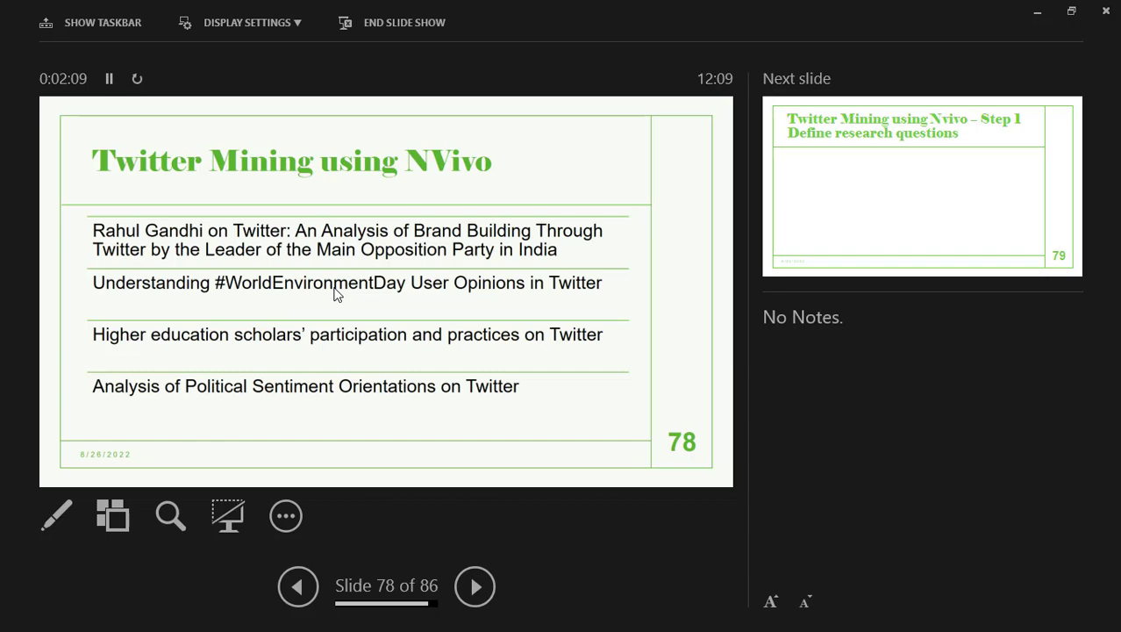
Advance through the Step 1 and Step 2 slides, go back to Step 1, and end the show.
{"action": "left_click", "coordinate": [334, 294]}
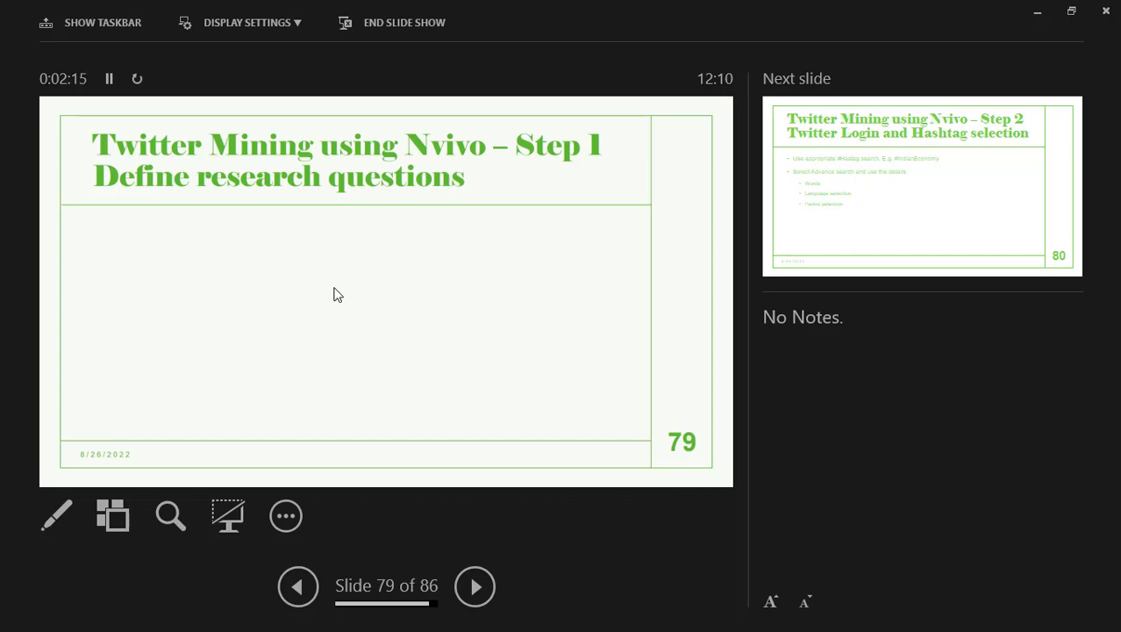
{"action": "left_click", "coordinate": [333, 295]}
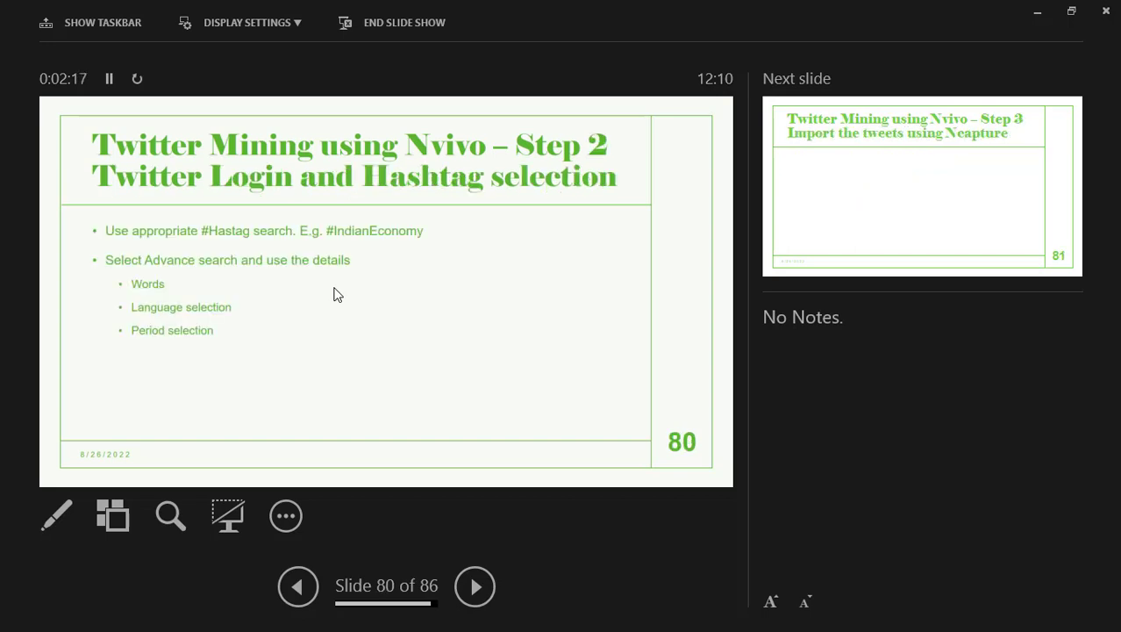
{"action": "key", "text": "Left"}
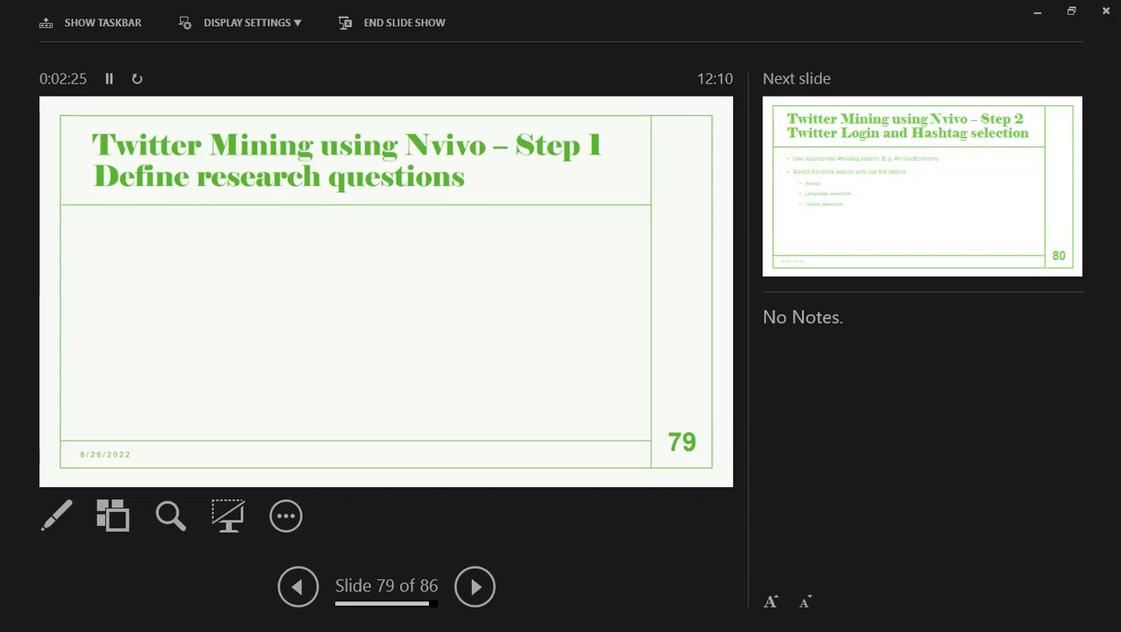
{"action": "left_click", "coordinate": [1038, 14]}
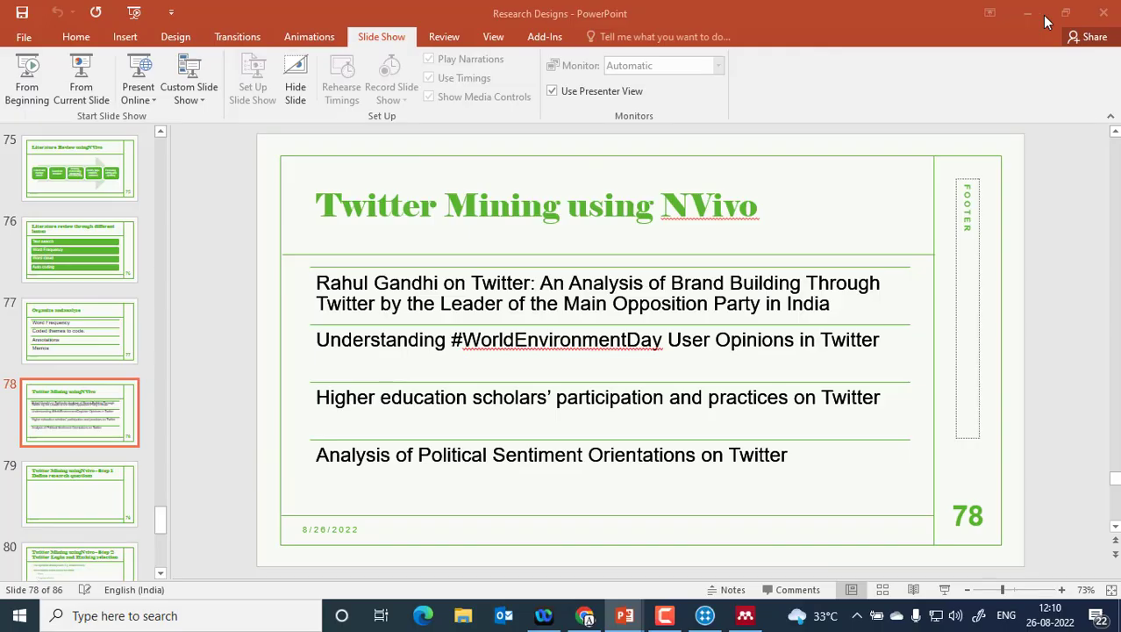
Minimize PowerPoint and NVivo to reveal the desktop.
{"action": "left_click", "coordinate": [1034, 13]}
{"action": "left_click", "coordinate": [1032, 18]}
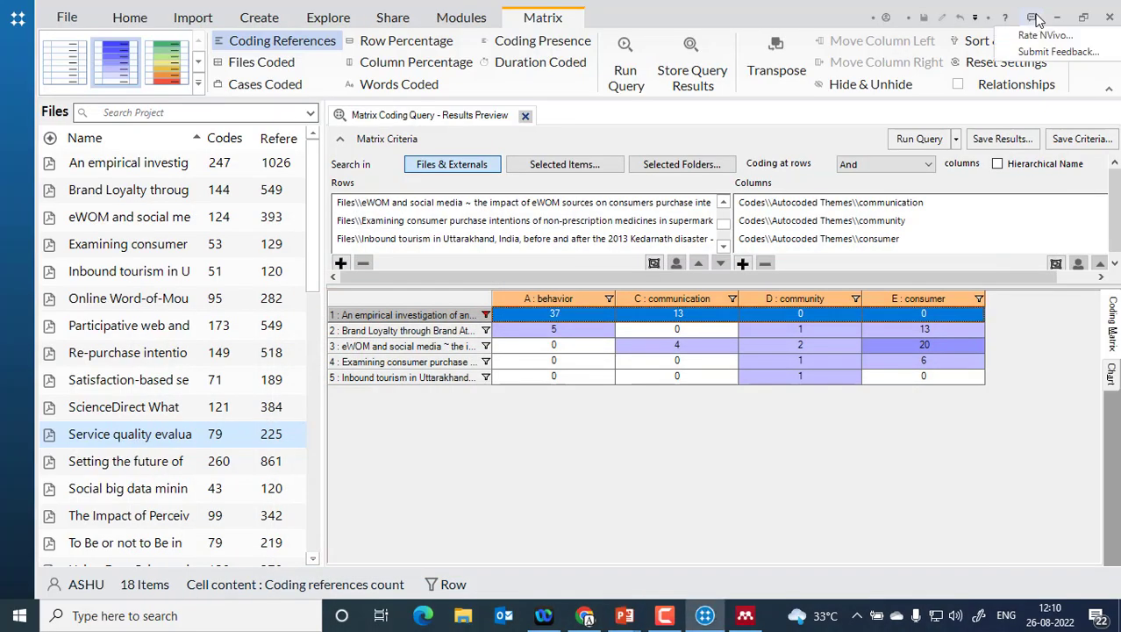
{"action": "left_click", "coordinate": [1054, 18]}
{"action": "left_click", "coordinate": [1054, 17]}
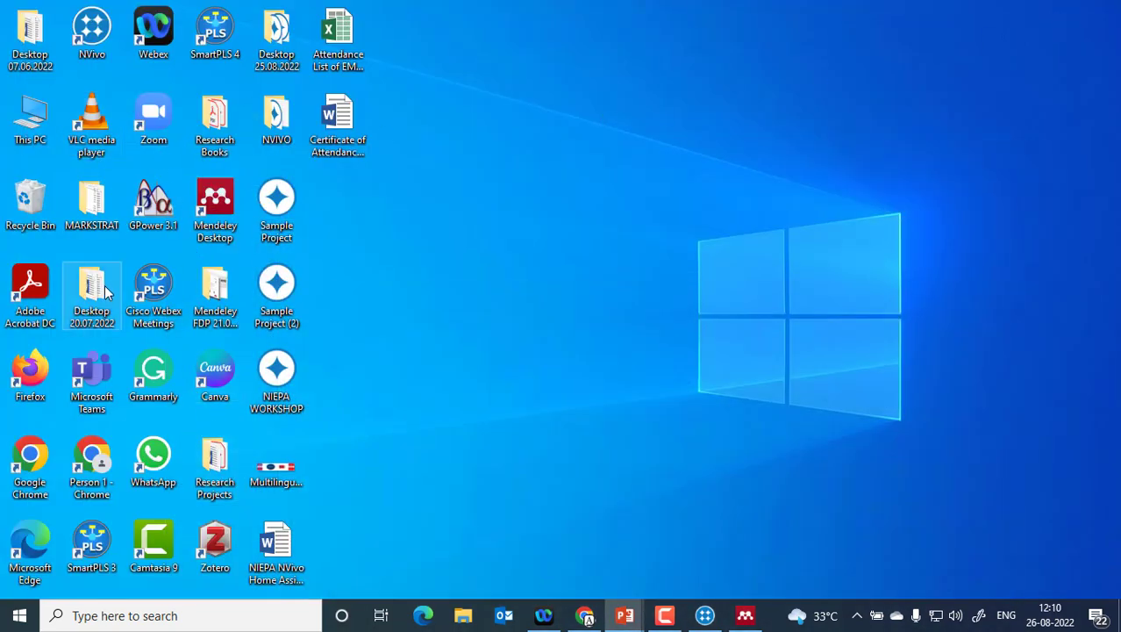
Open the Rahul Gandhi on Twitter PDF via NVIVO > NVivo Research Papers.
{"action": "double_click", "coordinate": [274, 123]}
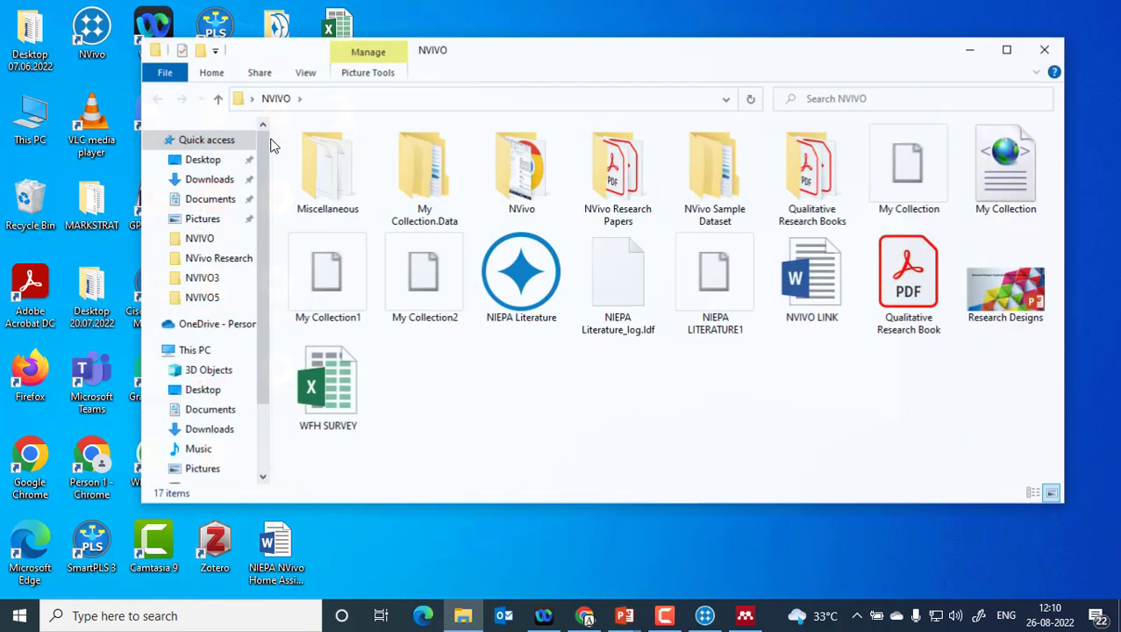
{"action": "double_click", "coordinate": [627, 202]}
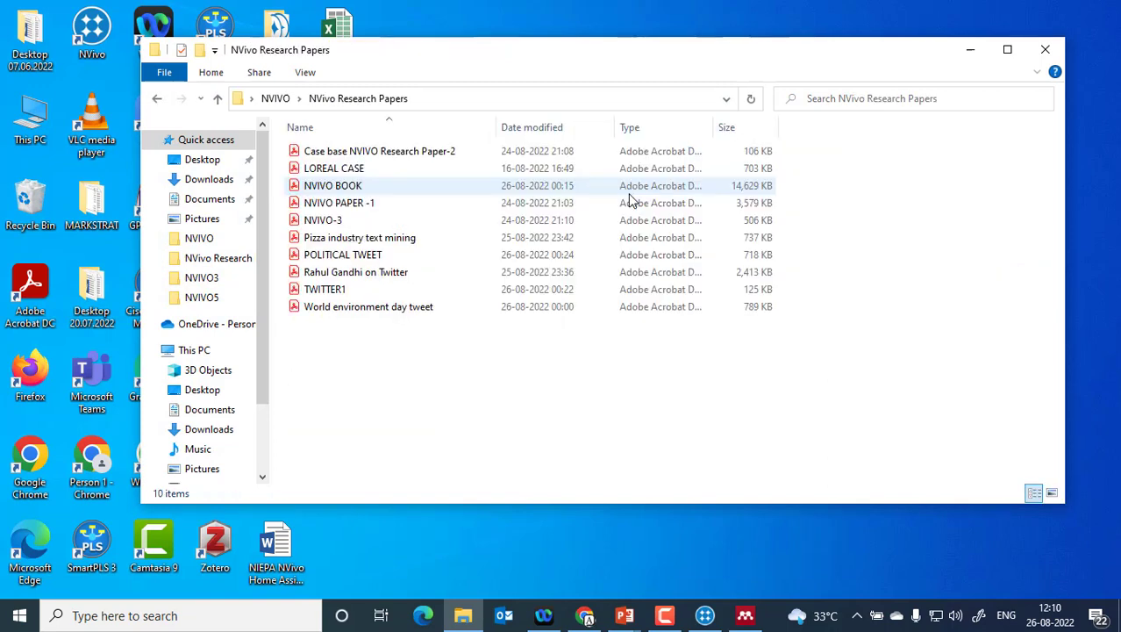
{"action": "double_click", "coordinate": [384, 275]}
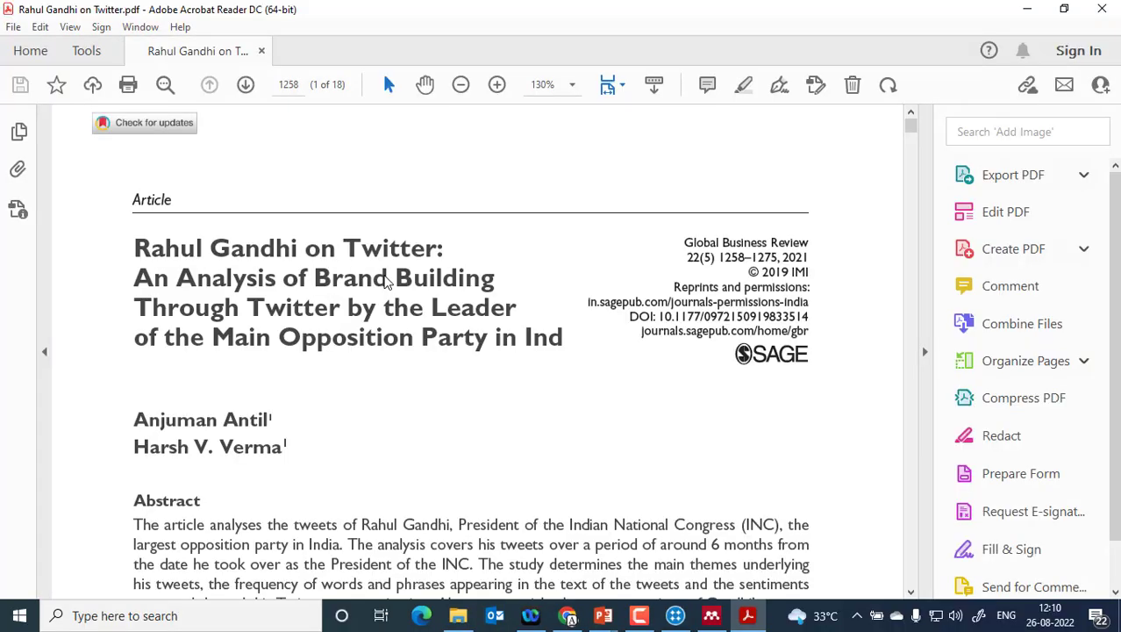
Scroll the PDF to the Research Questions and Methodology on page 1262.
{"action": "scroll", "coordinate": [383, 274], "scroll_direction": "down", "scroll_amount": 15}
{"action": "scroll", "coordinate": [383, 273], "scroll_direction": "down", "scroll_amount": 20}
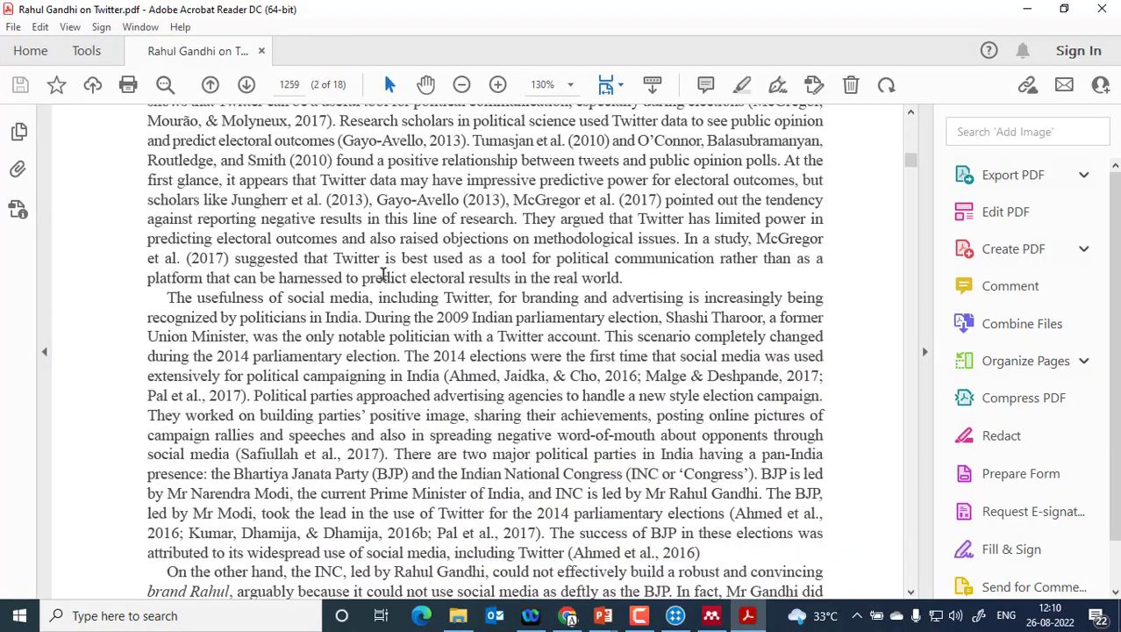
{"action": "scroll", "coordinate": [382, 274], "scroll_direction": "down", "scroll_amount": 20}
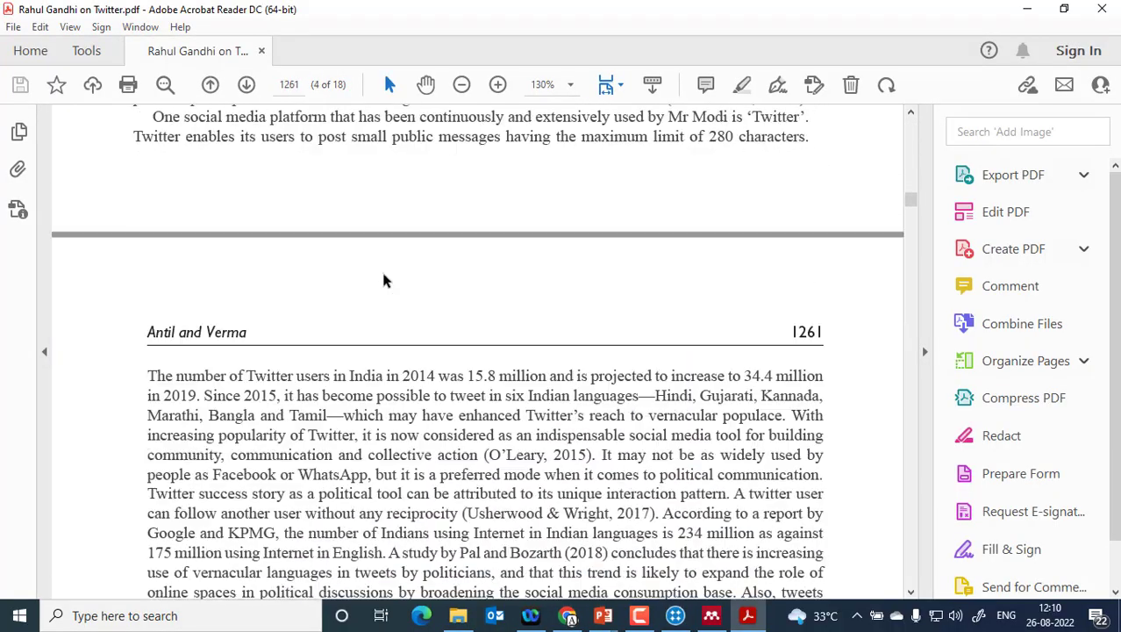
{"action": "scroll", "coordinate": [383, 274], "scroll_direction": "down", "scroll_amount": 10}
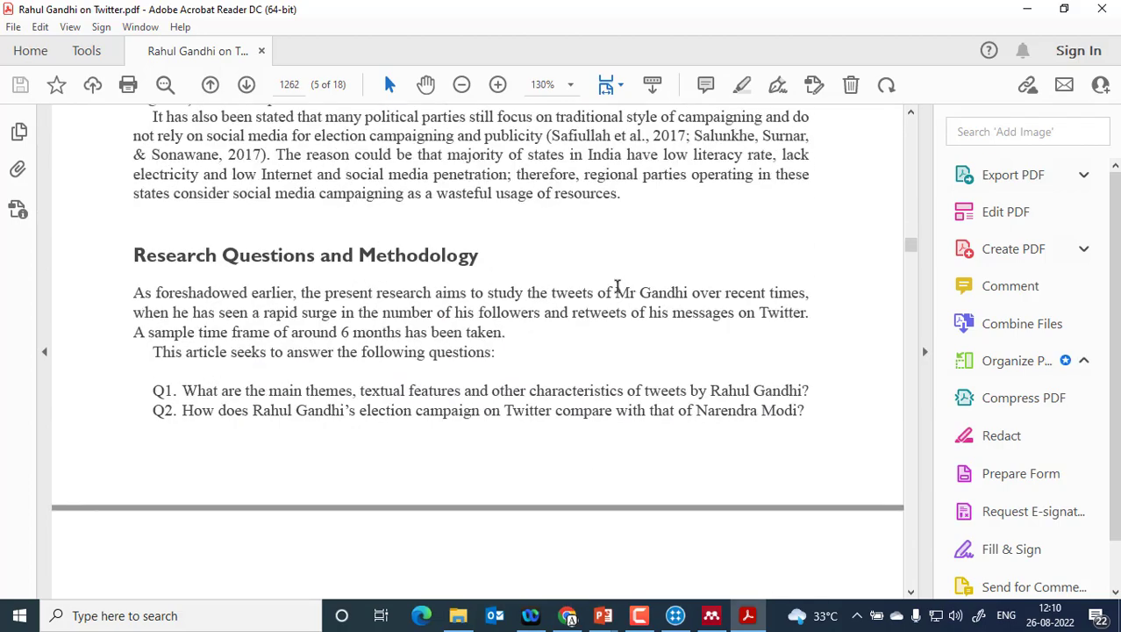
{"action": "key", "text": "super+p"}
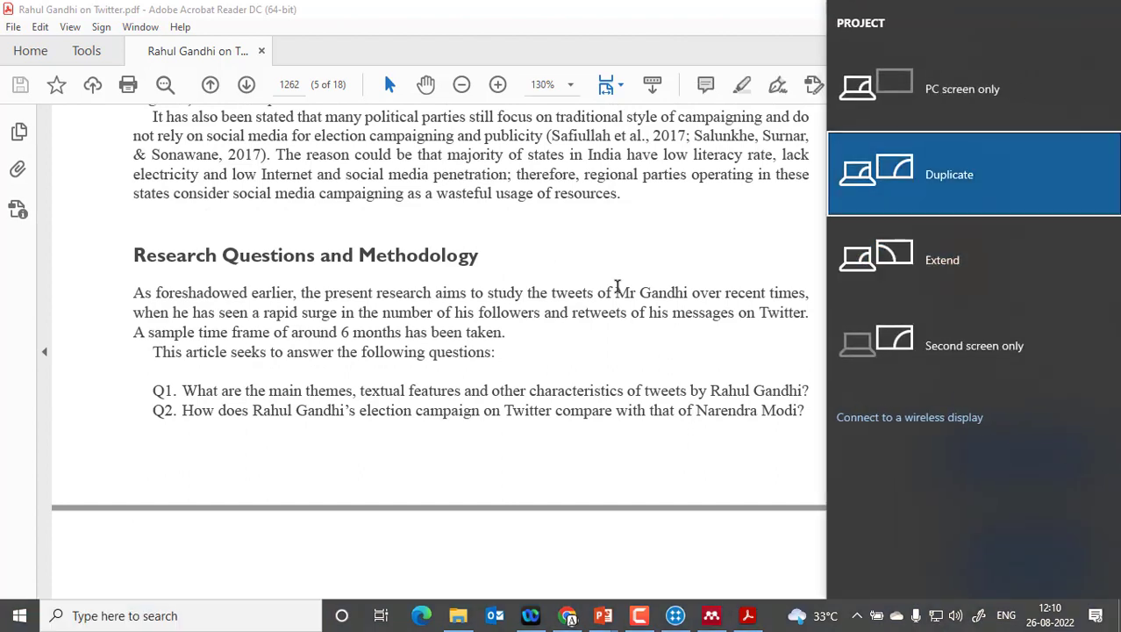
{"action": "left_click", "coordinate": [522, 374]}
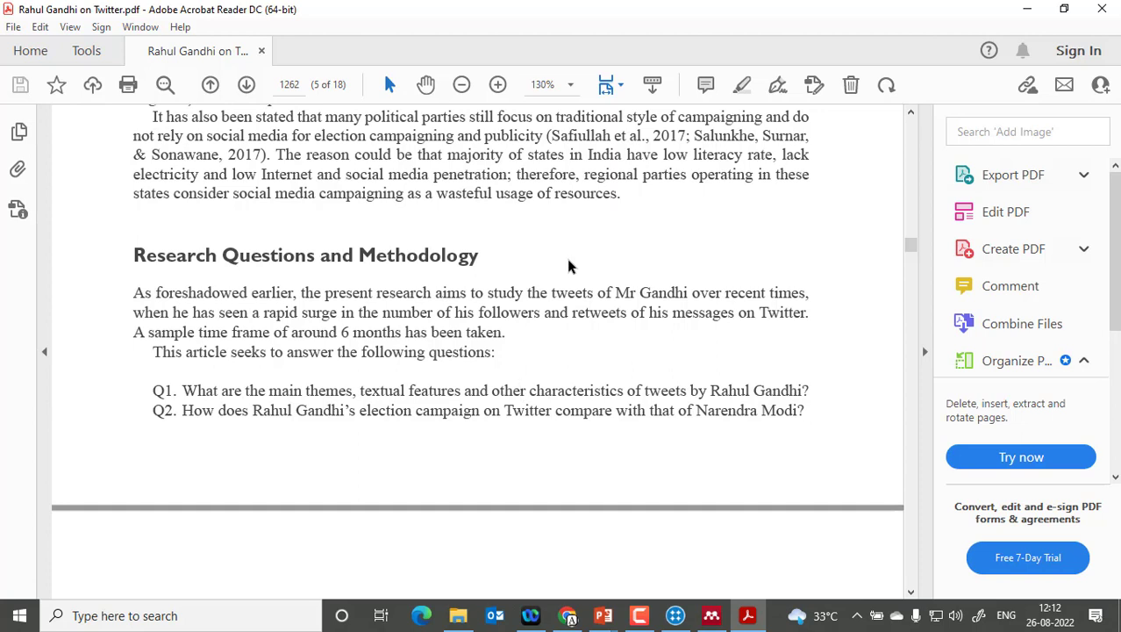
{"action": "scroll", "coordinate": [568, 263], "scroll_direction": "down", "scroll_amount": 1}
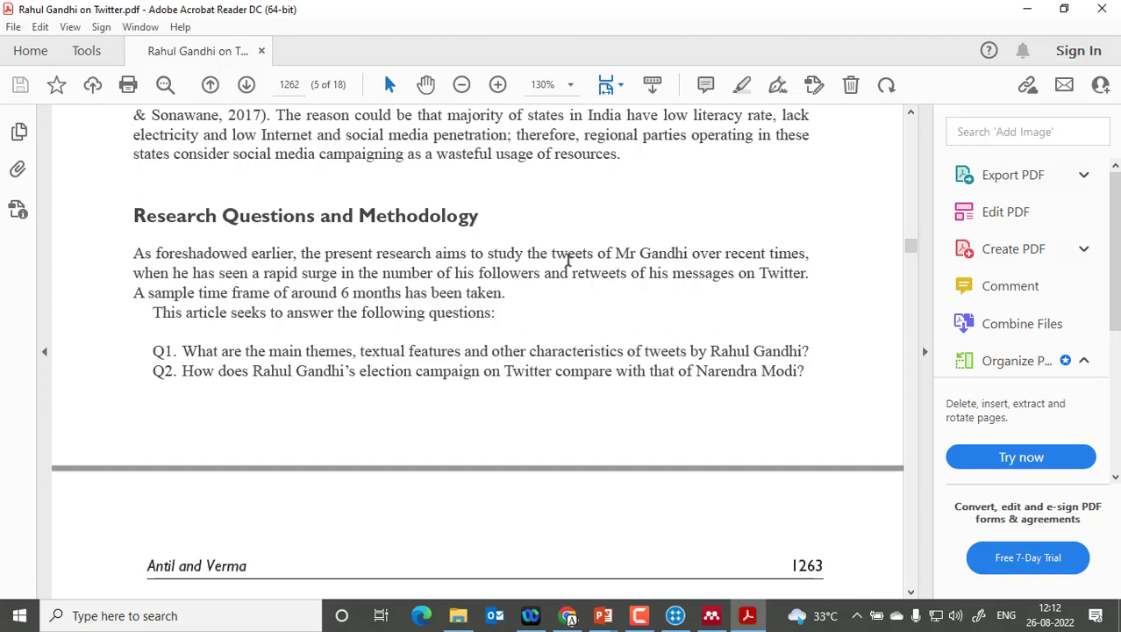
{"action": "scroll", "coordinate": [568, 263], "scroll_direction": "down", "scroll_amount": 1}
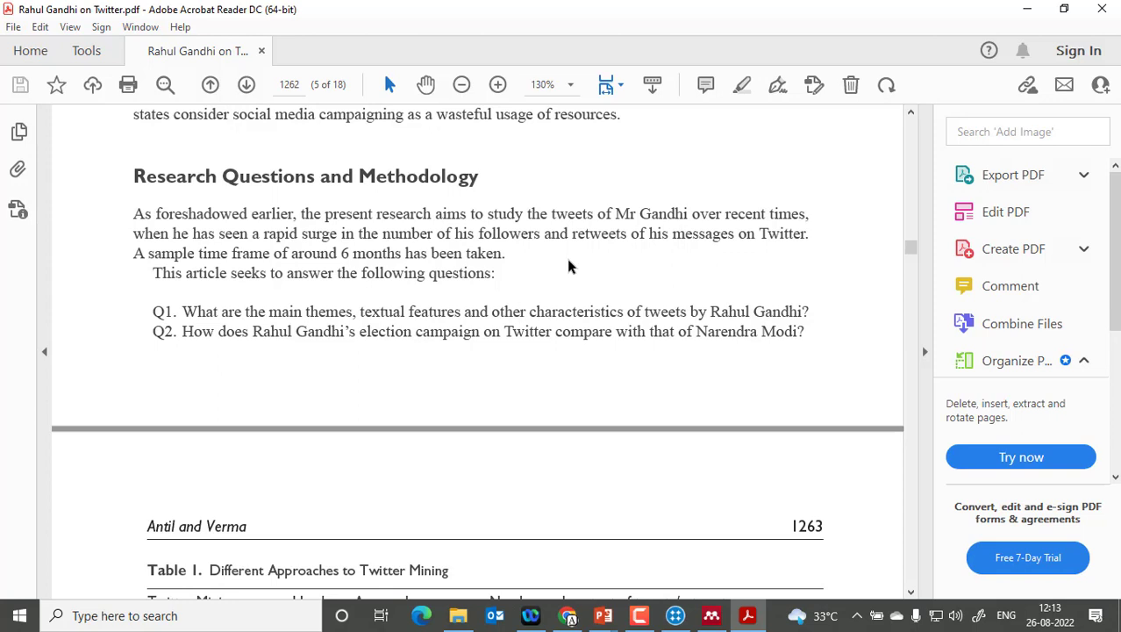
{"action": "scroll", "coordinate": [569, 266], "scroll_direction": "down", "scroll_amount": 3}
{"action": "scroll", "coordinate": [569, 263], "scroll_direction": "up", "scroll_amount": 1}
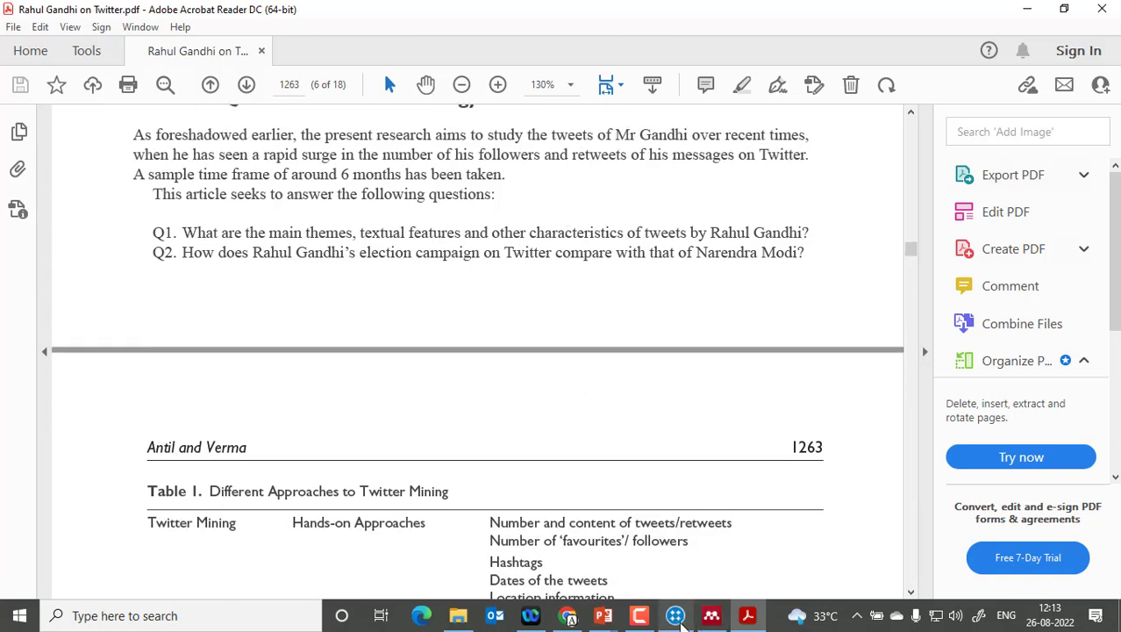
Return to the running PowerPoint slide show and advance one slide.
{"action": "mouse_move", "coordinate": [603, 623]}
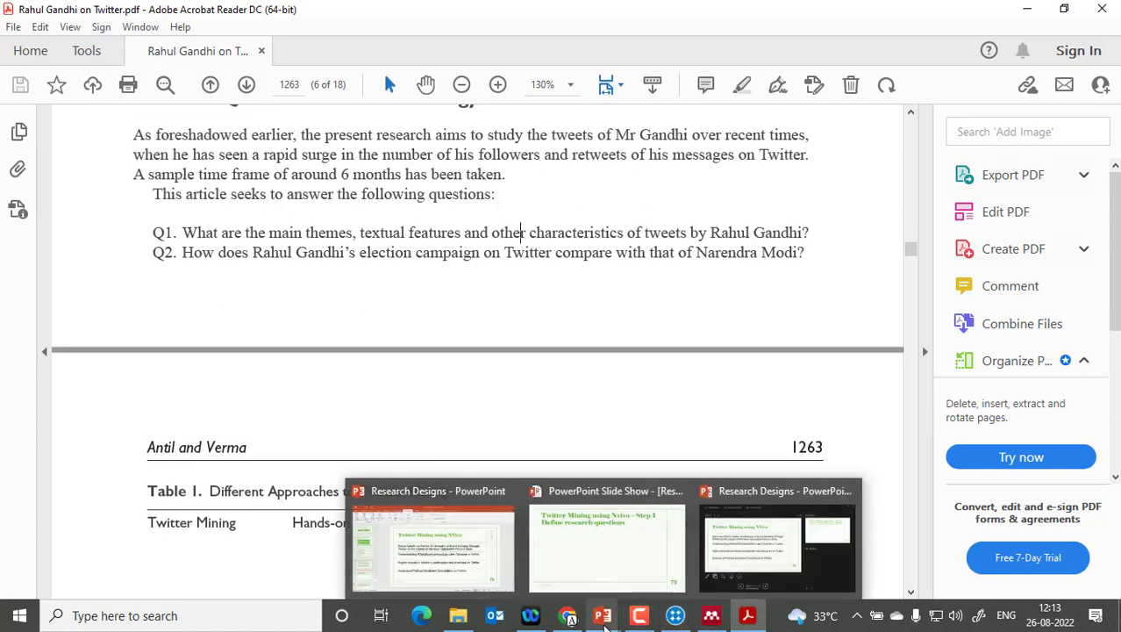
{"action": "left_click", "coordinate": [725, 570]}
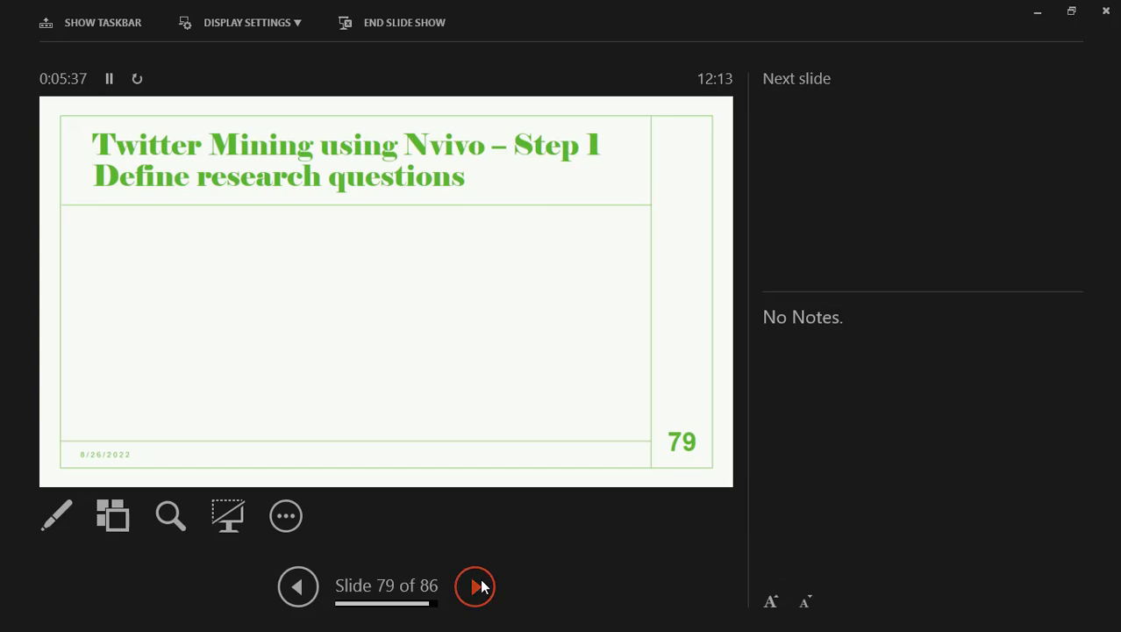
{"action": "left_click", "coordinate": [479, 586]}
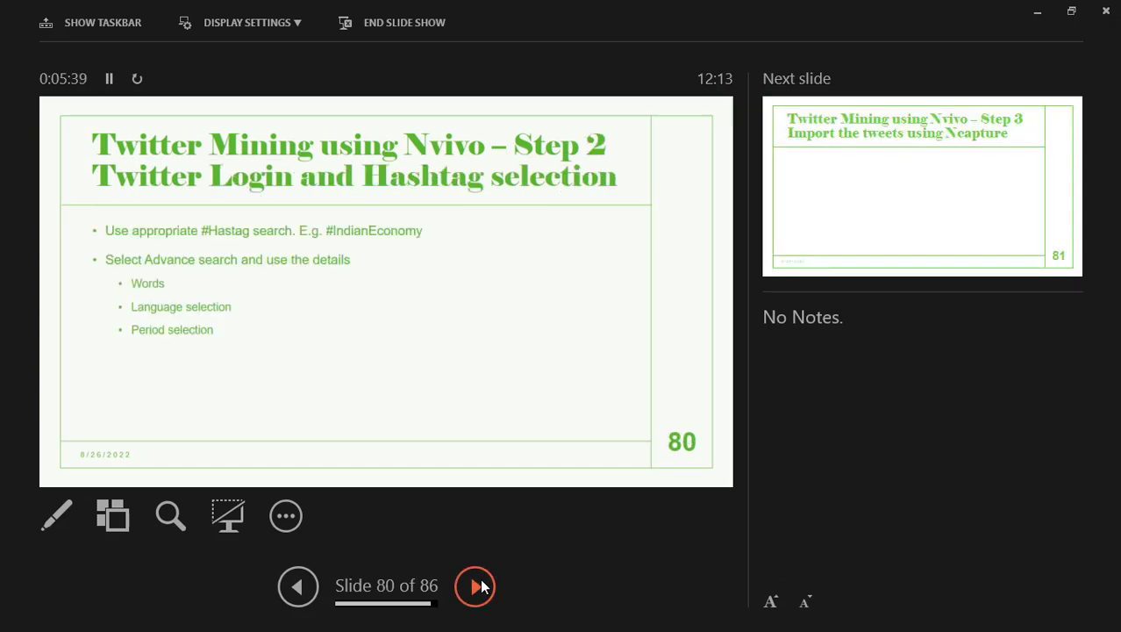
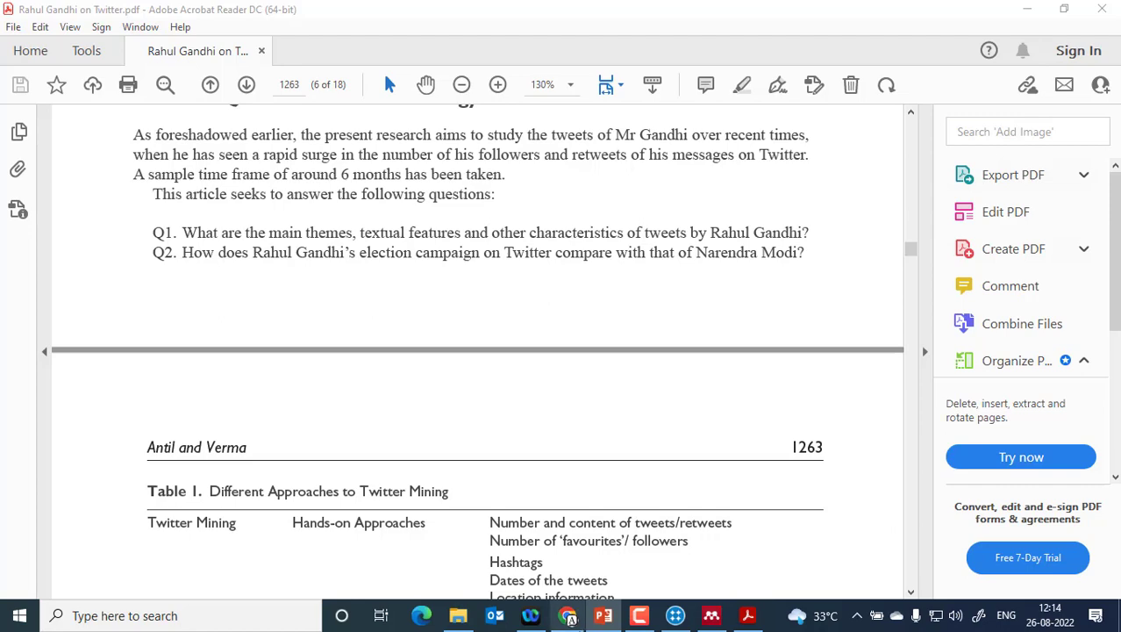
Open twitter.com in a new Chrome tab.
{"action": "left_click", "coordinate": [568, 616]}
{"action": "left_click", "coordinate": [614, 14]}
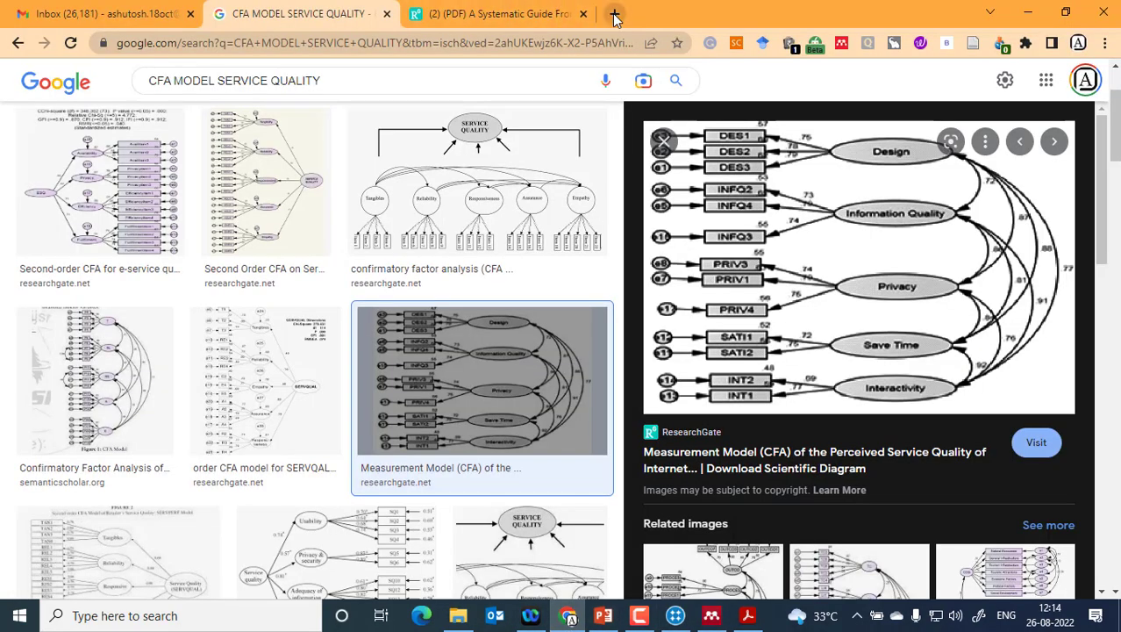
{"action": "type", "text": "tw"}
{"action": "key", "text": "Return"}
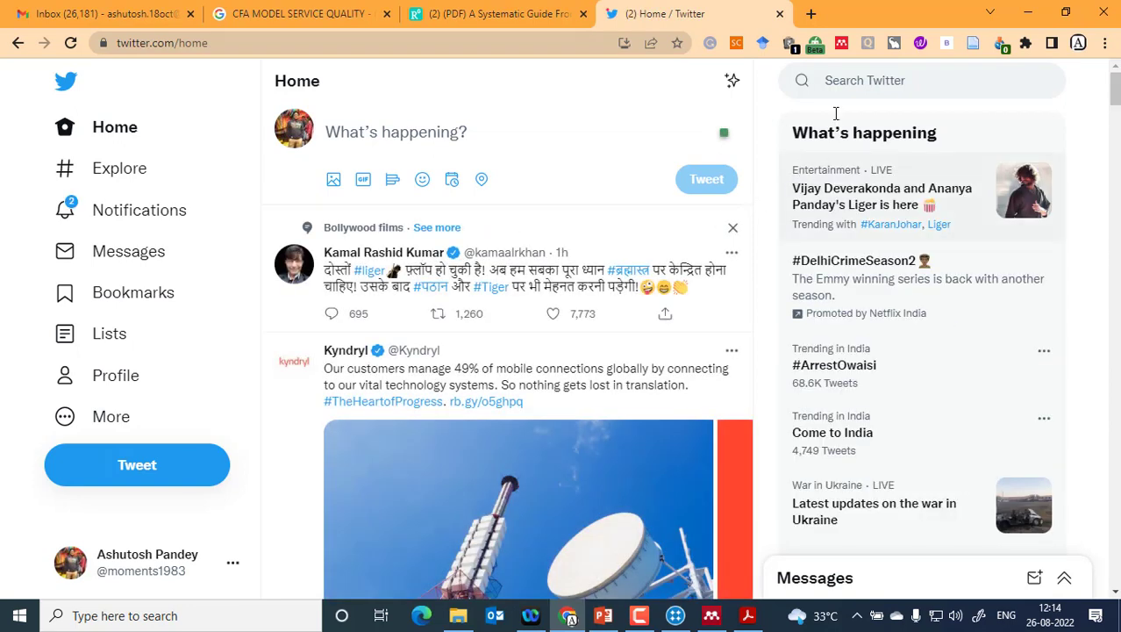
Activate the Search Twitter box to list recent searches.
{"action": "left_click", "coordinate": [858, 85]}
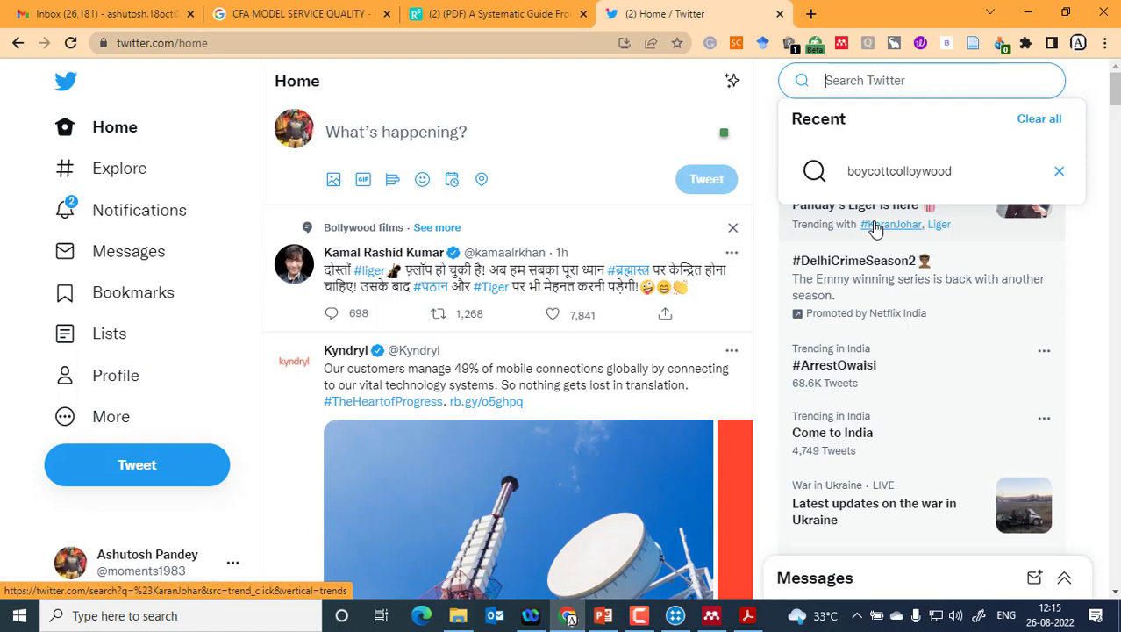
Search Twitter for 'Boycottbollywood'.
{"action": "type", "text": "Boycott"}
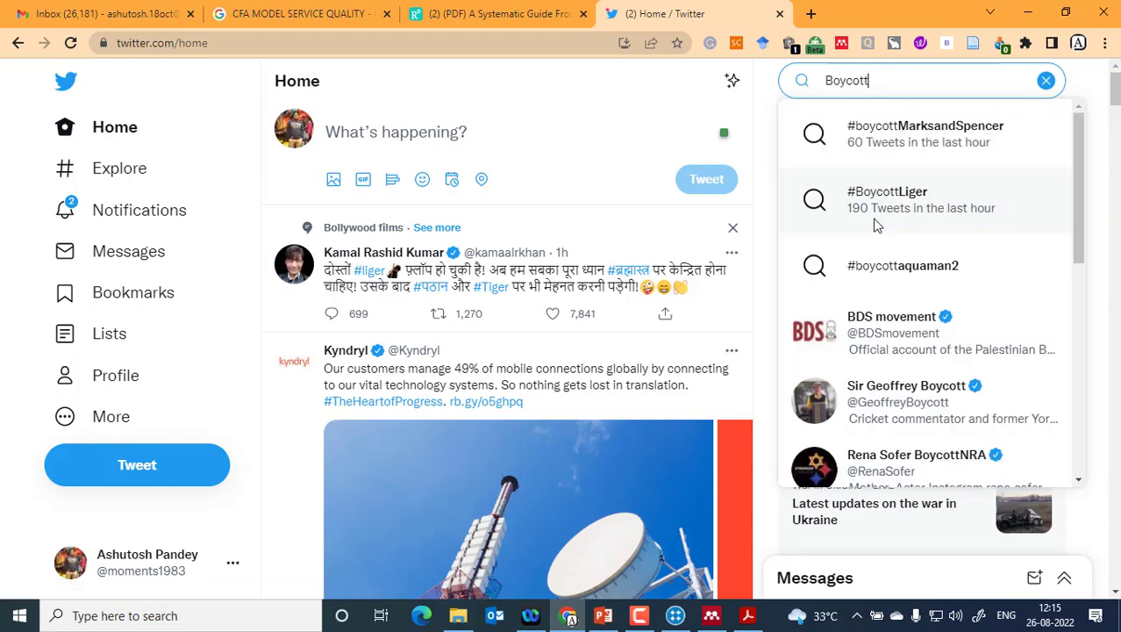
{"action": "type", "text": "boll"}
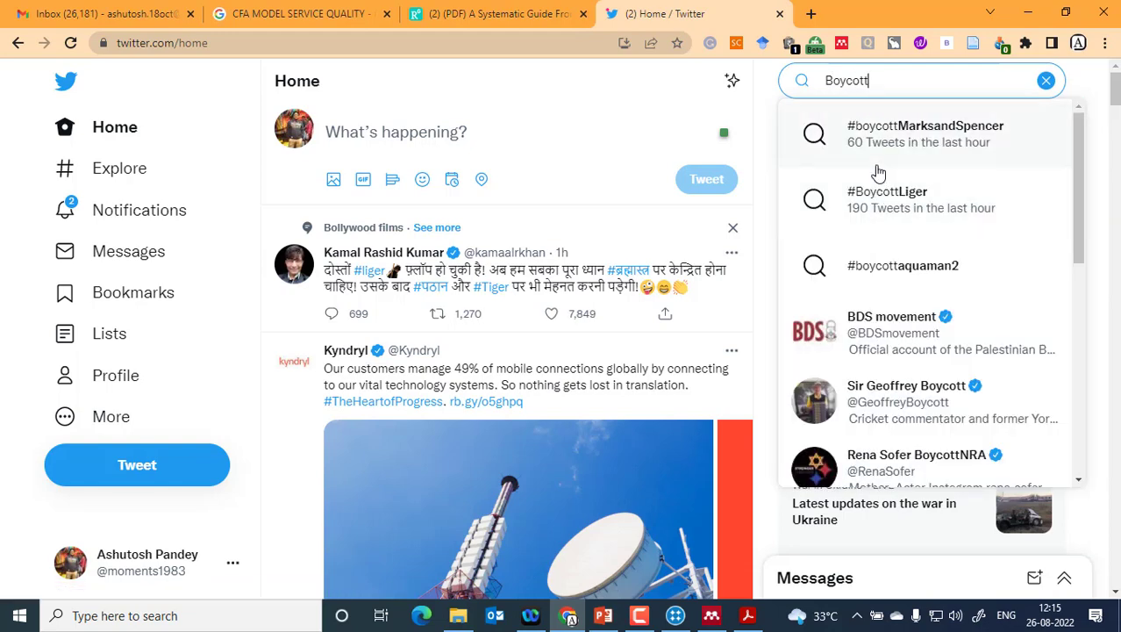
{"action": "type", "text": "ywood"}
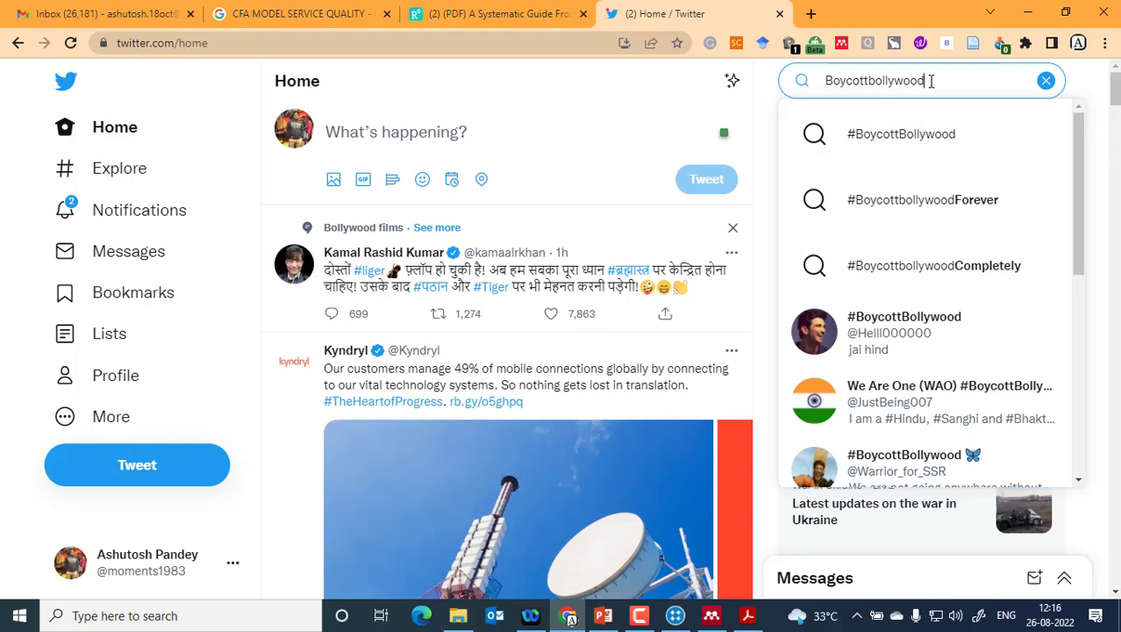
{"action": "key", "text": "Return"}
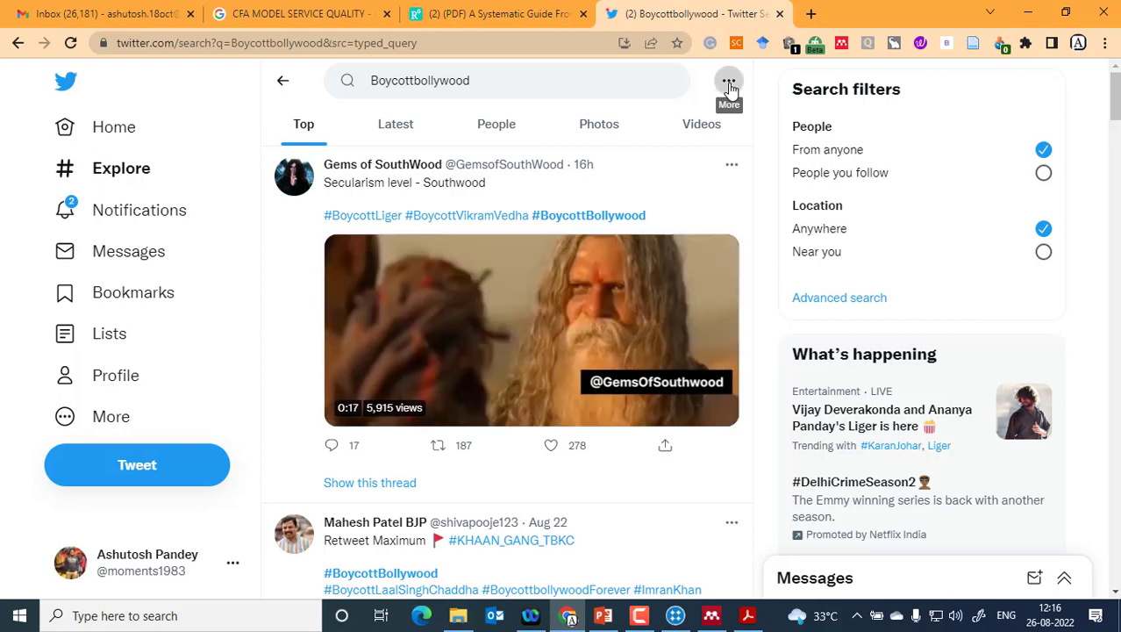
Bring up Twitter's Advanced search form from the More menu beside the search box.
{"action": "left_click", "coordinate": [729, 85]}
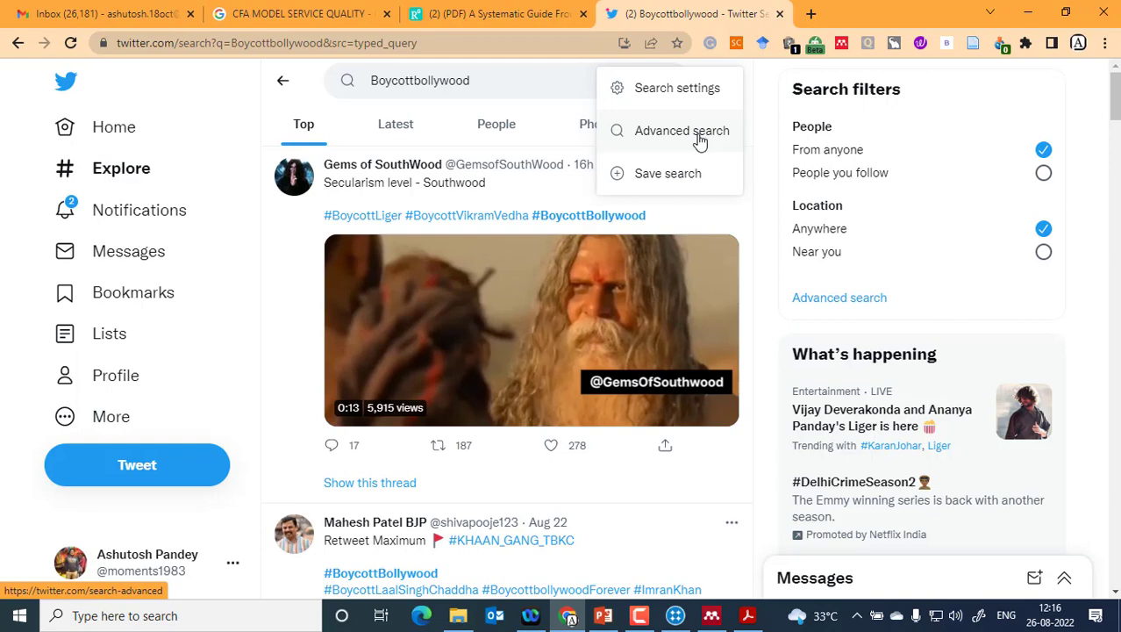
{"action": "left_click", "coordinate": [699, 140]}
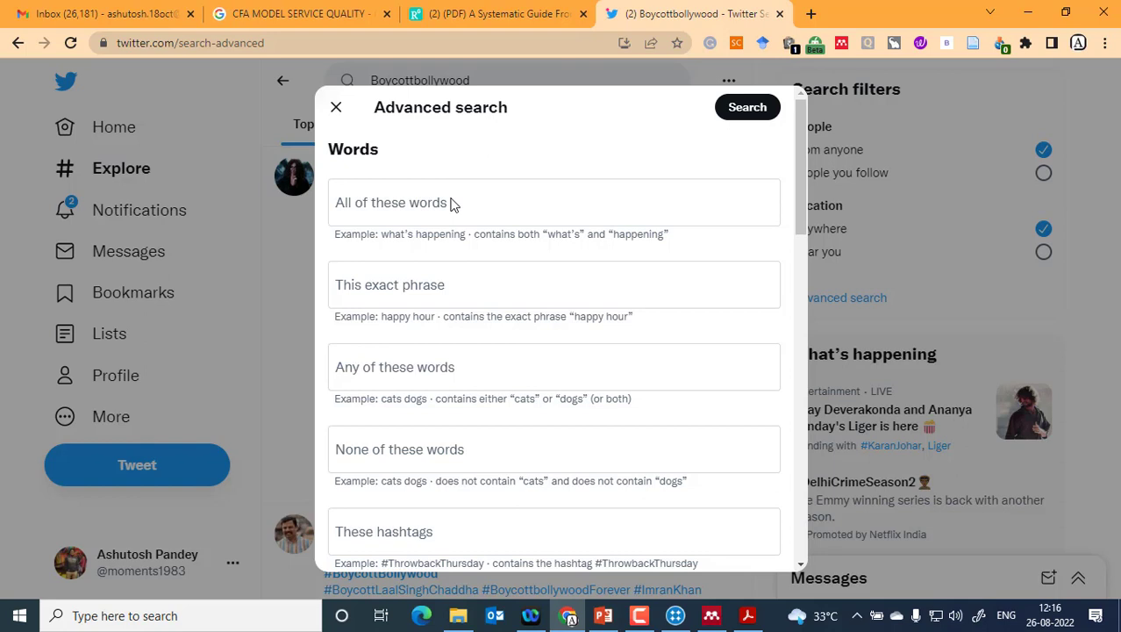
Enter 'BoycottBollywood' in the All of these words field.
{"action": "left_click", "coordinate": [451, 204]}
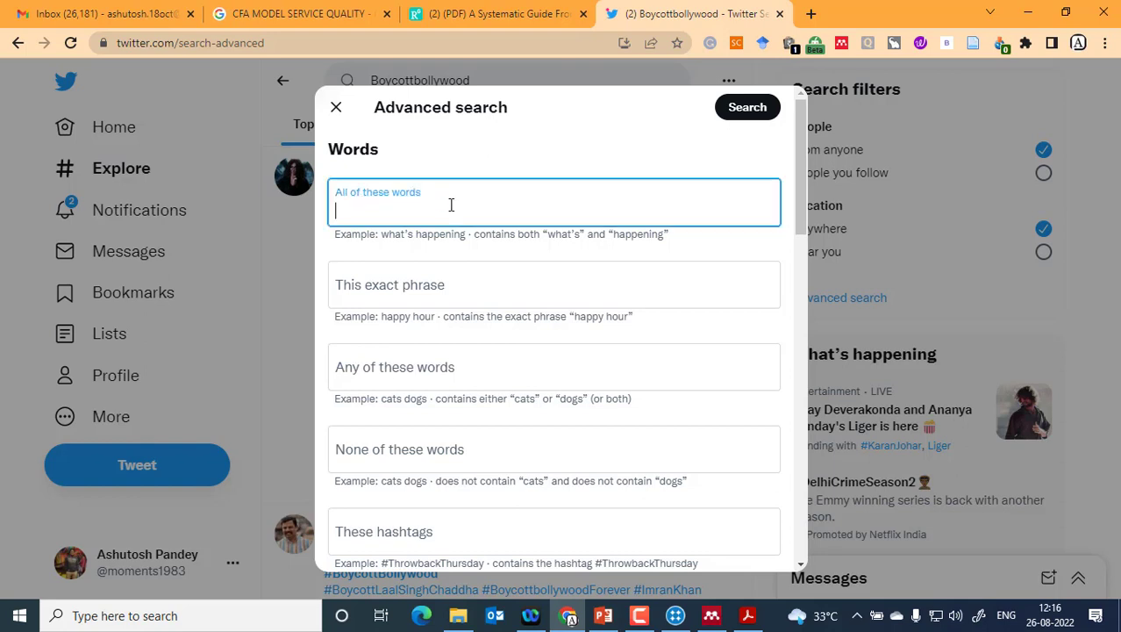
{"action": "type", "text": "BoycottBollywood"}
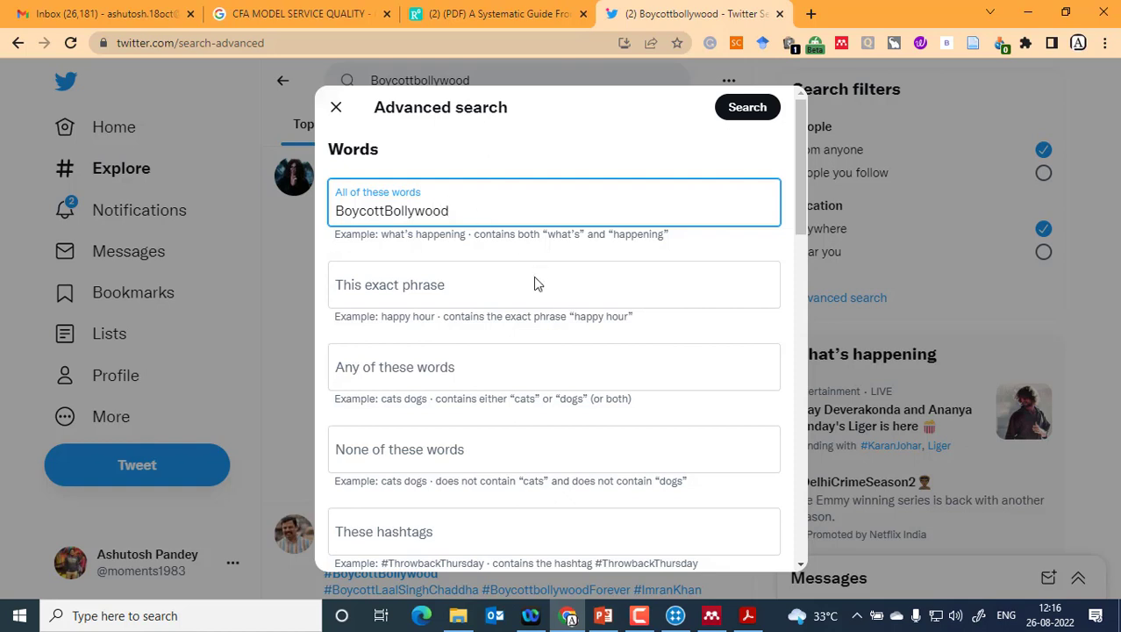
{"action": "left_click", "coordinate": [508, 330]}
Limit the advanced search language to English.
{"action": "scroll", "coordinate": [511, 333], "scroll_direction": "down", "scroll_amount": 1}
{"action": "scroll", "coordinate": [510, 334], "scroll_direction": "down", "scroll_amount": 3}
{"action": "scroll", "coordinate": [511, 335], "scroll_direction": "down", "scroll_amount": 1}
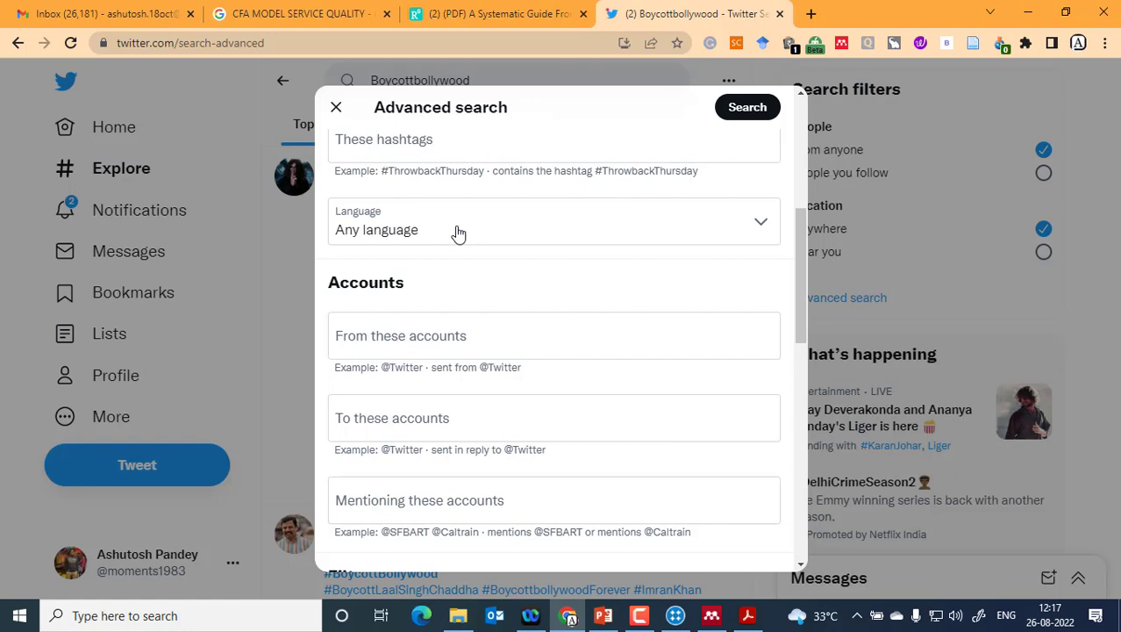
{"action": "left_click", "coordinate": [458, 231]}
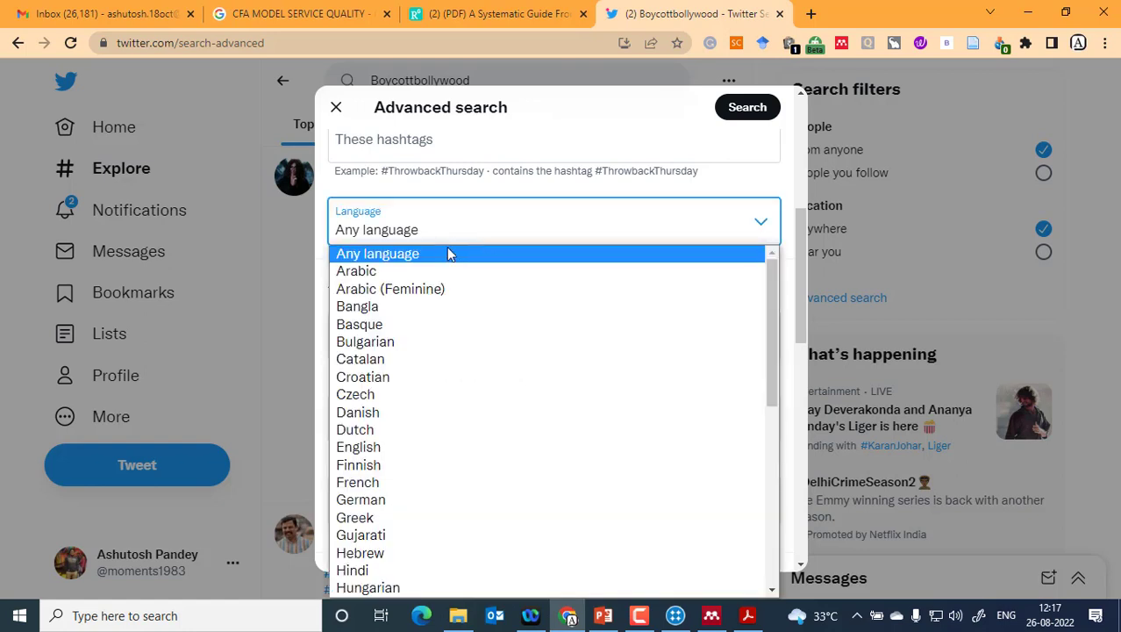
{"action": "scroll", "coordinate": [430, 416], "scroll_direction": "down", "scroll_amount": 1}
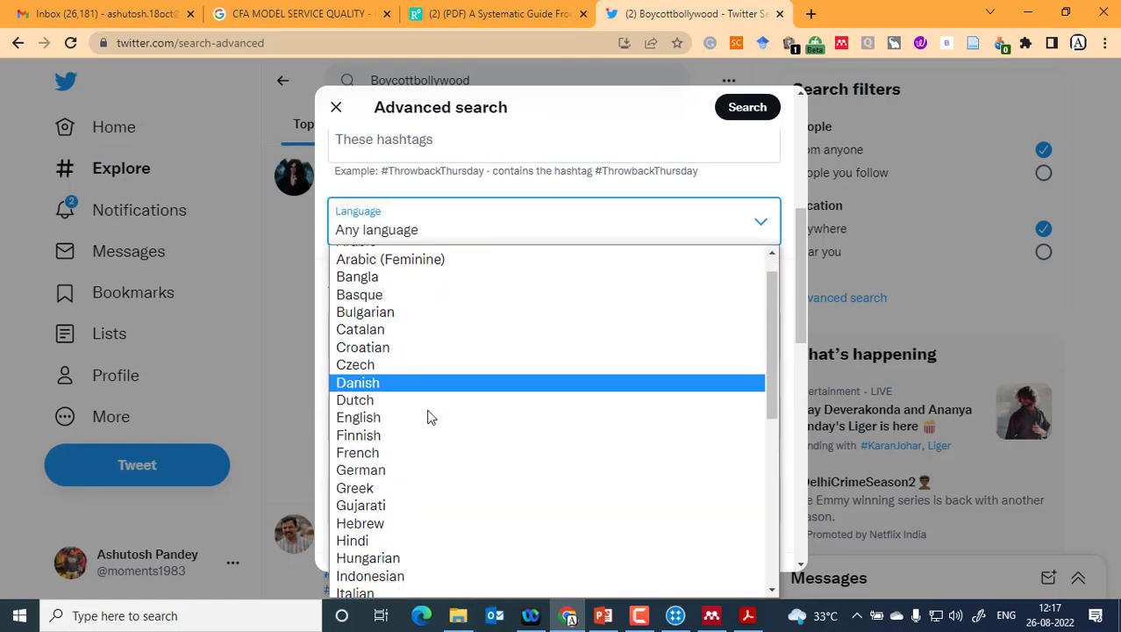
{"action": "left_click", "coordinate": [379, 418]}
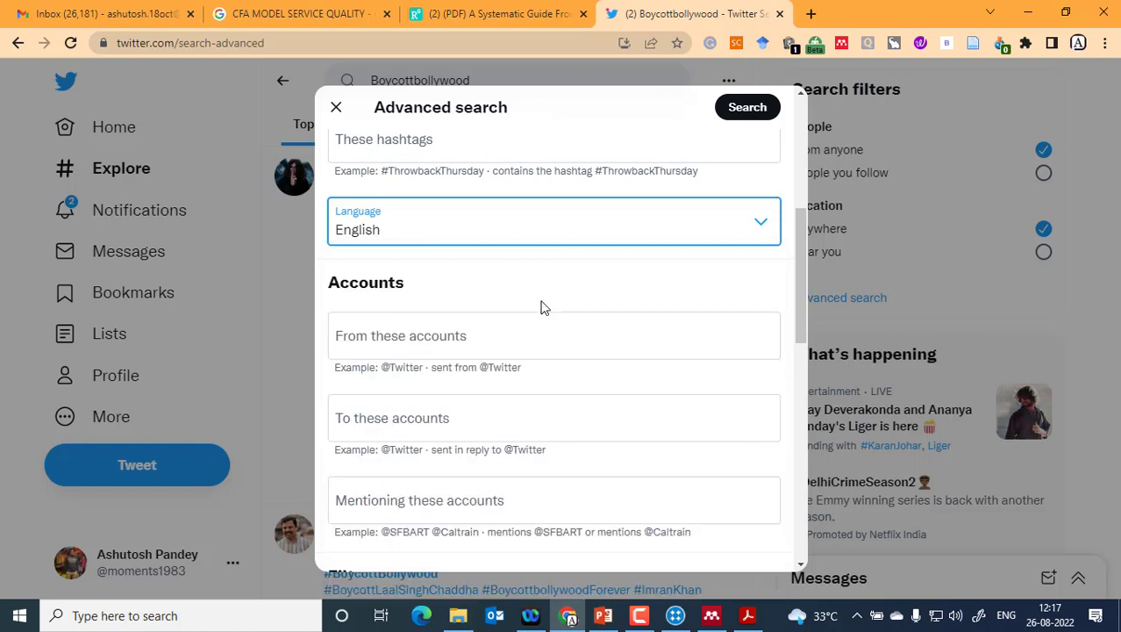
{"action": "scroll", "coordinate": [540, 307], "scroll_direction": "down", "scroll_amount": 2}
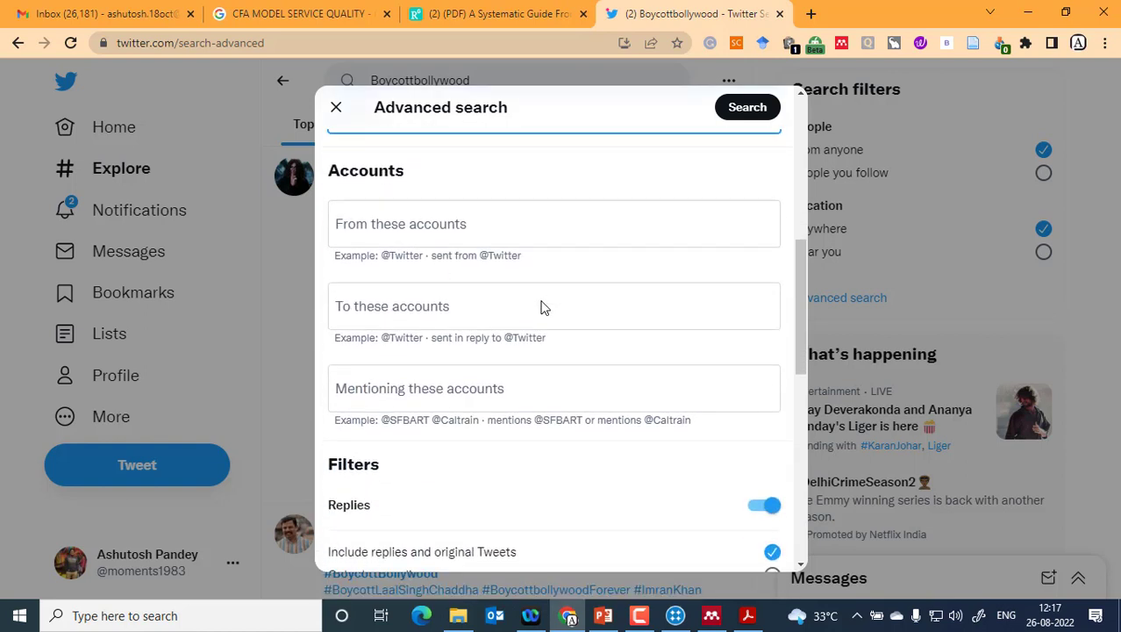
{"action": "scroll", "coordinate": [540, 307], "scroll_direction": "down", "scroll_amount": 3}
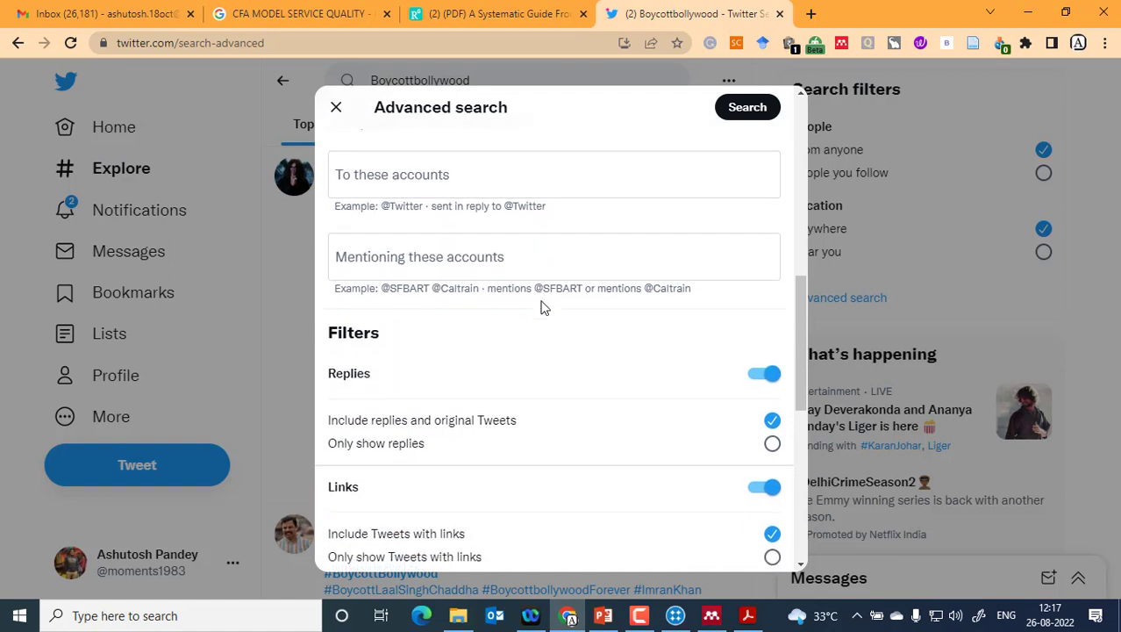
{"action": "scroll", "coordinate": [540, 308], "scroll_direction": "up", "scroll_amount": 2}
{"action": "scroll", "coordinate": [540, 308], "scroll_direction": "down", "scroll_amount": 2}
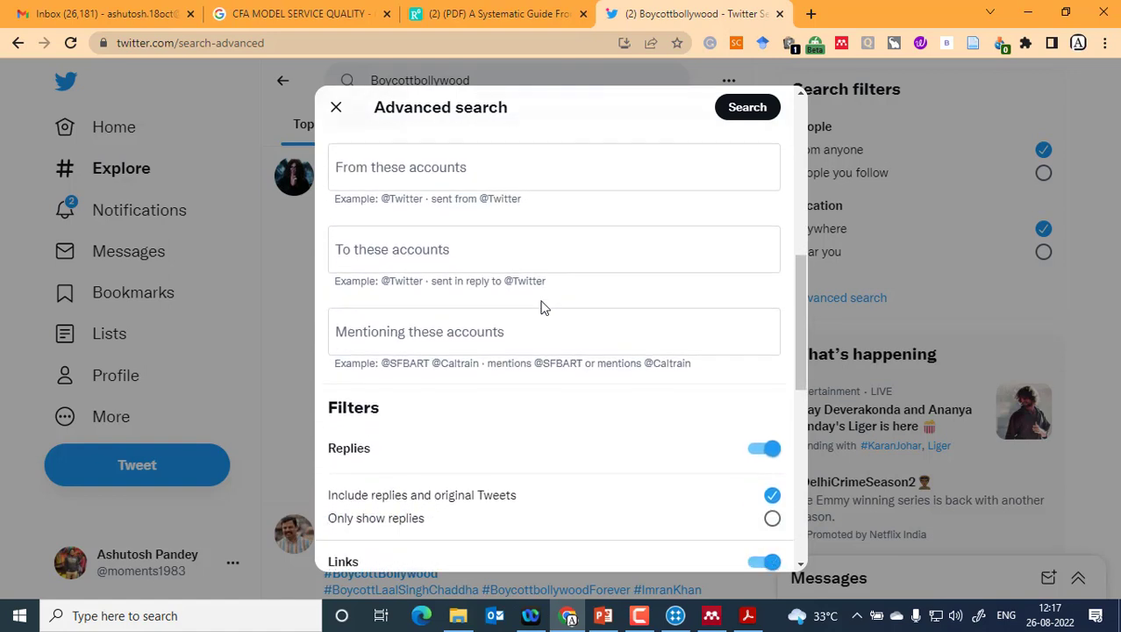
{"action": "scroll", "coordinate": [540, 307], "scroll_direction": "down", "scroll_amount": 5}
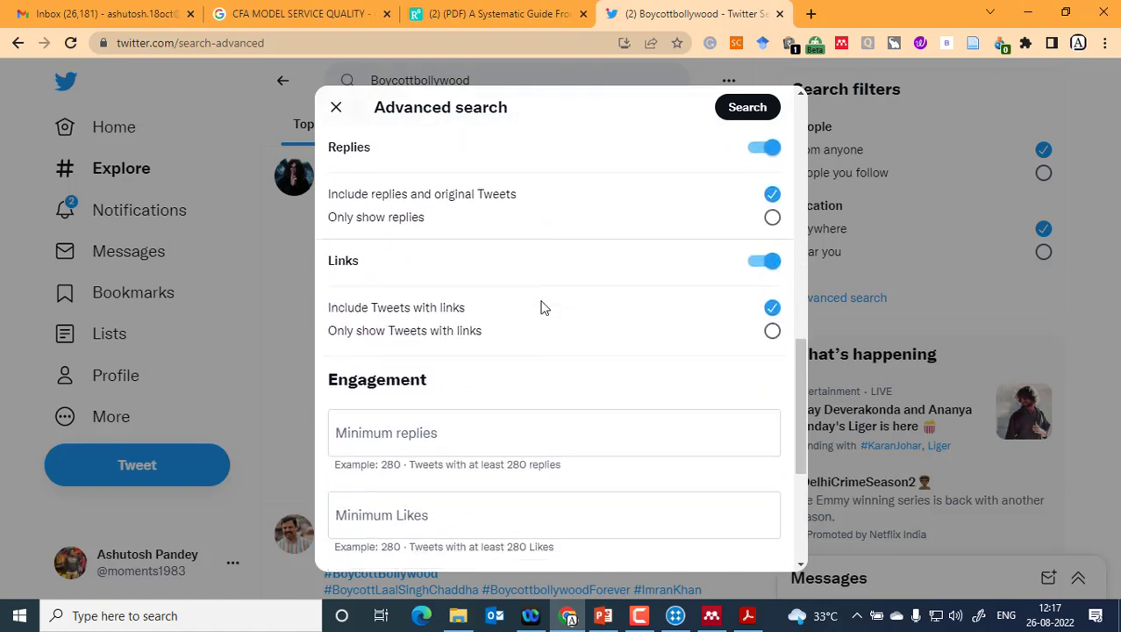
{"action": "scroll", "coordinate": [540, 307], "scroll_direction": "down", "scroll_amount": 2}
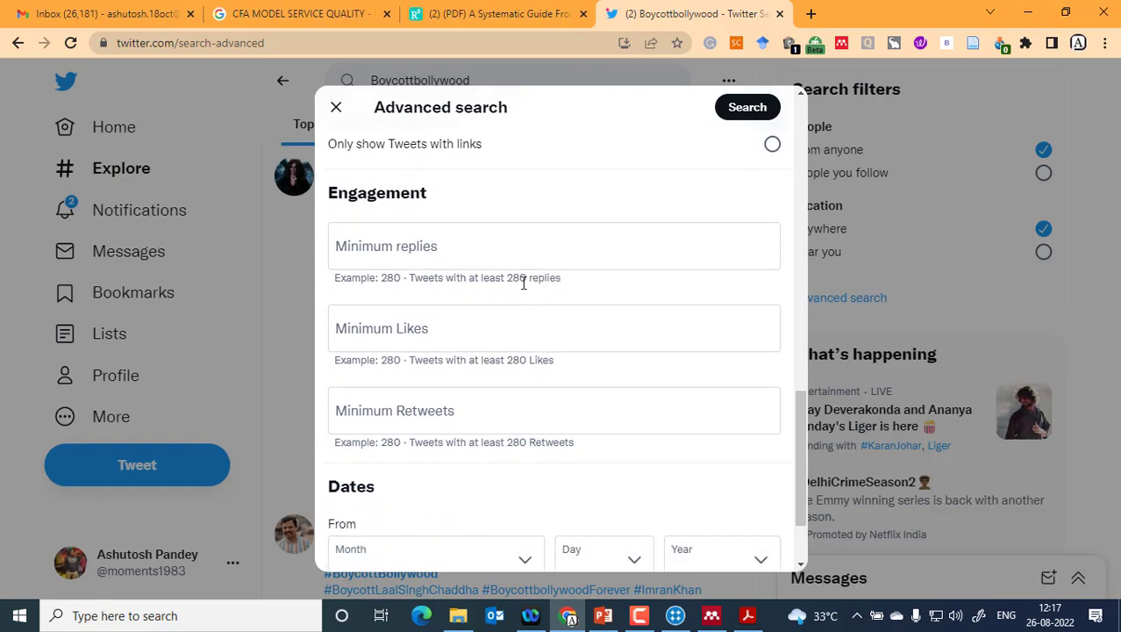
{"action": "scroll", "coordinate": [519, 322], "scroll_direction": "down", "scroll_amount": 1}
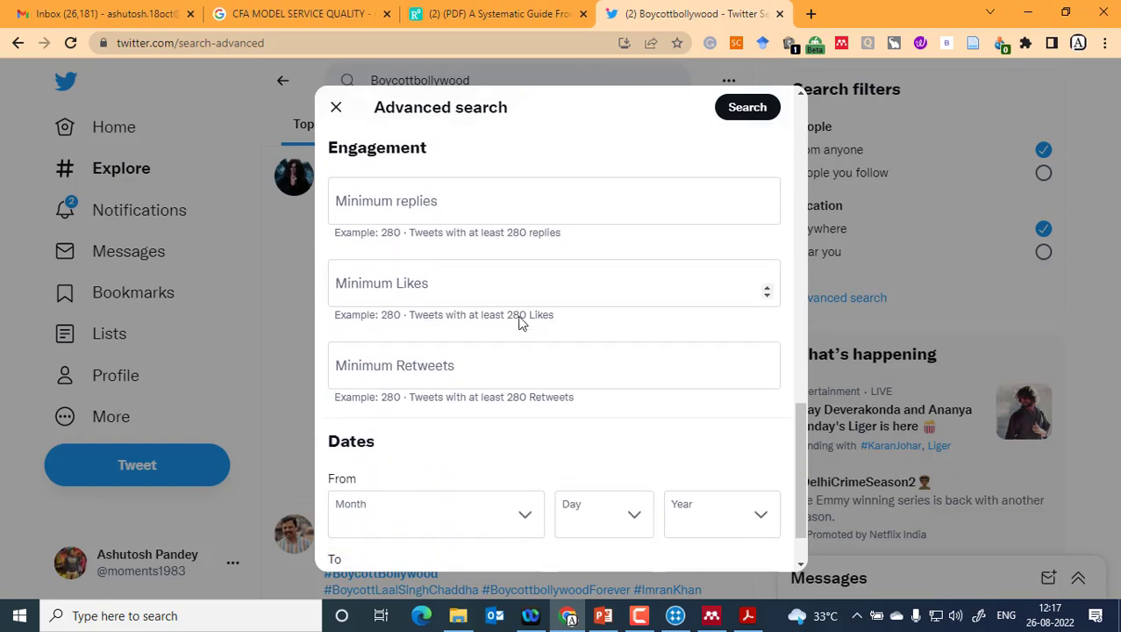
{"action": "left_click", "coordinate": [769, 220]}
{"action": "left_click", "coordinate": [767, 212]}
{"action": "key", "text": "BackSpace"}
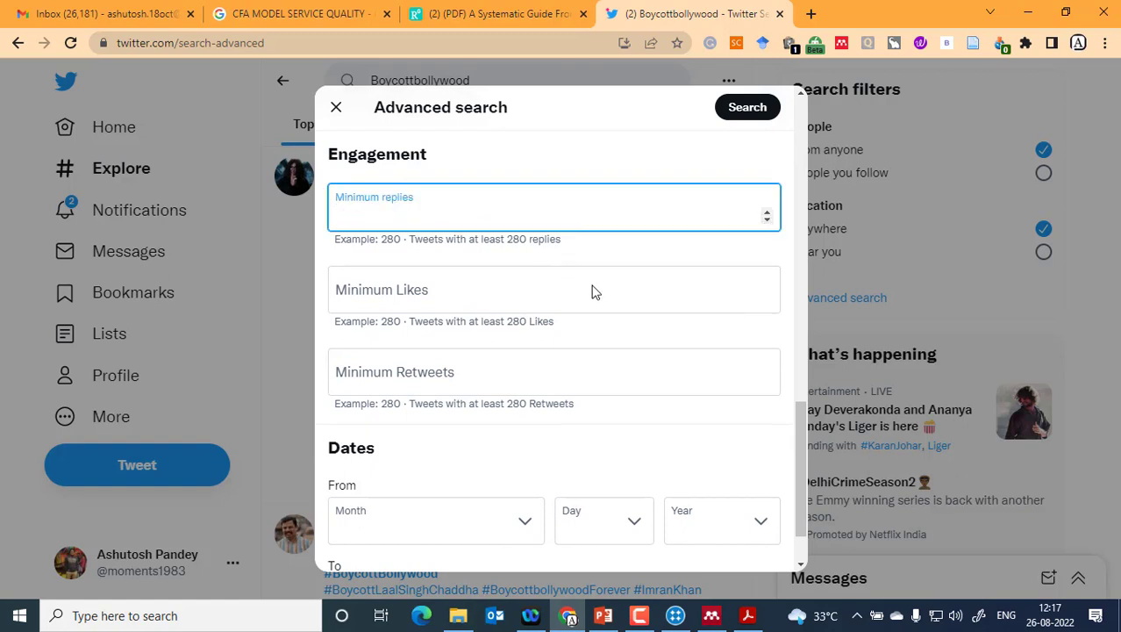
{"action": "left_click", "coordinate": [590, 275]}
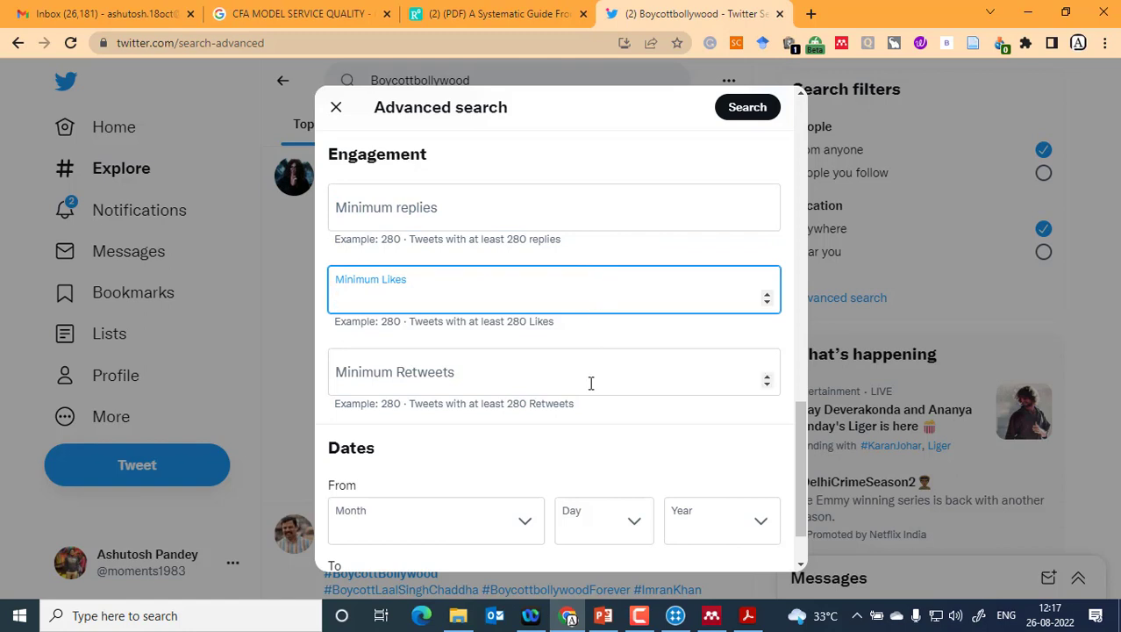
{"action": "scroll", "coordinate": [592, 382], "scroll_direction": "down", "scroll_amount": 2}
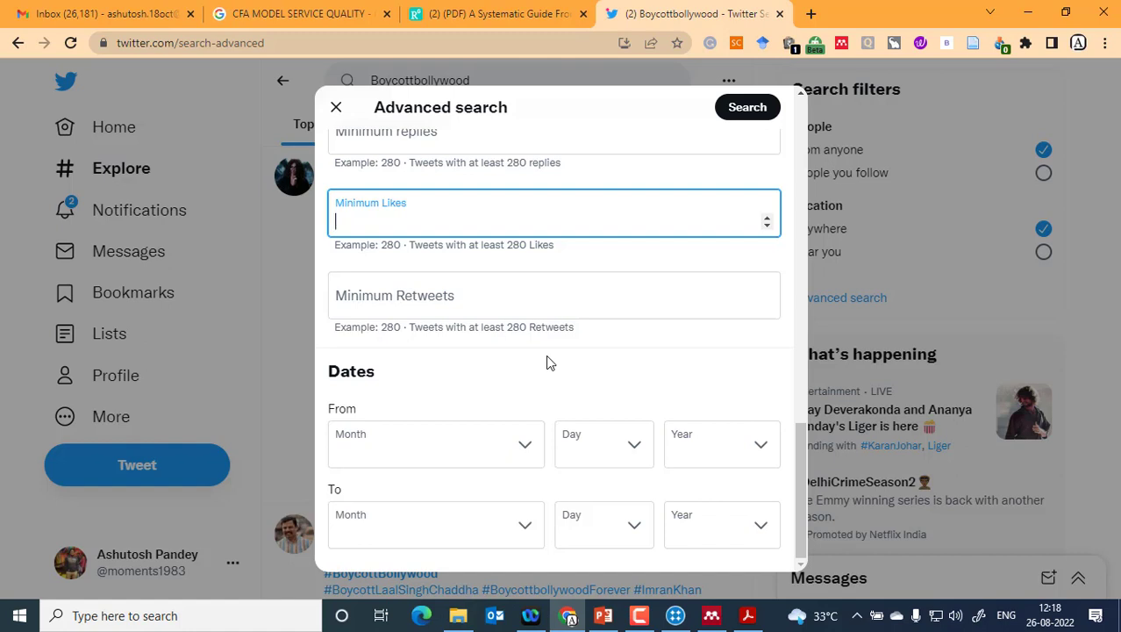
Set the advanced search start date to January 1, 2022.
{"action": "left_click", "coordinate": [526, 448]}
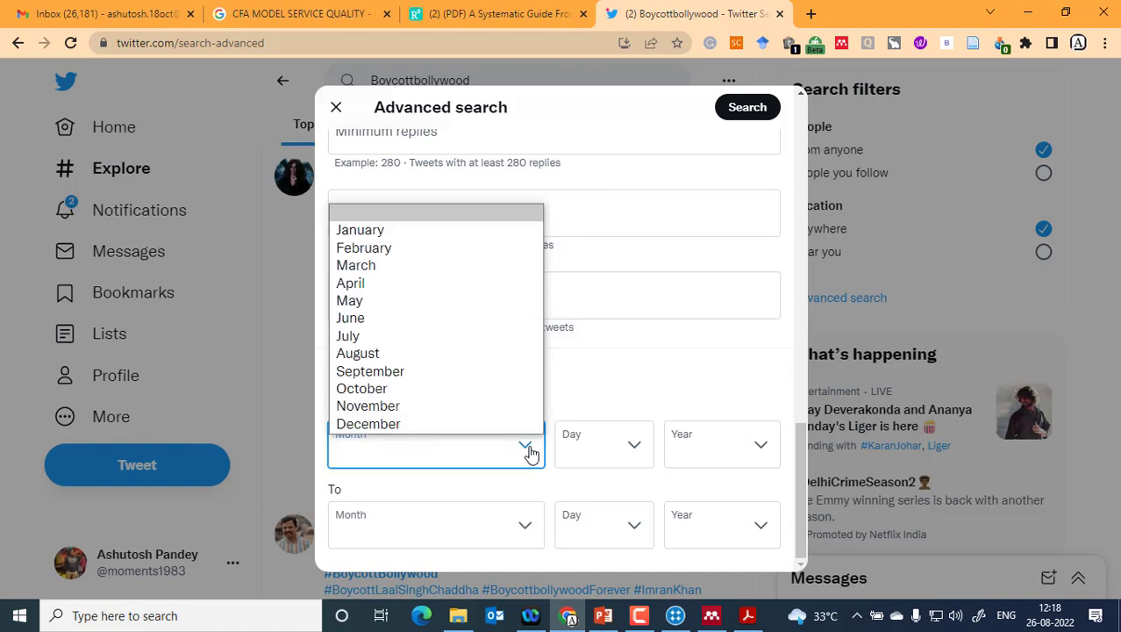
{"action": "left_click", "coordinate": [439, 236]}
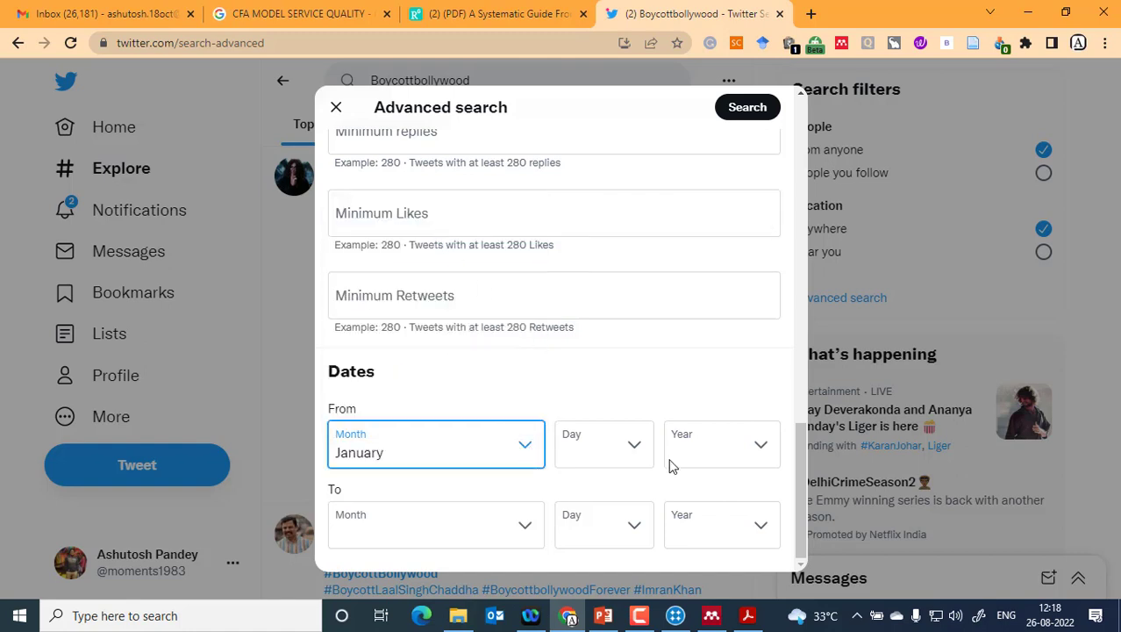
{"action": "left_click", "coordinate": [629, 462]}
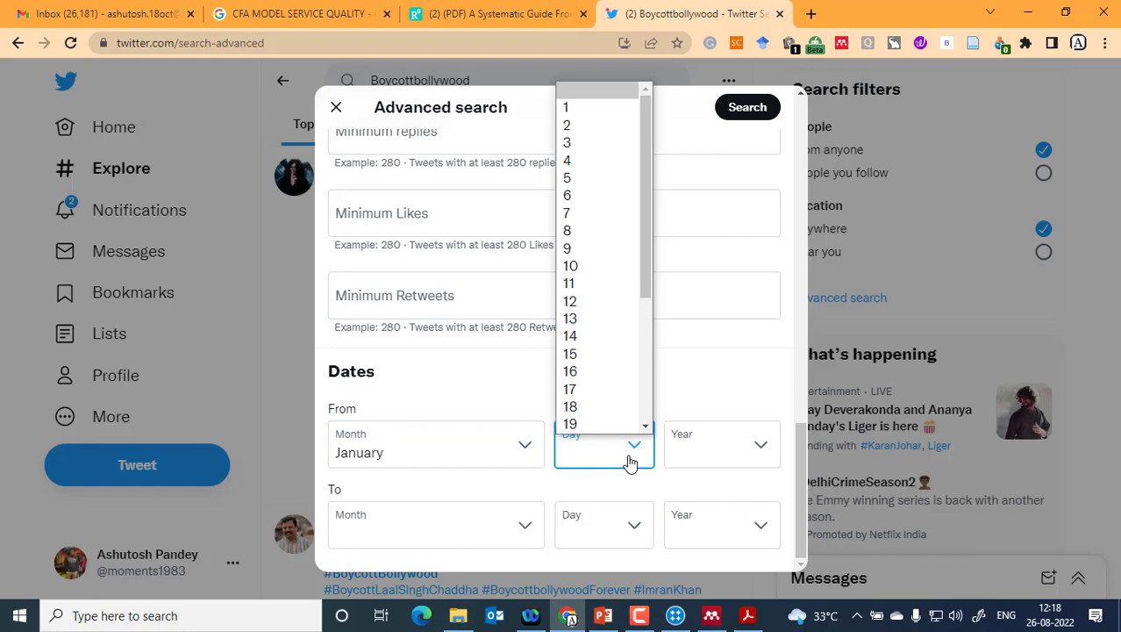
{"action": "left_click", "coordinate": [572, 109]}
{"action": "left_click", "coordinate": [713, 448]}
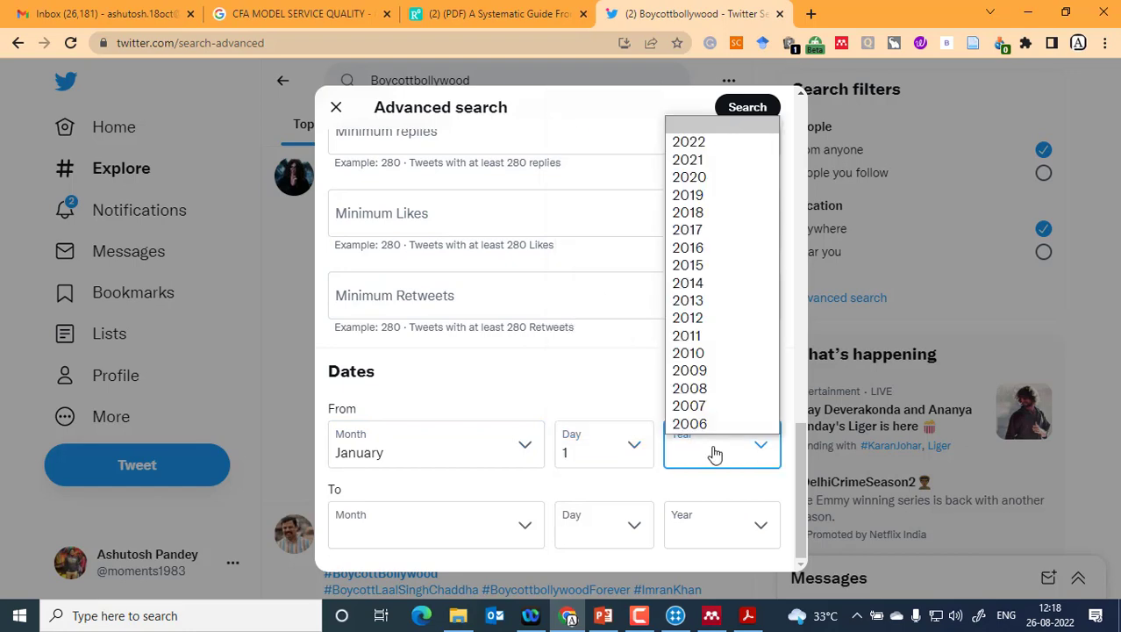
{"action": "left_click", "coordinate": [681, 144]}
Set the end date to August 25, 2022, run the search, and open a blank tab.
{"action": "left_click", "coordinate": [493, 525]}
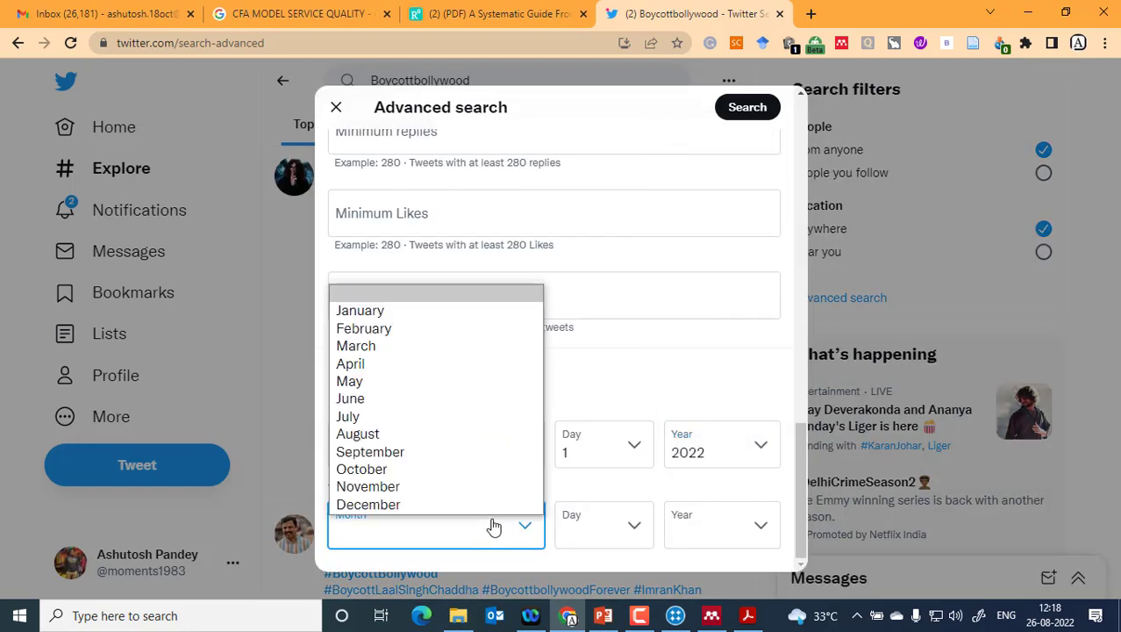
{"action": "left_click", "coordinate": [418, 433]}
{"action": "left_click", "coordinate": [580, 525]}
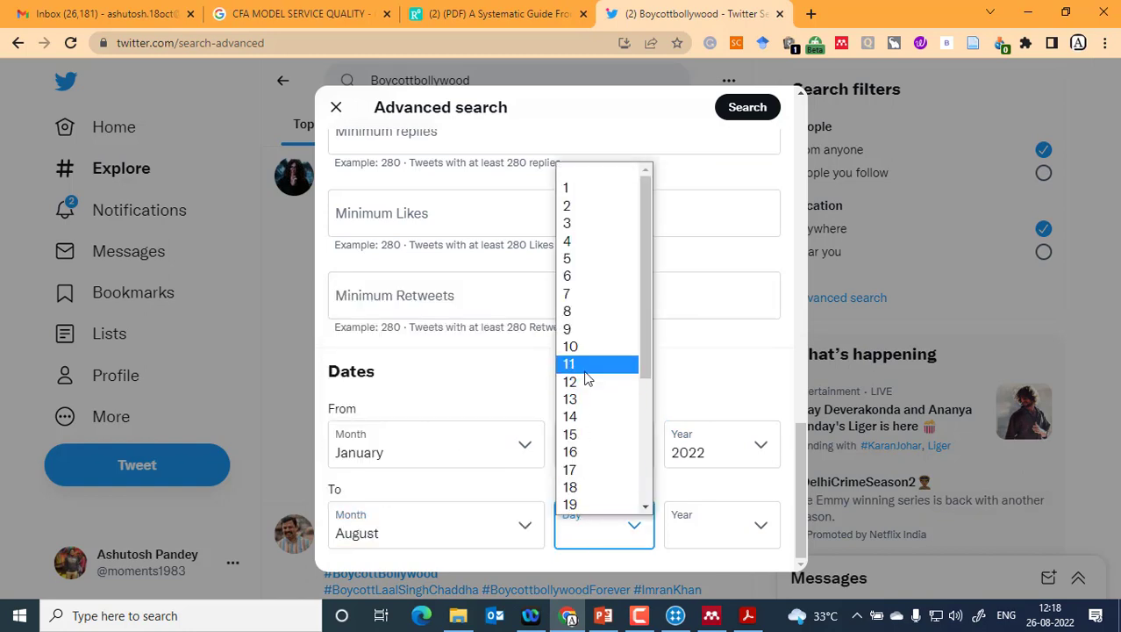
{"action": "scroll", "coordinate": [591, 448], "scroll_direction": "down", "scroll_amount": 2}
{"action": "scroll", "coordinate": [590, 448], "scroll_direction": "down", "scroll_amount": 1}
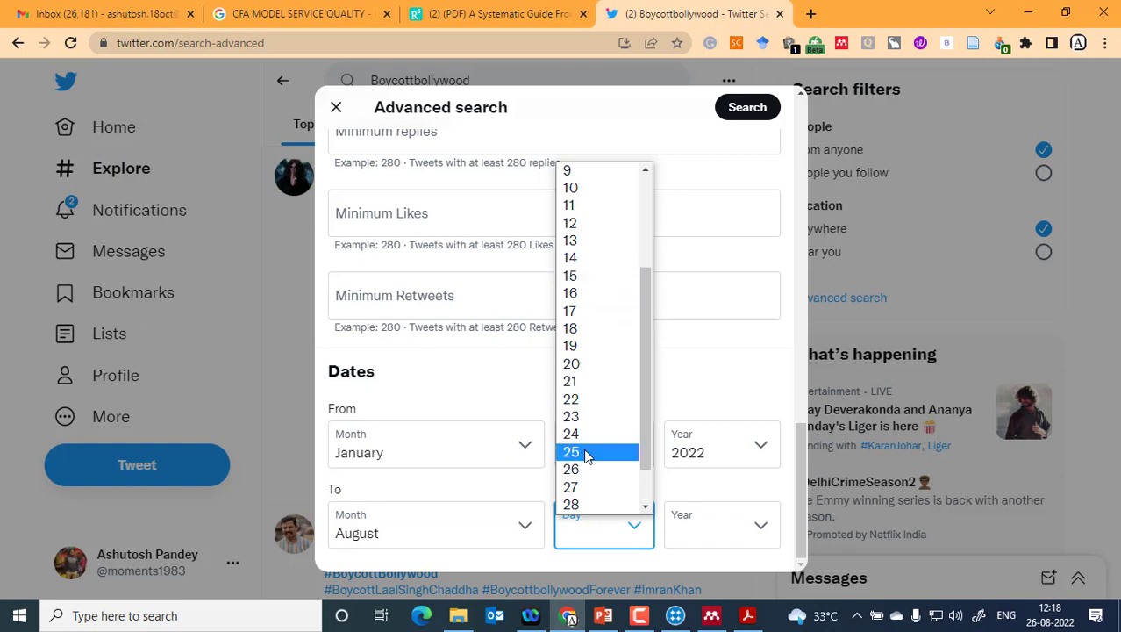
{"action": "left_click", "coordinate": [586, 455]}
{"action": "left_click", "coordinate": [728, 532]}
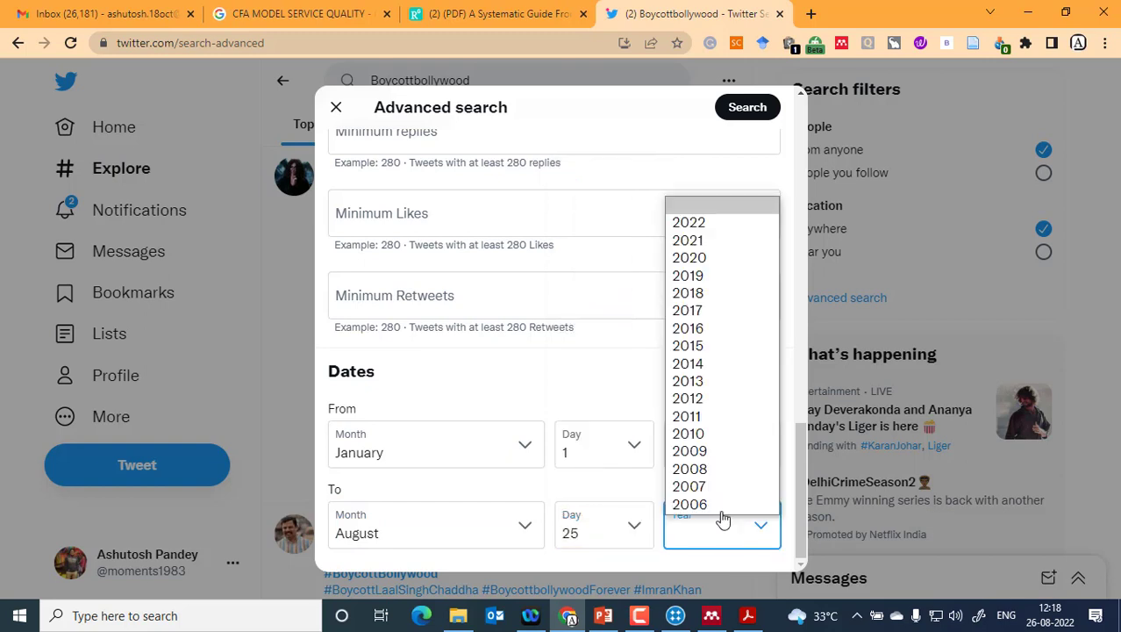
{"action": "left_click", "coordinate": [690, 225]}
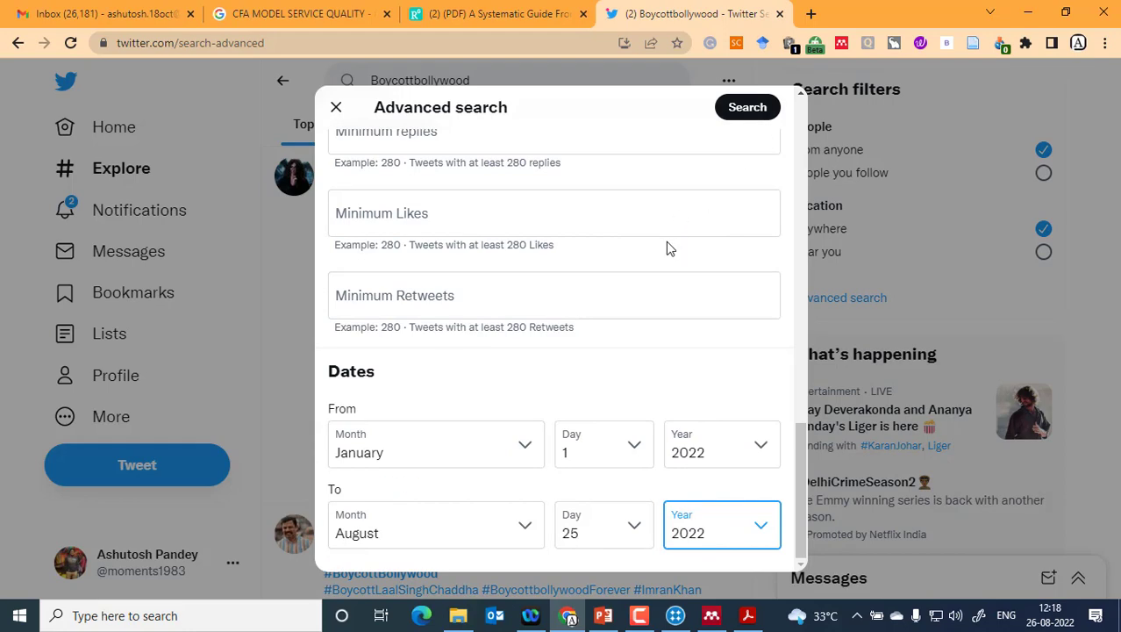
{"action": "left_click", "coordinate": [742, 121]}
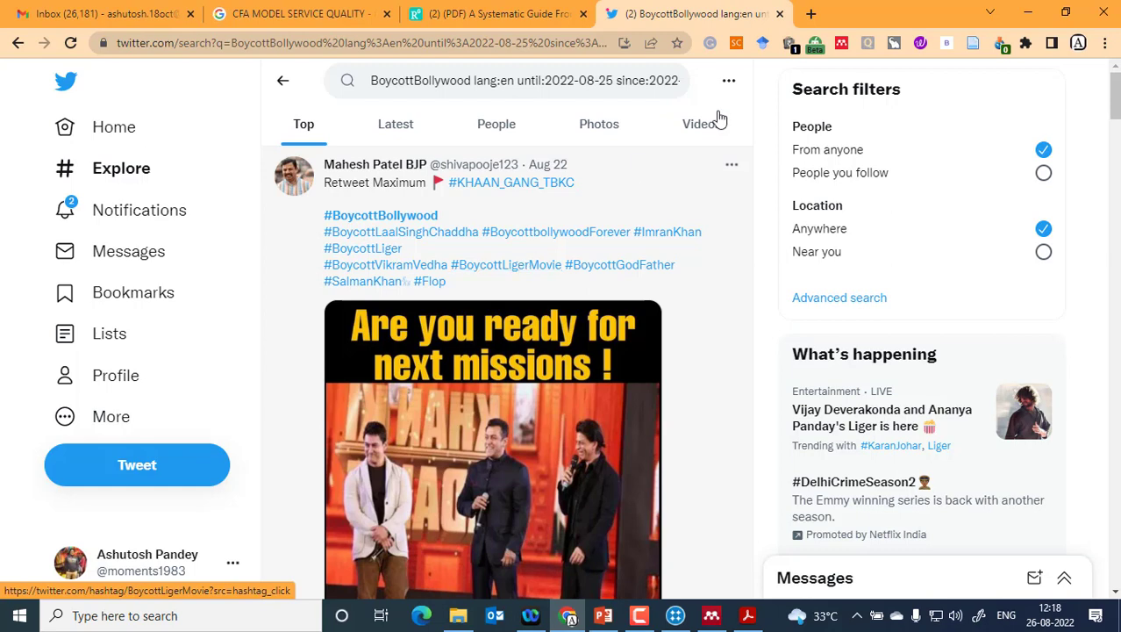
{"action": "left_click", "coordinate": [812, 13]}
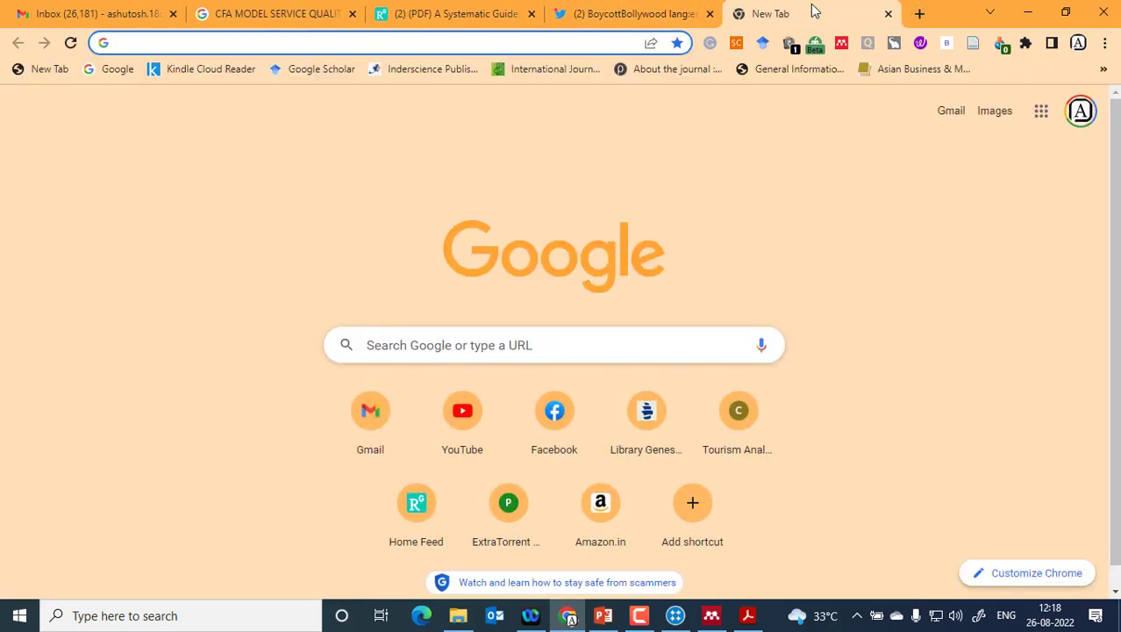
Google 'ncapture', view the NCapture Chrome Web Store page, then close it.
{"action": "type", "text": "n"}
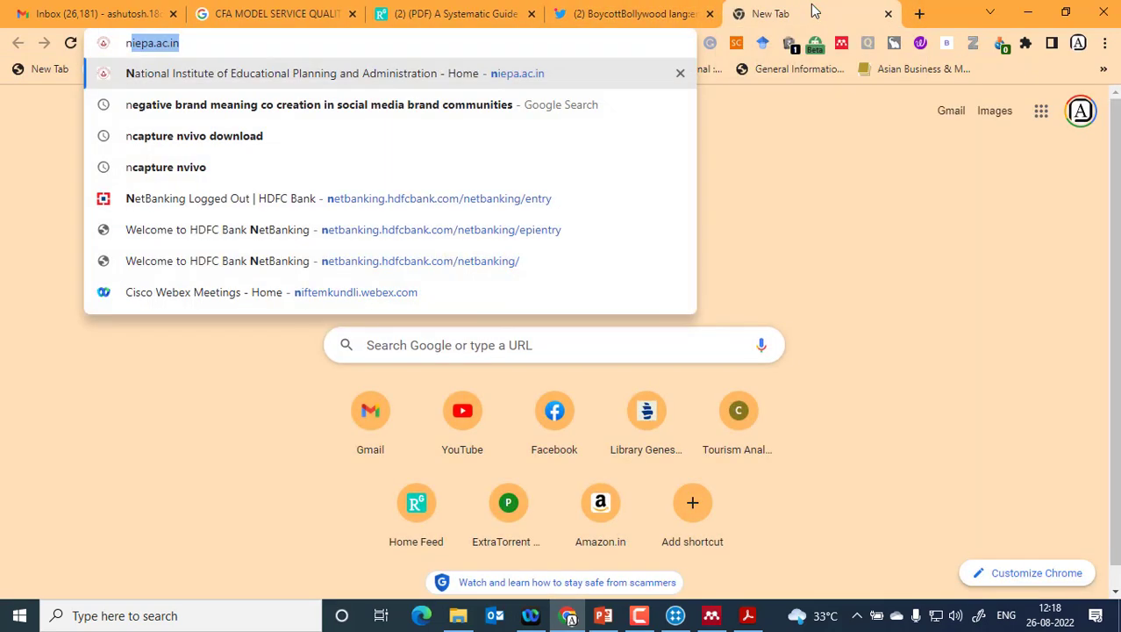
{"action": "type", "text": "capture"}
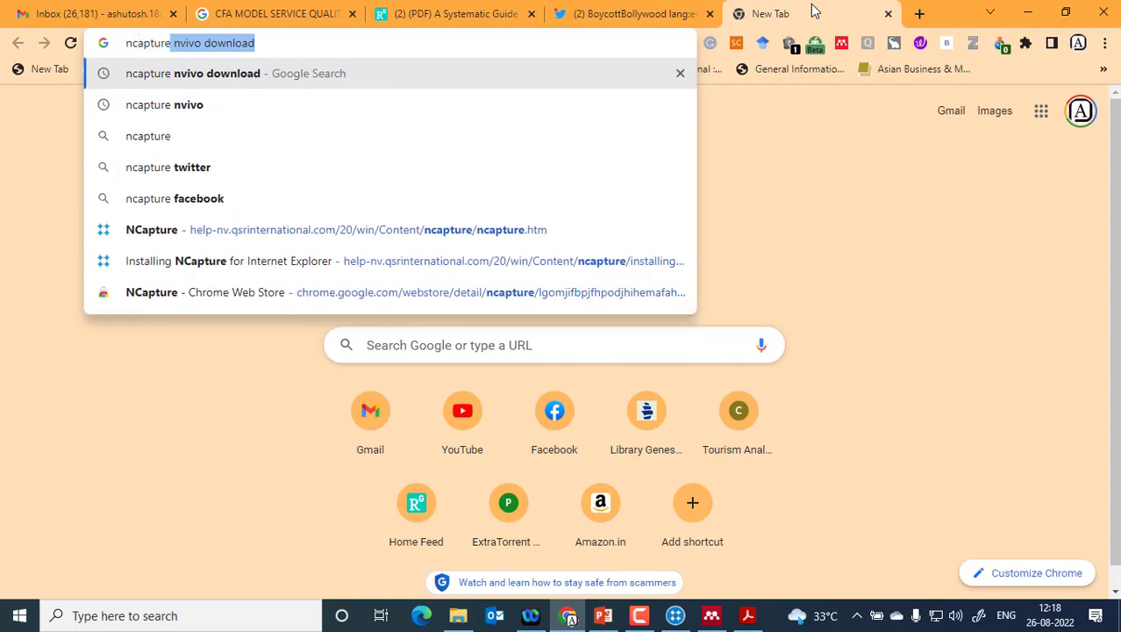
{"action": "key", "text": "Return"}
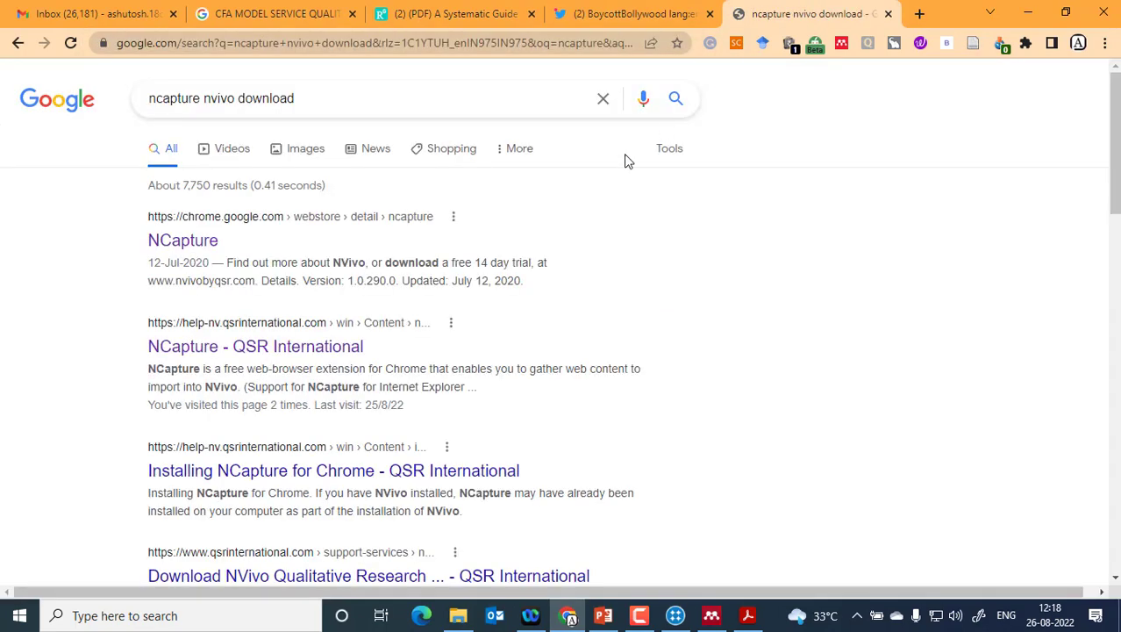
{"action": "left_click", "coordinate": [215, 250]}
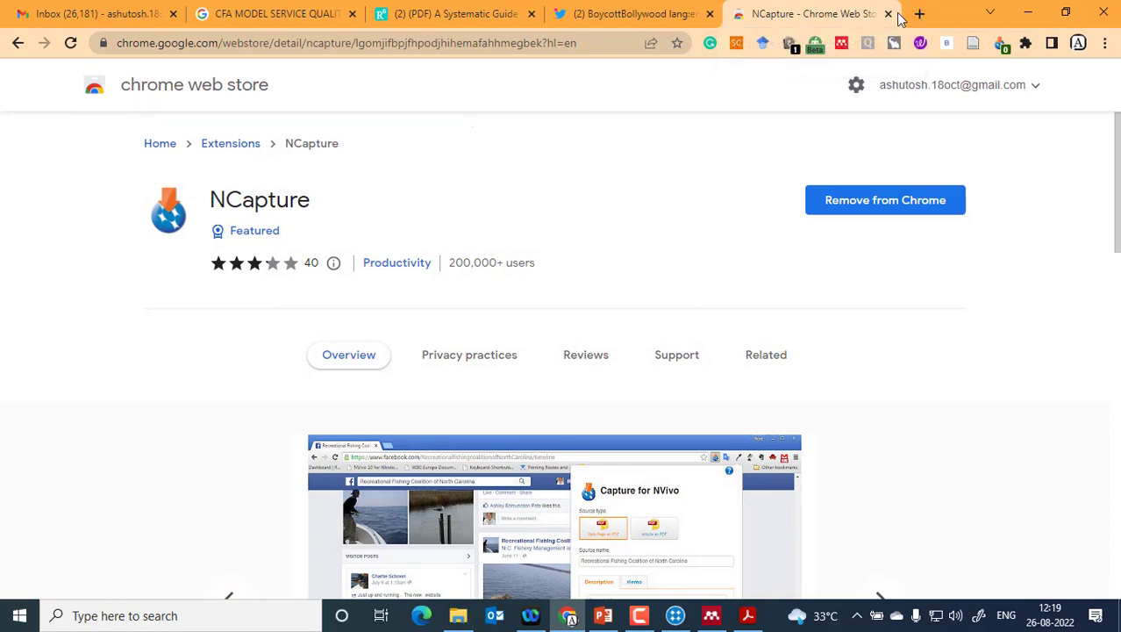
{"action": "left_click", "coordinate": [888, 15]}
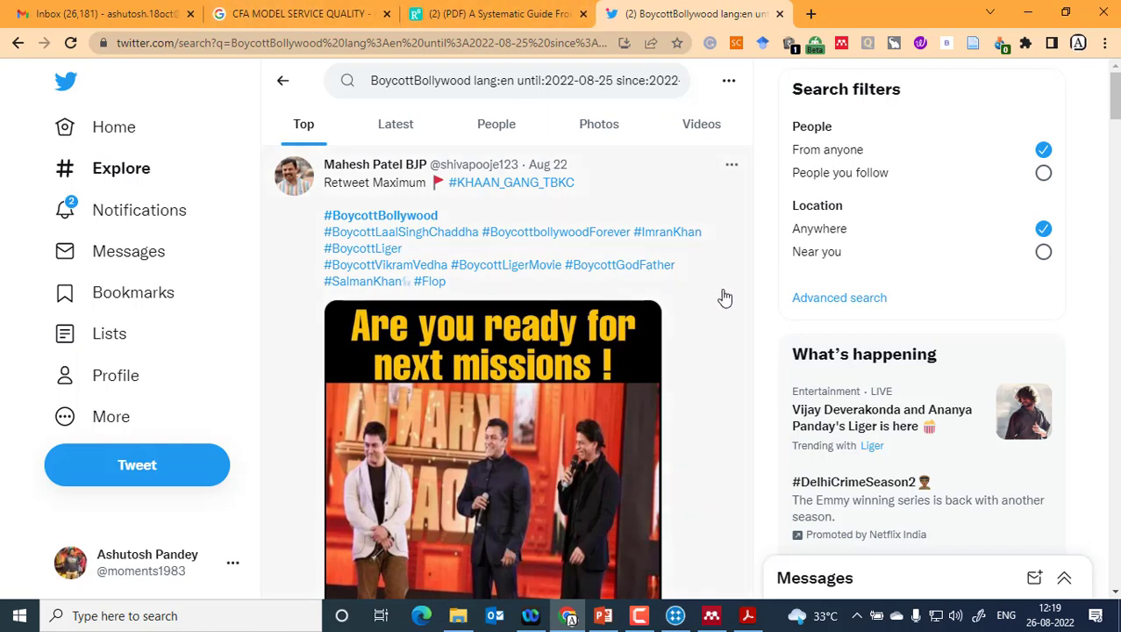
Review PowerPoint slide 81 'Import the tweets using Ncapture', then minimize PowerPoint.
{"action": "left_click", "coordinate": [604, 615]}
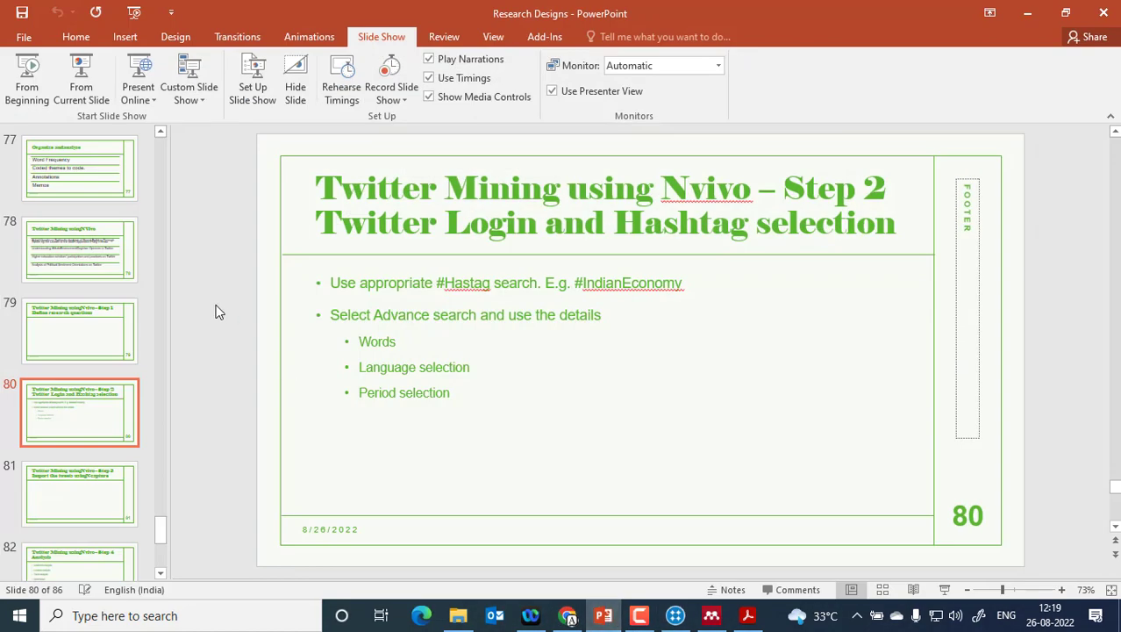
{"action": "scroll", "coordinate": [219, 312], "scroll_direction": "down", "scroll_amount": 1}
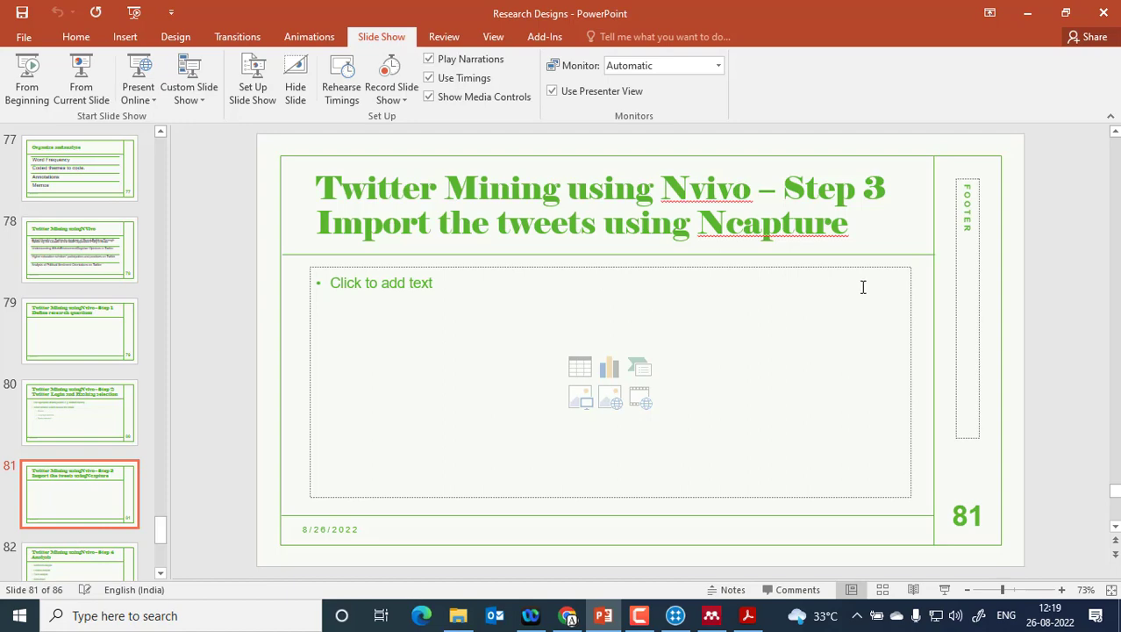
{"action": "left_click", "coordinate": [1029, 25]}
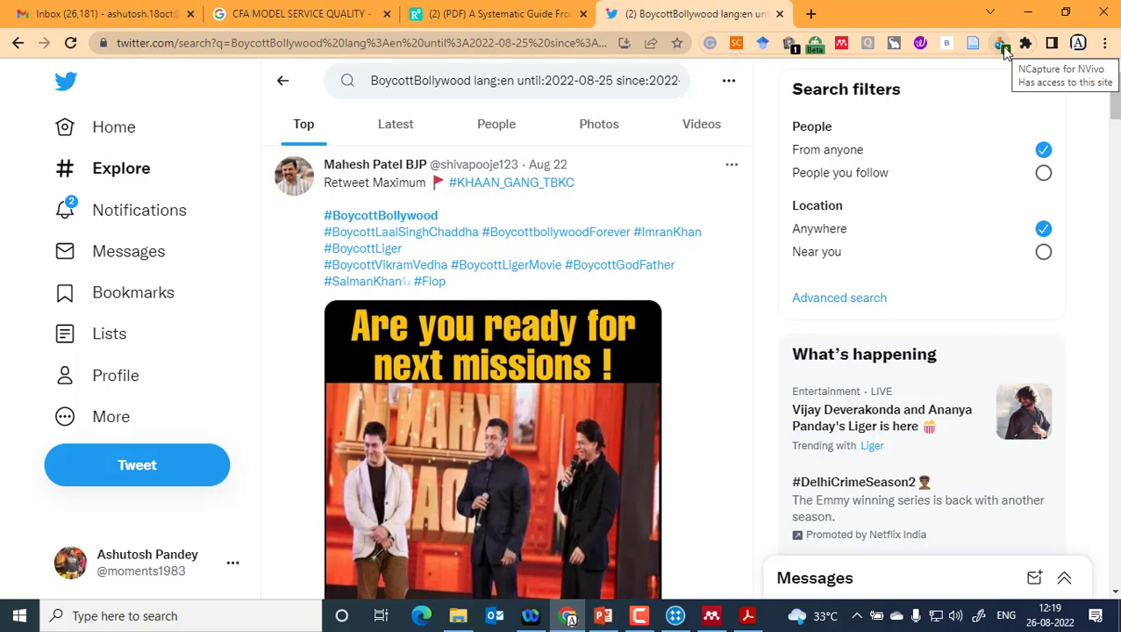
Capture the BoycottBollywood results as a tweet dataset and authorize NCapture on Twitter.
{"action": "left_click", "coordinate": [1002, 45]}
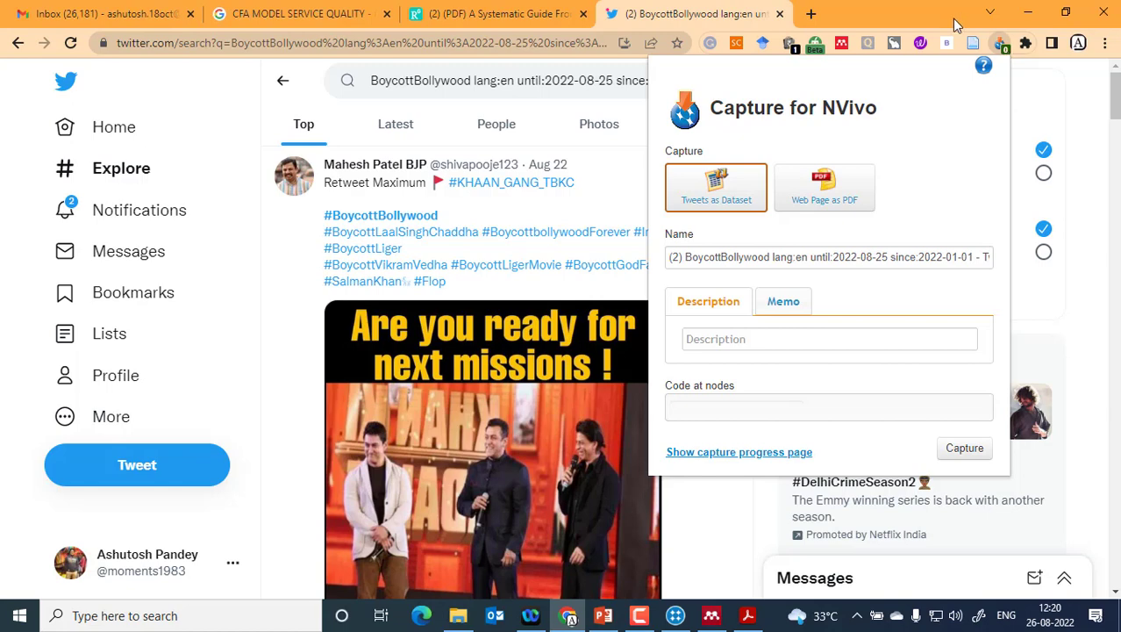
{"action": "left_click", "coordinate": [969, 451]}
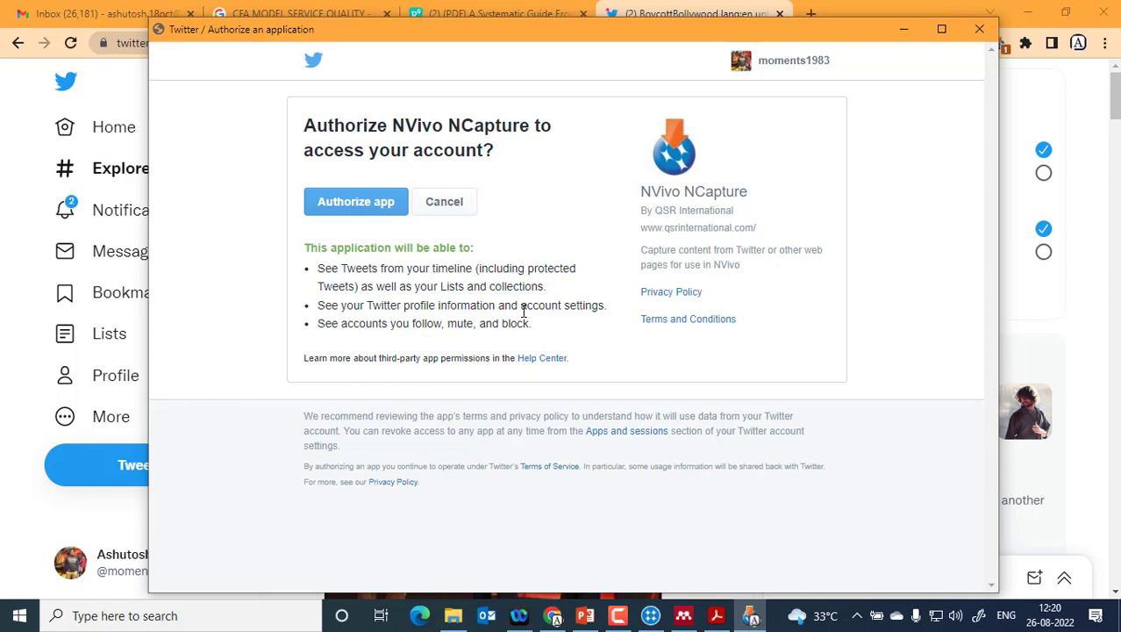
{"action": "left_click", "coordinate": [358, 216]}
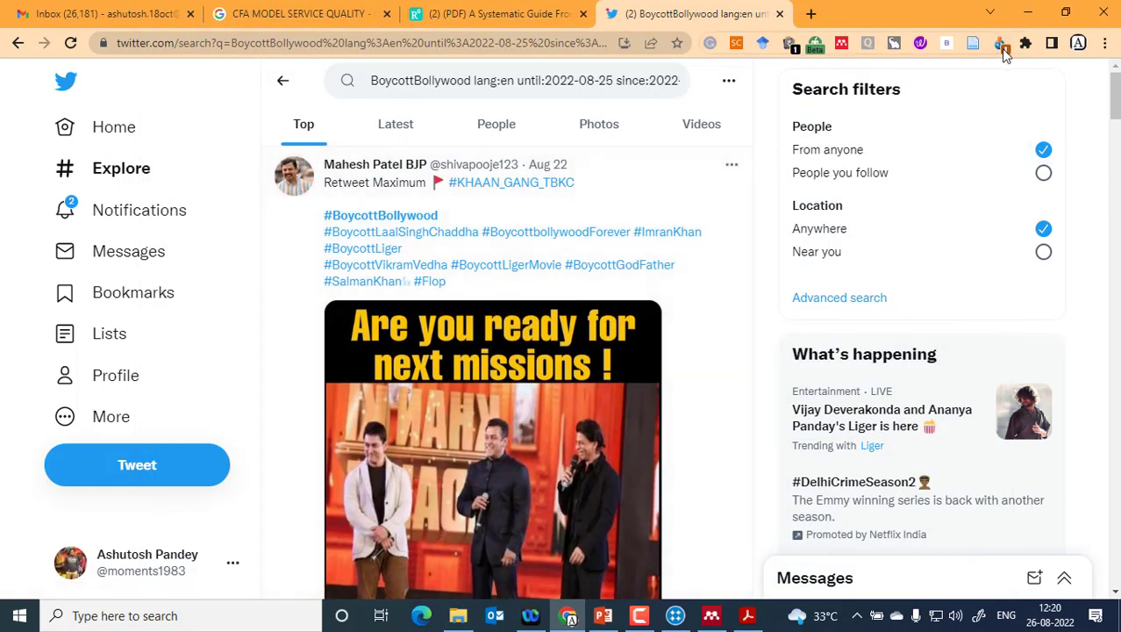
Check the NCapture progress page showing 3600 tweets captured, then return to the Twitter results.
{"action": "left_click", "coordinate": [1002, 44]}
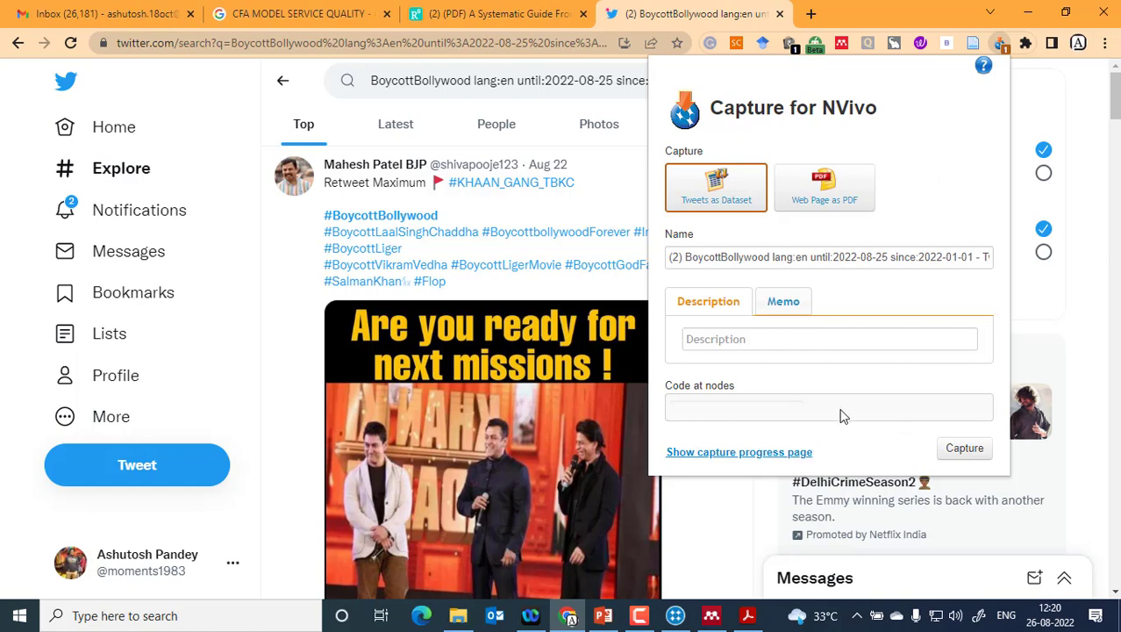
{"action": "left_click", "coordinate": [742, 453]}
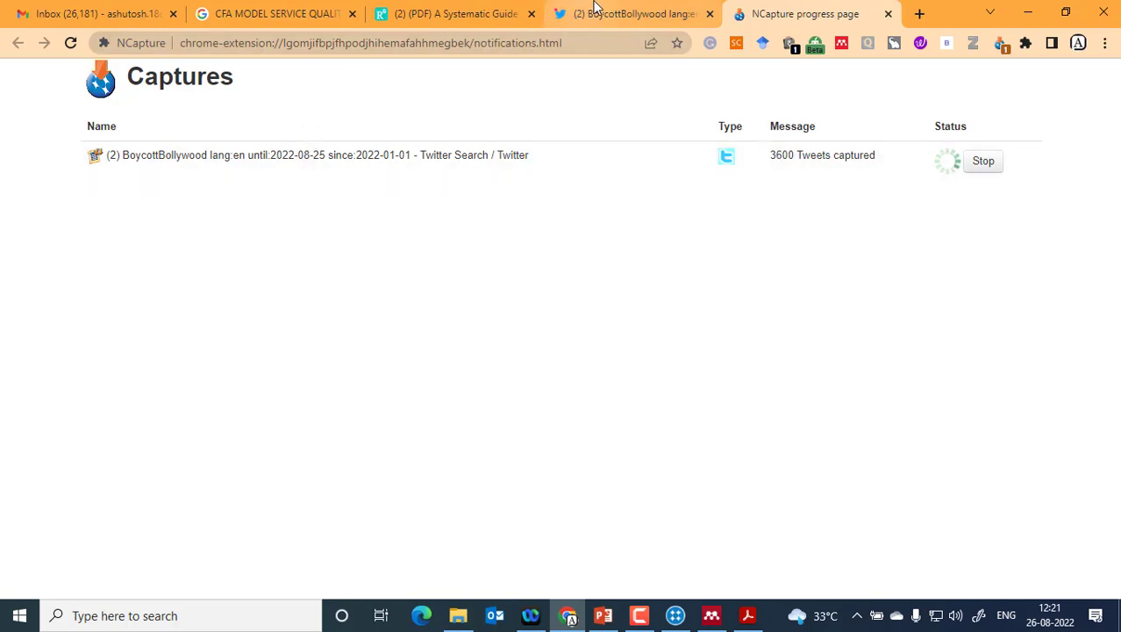
{"action": "left_click", "coordinate": [596, 9]}
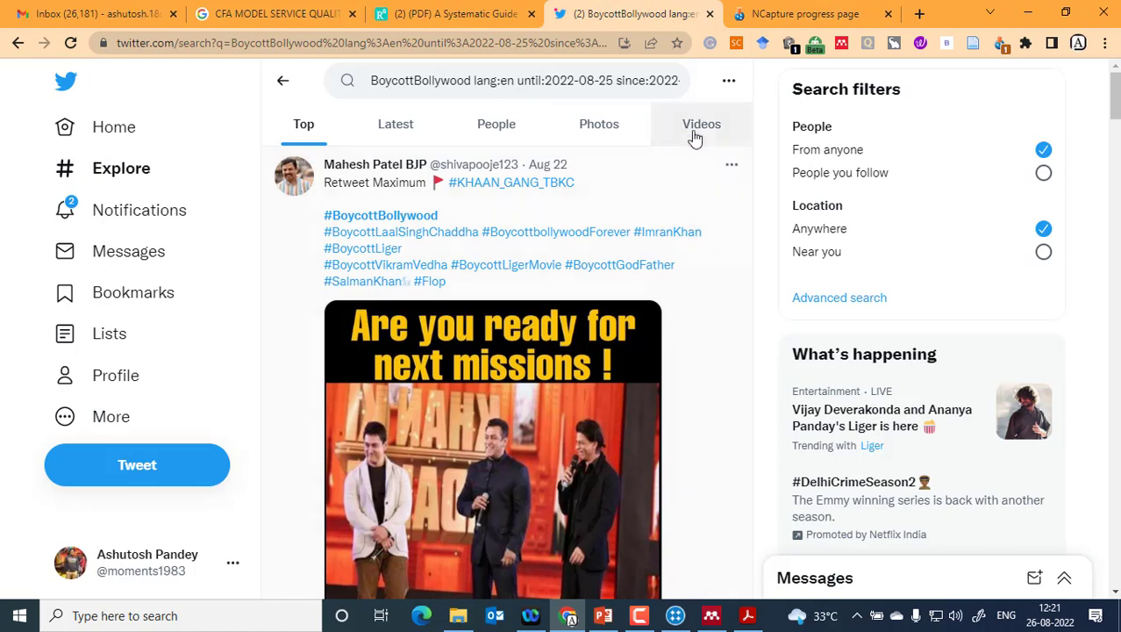
After visiting Twitter's Home and Explore pages, rerun the recent 'Boycottbollywood' search.
{"action": "left_click", "coordinate": [291, 89]}
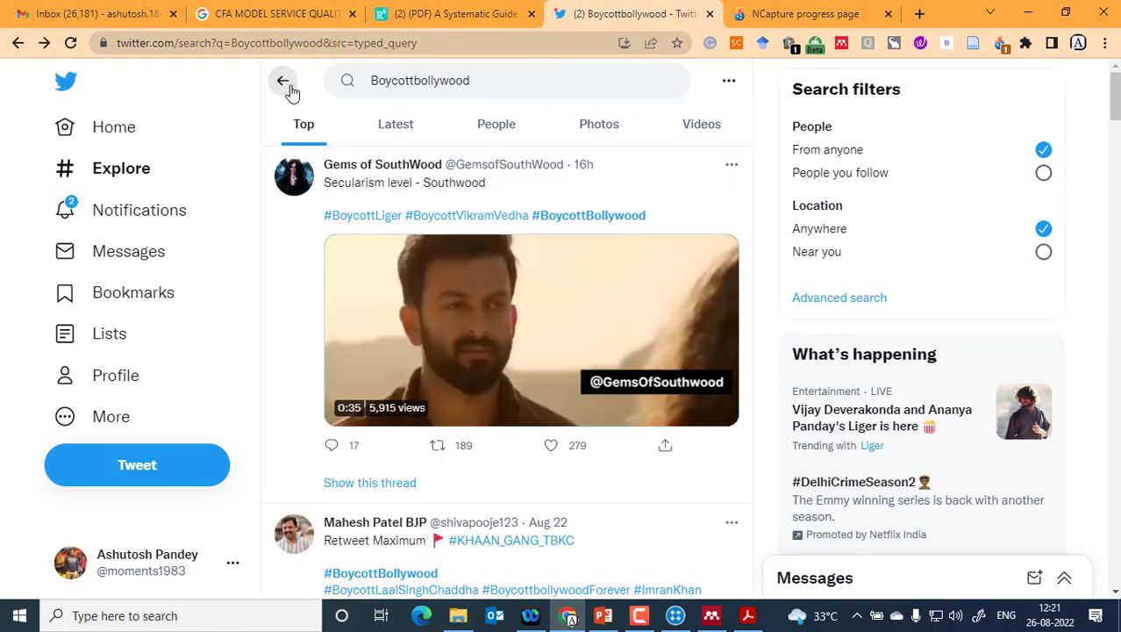
{"action": "left_click", "coordinate": [63, 95]}
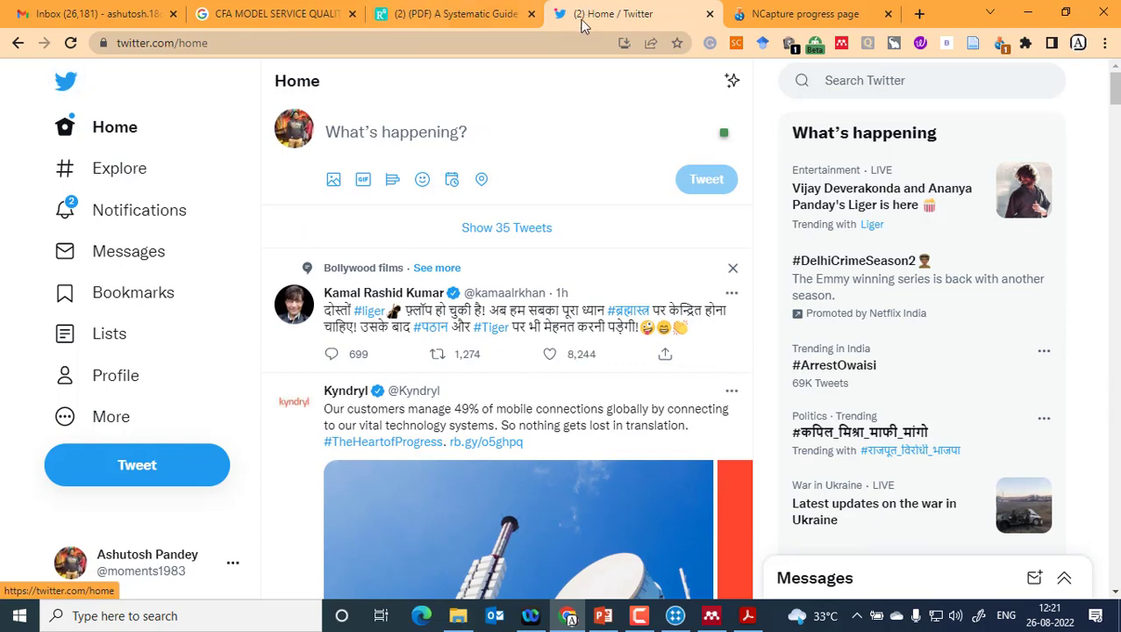
{"action": "scroll", "coordinate": [398, 121], "scroll_direction": "down", "scroll_amount": 2}
{"action": "scroll", "coordinate": [395, 123], "scroll_direction": "up", "scroll_amount": 2}
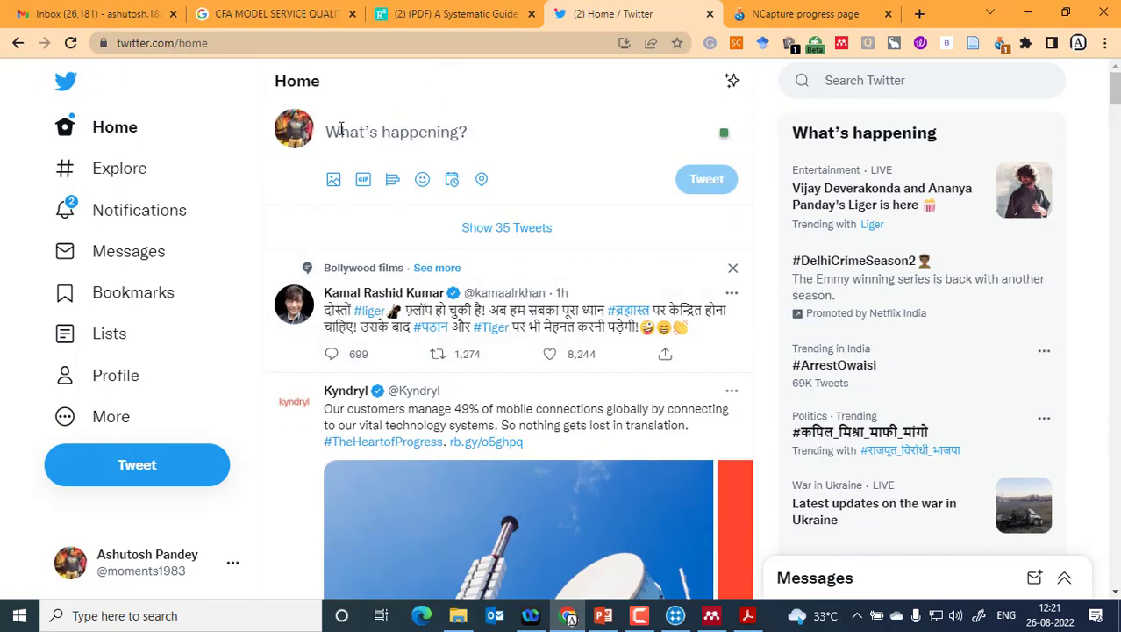
{"action": "left_click", "coordinate": [121, 178]}
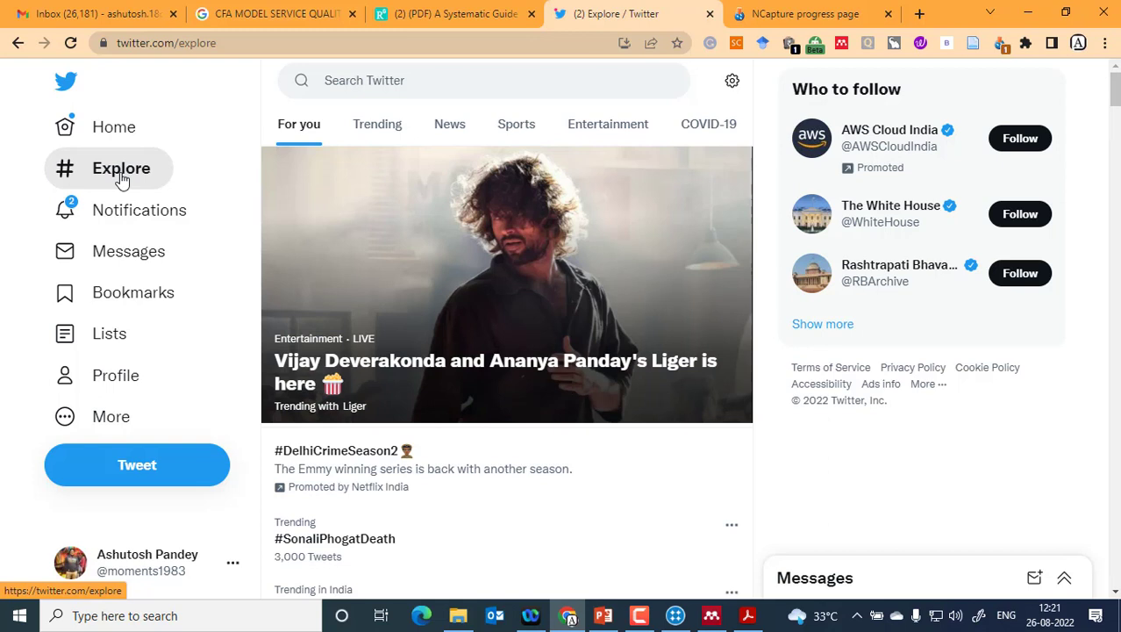
{"action": "left_click", "coordinate": [102, 141]}
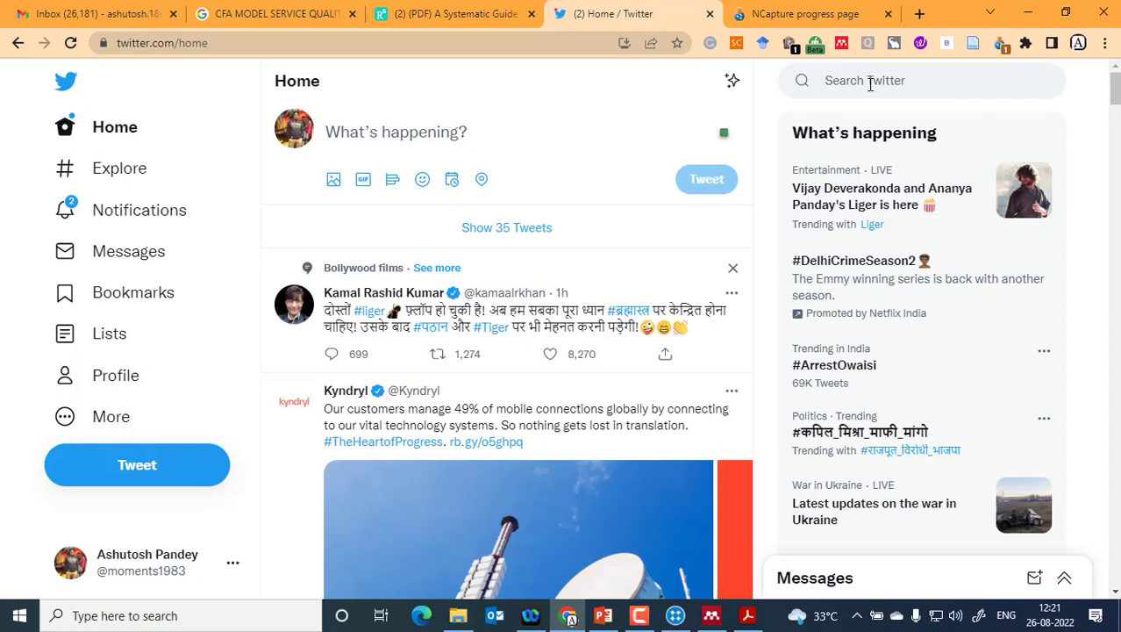
{"action": "left_click", "coordinate": [870, 82]}
{"action": "left_click", "coordinate": [874, 175]}
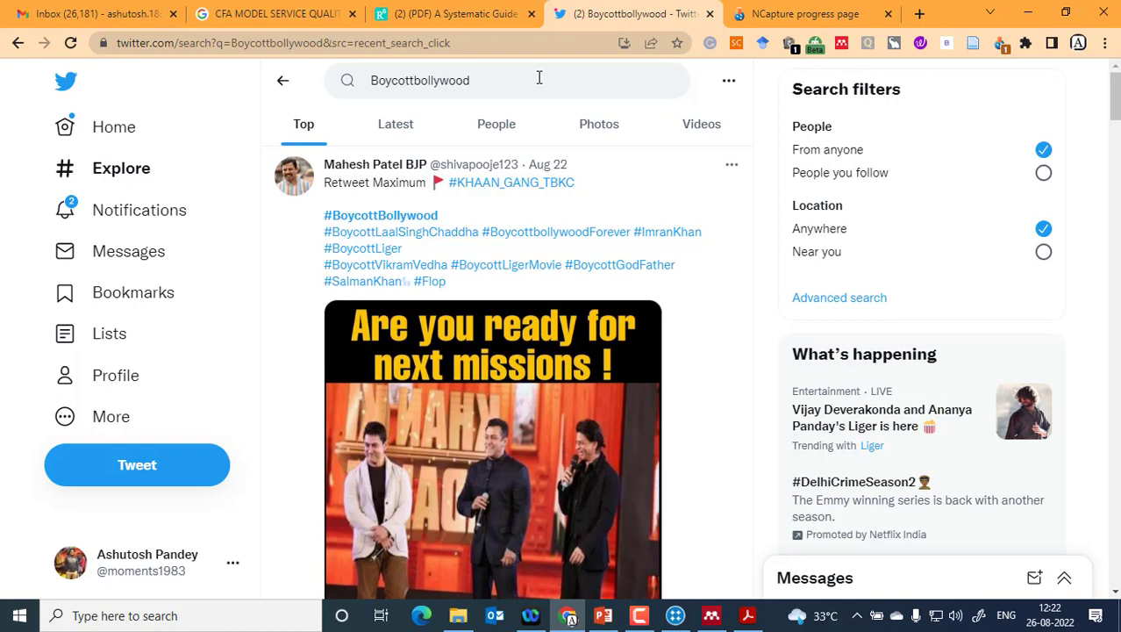
{"action": "left_click", "coordinate": [729, 86]}
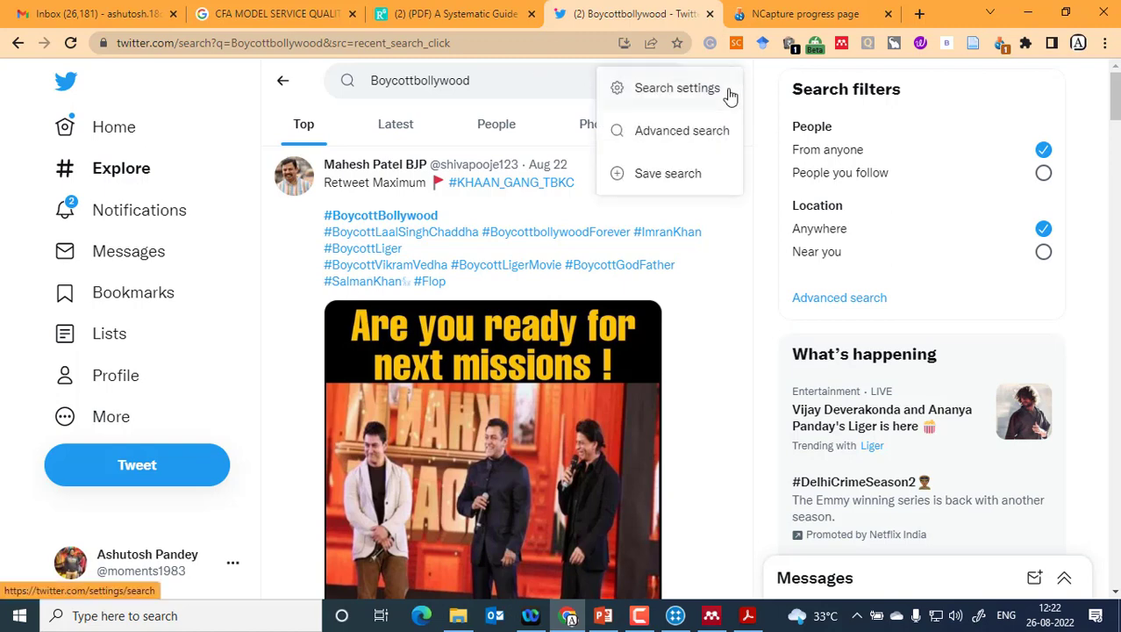
{"action": "left_click", "coordinate": [689, 135]}
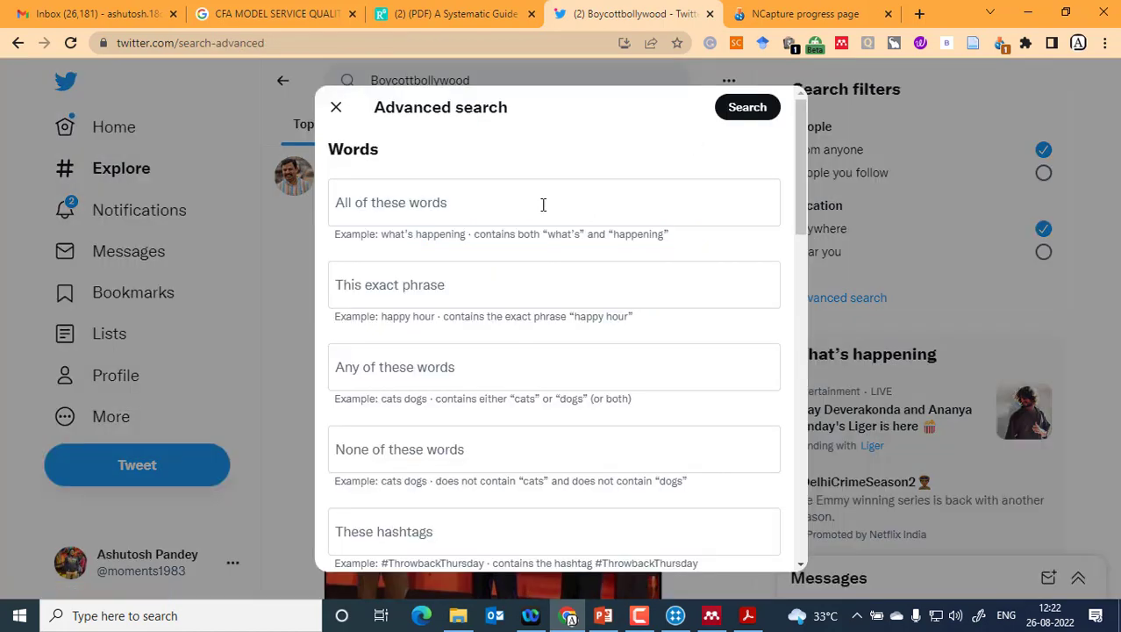
{"action": "left_click", "coordinate": [516, 202]}
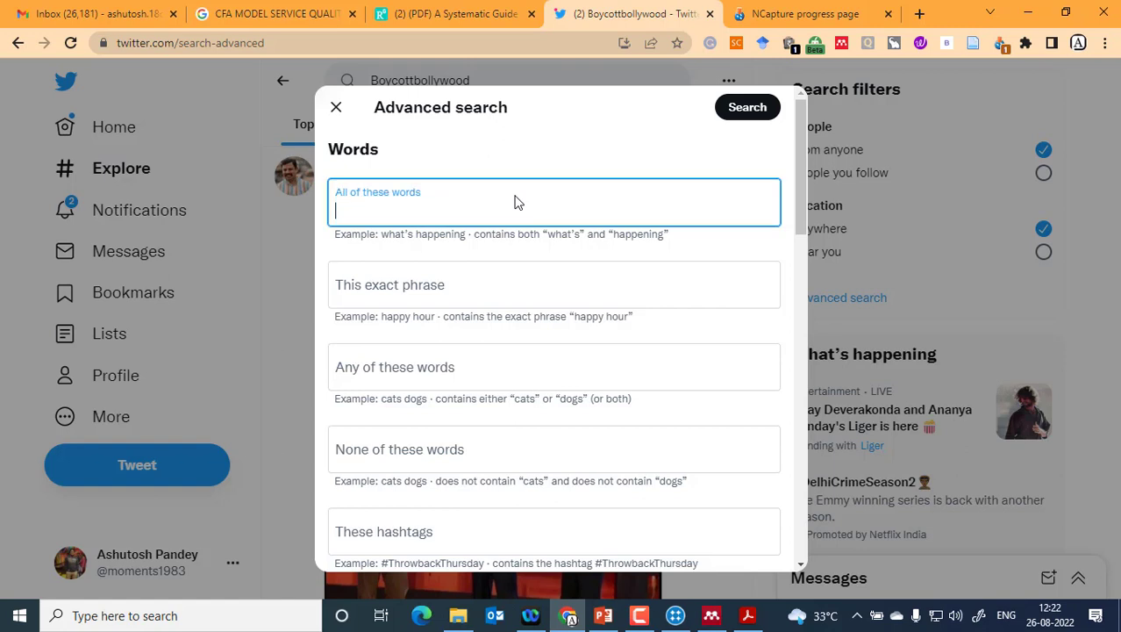
{"action": "type", "text": "BoycottBoly"}
{"action": "key", "text": "BackSpace"}
{"action": "type", "text": "lywood"}
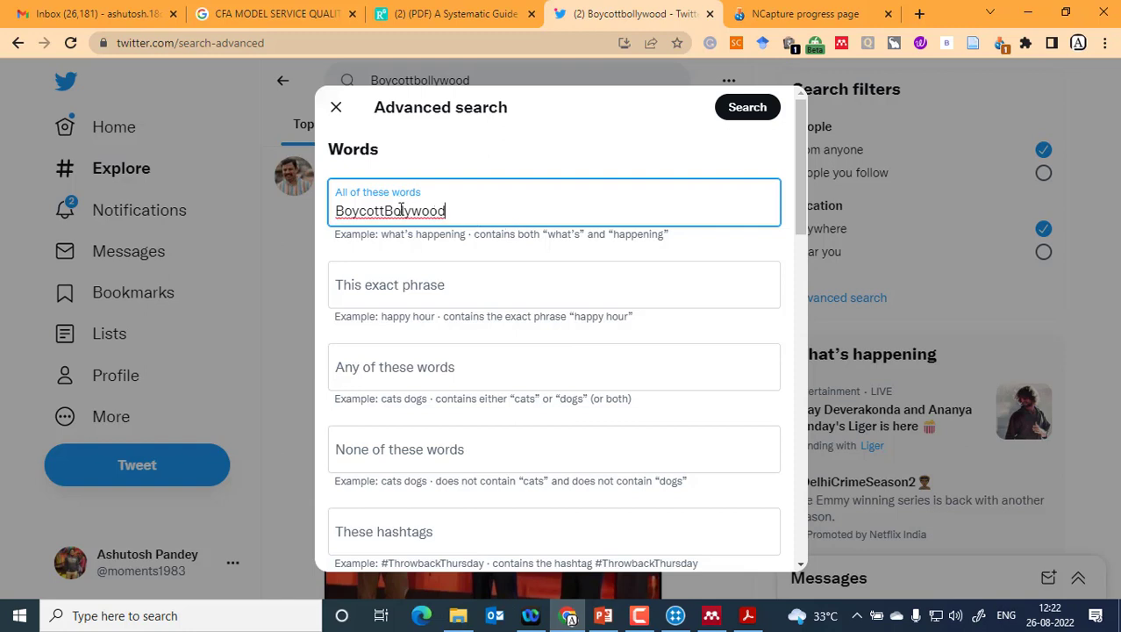
{"action": "left_click", "coordinate": [404, 211]}
{"action": "key", "text": "ctrl+a"}
{"action": "left_click", "coordinate": [438, 292]}
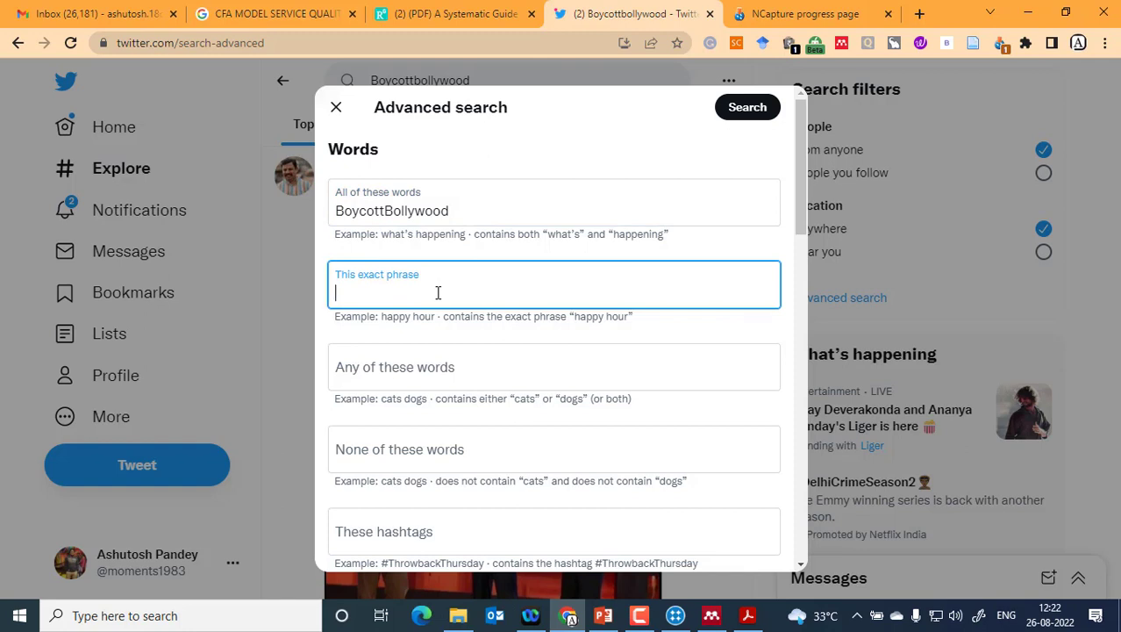
{"action": "scroll", "coordinate": [445, 341], "scroll_direction": "down", "scroll_amount": 2}
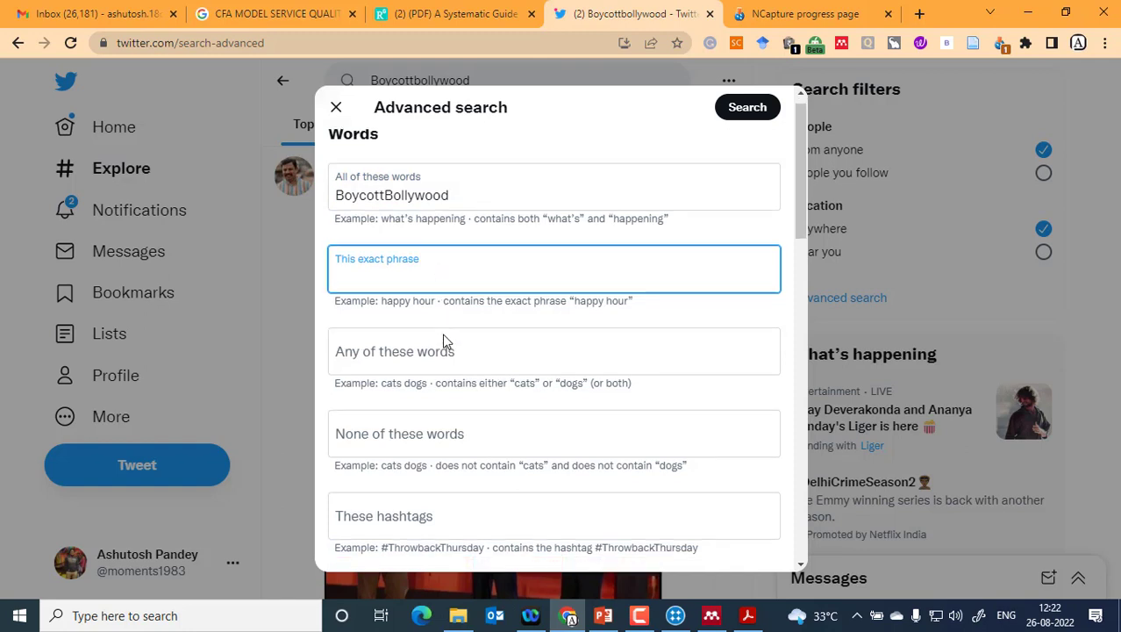
{"action": "scroll", "coordinate": [445, 341], "scroll_direction": "down", "scroll_amount": 4}
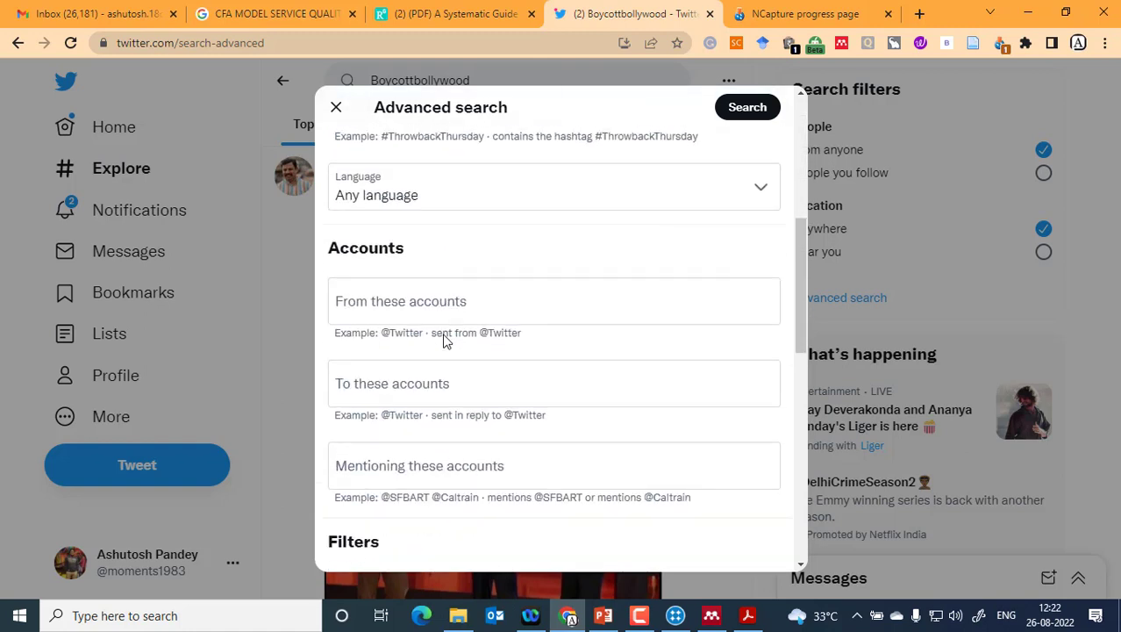
{"action": "scroll", "coordinate": [445, 340], "scroll_direction": "up", "scroll_amount": 1}
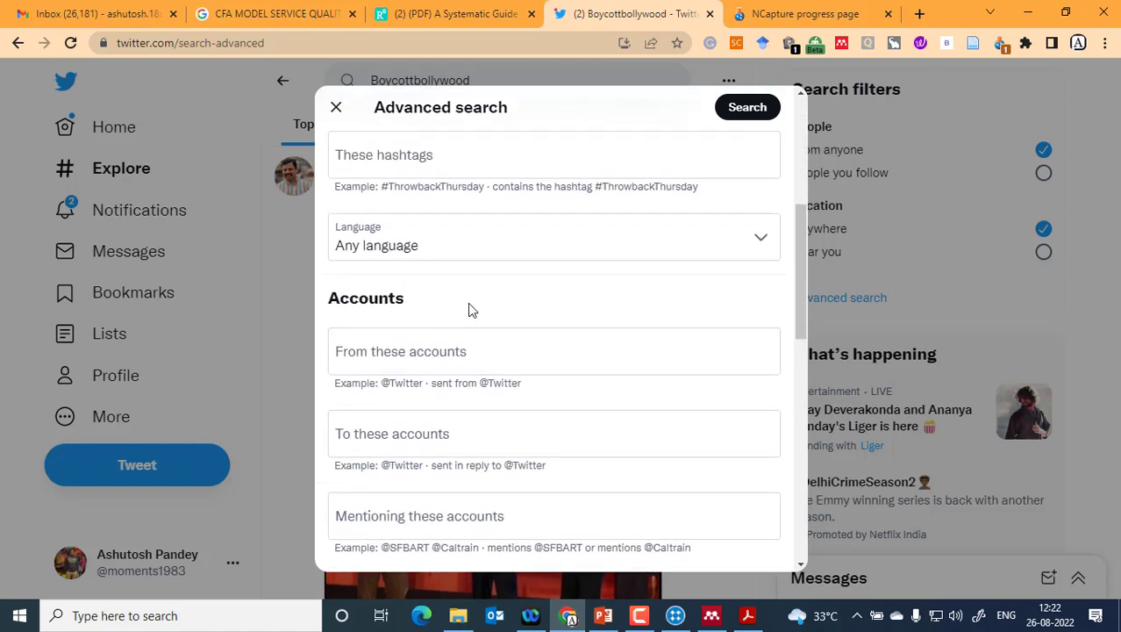
{"action": "left_click", "coordinate": [470, 250]}
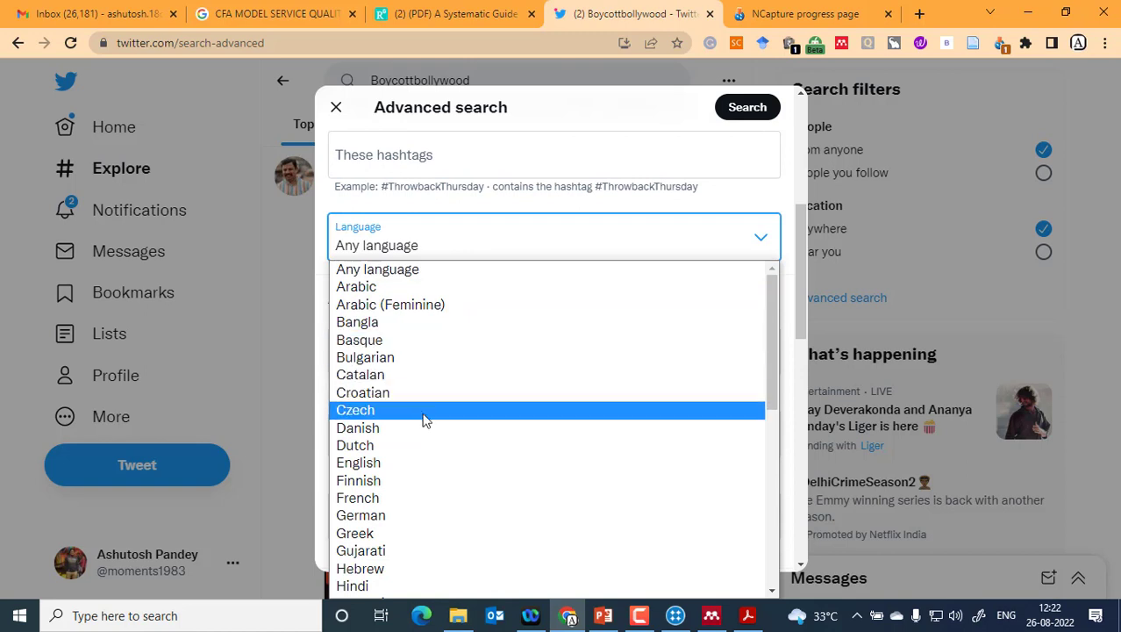
{"action": "left_click", "coordinate": [412, 466]}
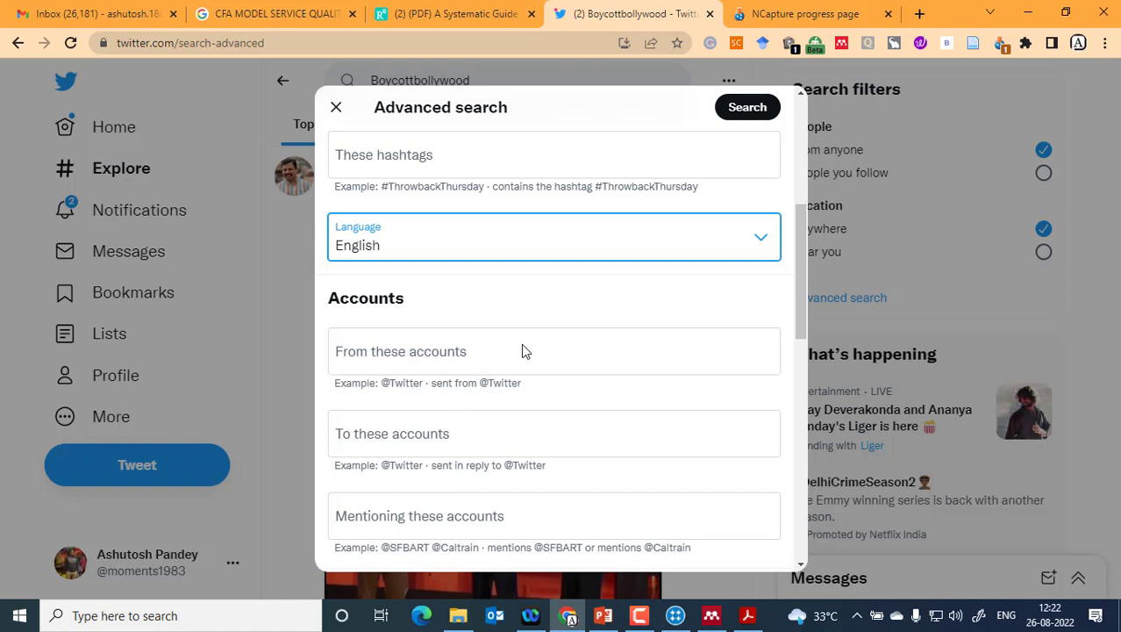
{"action": "left_click", "coordinate": [625, 278]}
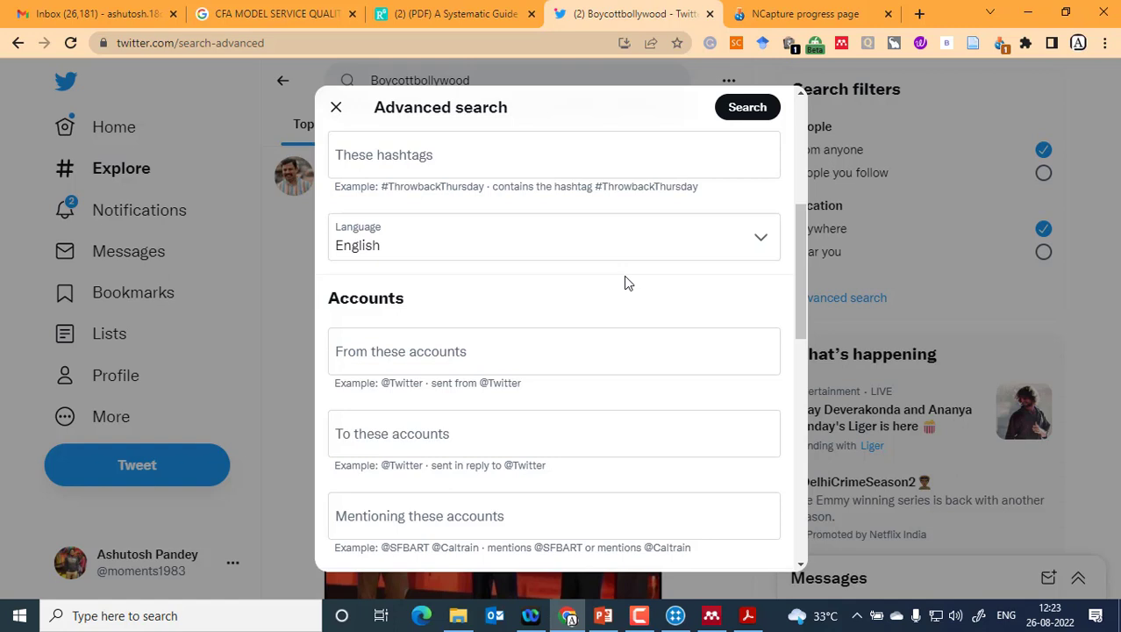
{"action": "scroll", "coordinate": [627, 282], "scroll_direction": "down", "scroll_amount": 1}
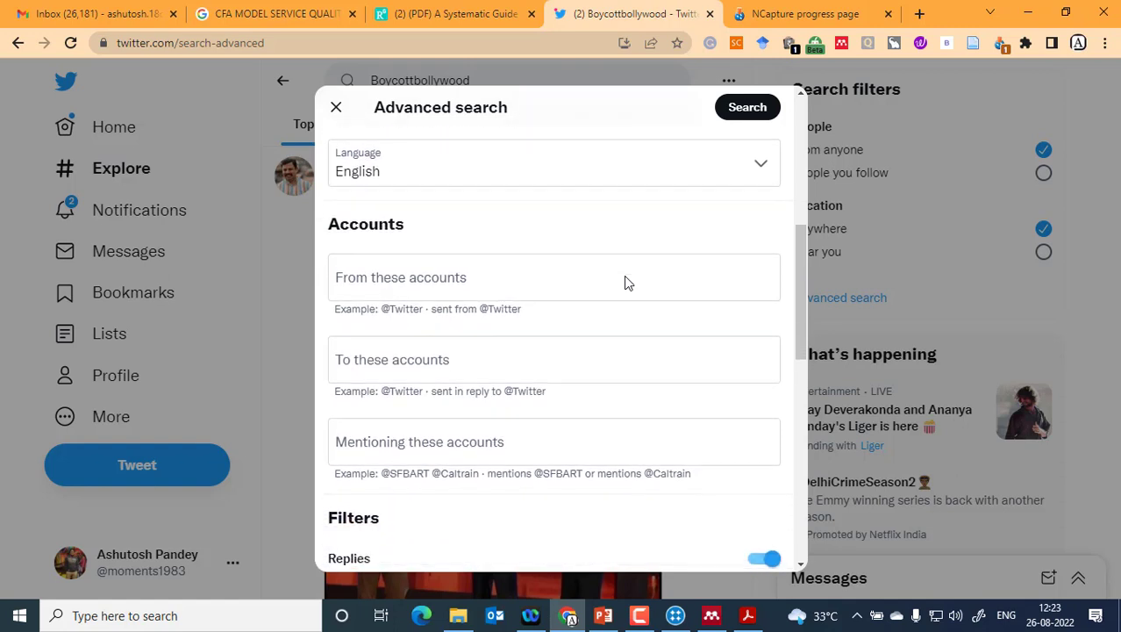
{"action": "scroll", "coordinate": [626, 283], "scroll_direction": "up", "scroll_amount": 1}
{"action": "scroll", "coordinate": [627, 283], "scroll_direction": "down", "scroll_amount": 2}
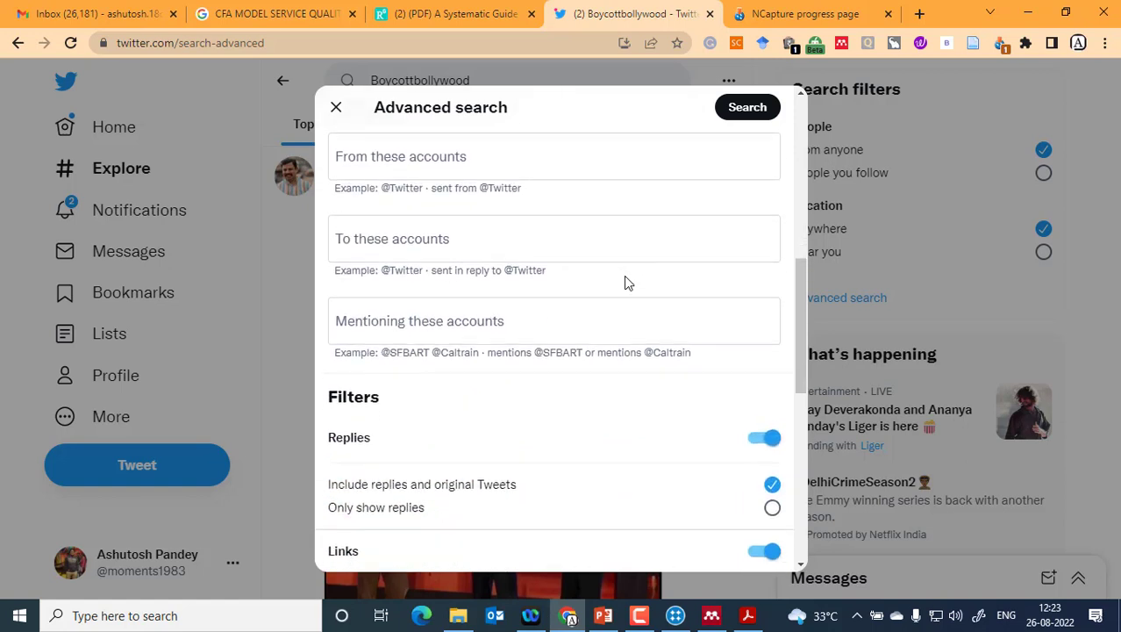
{"action": "scroll", "coordinate": [626, 283], "scroll_direction": "down", "scroll_amount": 5}
{"action": "scroll", "coordinate": [627, 283], "scroll_direction": "down", "scroll_amount": 1}
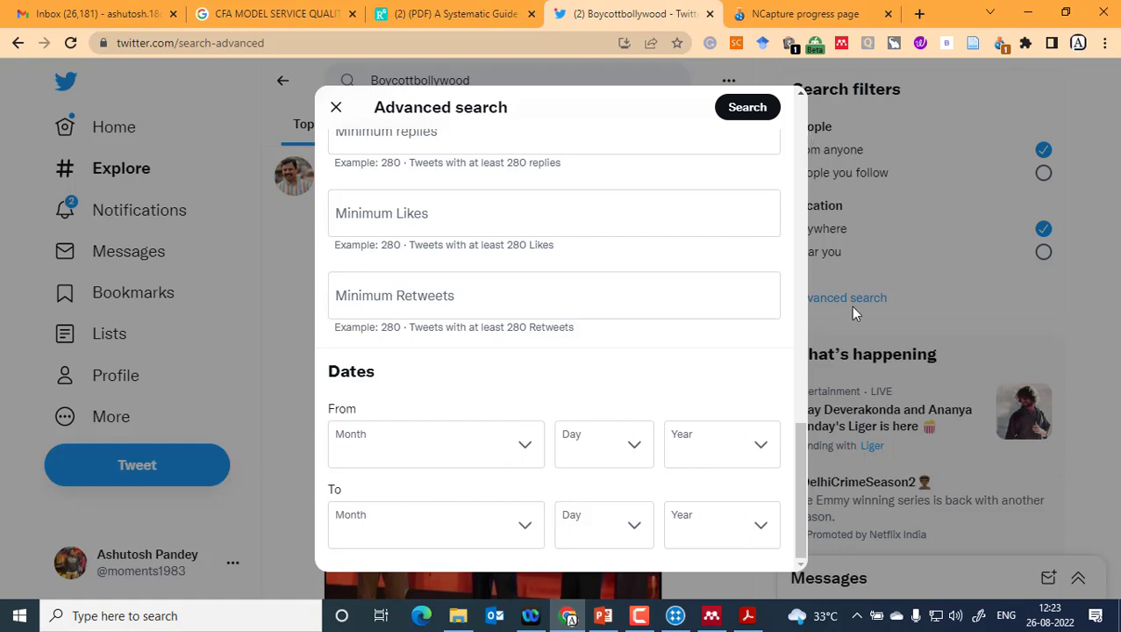
{"action": "left_click", "coordinate": [900, 117]}
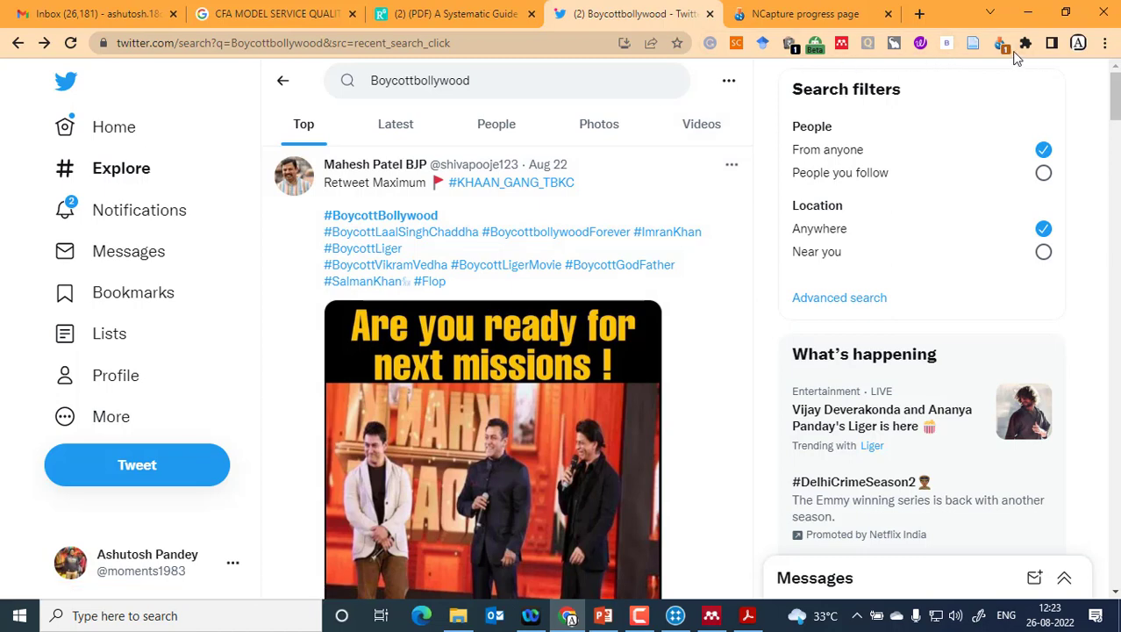
Capture the BoycottBollywood tweets with NCapture and view the progress page showing 17961 tweets.
{"action": "left_click", "coordinate": [1000, 46]}
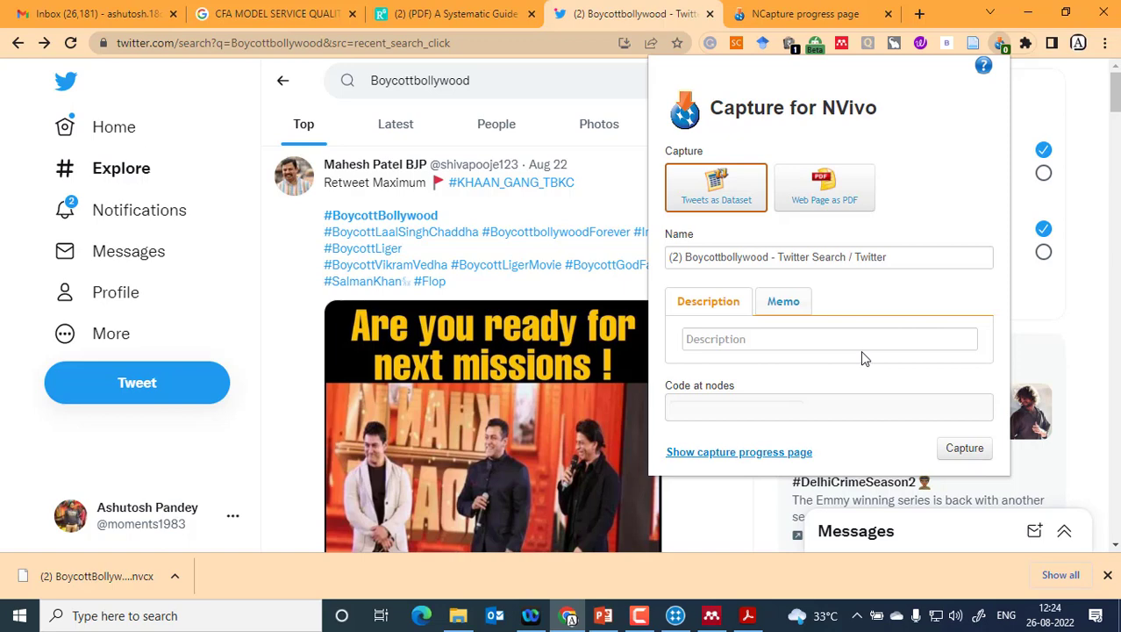
{"action": "left_click", "coordinate": [763, 454]}
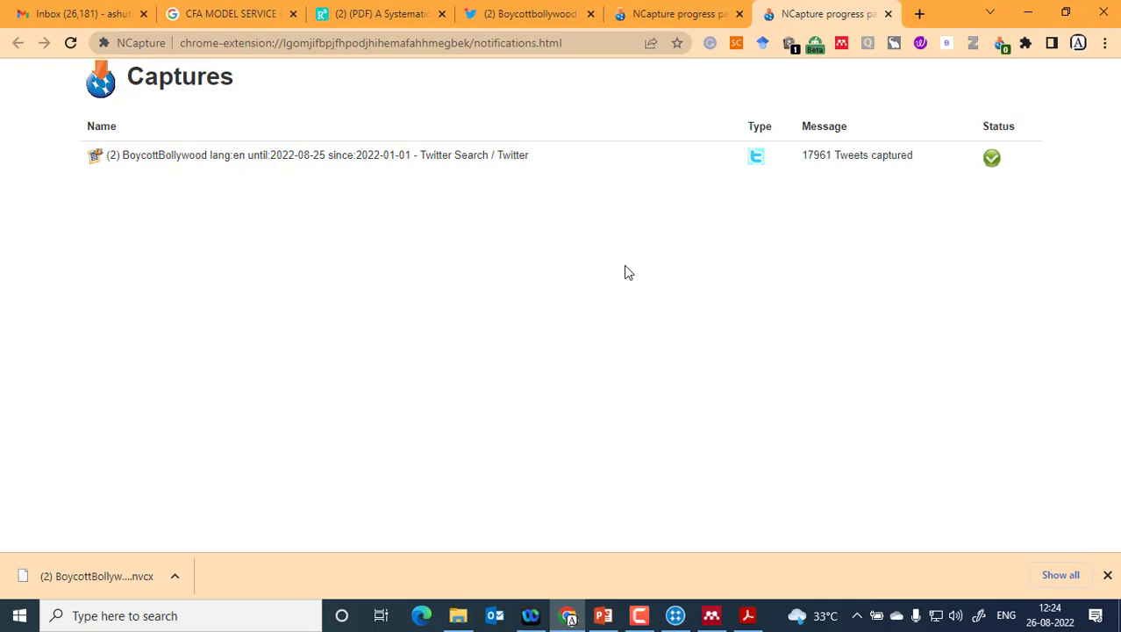
Copy the newest BoycottBollywood NVCX capture file from the Downloads folder.
{"action": "left_click", "coordinate": [1029, 11]}
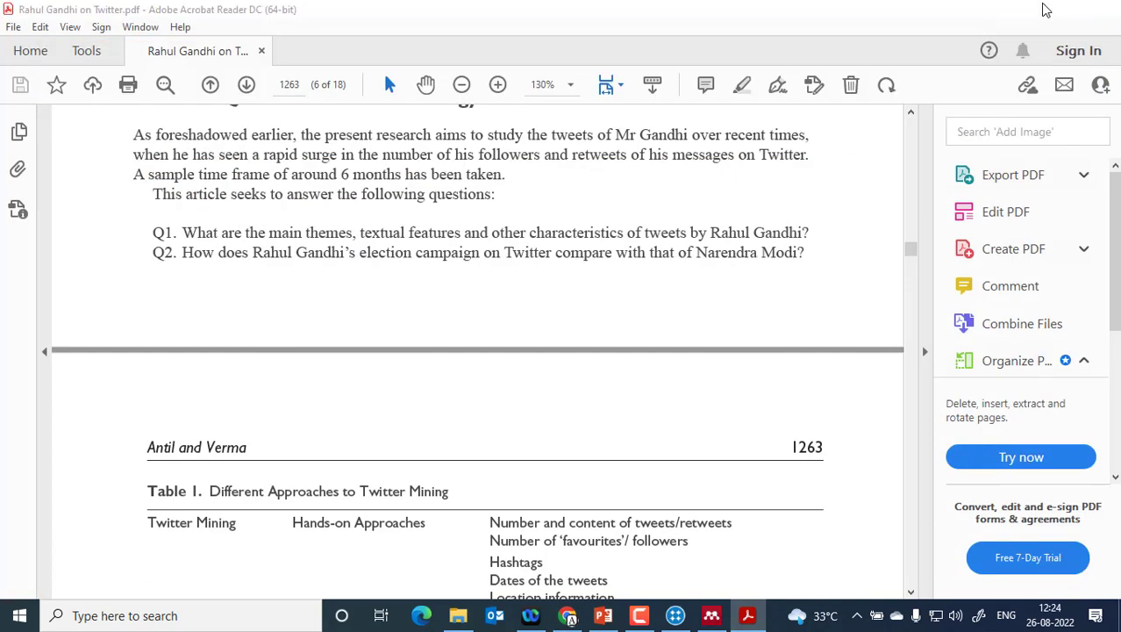
{"action": "left_click", "coordinate": [1036, 9]}
{"action": "double_click", "coordinate": [46, 128]}
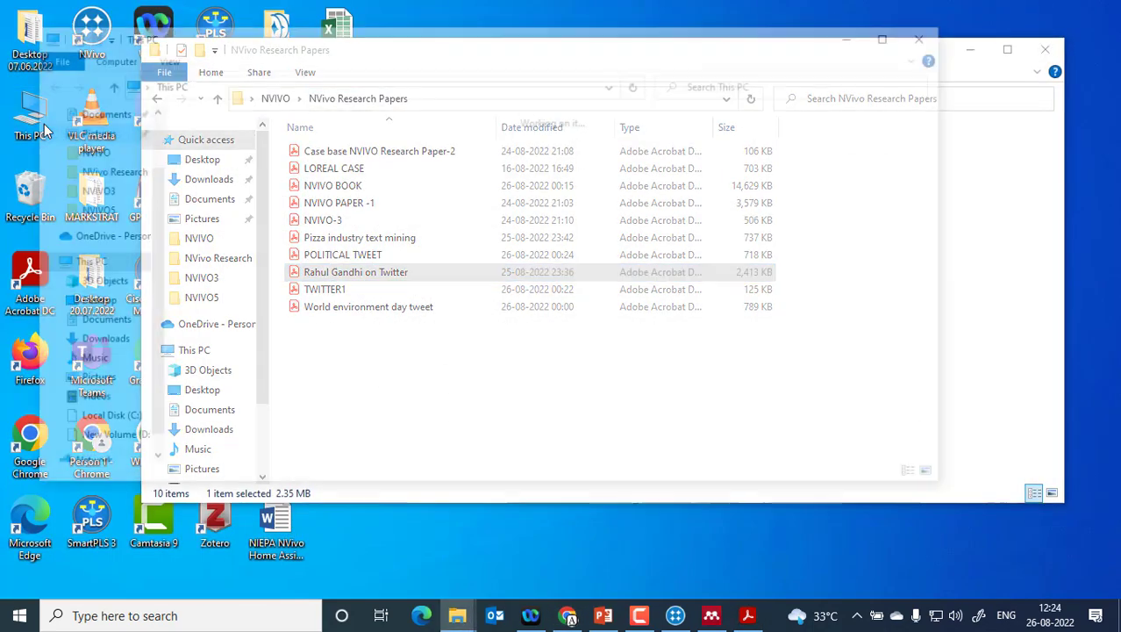
{"action": "double_click", "coordinate": [245, 201]}
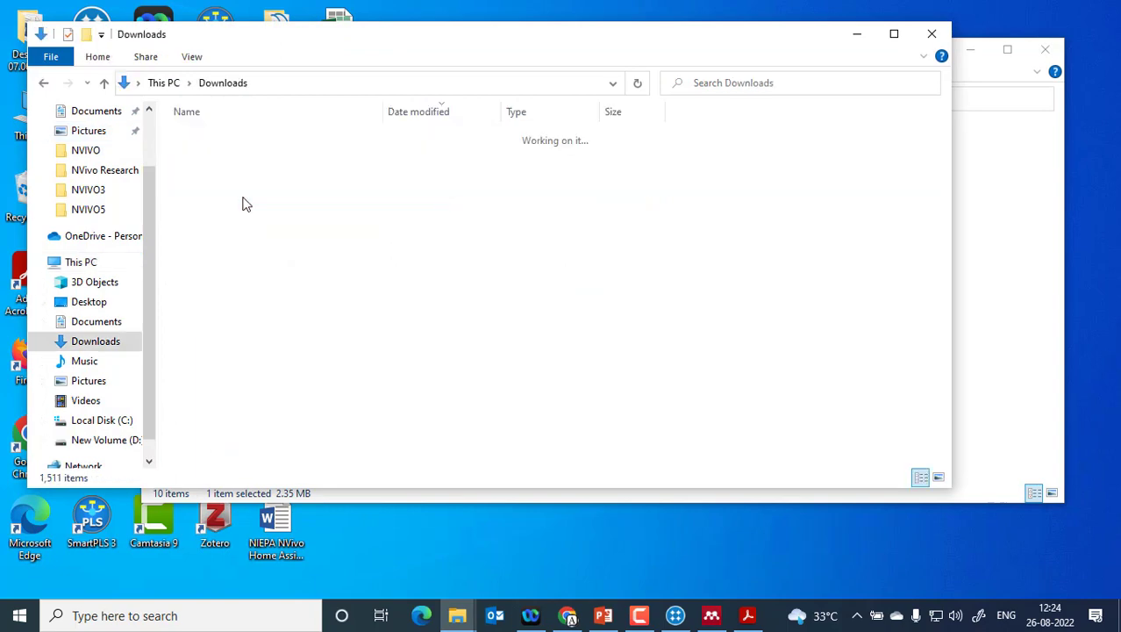
{"action": "left_click", "coordinate": [225, 163]}
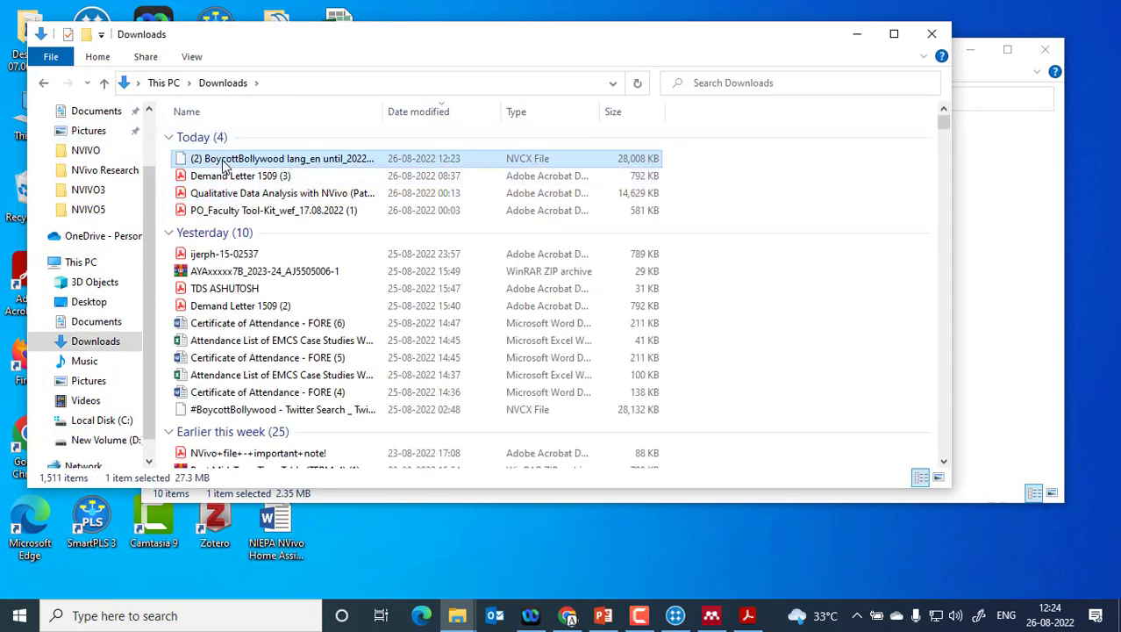
{"action": "right_click", "coordinate": [225, 163]}
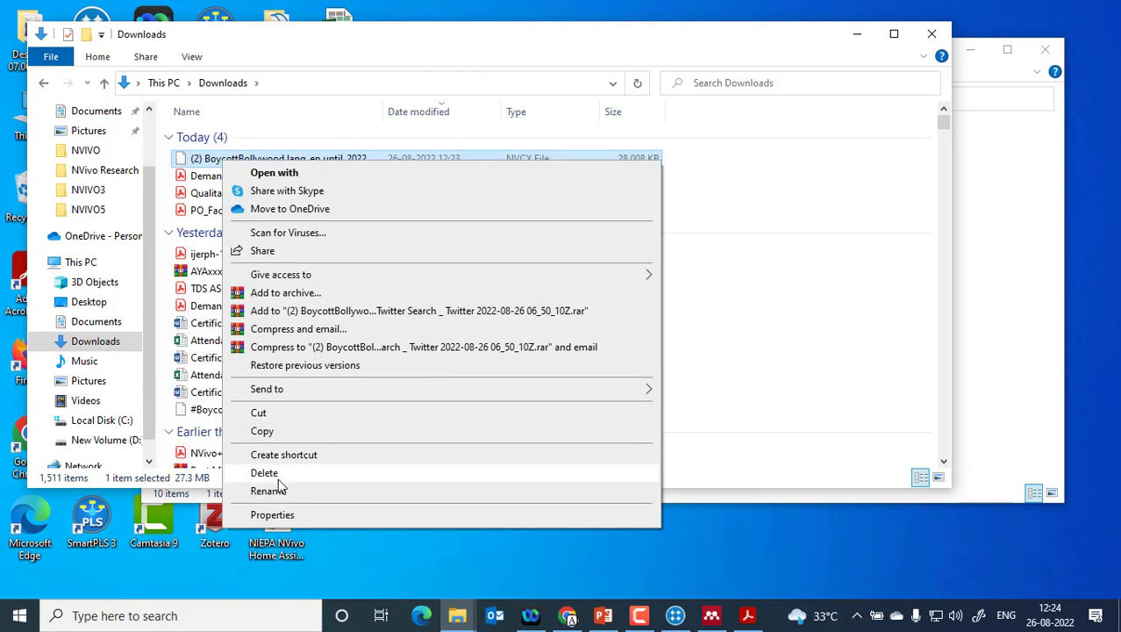
{"action": "left_click", "coordinate": [274, 431]}
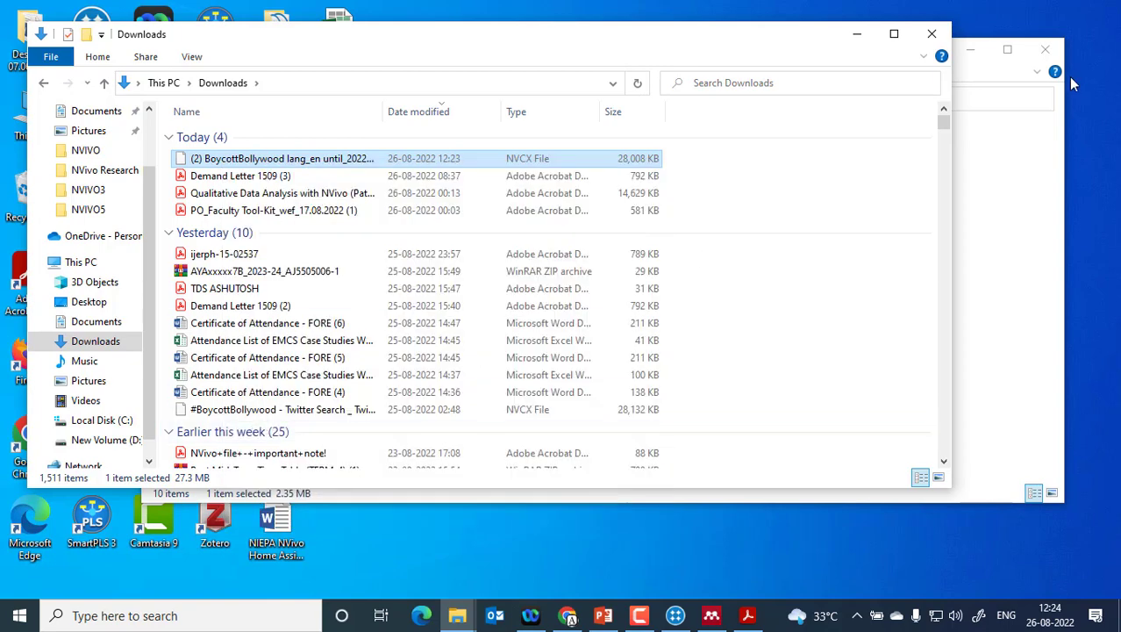
Paste the capture file into the desktop NVIVO folder and return to NVivo.
{"action": "left_click", "coordinate": [930, 41]}
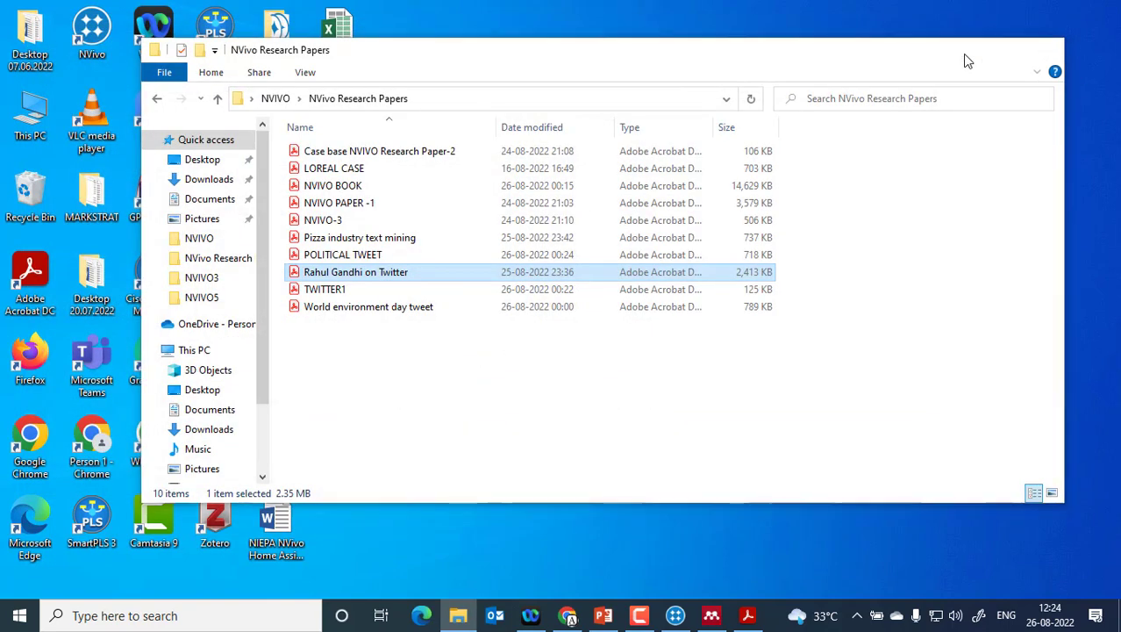
{"action": "left_click", "coordinate": [962, 54]}
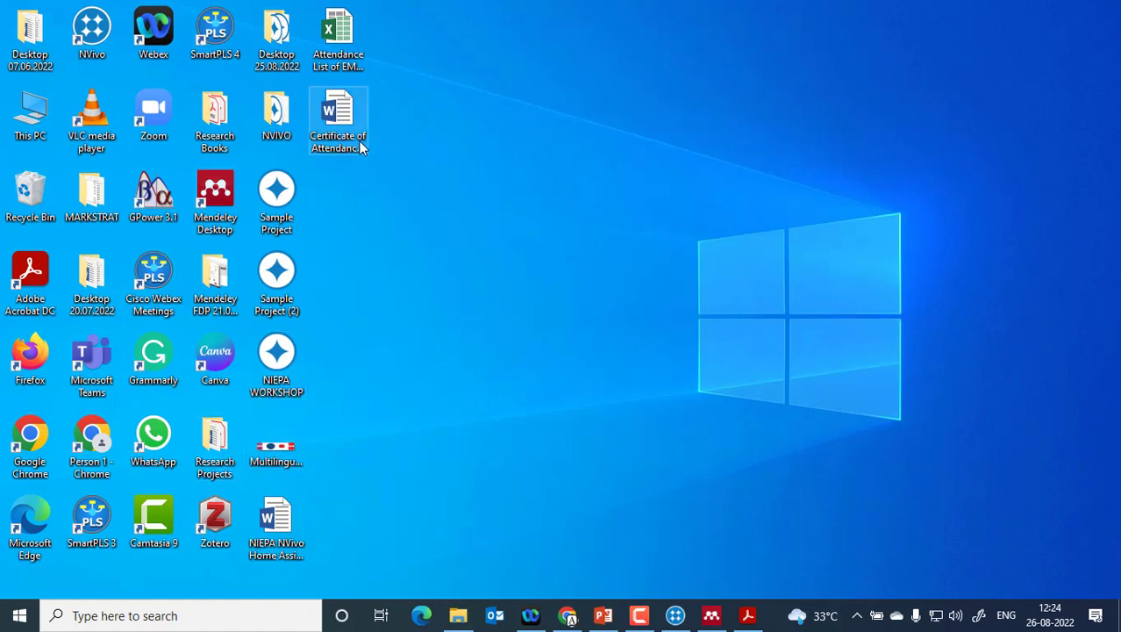
{"action": "double_click", "coordinate": [277, 115]}
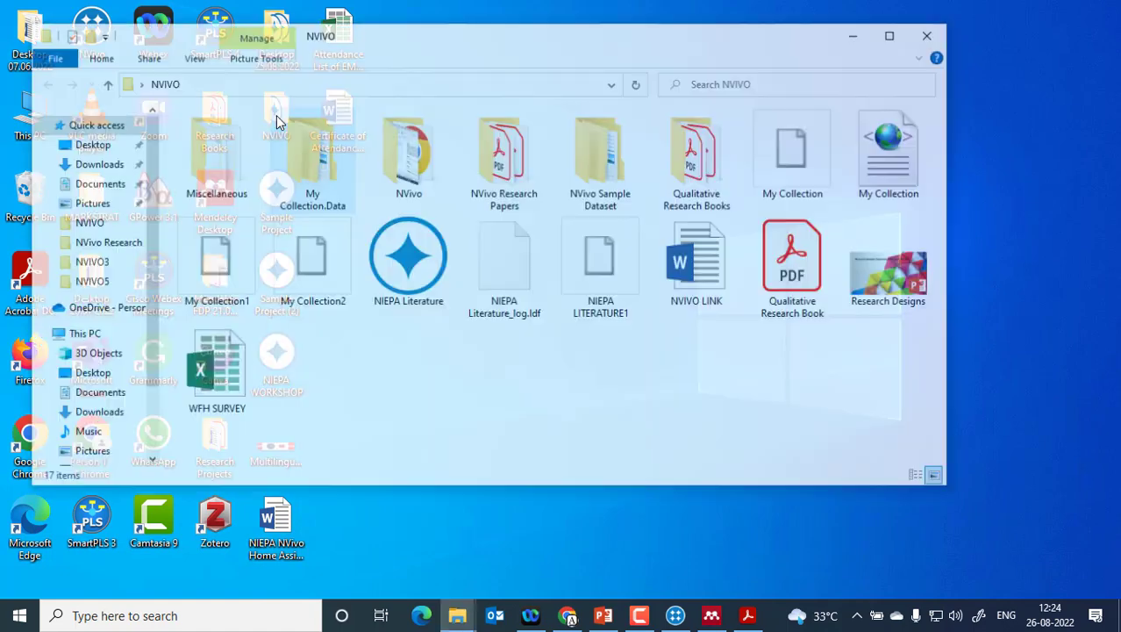
{"action": "right_click", "coordinate": [369, 394]}
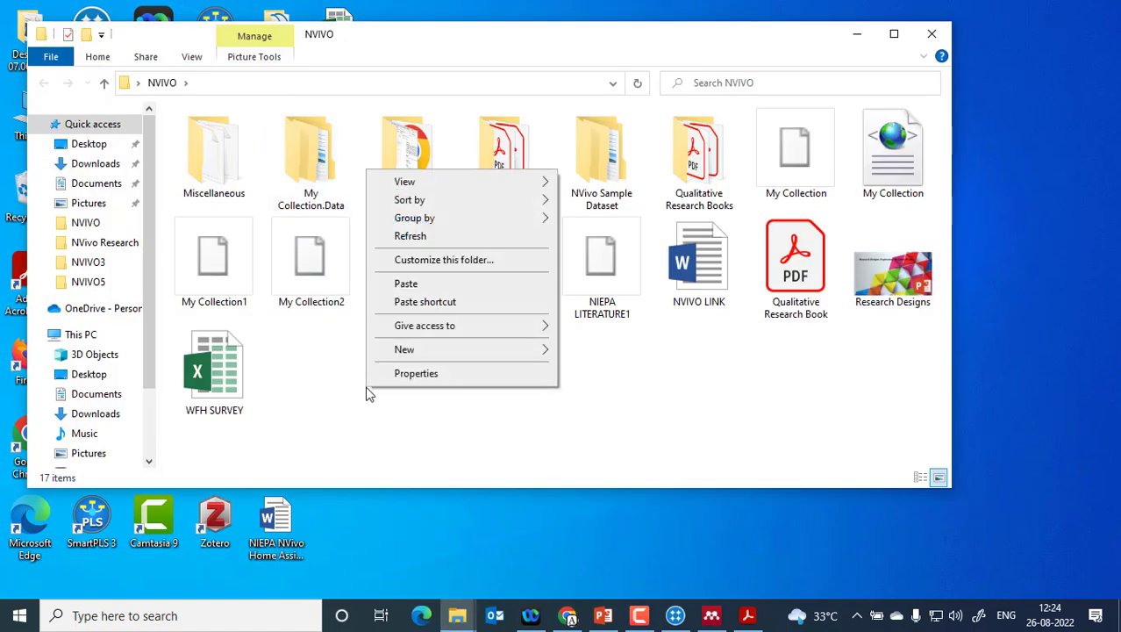
{"action": "left_click", "coordinate": [405, 282]}
{"action": "left_click", "coordinate": [476, 401]}
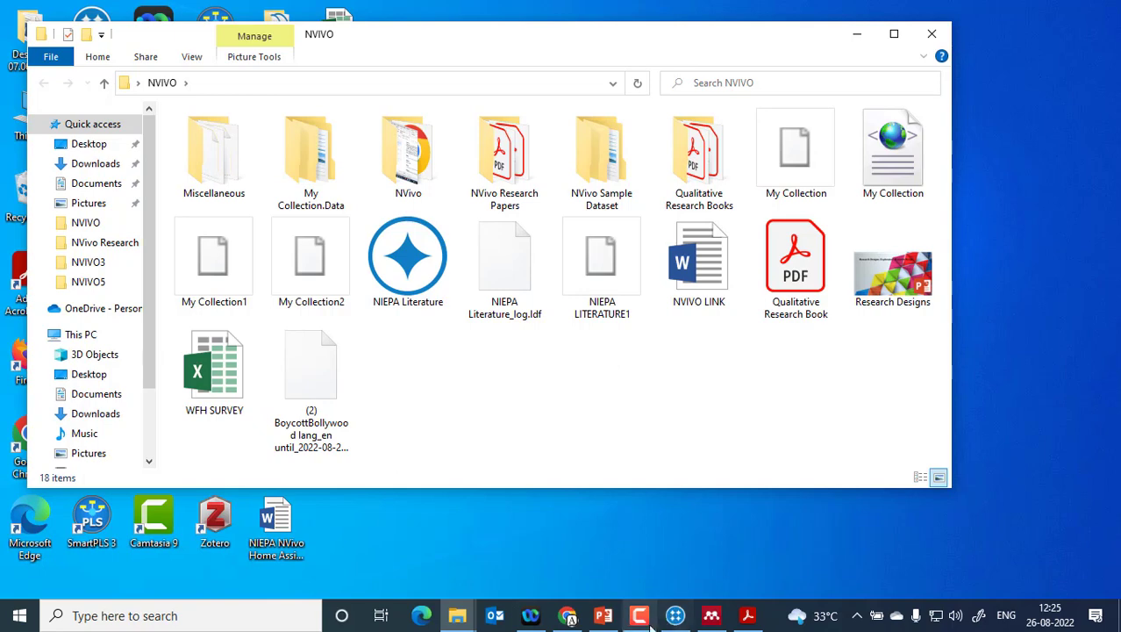
{"action": "left_click", "coordinate": [676, 617]}
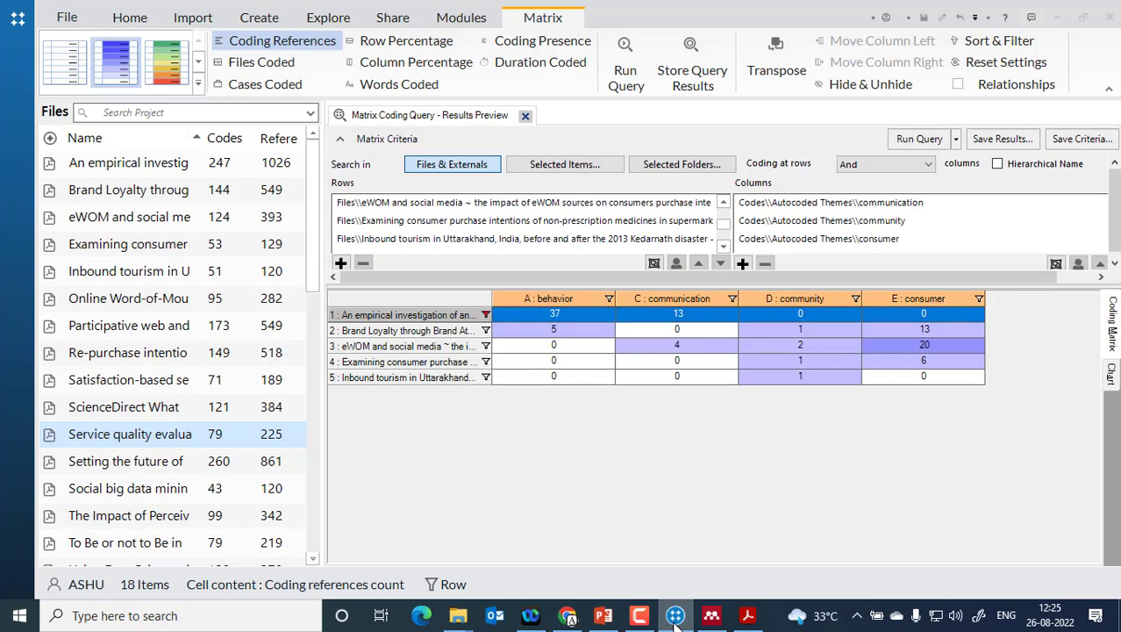
Look at NVivo's project information view, then return to the main project commands.
{"action": "left_click", "coordinate": [675, 616]}
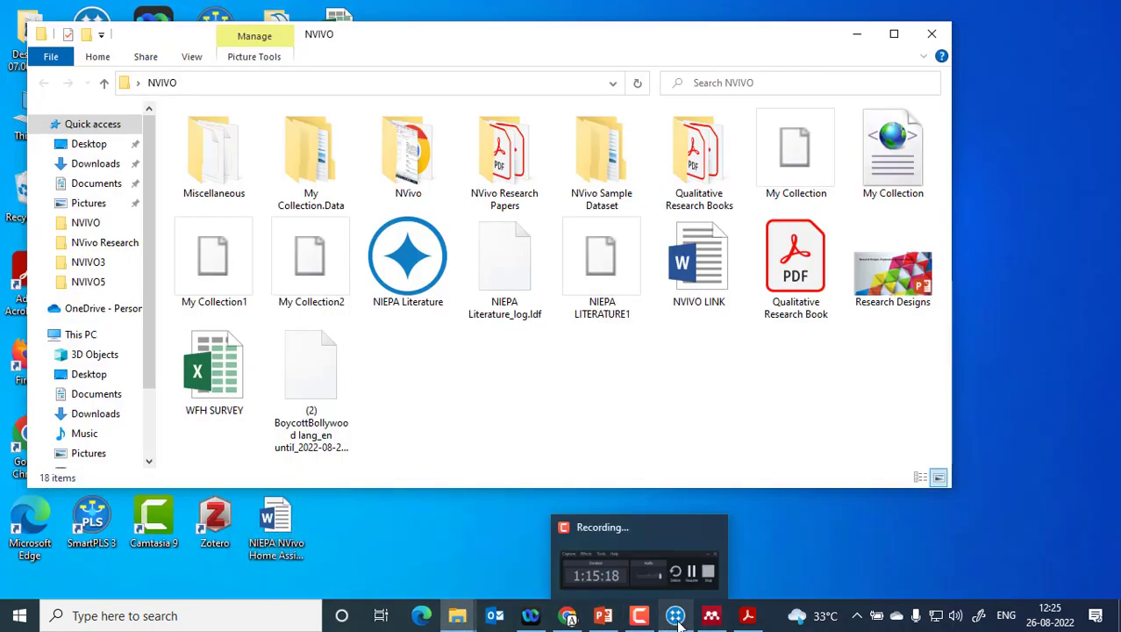
{"action": "left_click", "coordinate": [678, 620]}
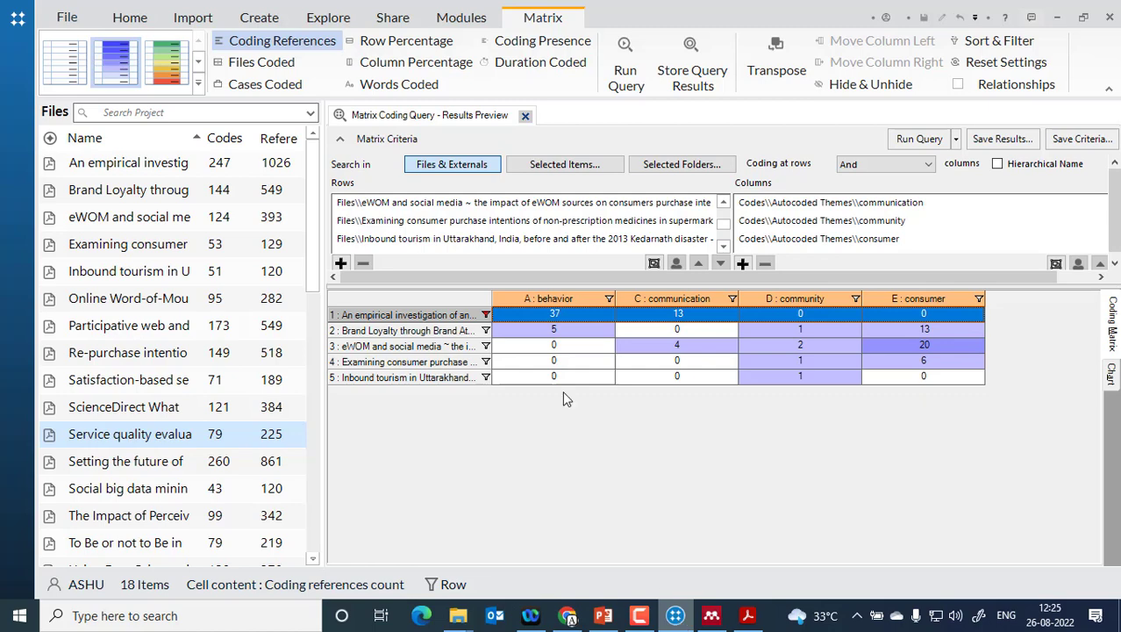
{"action": "left_click", "coordinate": [65, 17]}
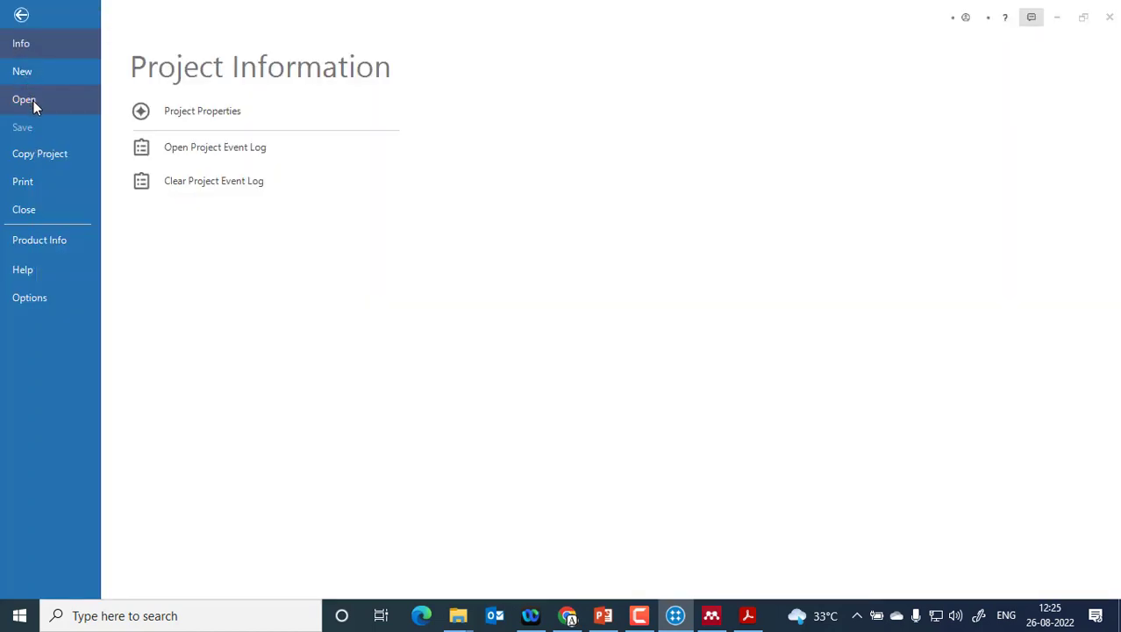
{"action": "left_click", "coordinate": [21, 15]}
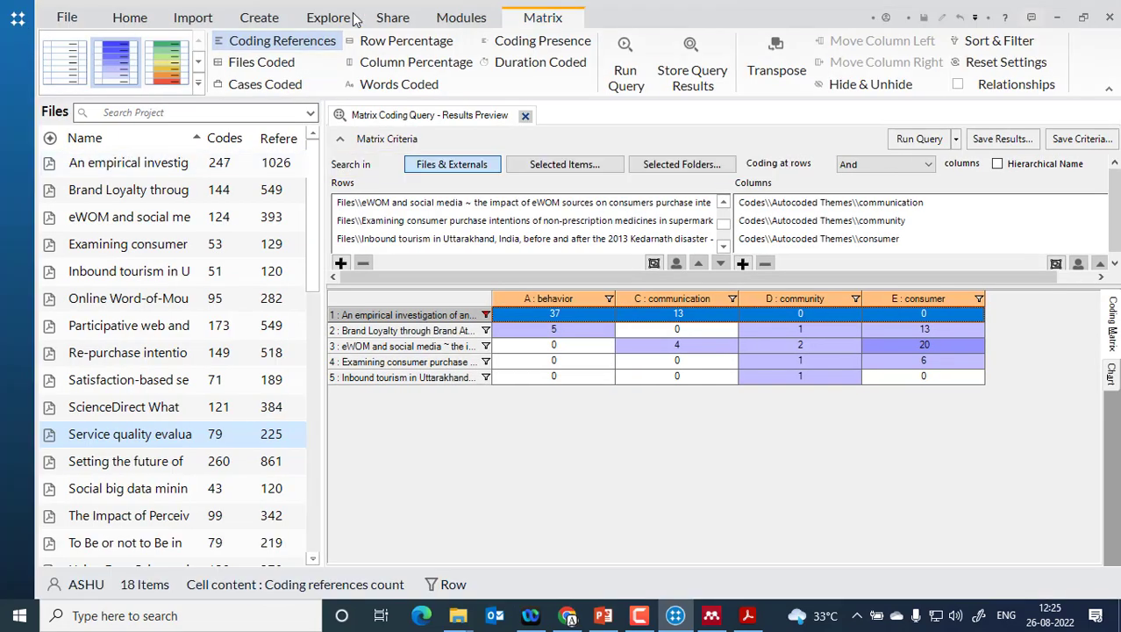
{"action": "left_click", "coordinate": [69, 18]}
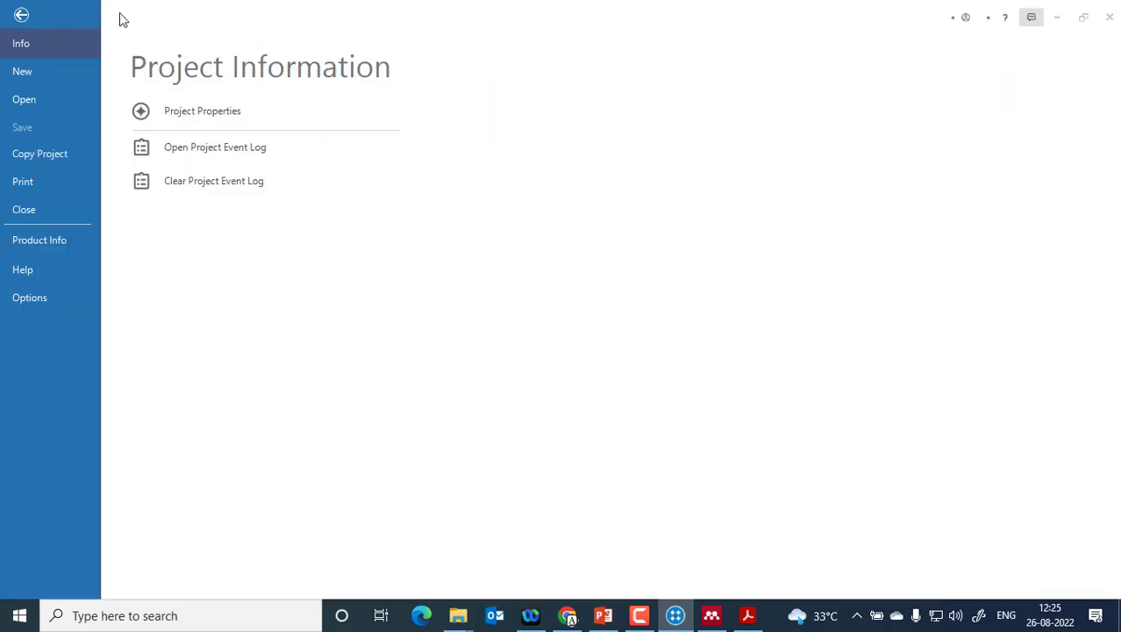
{"action": "left_click", "coordinate": [23, 14]}
{"action": "left_click", "coordinate": [129, 18]}
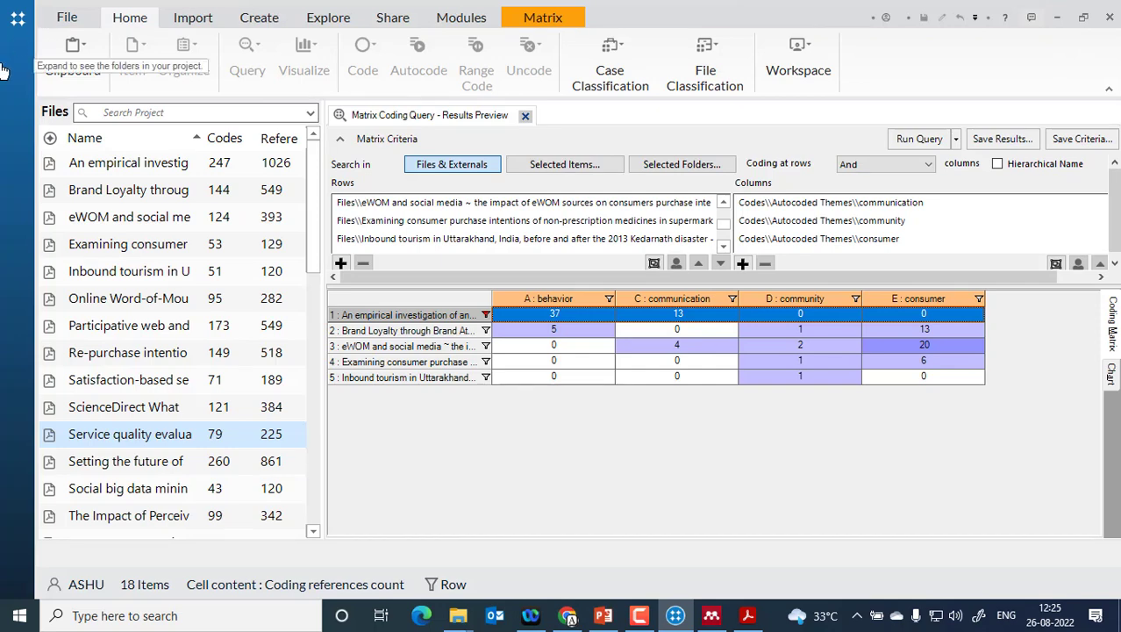
Create and open a 'Social Media' folder under Files, closing the matrix query preview.
{"action": "left_click_drag", "start_coordinate": [36, 49], "coordinate": [275, 55]}
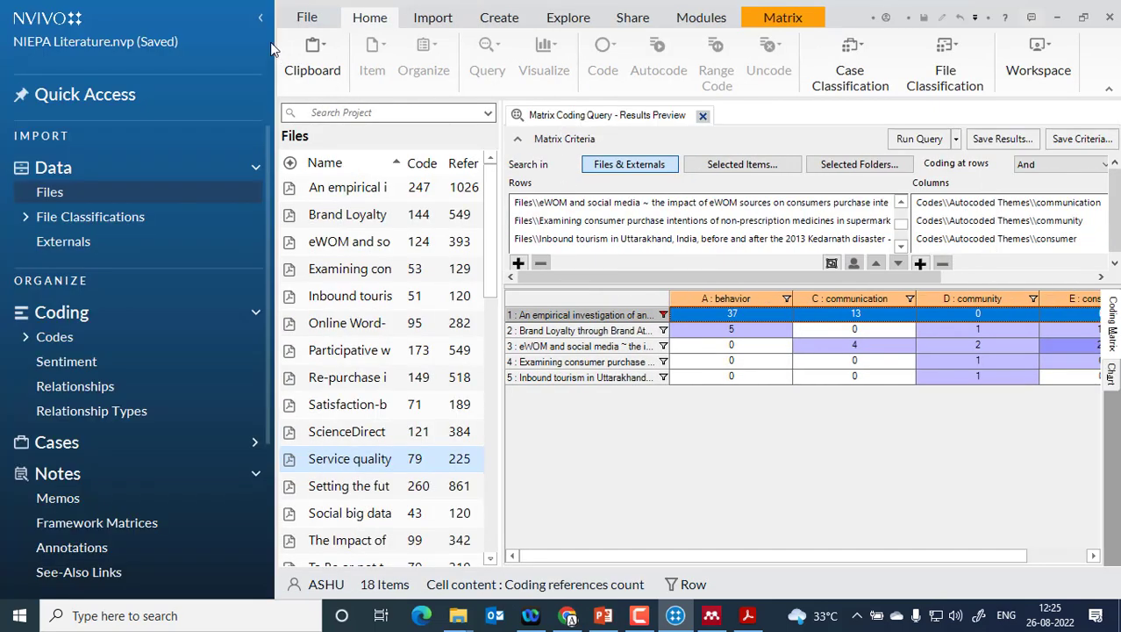
{"action": "right_click", "coordinate": [83, 196]}
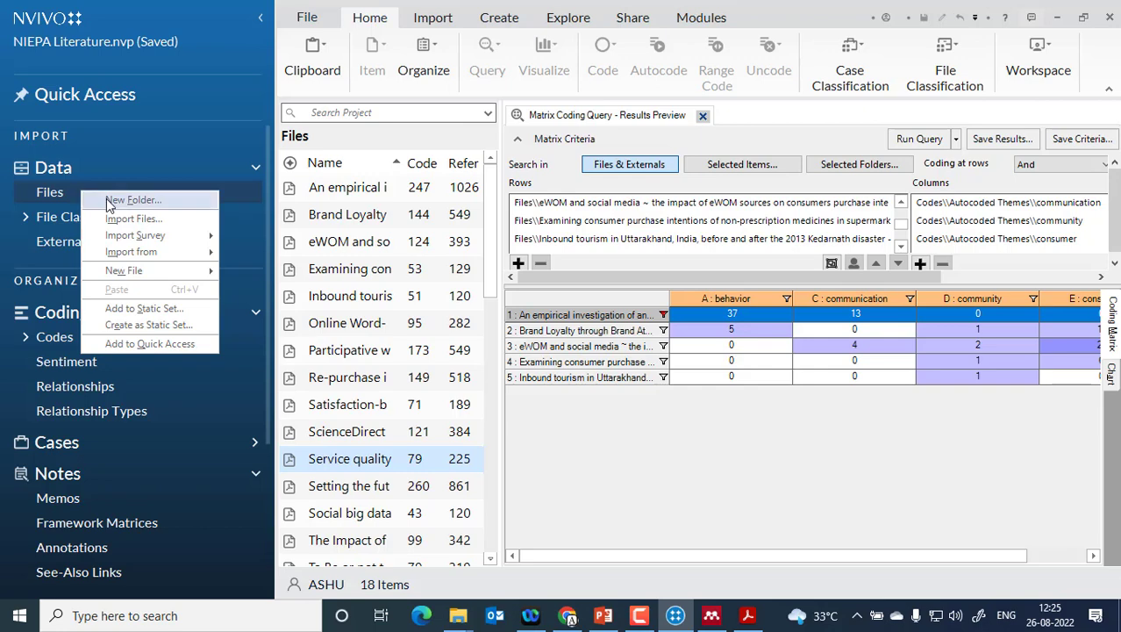
{"action": "left_click", "coordinate": [120, 201]}
{"action": "type", "text": "Social Media"}
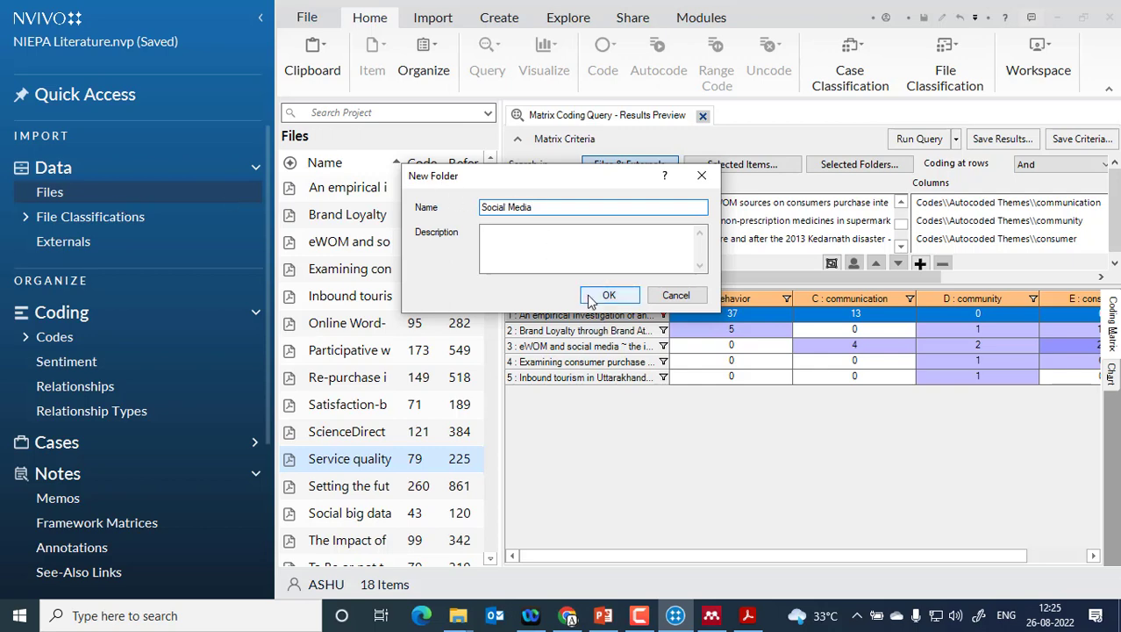
{"action": "left_click", "coordinate": [593, 295]}
{"action": "left_click", "coordinate": [122, 225]}
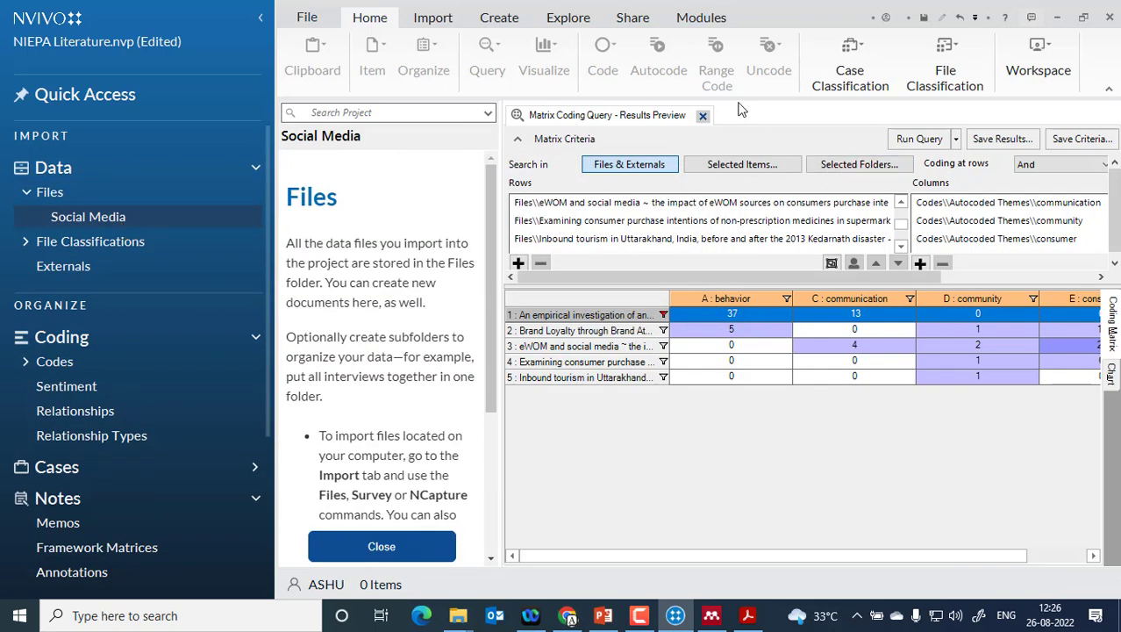
{"action": "left_click", "coordinate": [703, 116]}
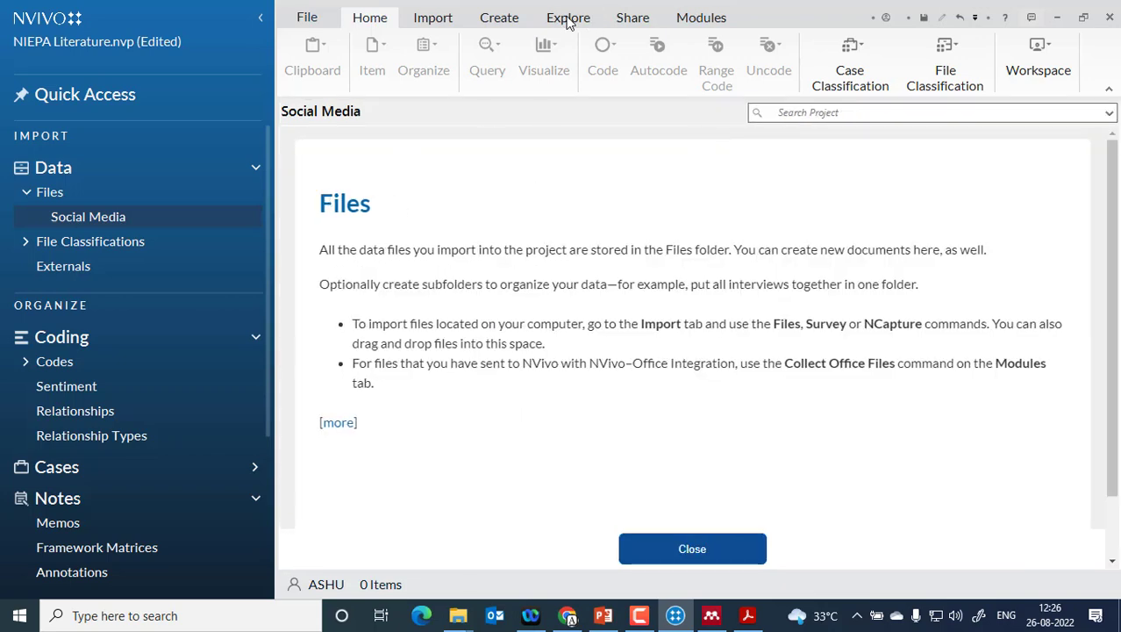
Import the BoycottBollywood NCapture file, using the desktop NVIVO folder as the source.
{"action": "left_click", "coordinate": [432, 19]}
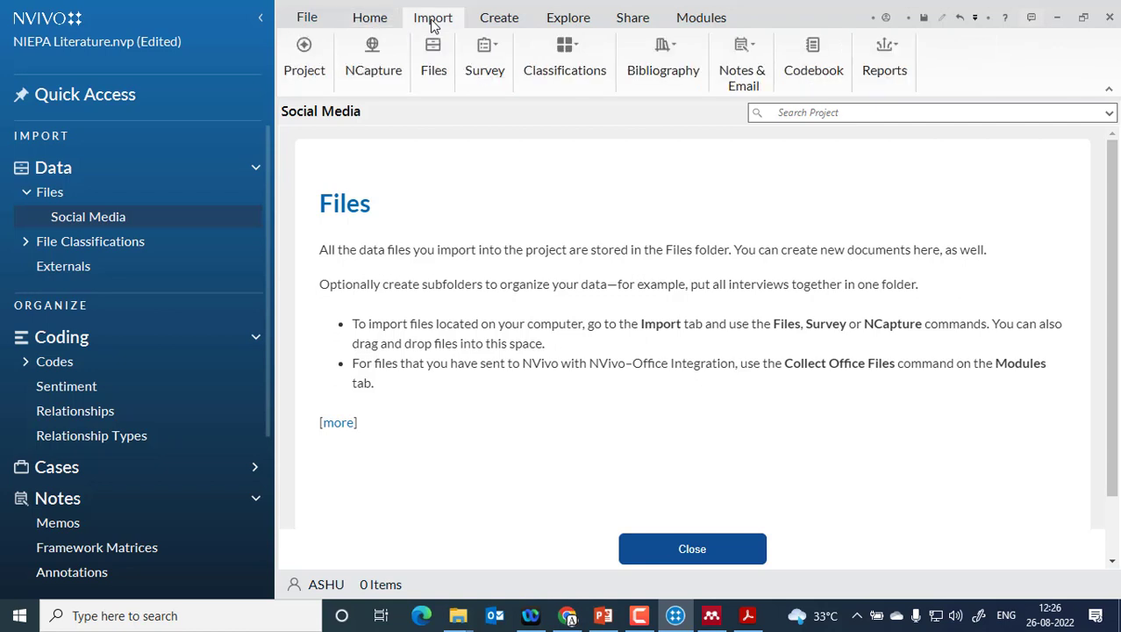
{"action": "left_click", "coordinate": [383, 77]}
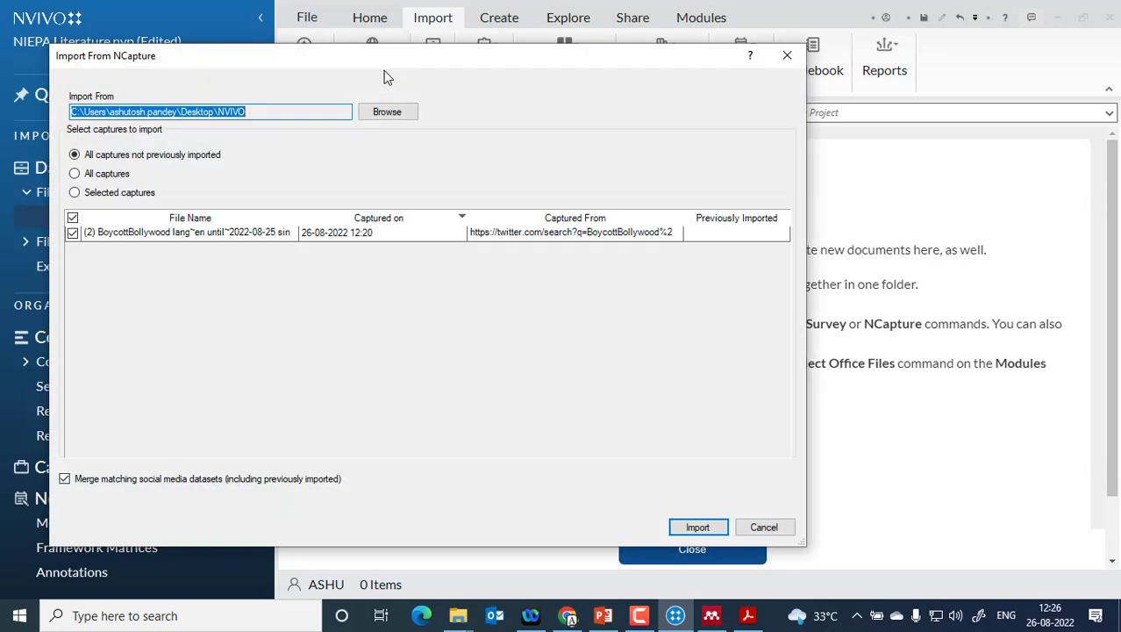
{"action": "left_click", "coordinate": [72, 232]}
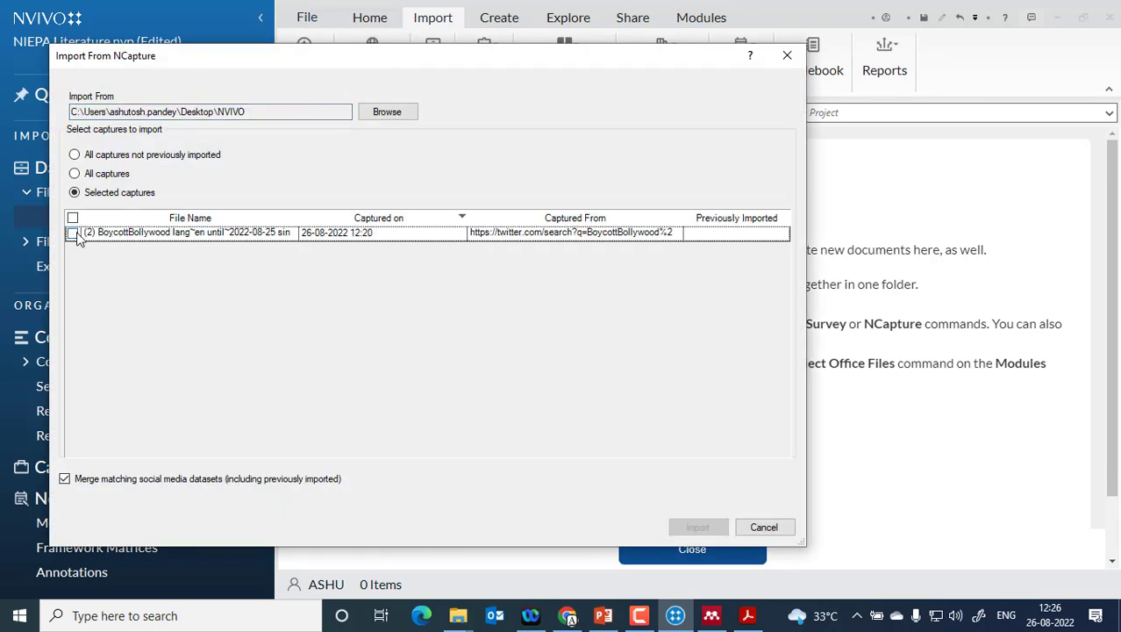
{"action": "left_click", "coordinate": [389, 113]}
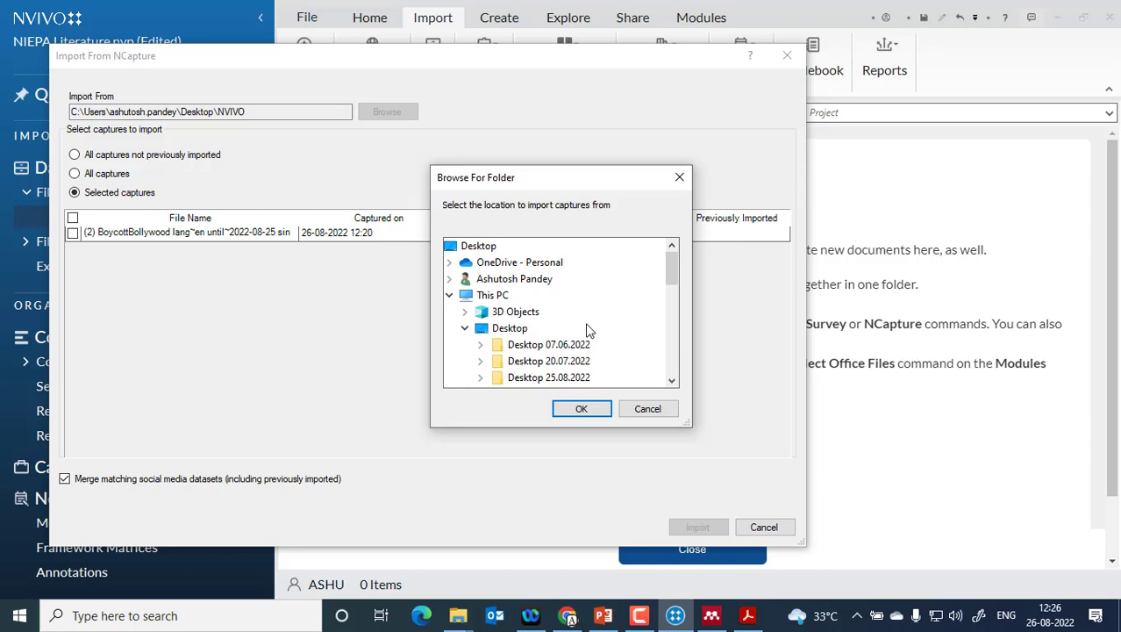
{"action": "scroll", "coordinate": [590, 329], "scroll_direction": "down", "scroll_amount": 1}
{"action": "scroll", "coordinate": [589, 330], "scroll_direction": "down", "scroll_amount": 1}
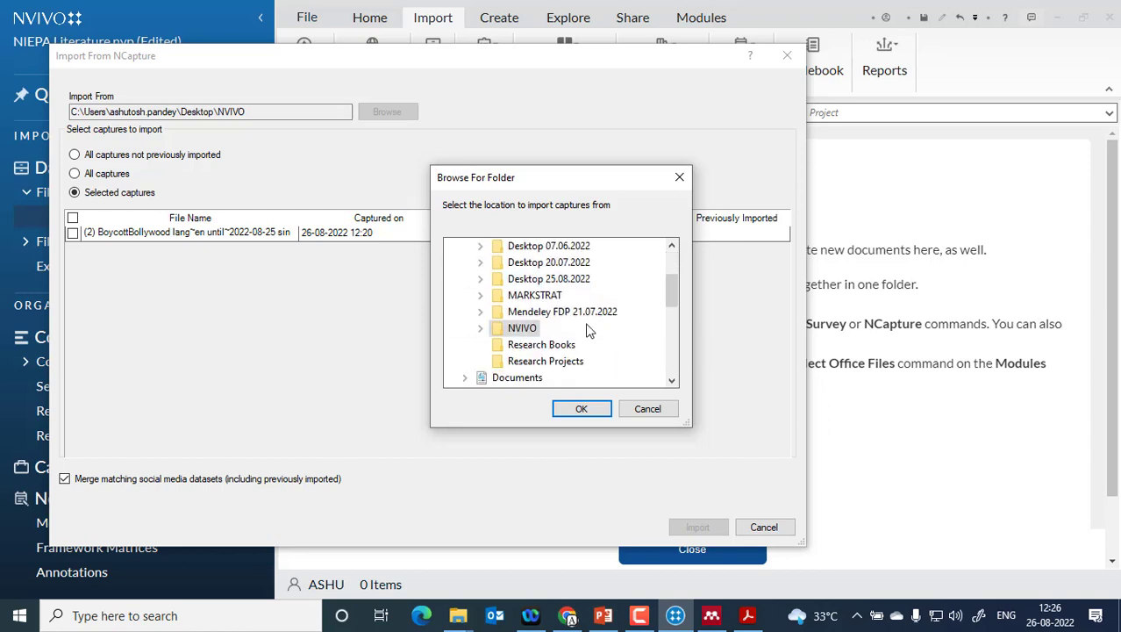
{"action": "double_click", "coordinate": [522, 328]}
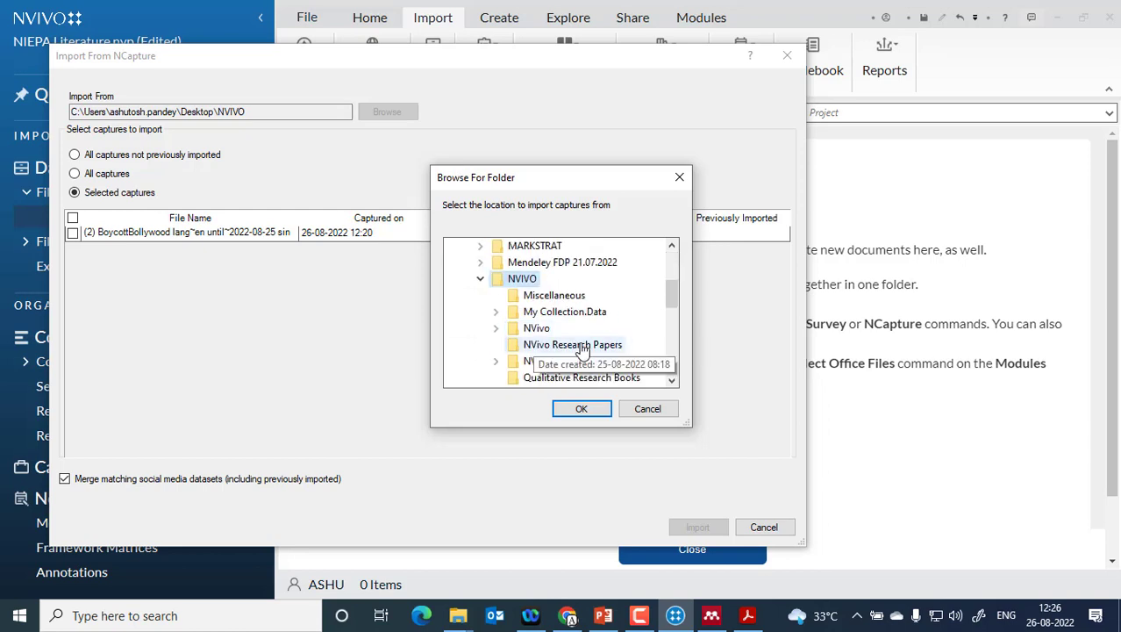
{"action": "scroll", "coordinate": [579, 347], "scroll_direction": "down", "scroll_amount": 1}
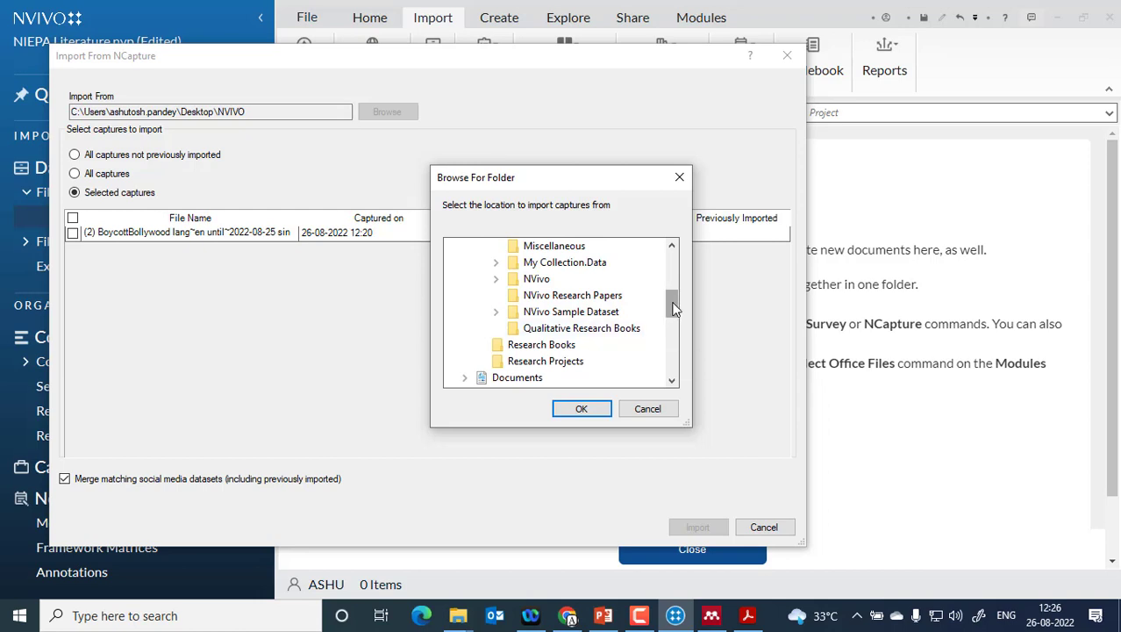
{"action": "left_click_drag", "start_coordinate": [673, 306], "coordinate": [673, 302]}
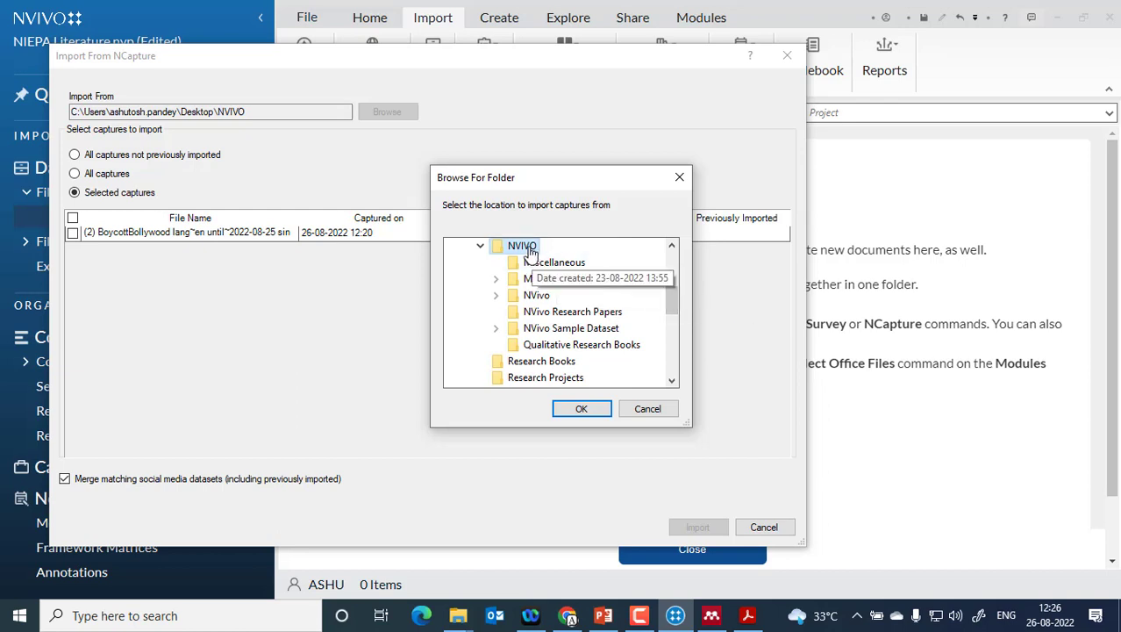
{"action": "left_click", "coordinate": [587, 409]}
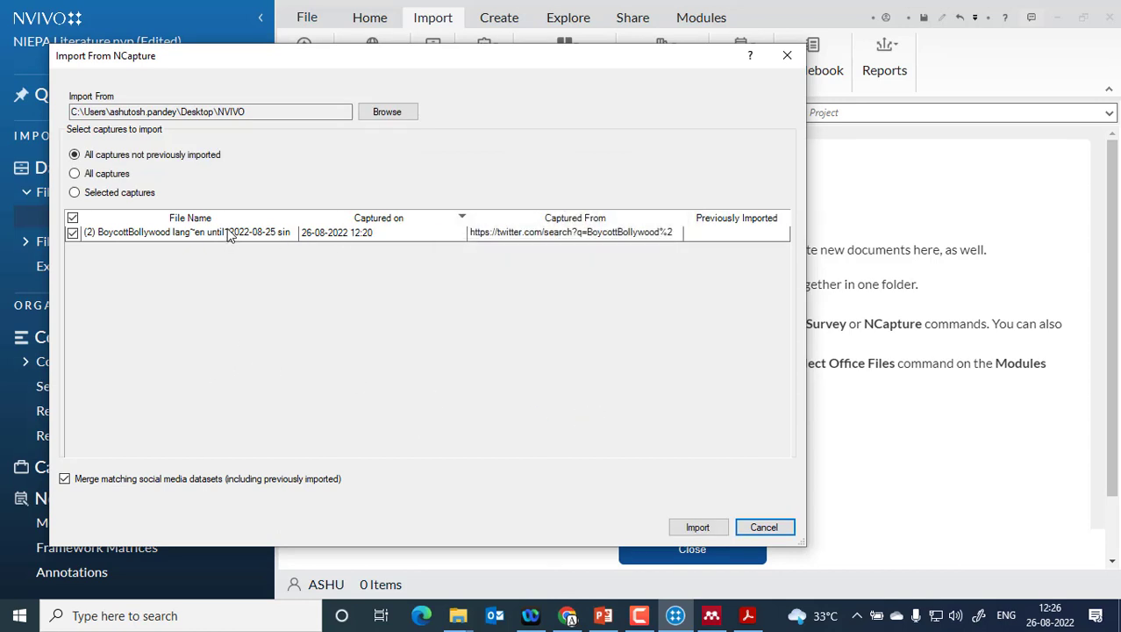
{"action": "left_click", "coordinate": [220, 276]}
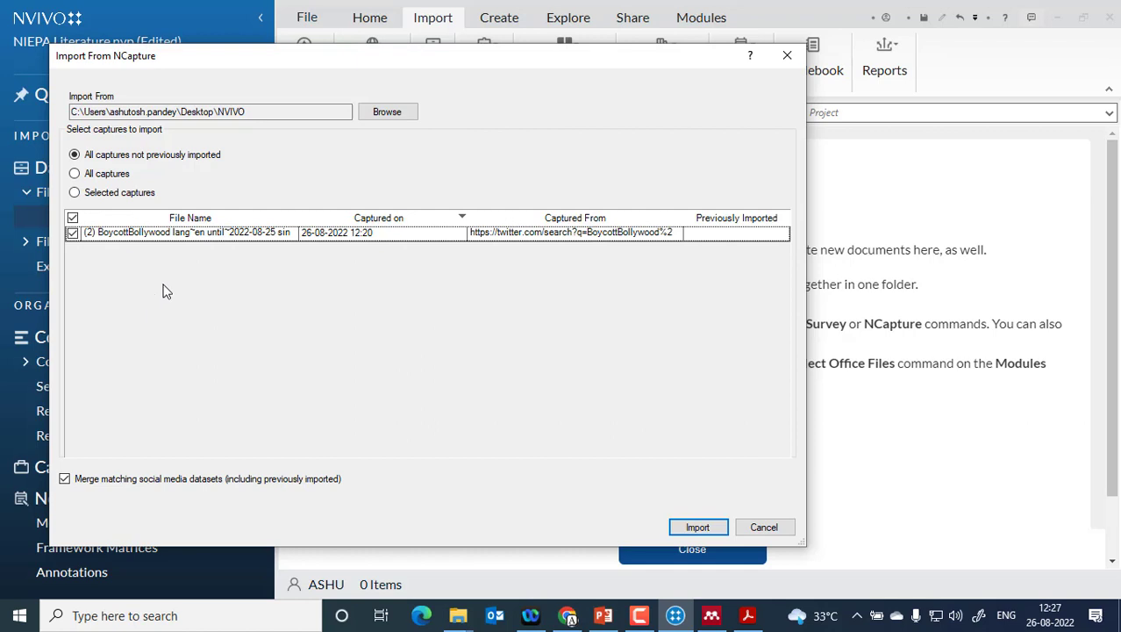
{"action": "left_click", "coordinate": [699, 526]}
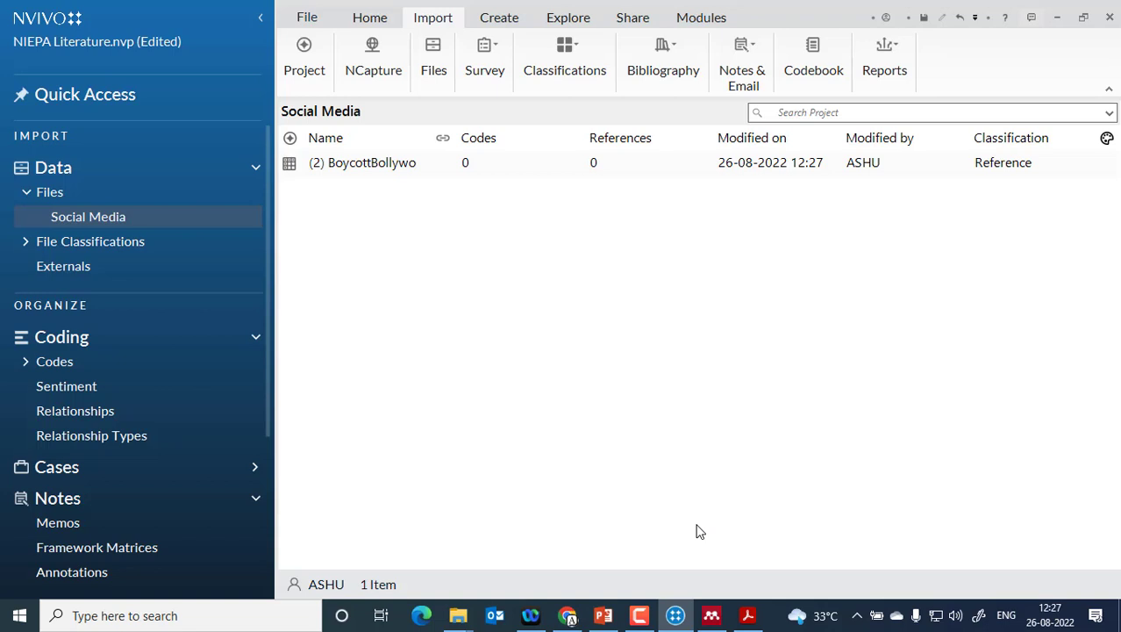
Open the imported BoycottBollywood dataset of 17961 records, then bring up the Research Designs slides.
{"action": "double_click", "coordinate": [363, 165]}
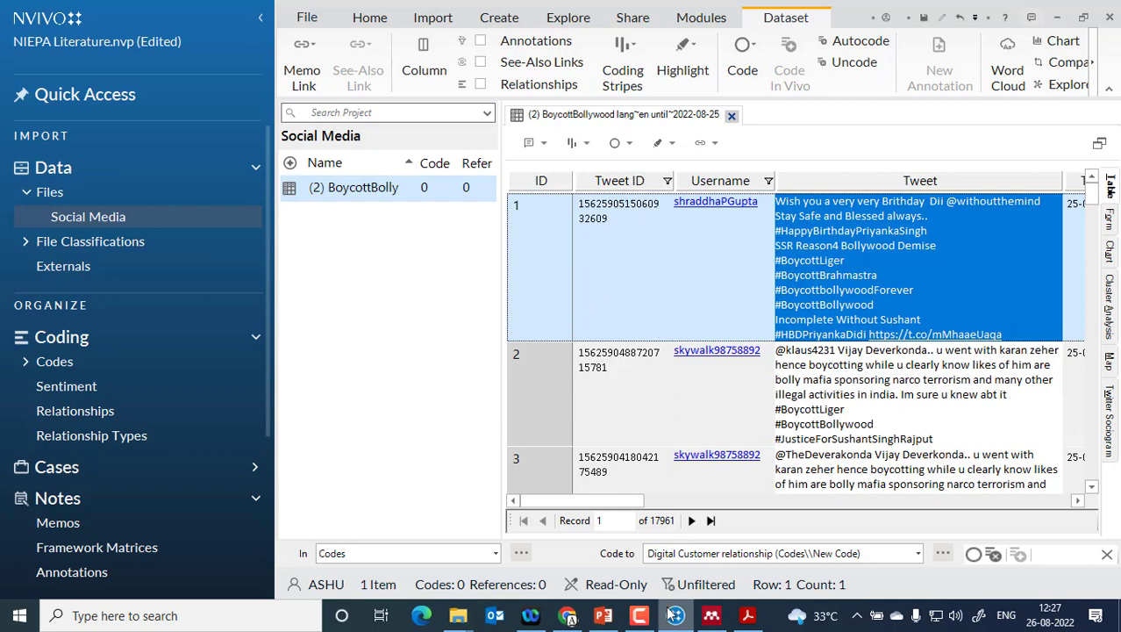
{"action": "left_click", "coordinate": [609, 625]}
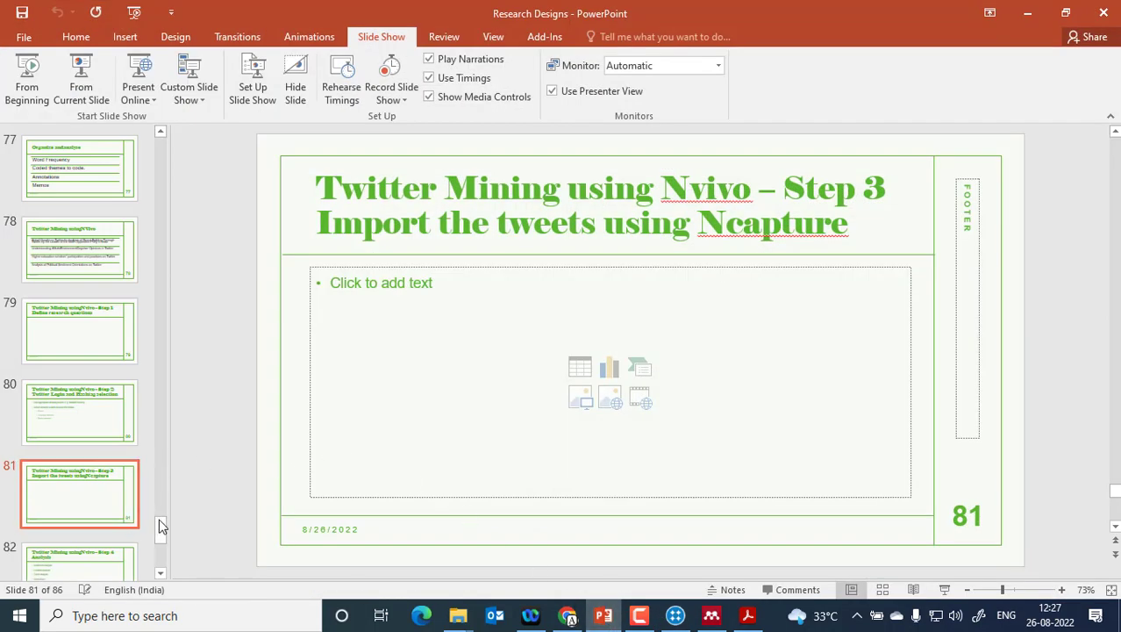
Show slide 82 listing the Step 4 analysis types, then minimise PowerPoint to reveal NVivo.
{"action": "left_click", "coordinate": [161, 573]}
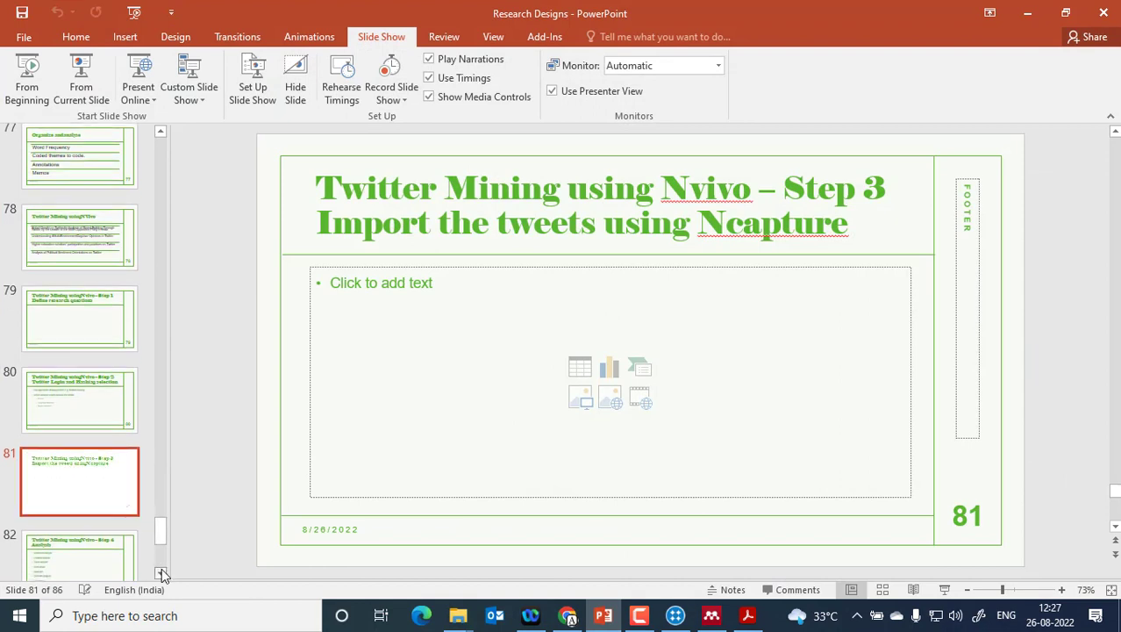
{"action": "left_click", "coordinate": [99, 545]}
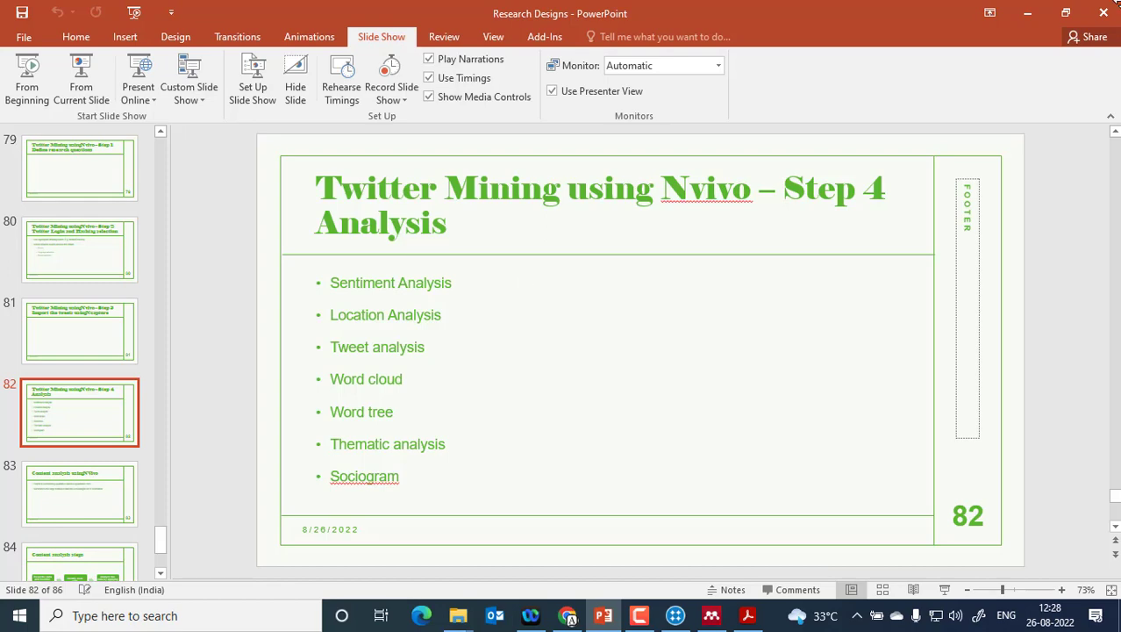
{"action": "left_click", "coordinate": [1028, 12]}
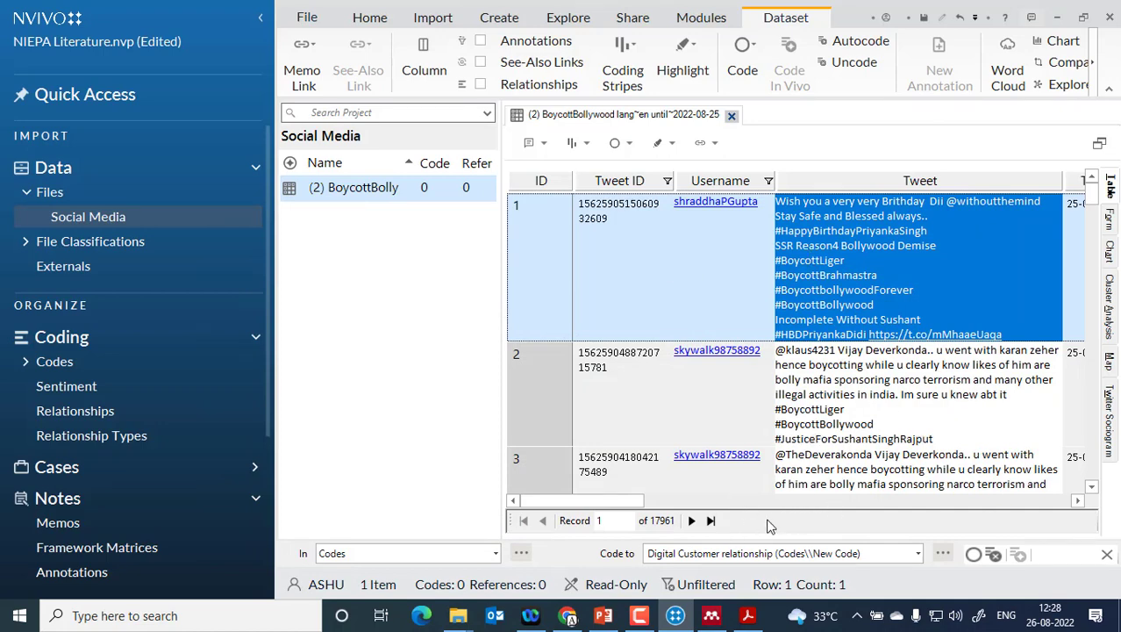
Scroll the dataset table sideways, then view it as a form and as a references-per-username chart.
{"action": "mouse_move", "coordinate": [611, 505]}
{"action": "left_mouse_down"}
{"action": "mouse_move", "coordinate": [807, 488]}
{"action": "mouse_move", "coordinate": [1108, 510]}
{"action": "mouse_move", "coordinate": [589, 500]}
{"action": "left_mouse_up"}
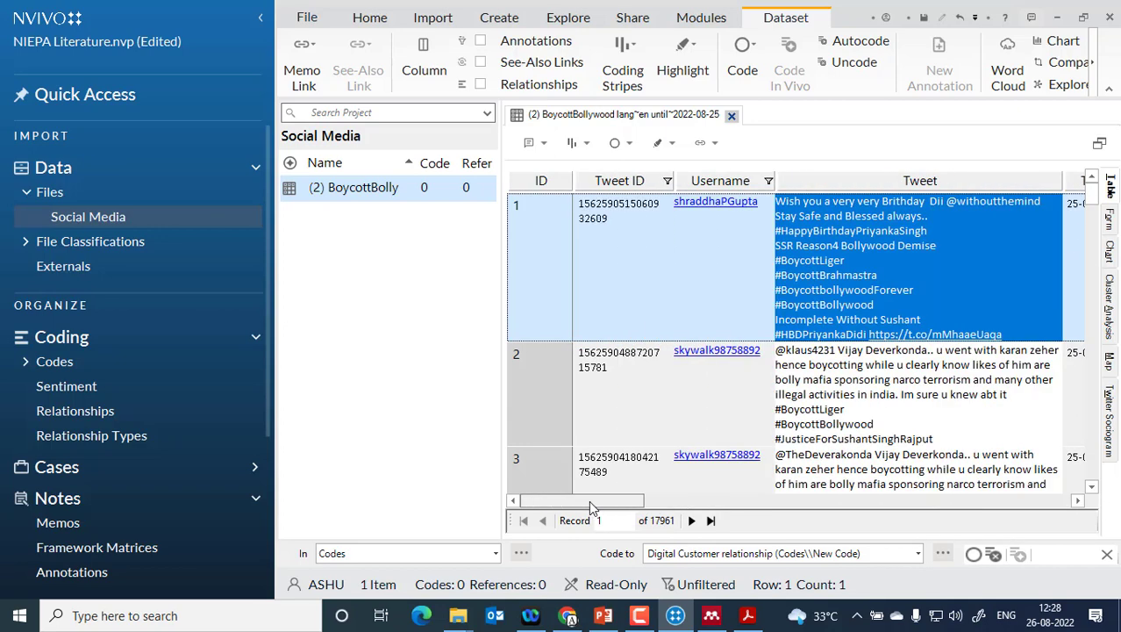
{"action": "left_click", "coordinate": [1108, 219]}
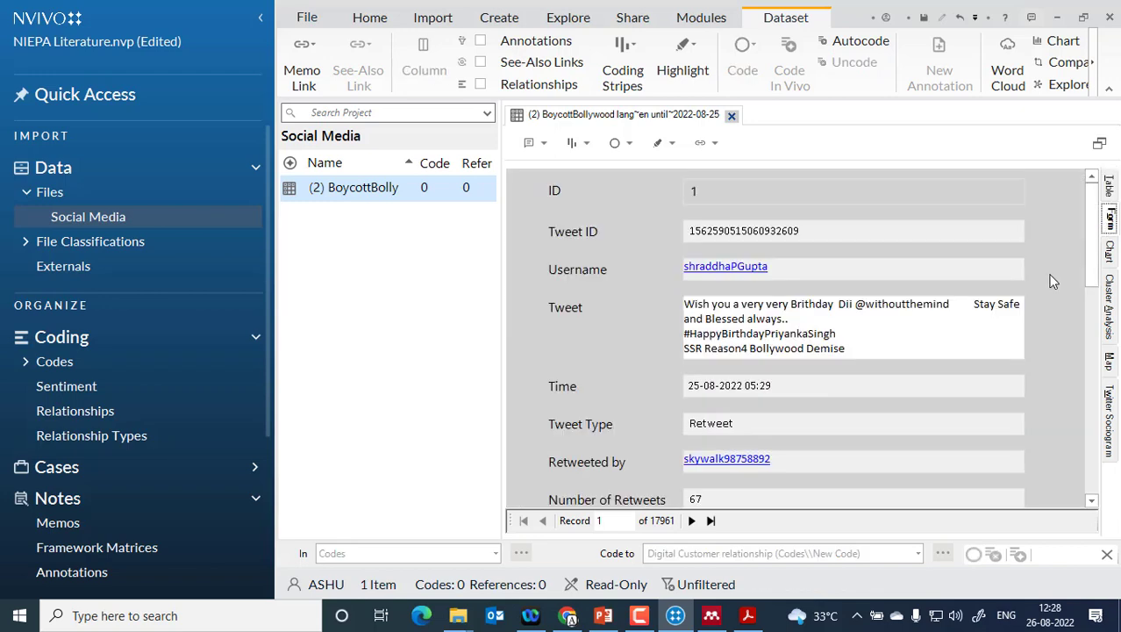
{"action": "left_click", "coordinate": [1110, 254]}
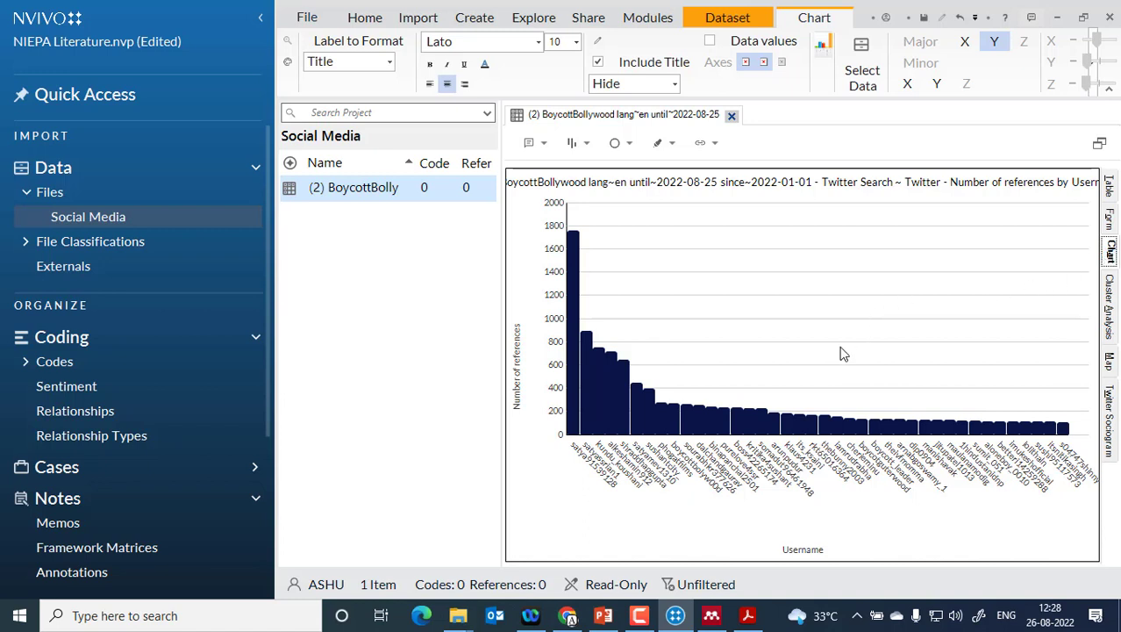
{"action": "left_click", "coordinate": [822, 45]}
{"action": "left_click", "coordinate": [822, 46]}
{"action": "left_click", "coordinate": [871, 55]}
{"action": "left_click", "coordinate": [870, 65]}
{"action": "left_click", "coordinate": [766, 125]}
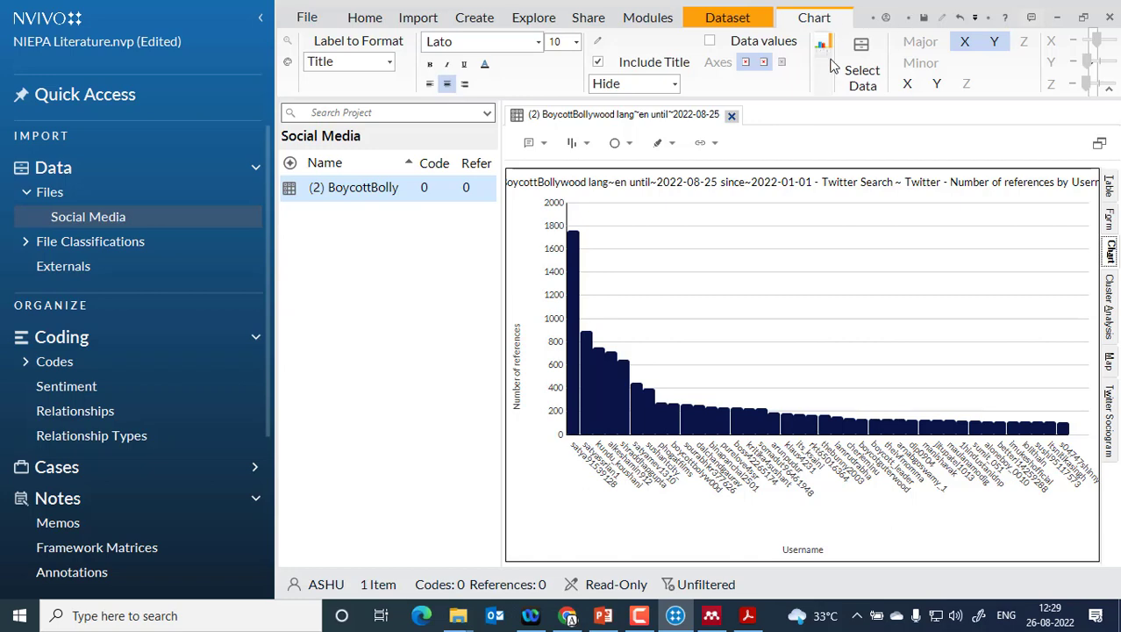
{"action": "left_click", "coordinate": [864, 77]}
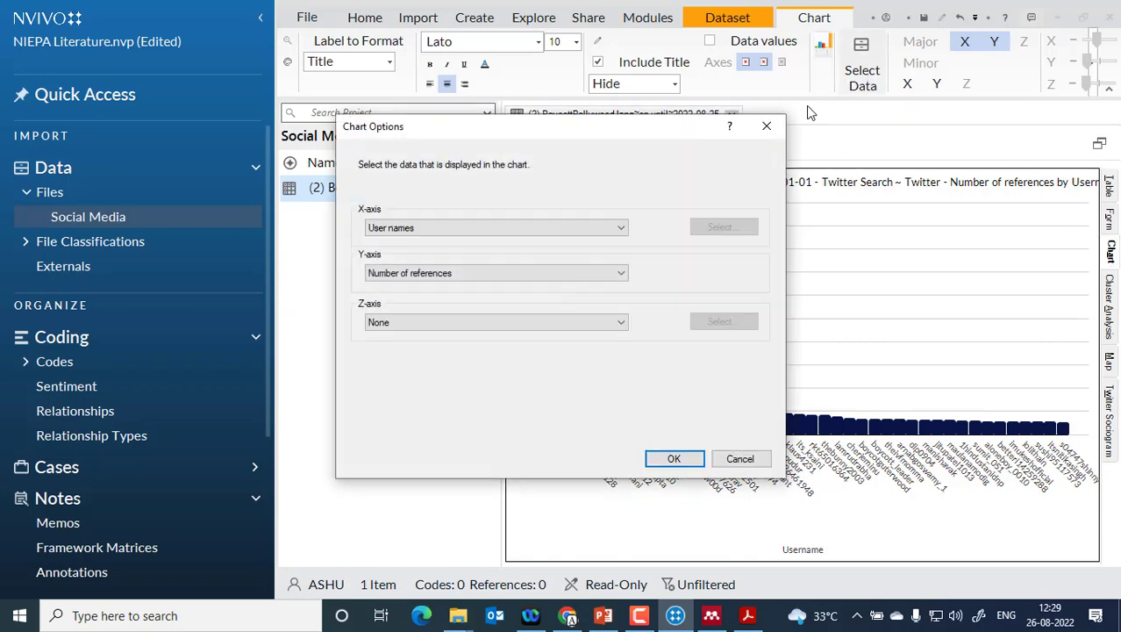
Set the chart's X-axis to Locations and its Y-axis to Number of references.
{"action": "left_click", "coordinate": [453, 230]}
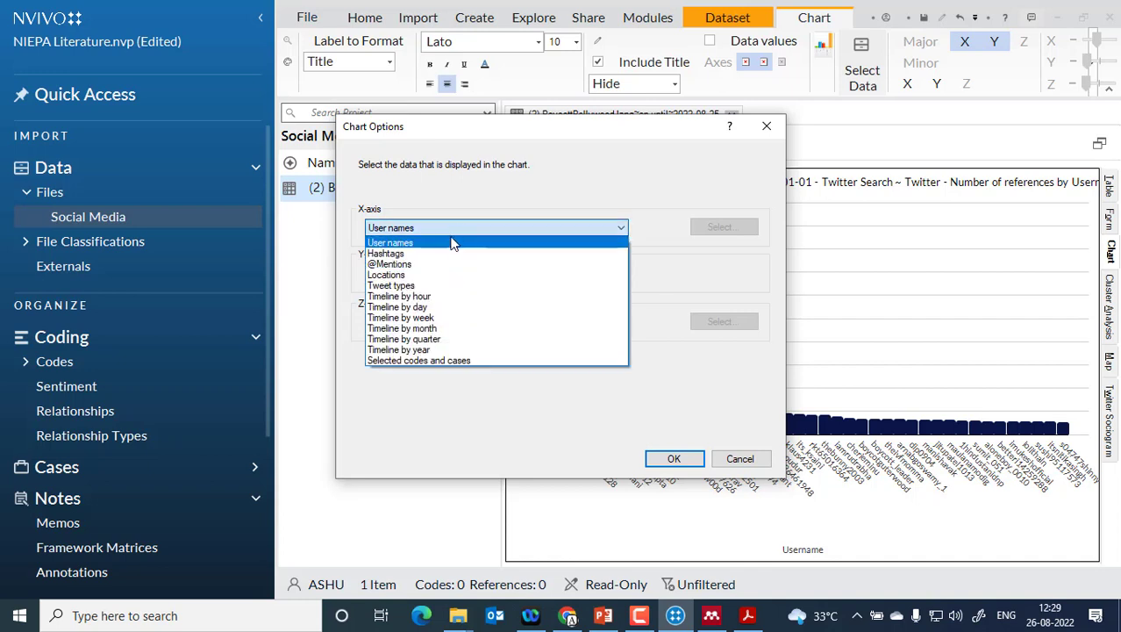
{"action": "left_click", "coordinate": [453, 276]}
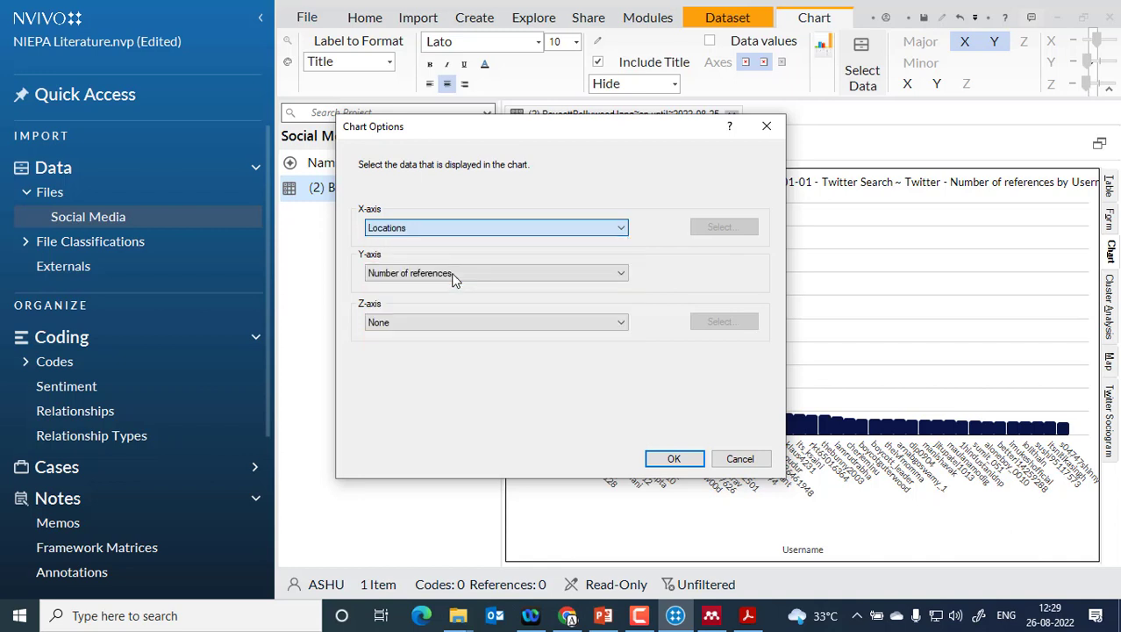
{"action": "left_click", "coordinate": [476, 276]}
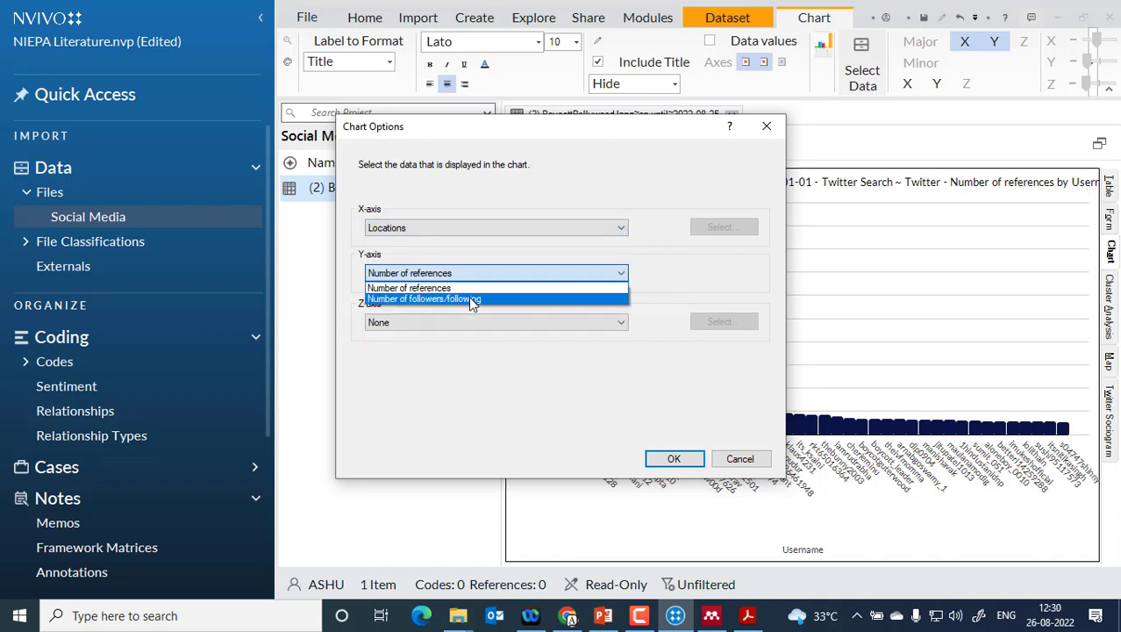
{"action": "left_click", "coordinate": [470, 298]}
{"action": "left_click", "coordinate": [492, 279]}
{"action": "left_click", "coordinate": [453, 287]}
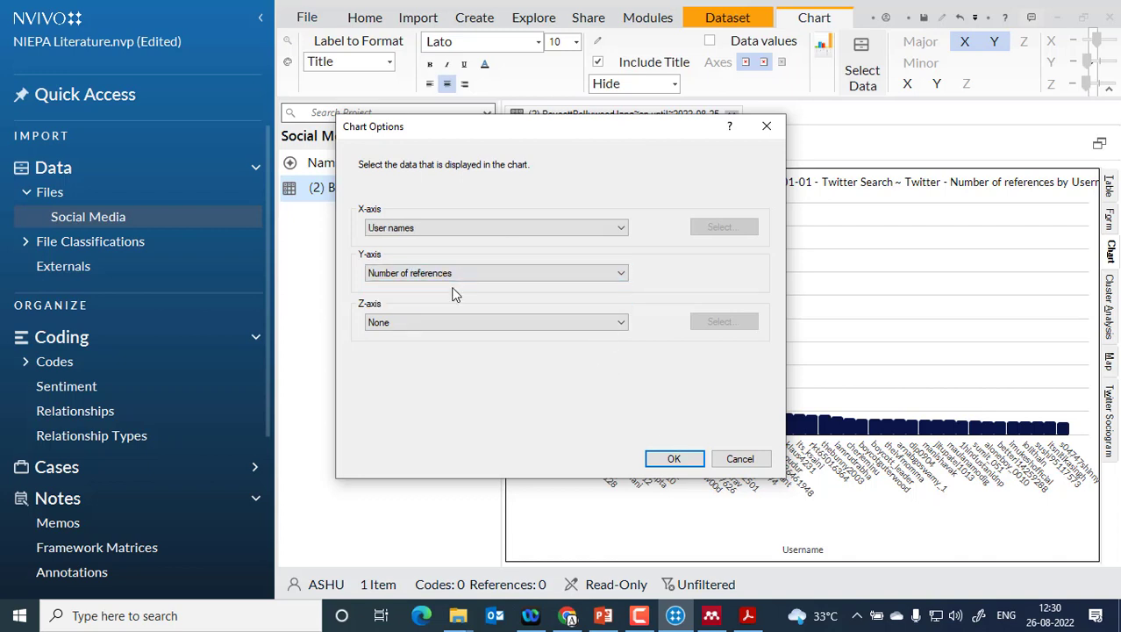
{"action": "left_click", "coordinate": [494, 227]}
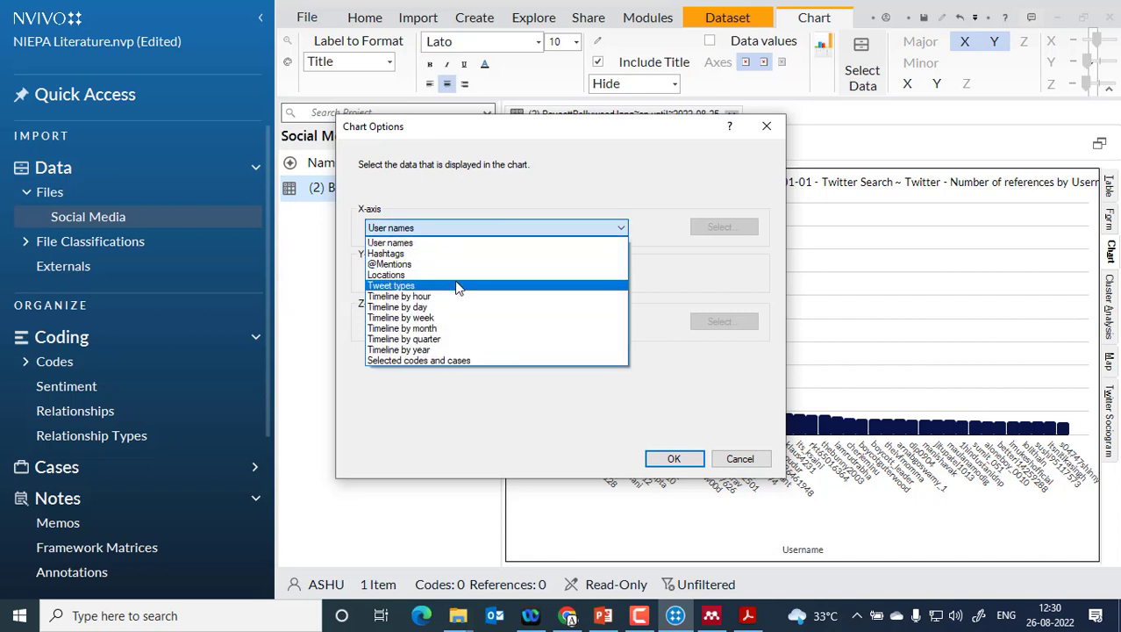
{"action": "left_click", "coordinate": [454, 276]}
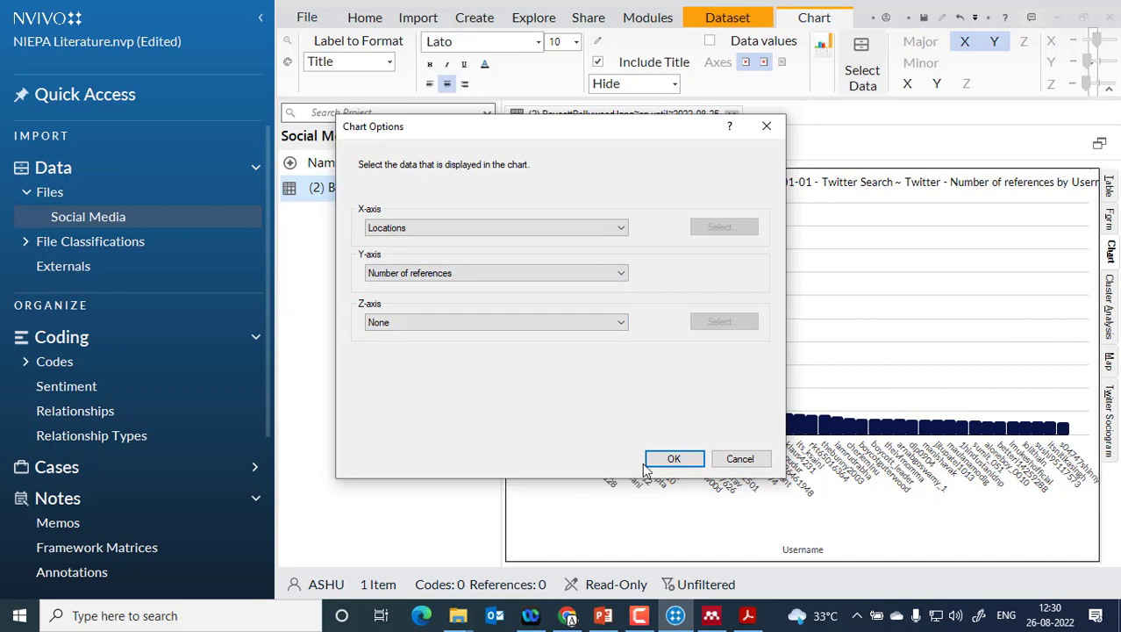
{"action": "left_click", "coordinate": [672, 459]}
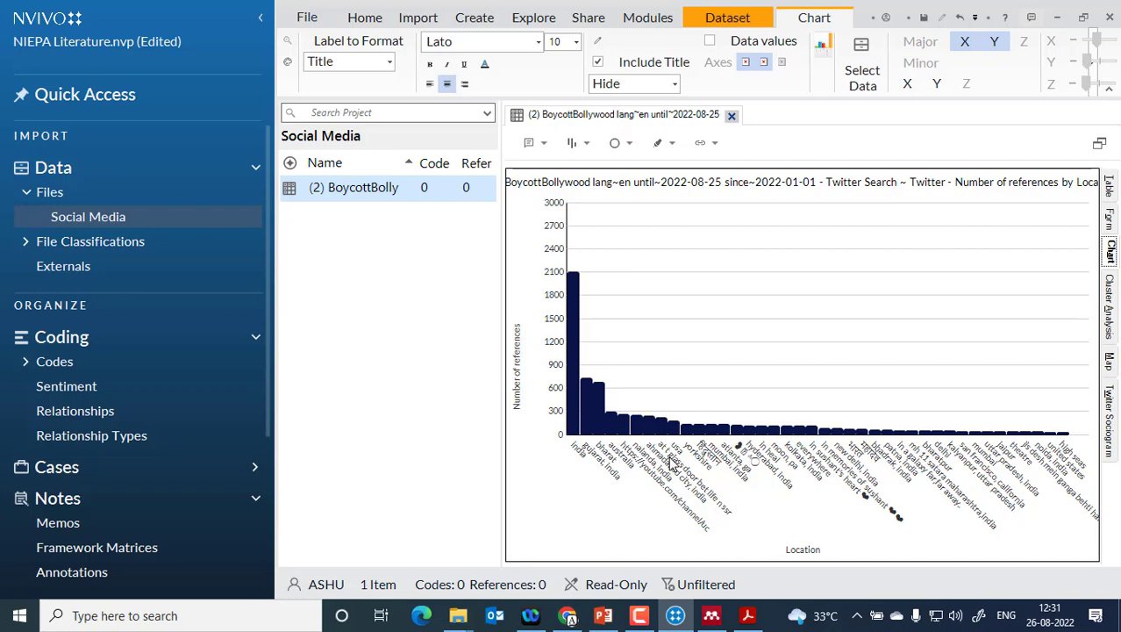
Review the chart's X-axis options without changes, then switch the dataset to the world map view.
{"action": "left_click", "coordinate": [863, 74]}
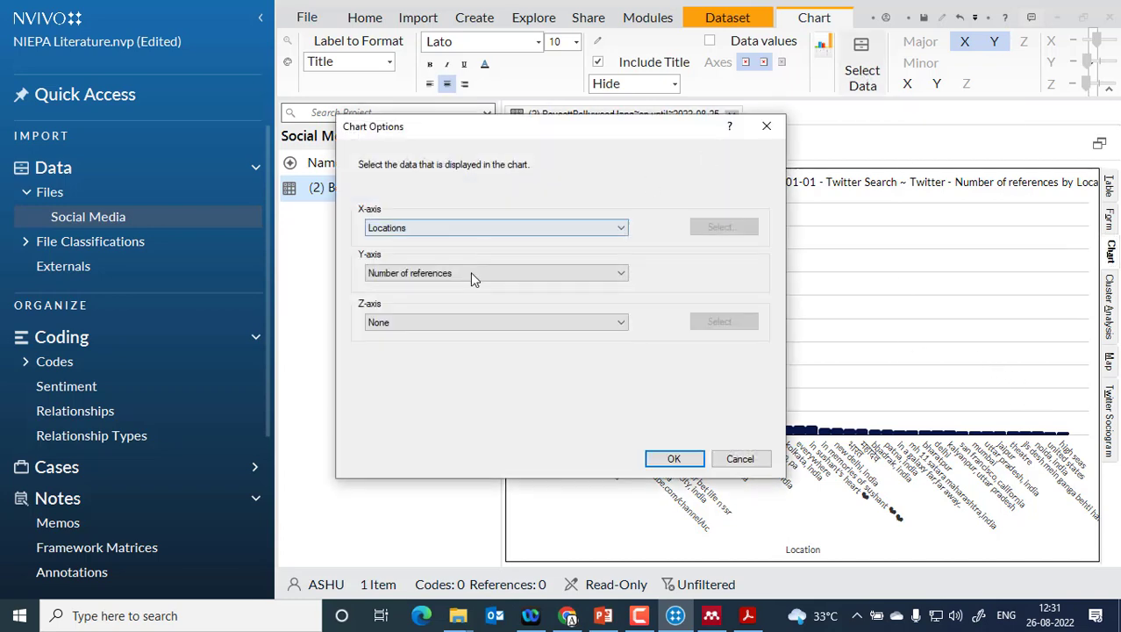
{"action": "left_click", "coordinate": [453, 229]}
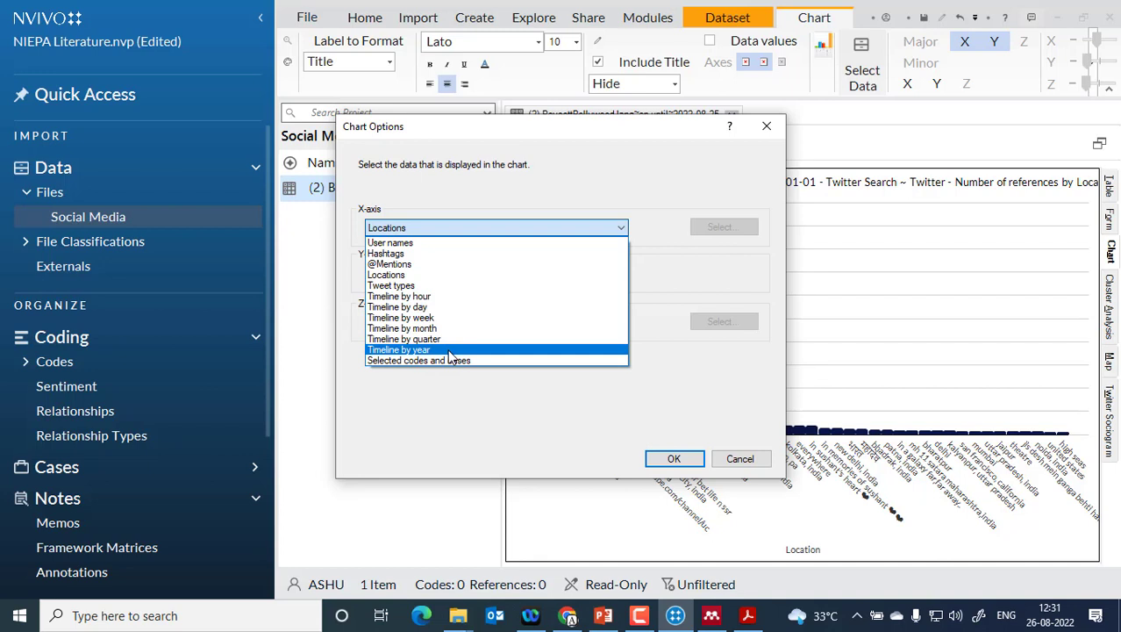
{"action": "left_click", "coordinate": [765, 126]}
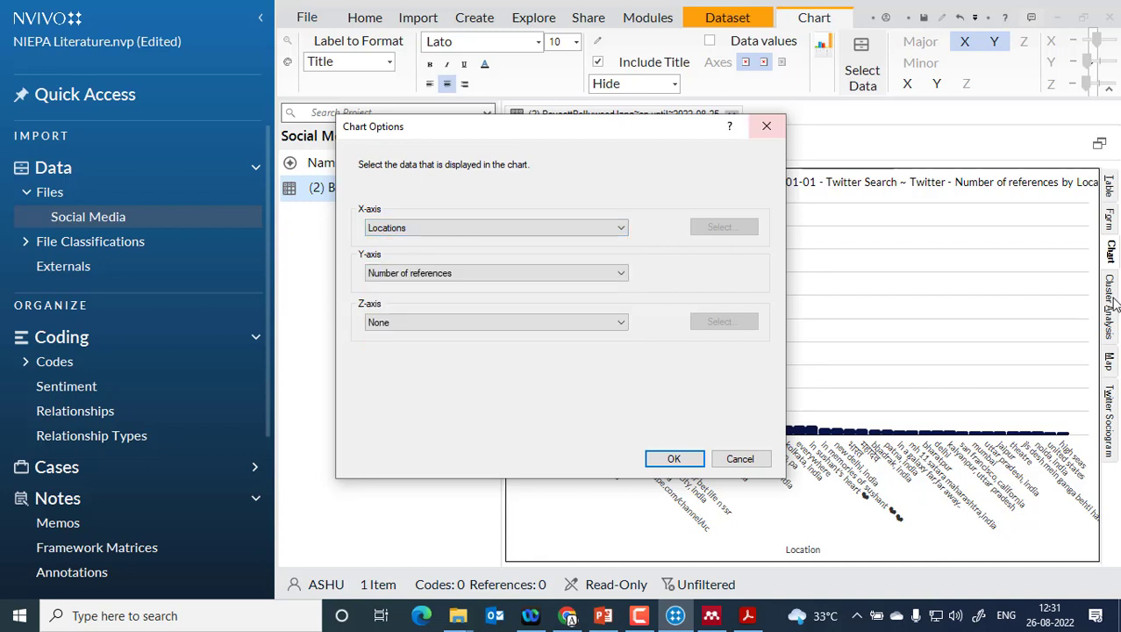
{"action": "left_click", "coordinate": [766, 127]}
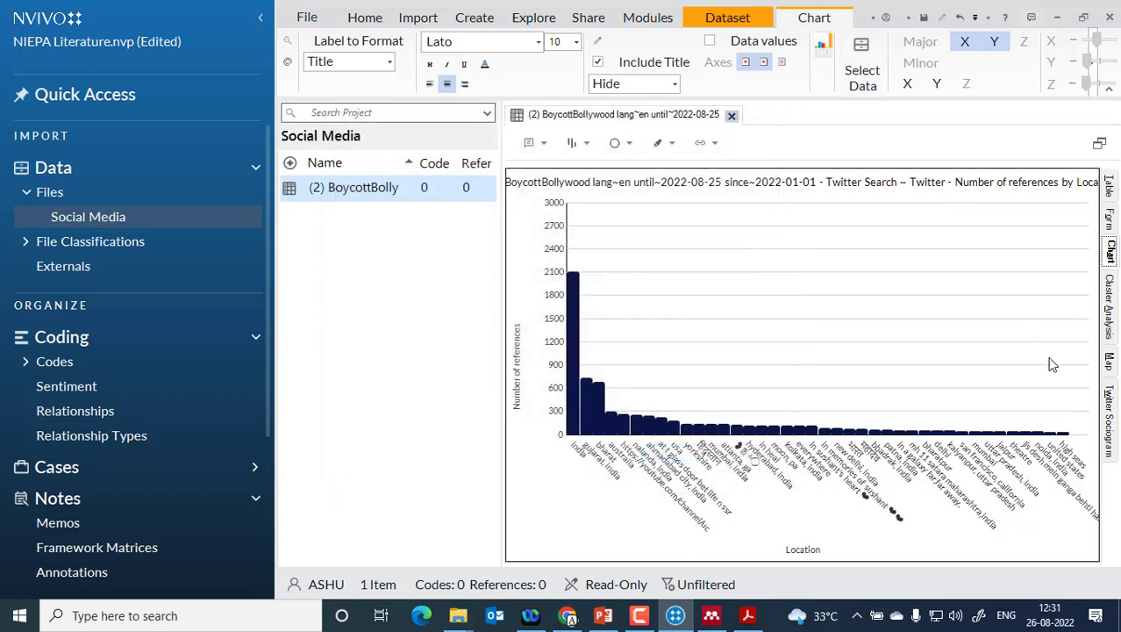
{"action": "left_click", "coordinate": [1111, 364]}
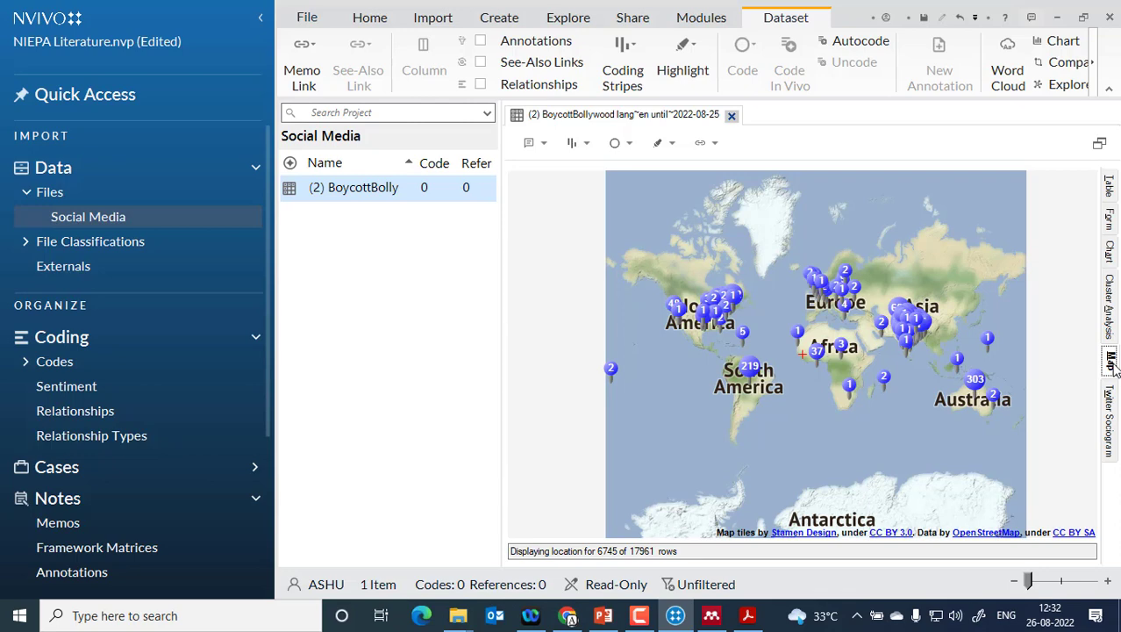
Zoom the tweet map between West Africa, the whole world and Central Africa.
{"action": "left_click", "coordinate": [1055, 581]}
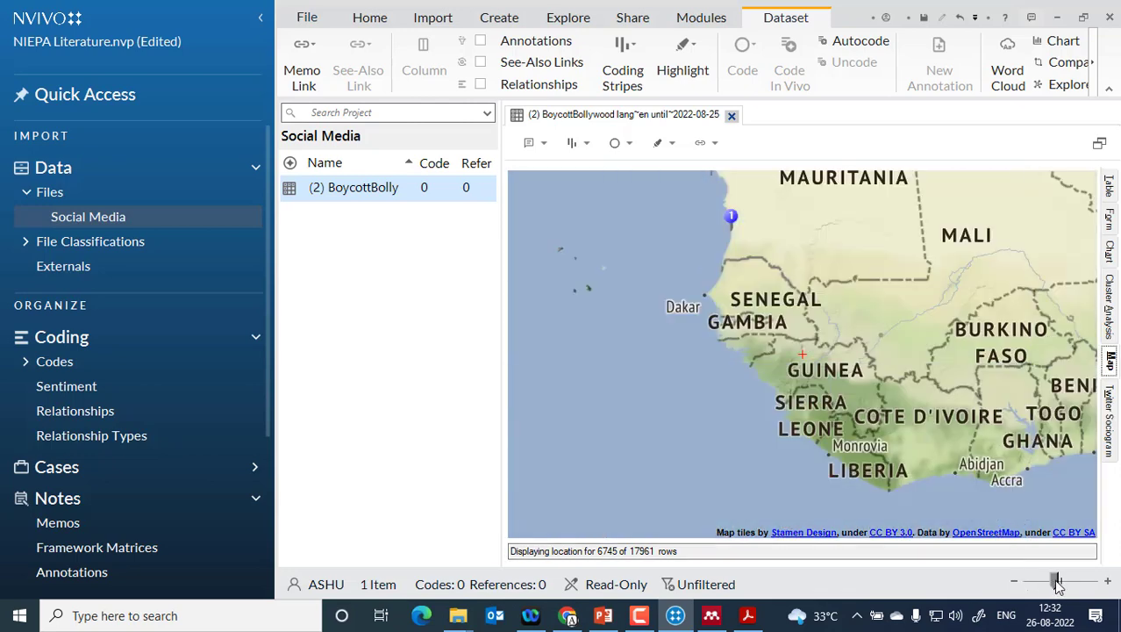
{"action": "left_click_drag", "start_coordinate": [1058, 582], "coordinate": [1050, 582]}
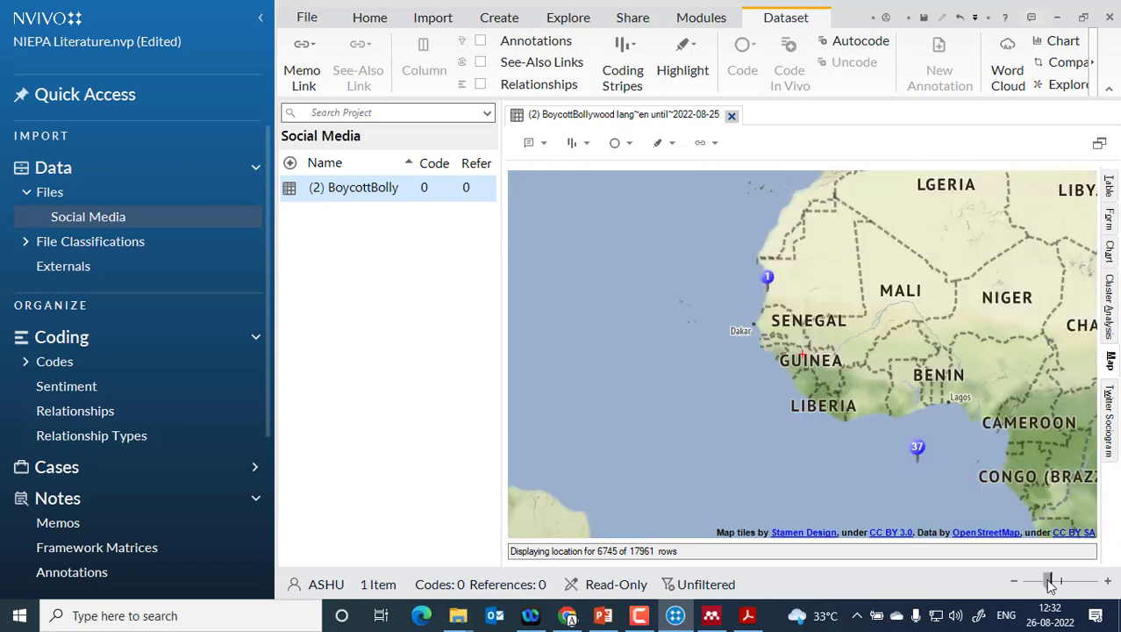
{"action": "left_click_drag", "start_coordinate": [1050, 581], "coordinate": [1041, 584]}
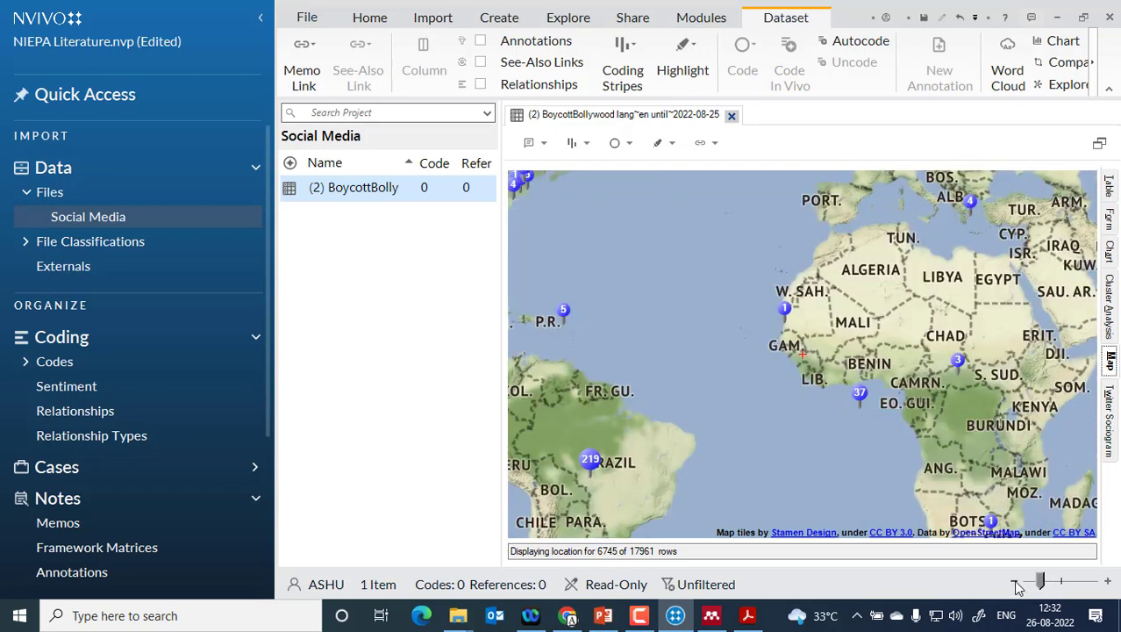
{"action": "left_click", "coordinate": [1016, 585]}
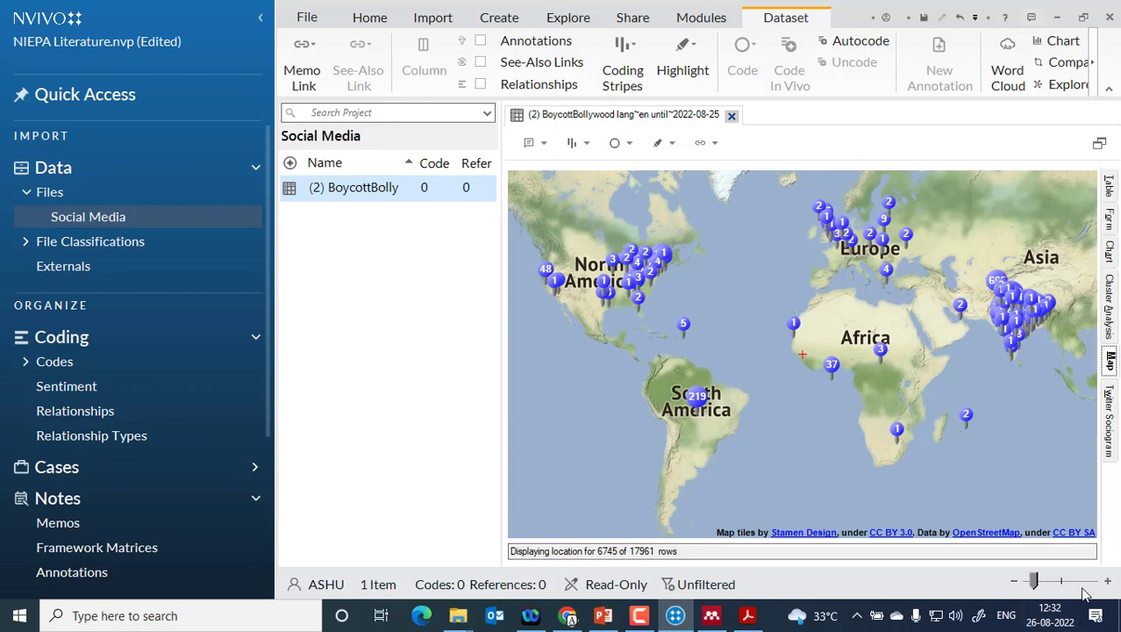
{"action": "double_click", "coordinate": [893, 392]}
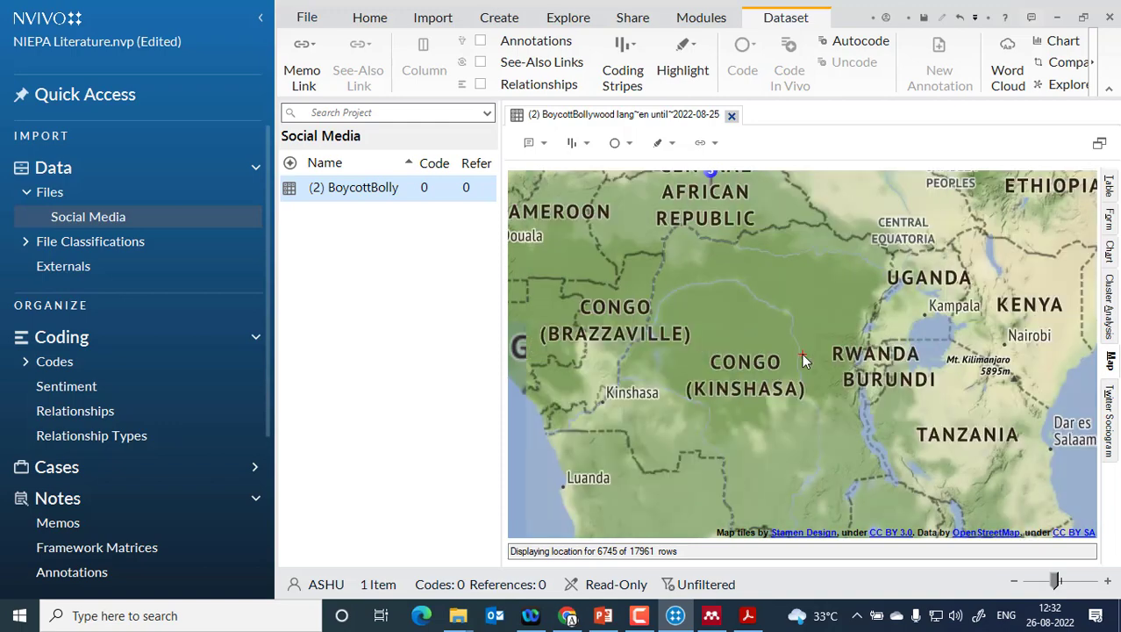
{"action": "scroll", "coordinate": [803, 356], "scroll_direction": "down", "scroll_amount": 2}
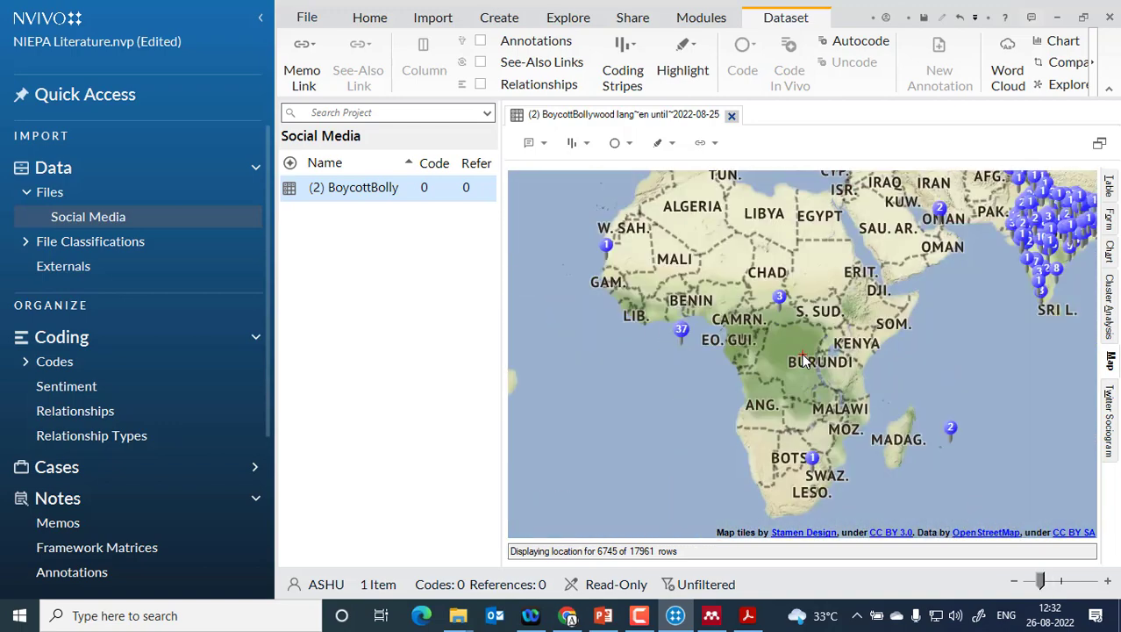
{"action": "scroll", "coordinate": [802, 355], "scroll_direction": "down", "scroll_amount": 2}
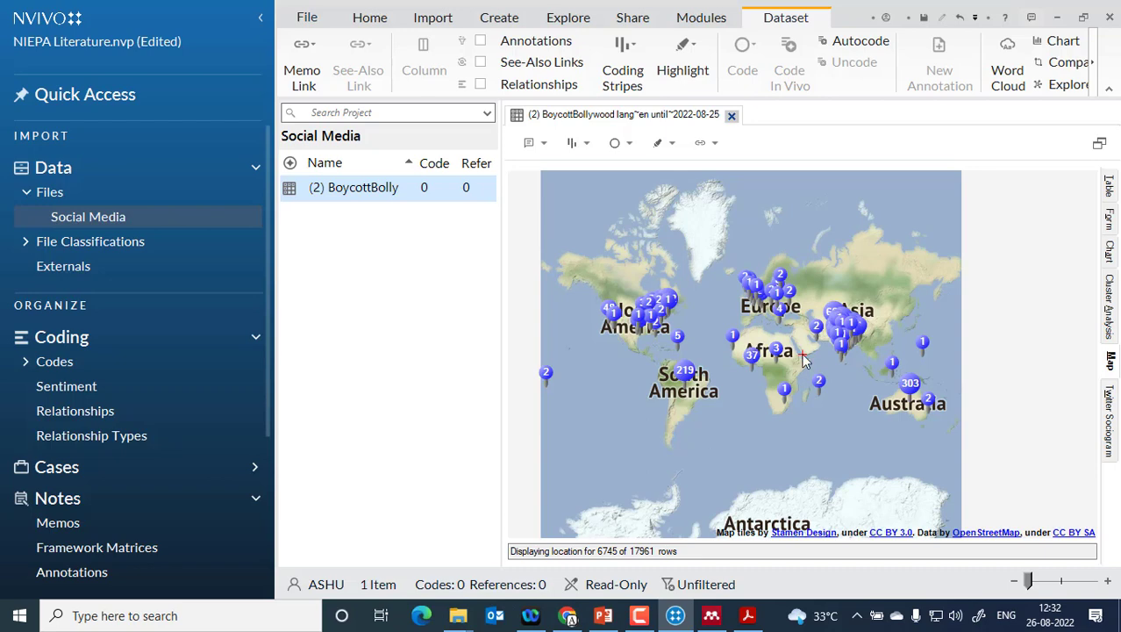
{"action": "scroll", "coordinate": [803, 355], "scroll_direction": "up", "scroll_amount": 3}
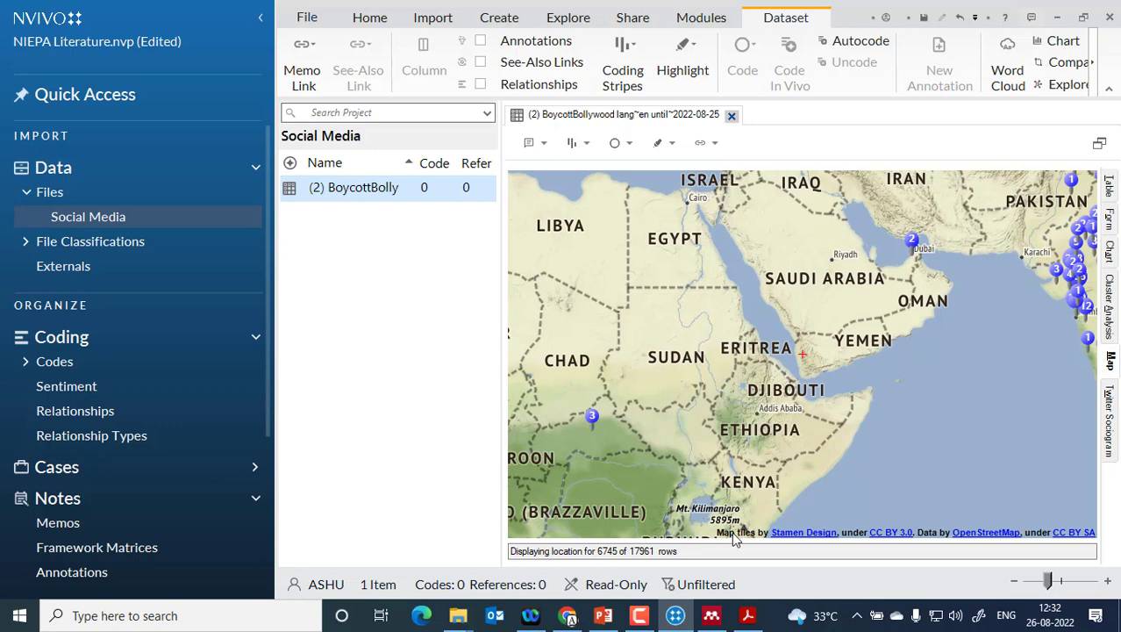
Check the map's right-click options, then zoom further toward the Horn of Africa.
{"action": "right_click", "coordinate": [971, 381]}
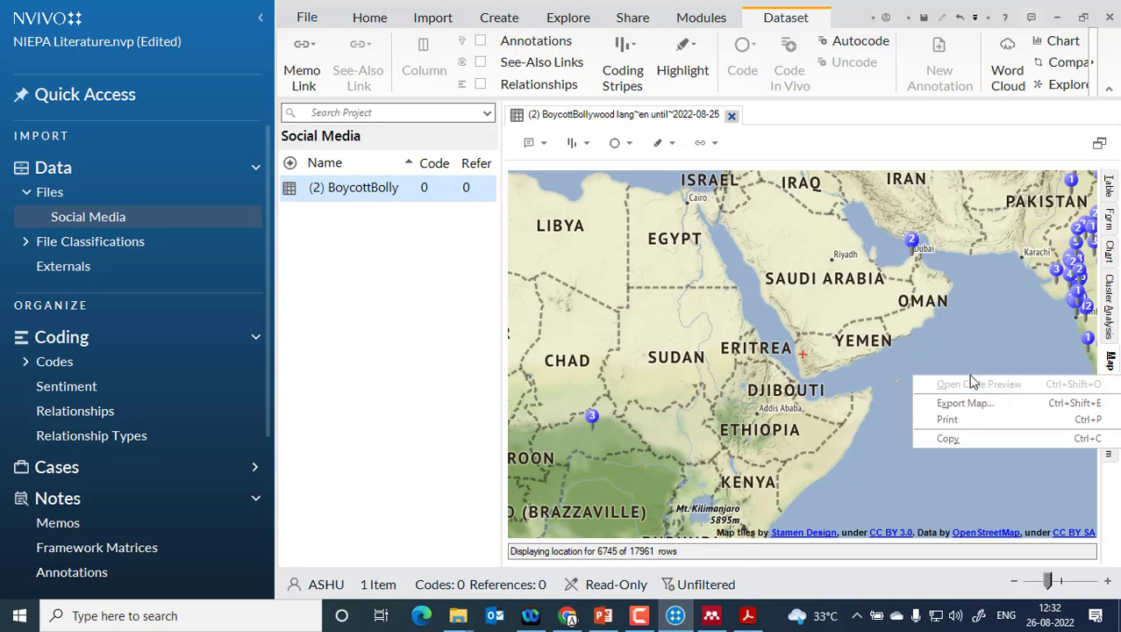
{"action": "right_click", "coordinate": [850, 309]}
{"action": "left_click", "coordinate": [833, 317]}
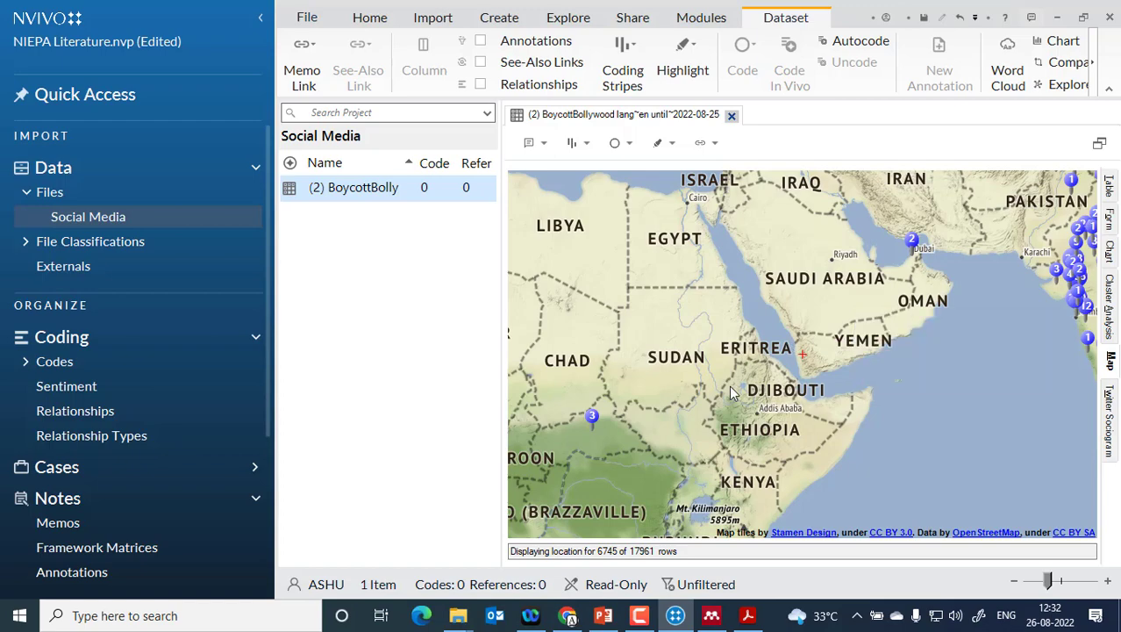
{"action": "mouse_move", "coordinate": [1047, 586]}
{"action": "left_mouse_down"}
{"action": "mouse_move", "coordinate": [1060, 586]}
{"action": "mouse_move", "coordinate": [1035, 586]}
{"action": "left_mouse_up"}
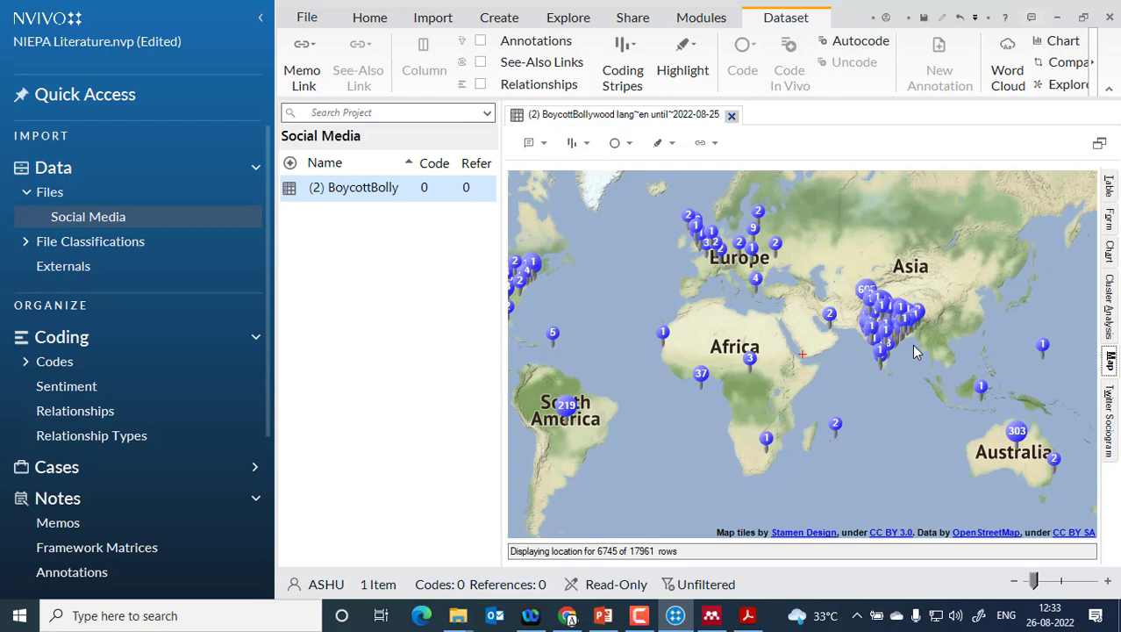
Export the tweet map as PNG image 'aa' to the Desktop and minimize NVivo.
{"action": "right_click", "coordinate": [689, 266]}
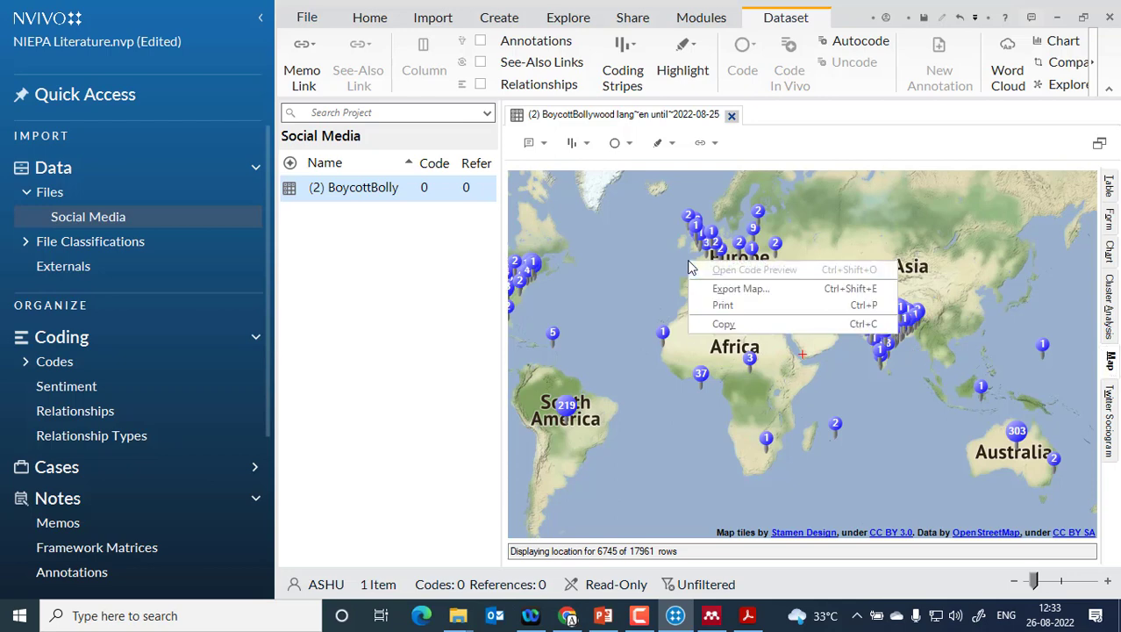
{"action": "left_click", "coordinate": [735, 292]}
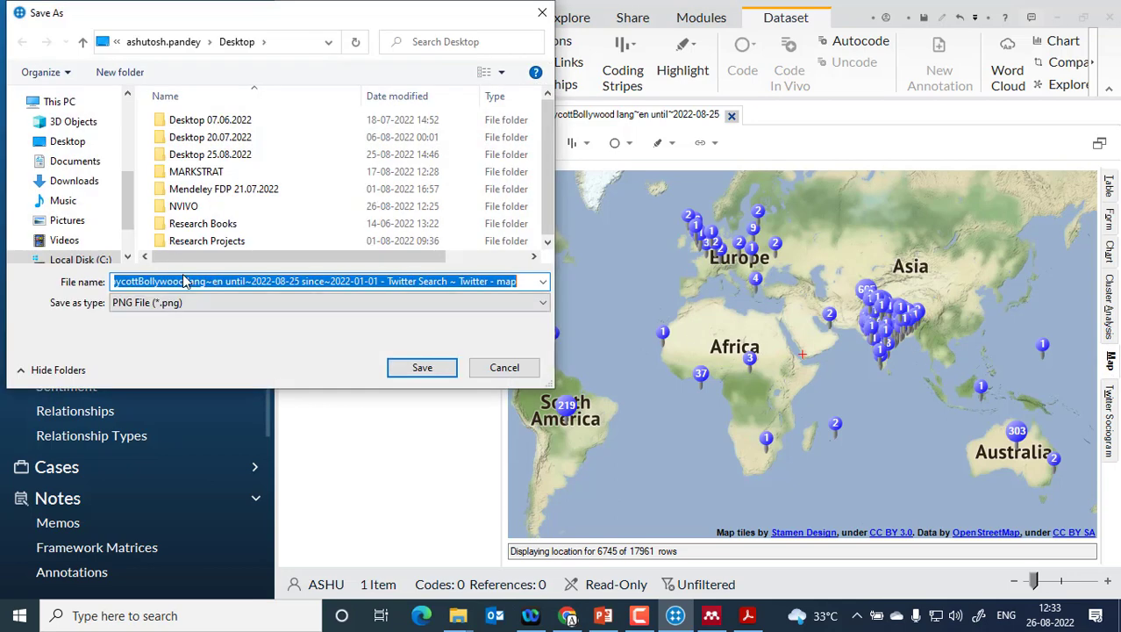
{"action": "type", "text": "aa"}
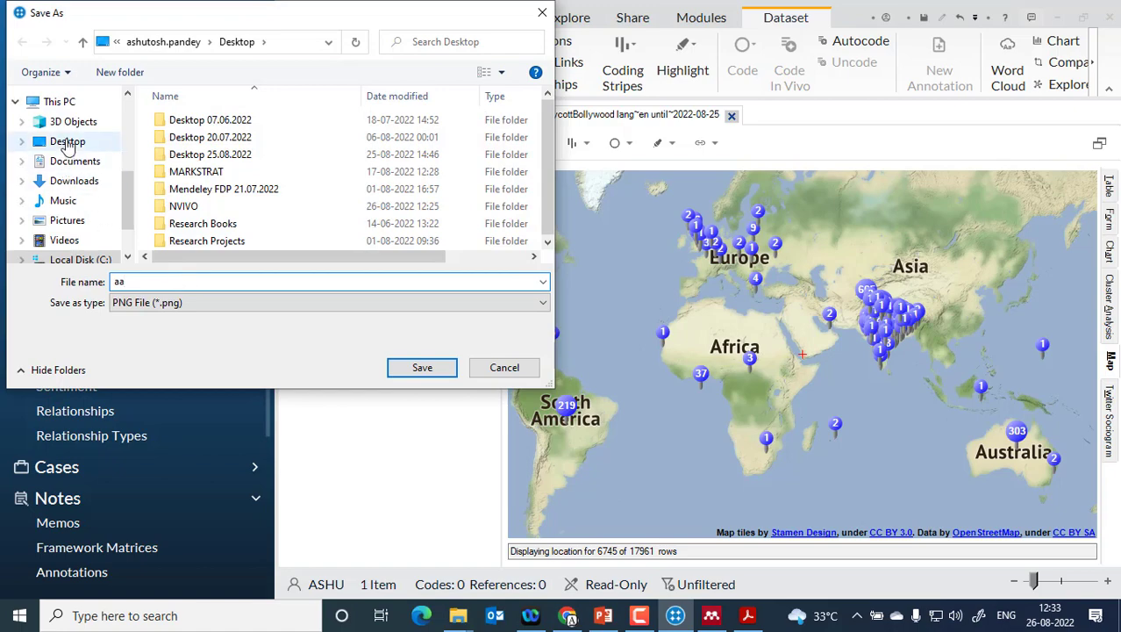
{"action": "left_click", "coordinate": [66, 140]}
{"action": "left_click", "coordinate": [422, 368]}
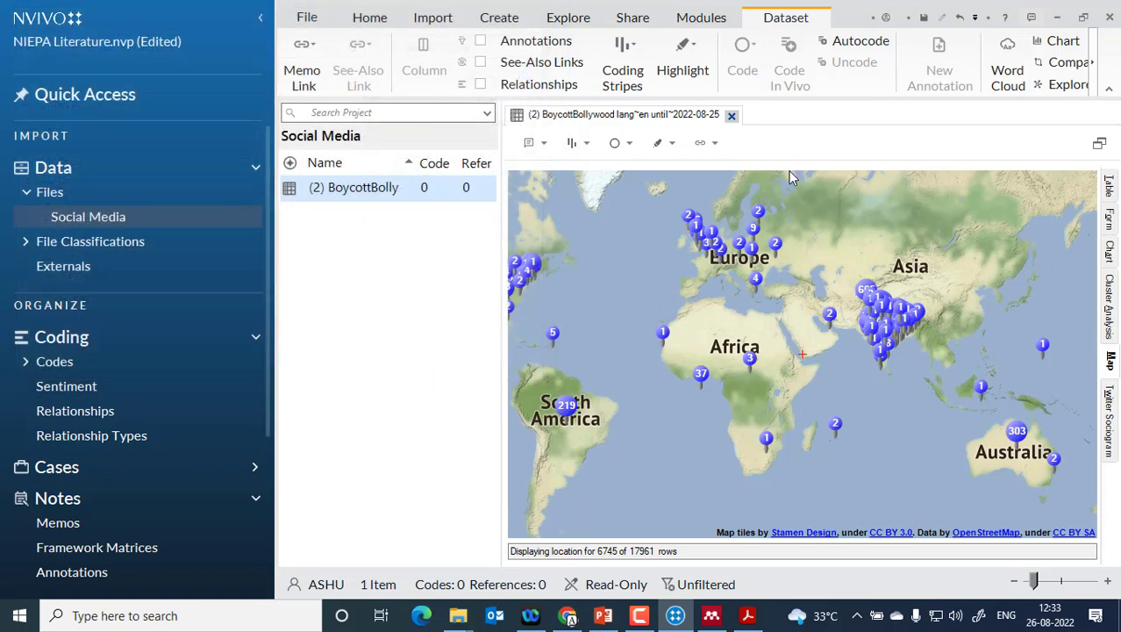
{"action": "left_click", "coordinate": [1060, 17]}
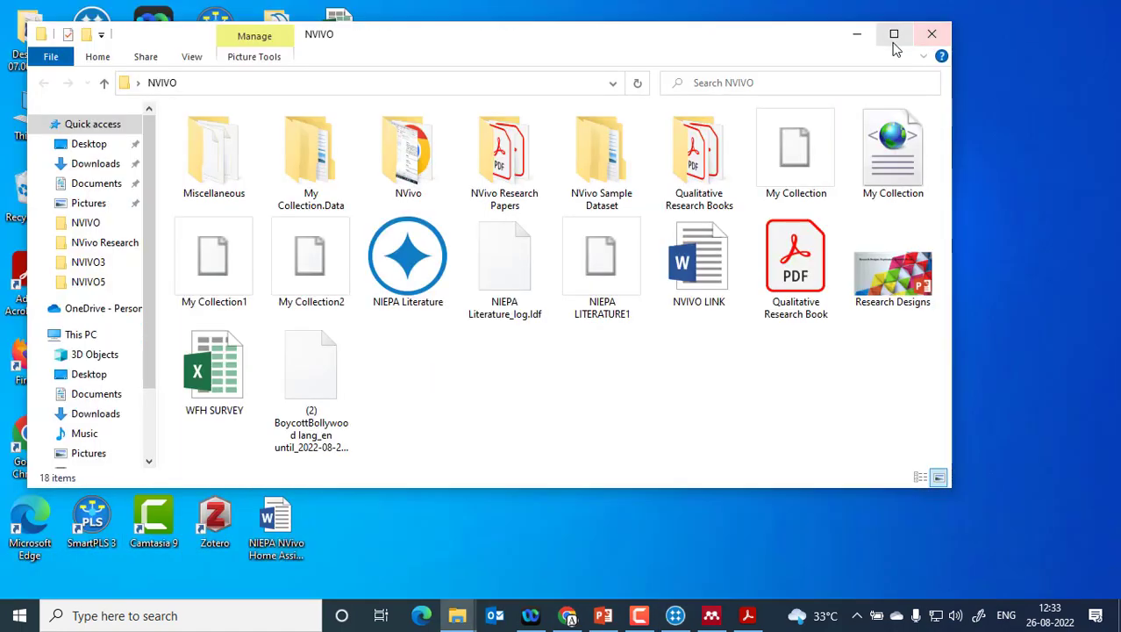
View the exported aa.png map in Photos from the desktop, then return to NVivo.
{"action": "left_click", "coordinate": [853, 34]}
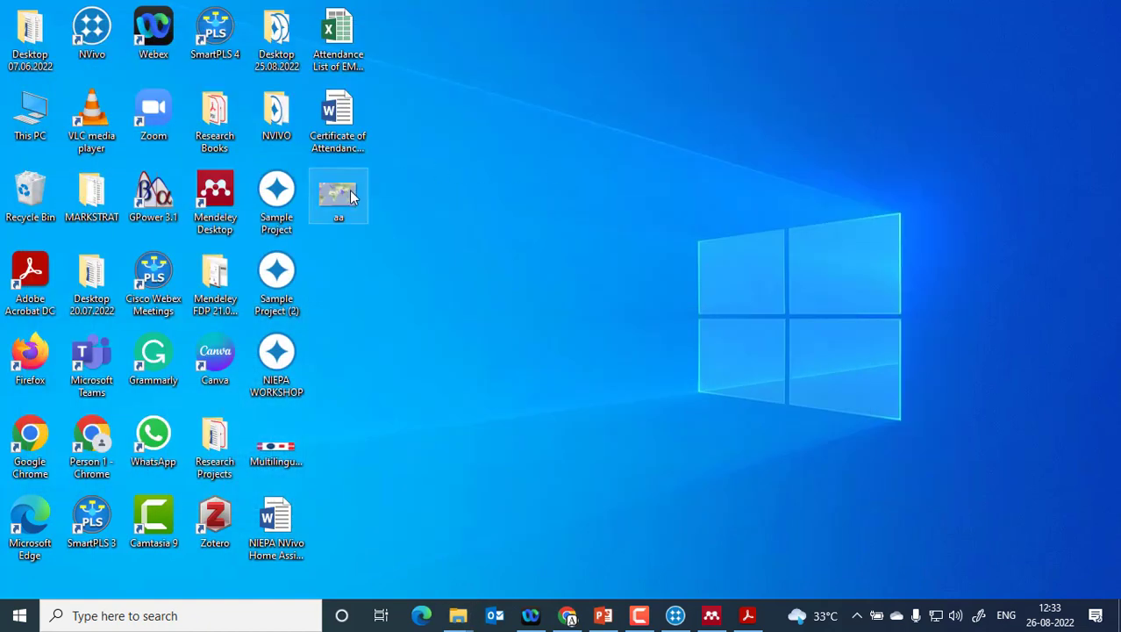
{"action": "double_click", "coordinate": [350, 191]}
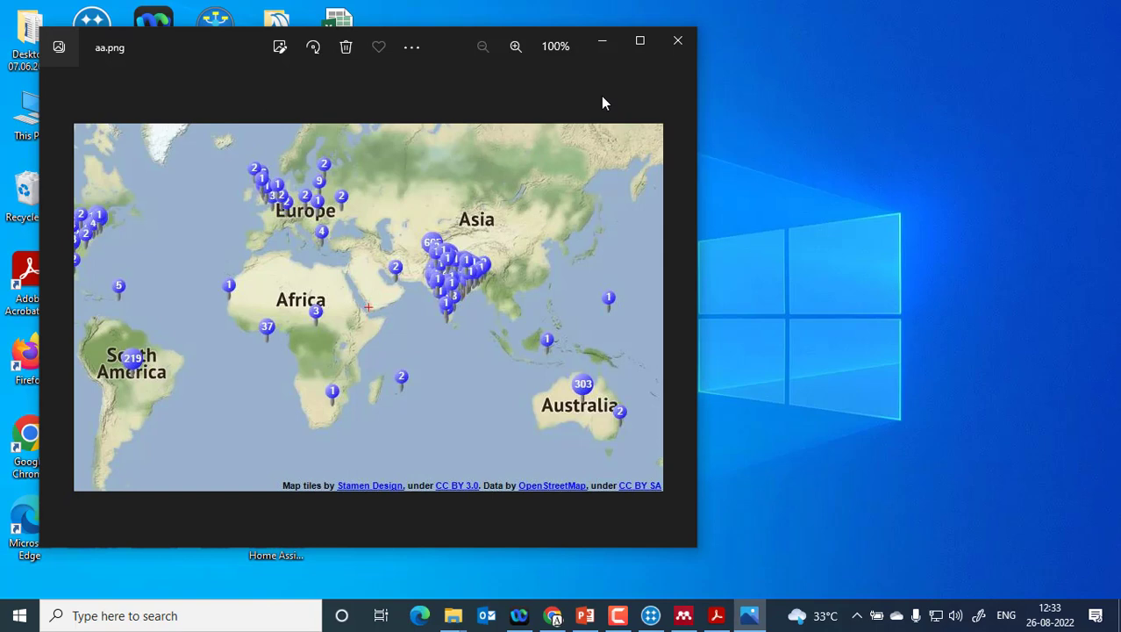
{"action": "left_click", "coordinate": [687, 49]}
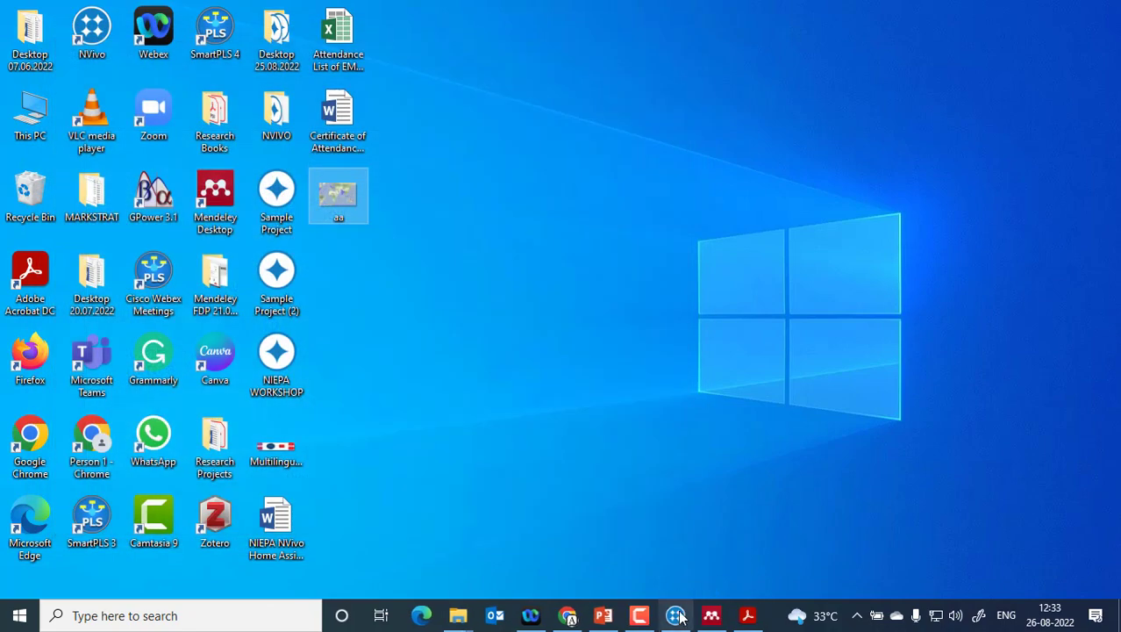
{"action": "left_click", "coordinate": [676, 616]}
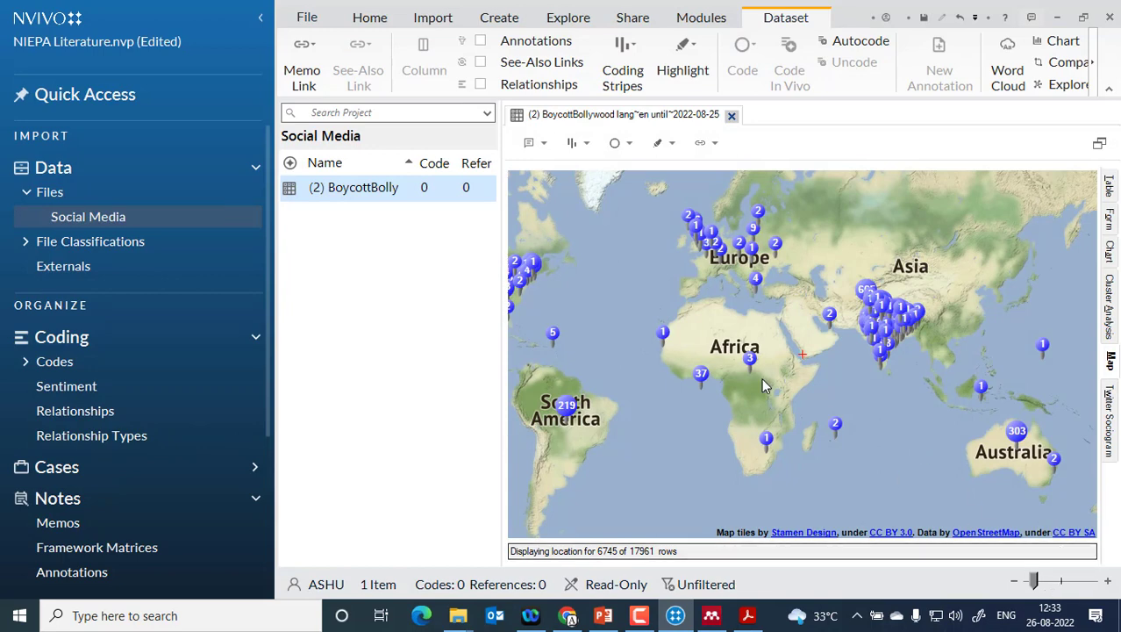
{"action": "left_click", "coordinate": [895, 317]}
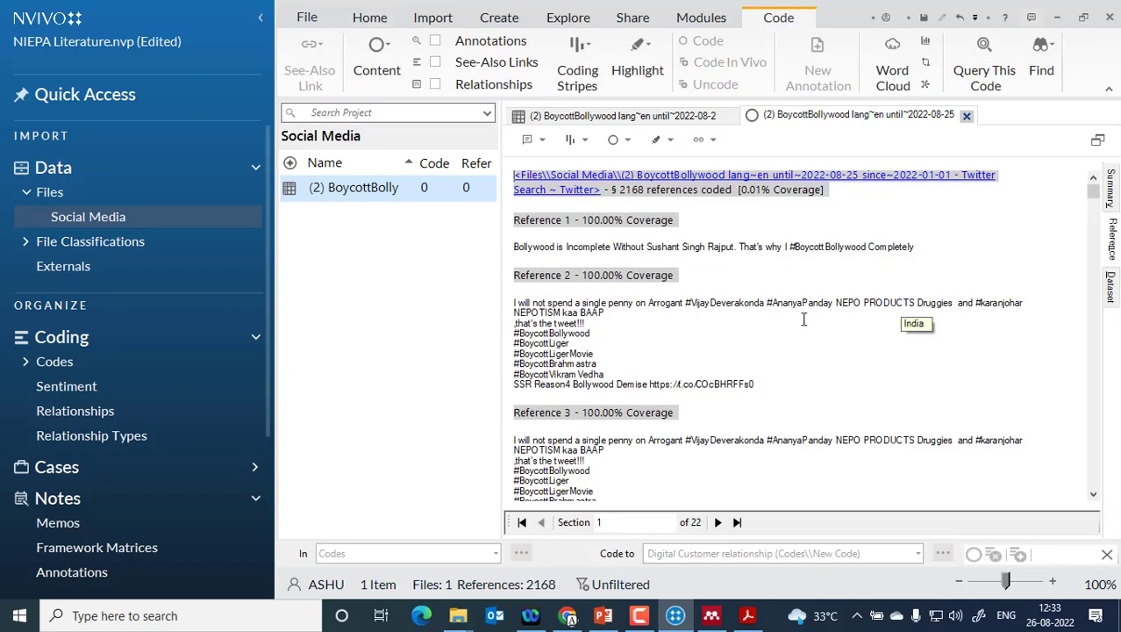
{"action": "scroll", "coordinate": [804, 319], "scroll_direction": "down", "scroll_amount": 3}
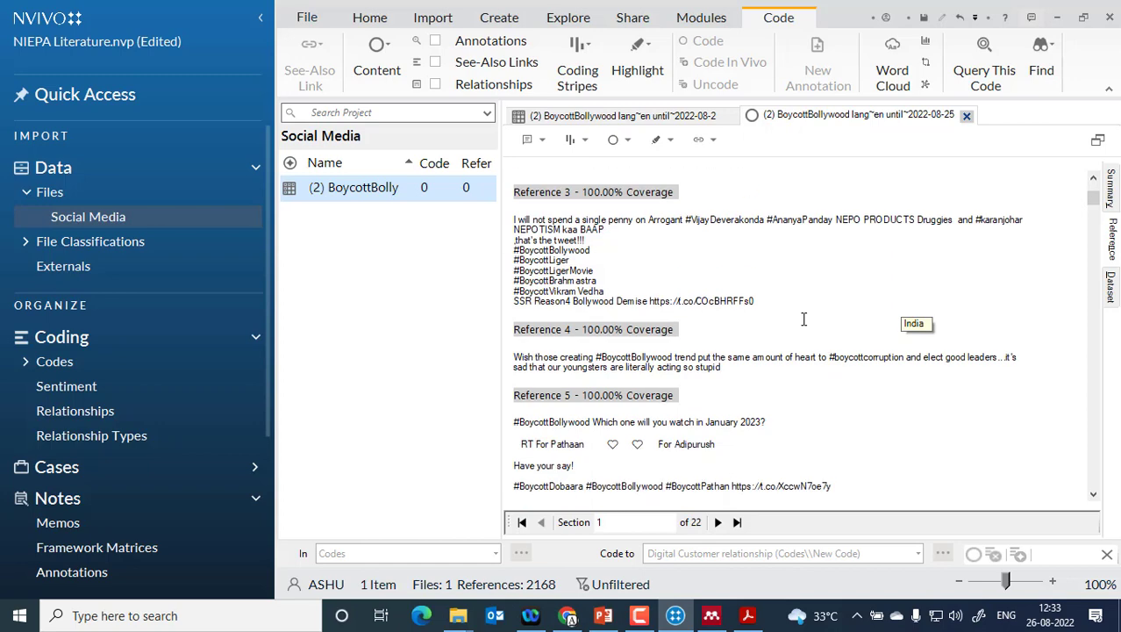
{"action": "scroll", "coordinate": [804, 319], "scroll_direction": "down", "scroll_amount": 10}
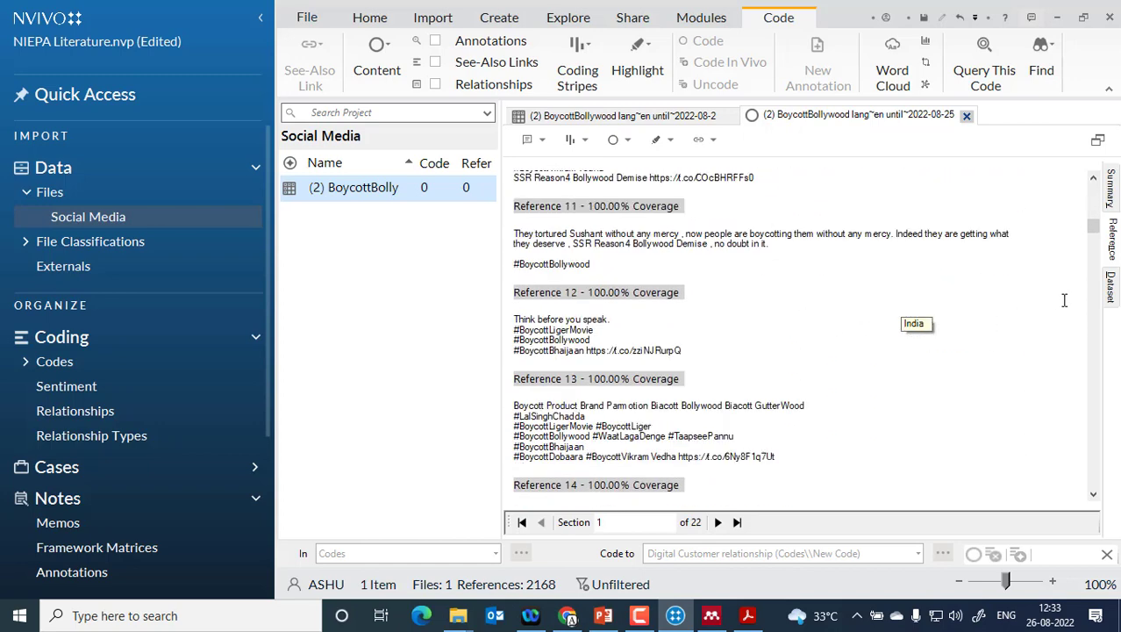
{"action": "left_click", "coordinate": [1109, 299]}
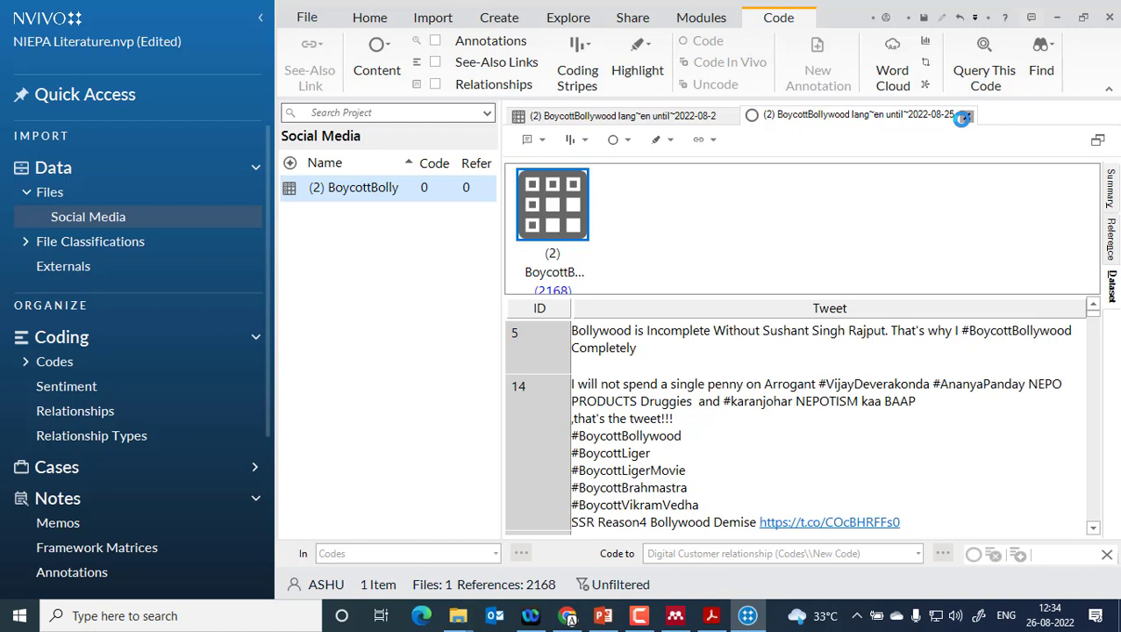
{"action": "left_click", "coordinate": [966, 116]}
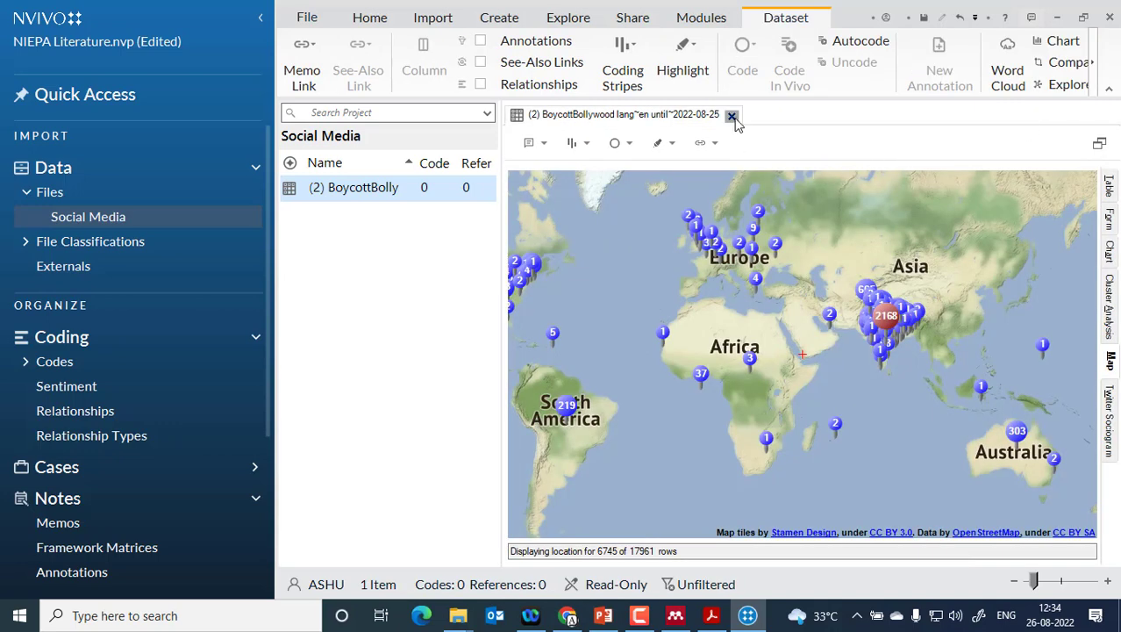
Show the BoycottBollywood dataset as a Twitter Sociogram, then switch back to the Map view.
{"action": "left_click", "coordinate": [1108, 406]}
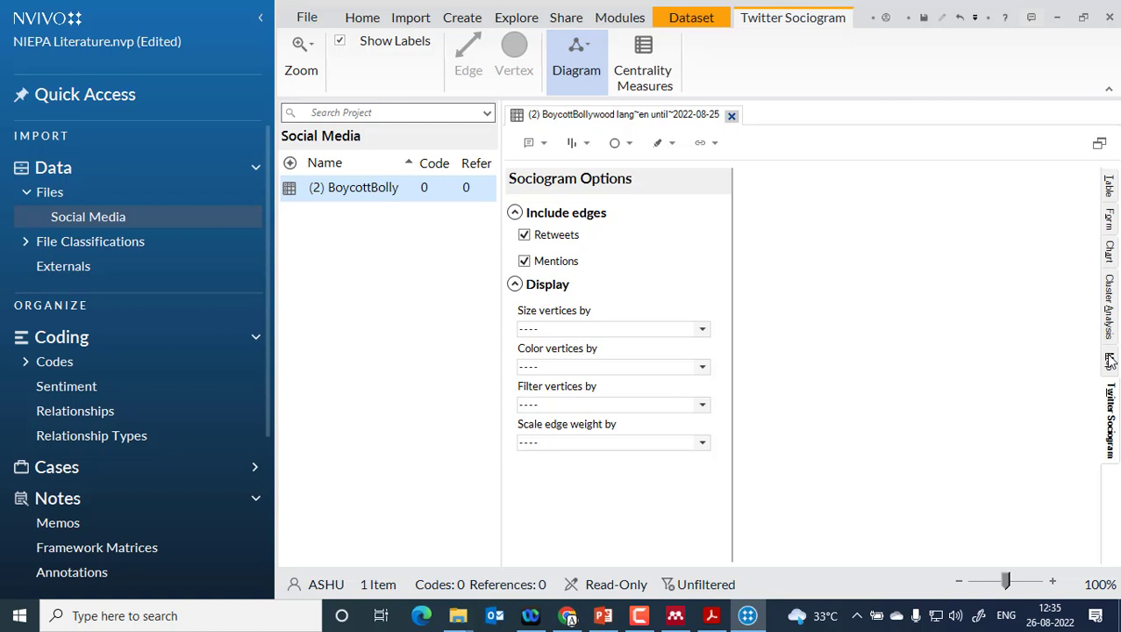
{"action": "left_click", "coordinate": [1111, 360]}
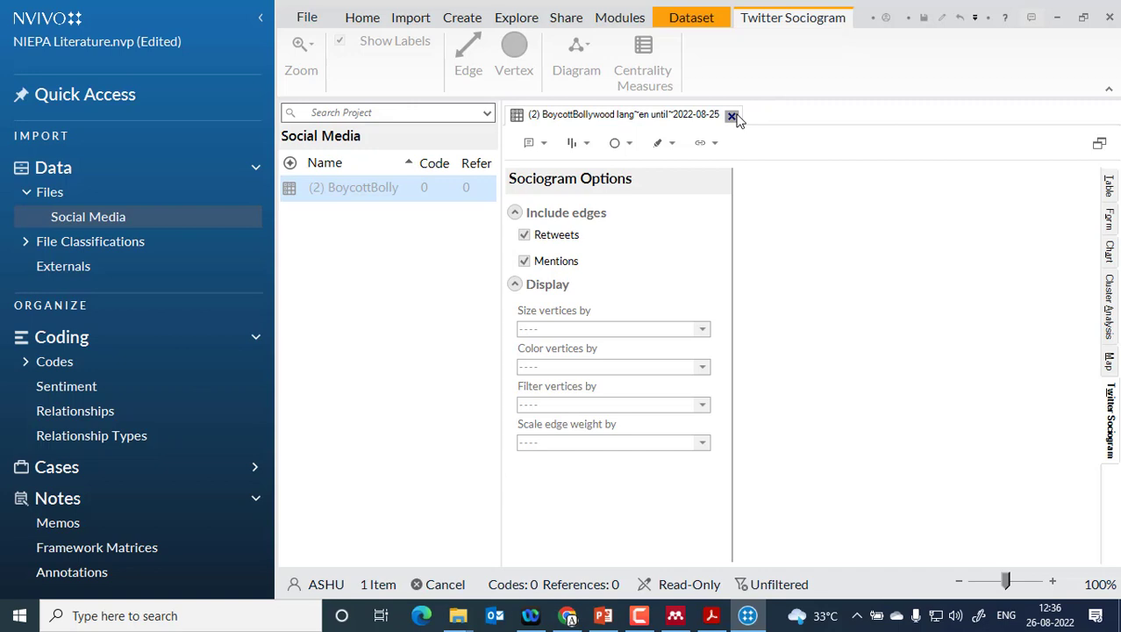
Close the BoycottBollywood dataset tab.
{"action": "left_click", "coordinate": [732, 116]}
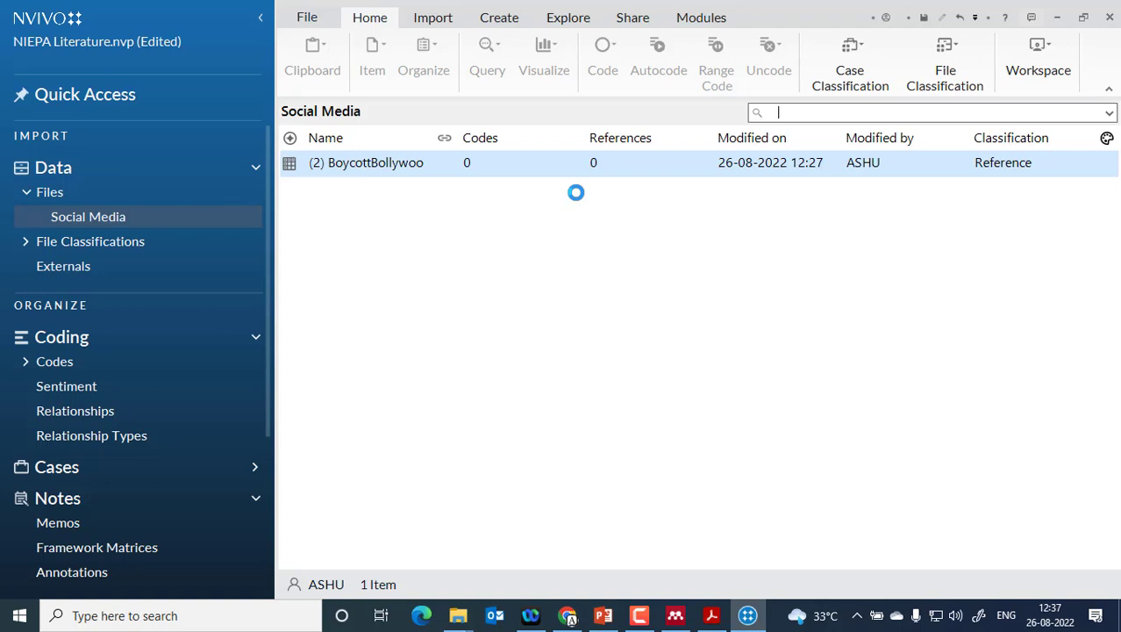
Autocode the BoycottBollywood dataset for sentiment, coding at sentence level.
{"action": "left_click", "coordinate": [381, 254]}
{"action": "right_click", "coordinate": [354, 172]}
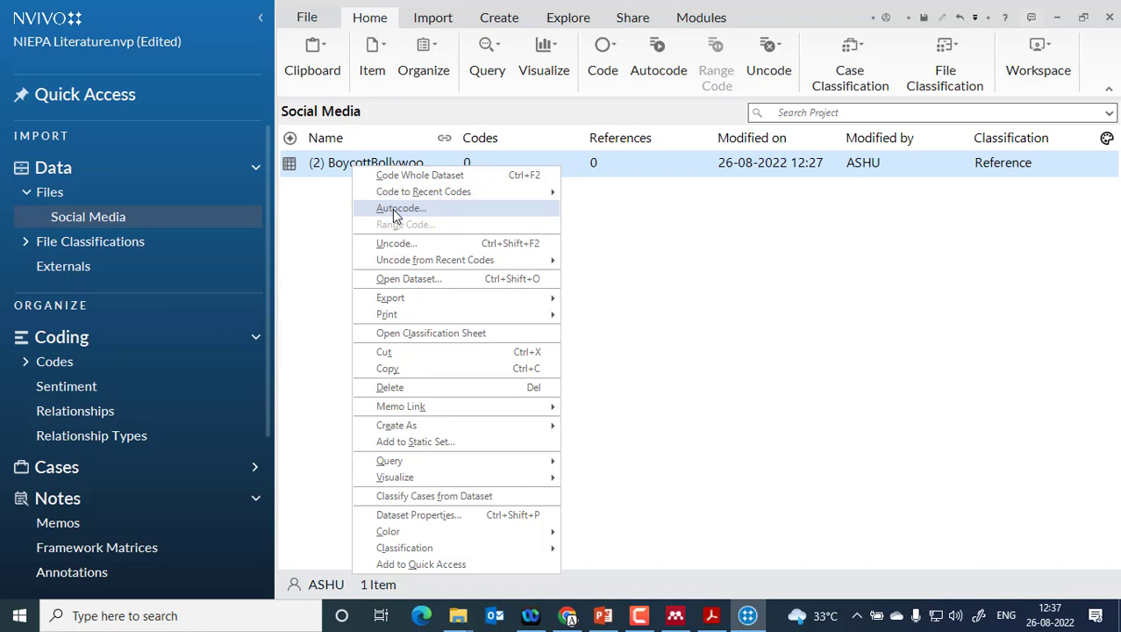
{"action": "left_click", "coordinate": [392, 209]}
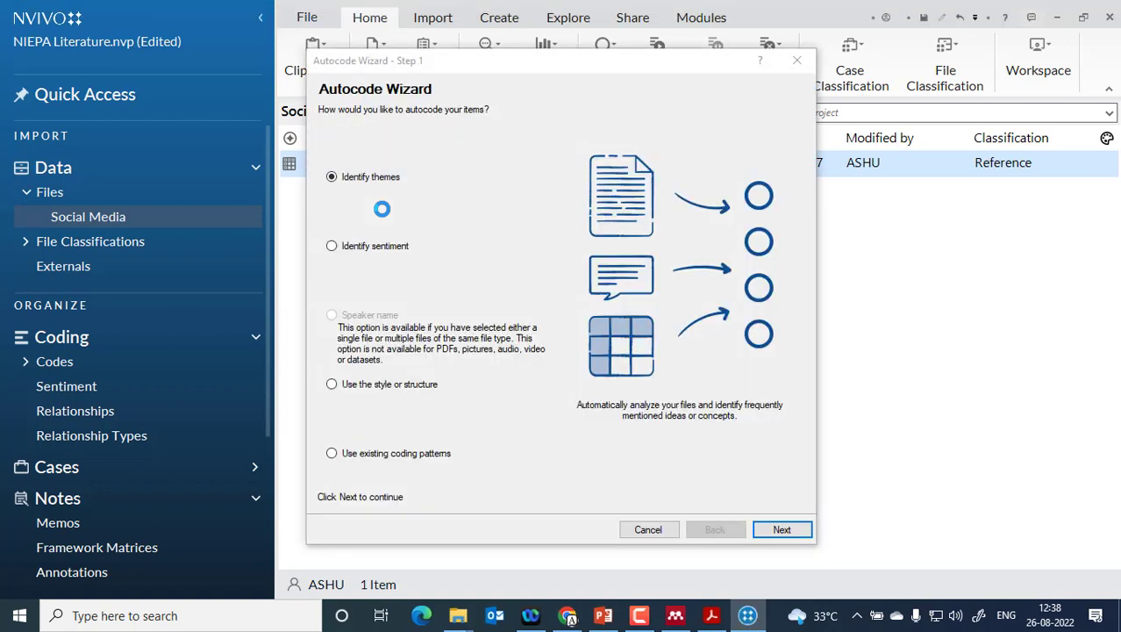
{"action": "left_click", "coordinate": [331, 249]}
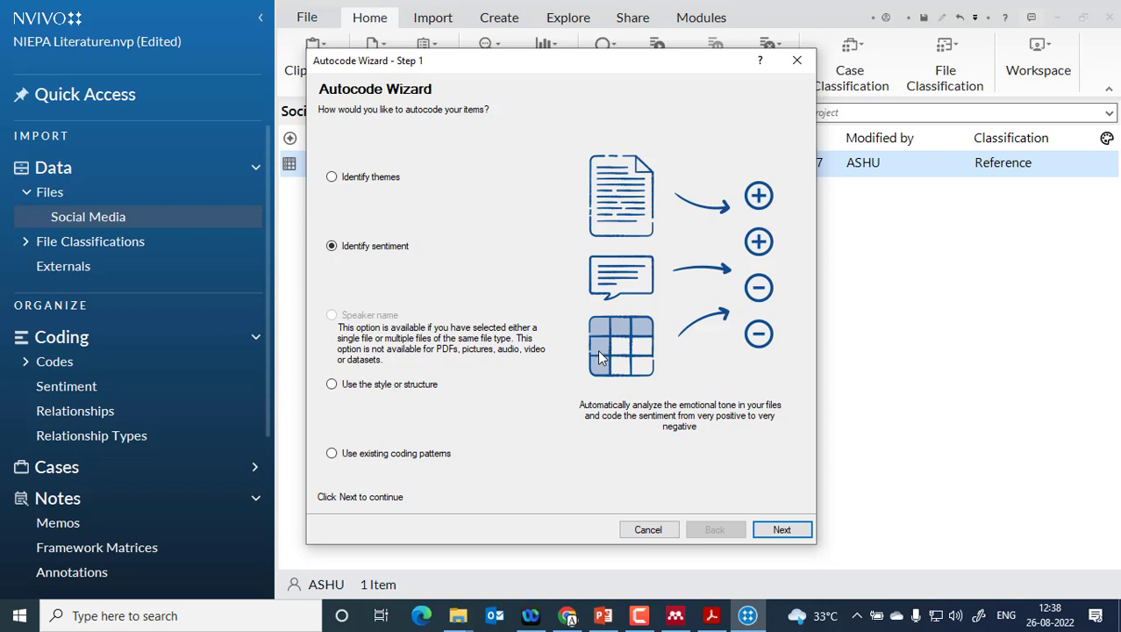
{"action": "left_click", "coordinate": [797, 533]}
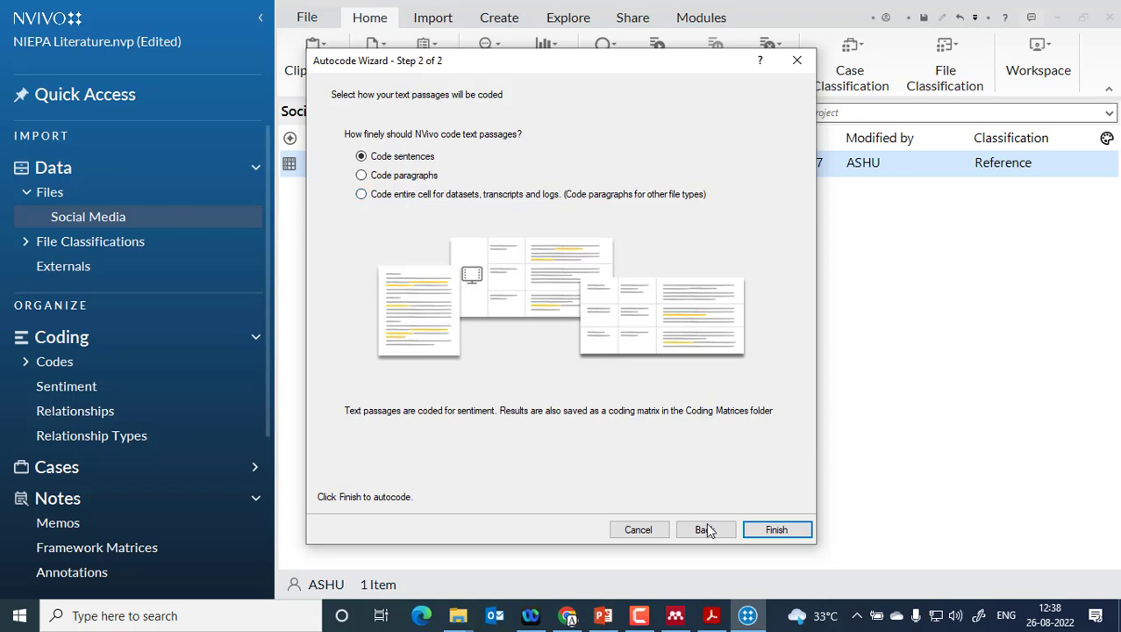
{"action": "left_click", "coordinate": [776, 530]}
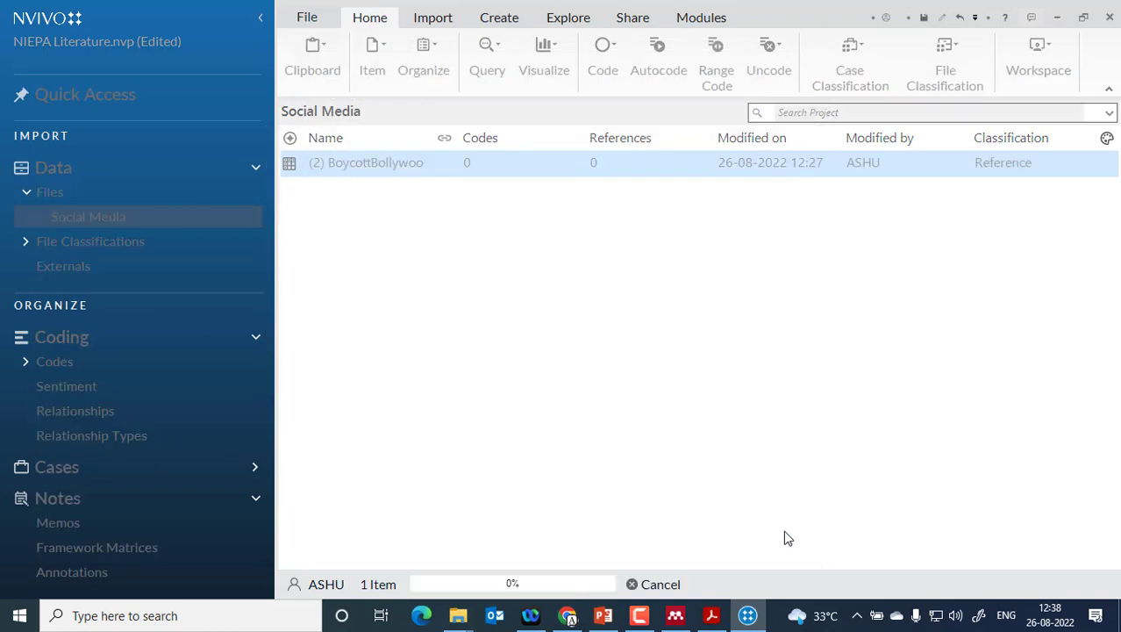
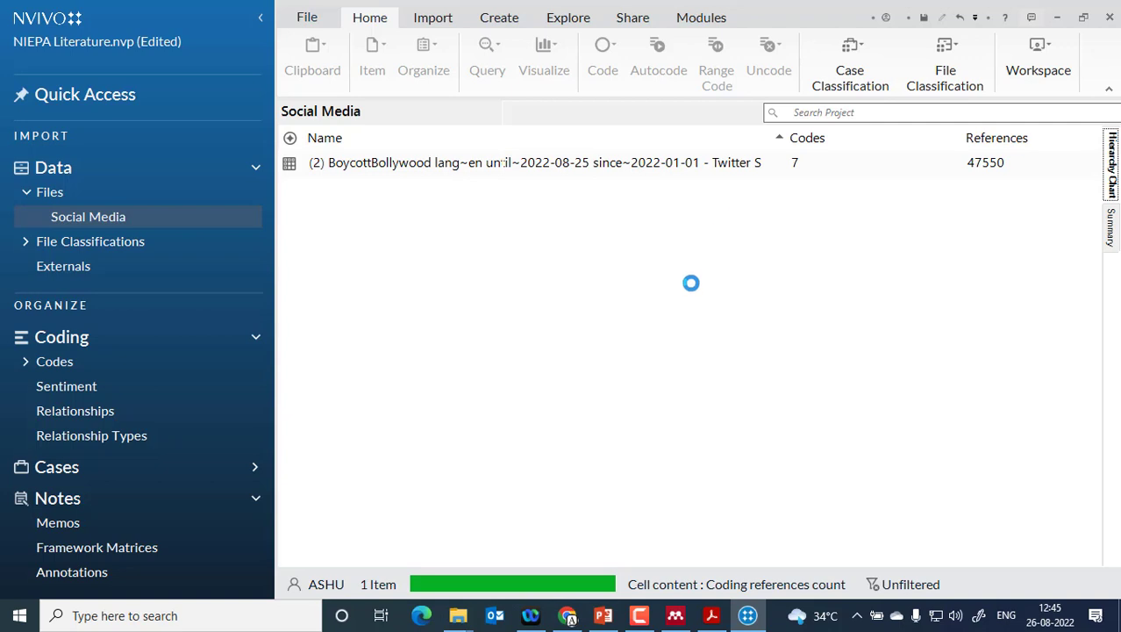
Run sentiment autocoding on the BoycottBollywood Twitter dataset, coding at sentence level.
{"action": "left_click", "coordinate": [639, 615]}
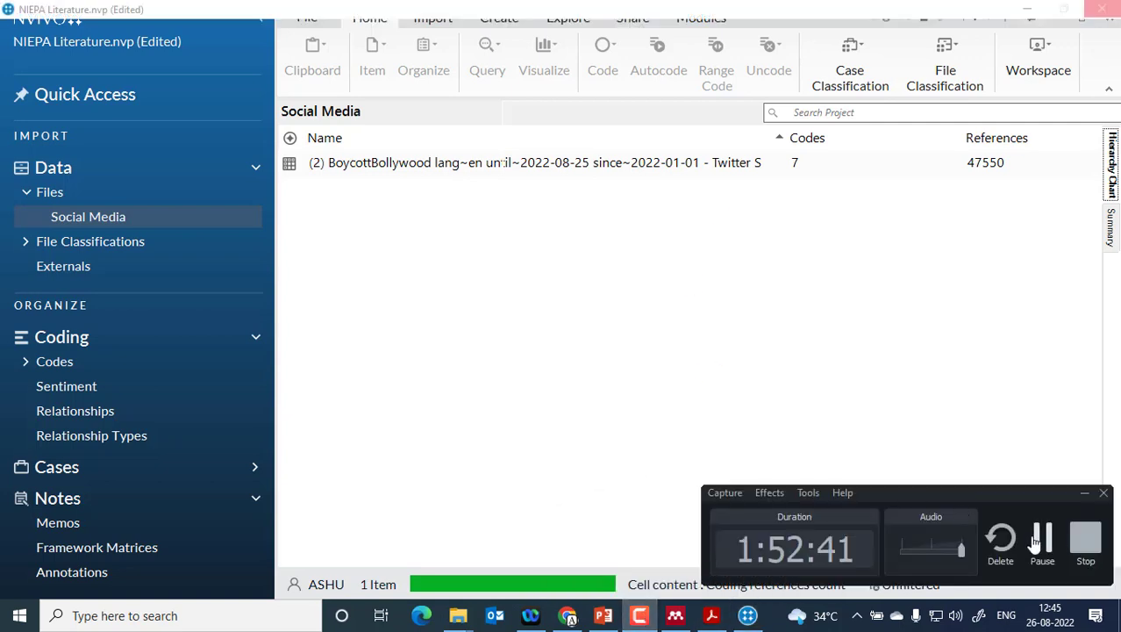
{"action": "left_click", "coordinate": [963, 478]}
{"action": "left_click", "coordinate": [393, 169]}
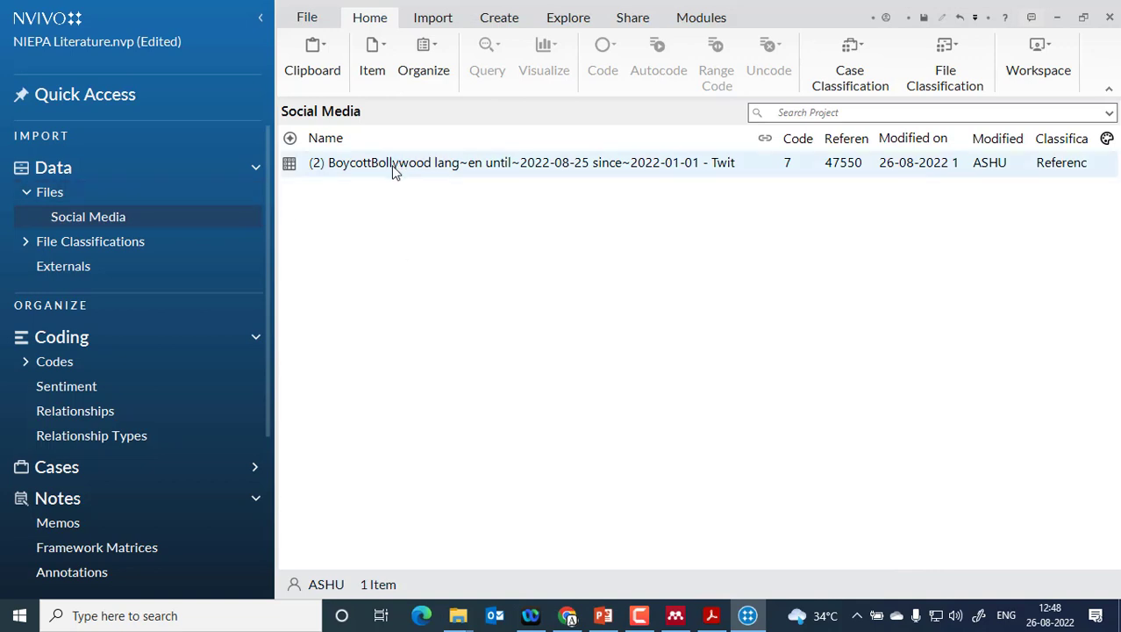
{"action": "right_click", "coordinate": [393, 172]}
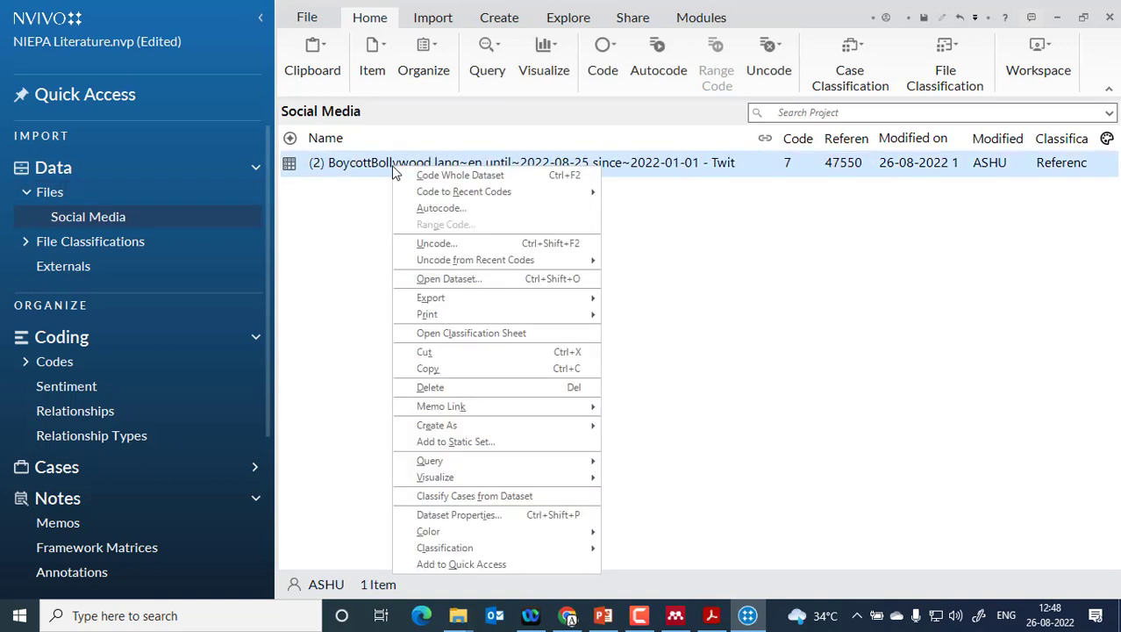
{"action": "left_click", "coordinate": [431, 212]}
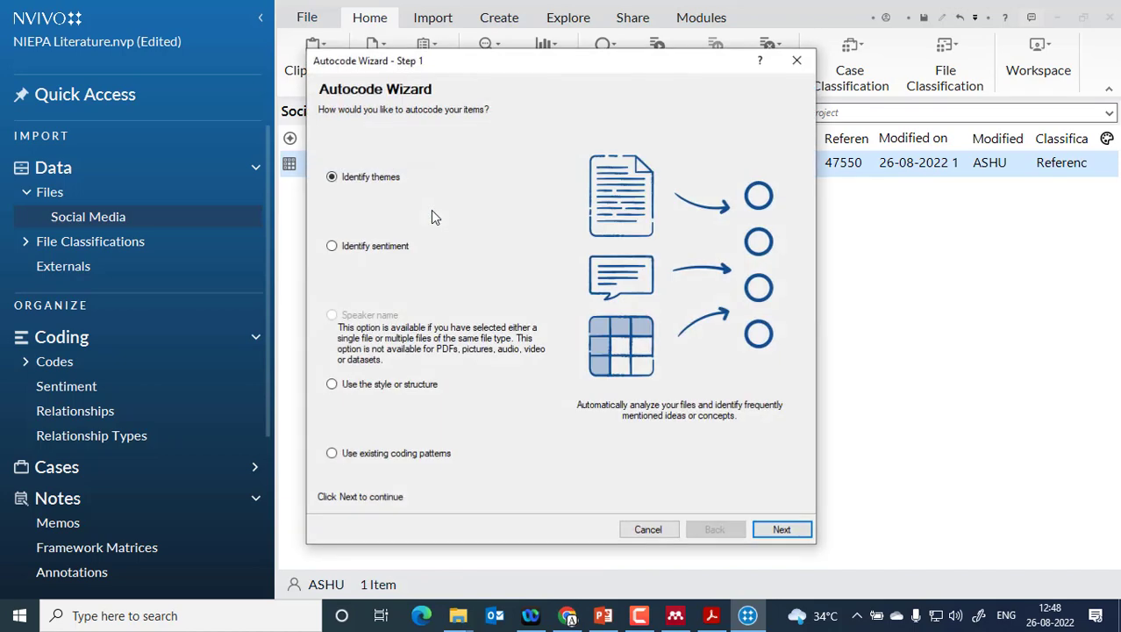
{"action": "left_click", "coordinate": [332, 247]}
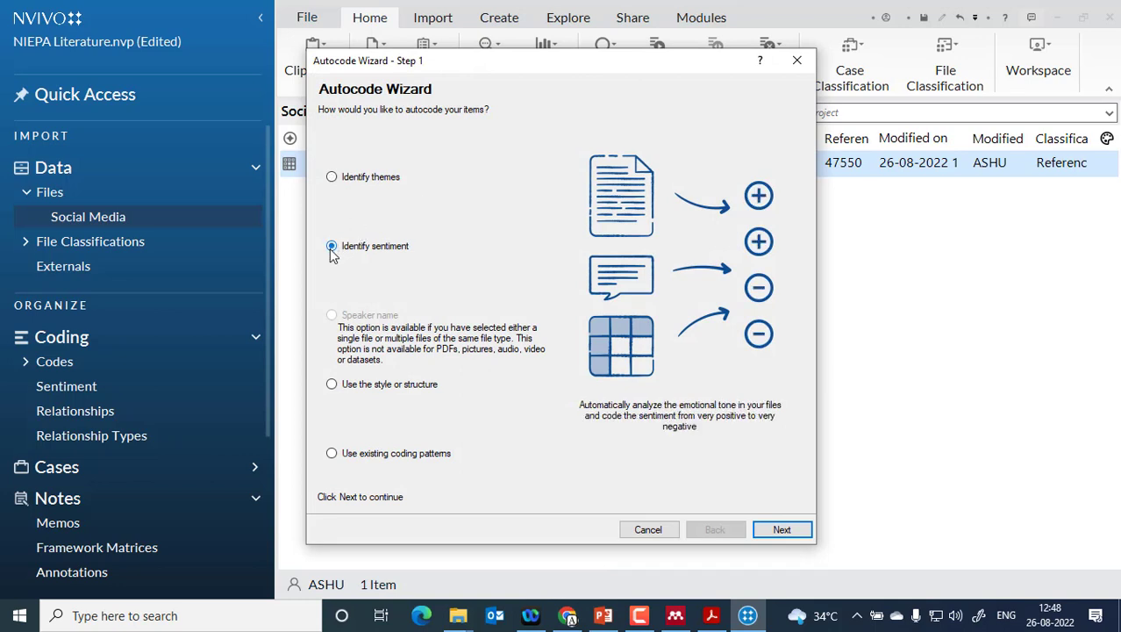
{"action": "left_click", "coordinate": [782, 530]}
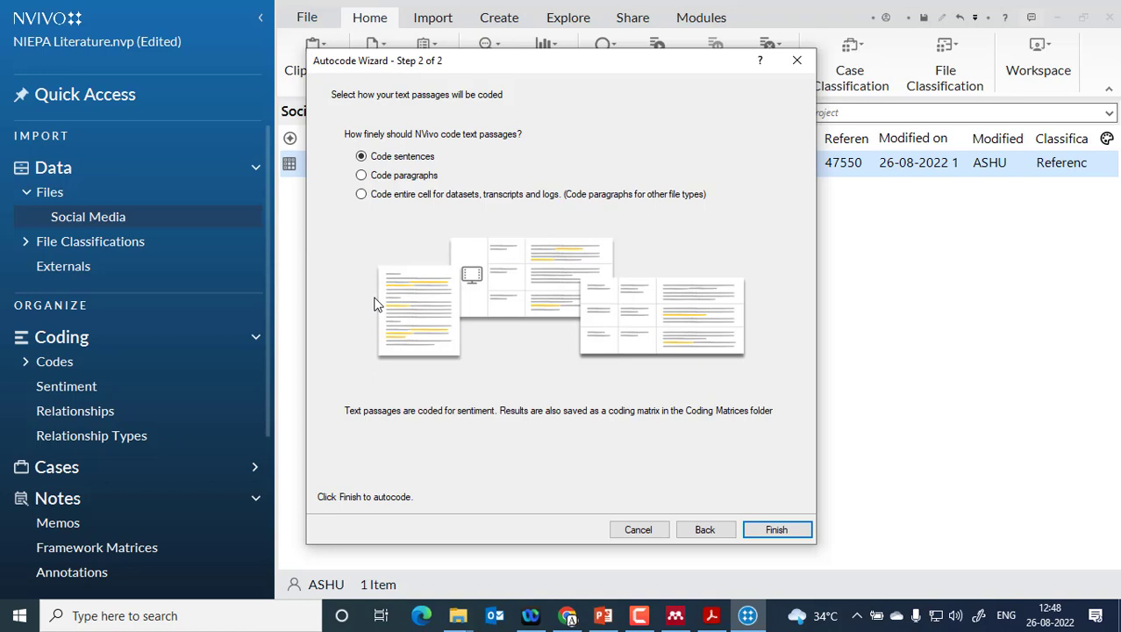
{"action": "left_click", "coordinate": [768, 536]}
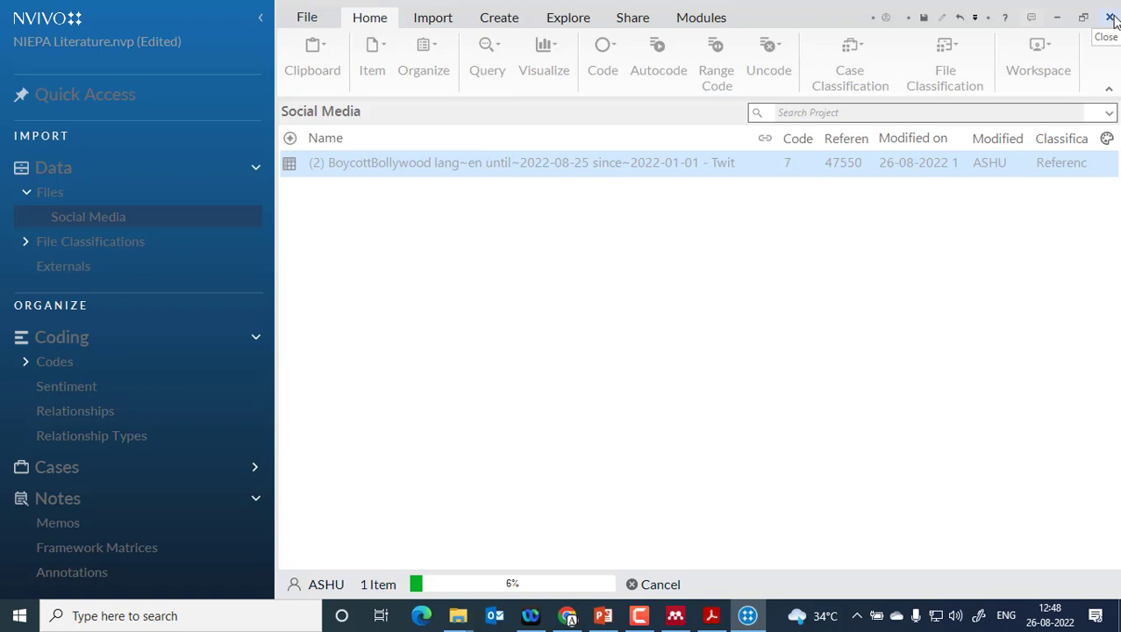
Try closing NVivo twice, dismissing the 'Autocode is still running' warning each time.
{"action": "left_click", "coordinate": [1111, 19]}
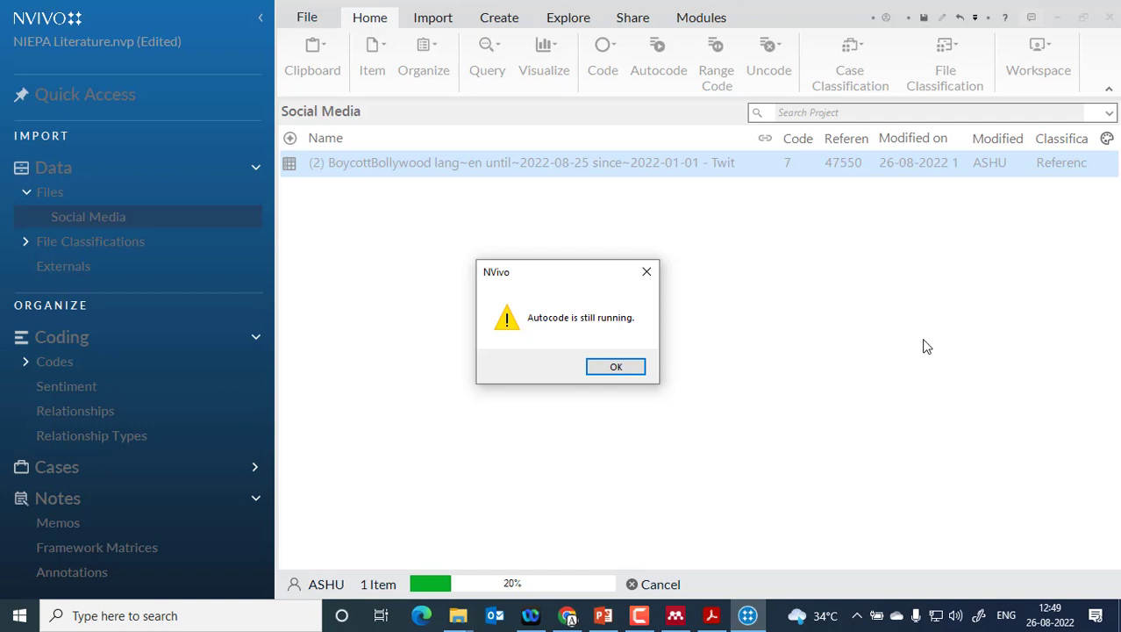
{"action": "left_click", "coordinate": [616, 369]}
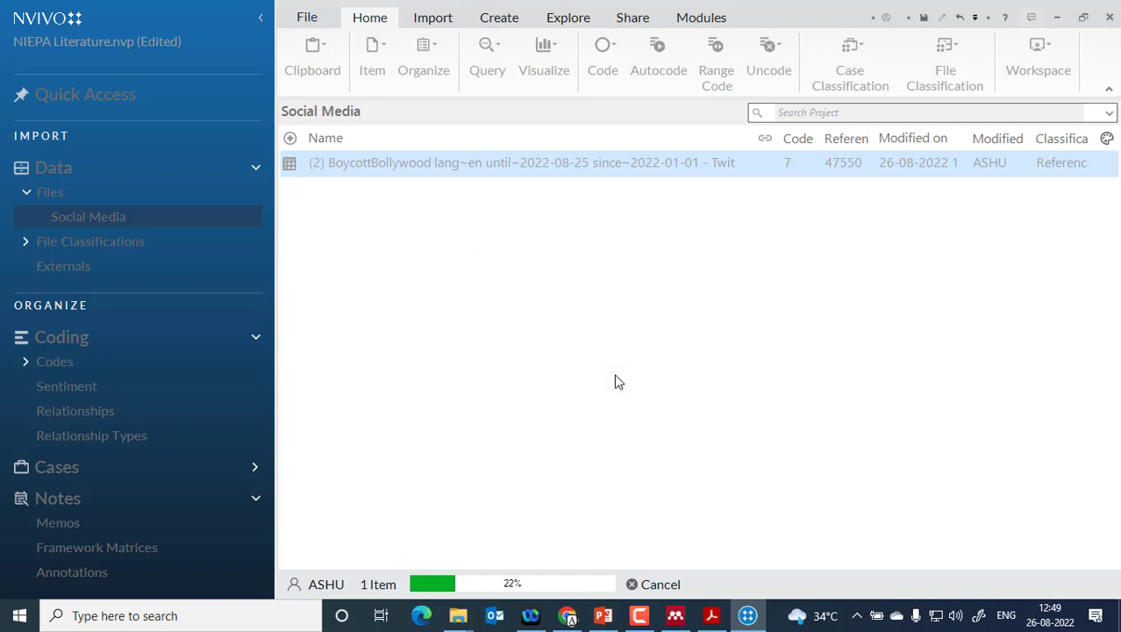
{"action": "left_click", "coordinate": [1110, 19]}
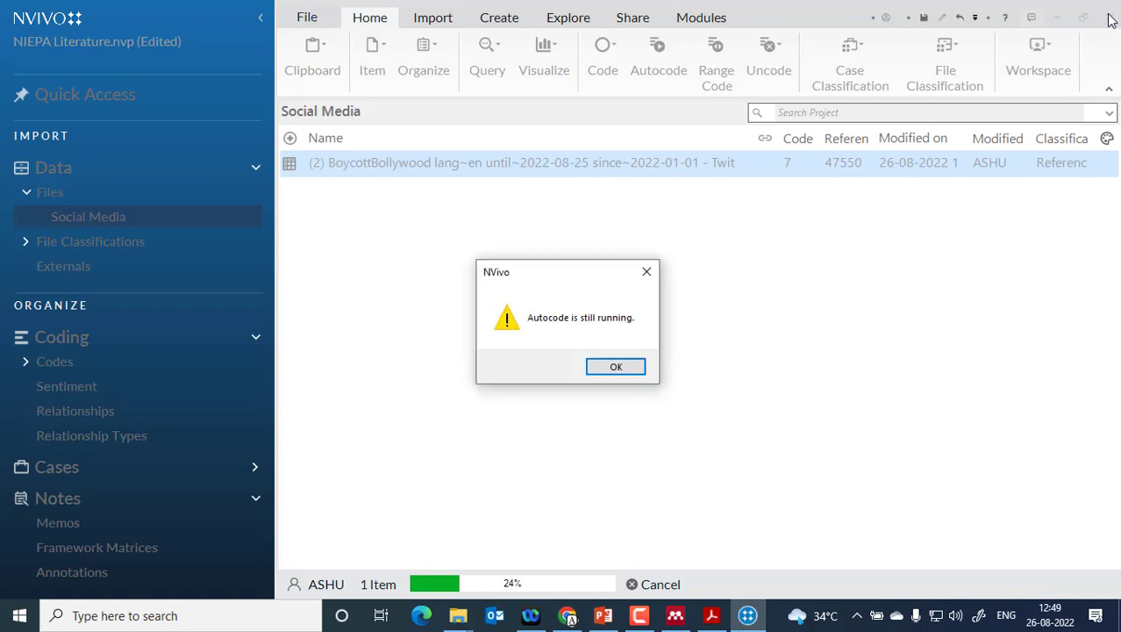
{"action": "left_click", "coordinate": [647, 274]}
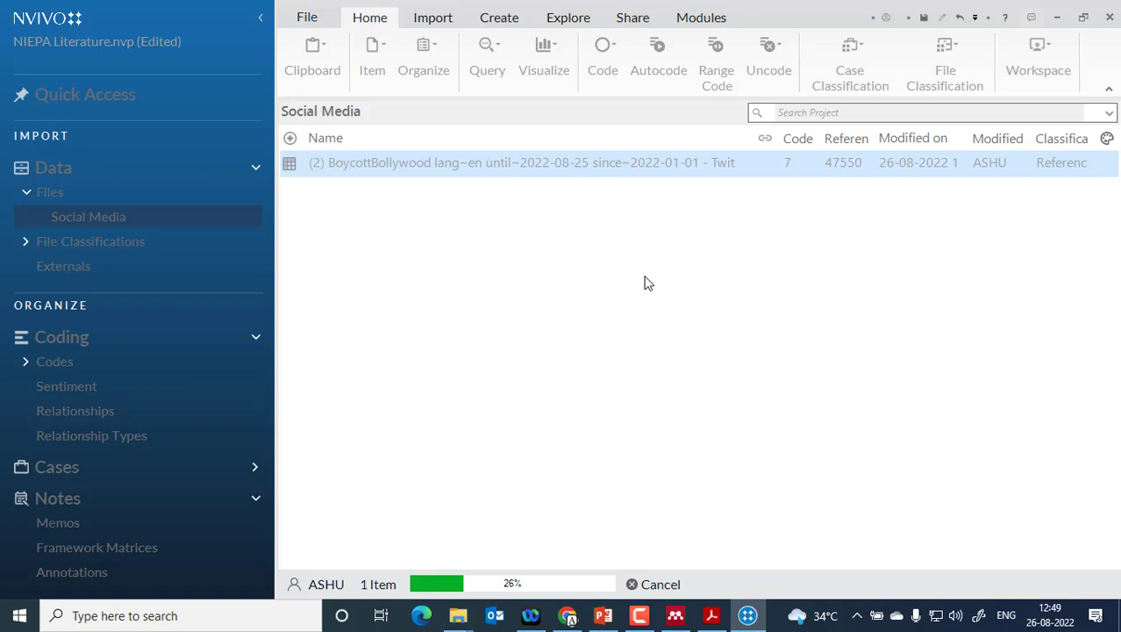
Force-quit NVivo from Task Manager with End task.
{"action": "key", "text": "ctrl+shift+Escape"}
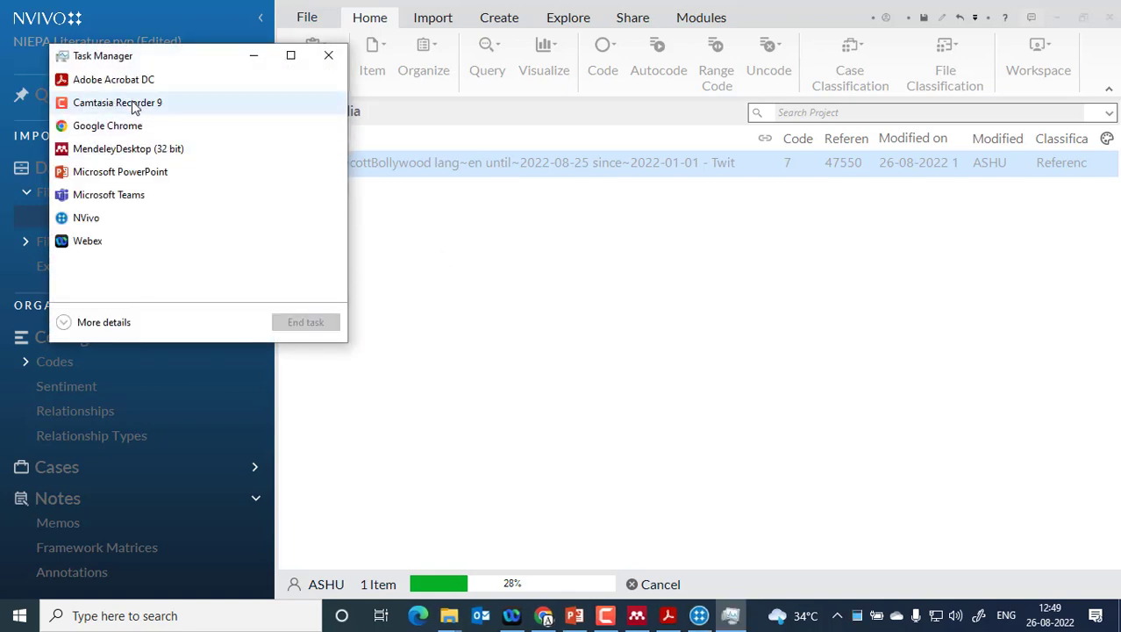
{"action": "left_click", "coordinate": [96, 221]}
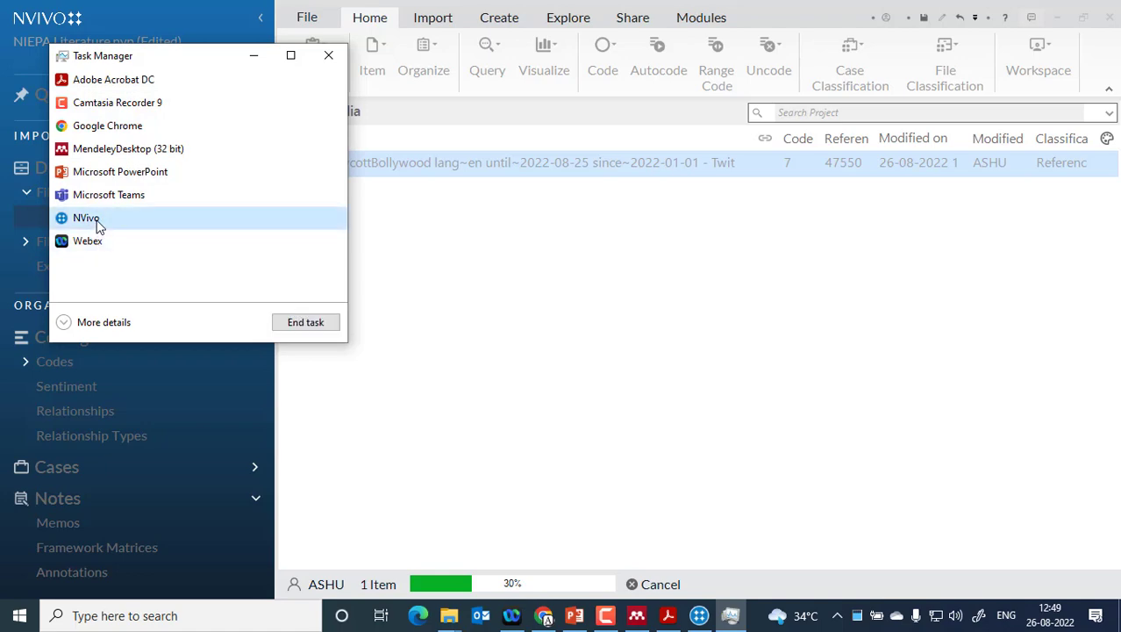
{"action": "left_click", "coordinate": [295, 325]}
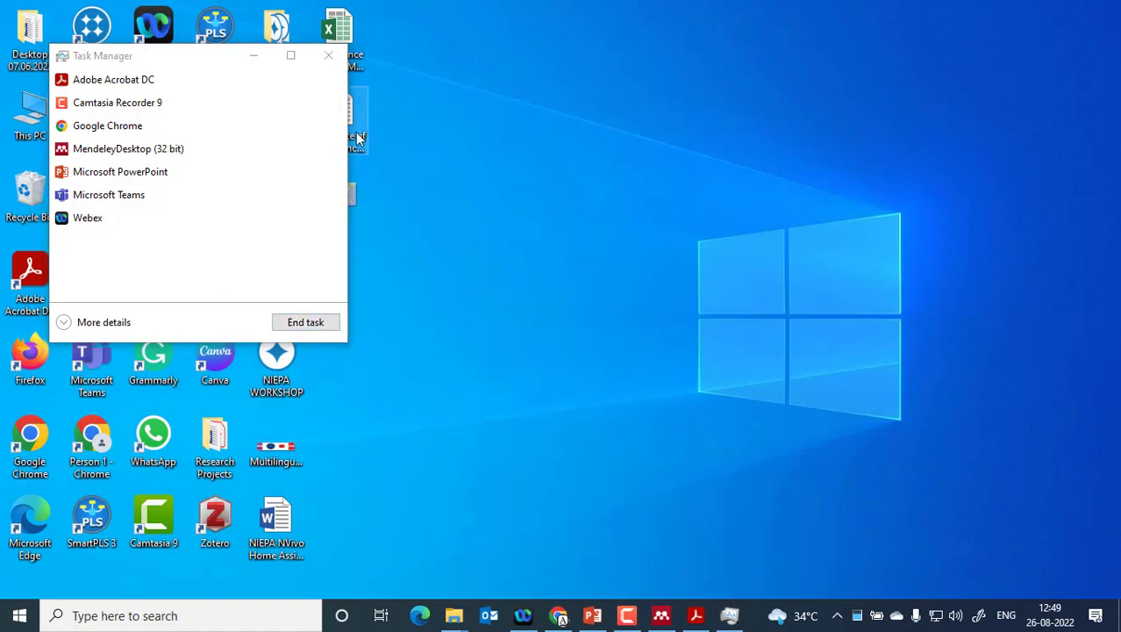
Close Task Manager, relaunch NVivo and reopen the NIEPA WORKSHOP project from Recent Projects.
{"action": "left_click", "coordinate": [328, 61]}
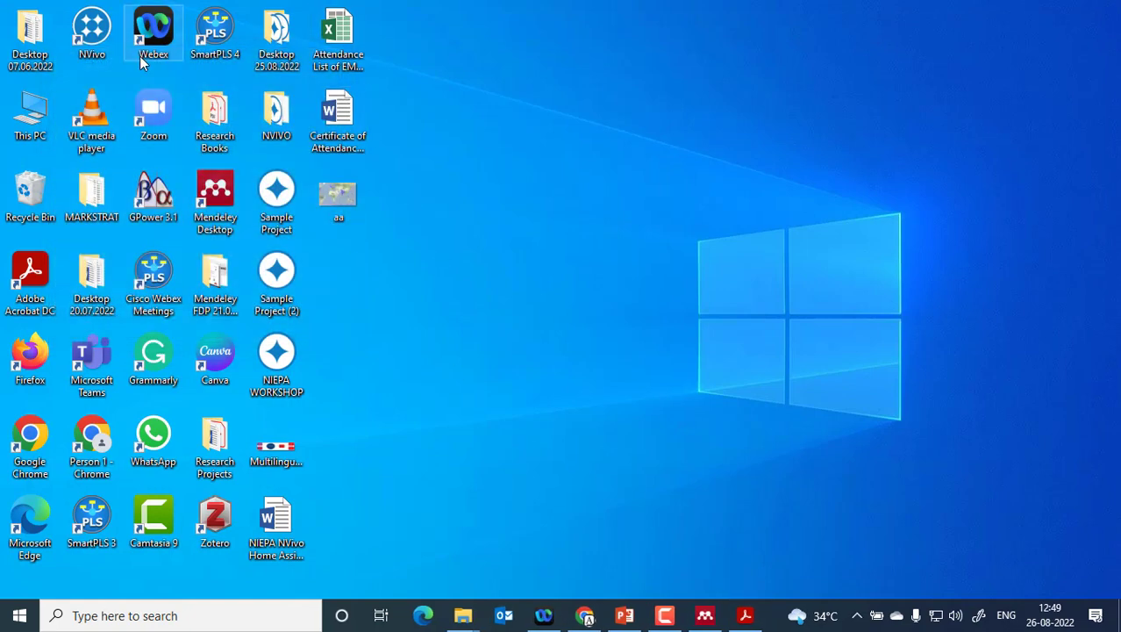
{"action": "double_click", "coordinate": [111, 51]}
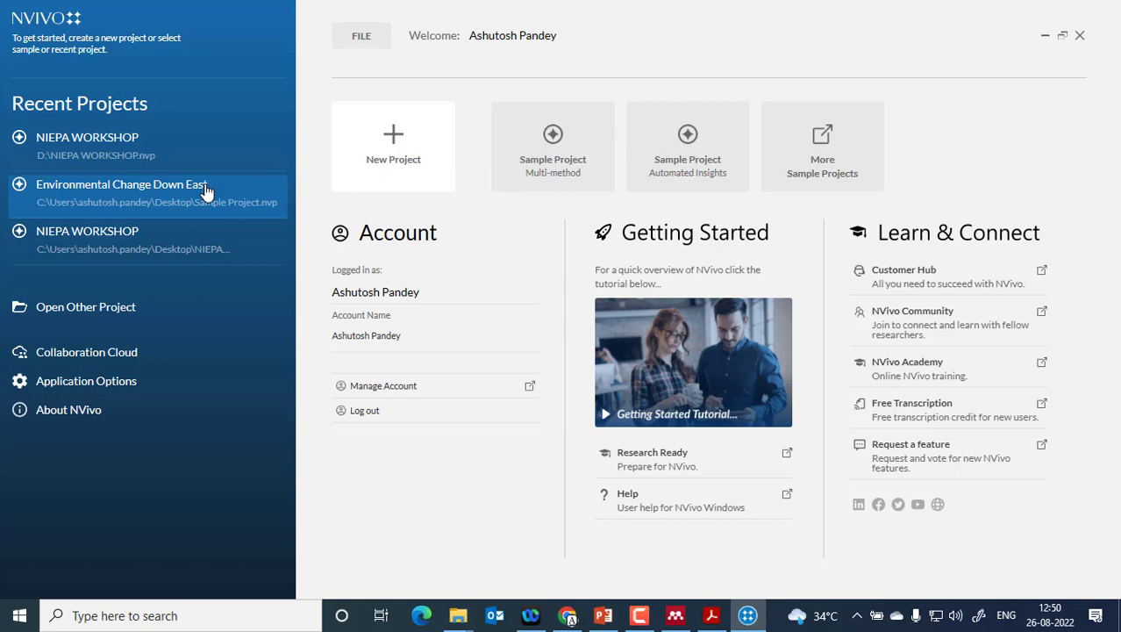
{"action": "left_click", "coordinate": [146, 142]}
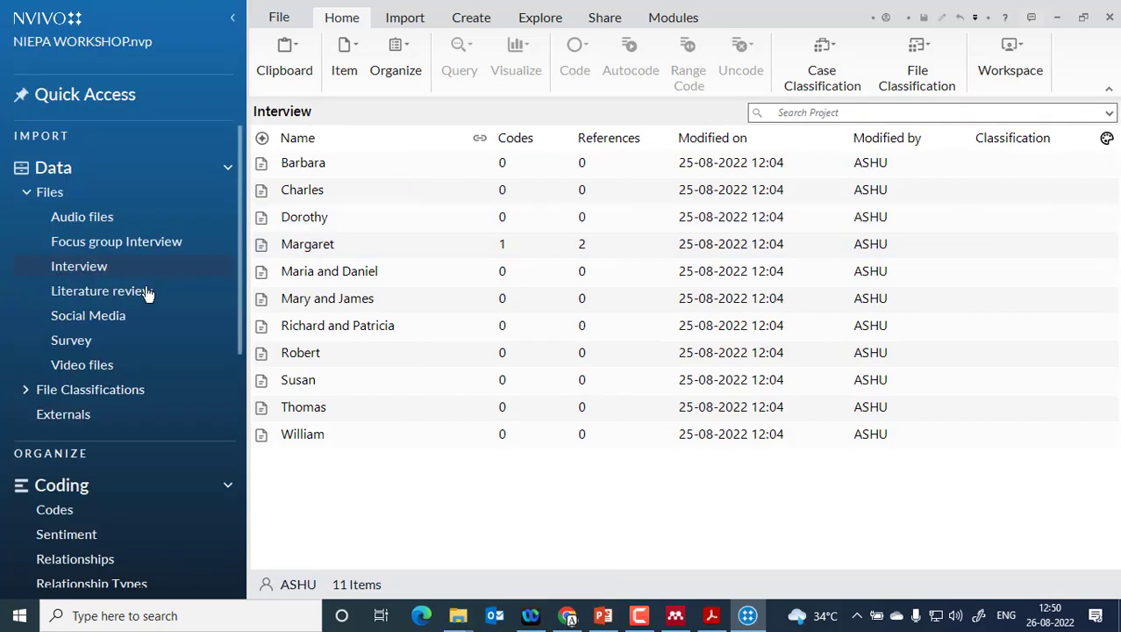
From the Video files folder, browse the file import to NVivo Sample Dataset > Fundamentals Sample project data > Videos.
{"action": "left_click", "coordinate": [102, 367]}
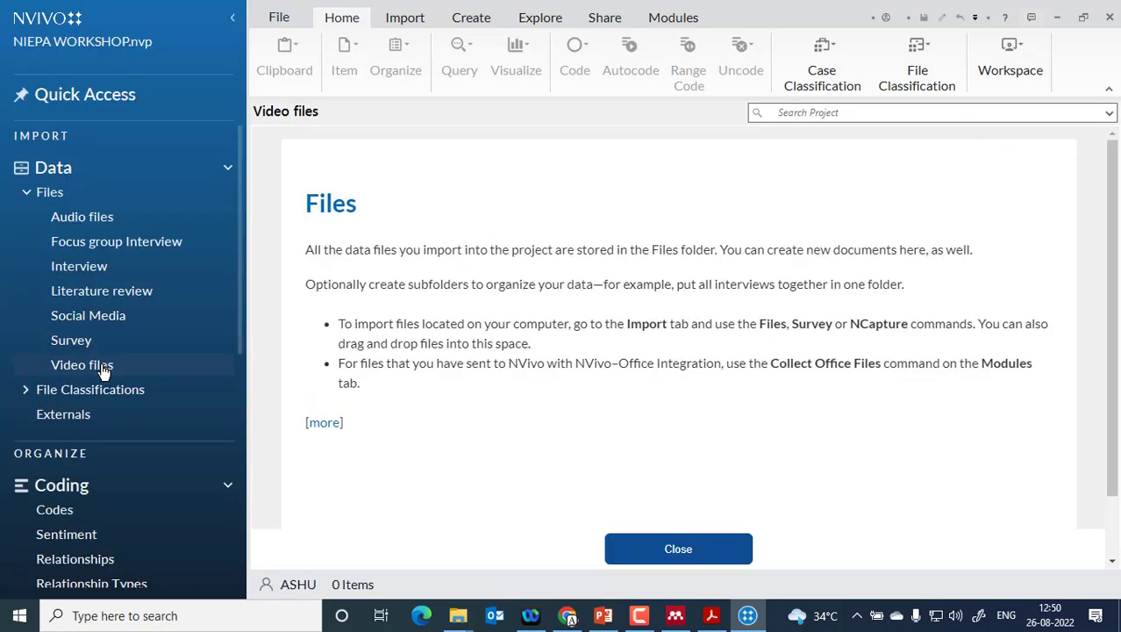
{"action": "left_click", "coordinate": [409, 21]}
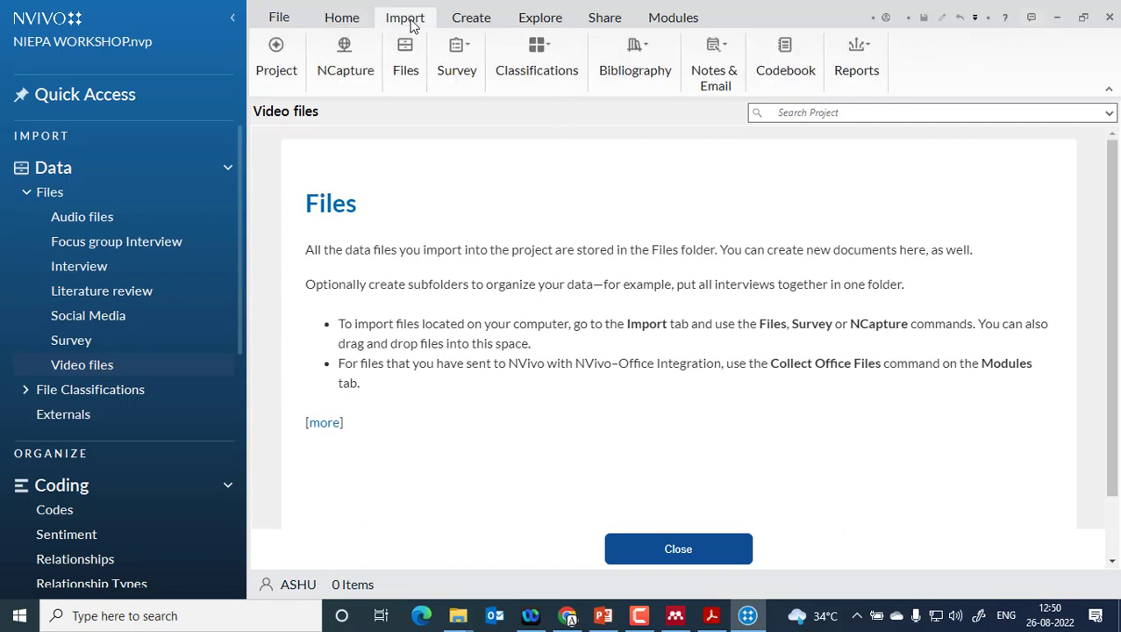
{"action": "left_click", "coordinate": [420, 79]}
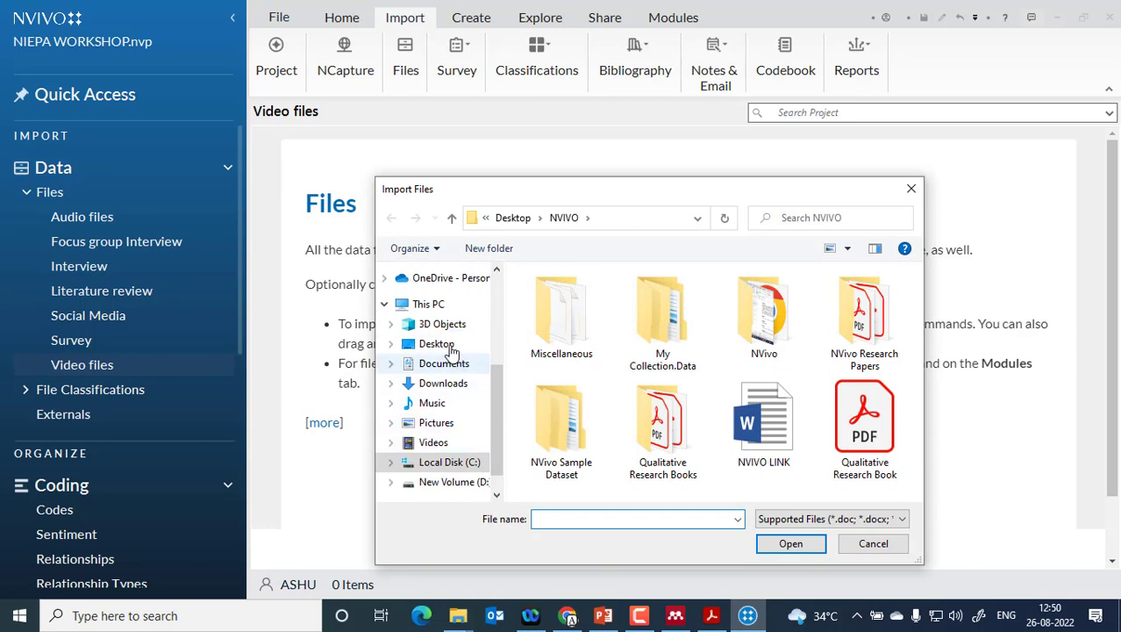
{"action": "left_click", "coordinate": [444, 345]}
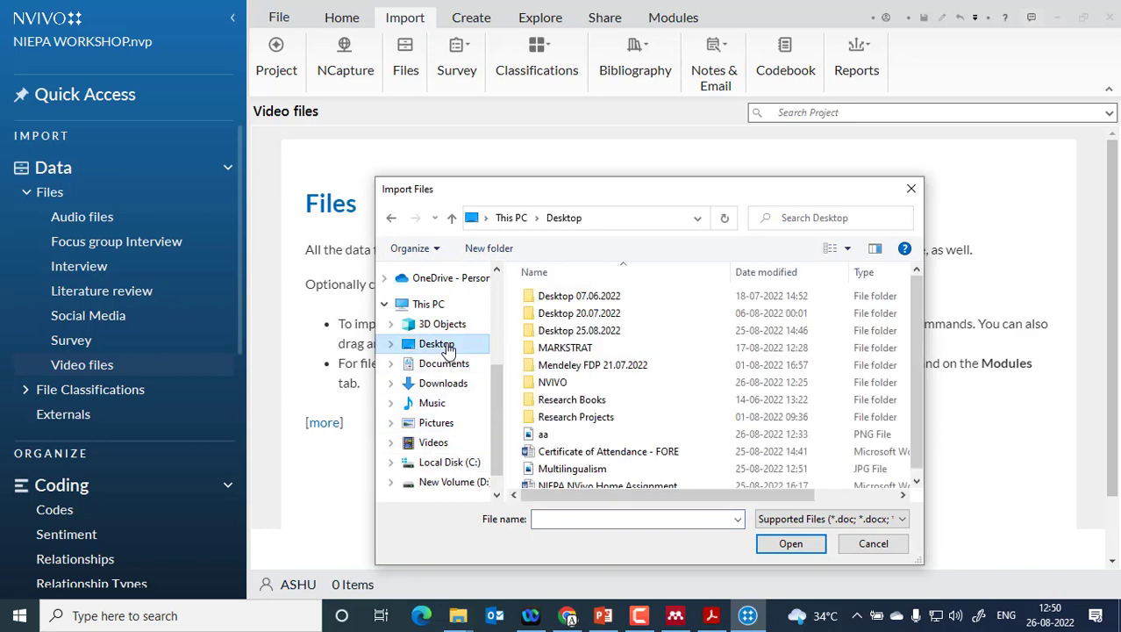
{"action": "double_click", "coordinate": [568, 386]}
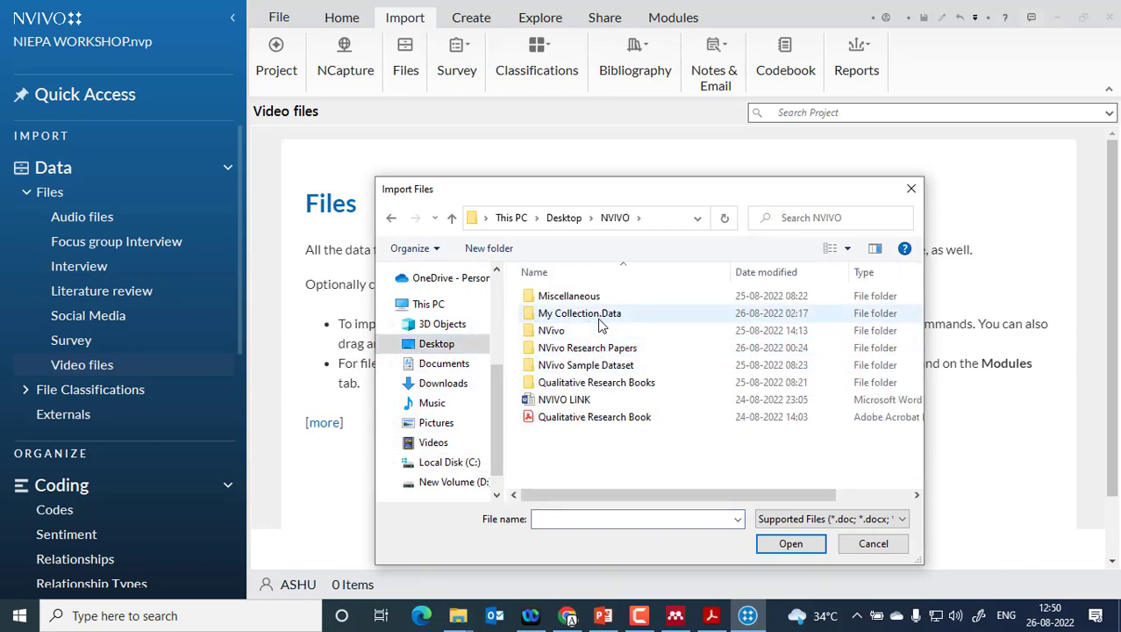
{"action": "double_click", "coordinate": [611, 364]}
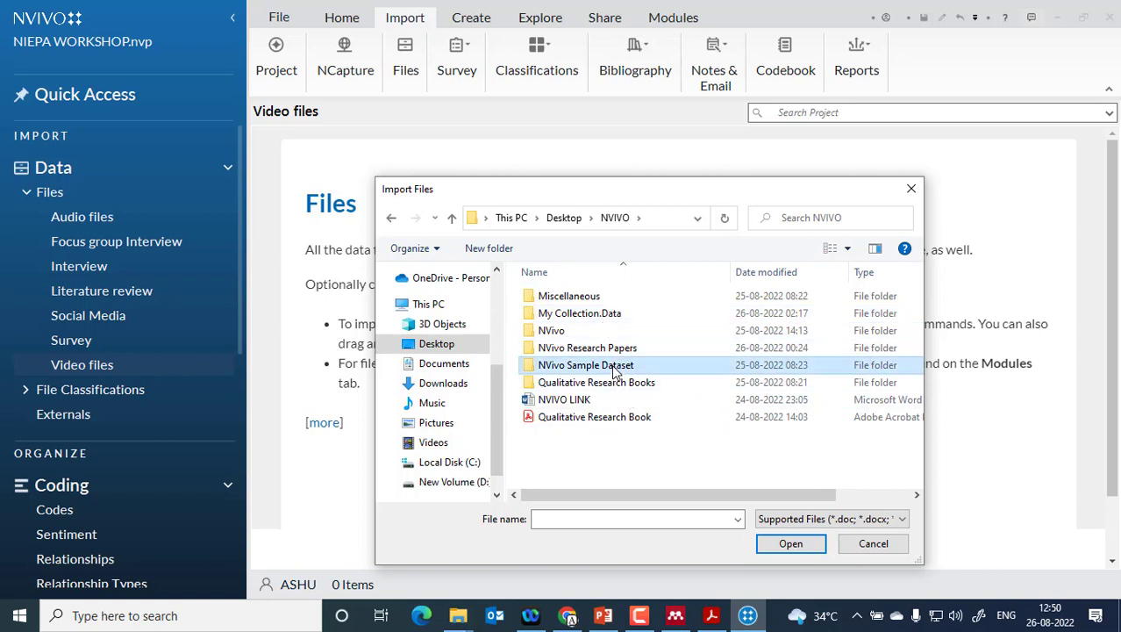
{"action": "double_click", "coordinate": [593, 300]}
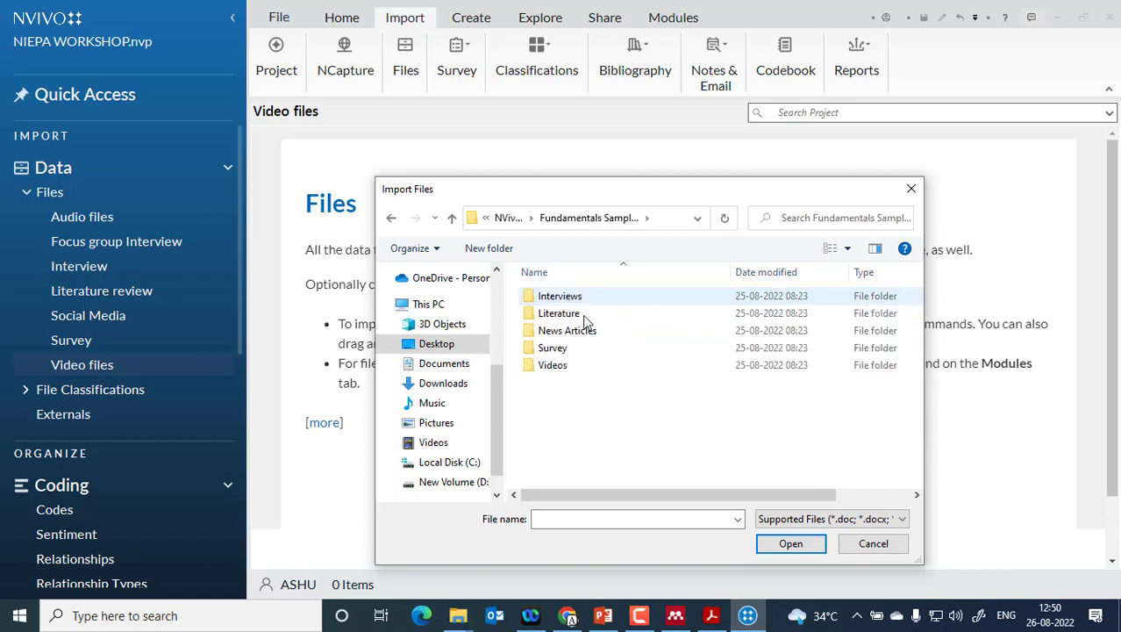
{"action": "left_click", "coordinate": [563, 369]}
{"action": "double_click", "coordinate": [563, 370]}
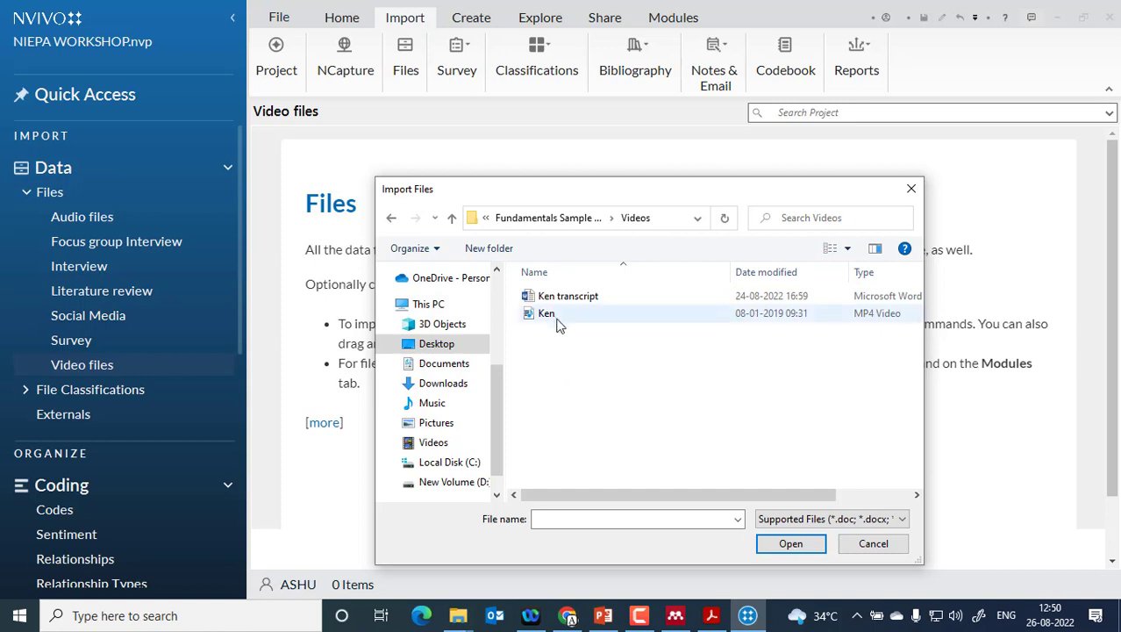
Import both the Ken video and Ken transcript files, then open Ken transcript.
{"action": "key", "text": "ctrl+a"}
{"action": "left_click", "coordinate": [789, 543]}
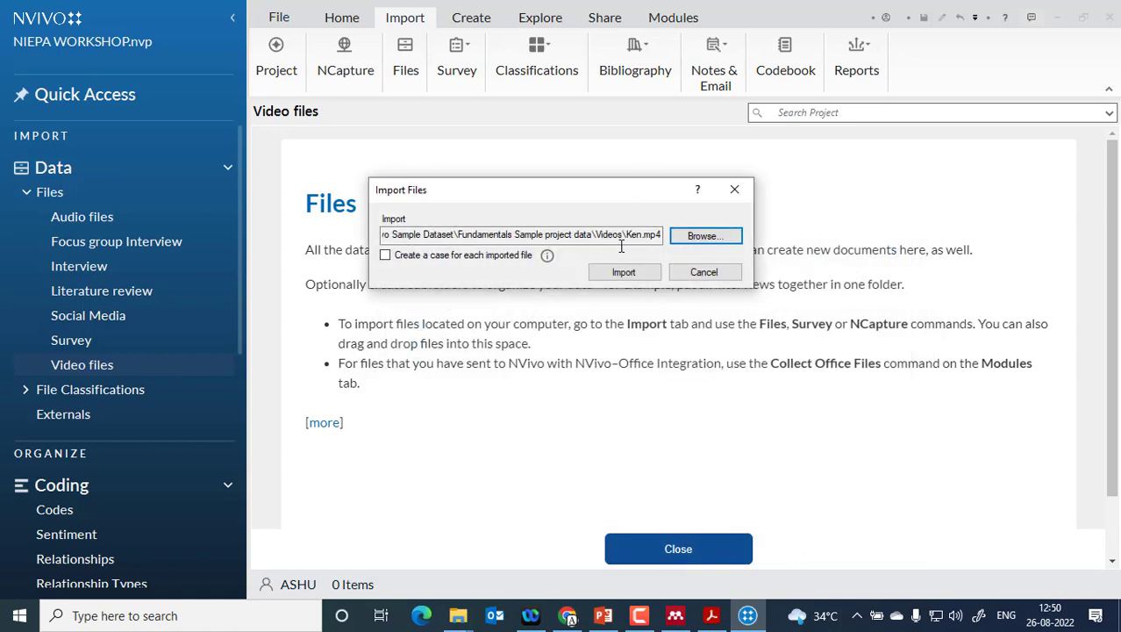
{"action": "left_click", "coordinate": [624, 273]}
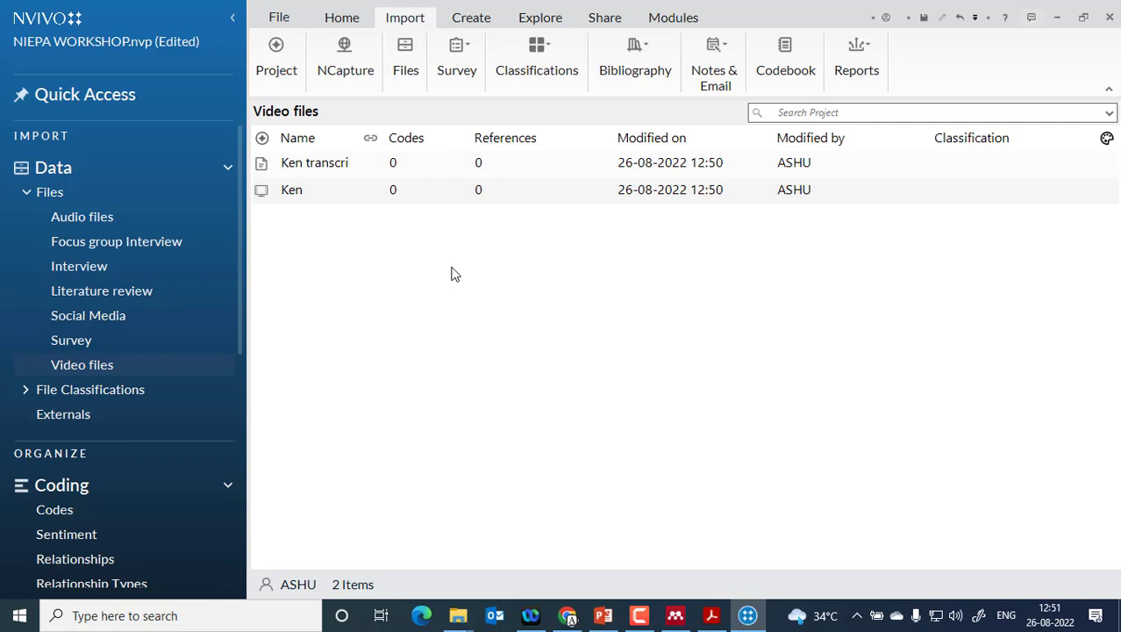
{"action": "left_click", "coordinate": [308, 167]}
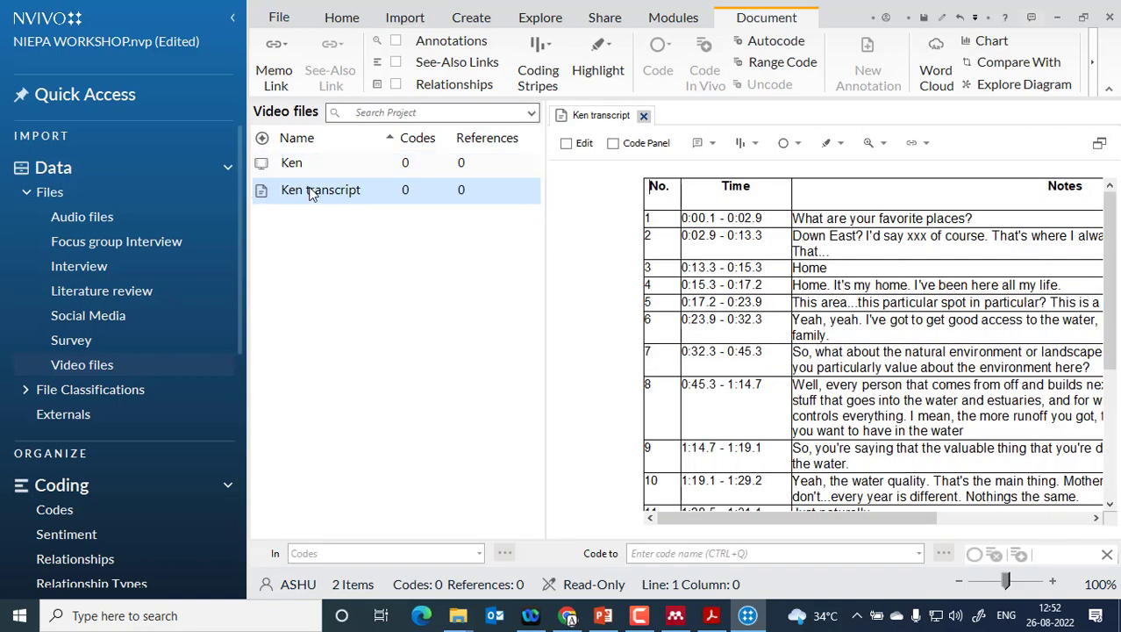
Open the Ken video from the Video files list alongside the transcript.
{"action": "left_click", "coordinate": [294, 167]}
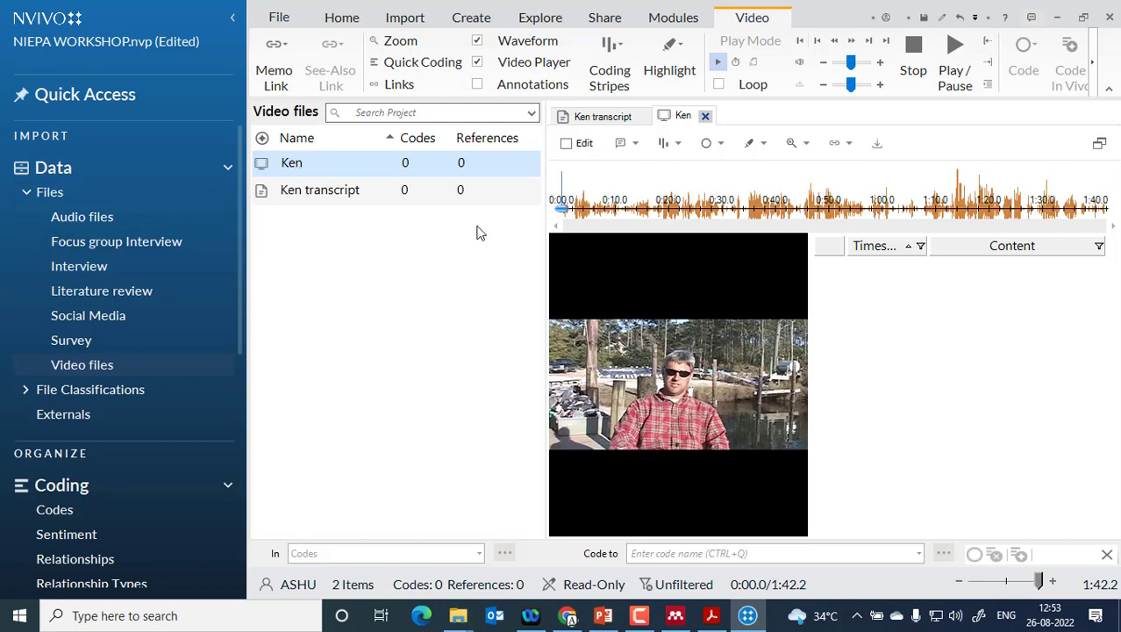
Tick Edit above the Ken video's waveform to make its transcript editable.
{"action": "left_click", "coordinate": [567, 145]}
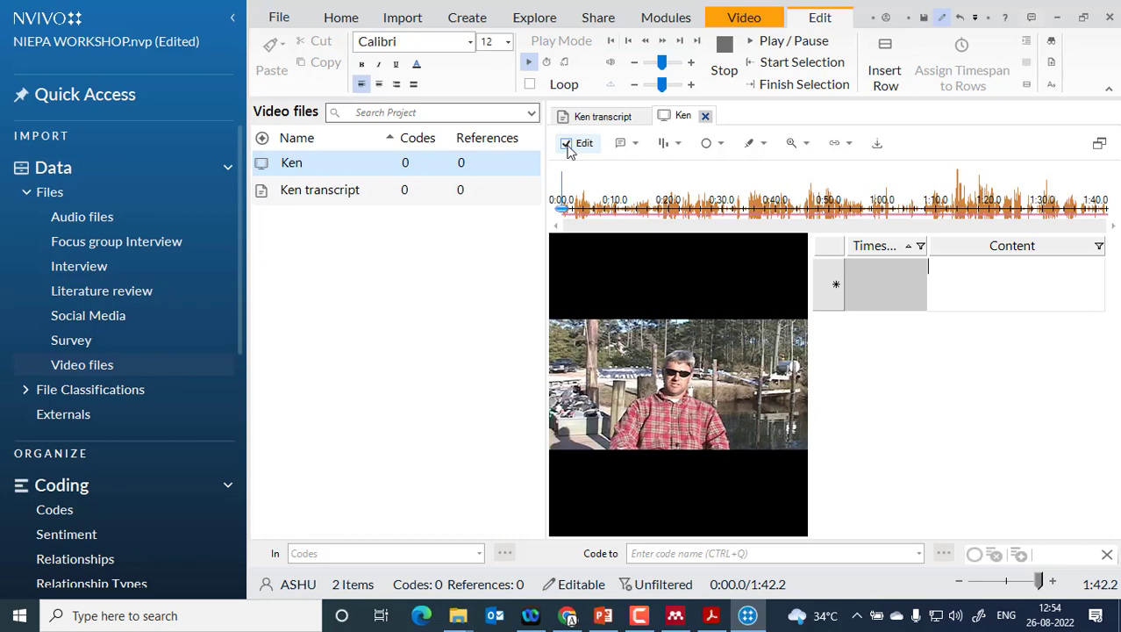
With Transcribe on, play and stop the video to create row 1 spanning 0:00.0–0:02.3.
{"action": "left_click", "coordinate": [566, 63]}
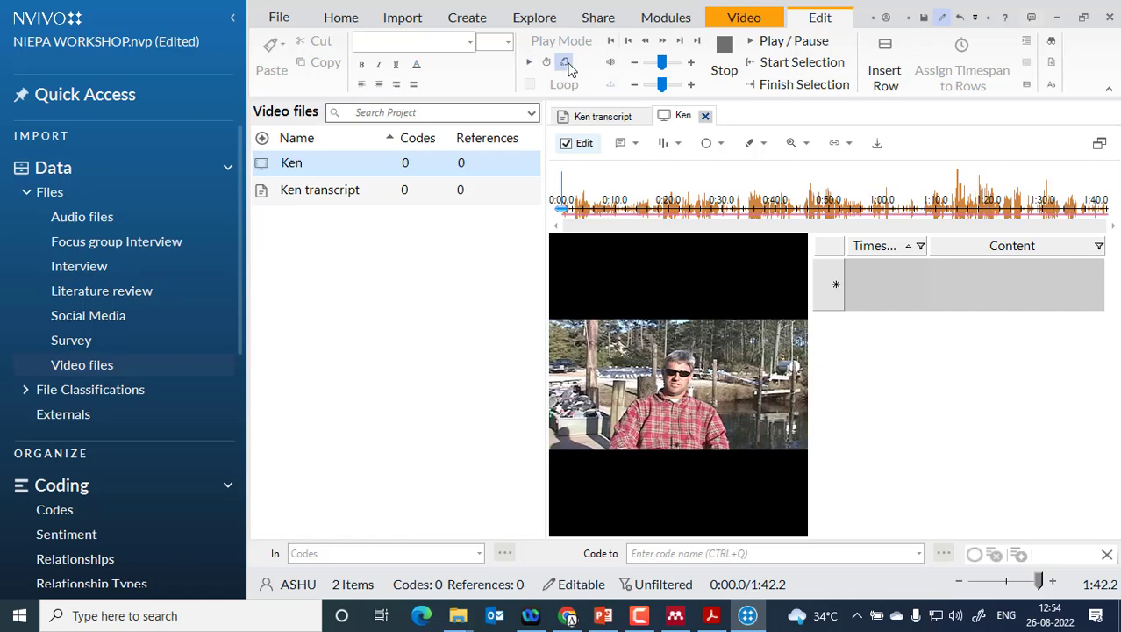
{"action": "left_click", "coordinate": [839, 300]}
{"action": "left_click", "coordinate": [797, 300]}
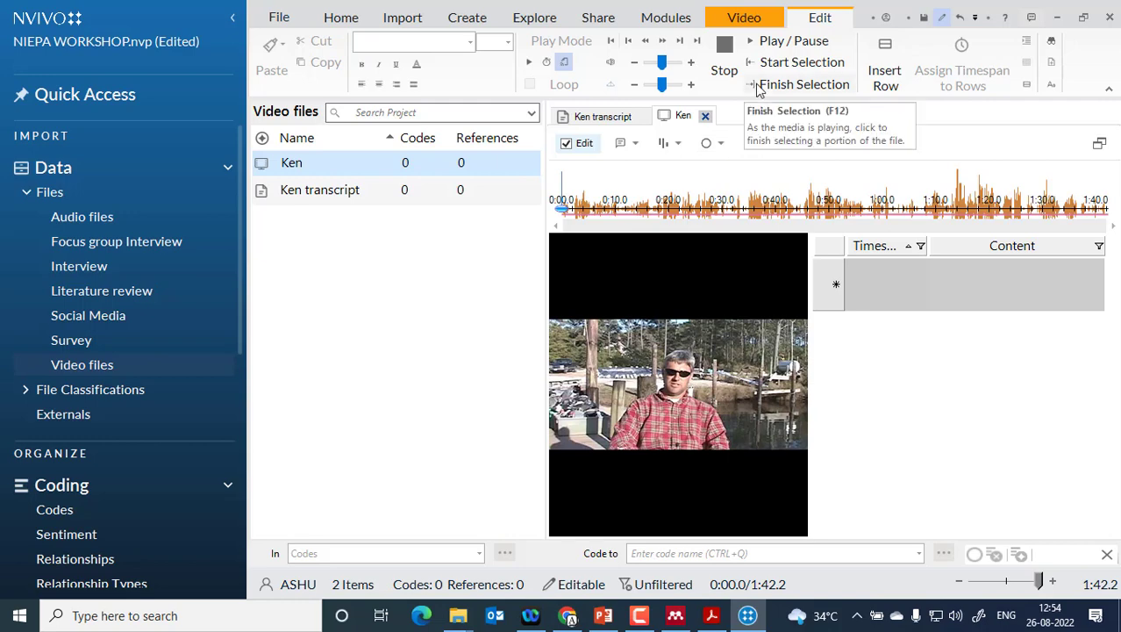
{"action": "left_click", "coordinate": [788, 45]}
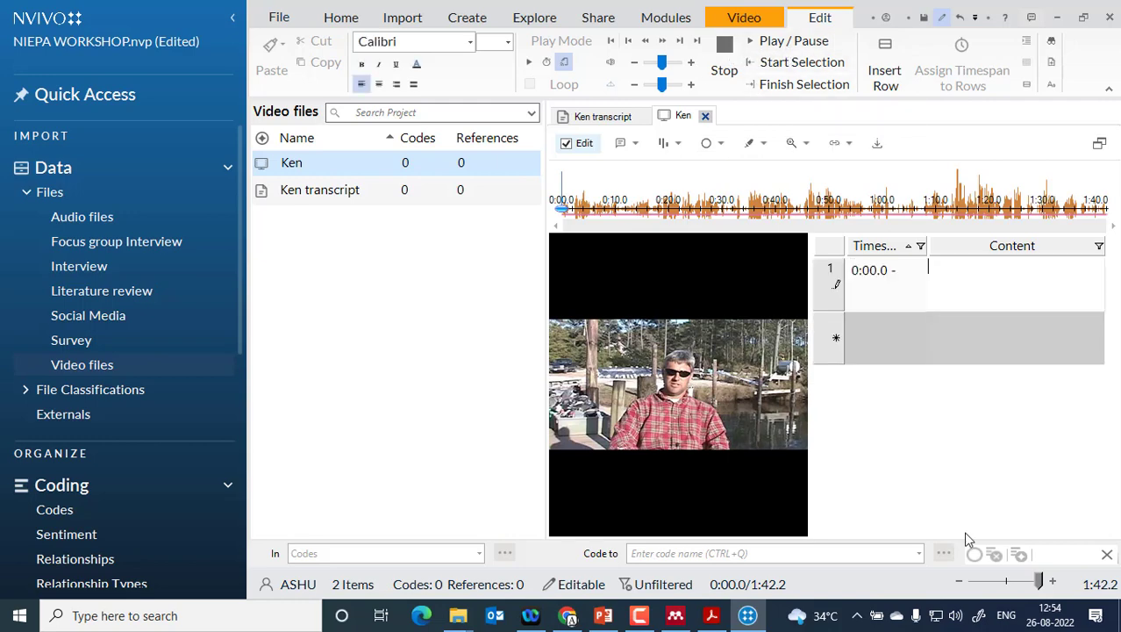
{"action": "left_click", "coordinate": [787, 45]}
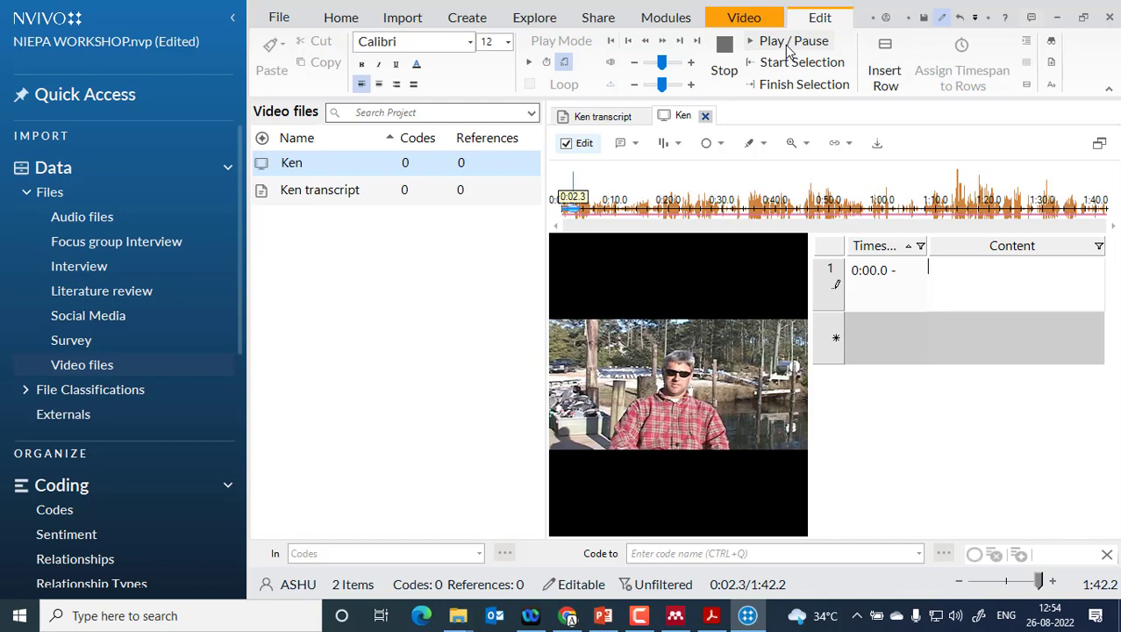
{"action": "left_click", "coordinate": [727, 49]}
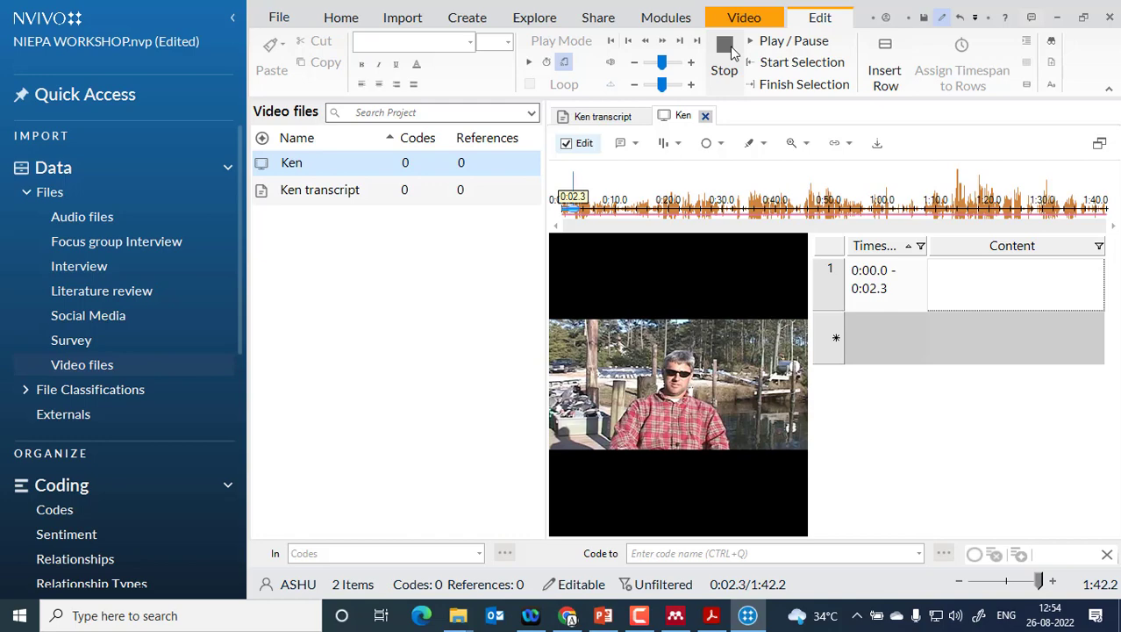
Type 'Your favaouraite Place' into row 1's Content cell.
{"action": "left_click", "coordinate": [963, 288]}
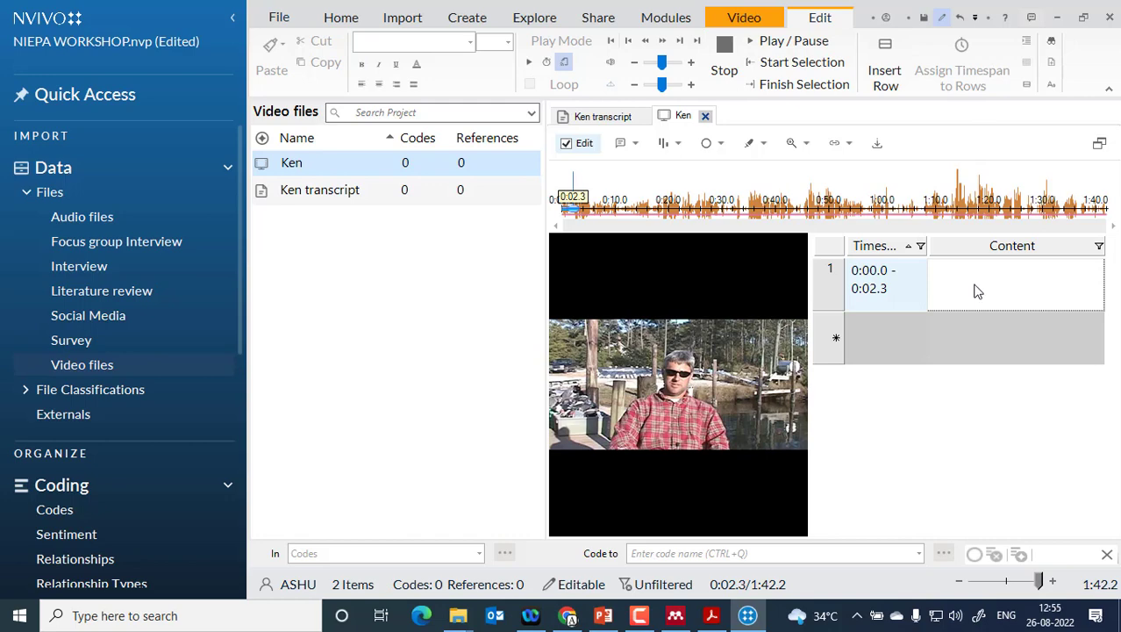
{"action": "left_click", "coordinate": [977, 288]}
{"action": "type", "text": "Your fac"}
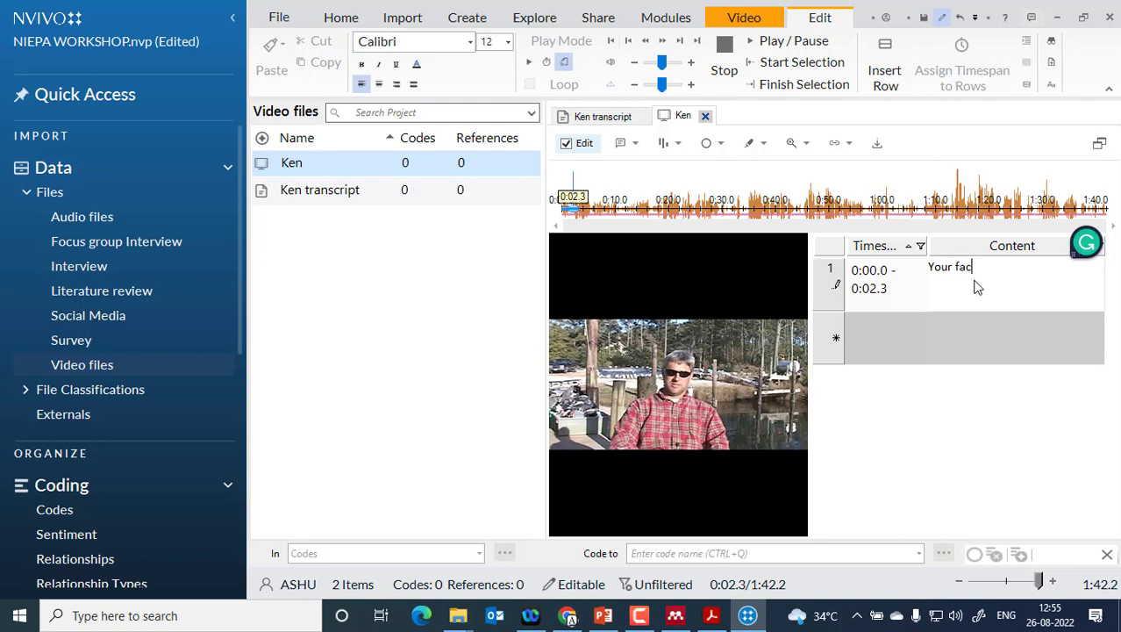
{"action": "key", "text": "BackSpace"}
{"action": "type", "text": "vaouatie"}
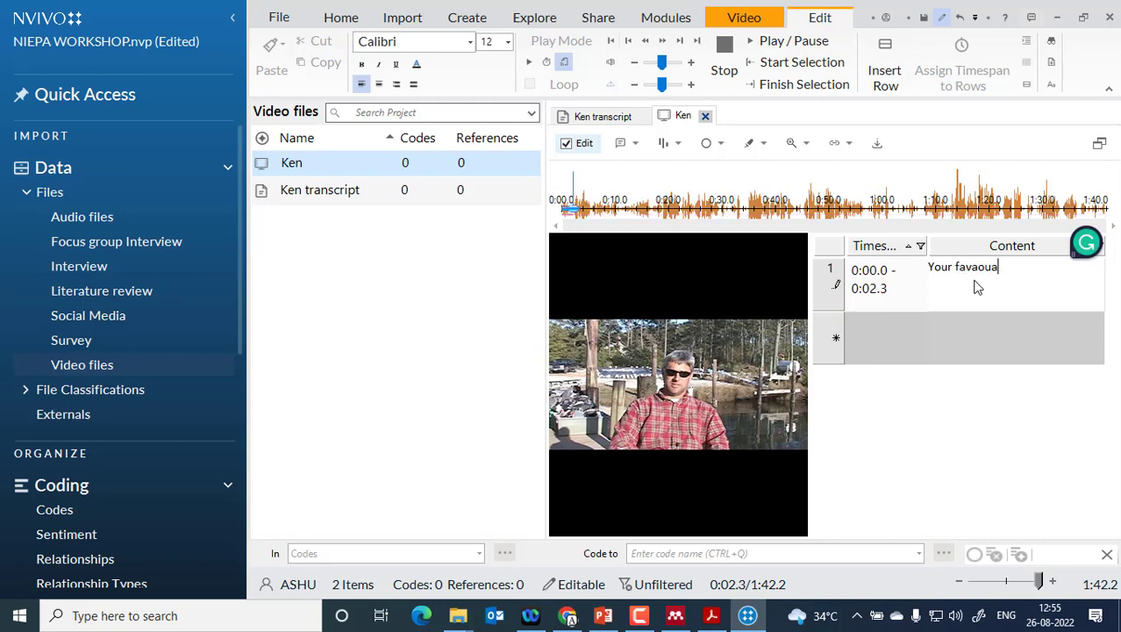
{"action": "key", "text": "BackSpace"}
{"action": "key", "text": "BackSpace"}
{"action": "key", "text": "BackSpace"}
{"action": "key", "text": "BackSpace"}
{"action": "type", "text": "raite Place"}
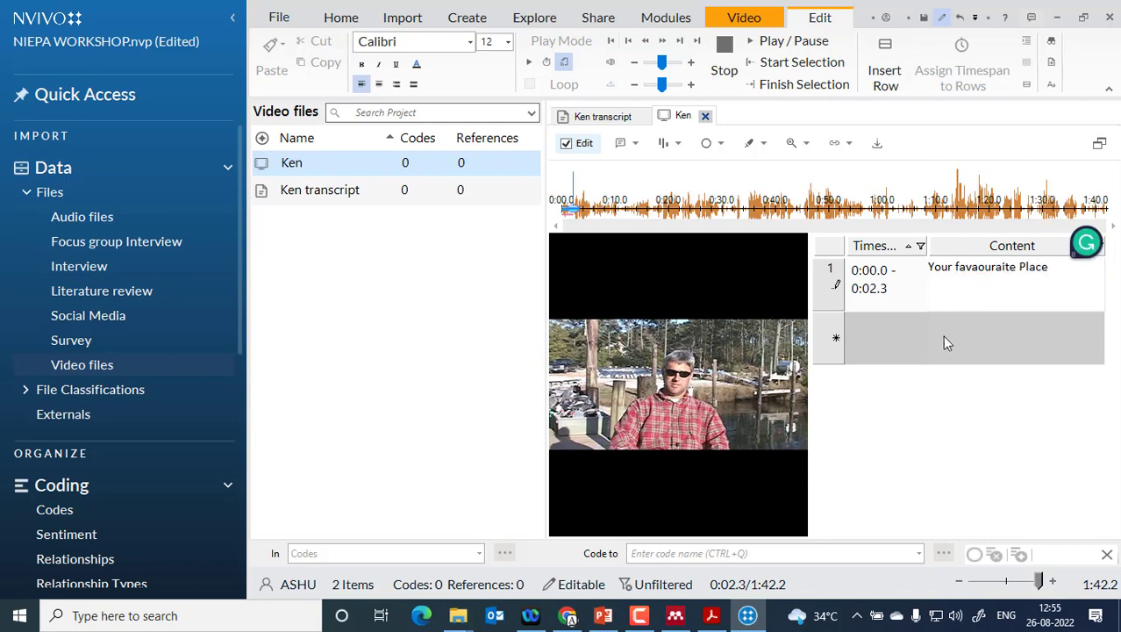
Create transcript row 2 by playing from 0:02.3 and stopping at 0:05.2.
{"action": "left_click", "coordinate": [910, 341]}
{"action": "left_click", "coordinate": [871, 336]}
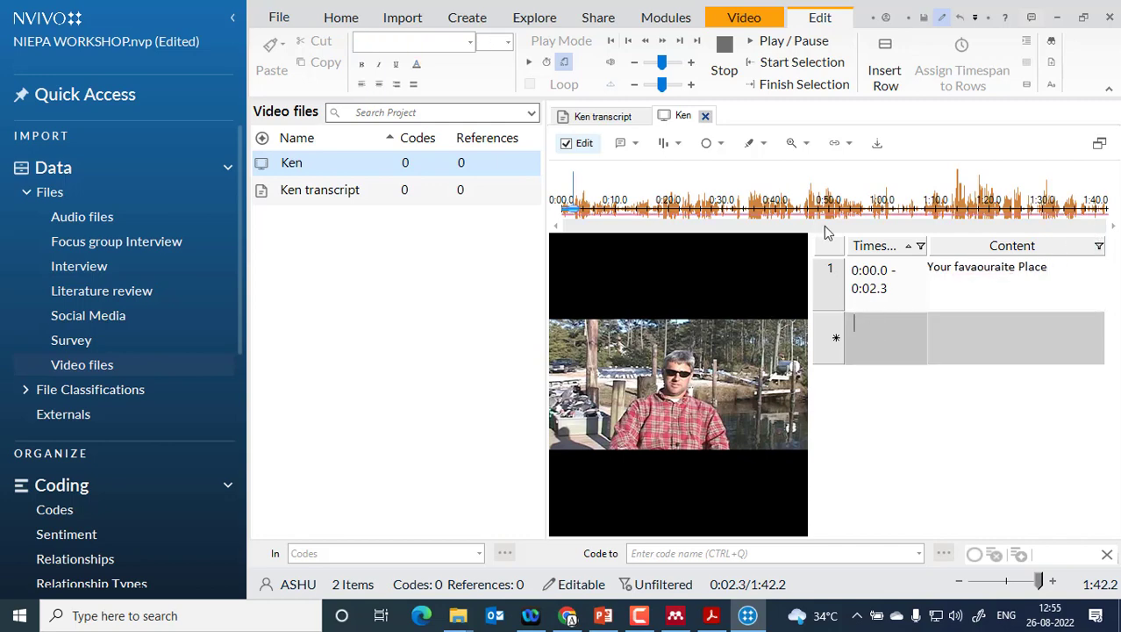
{"action": "left_click", "coordinate": [775, 50]}
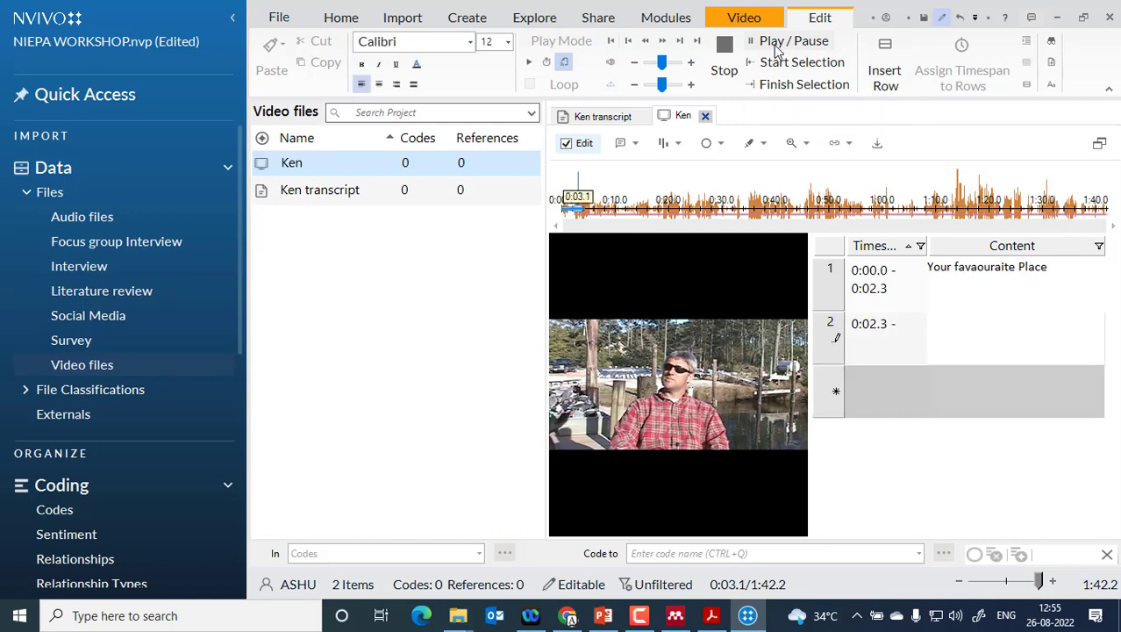
{"action": "left_click", "coordinate": [727, 53]}
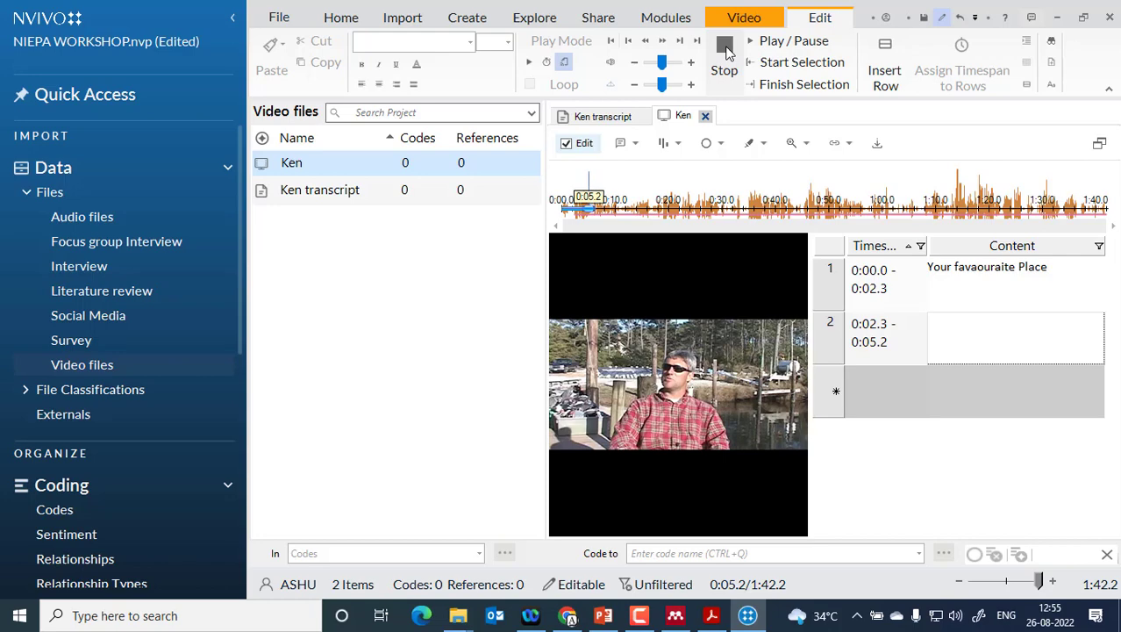
Enter 'Down east' in row 2, then play on and stop at 0:17.6 to create row 3.
{"action": "left_click", "coordinate": [962, 339]}
{"action": "type", "text": "Dow"}
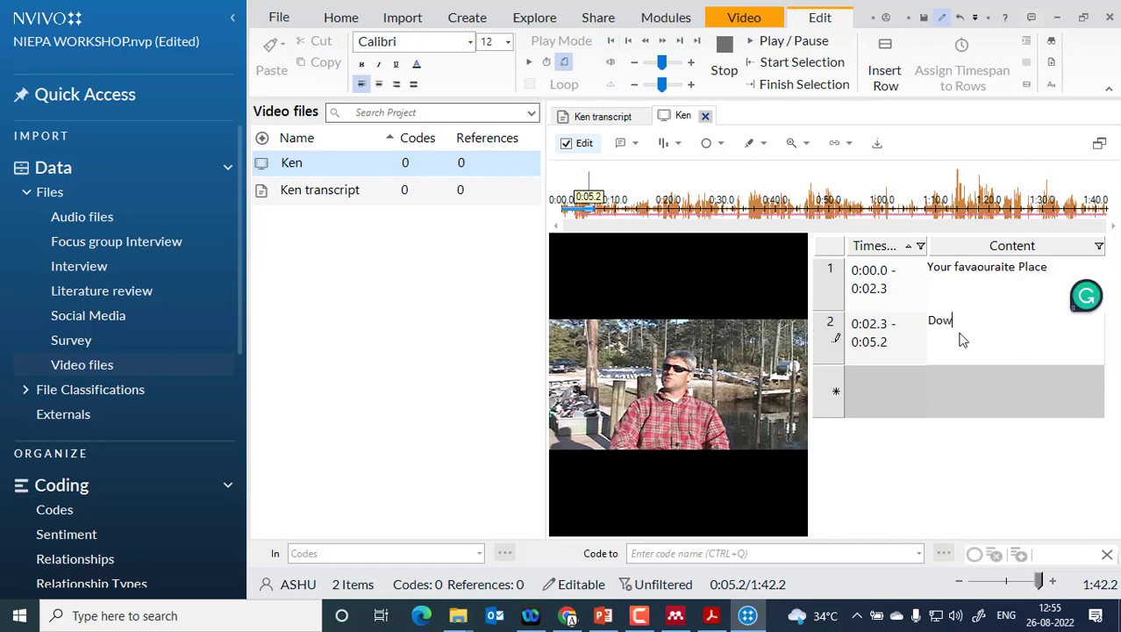
{"action": "type", "text": "meast"}
{"action": "key", "text": "BackSpace"}
{"action": "key", "text": "BackSpace"}
{"action": "key", "text": "BackSpace"}
{"action": "key", "text": "BackSpace"}
{"action": "key", "text": "BackSpace"}
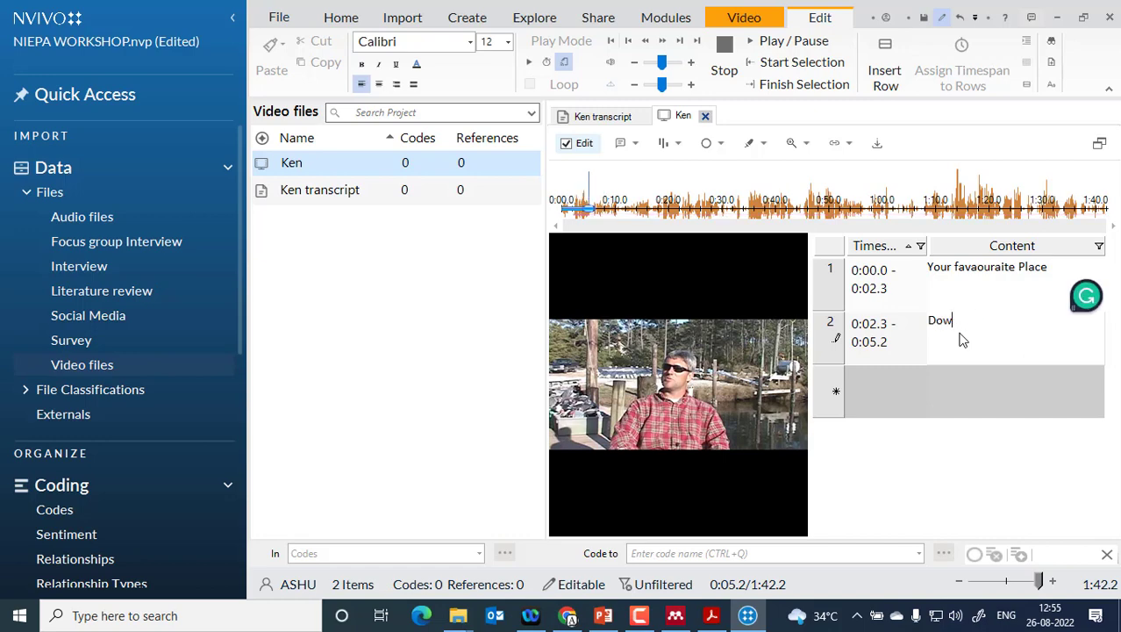
{"action": "key", "text": "BackSpace"}
{"action": "type", "text": "n east"}
{"action": "left_click", "coordinate": [869, 388]}
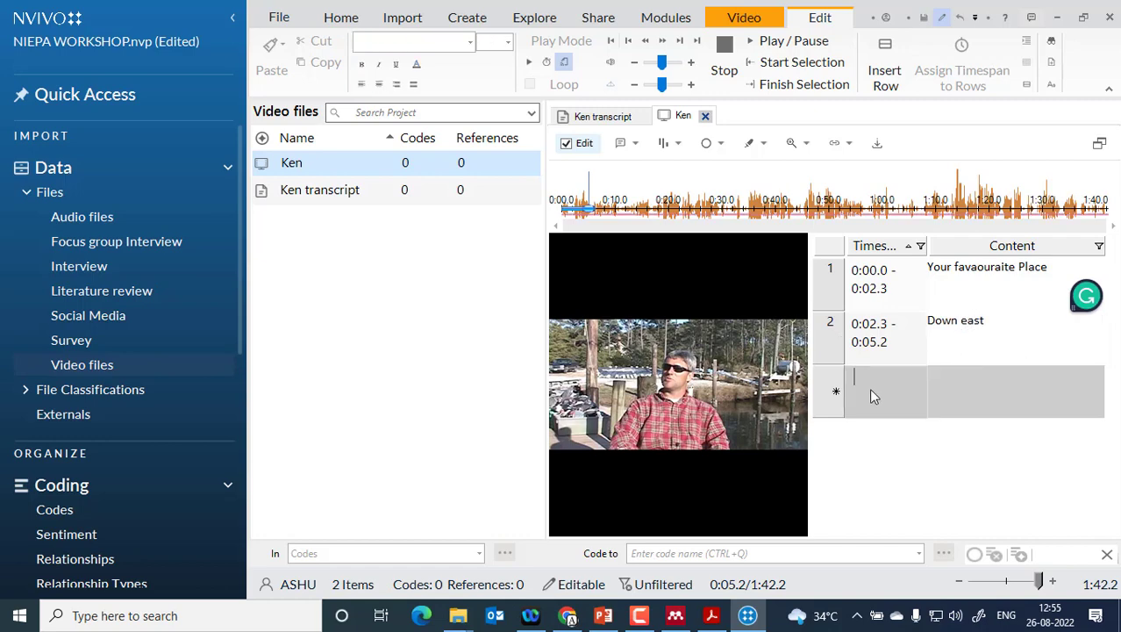
{"action": "left_click", "coordinate": [775, 49]}
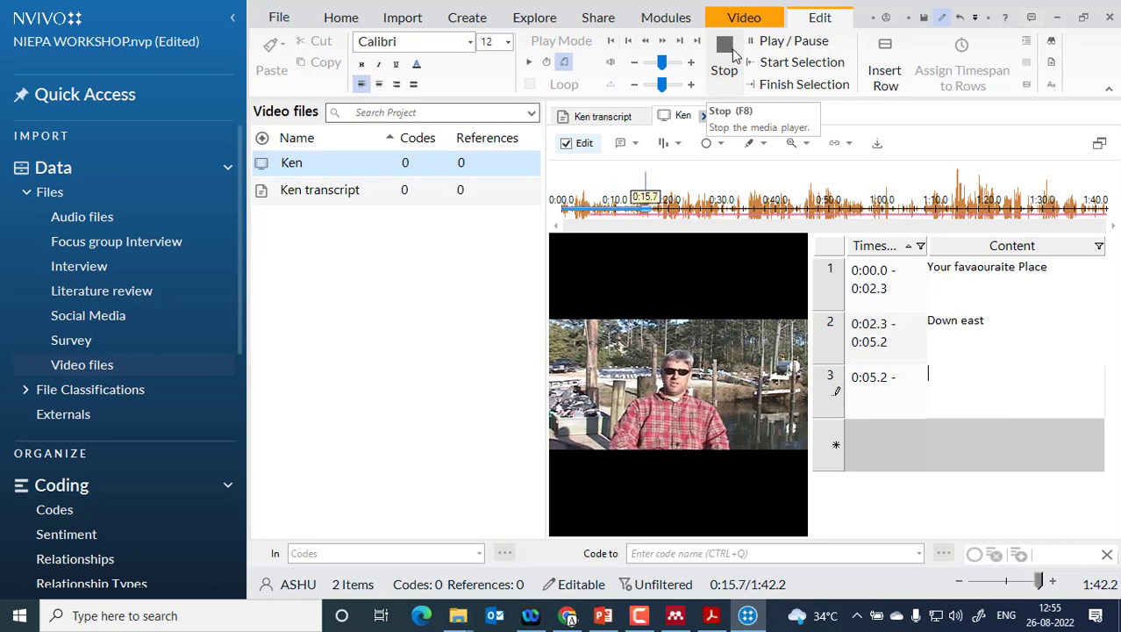
{"action": "left_click", "coordinate": [735, 55]}
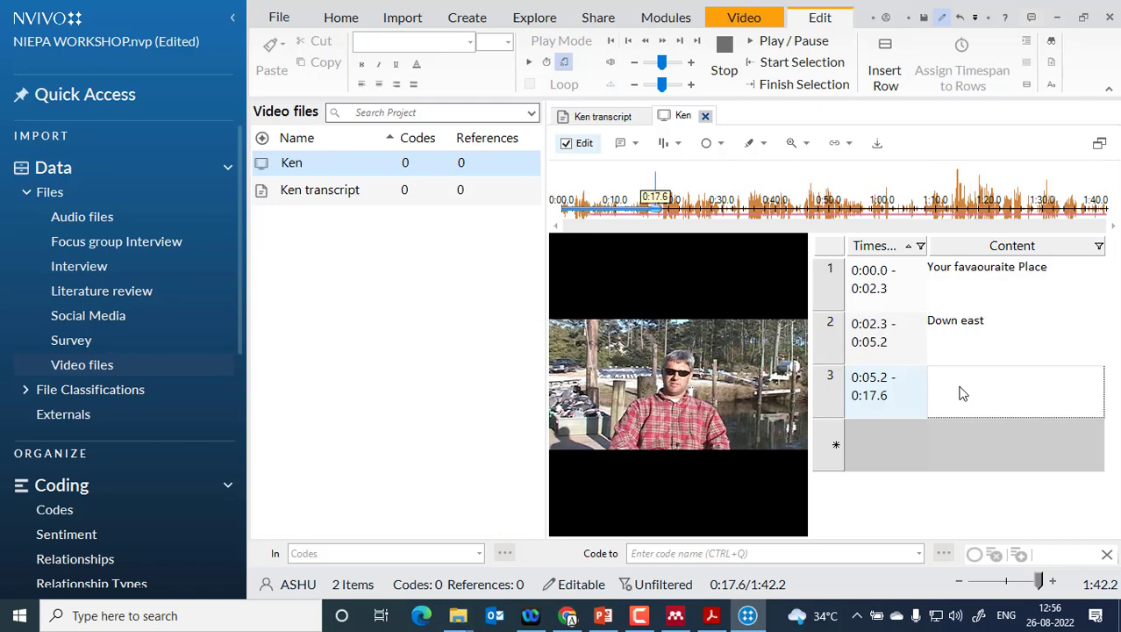
Minimize NVivo to the desktop and bring up the Chrome browser.
{"action": "left_click", "coordinate": [1059, 18]}
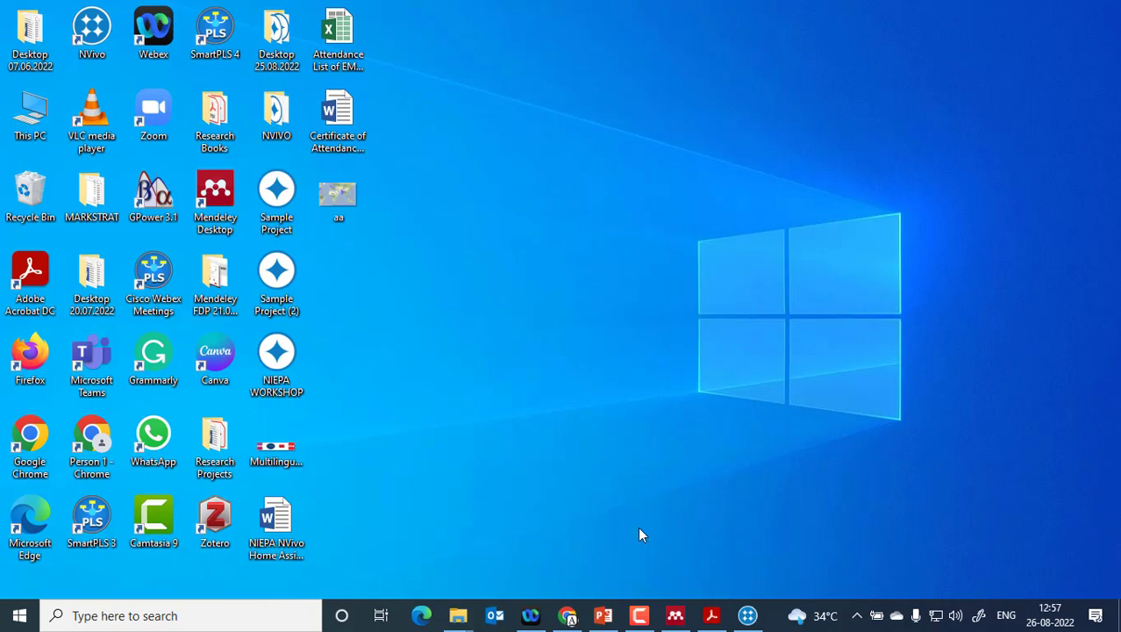
{"action": "left_click", "coordinate": [566, 615]}
Search Google Images for 'word environment day' in a new Chrome tab.
{"action": "left_click", "coordinate": [919, 15]}
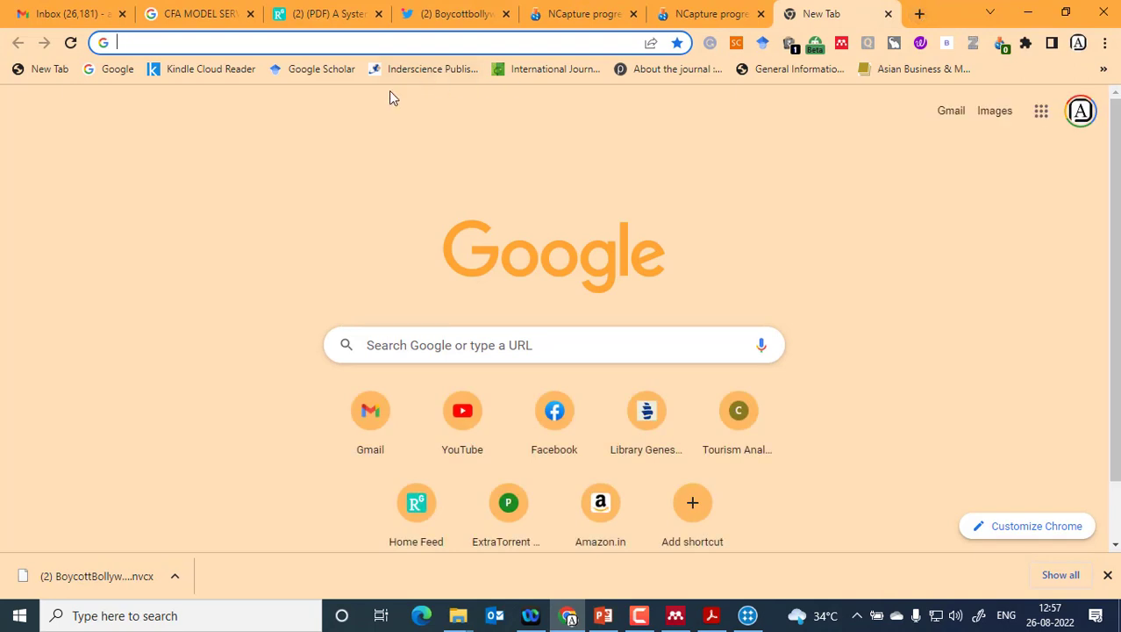
{"action": "type", "text": "wo"}
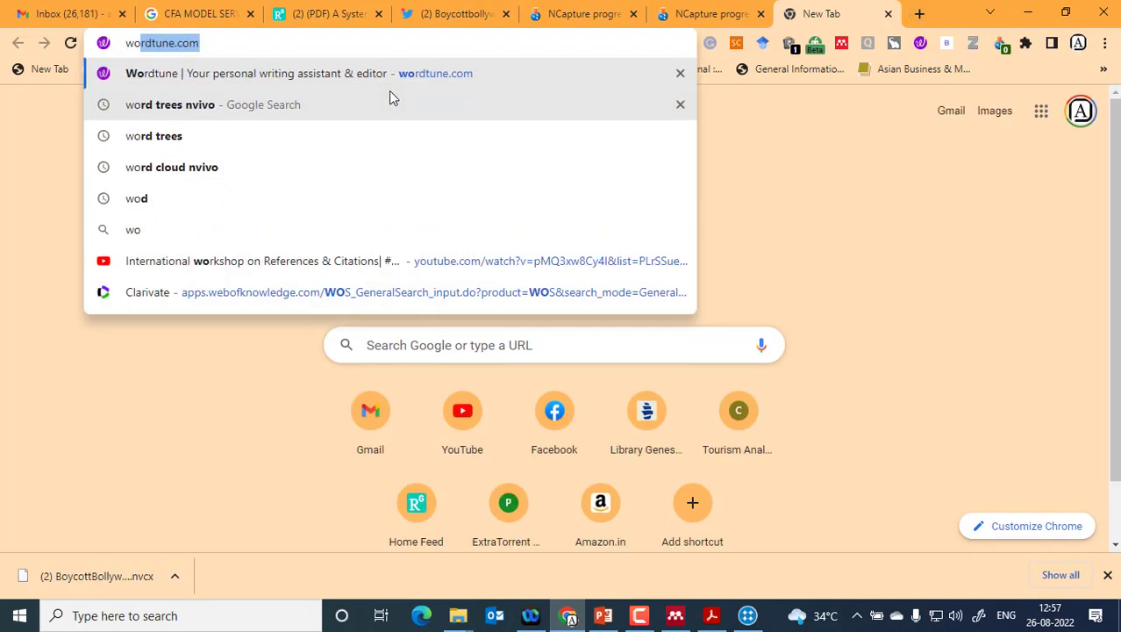
{"action": "type", "text": "rd en"}
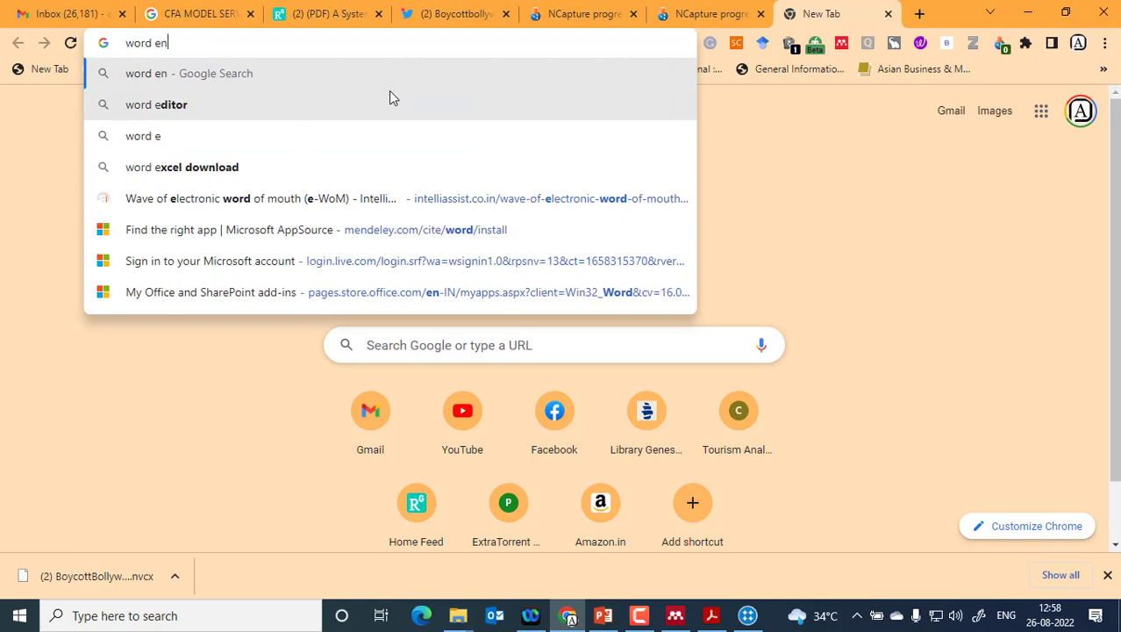
{"action": "type", "text": "vironment day"}
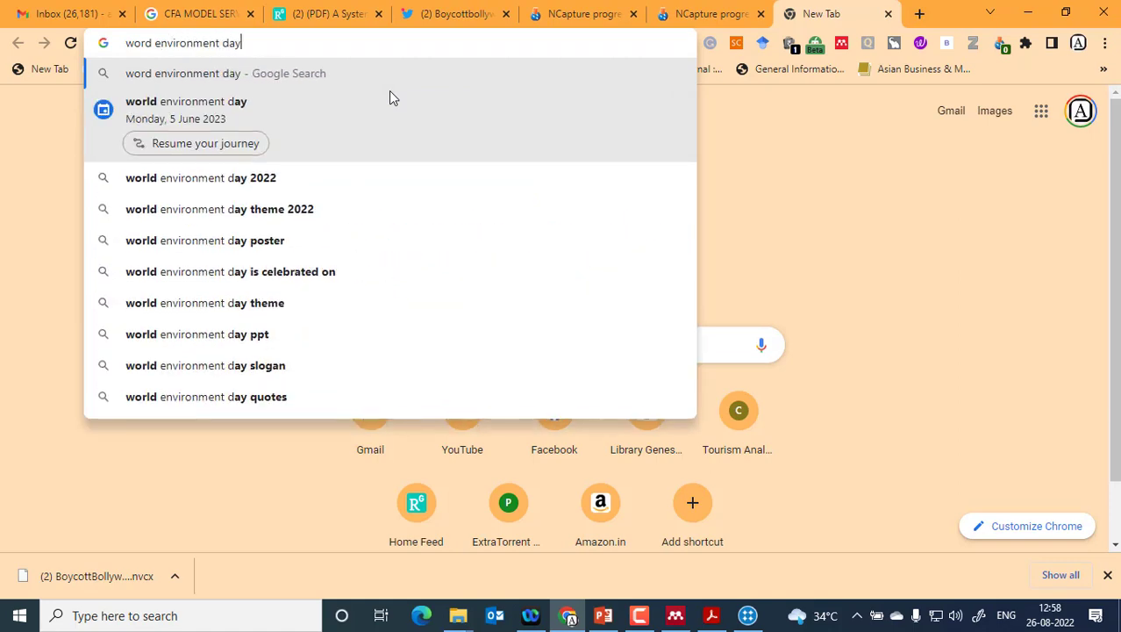
{"action": "key", "text": "Return"}
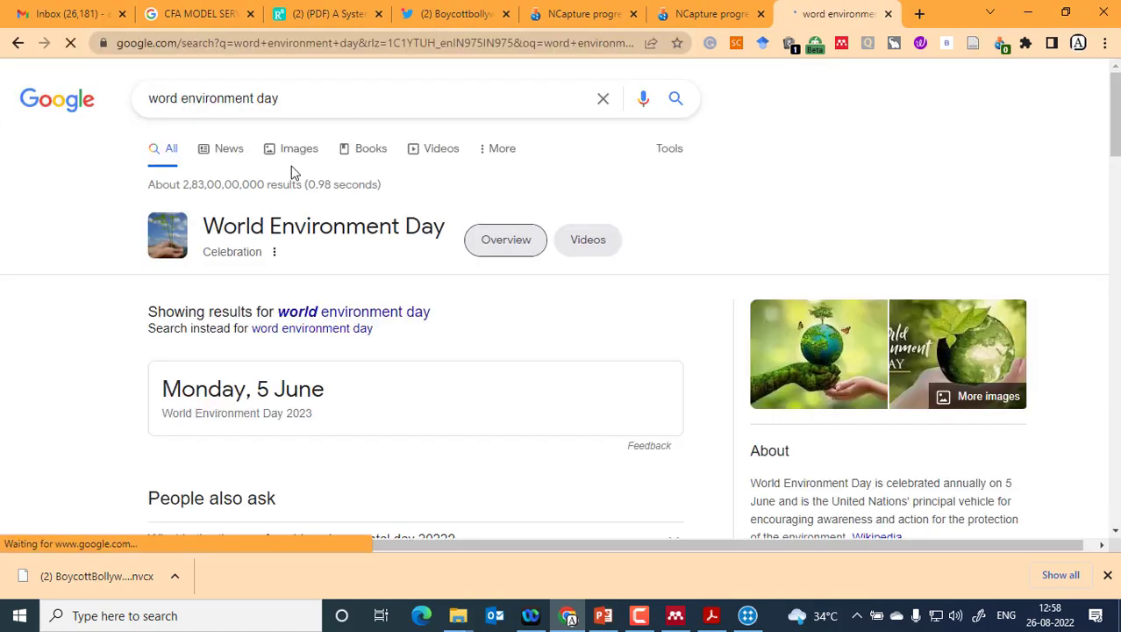
{"action": "left_click", "coordinate": [297, 156]}
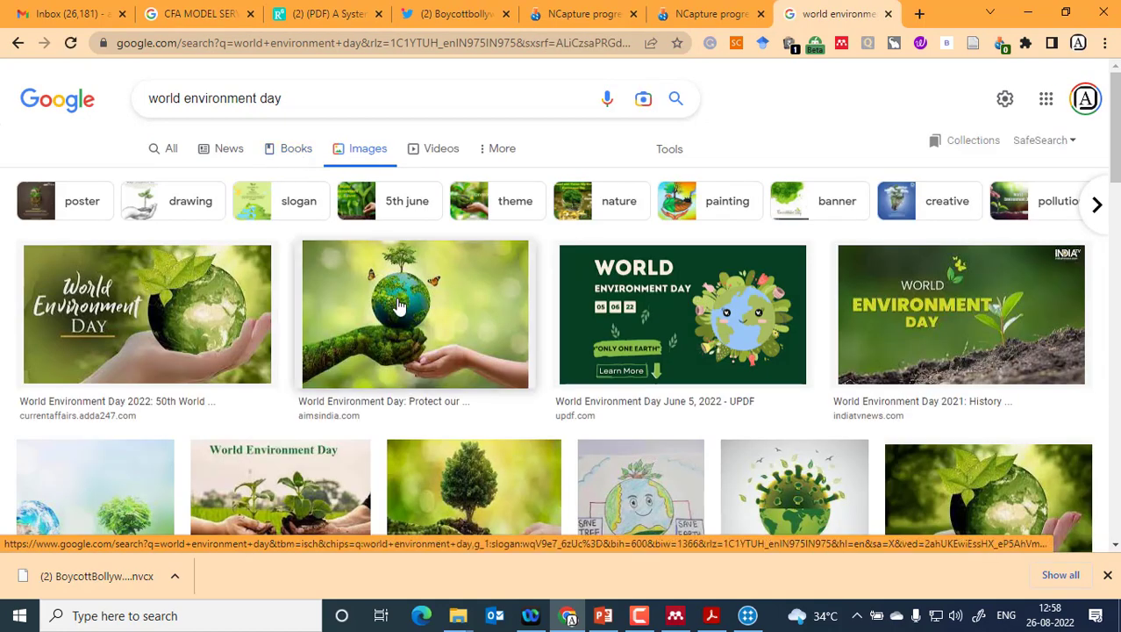
{"action": "scroll", "coordinate": [403, 323], "scroll_direction": "down", "scroll_amount": 1}
{"action": "scroll", "coordinate": [403, 323], "scroll_direction": "down", "scroll_amount": 1}
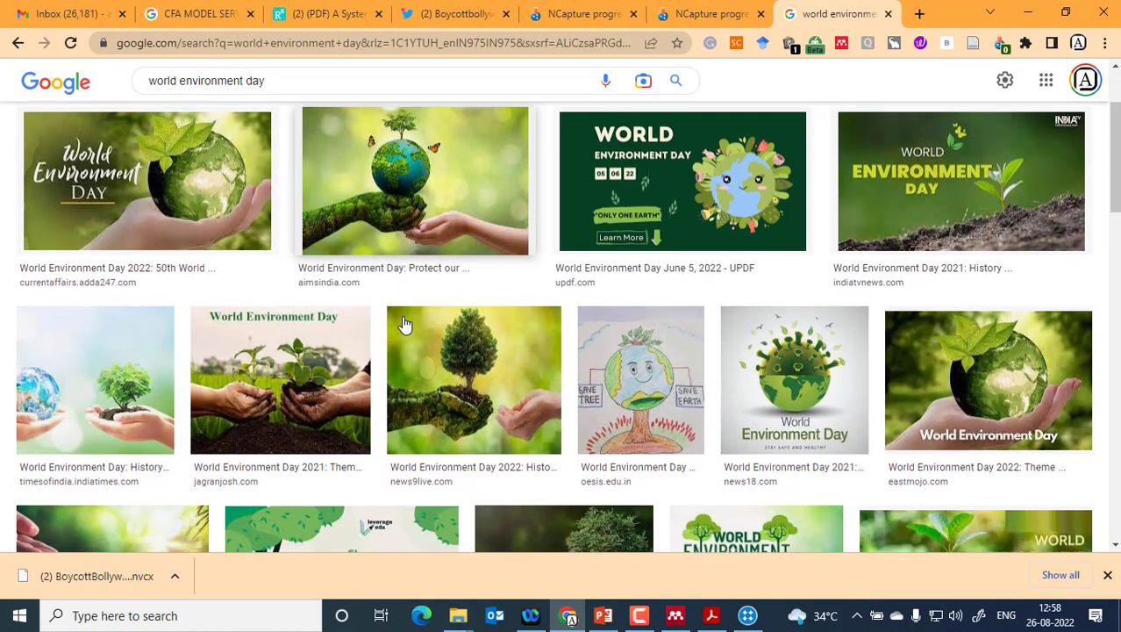
Save the indiatvnews World Environment Day image to the Desktop, then return to NVivo.
{"action": "left_click", "coordinate": [891, 194]}
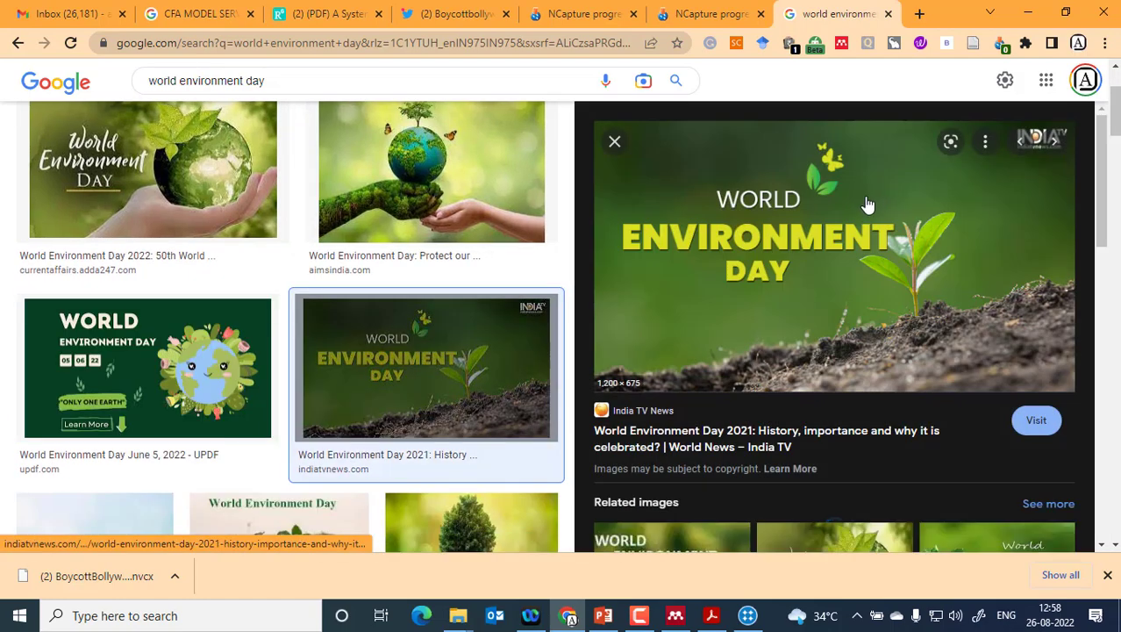
{"action": "right_click", "coordinate": [704, 250]}
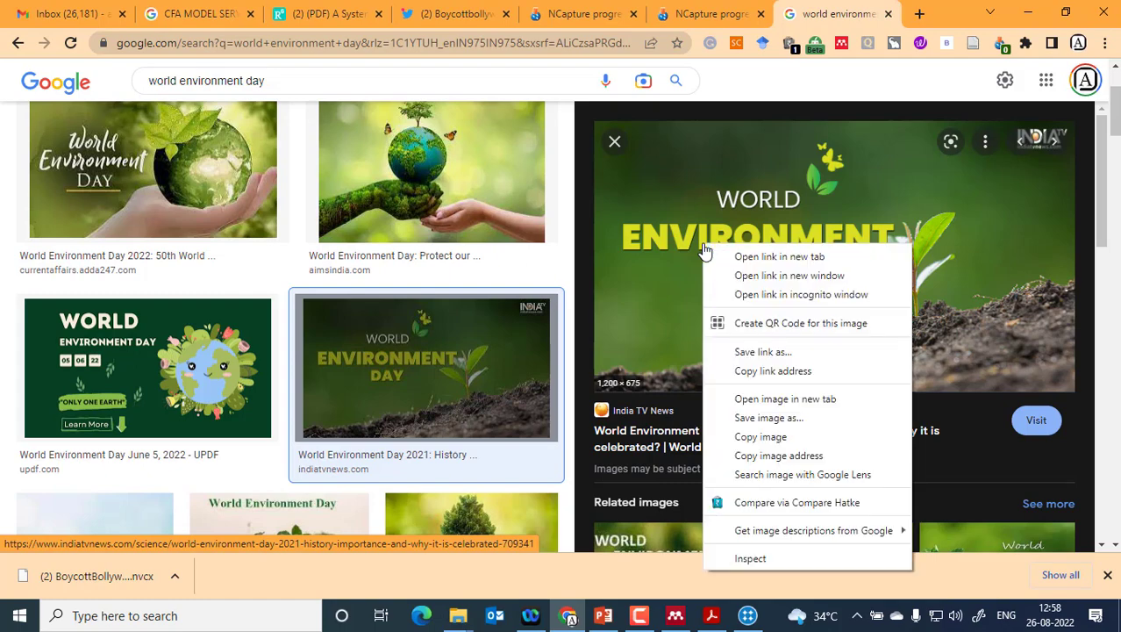
{"action": "left_click", "coordinate": [779, 420]}
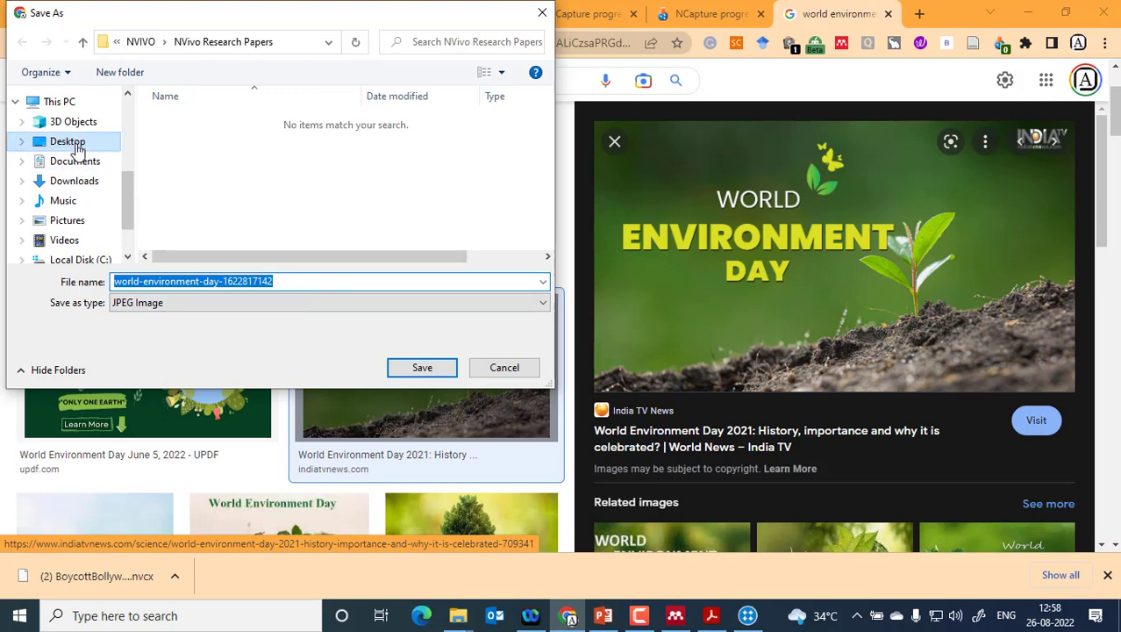
{"action": "left_click", "coordinate": [73, 143]}
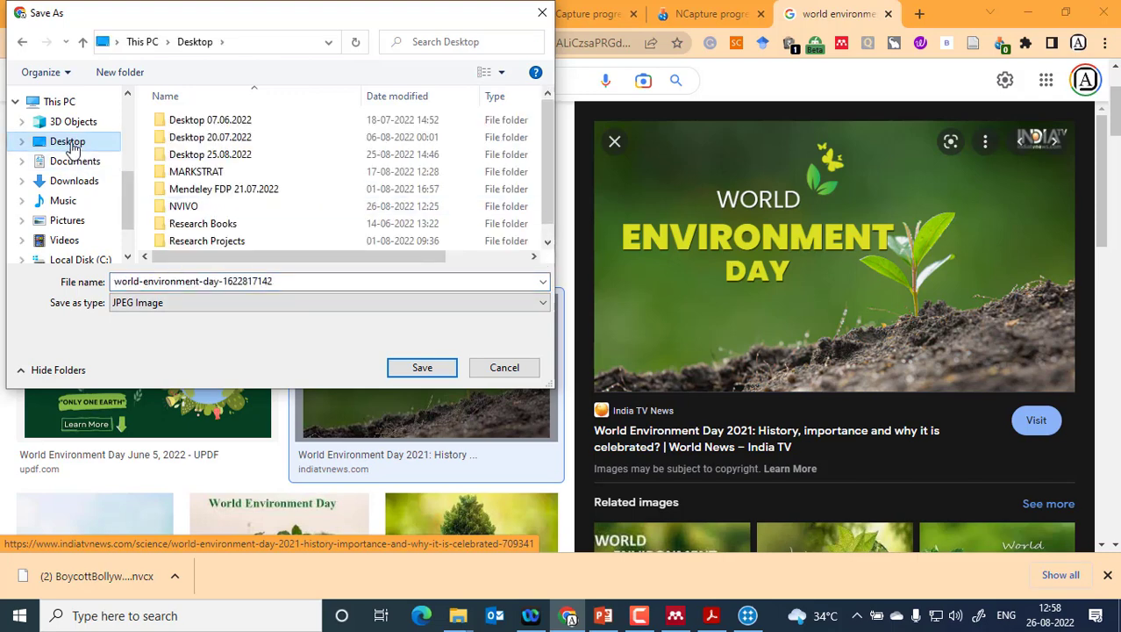
{"action": "left_click", "coordinate": [419, 367]}
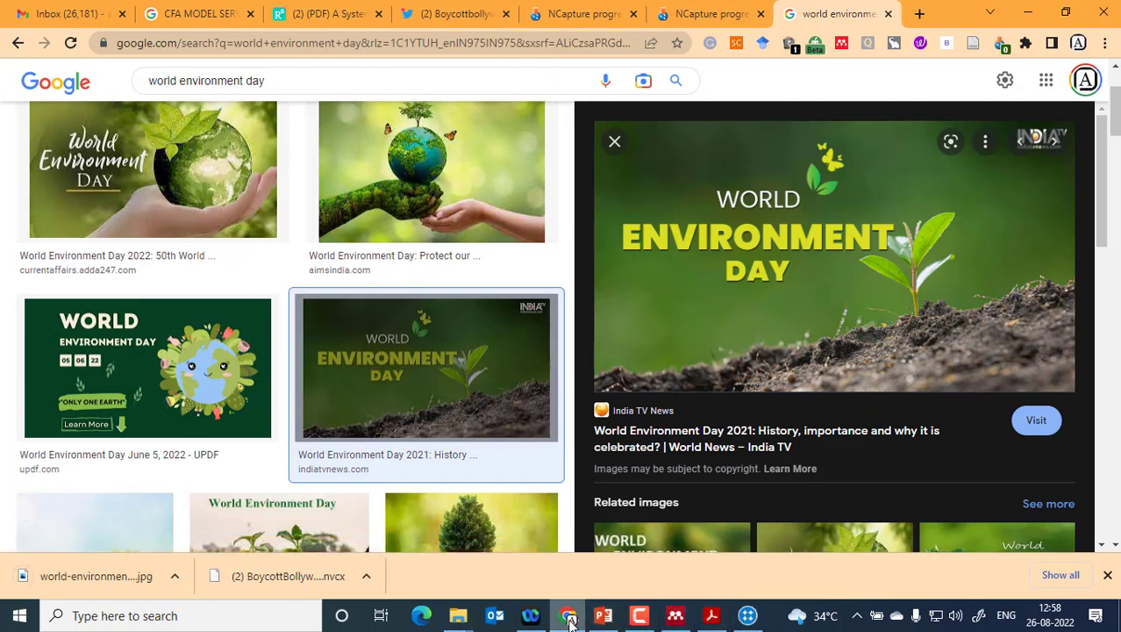
{"action": "left_click", "coordinate": [569, 615]}
{"action": "left_click", "coordinate": [748, 615]}
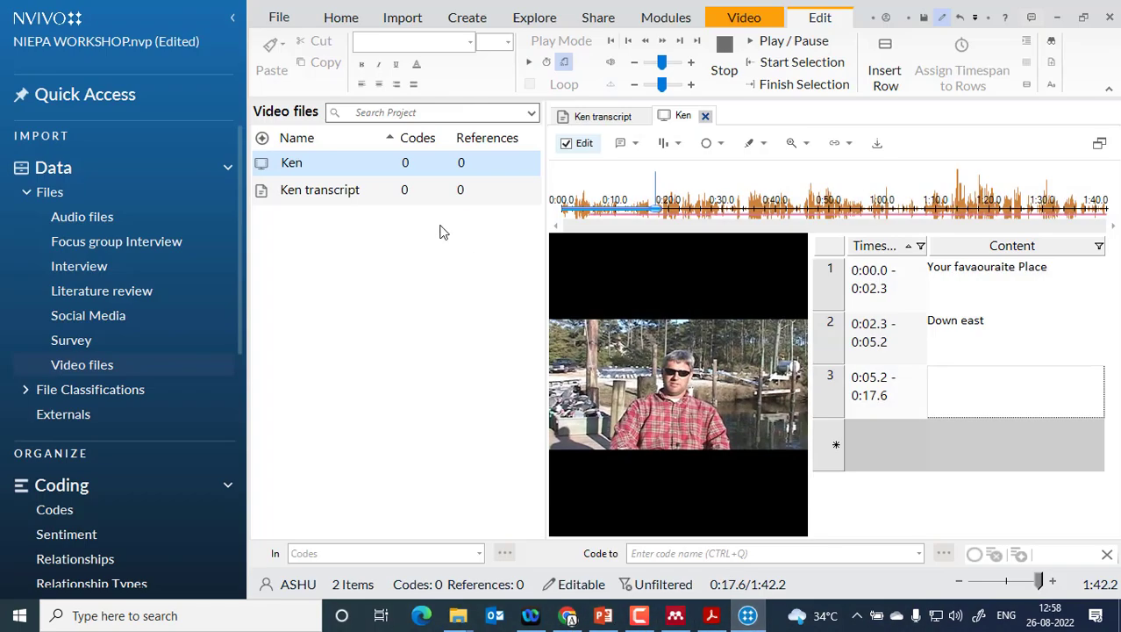
{"action": "left_click", "coordinate": [92, 367]}
{"action": "left_click", "coordinate": [93, 368]}
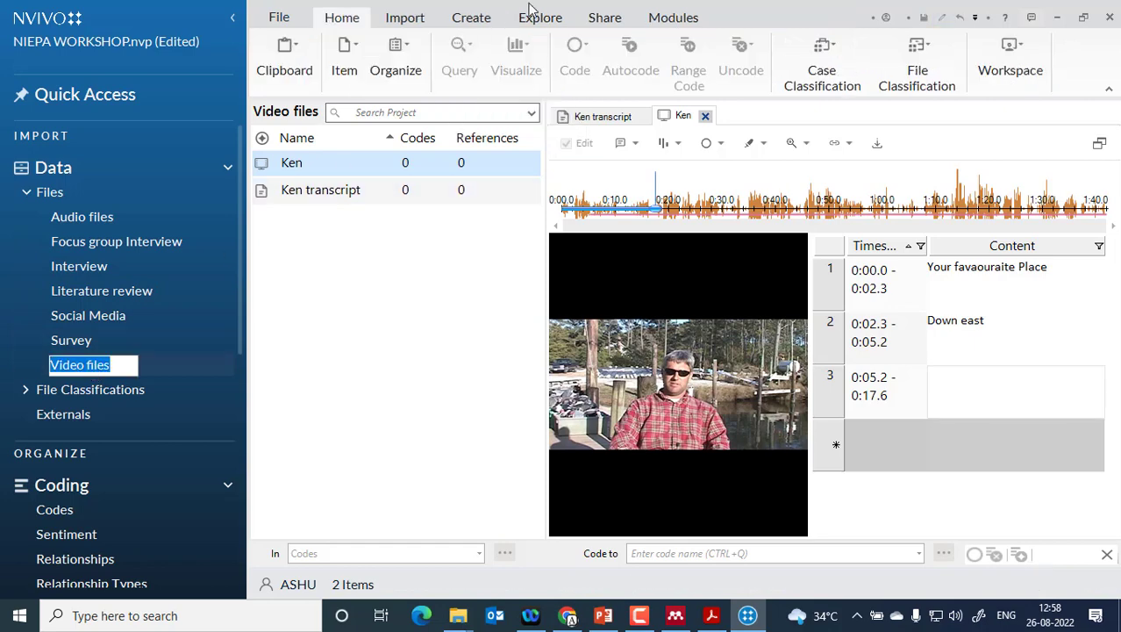
{"action": "left_click", "coordinate": [397, 21]}
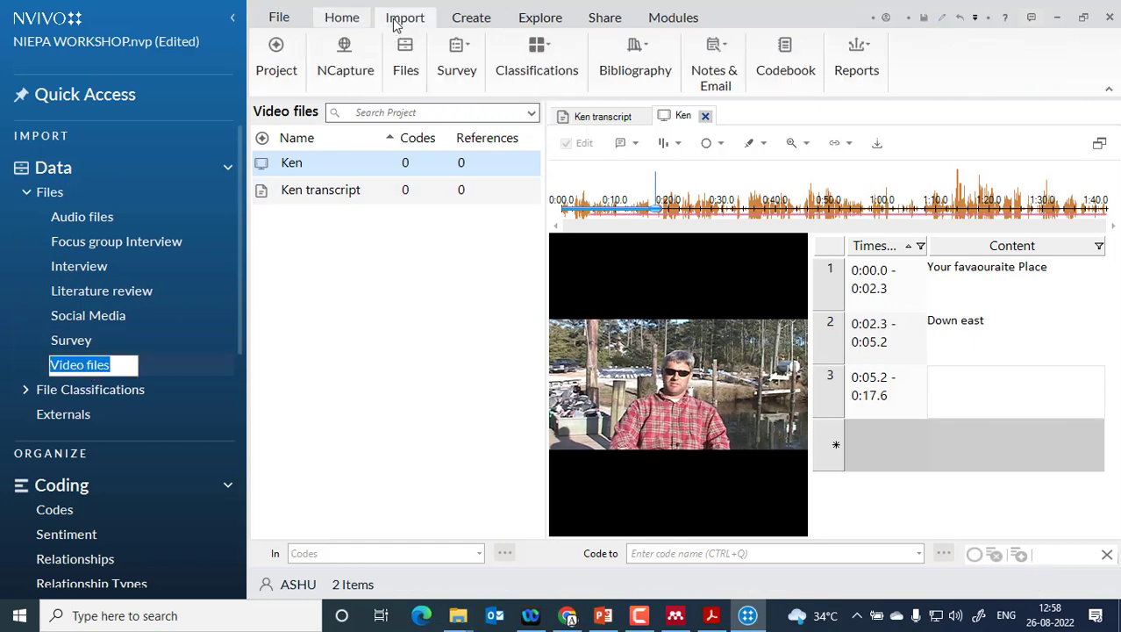
{"action": "left_click", "coordinate": [404, 72]}
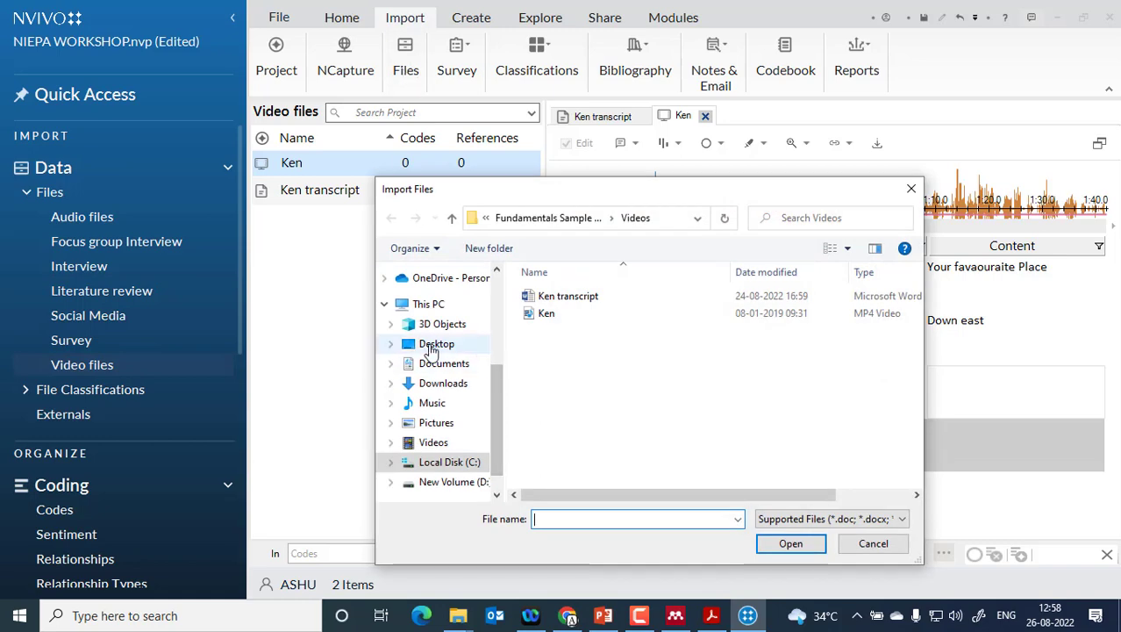
{"action": "left_click", "coordinate": [431, 346]}
{"action": "scroll", "coordinate": [658, 375], "scroll_direction": "down", "scroll_amount": 1}
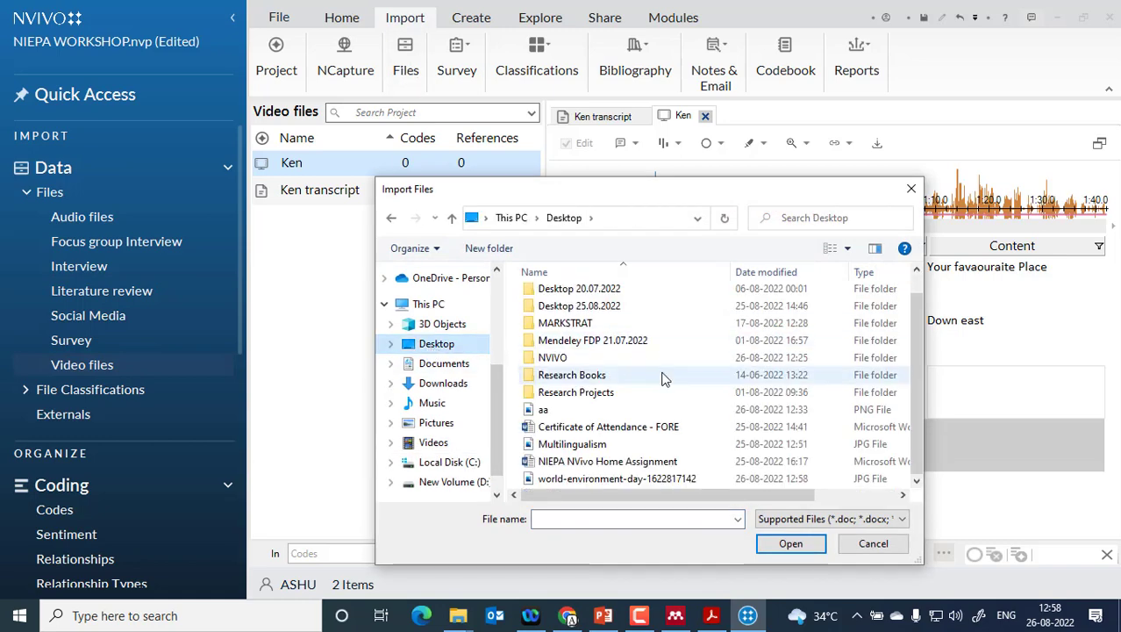
{"action": "double_click", "coordinate": [622, 480]}
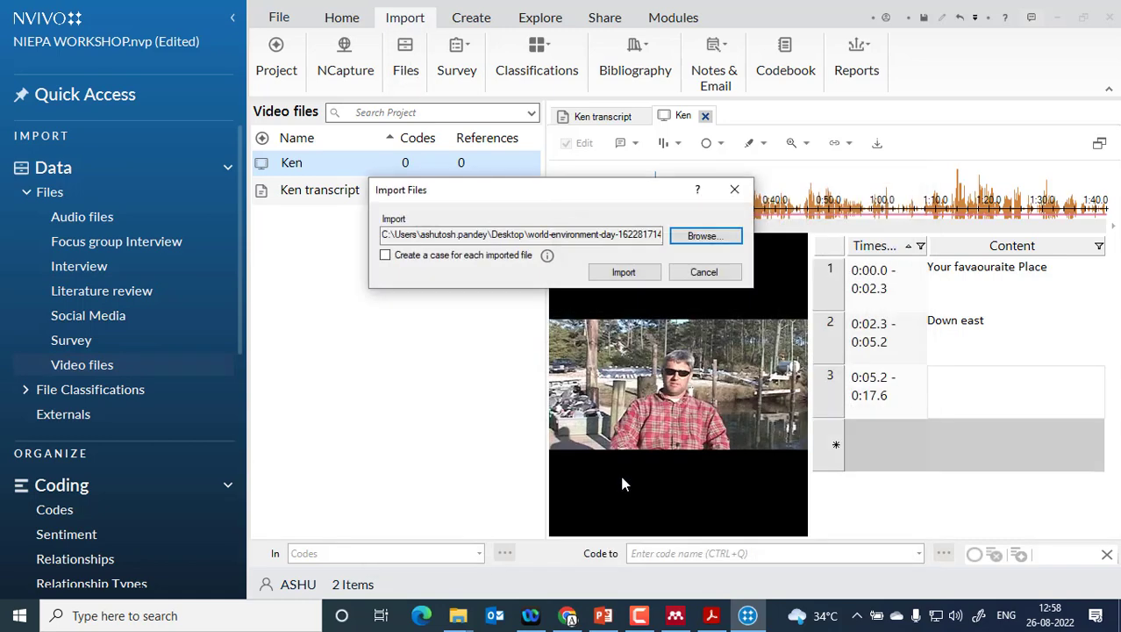
{"action": "left_click", "coordinate": [630, 274]}
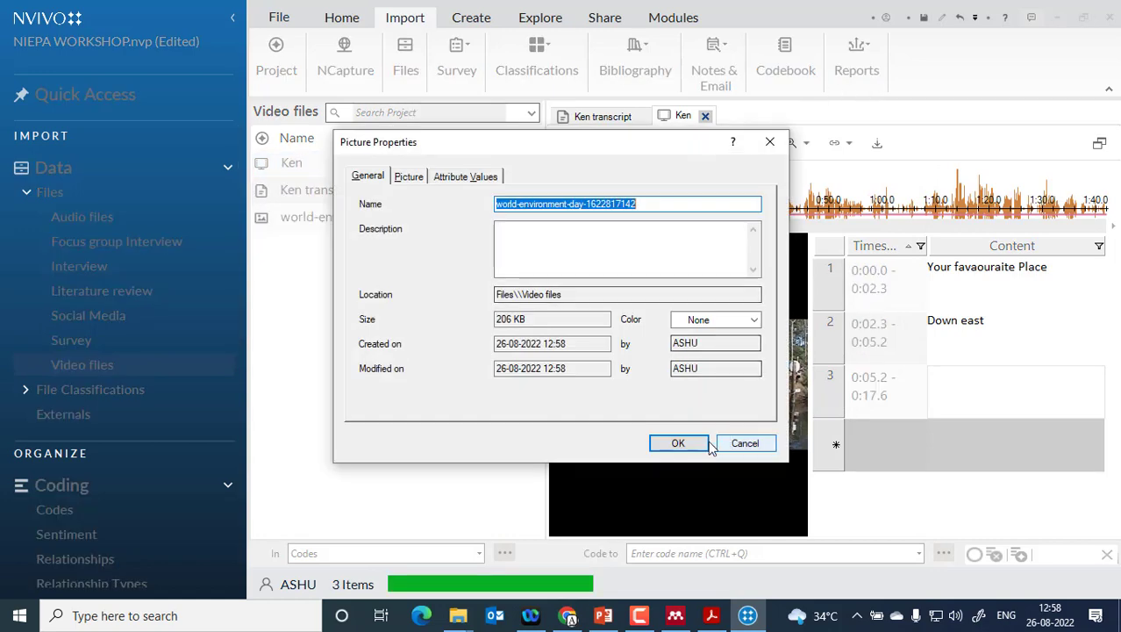
{"action": "left_click", "coordinate": [691, 446]}
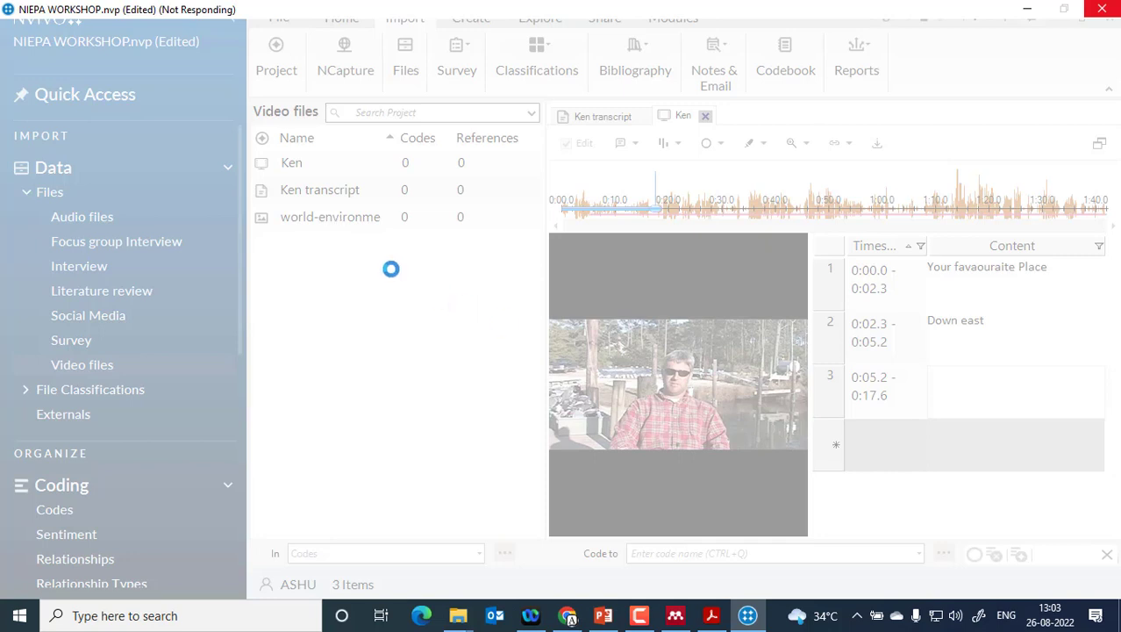
Force-quit the frozen NVivo in Task Manager and relaunch NVivo from its desktop icon.
{"action": "key", "text": "ctrl+shift+Escape"}
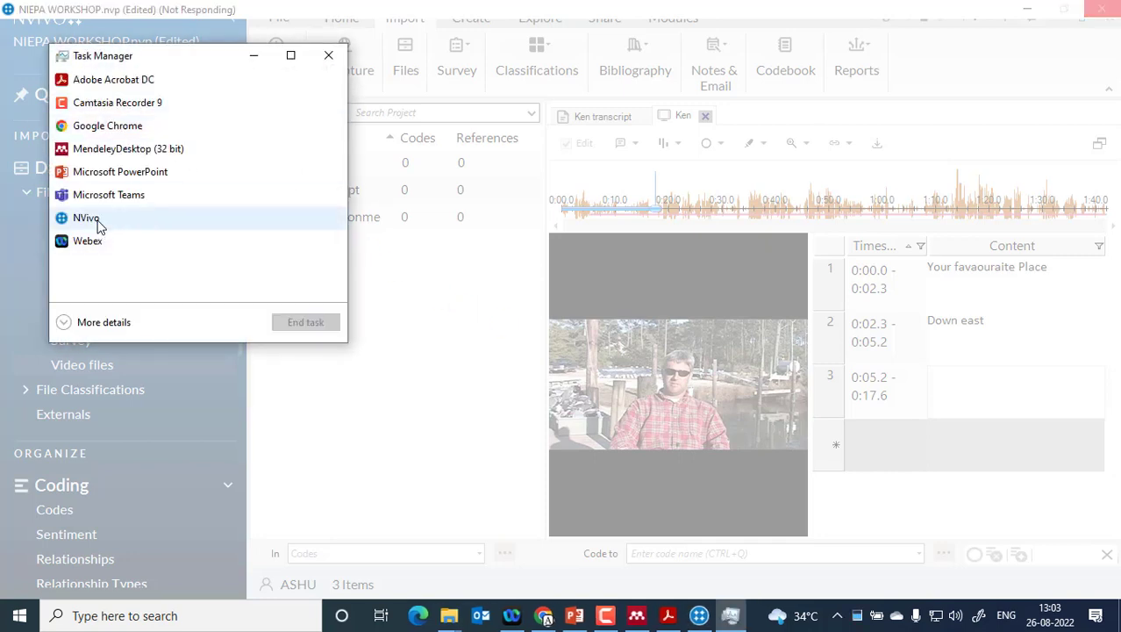
{"action": "left_click", "coordinate": [98, 219]}
{"action": "left_click", "coordinate": [298, 323]}
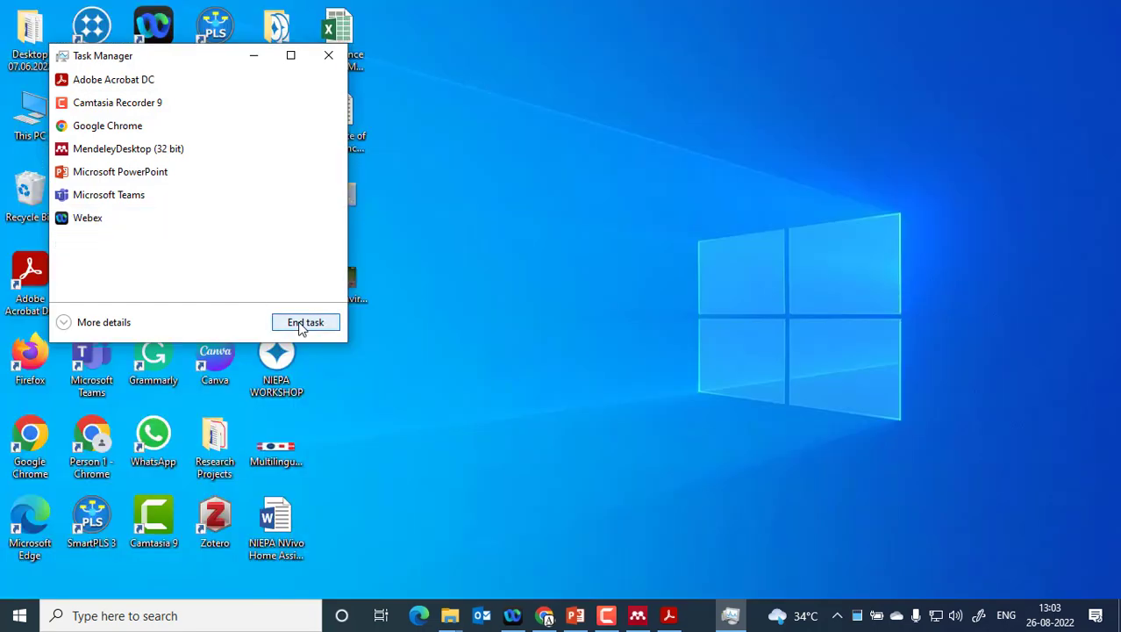
{"action": "left_click", "coordinate": [330, 58]}
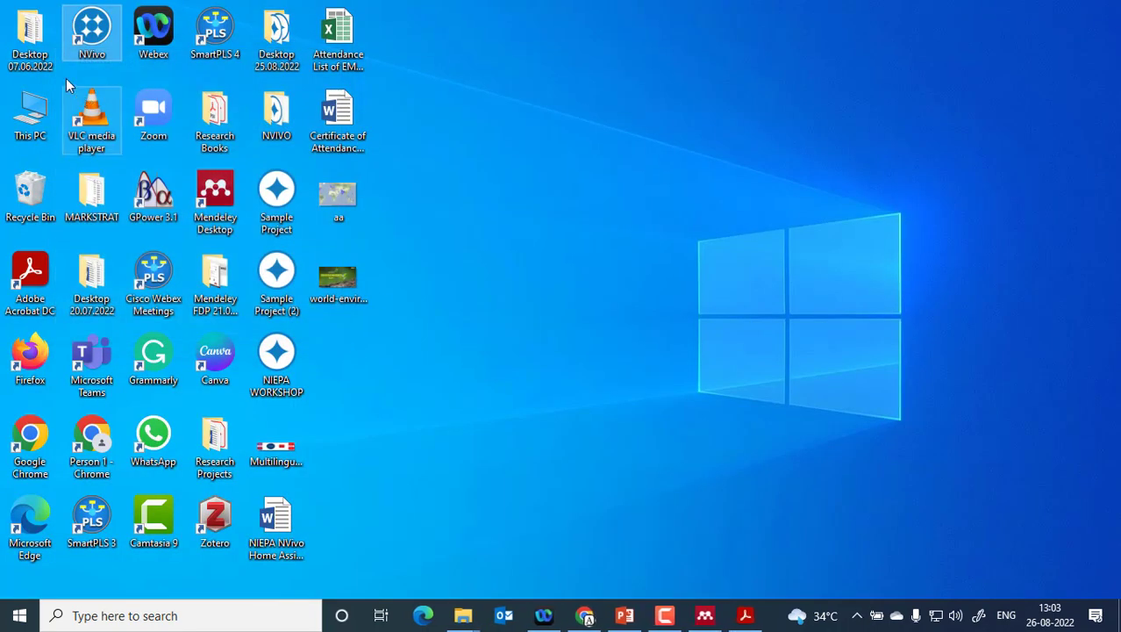
{"action": "double_click", "coordinate": [93, 33]}
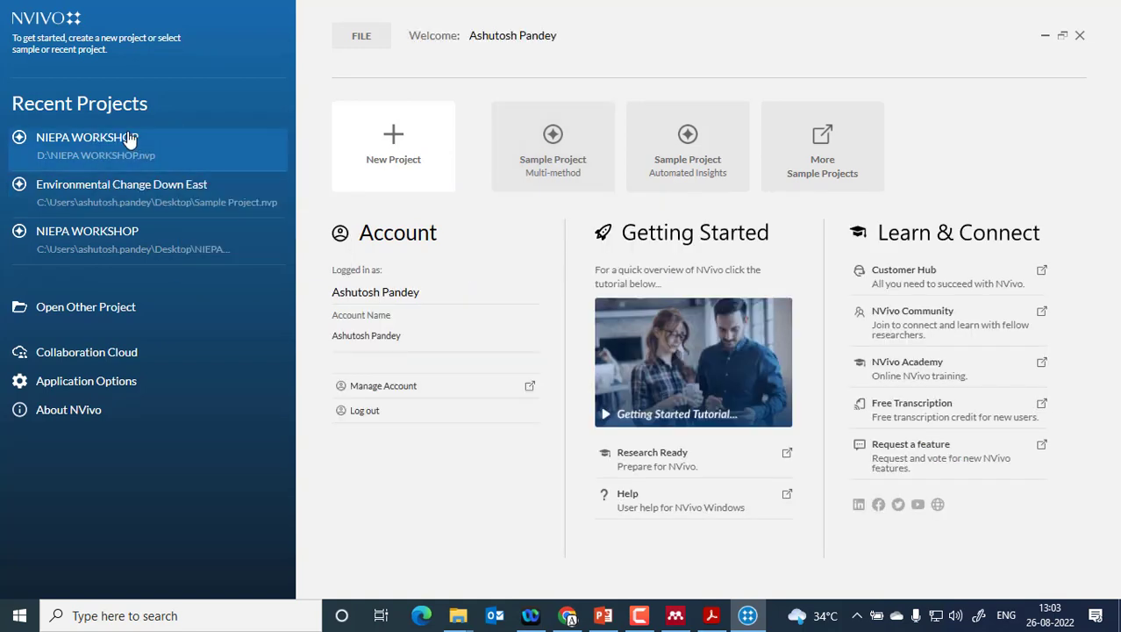
Open the NIEPA WORKSHOP recent project and show its Social Media files folder.
{"action": "left_click", "coordinate": [130, 138]}
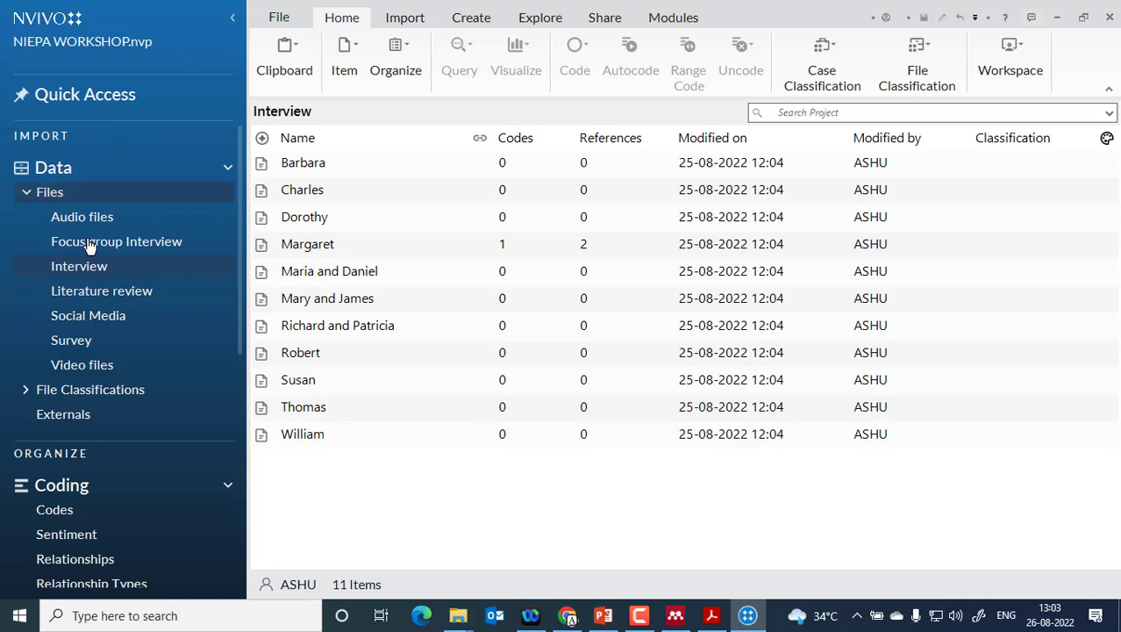
{"action": "left_click", "coordinate": [80, 323]}
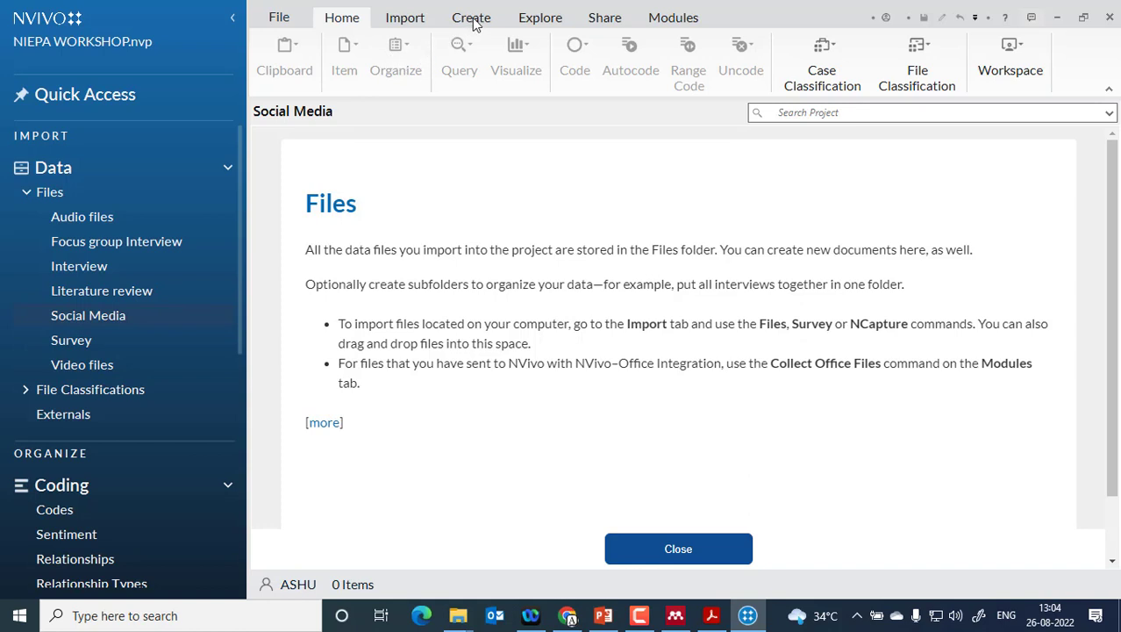
Import the world-environment-day image from the Desktop into Social Media, naming it WORLD.
{"action": "left_click", "coordinate": [530, 21]}
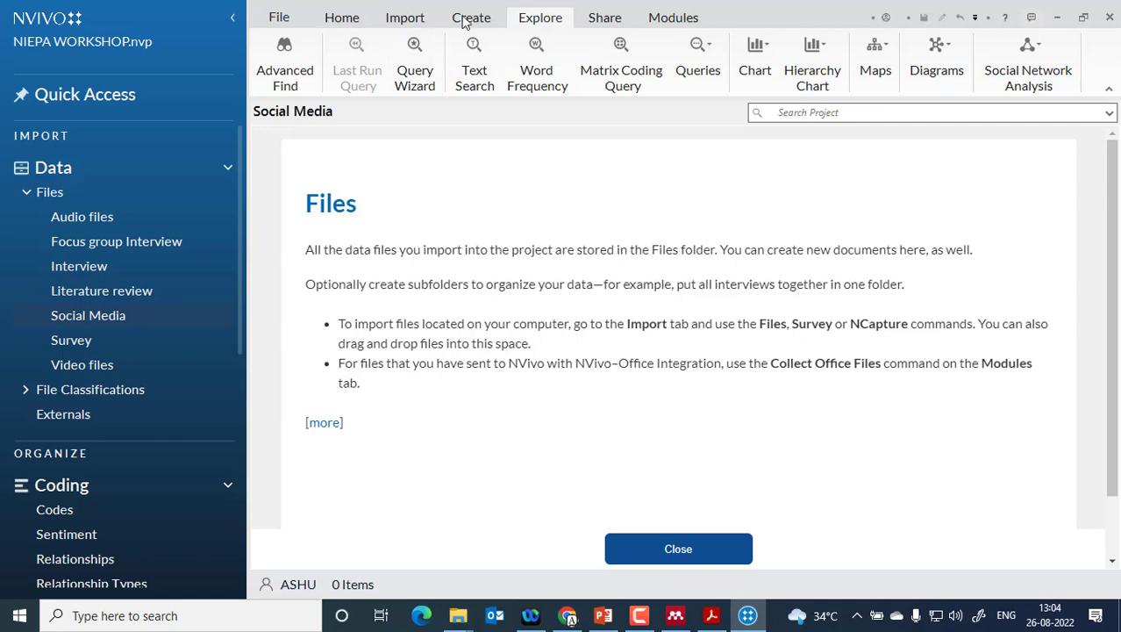
{"action": "left_click", "coordinate": [403, 19]}
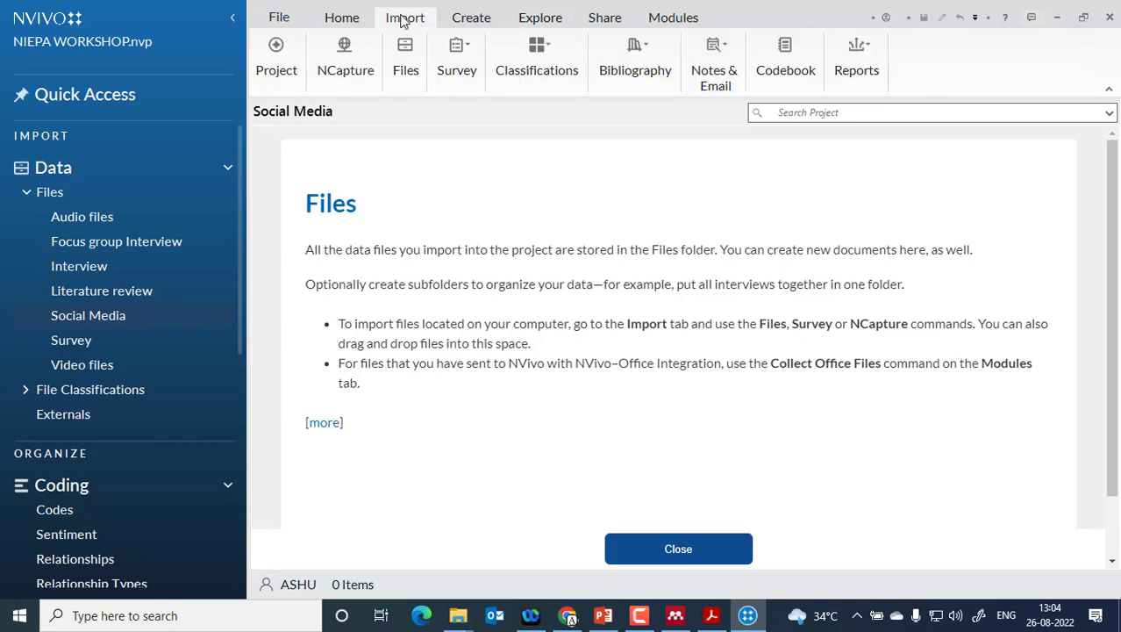
{"action": "left_click", "coordinate": [412, 70]}
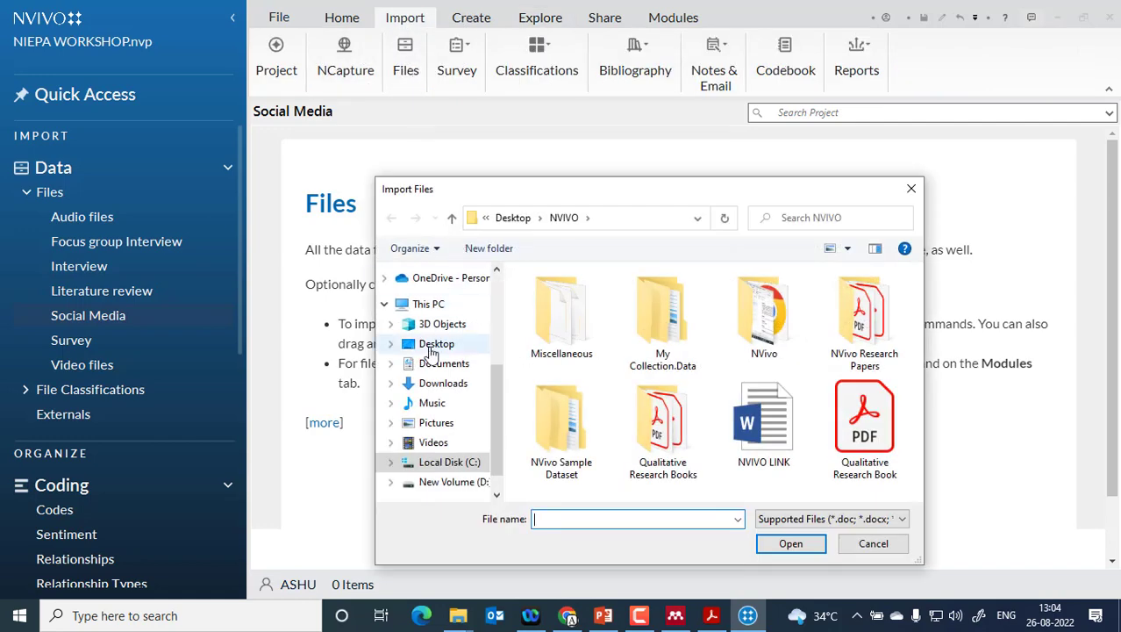
{"action": "left_click", "coordinate": [430, 349]}
{"action": "scroll", "coordinate": [663, 403], "scroll_direction": "down", "scroll_amount": 1}
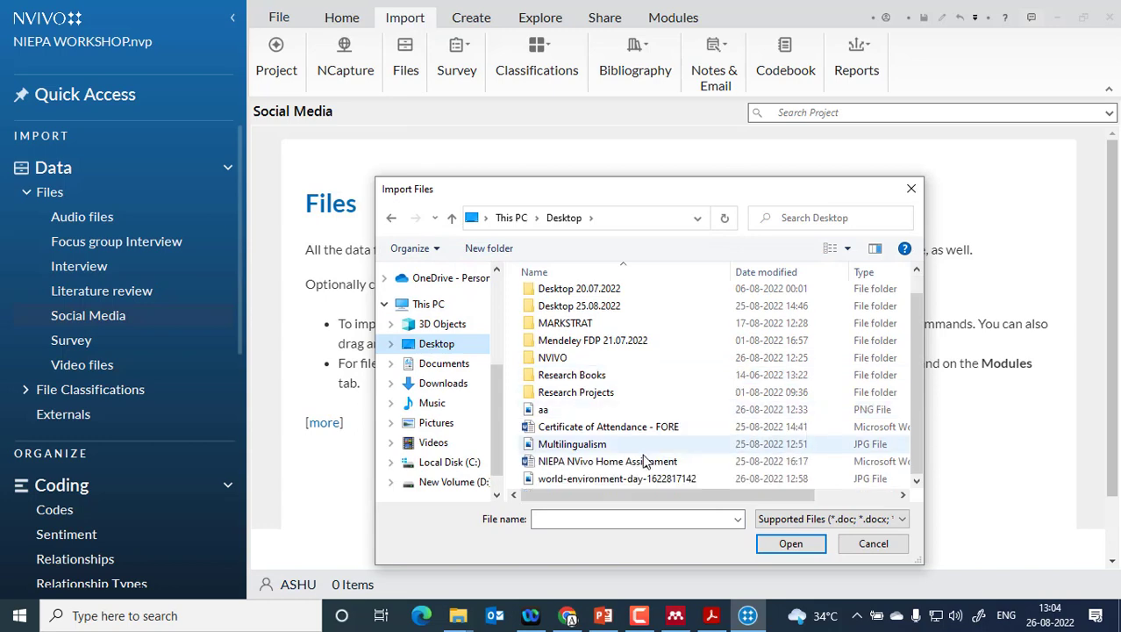
{"action": "double_click", "coordinate": [632, 480]}
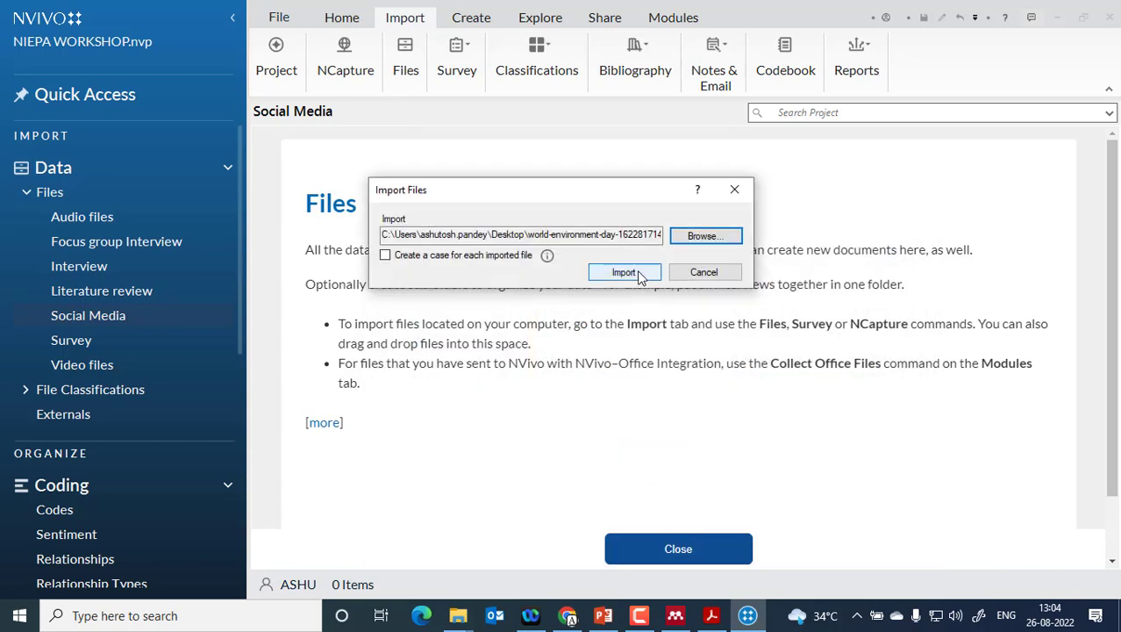
{"action": "left_click", "coordinate": [639, 274]}
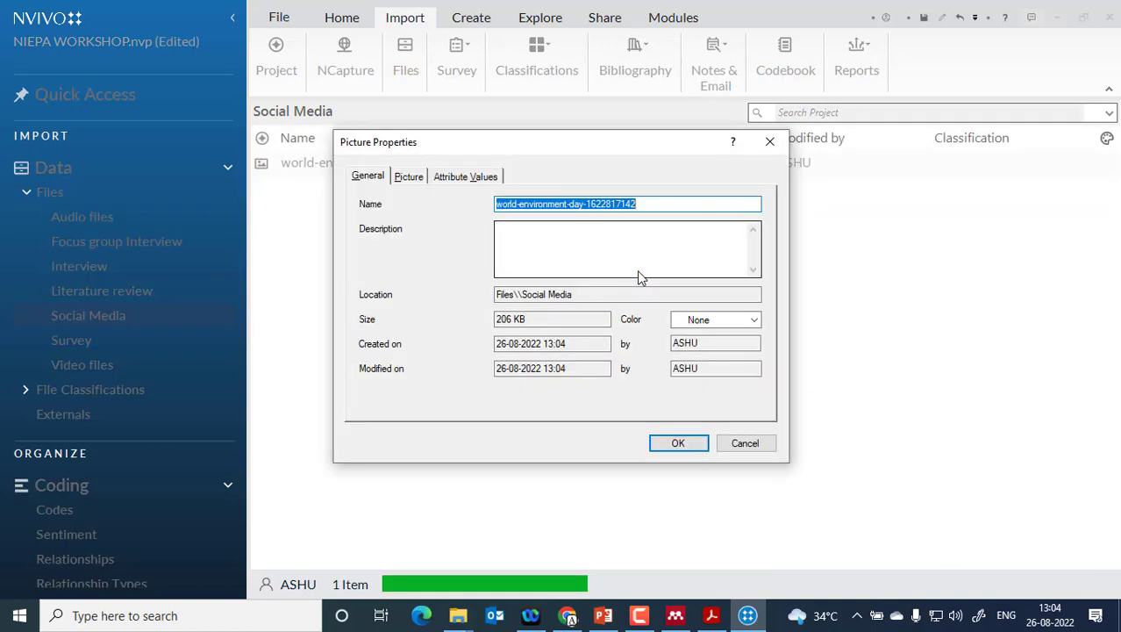
{"action": "type", "text": "WORLD"}
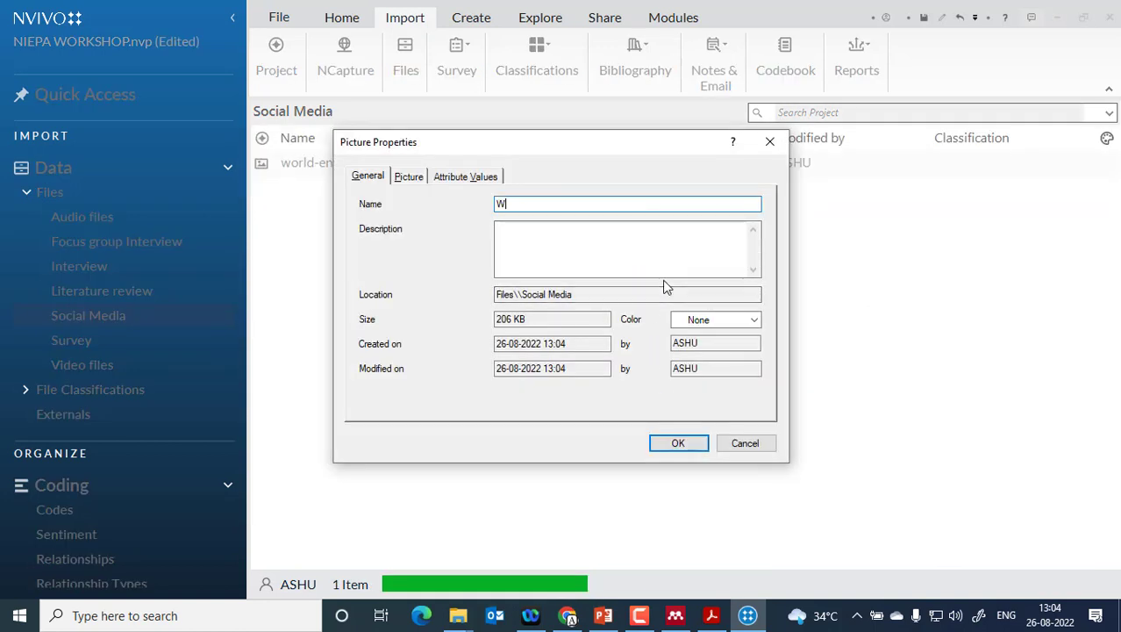
{"action": "left_click", "coordinate": [696, 444]}
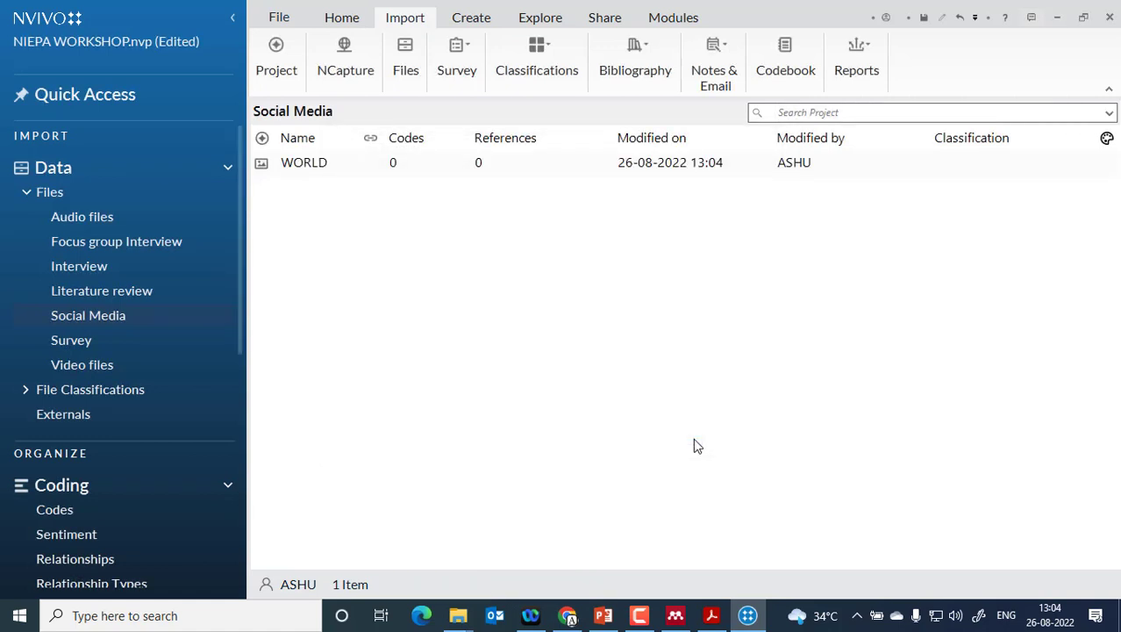
Open the WORLD picture item and enable editing via the Edit checkbox.
{"action": "left_click", "coordinate": [309, 172]}
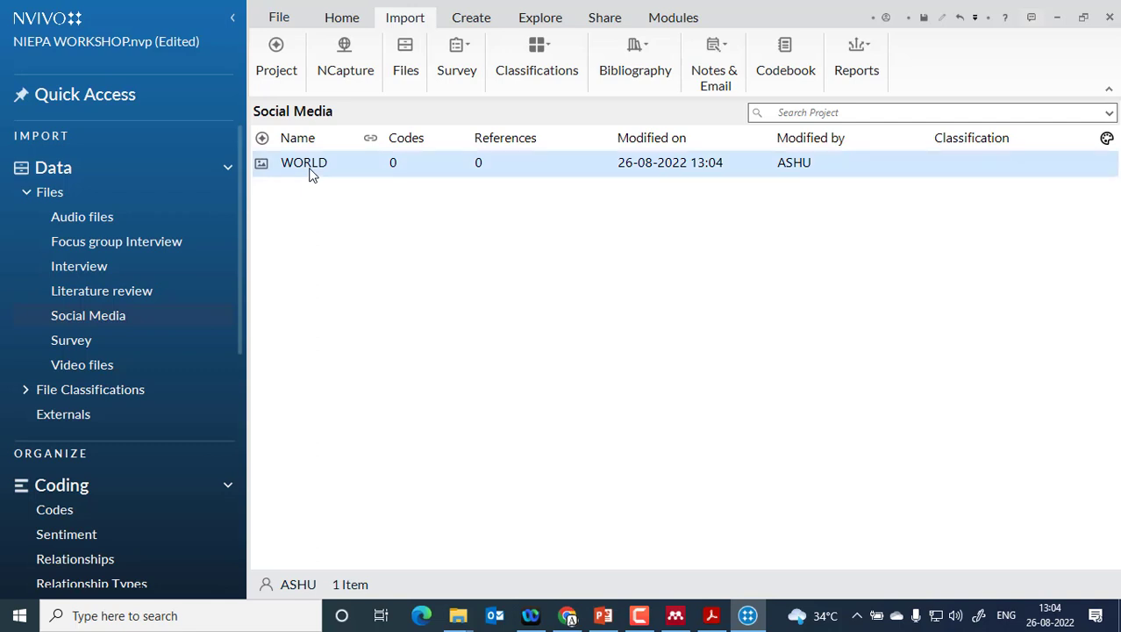
{"action": "double_click", "coordinate": [309, 167]}
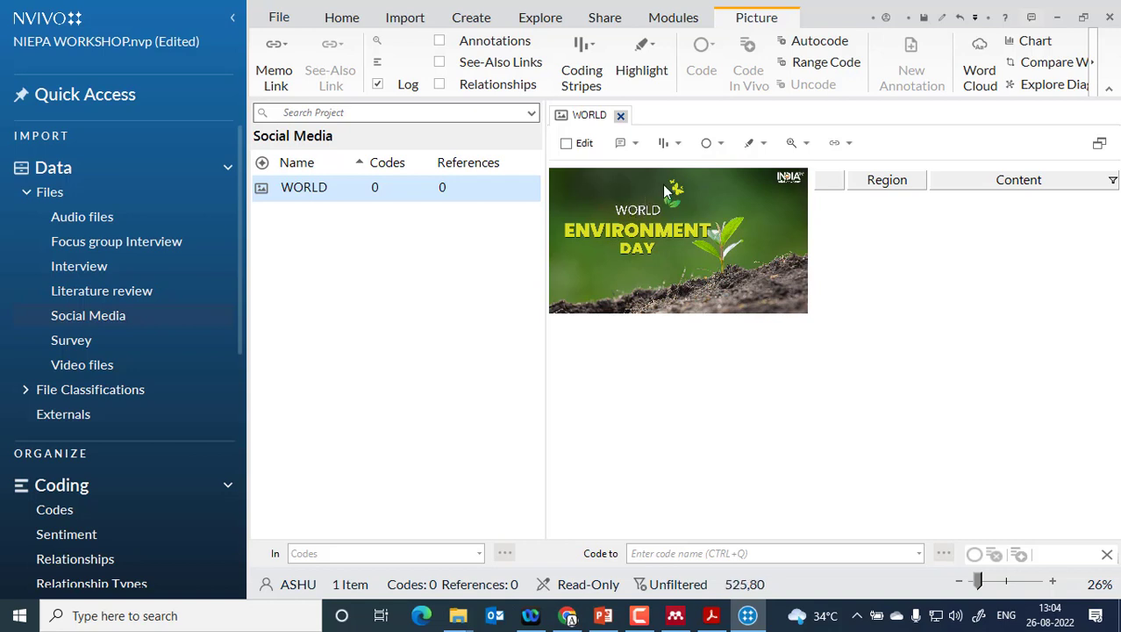
{"action": "left_click", "coordinate": [566, 144]}
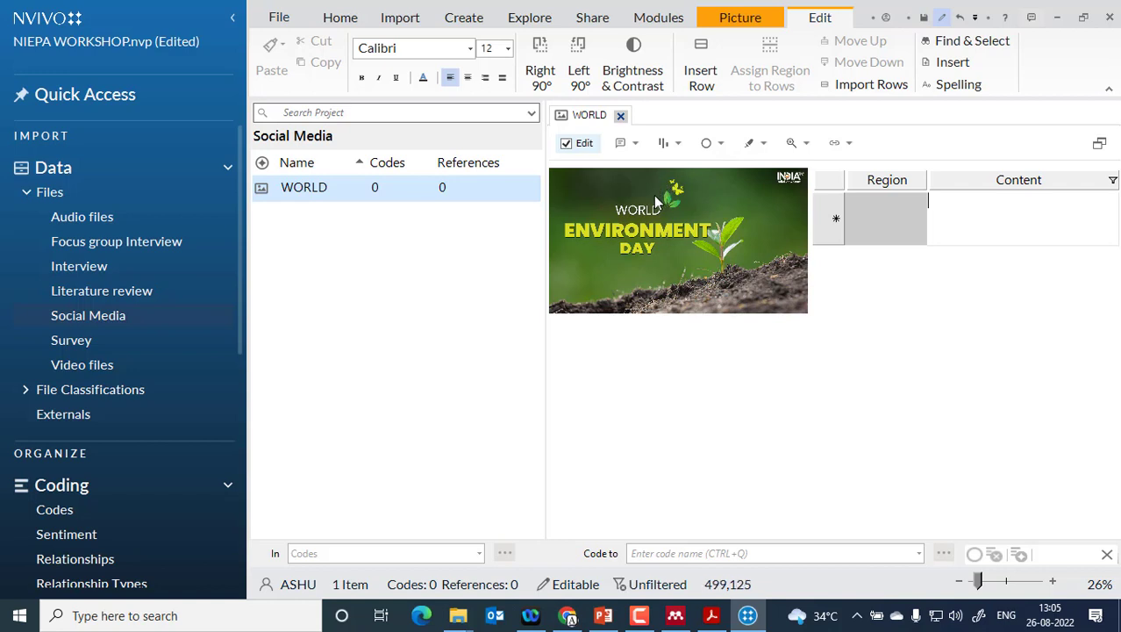
Mark a tight 370x180 region around the butterfly above WORLD and start its Content cell.
{"action": "left_click_drag", "start_coordinate": [620, 178], "coordinate": [714, 216]}
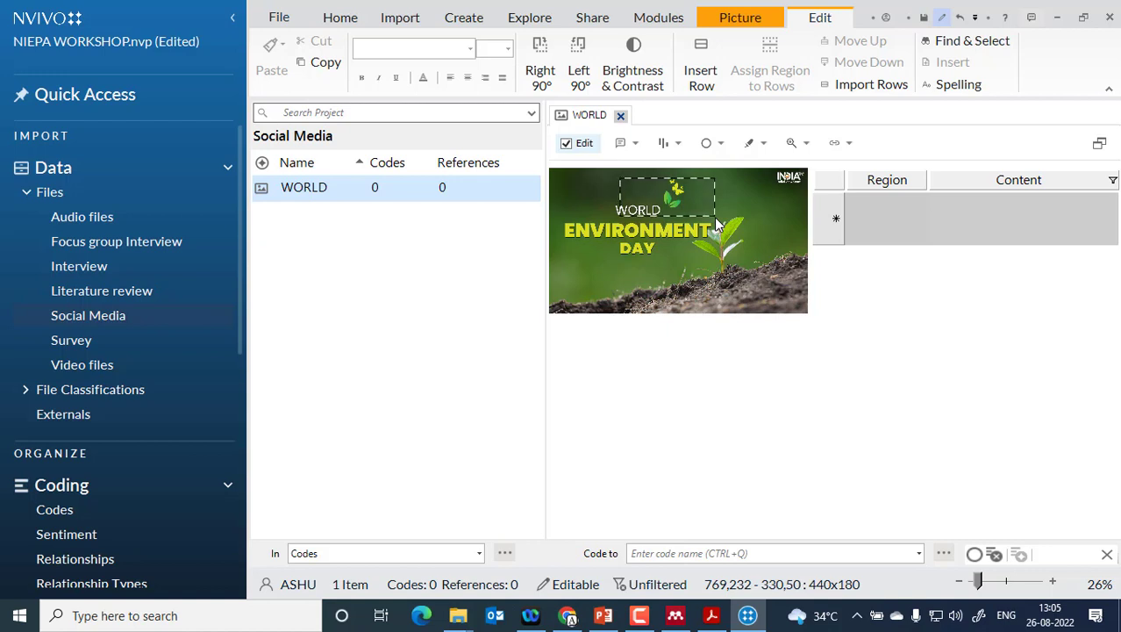
{"action": "left_click", "coordinate": [694, 199]}
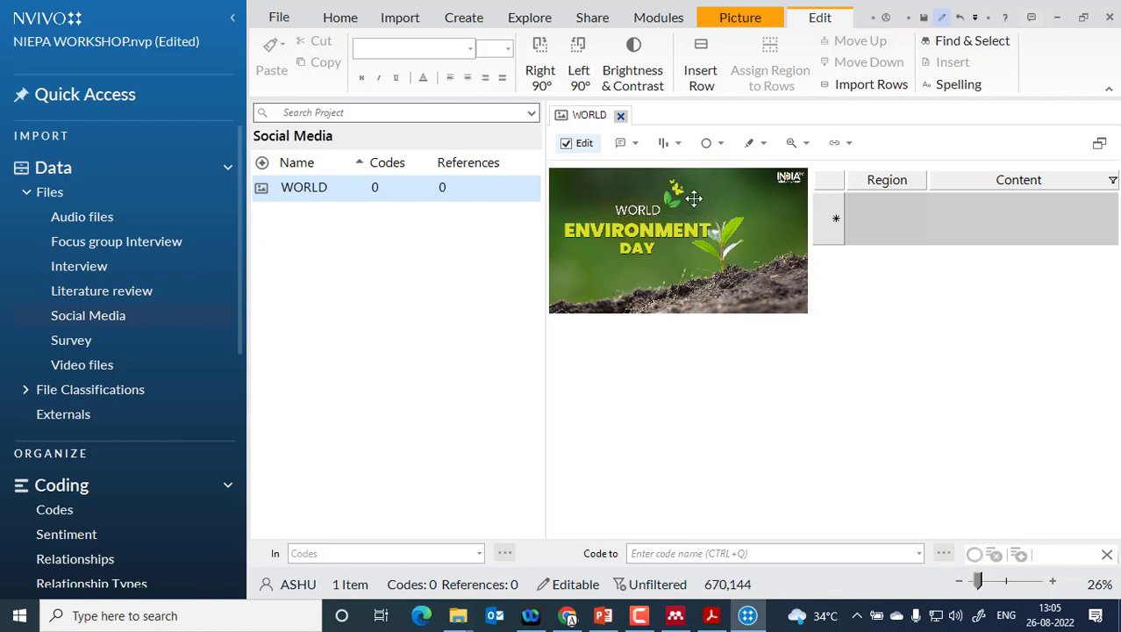
{"action": "left_click_drag", "start_coordinate": [640, 180], "coordinate": [721, 216]}
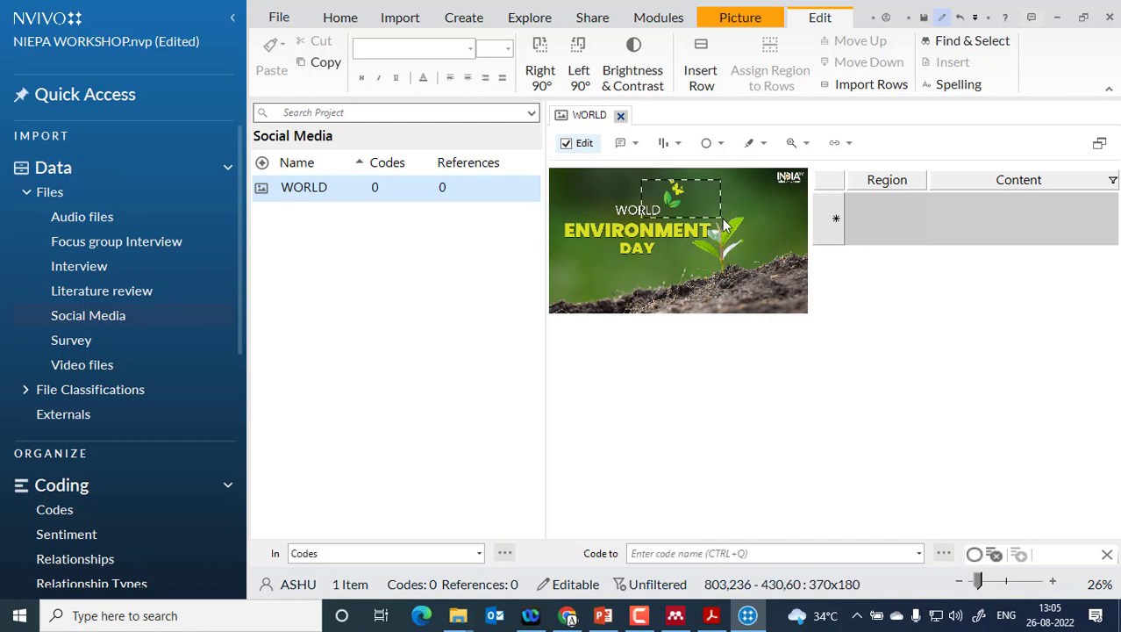
{"action": "left_click", "coordinate": [965, 231]}
{"action": "left_click", "coordinate": [969, 231]}
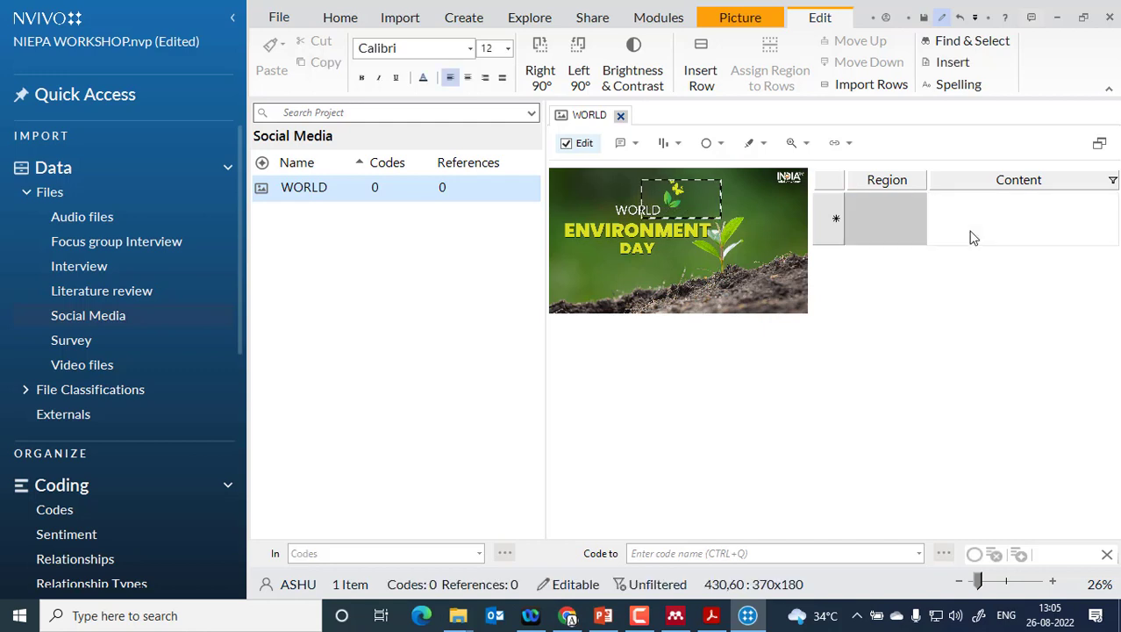